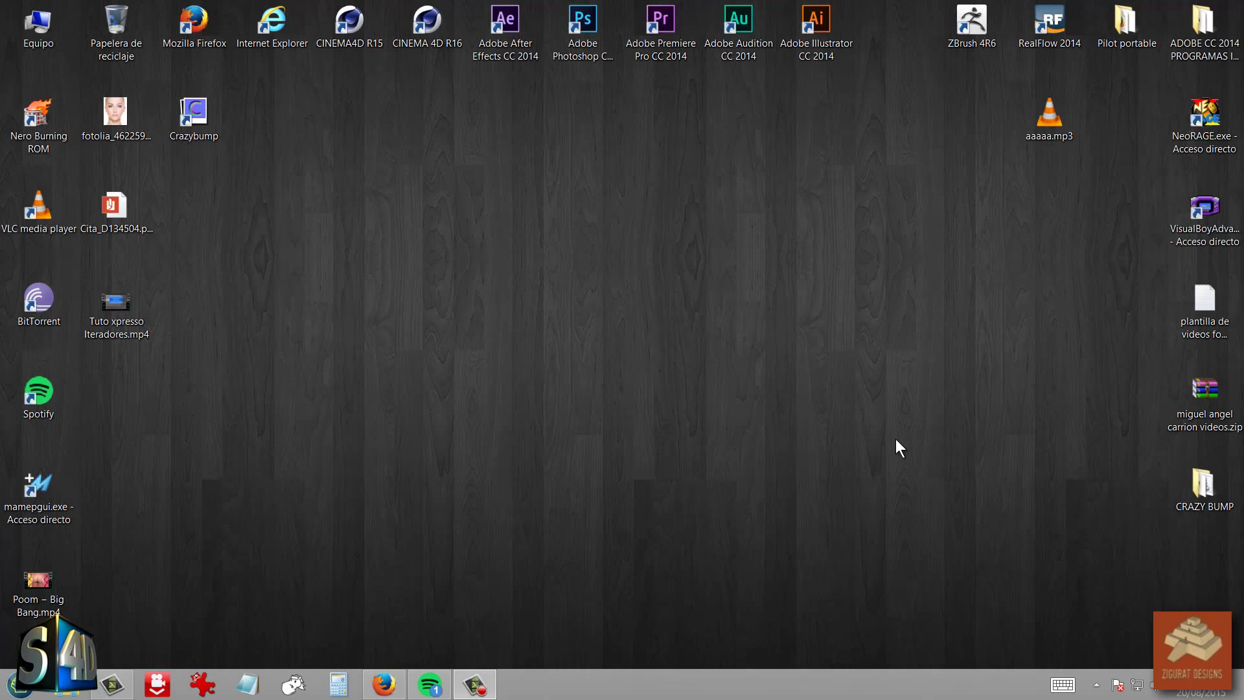
Bring Firefox back and open the Zigurat Tutoriales channel page from recommended channels
left_click(384, 686)
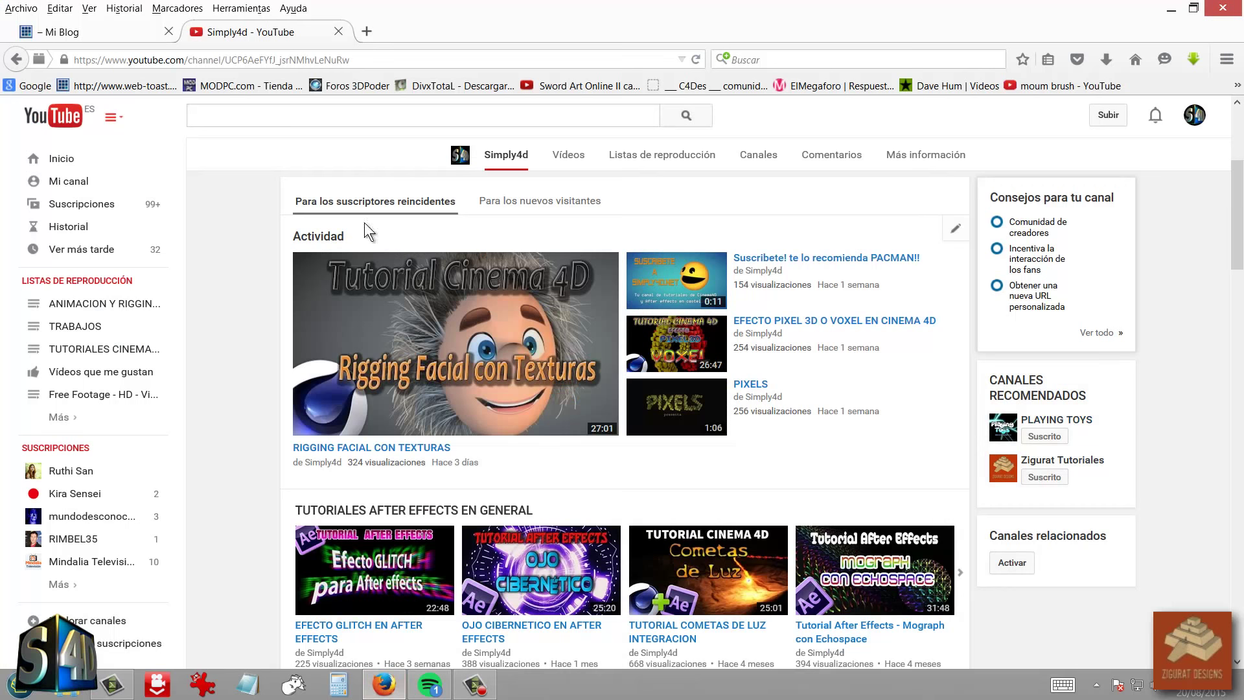
scroll(1035, 388, "down", 2)
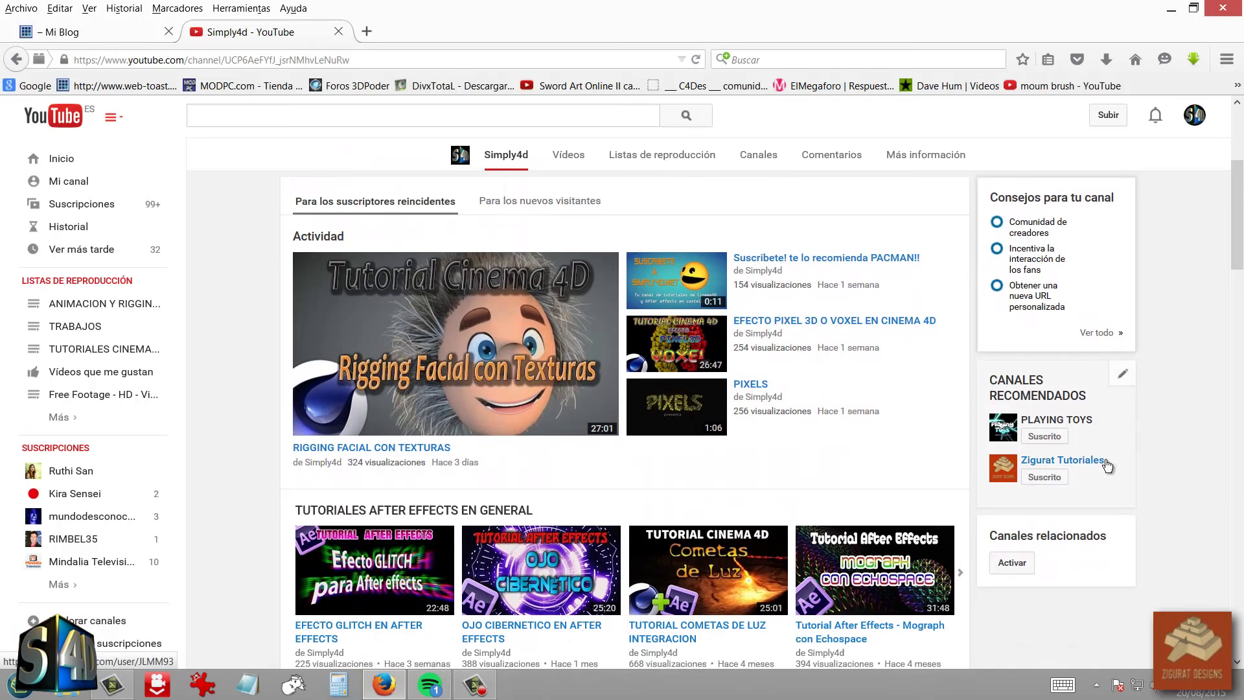
left_click(1105, 466)
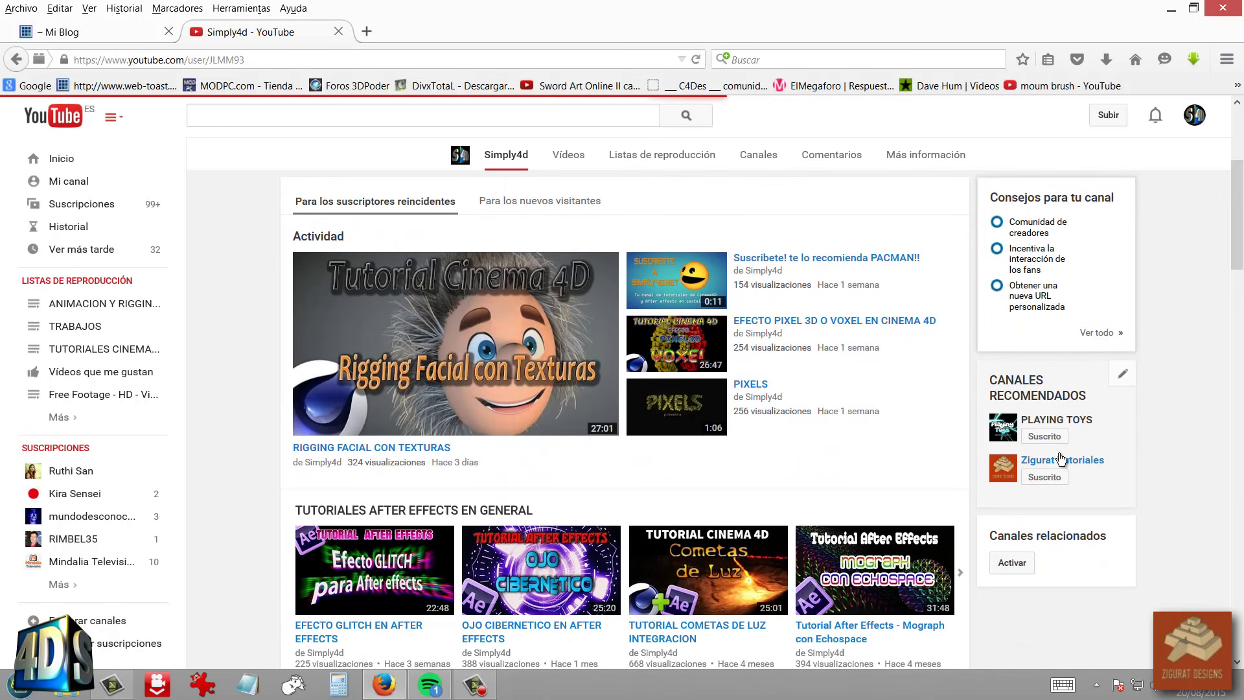
Browse the channel's Vídeos subidos row, advancing the carousel to older uploads
scroll(829, 407, "down", 3)
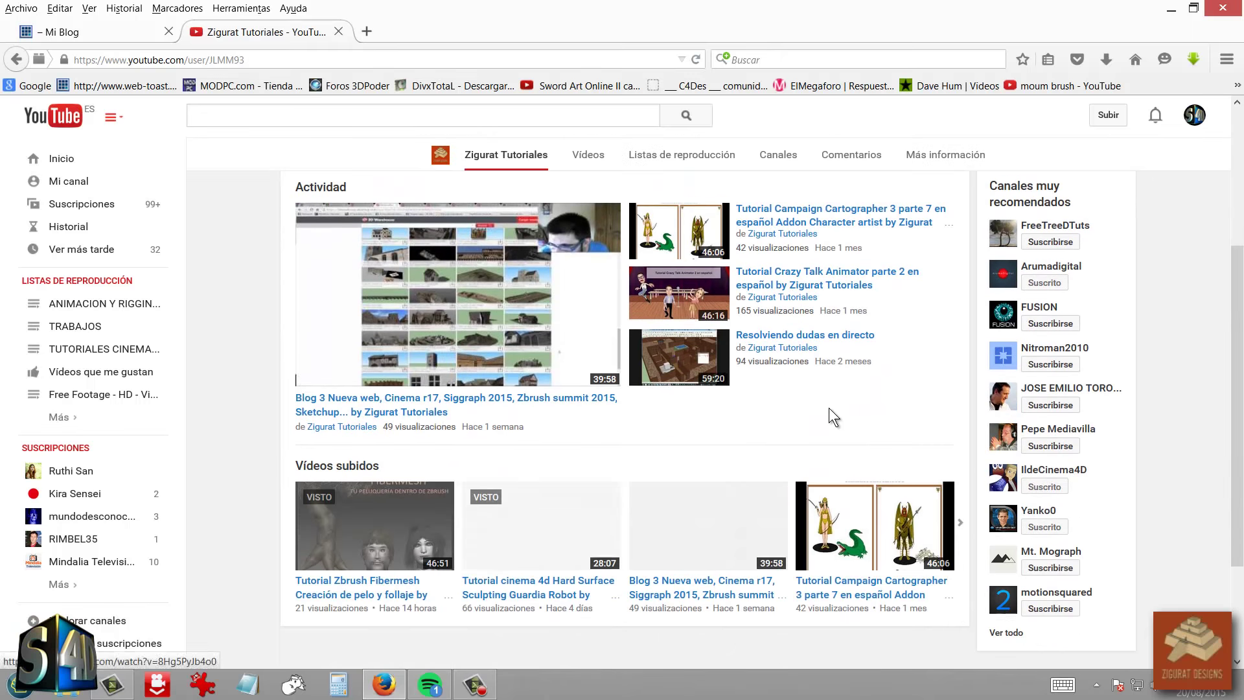
scroll(829, 406, "down", 3)
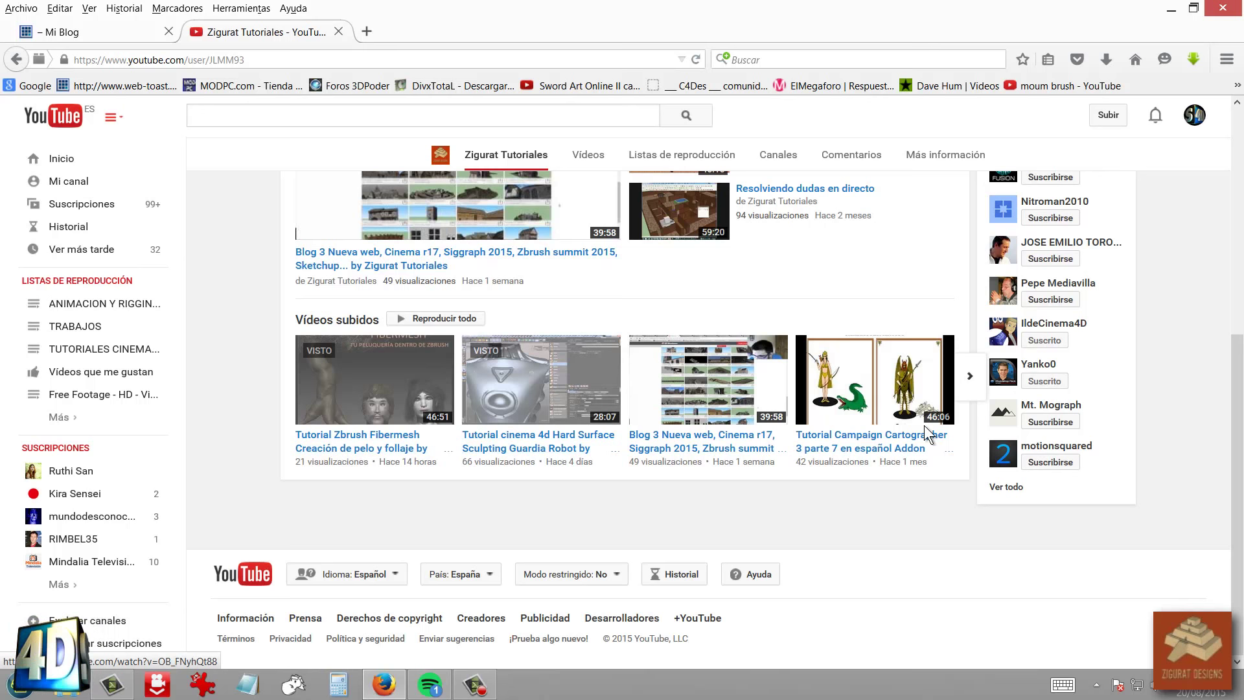
mouse_move(874, 379)
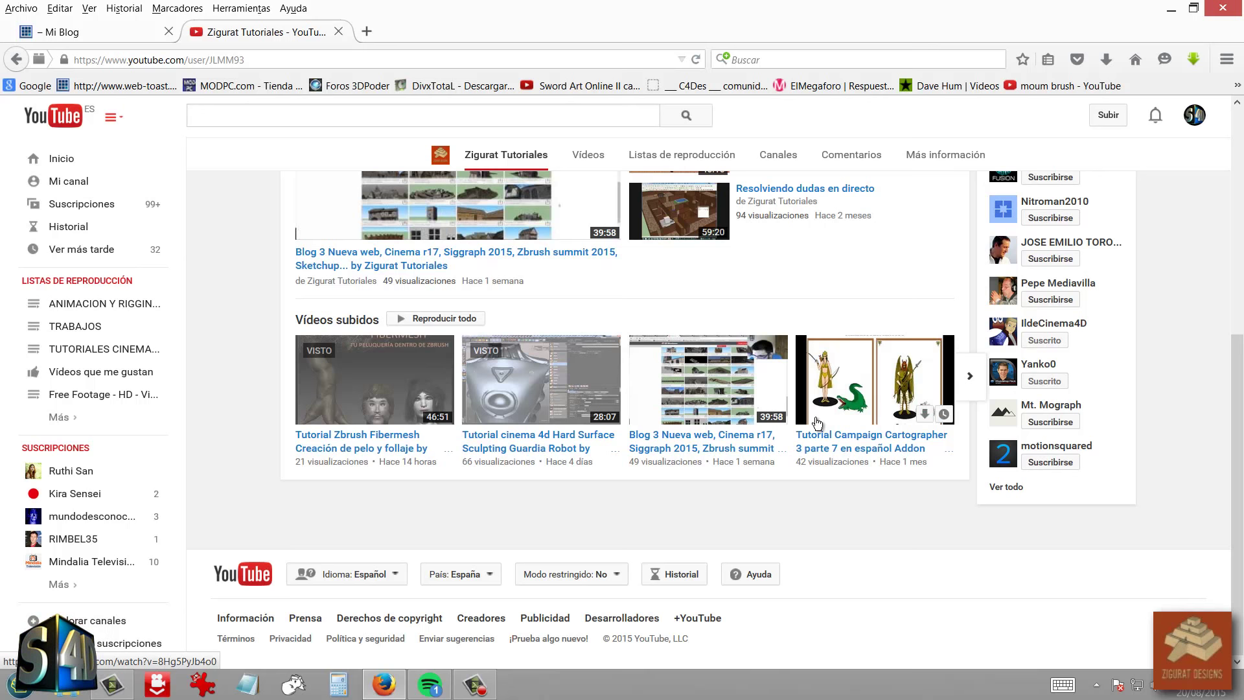
scroll(820, 421, "up", 3)
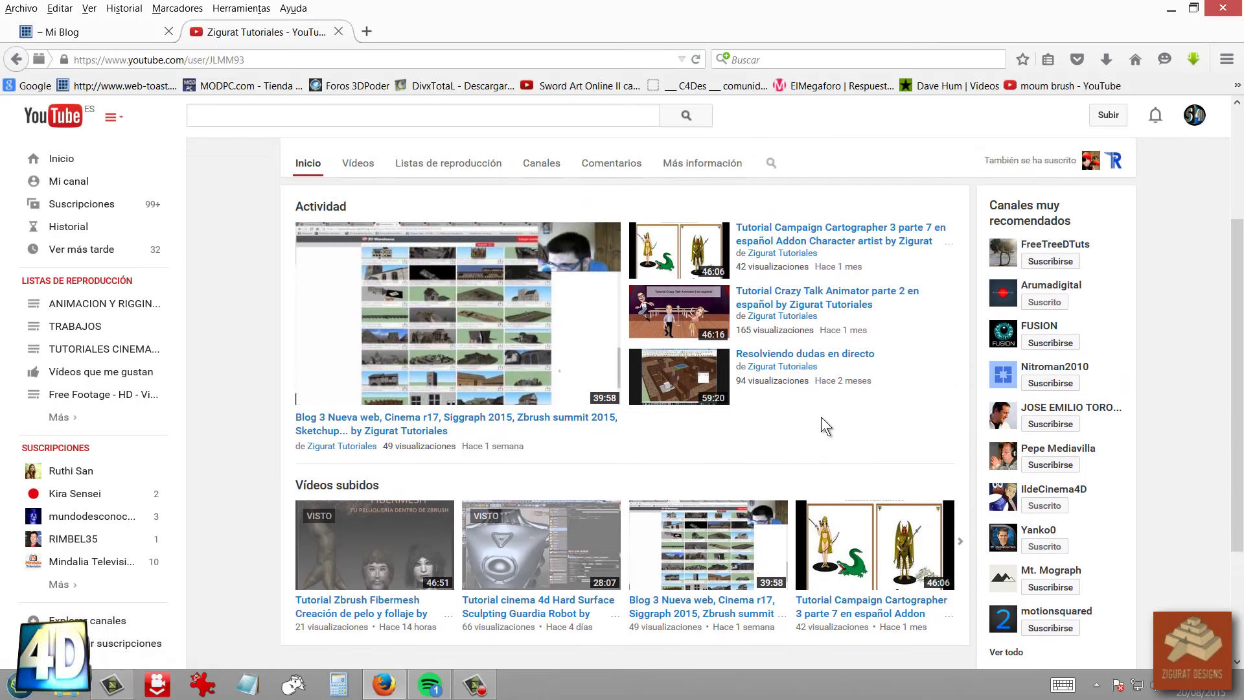
scroll(797, 412, "up", 3)
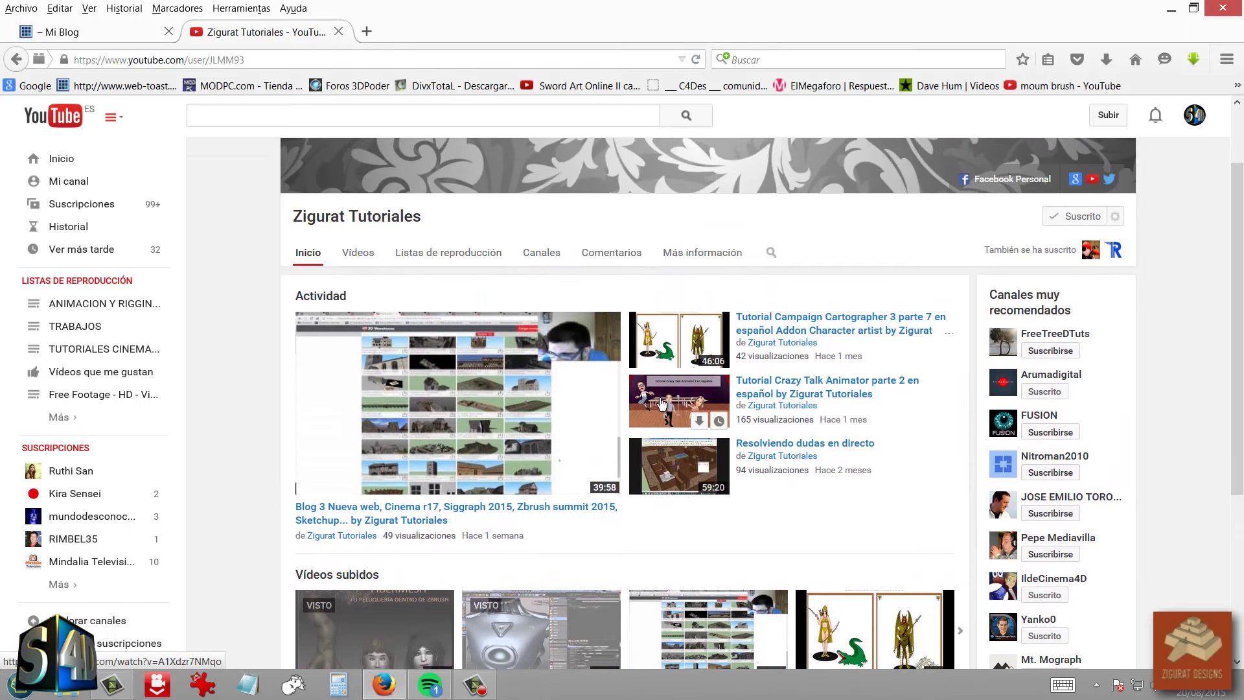
scroll(744, 413, "down", 3)
left_click(970, 512)
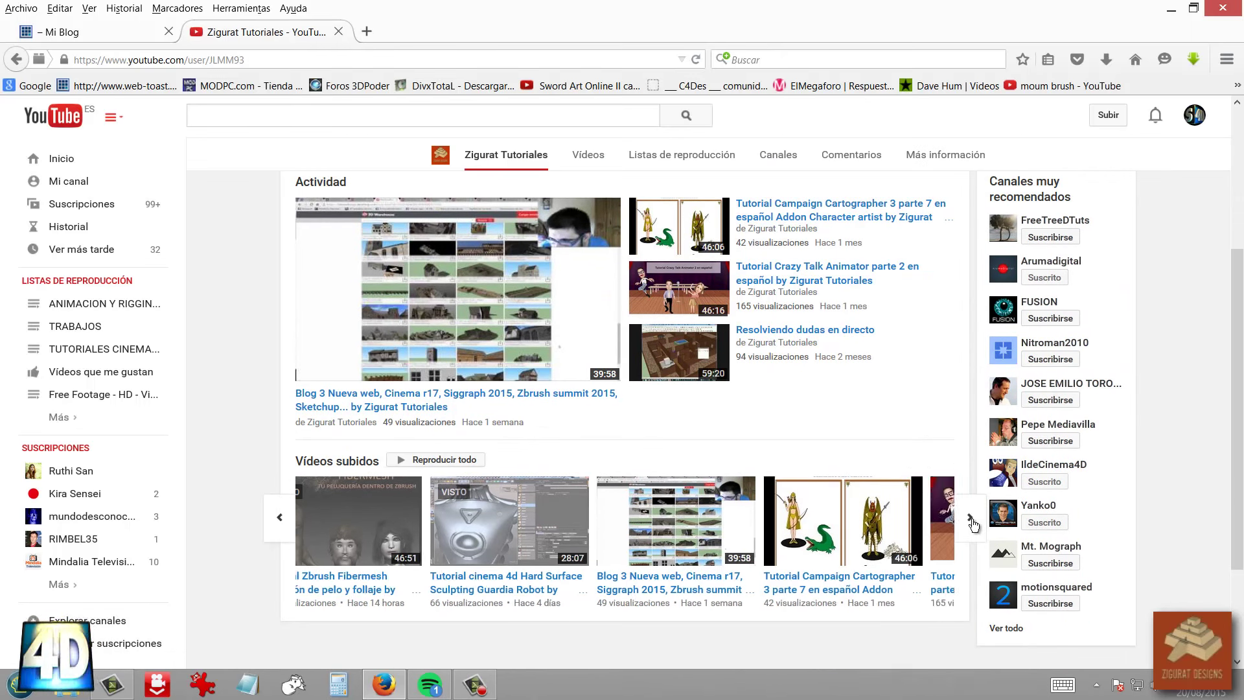
scroll(840, 459, "down", 4)
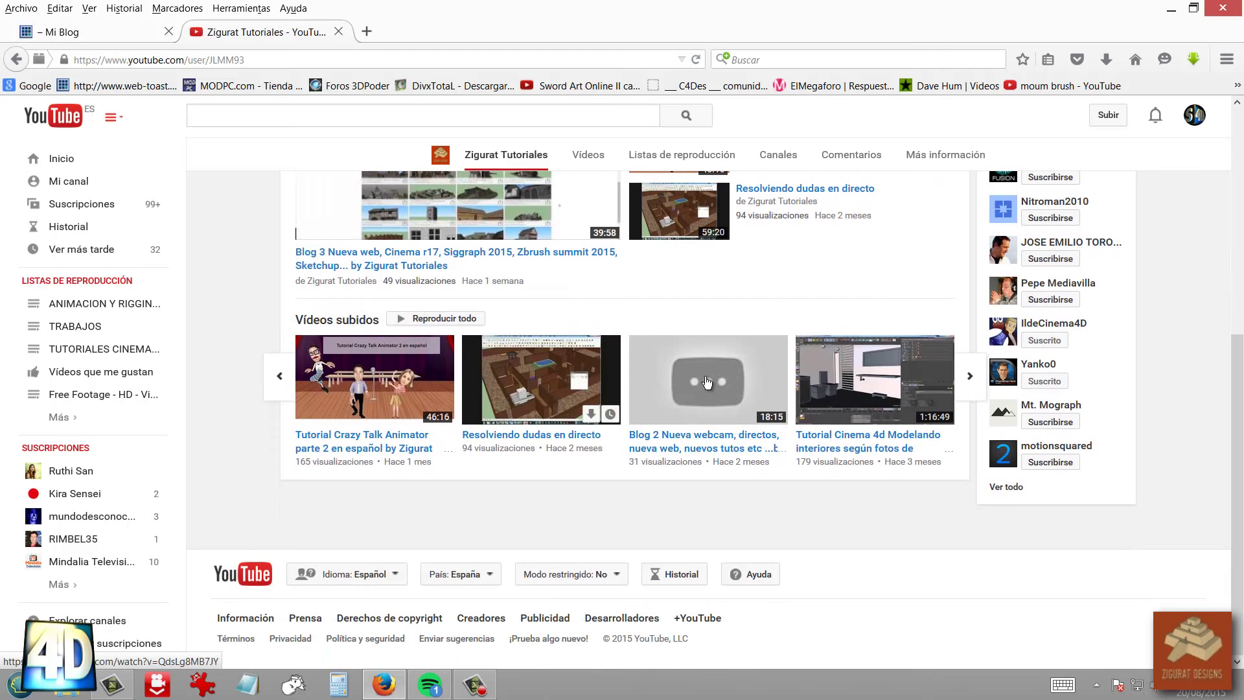
Preview the Resolviendo dudas en directo stream, paused at about 12:53
left_click(522, 363)
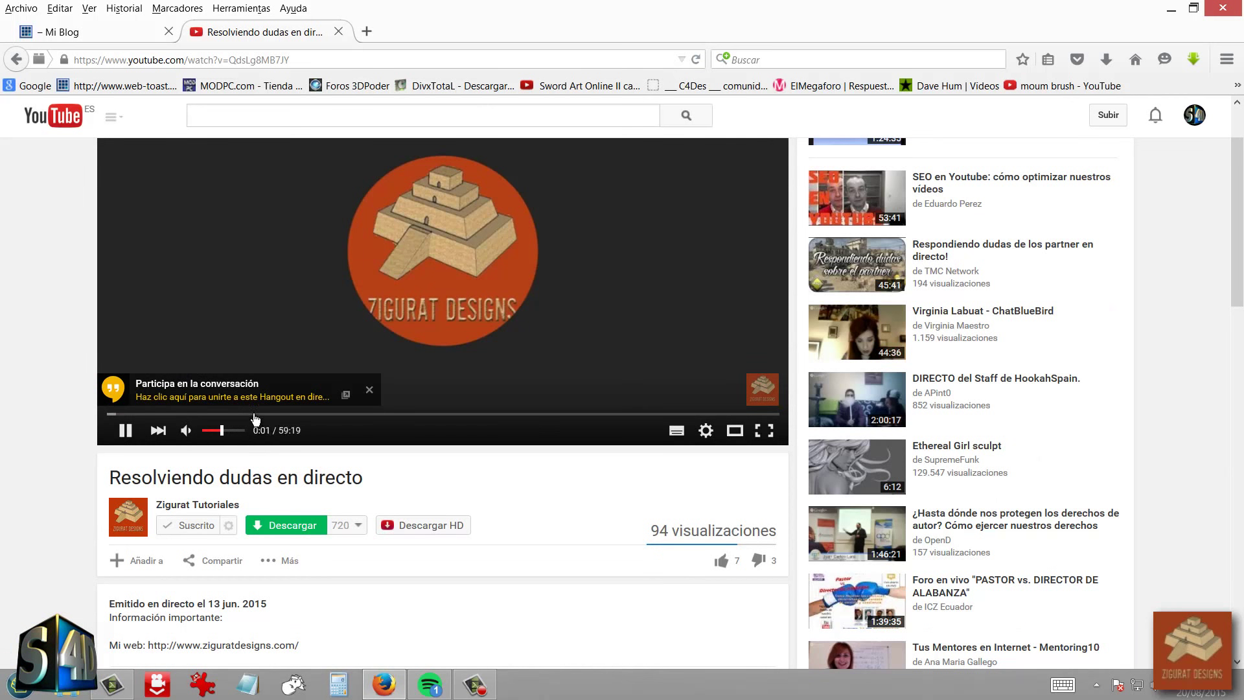
left_click(253, 413)
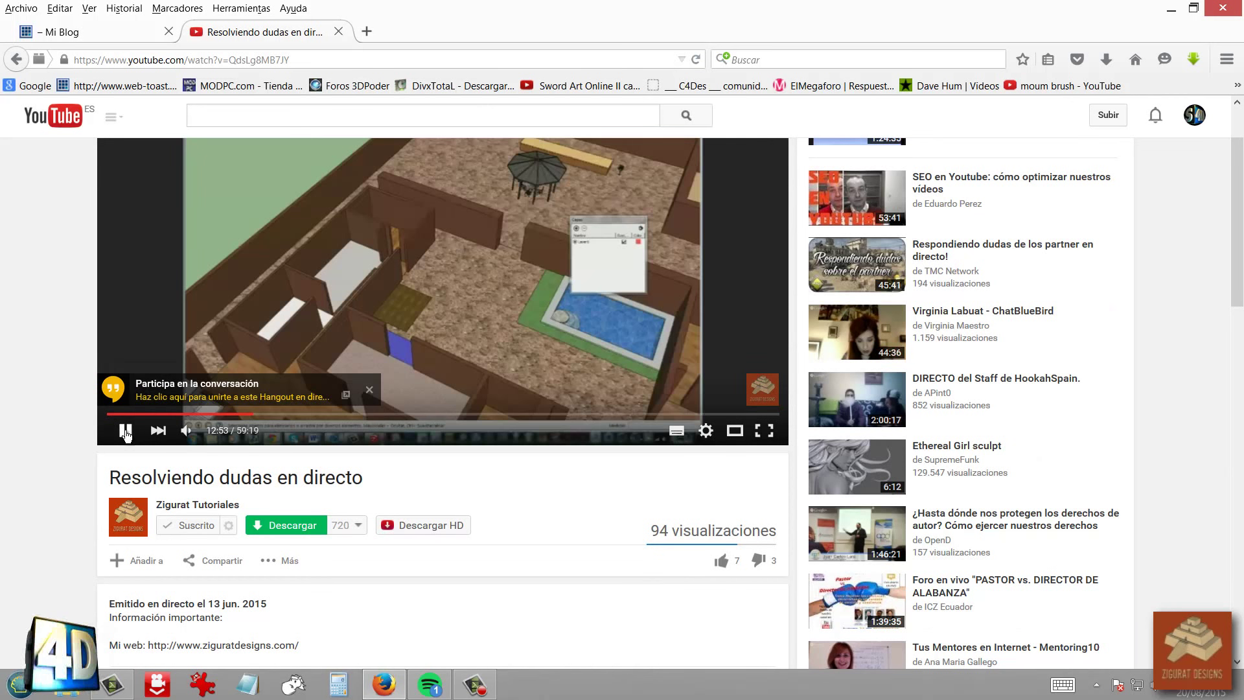
left_click(126, 431)
Go back to the Zigurat Tutoriales channel and switch to the Mi Blog tab
scroll(394, 414, "up", 2)
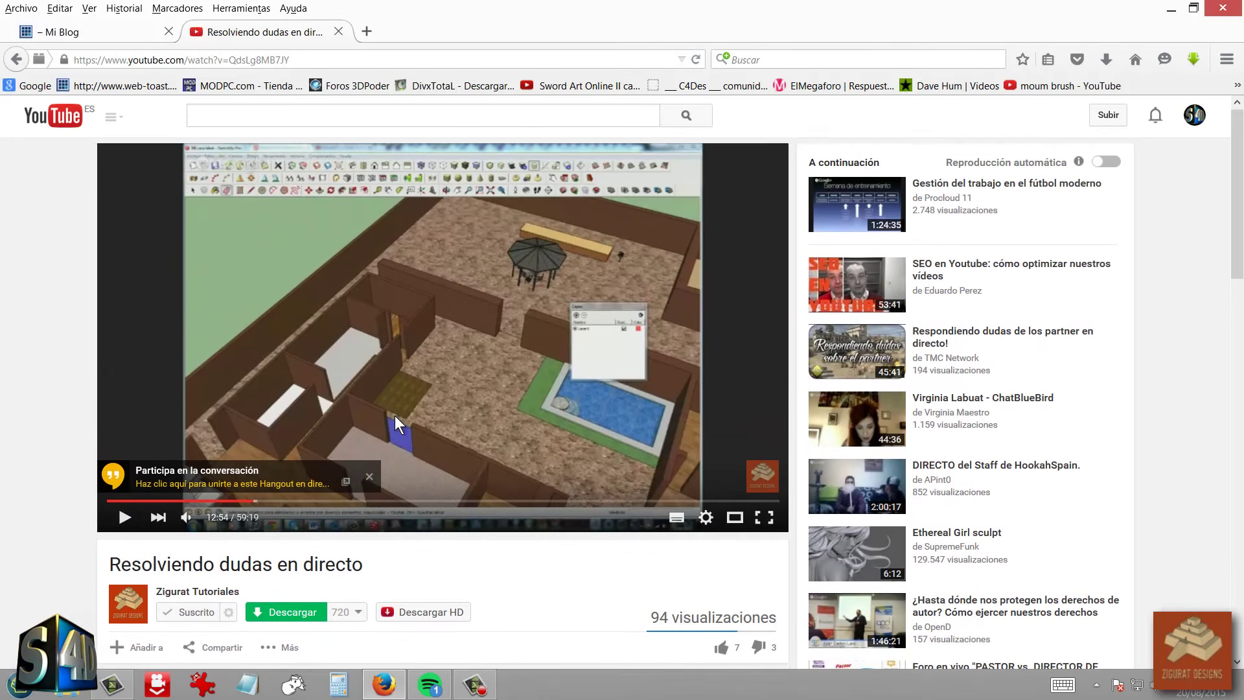
left_click(17, 56)
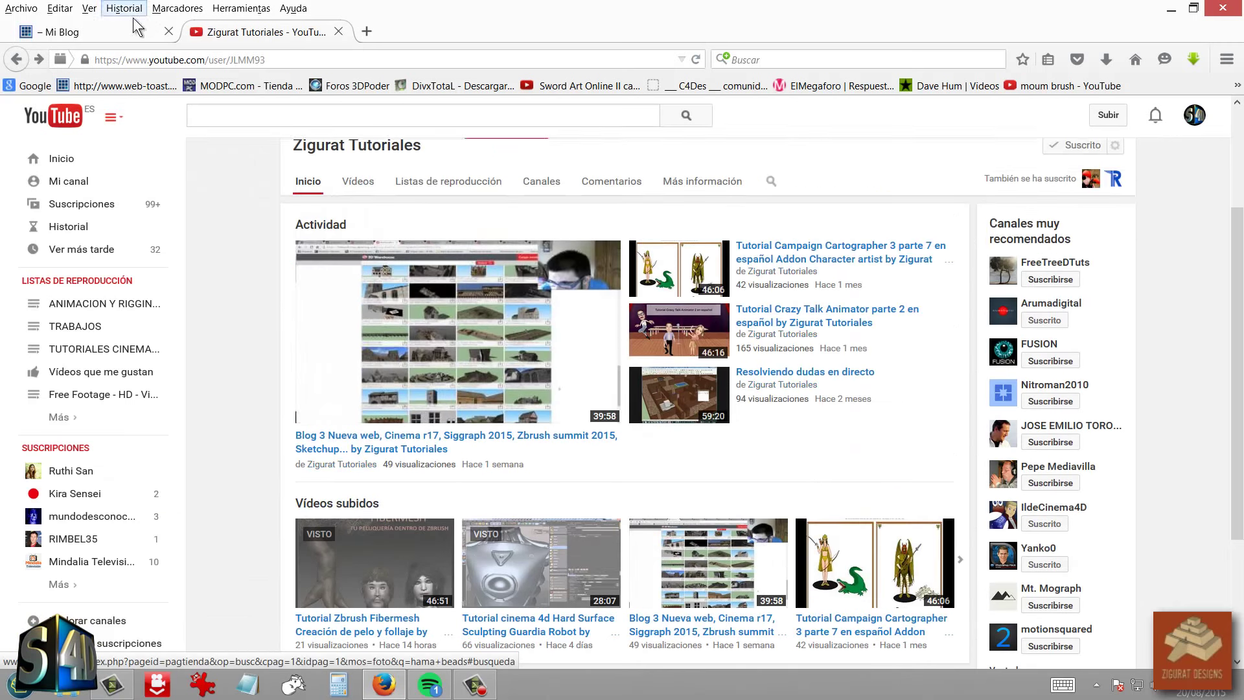
left_click(110, 30)
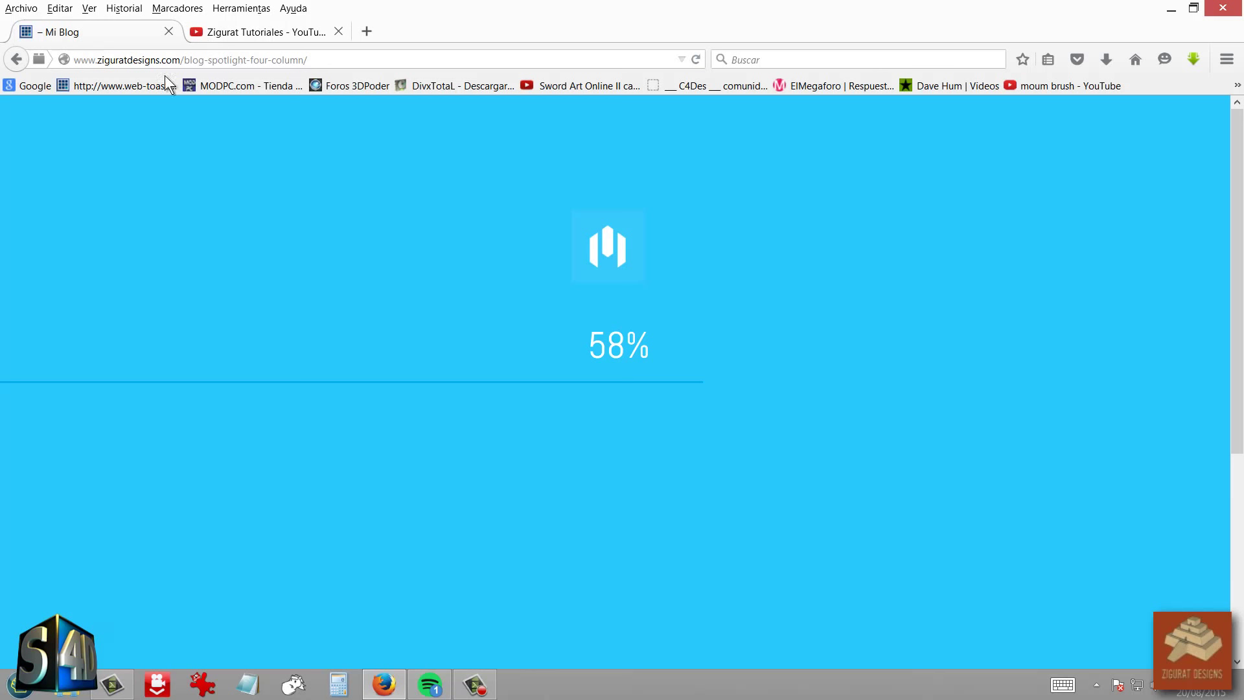
Reload Mi Blog, scroll through its two posts and footer, then return to YouTube
left_click(347, 60)
key("Return")
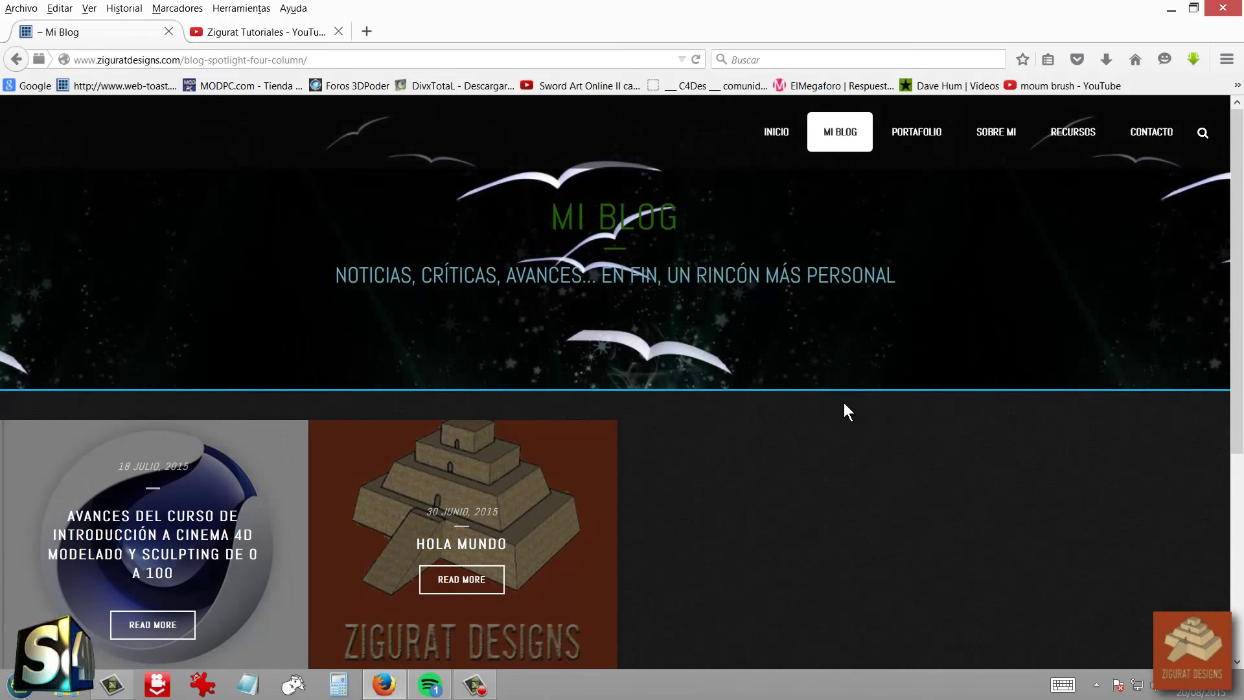
scroll(687, 374, "down", 3)
scroll(688, 375, "down", 2)
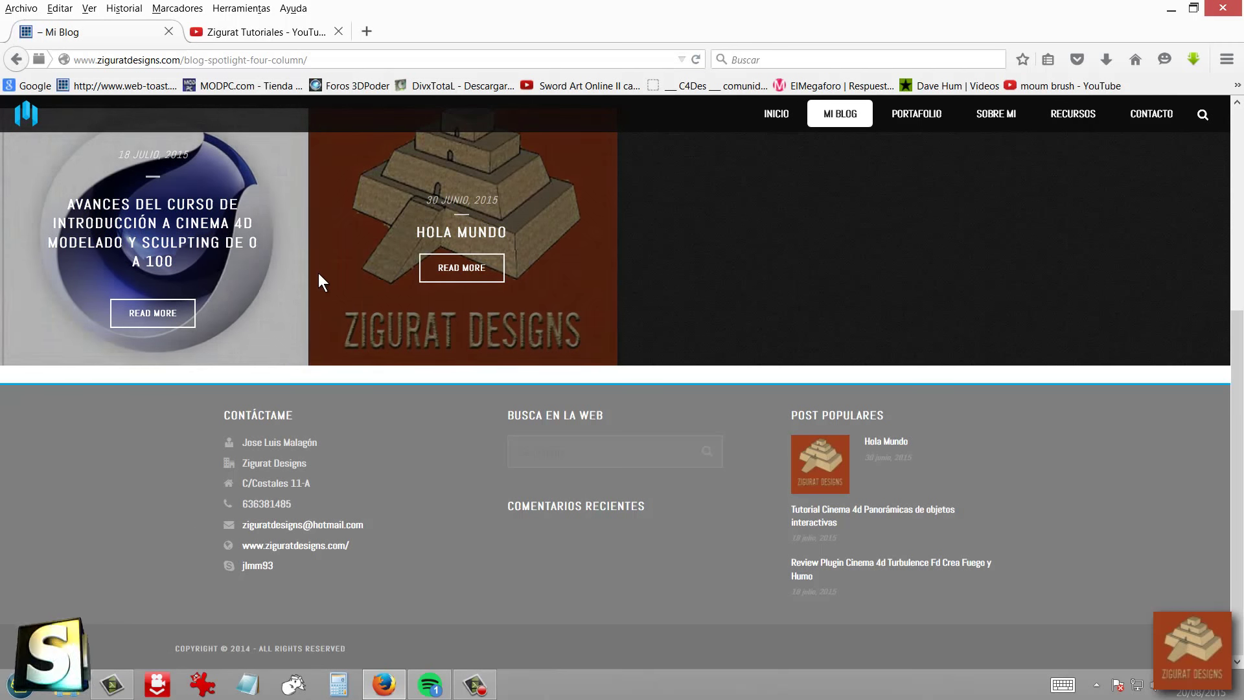
scroll(342, 273, "up", 5)
left_click(251, 30)
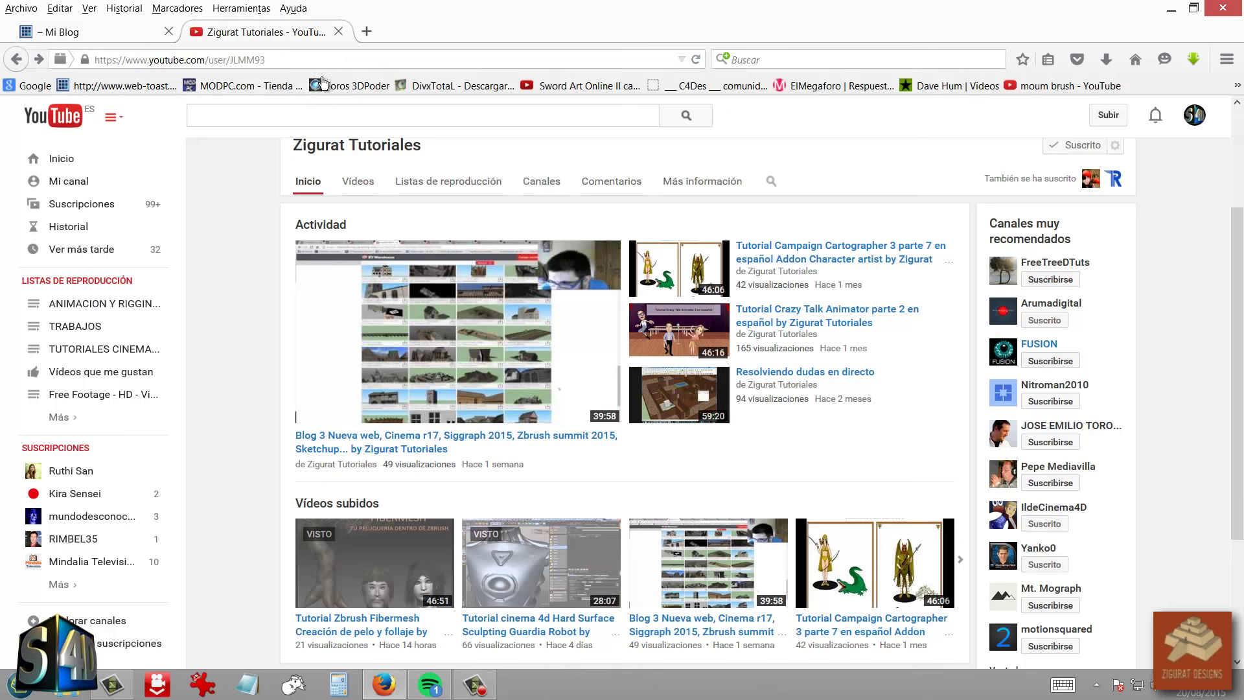
Minimise the Firefox window to clear the desktop for CINEMA 4D
left_click(1172, 9)
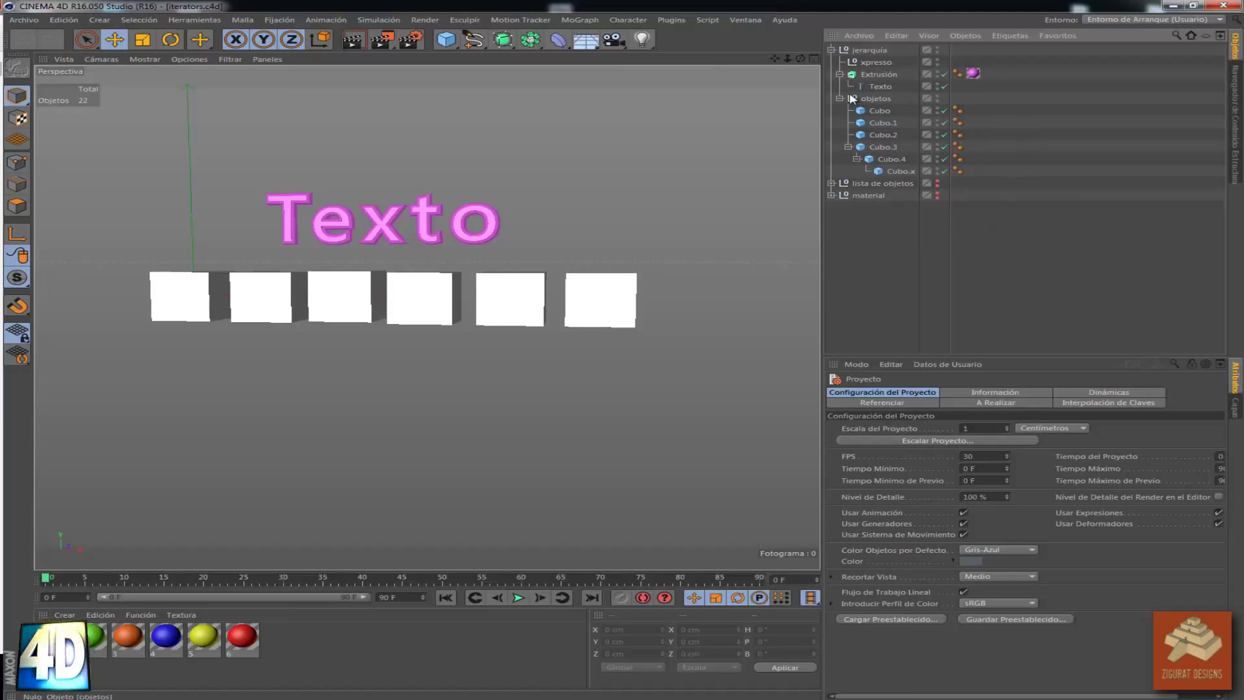
Collapse Extrusión and add an XPresso tag to the xpresso null via CINEMA 4D Etiquetas
left_click(839, 75)
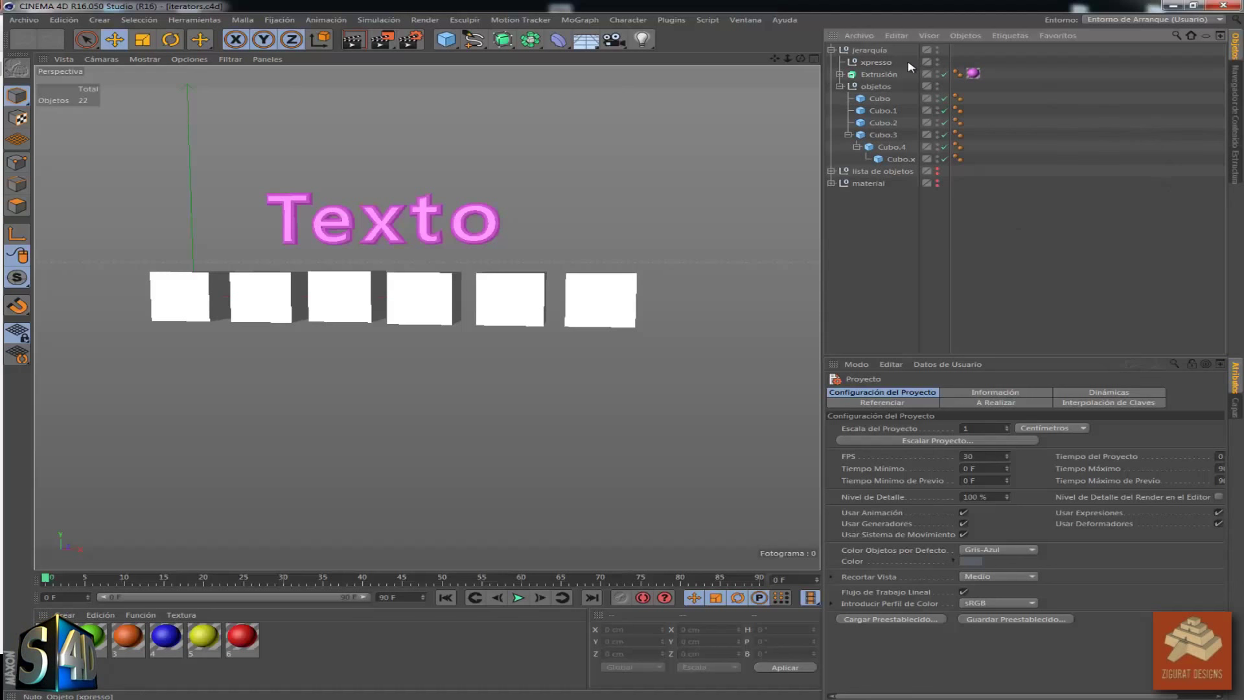
left_click(881, 63)
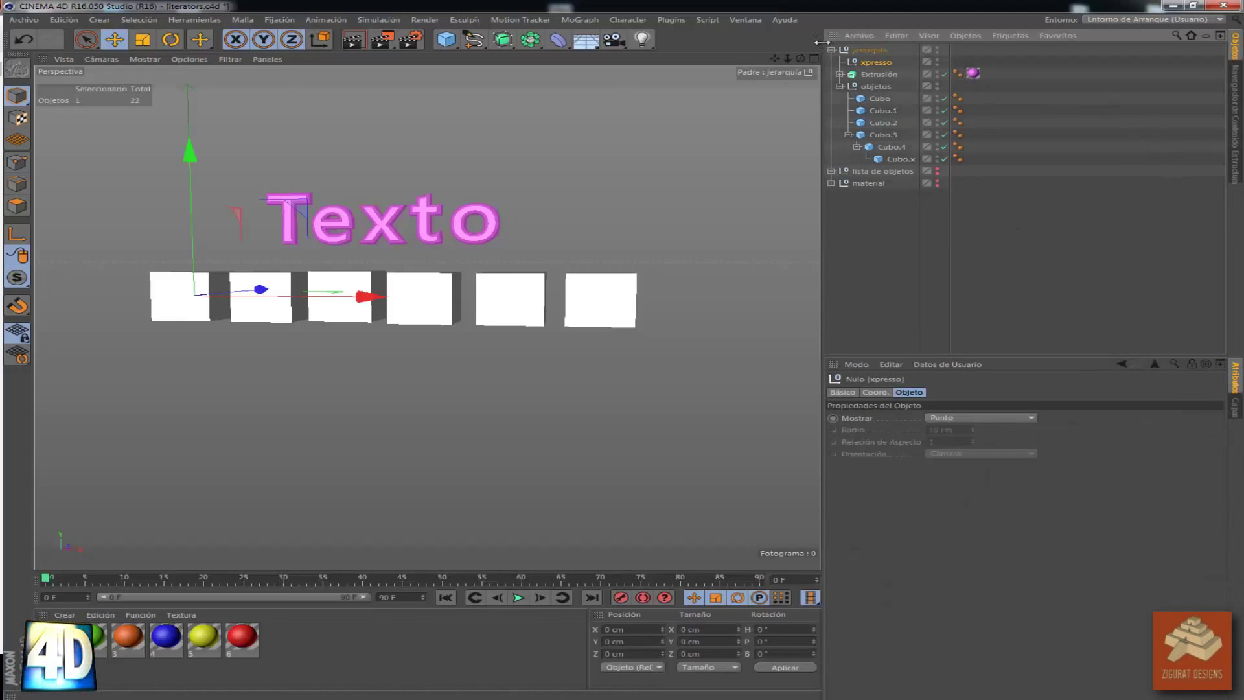
right_click(874, 66)
mouse_move(935, 72)
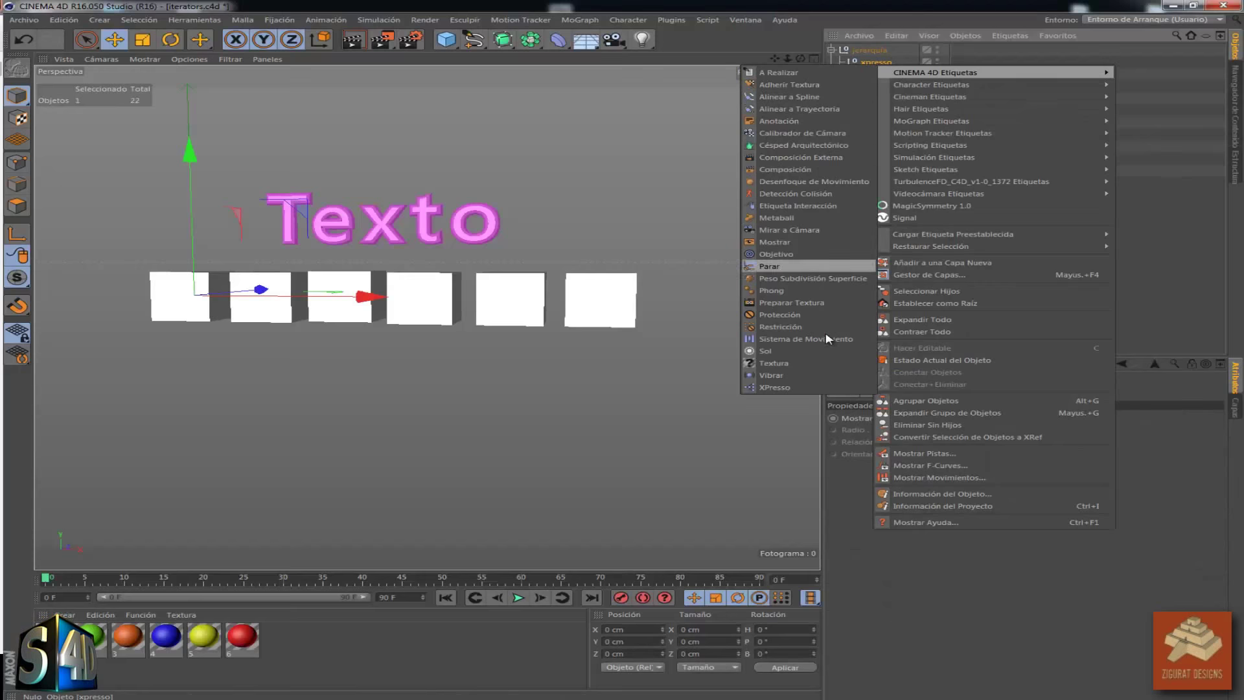
left_click(819, 388)
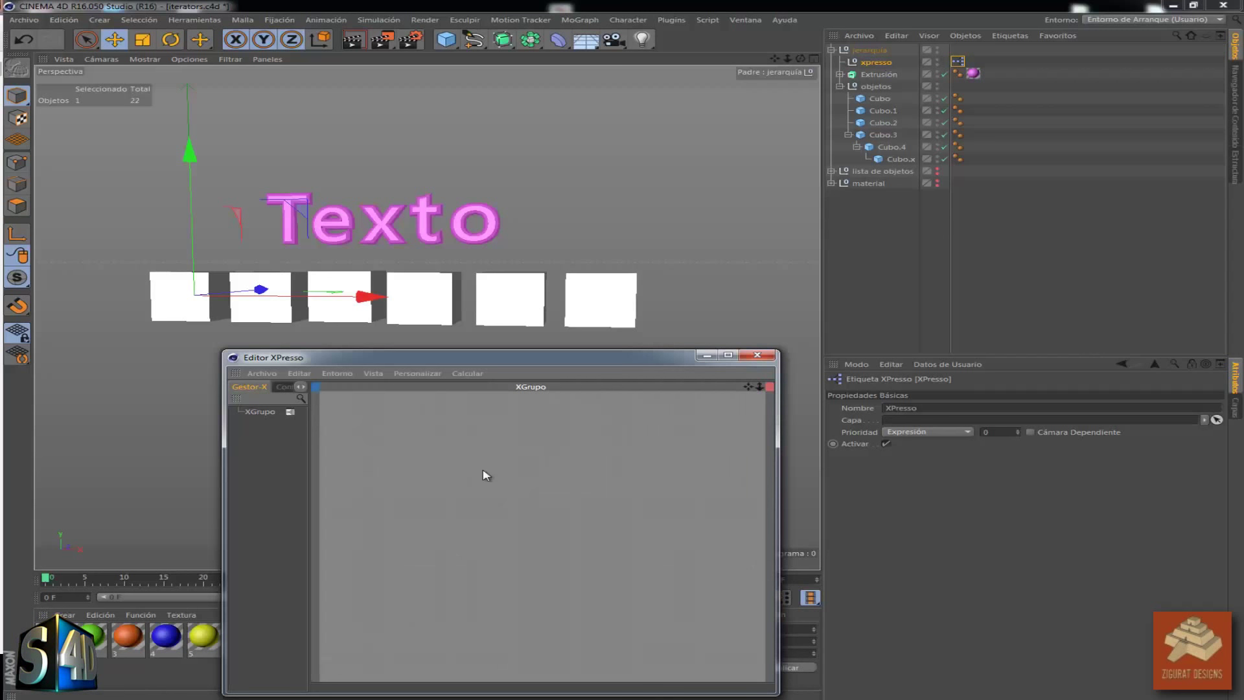
Show the Nuevo Nodo > XPresso > Iteración node list in the empty XGrupo
right_click(351, 473)
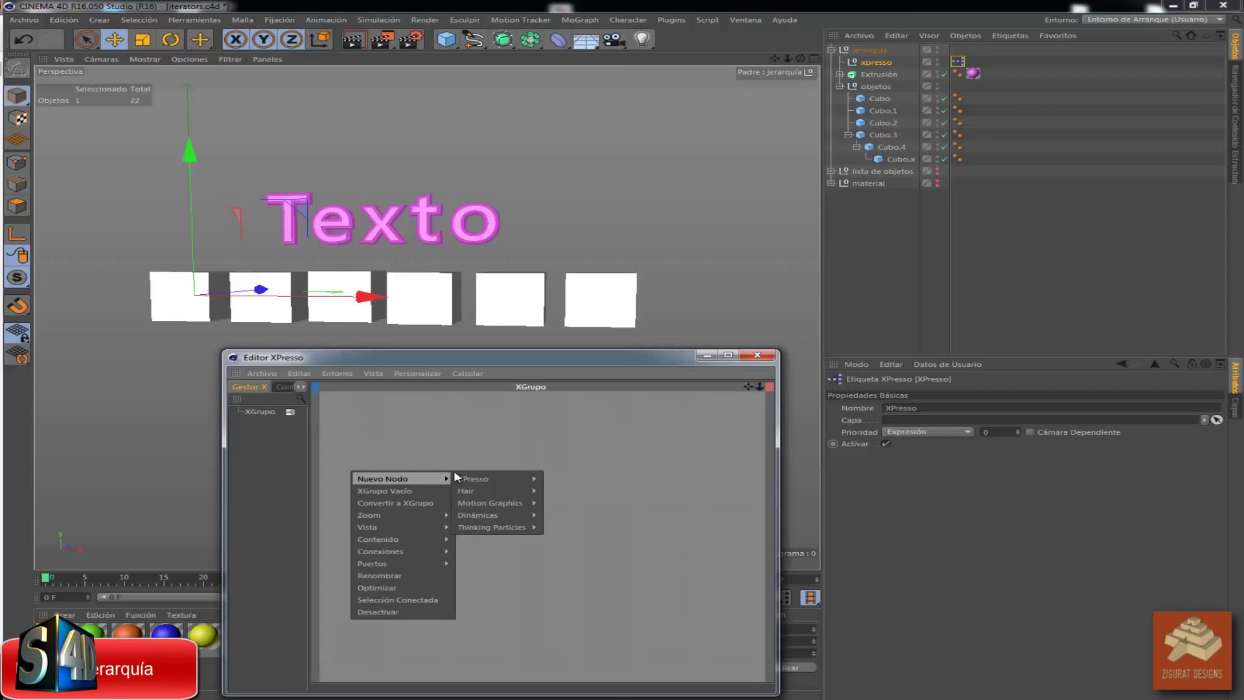
mouse_move(383, 478)
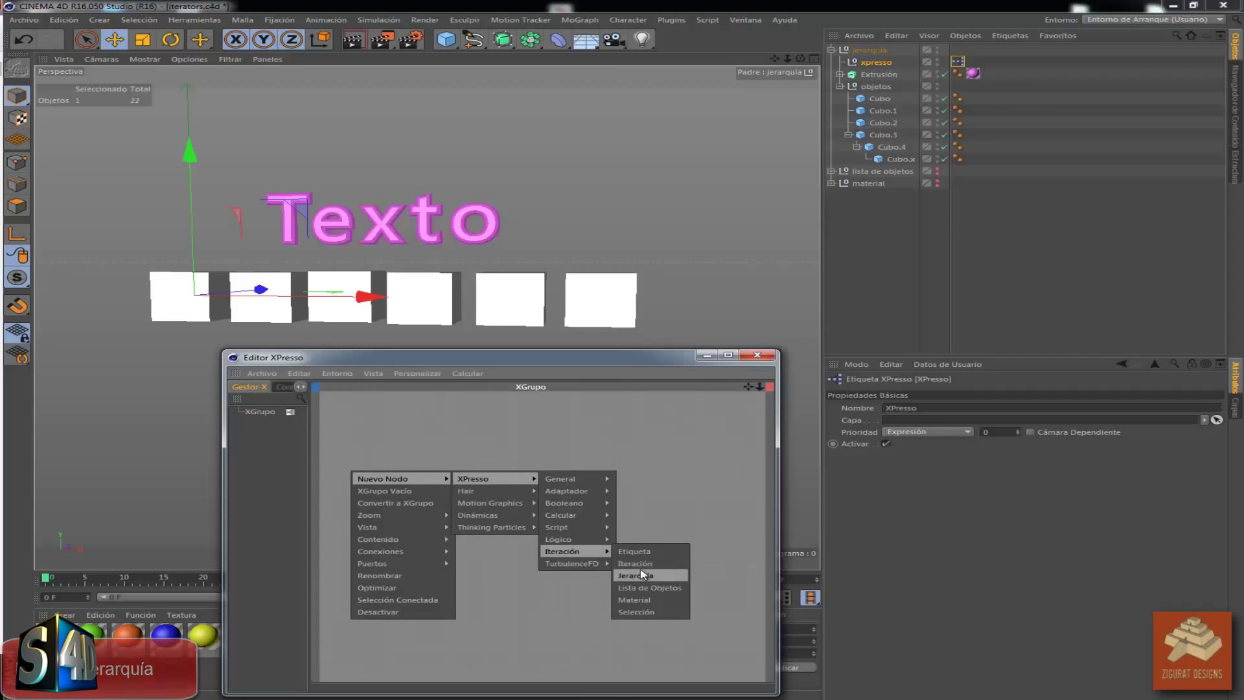
mouse_move(562, 551)
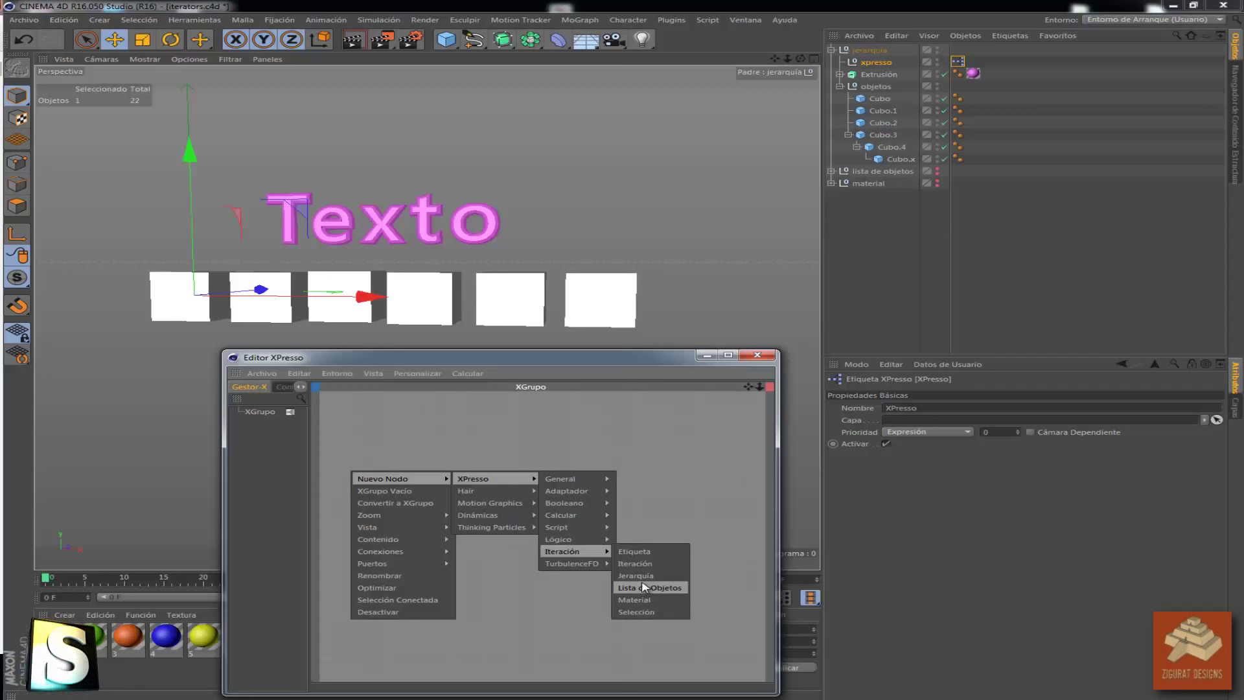
Add a Jerarquía iterator node and an xpresso object node to the graph, then close the editor
left_click(642, 576)
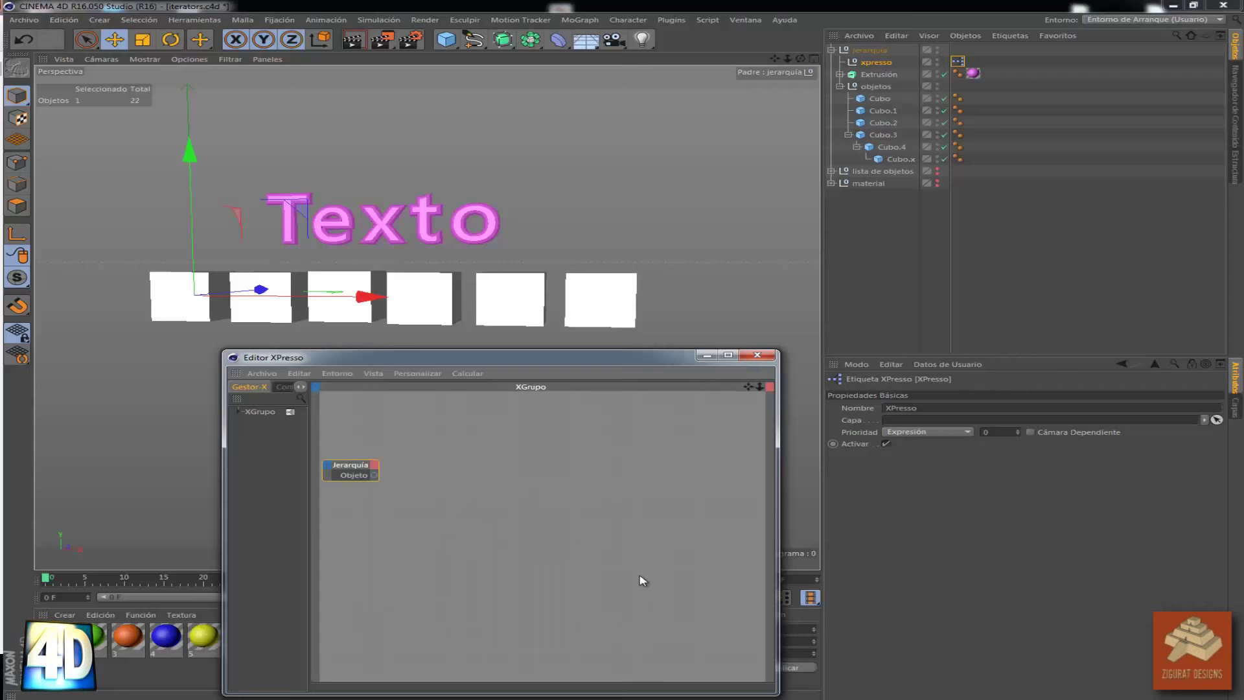
left_click(430, 462)
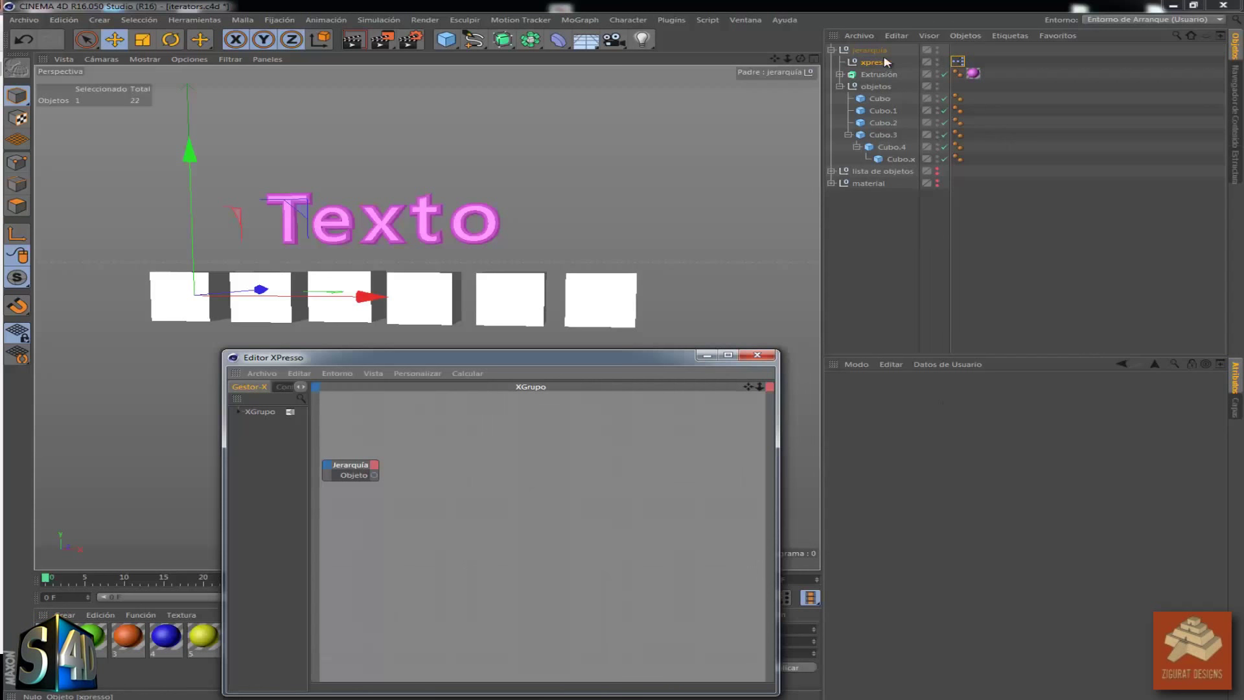
left_click(875, 63)
left_click_drag(628, 516, 461, 457)
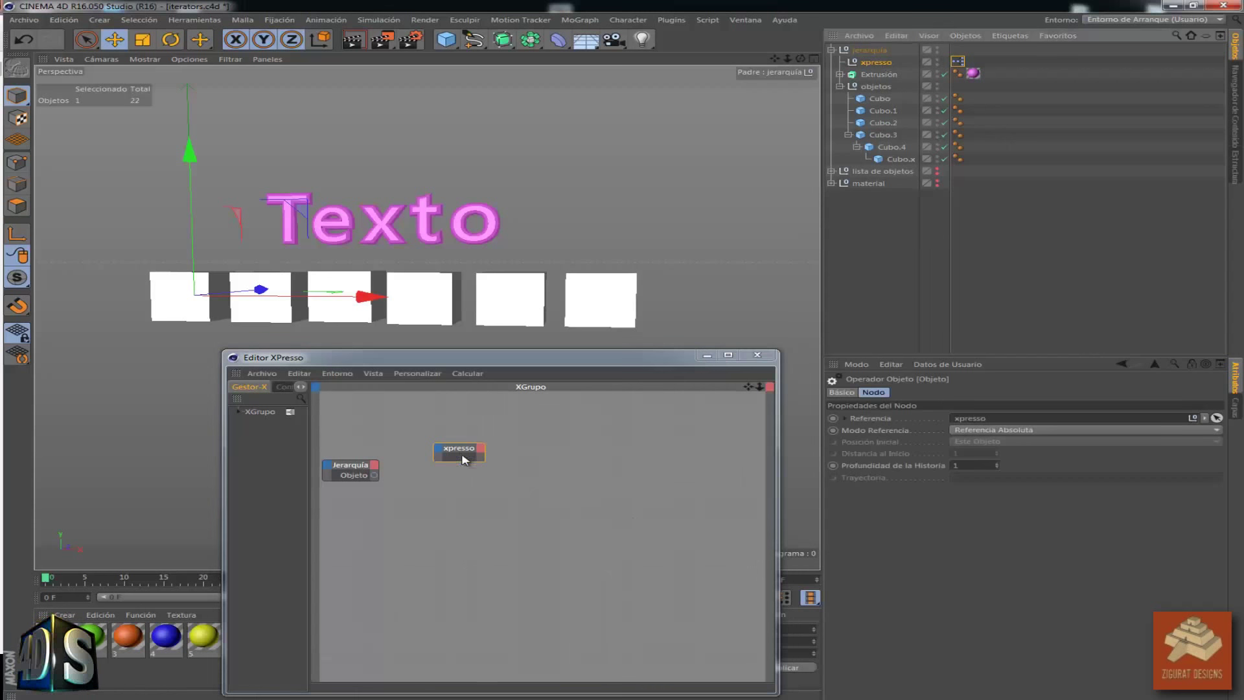
left_click(460, 580)
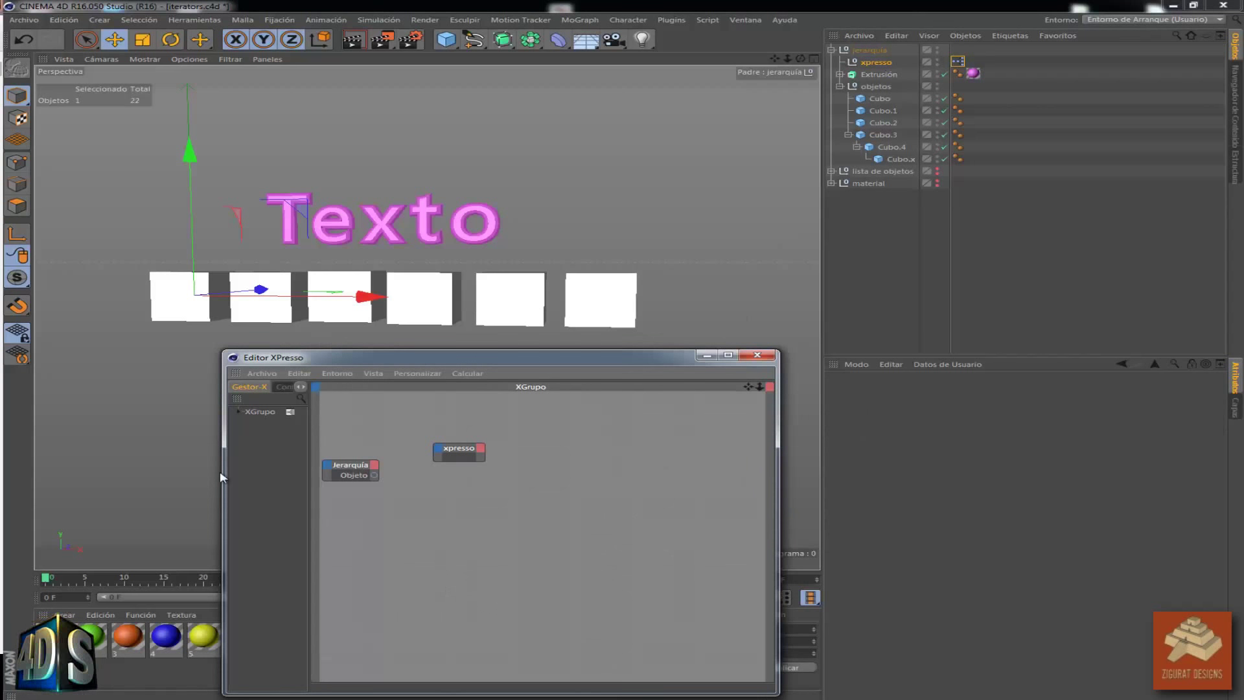
left_click(176, 427)
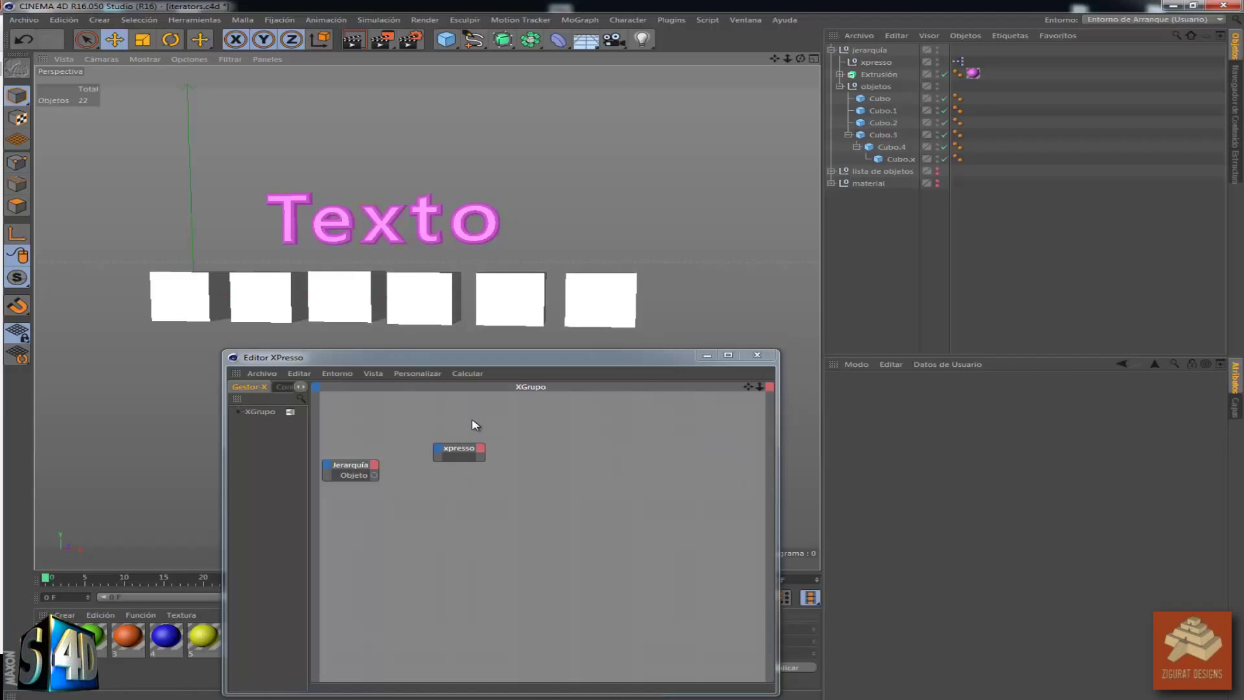
left_click(584, 494)
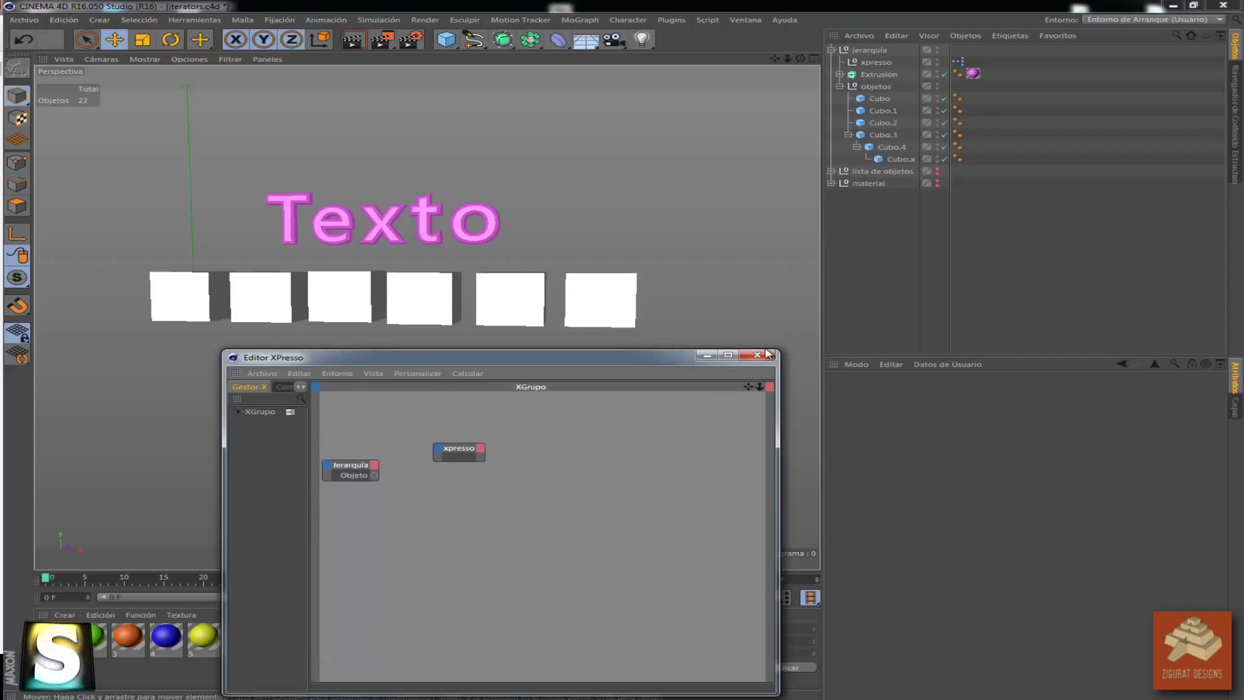
left_click(756, 355)
Switch to the Sin Nombre 2 scene and click through Nulo and Círculo in the hierarchy
left_click(747, 19)
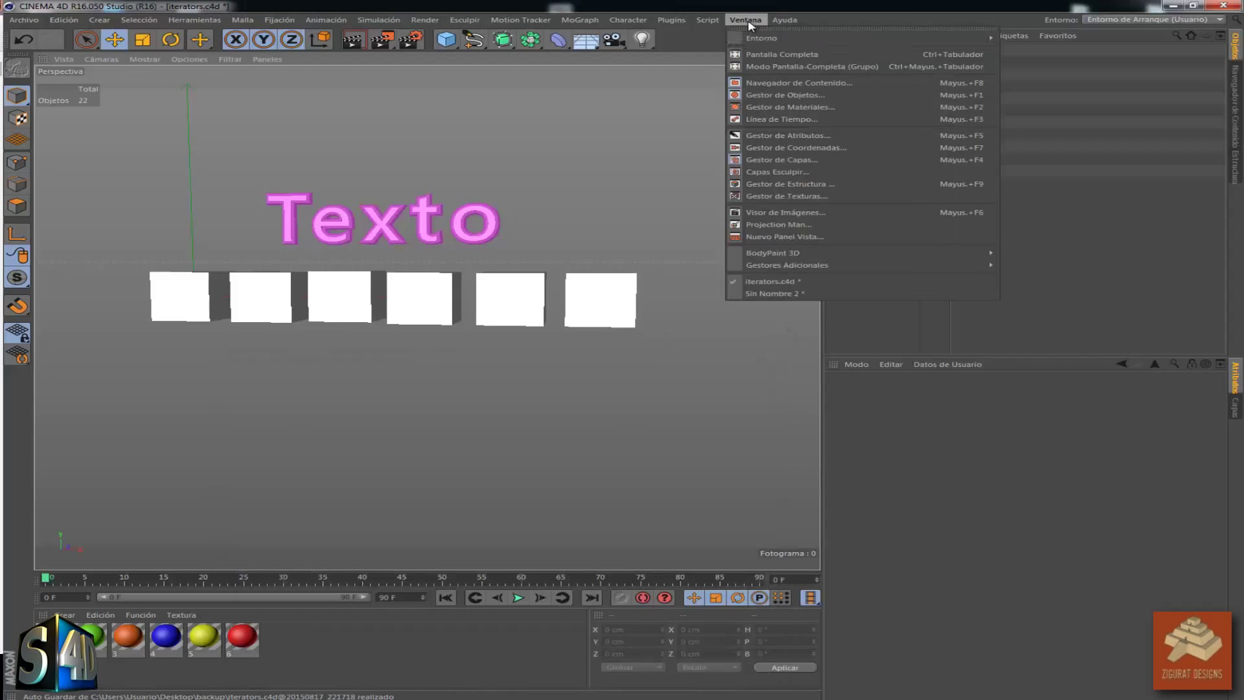
left_click(780, 293)
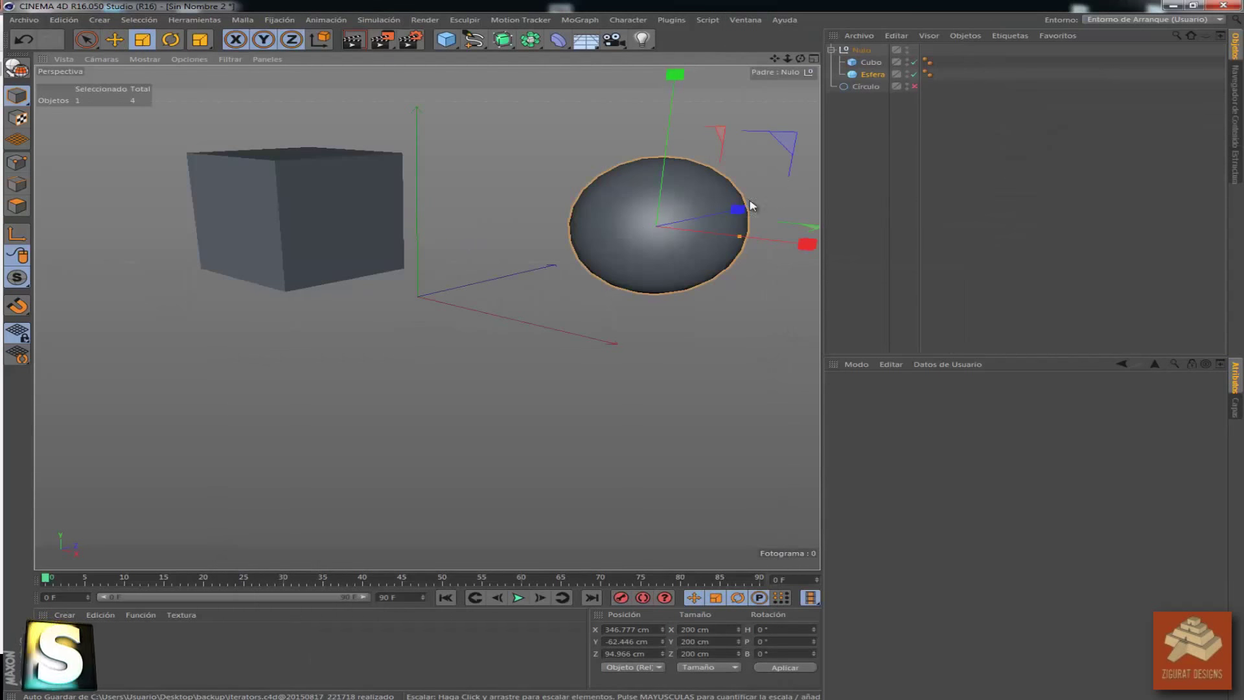
left_click(831, 50)
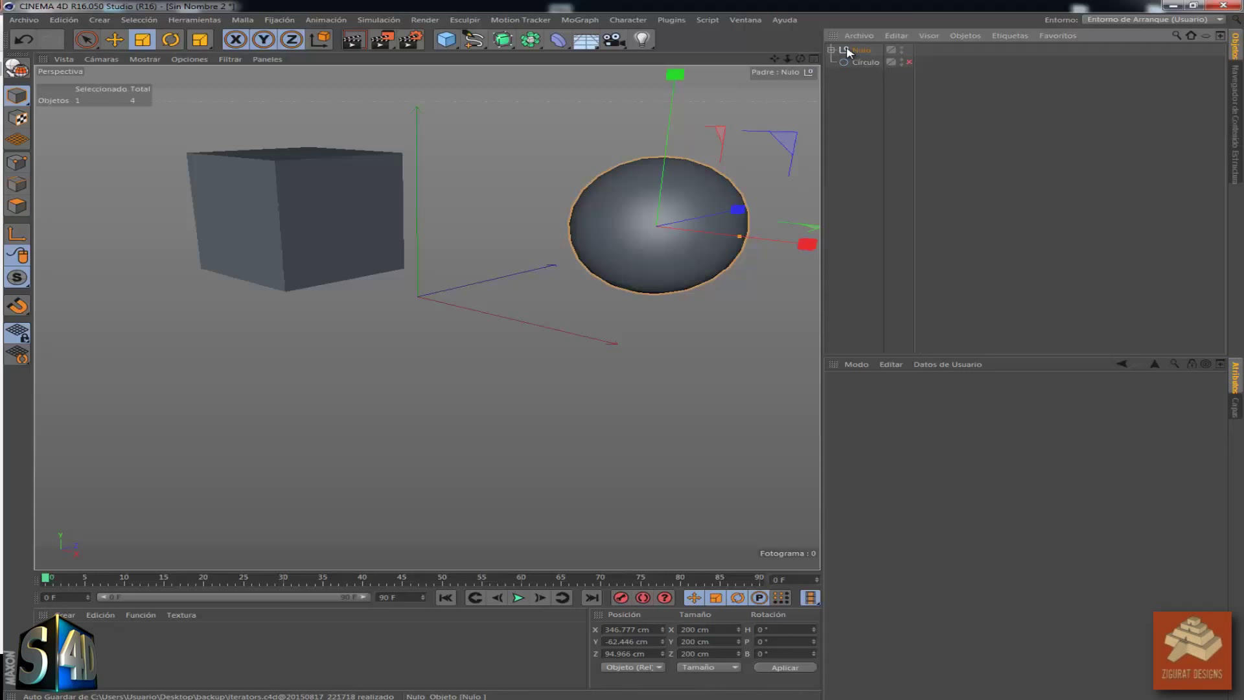
left_click(902, 158)
left_click(864, 61)
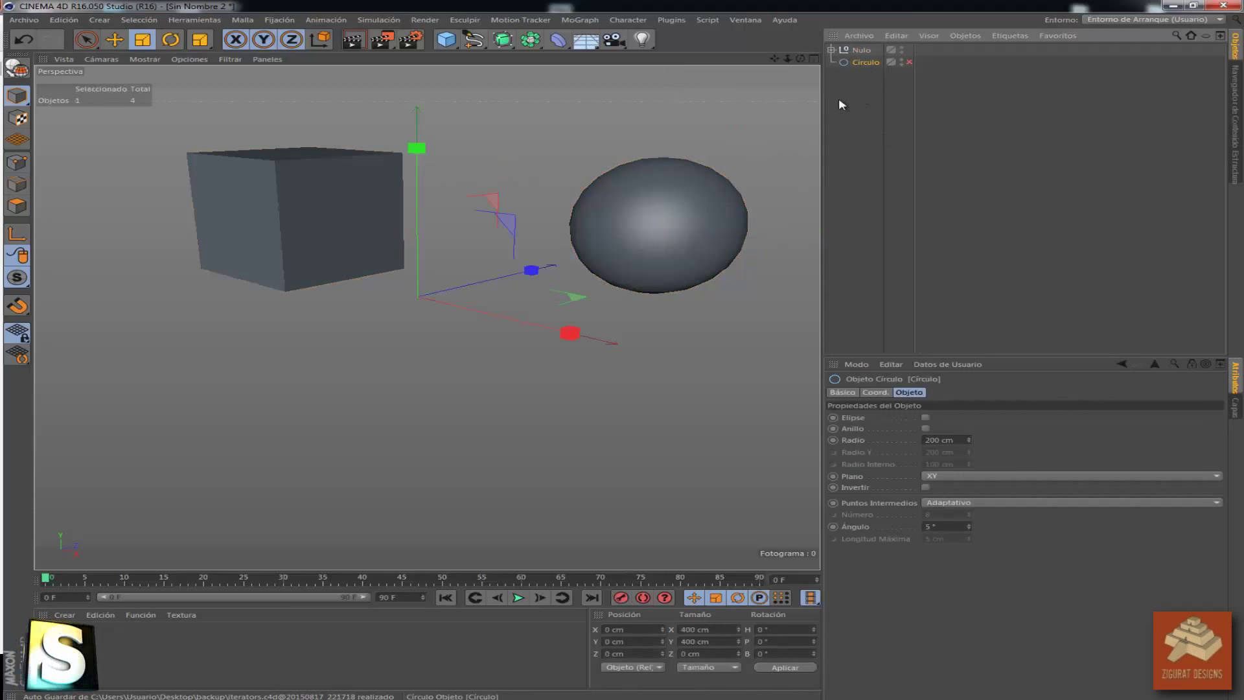
left_click(862, 51)
left_click(866, 64)
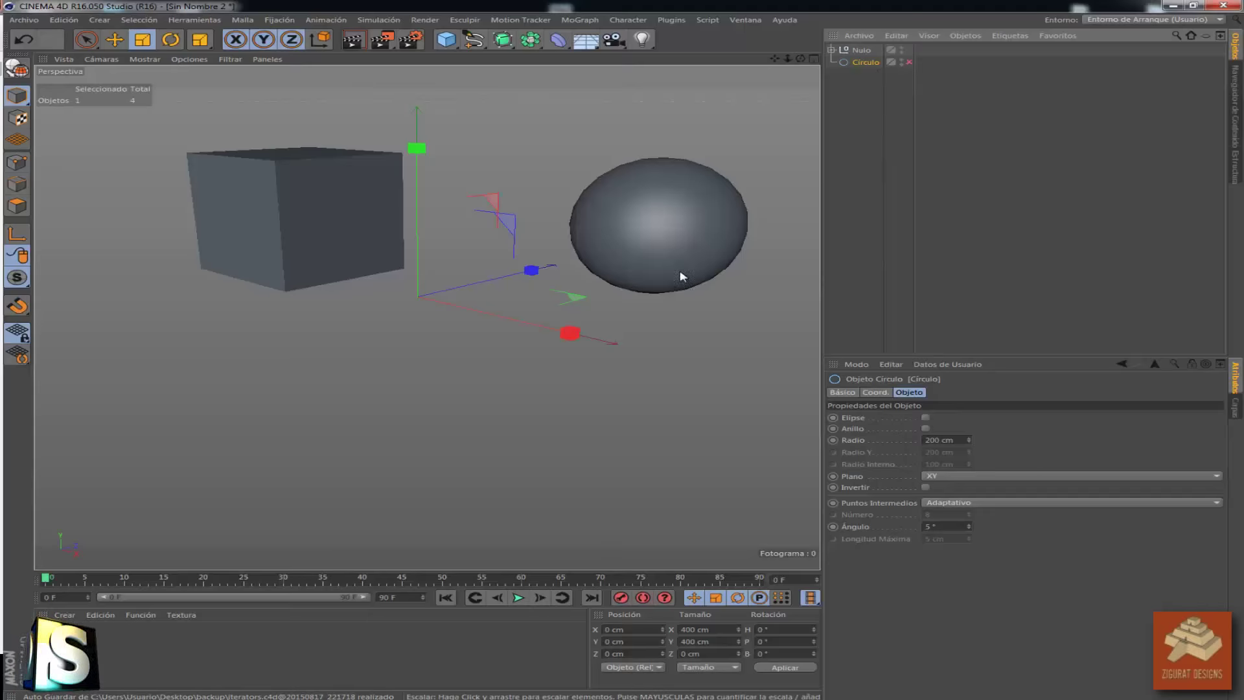
left_click(829, 48)
left_click(857, 51)
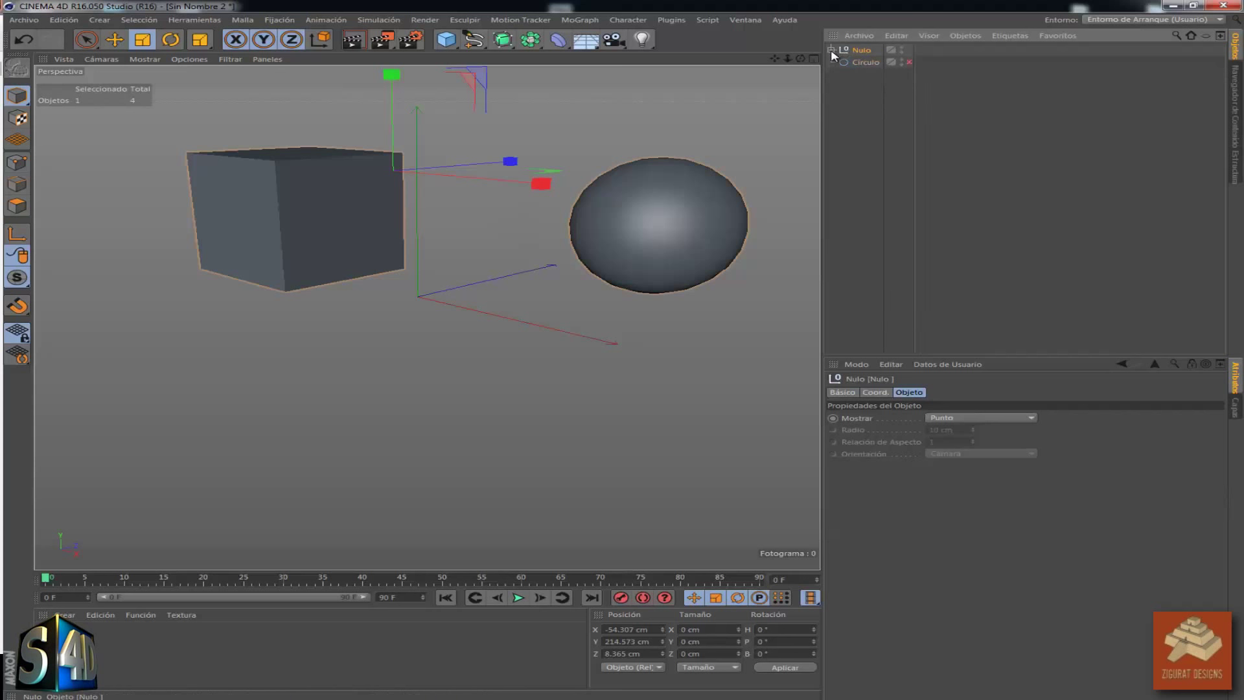
Select Esfera, Cubo and Nulo in turn in the Object Manager
left_click(867, 73)
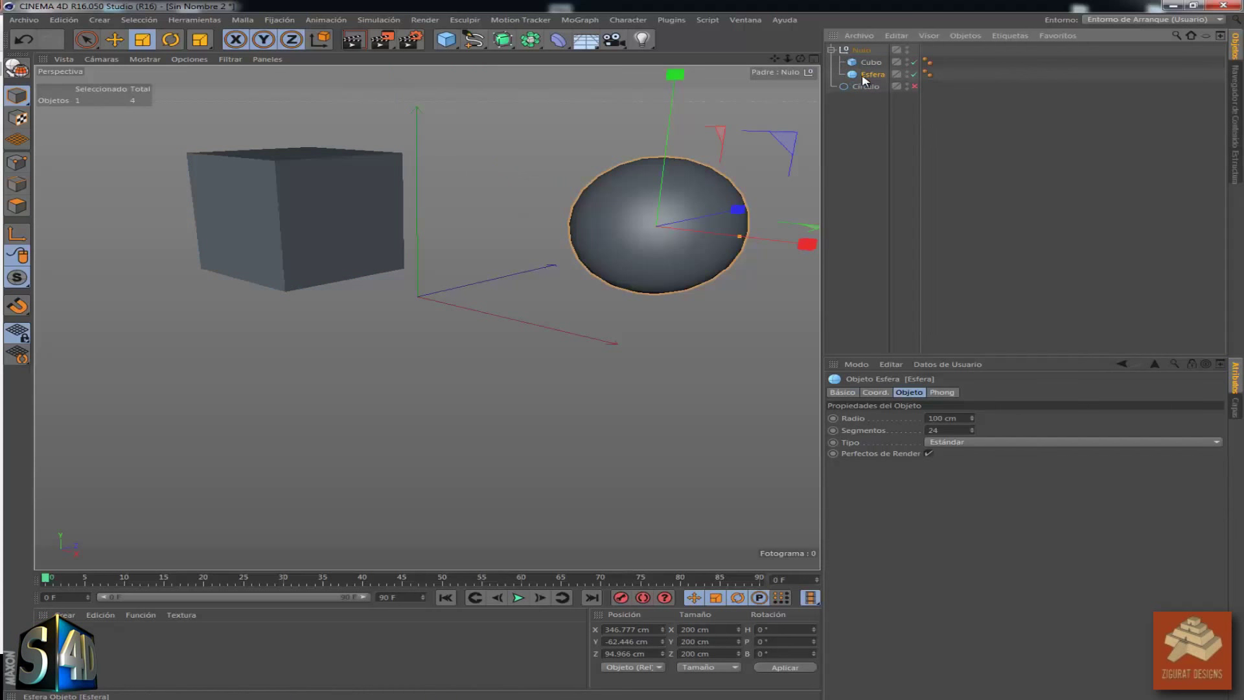
left_click(875, 61)
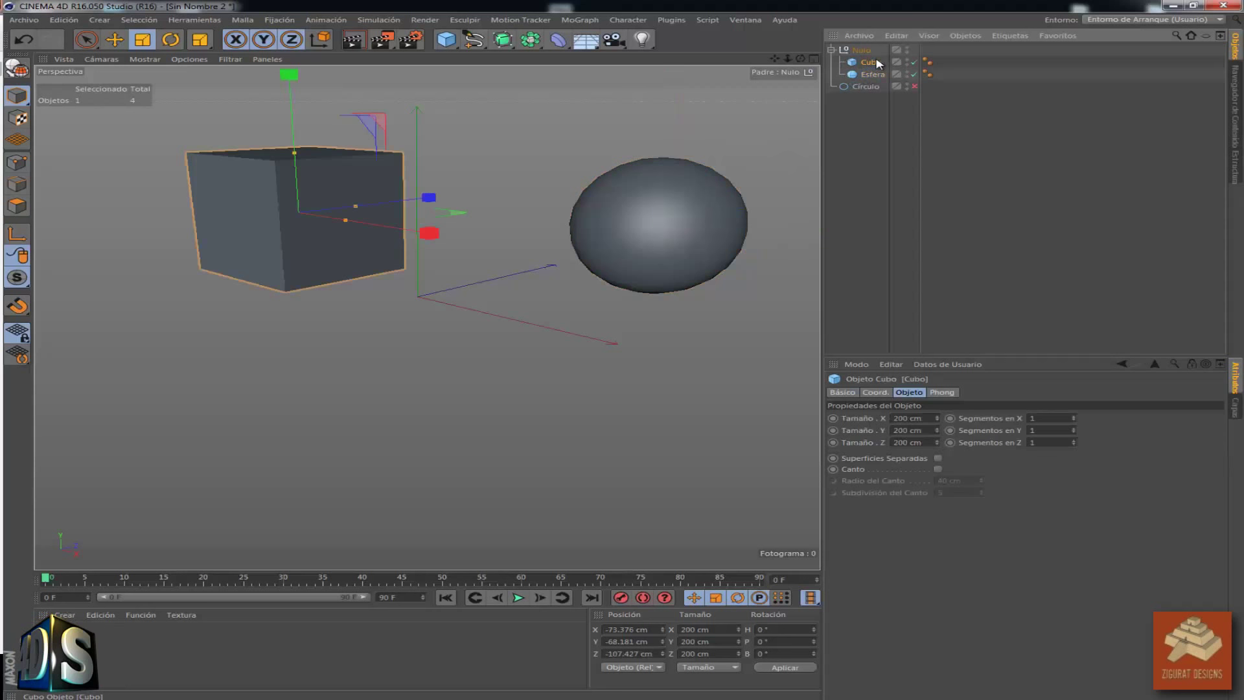
left_click(872, 74)
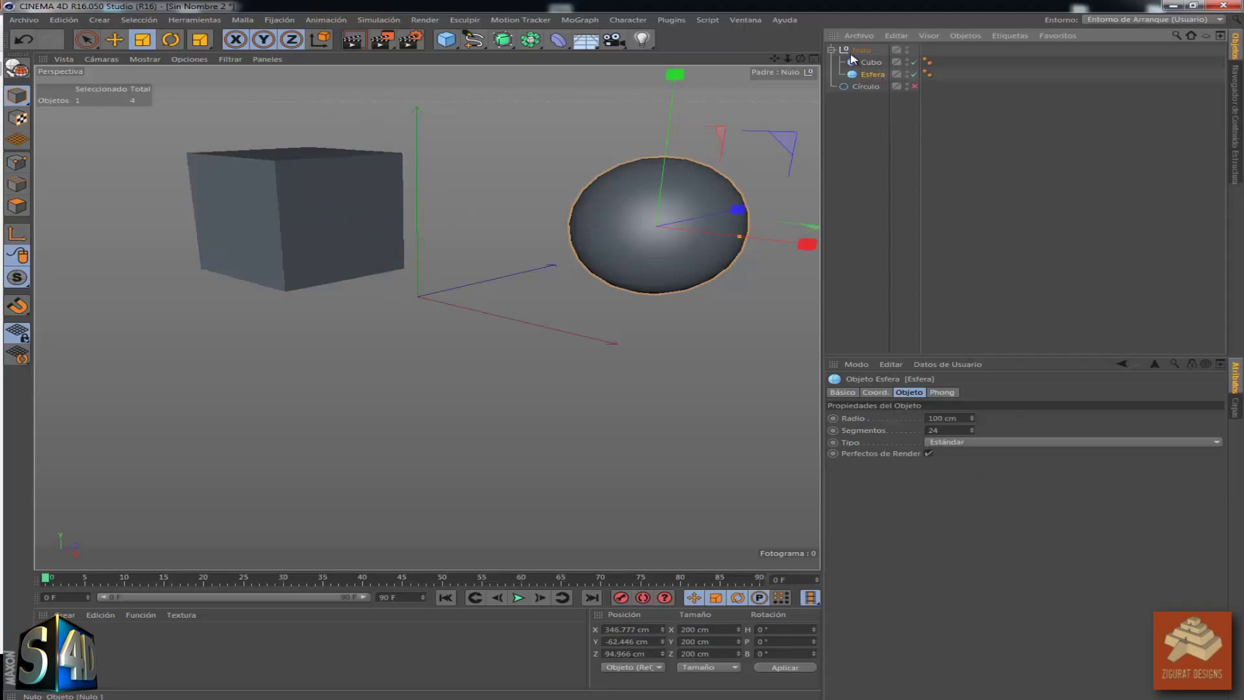
left_click(856, 52)
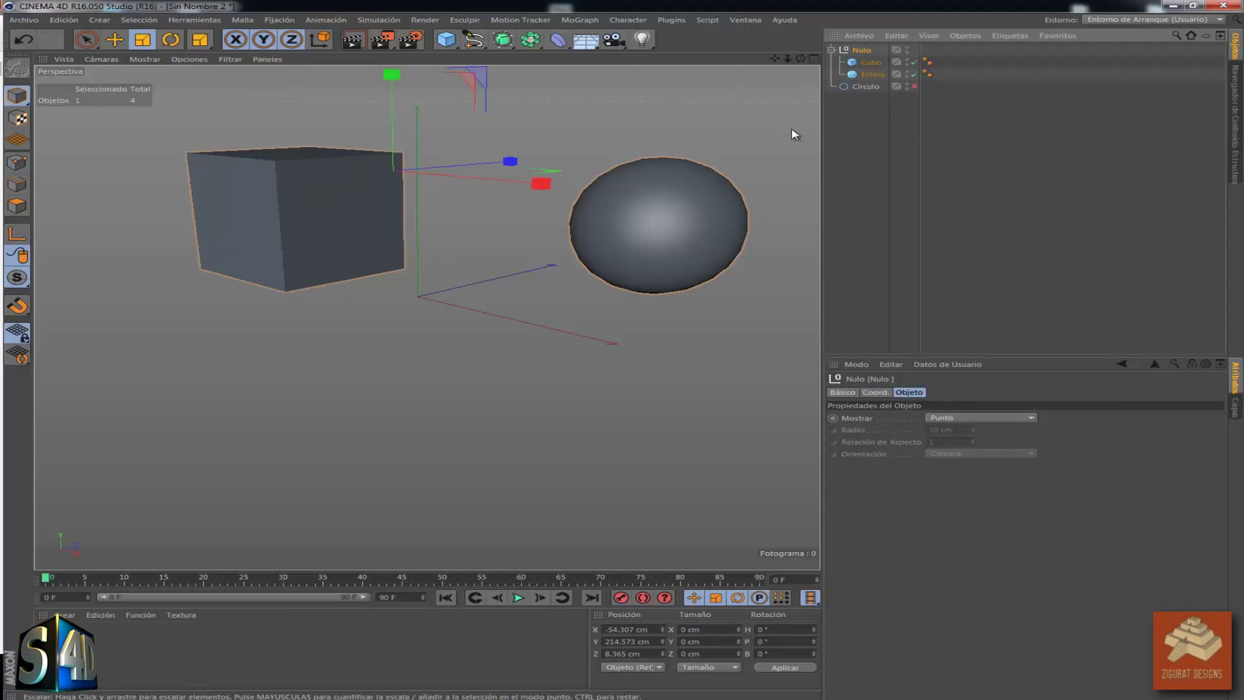
left_click(836, 169)
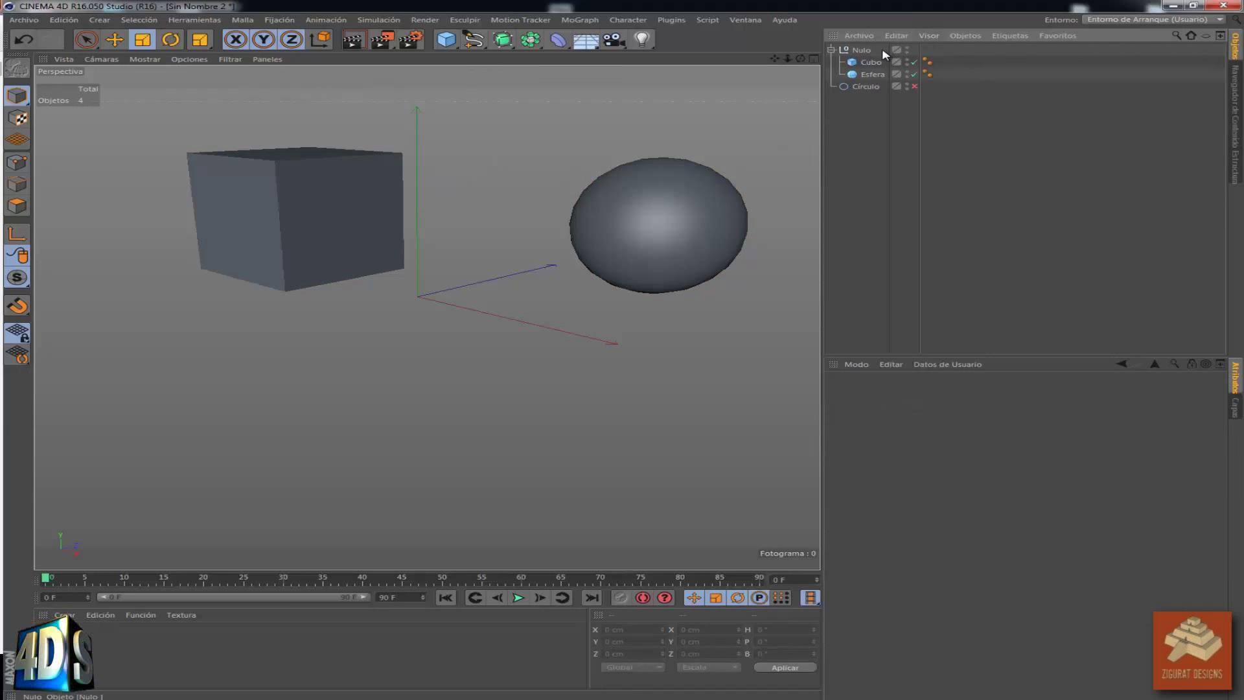
left_click(873, 61)
left_click(871, 74)
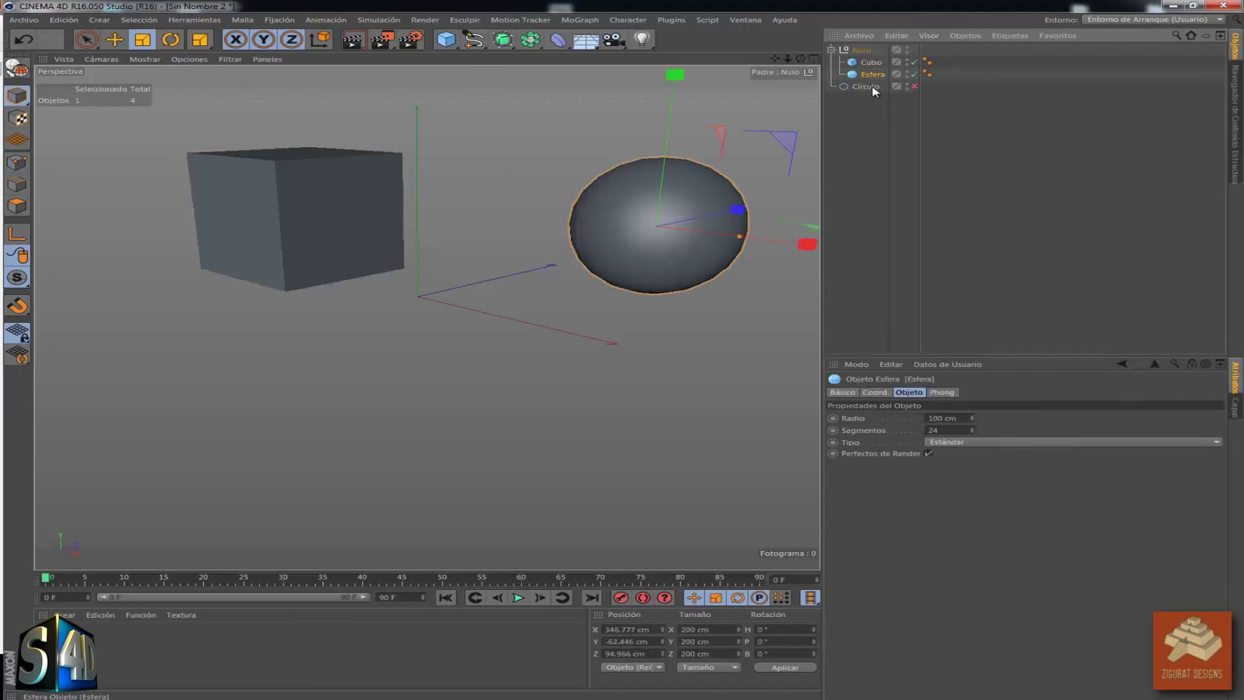
left_click(886, 149)
left_click(861, 50)
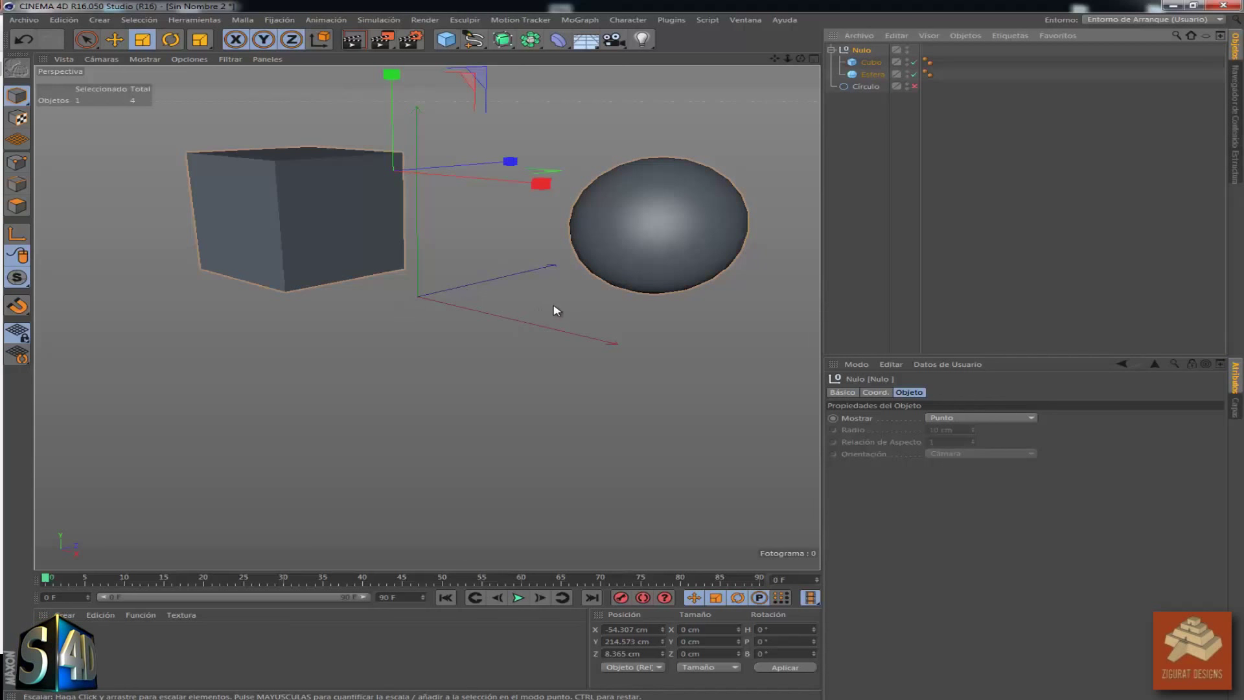
Scale Nulo to resize the cube and sphere together, then undo the scaling
mouse_move(555, 308)
left_mouse_down()
mouse_move(651, 249)
mouse_move(653, 153)
left_mouse_up()
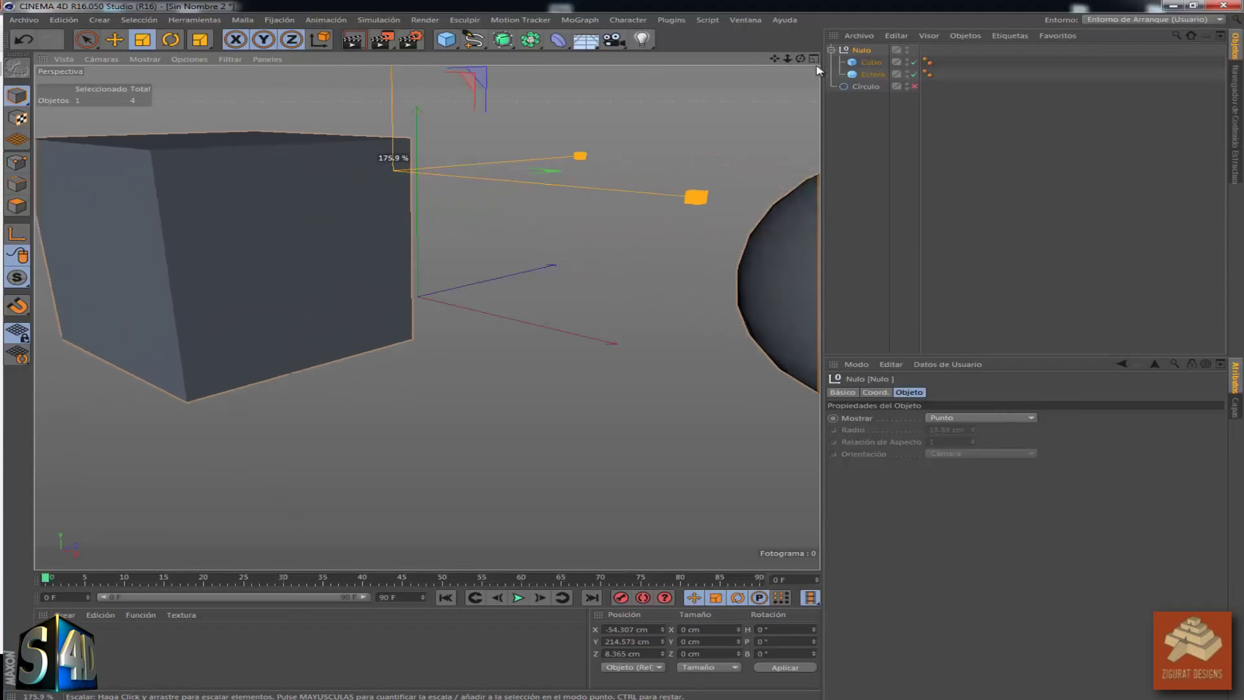
left_click_drag(653, 153, 745, 144)
key("ctrl+z")
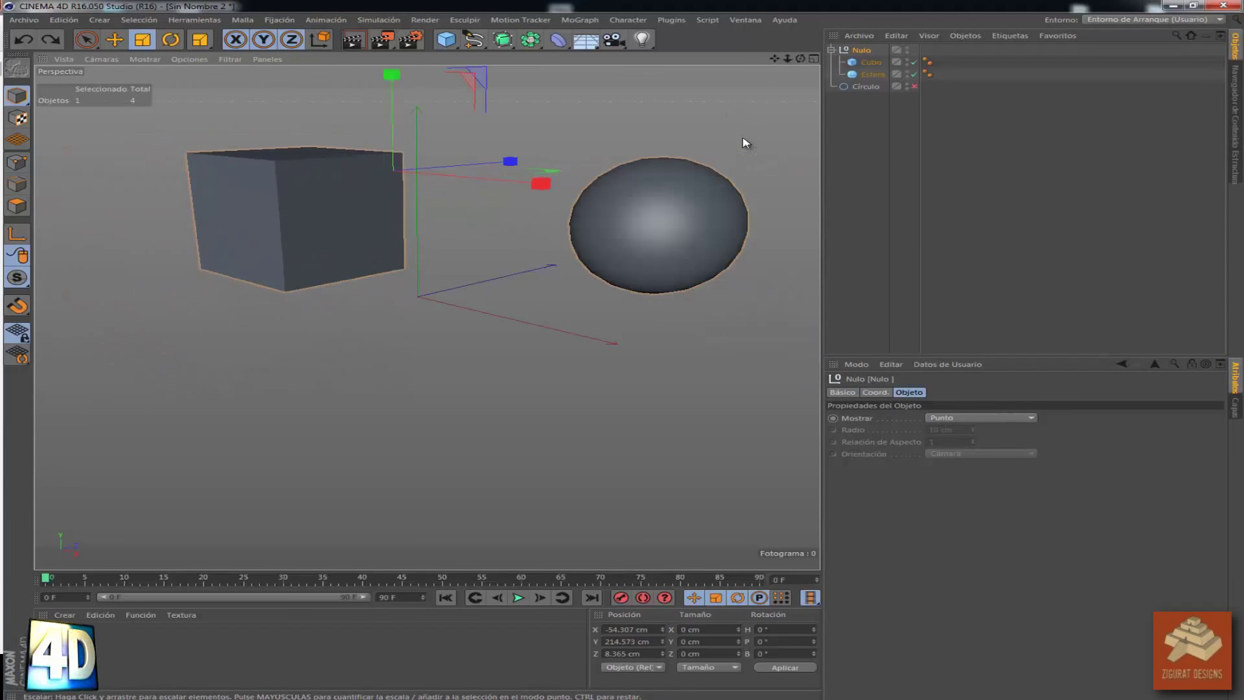
Click through Cubo and Nulo in the Object Manager, ending with Nulo selected
left_click(859, 63)
left_click(853, 103)
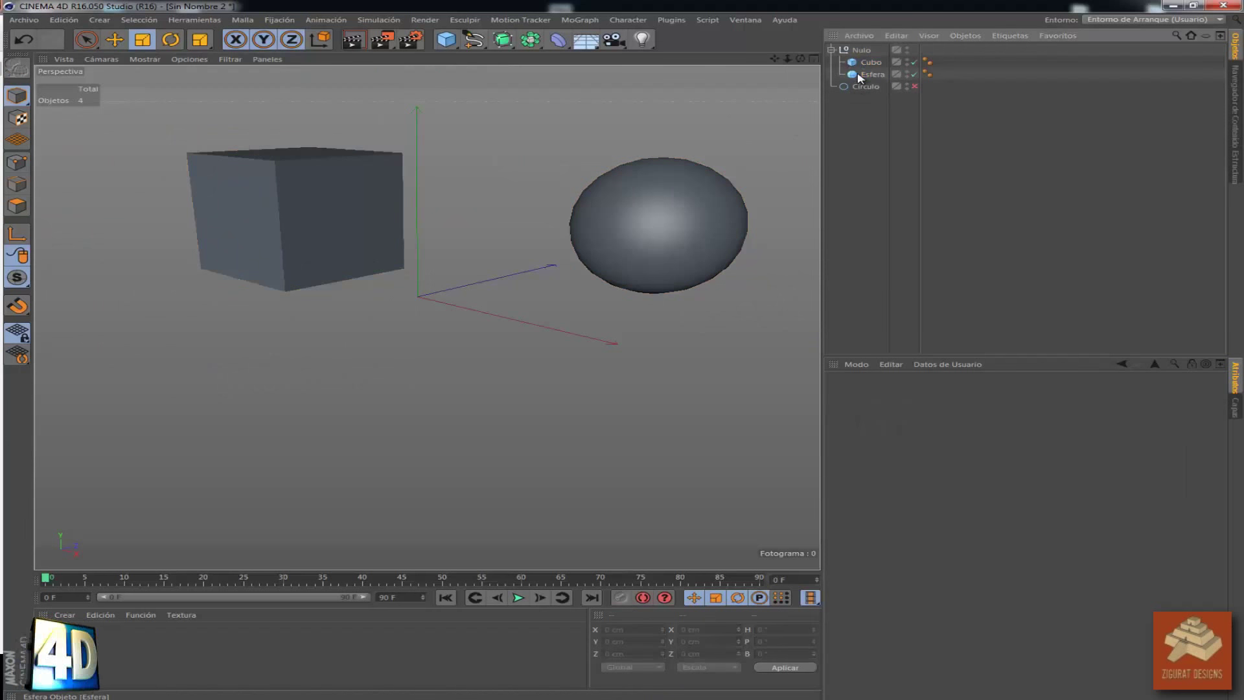
left_click(871, 74)
left_click(869, 75)
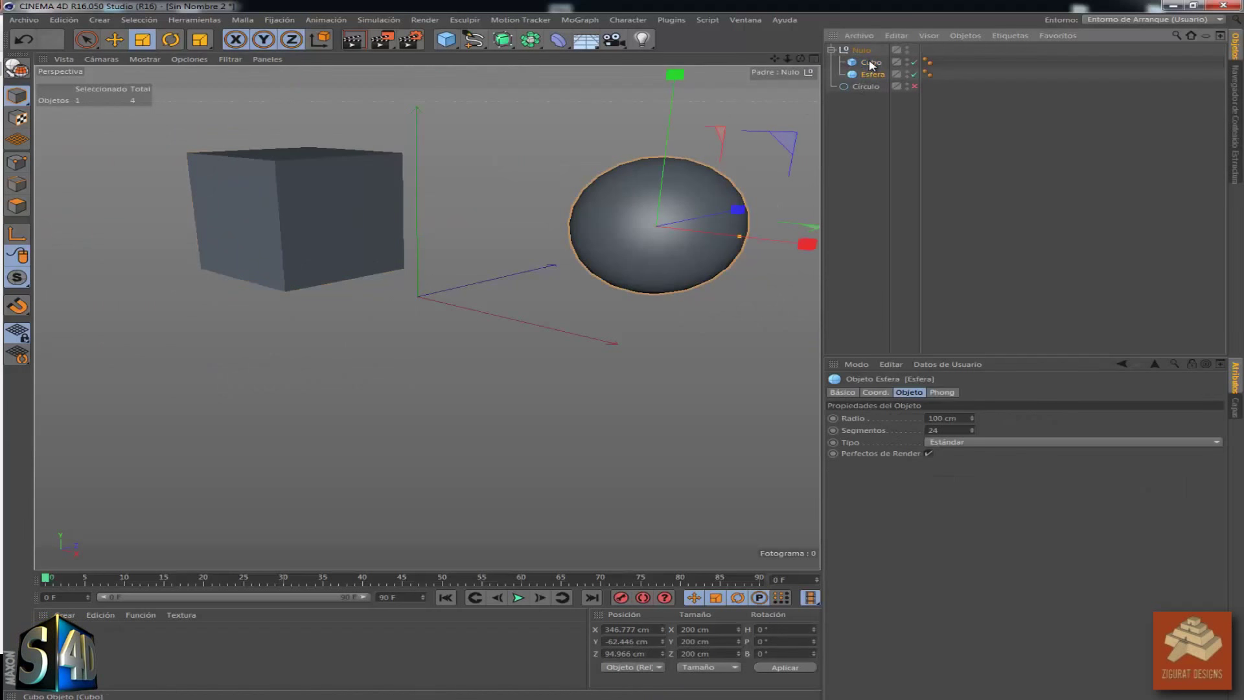
left_click(855, 51)
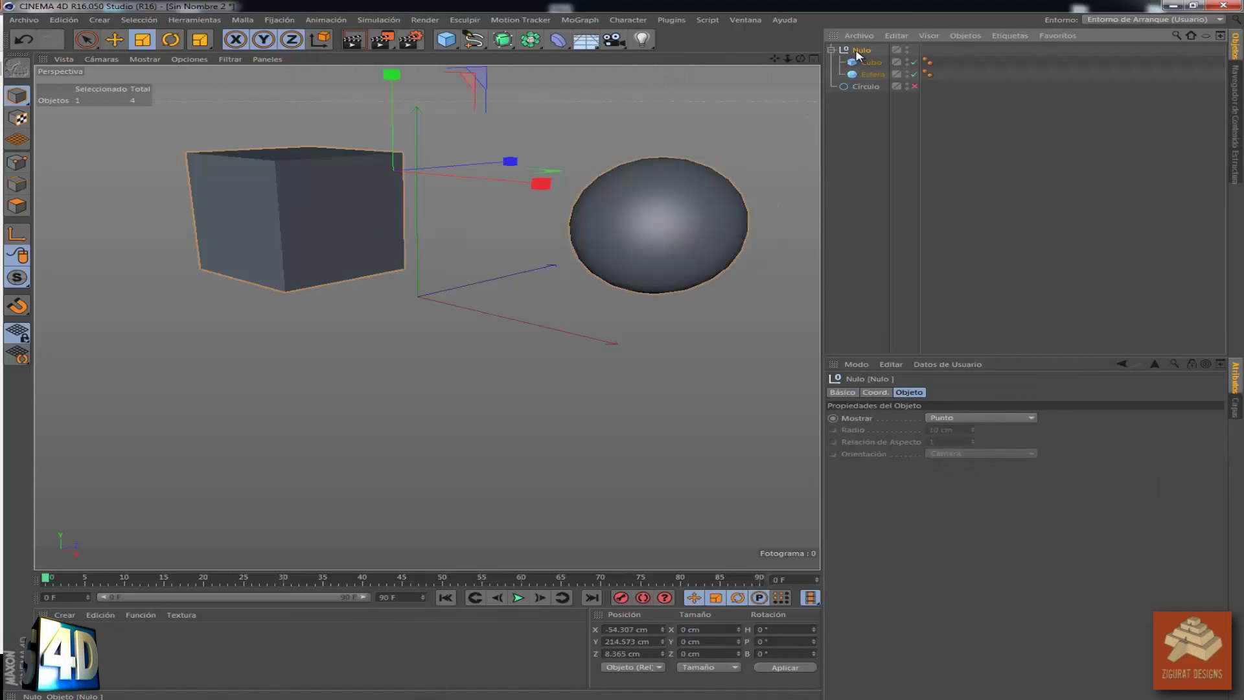
left_click_drag(866, 62, 858, 78)
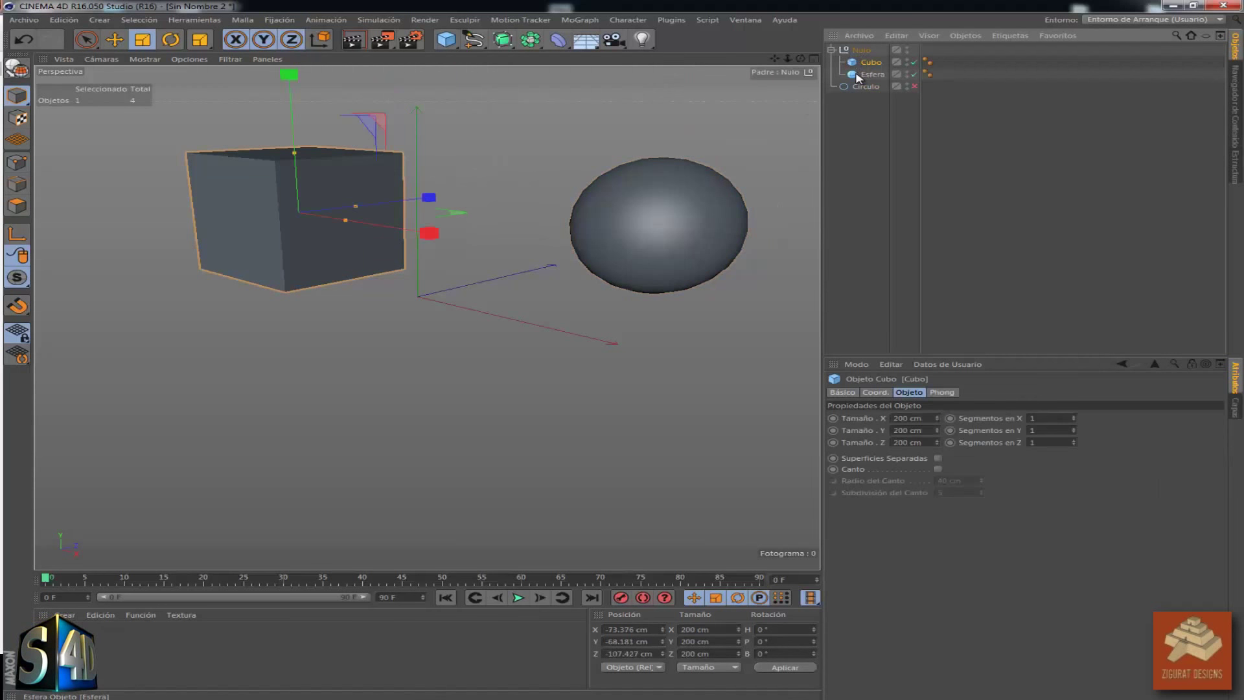
left_click(858, 77)
left_click(859, 50)
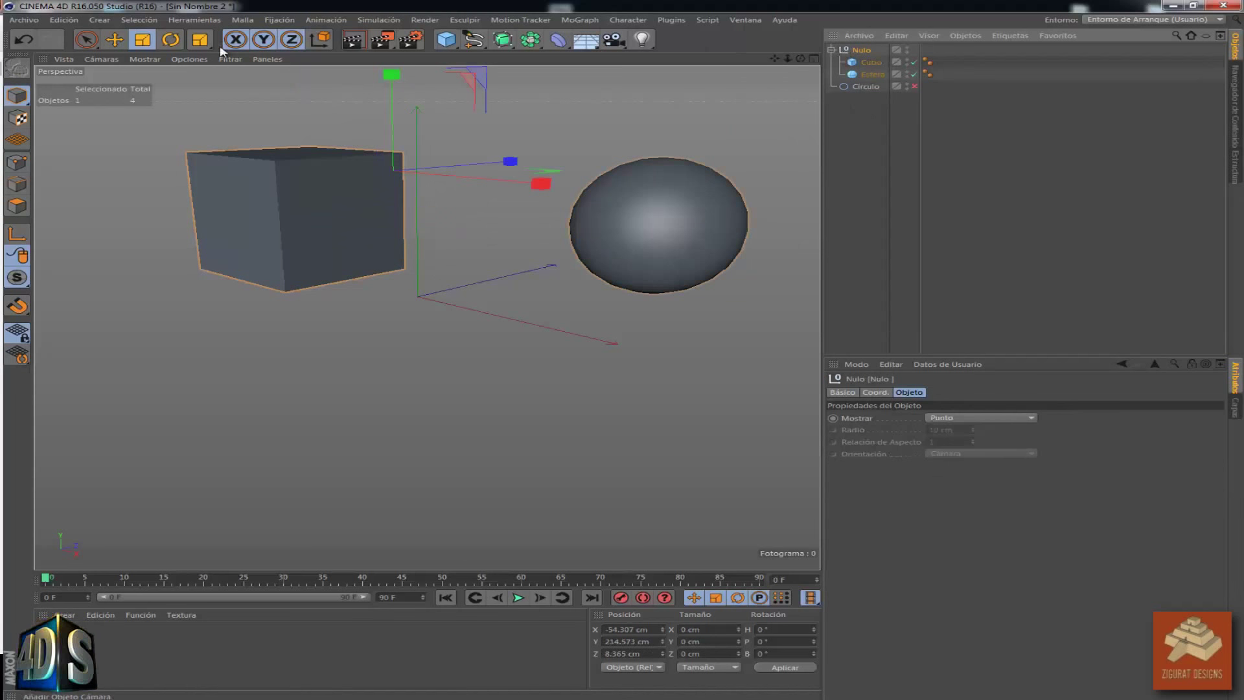
With the Move tool, drag Nulo to shift cube and sphere to a new position
left_click(115, 39)
left_click_drag(173, 201, 253, 341)
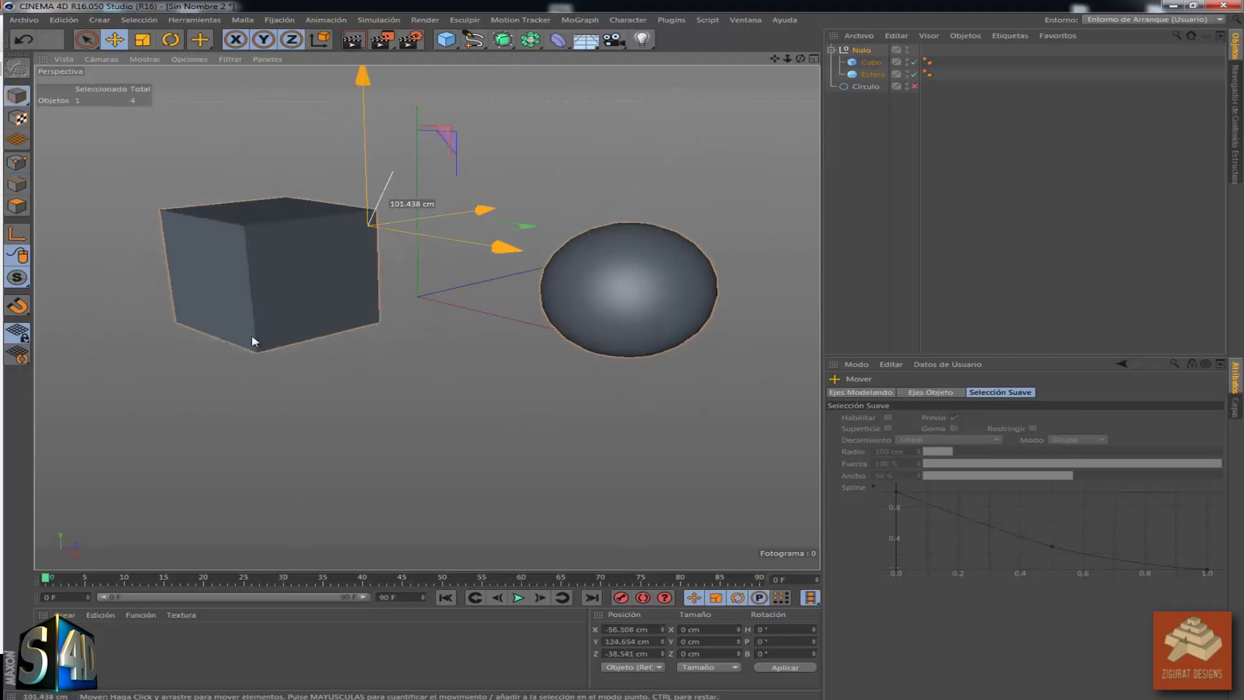
key("ctrl+z")
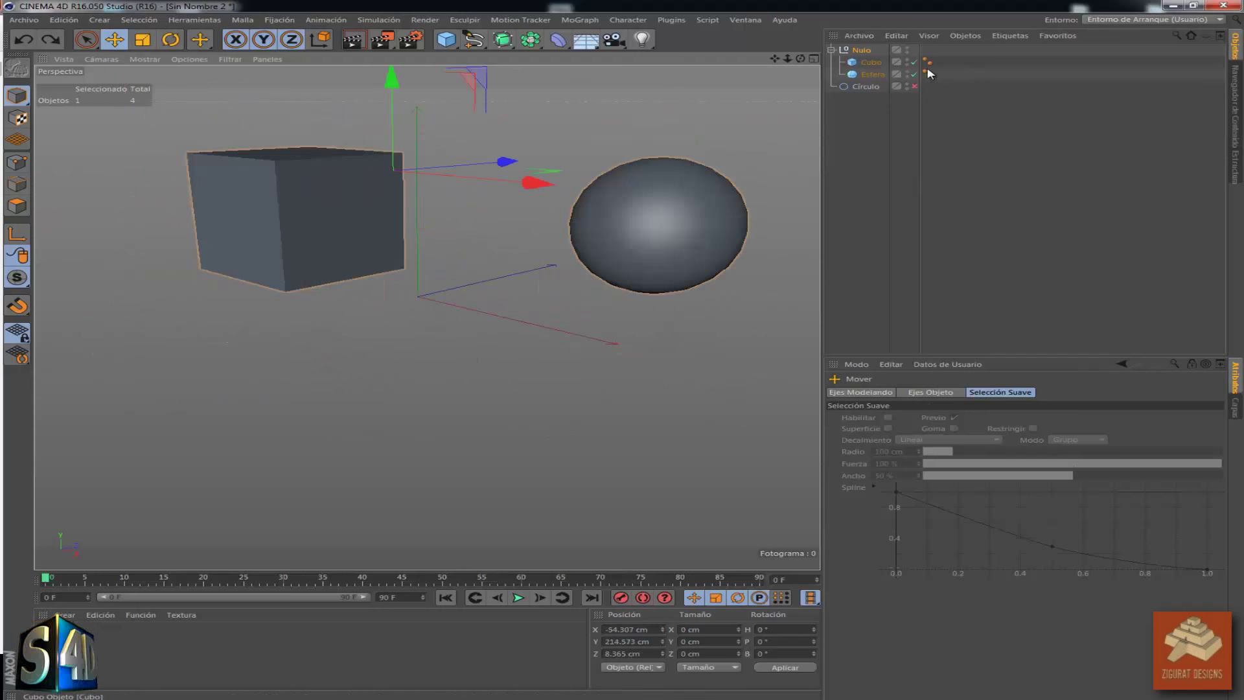
left_click_drag(513, 336, 542, 411)
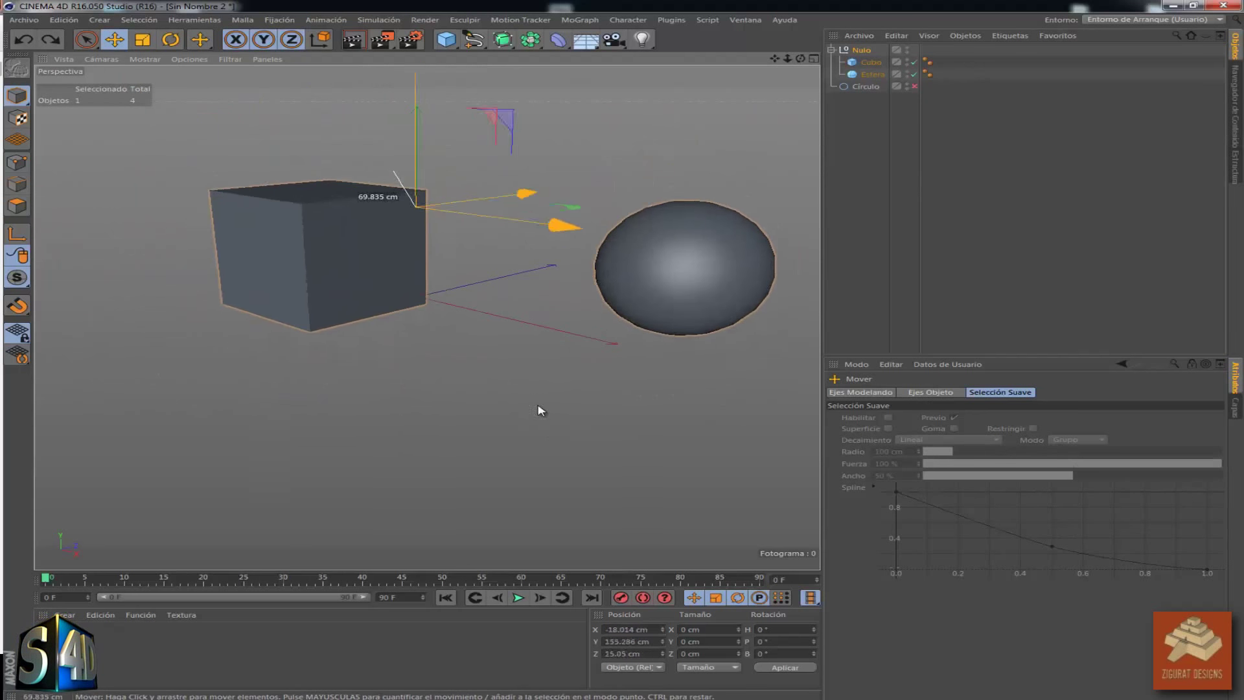
Try moving Cubo alone and Nulo again, undo both trial moves, and deselect all
left_click(871, 62)
mouse_move(472, 458)
left_mouse_down()
mouse_move(729, 590)
mouse_move(717, 553)
left_mouse_up()
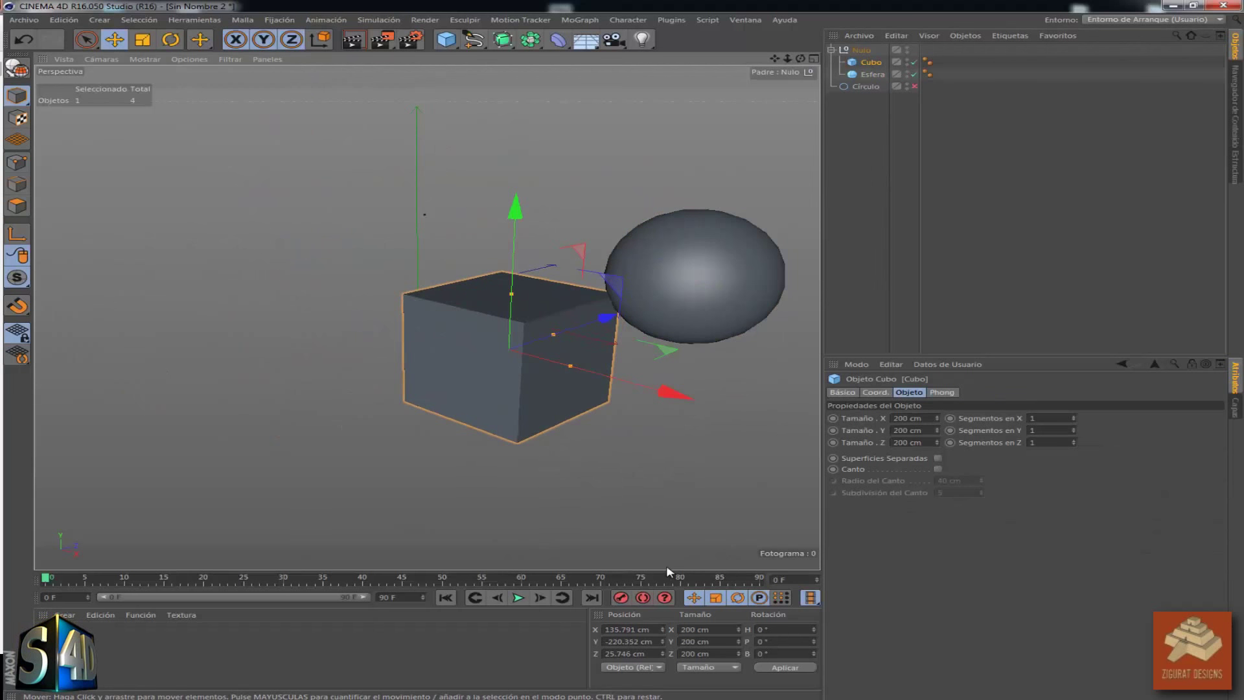
key("ctrl+z")
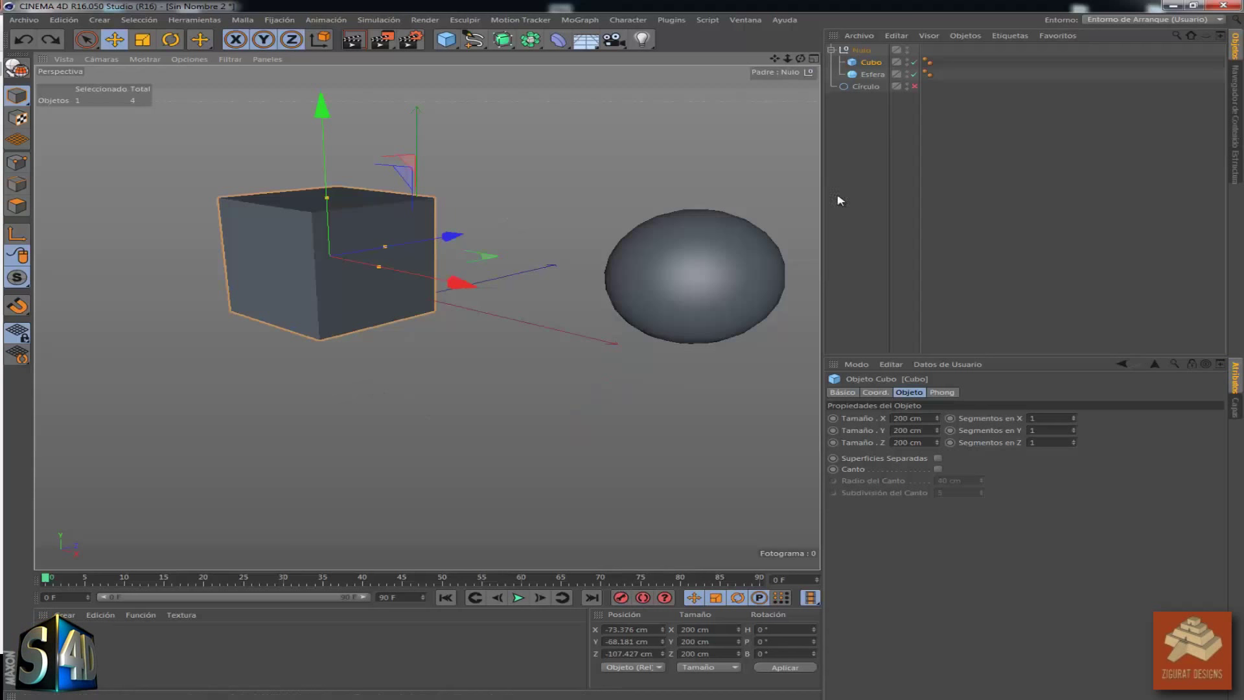
left_click(861, 49)
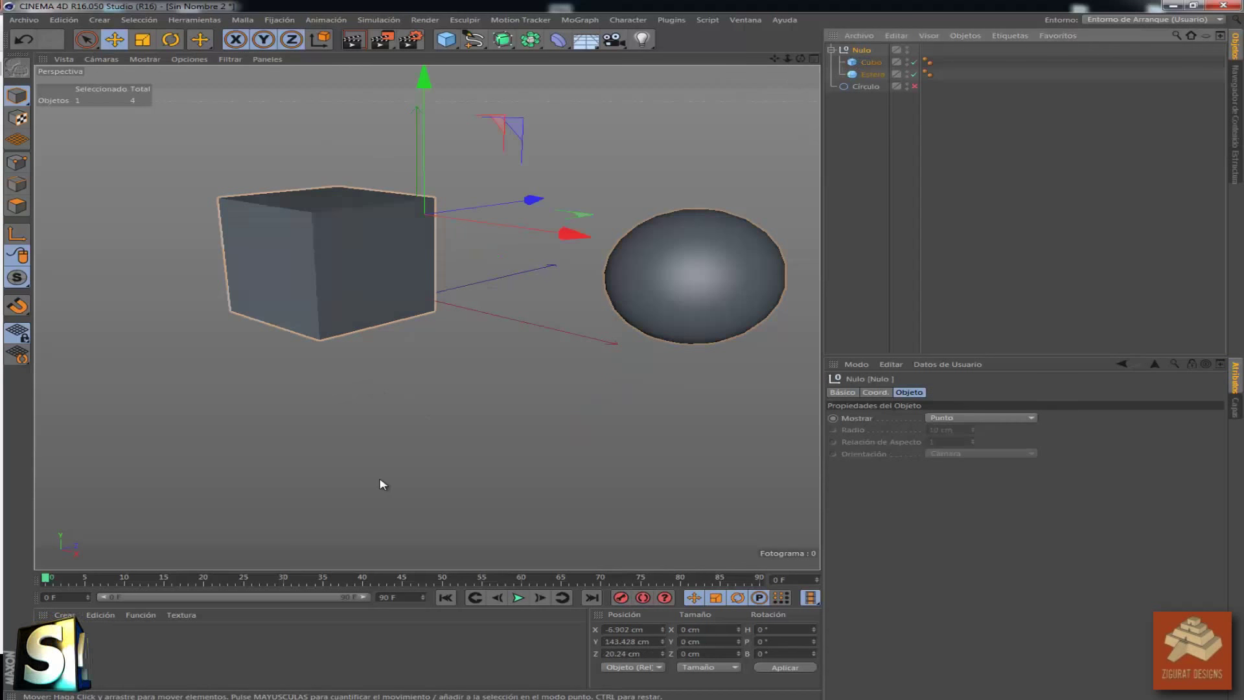
mouse_move(381, 484)
left_mouse_down()
mouse_move(389, 317)
mouse_move(360, 488)
left_mouse_up()
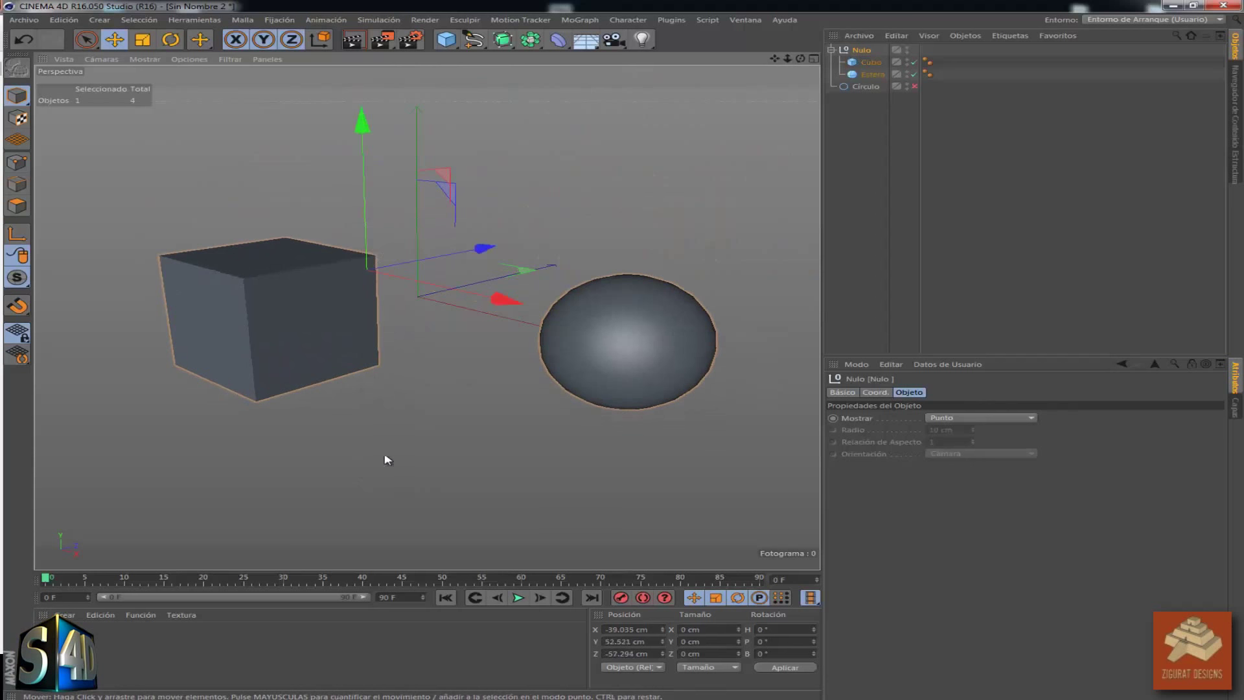
key("ctrl+z")
left_click(1008, 127)
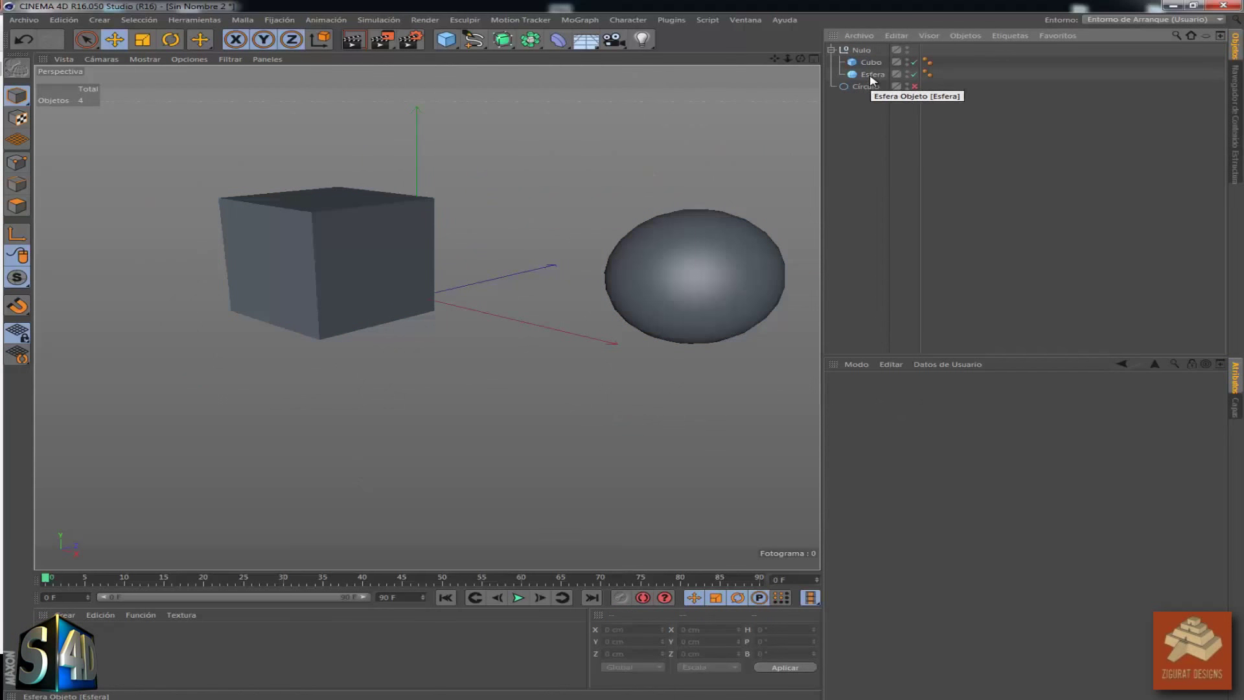
Drag Esfera onto Cubo in the hierarchy to make it Cubo's child
left_click_drag(874, 78, 863, 86)
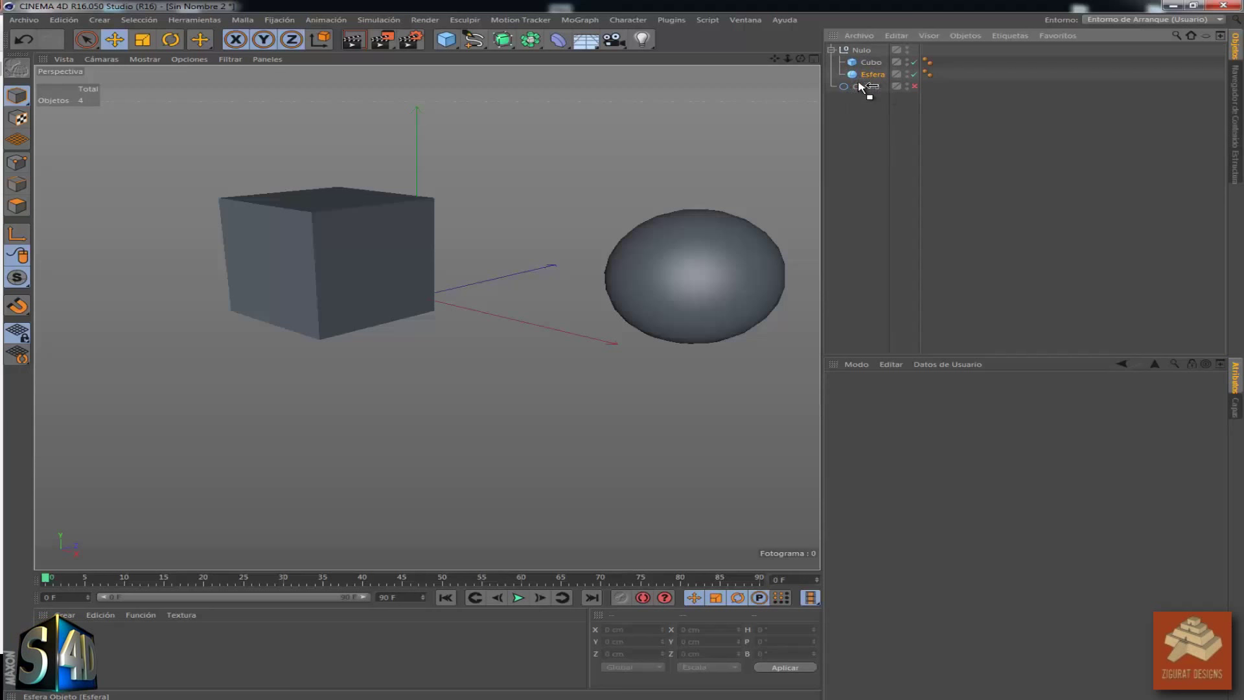
left_click_drag(863, 86, 873, 63)
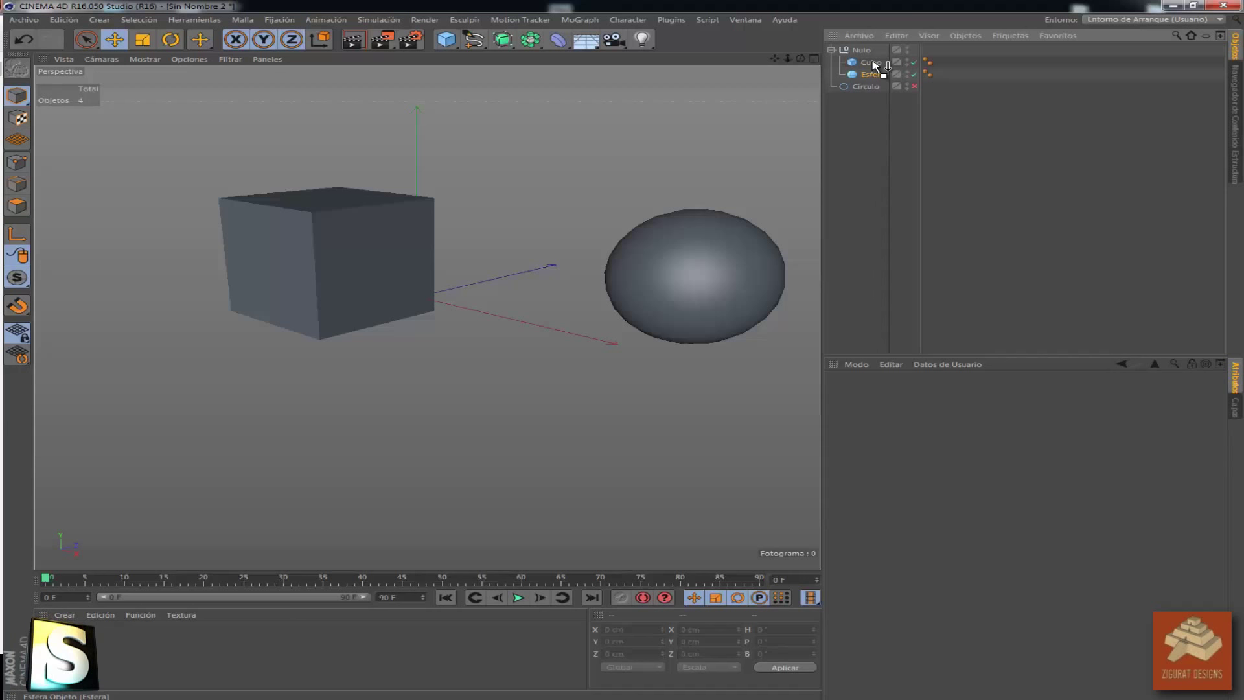
left_click_drag(874, 64, 875, 65)
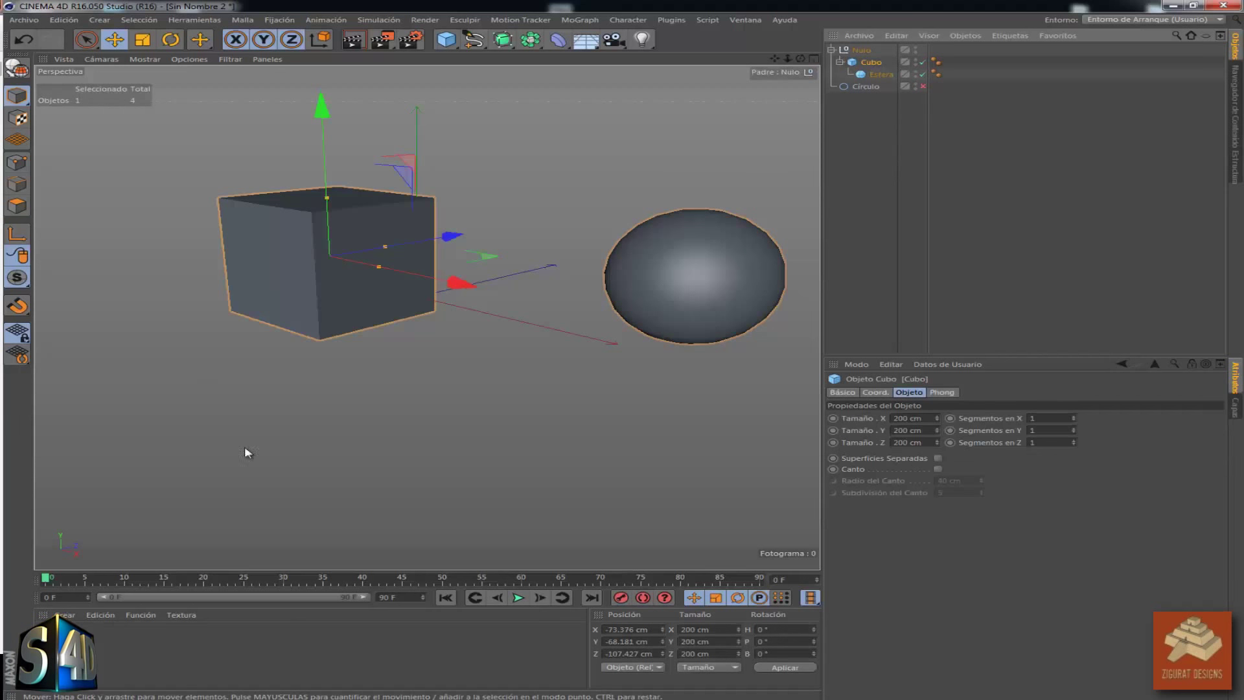
Move the Nulo group in the viewport, then undo back to X -6.902, Y 143.428, Z 20.24 cm
left_click(861, 50)
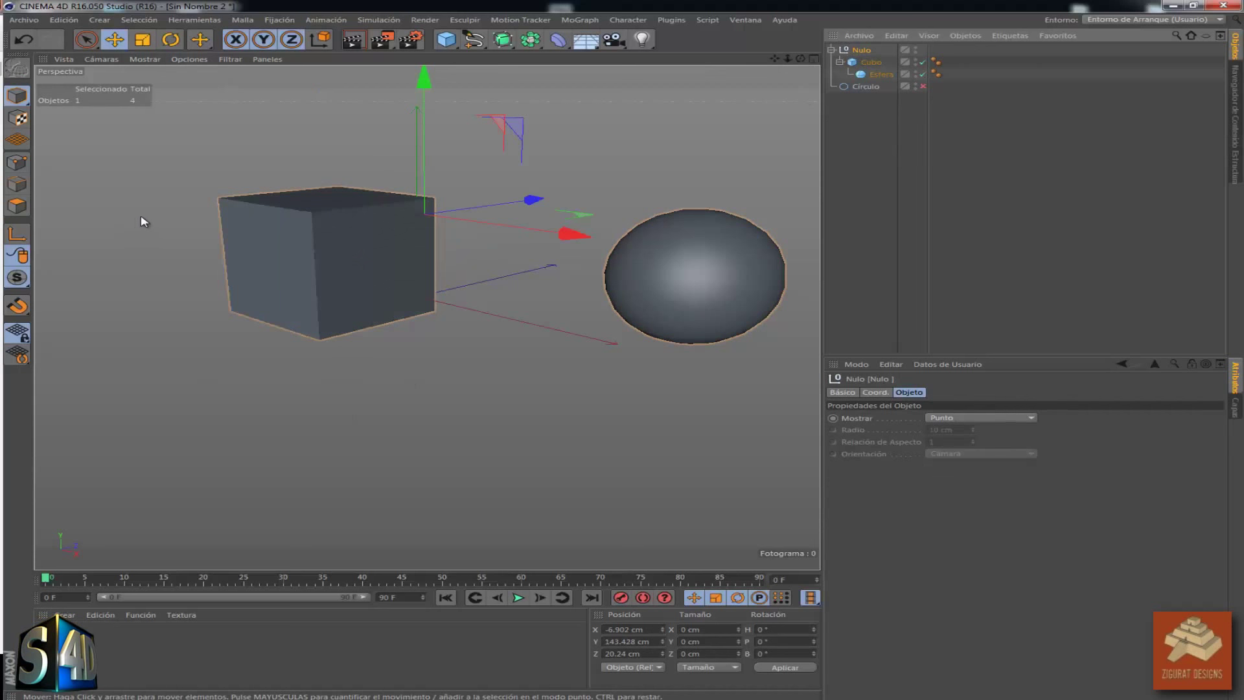
left_click_drag(184, 214, 279, 293)
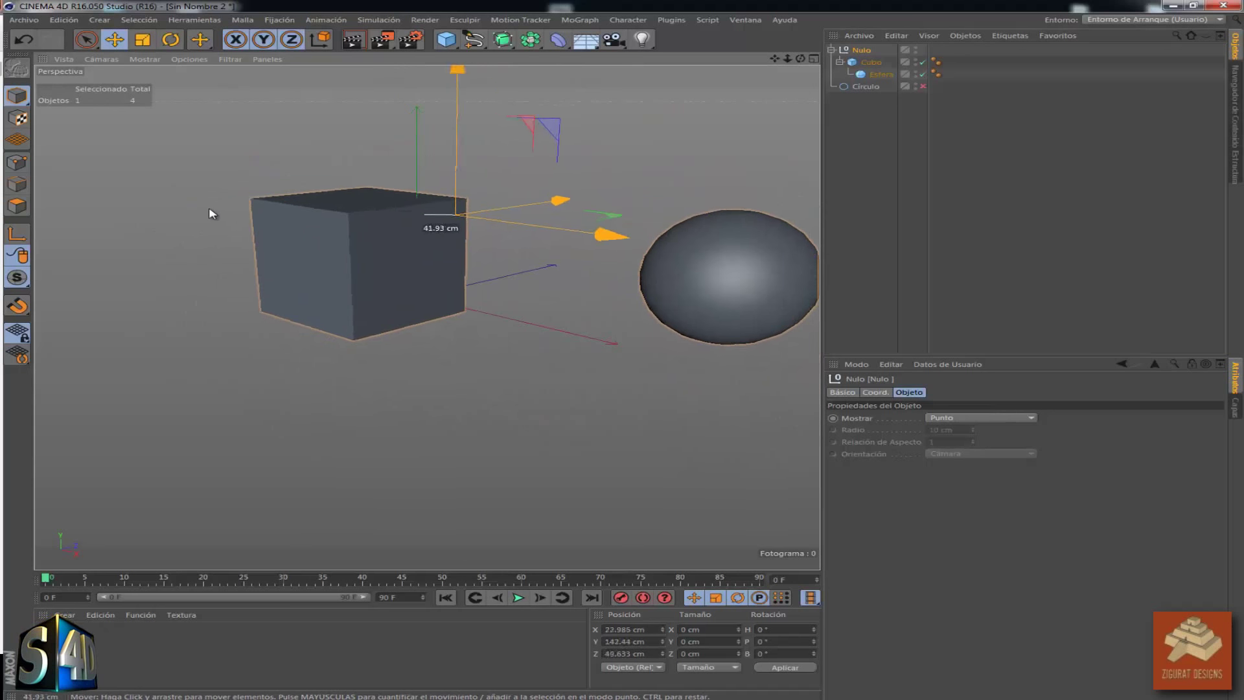
left_click_drag(280, 293, 208, 211)
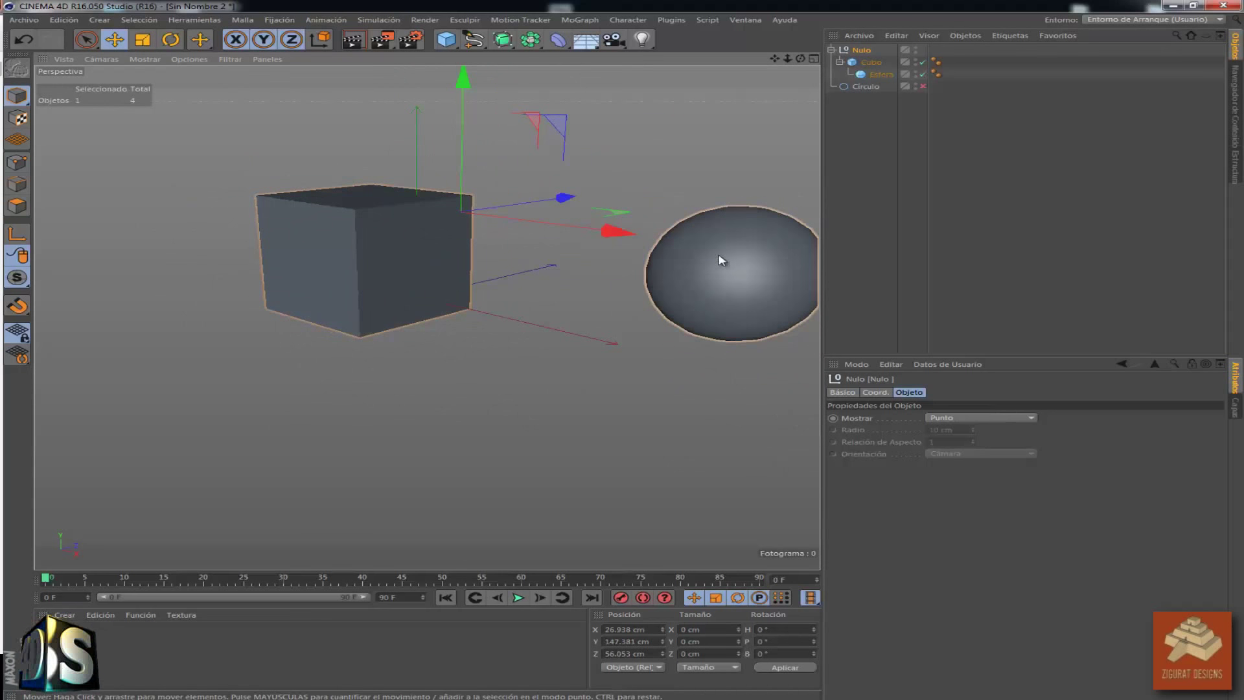
key("ctrl+z")
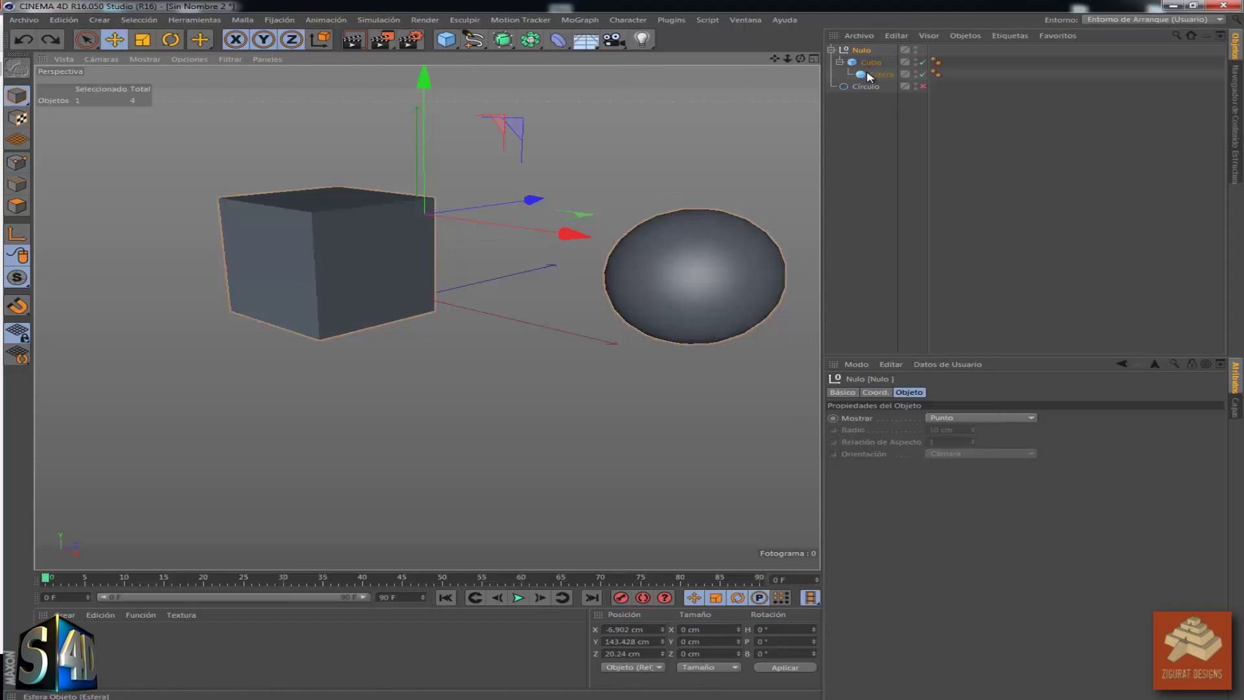
Unparent Esfera from Cubo and test moving the cube alone, then undo
mouse_move(874, 73)
left_mouse_down()
mouse_move(858, 79)
mouse_move(869, 67)
left_mouse_up()
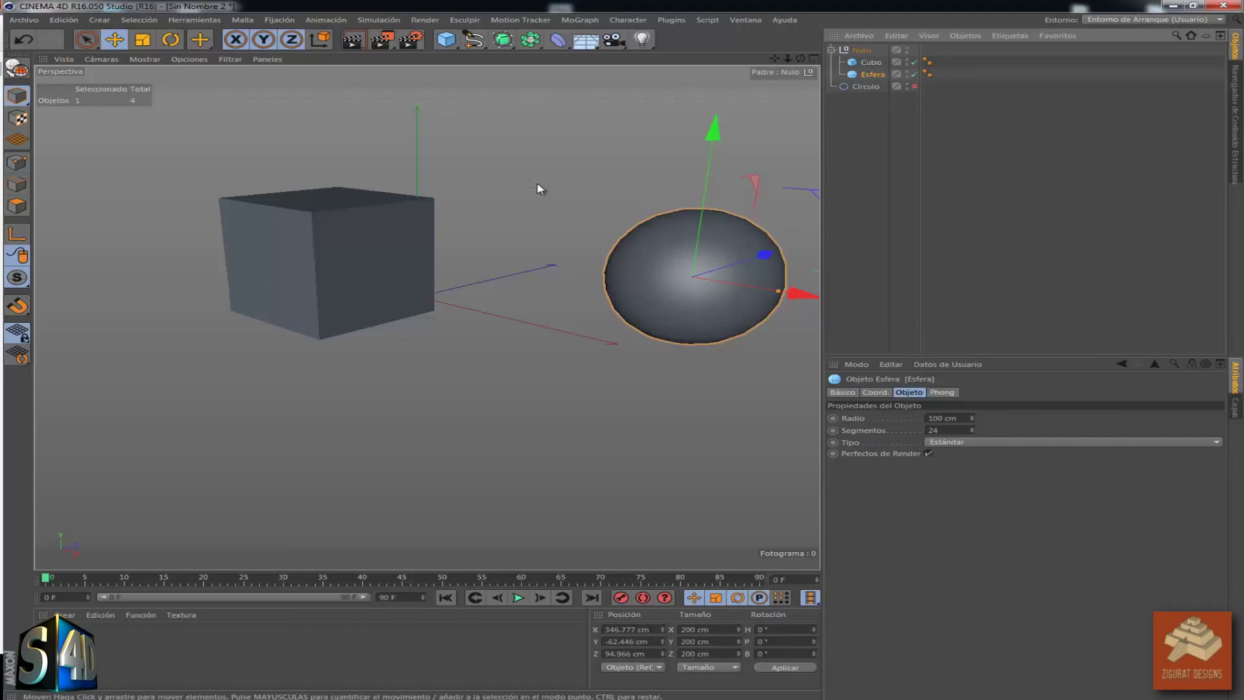
left_click(871, 62)
left_click_drag(487, 377, 379, 363)
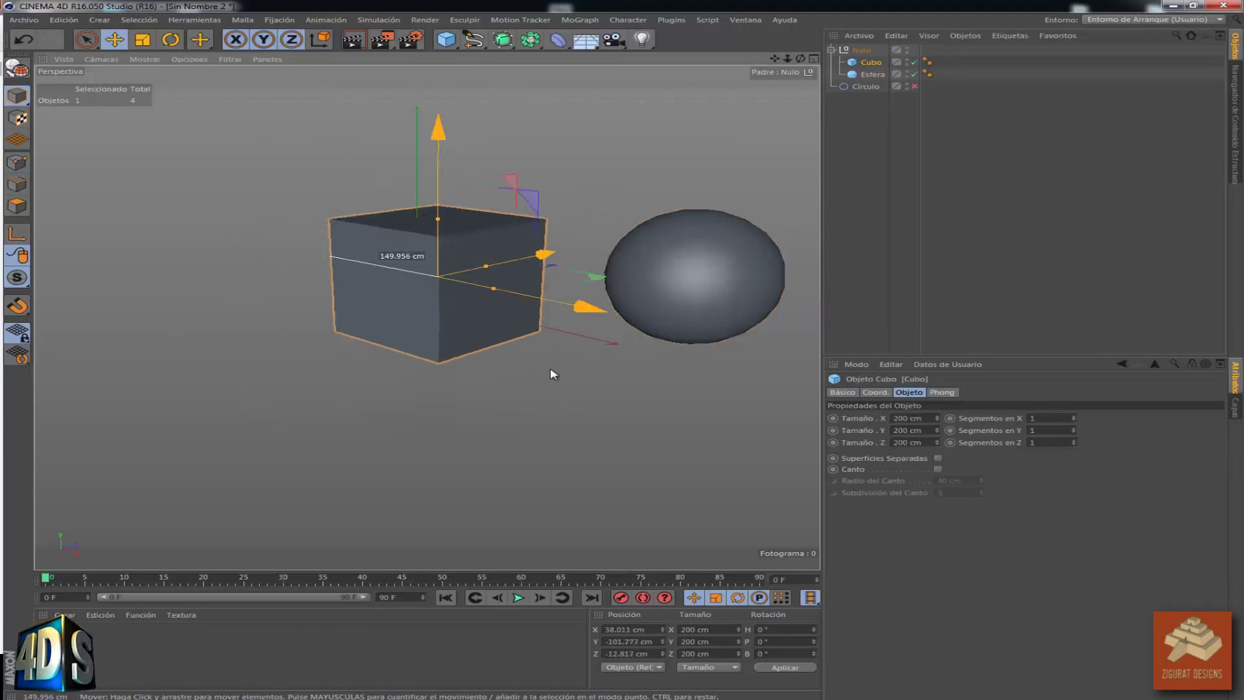
key("ctrl+z")
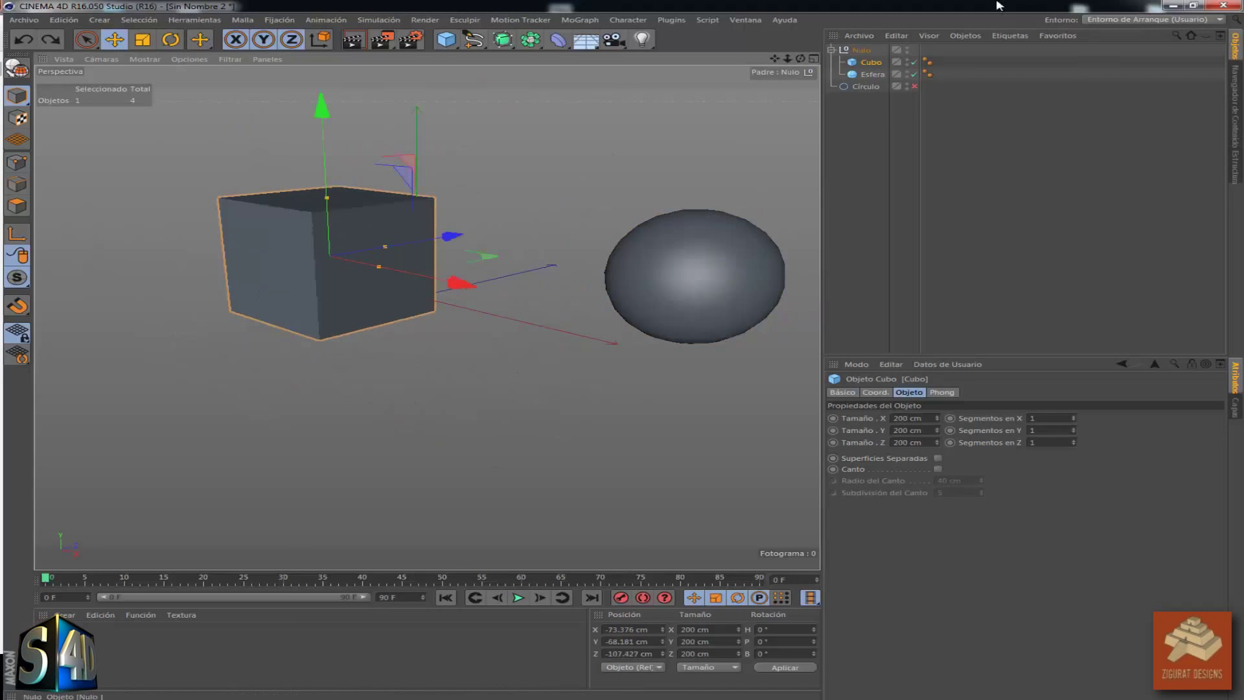
Parent Esfera back under Cubo and test moving them together, then undo
left_click(880, 75)
left_click_drag(876, 74, 869, 63)
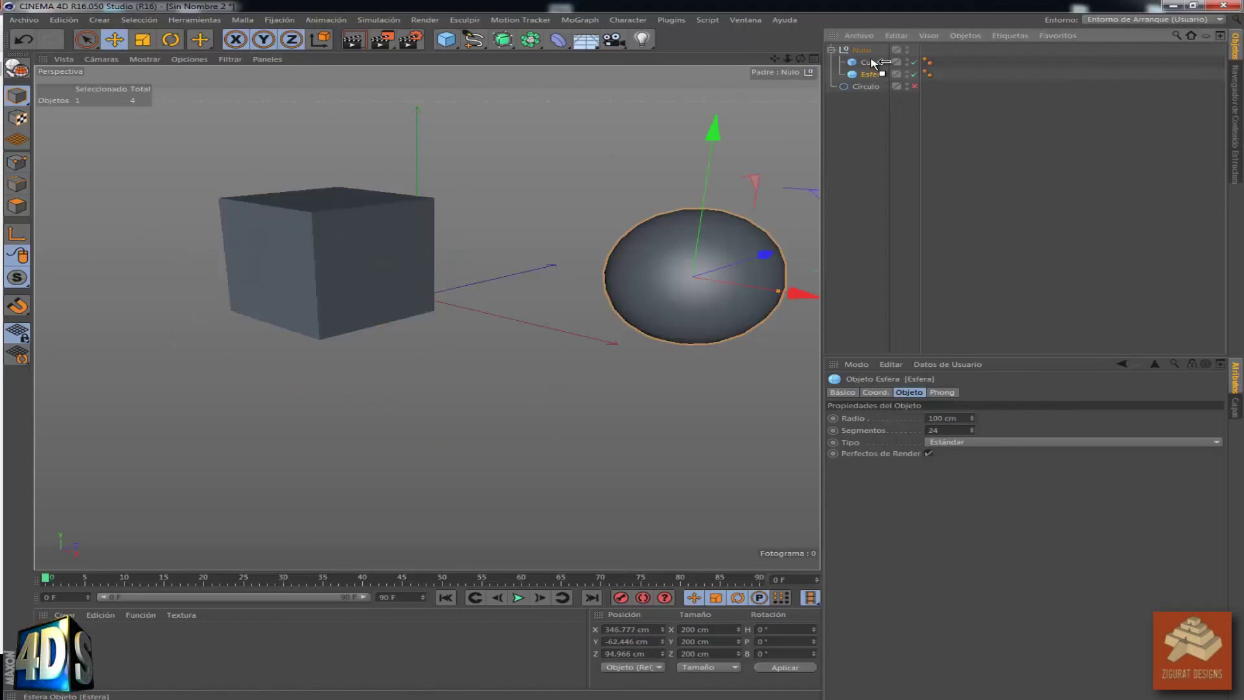
left_click(871, 62)
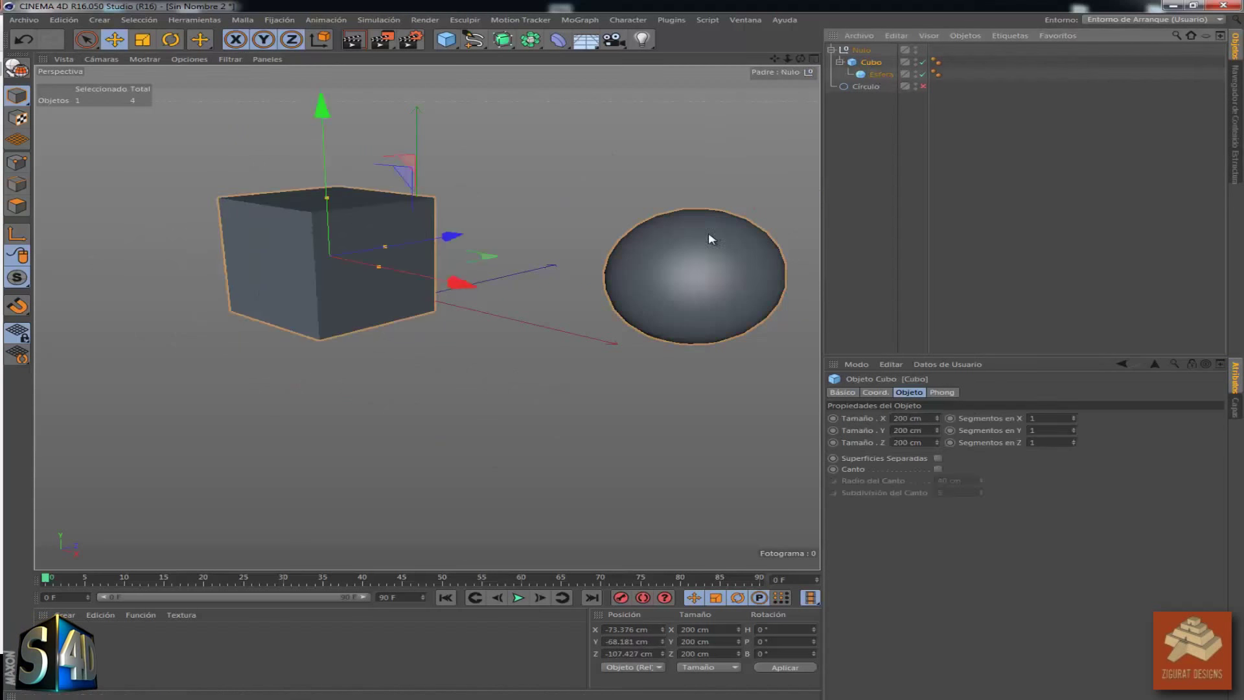
mouse_move(492, 392)
left_mouse_down()
mouse_move(562, 375)
mouse_move(611, 343)
left_mouse_up()
key("ctrl+z")
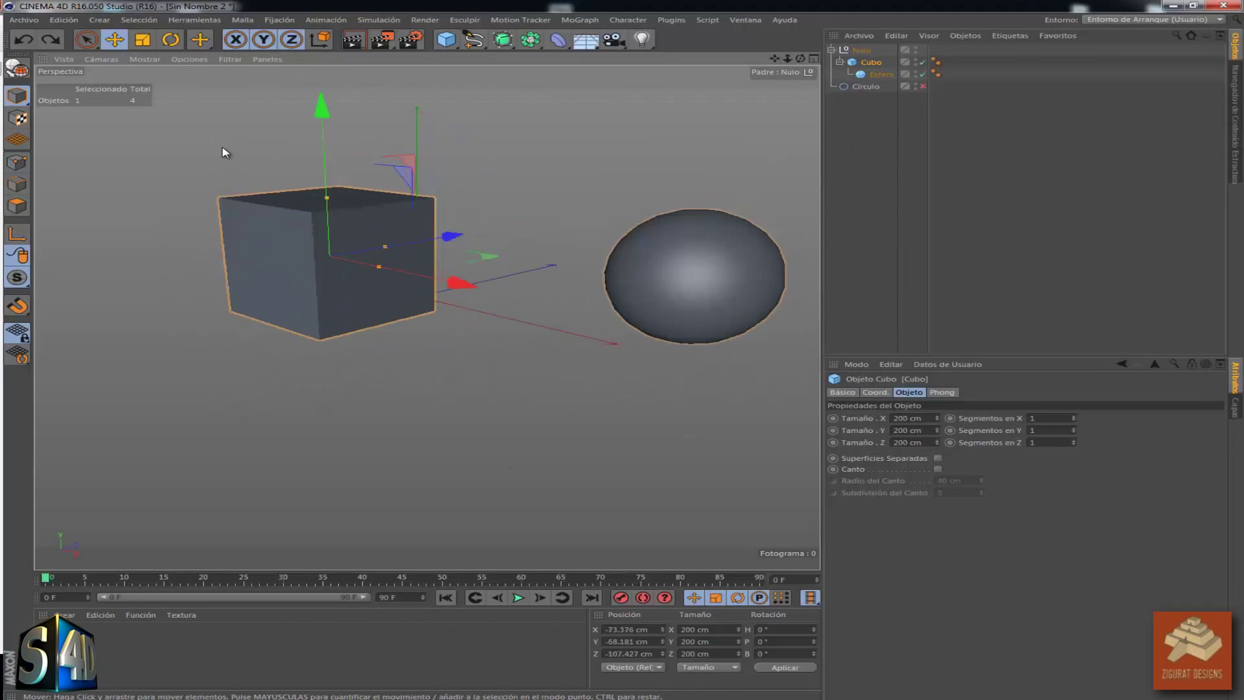
Scale the sphere down to 157.6 cm across
left_click(143, 40)
left_click_drag(277, 411, 298, 417)
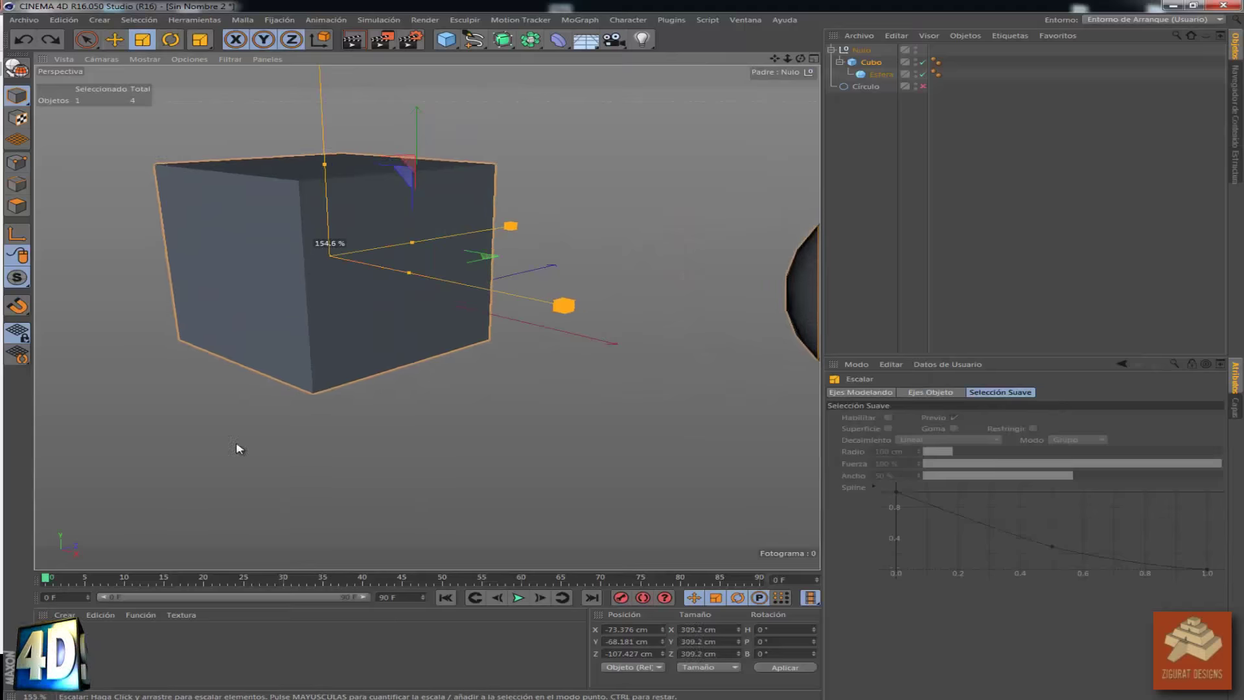
left_click(879, 74)
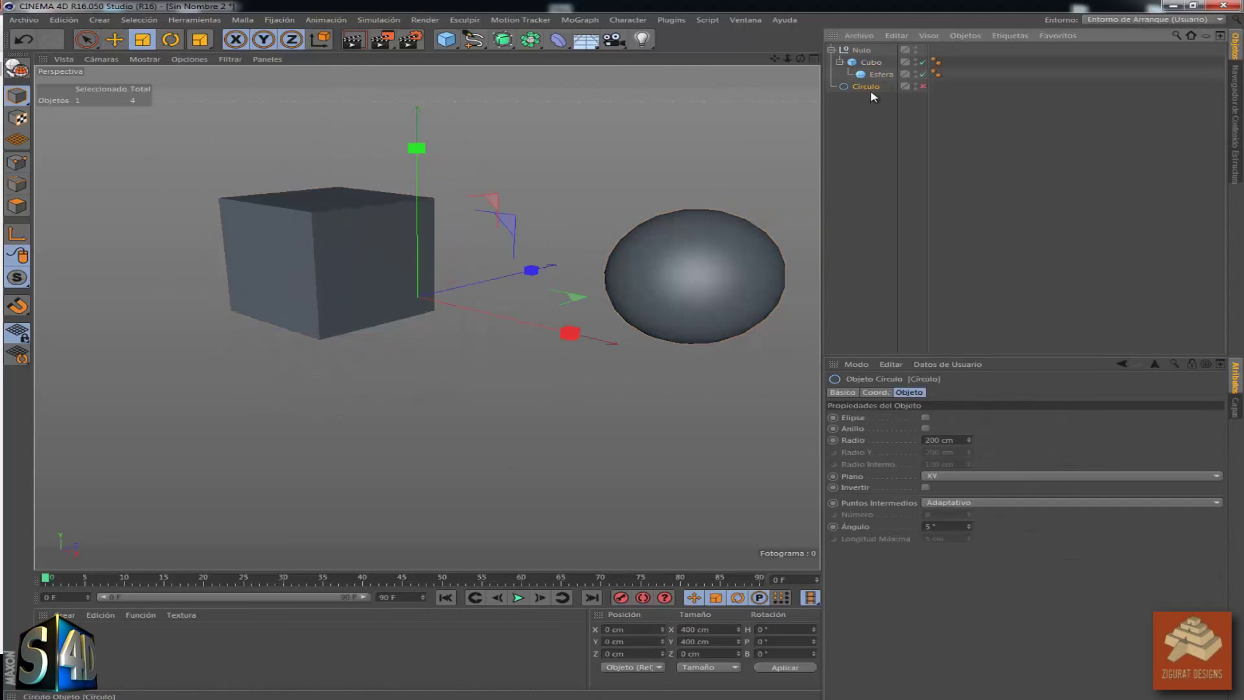
left_click_drag(444, 414, 369, 466)
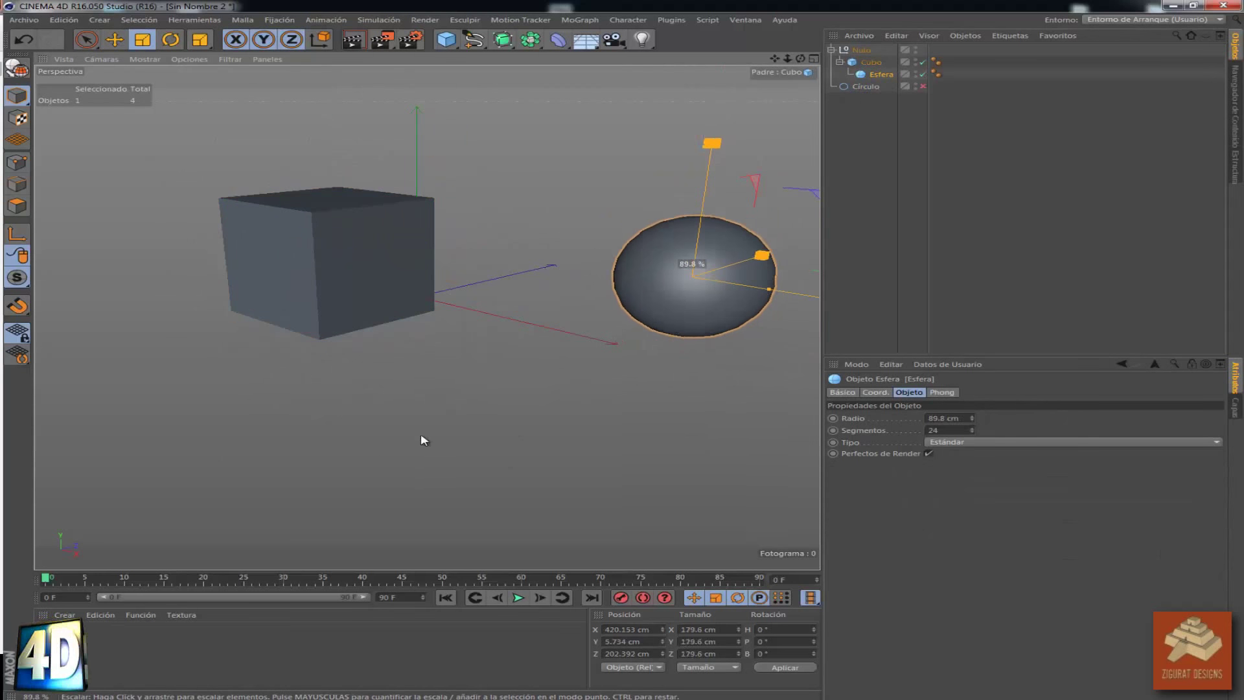
Move the sphere about 54 cm left toward the cube
left_click(114, 39)
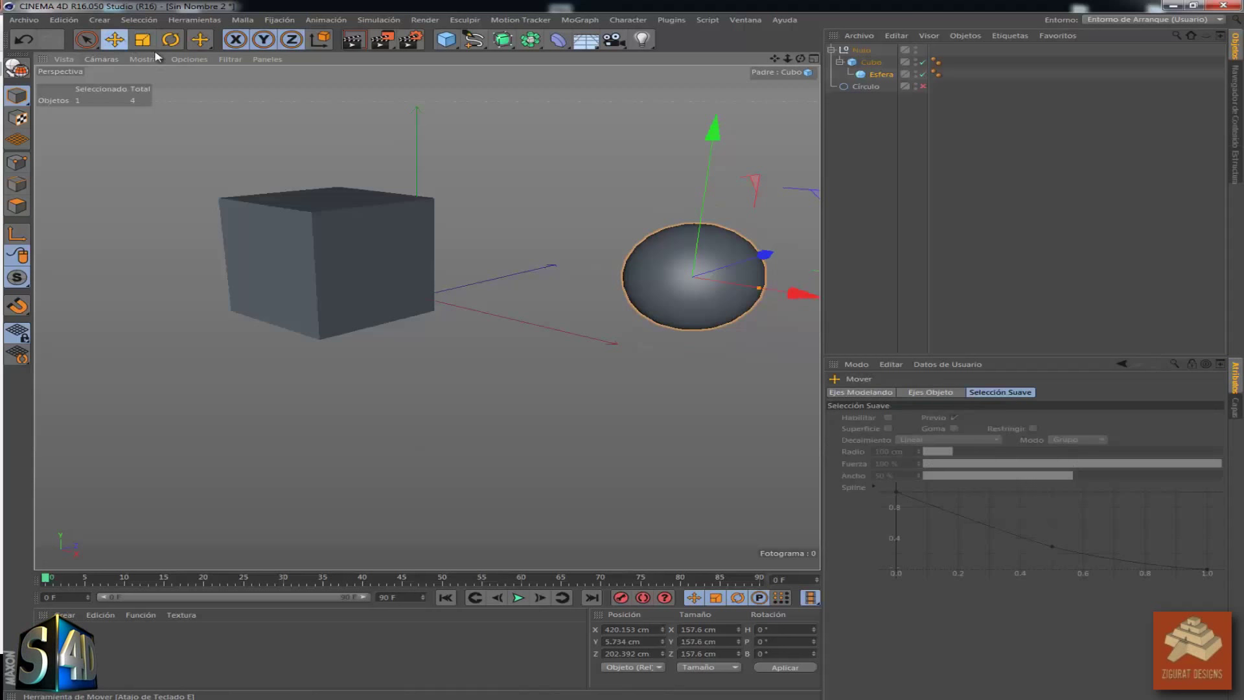
left_click_drag(802, 302, 754, 293)
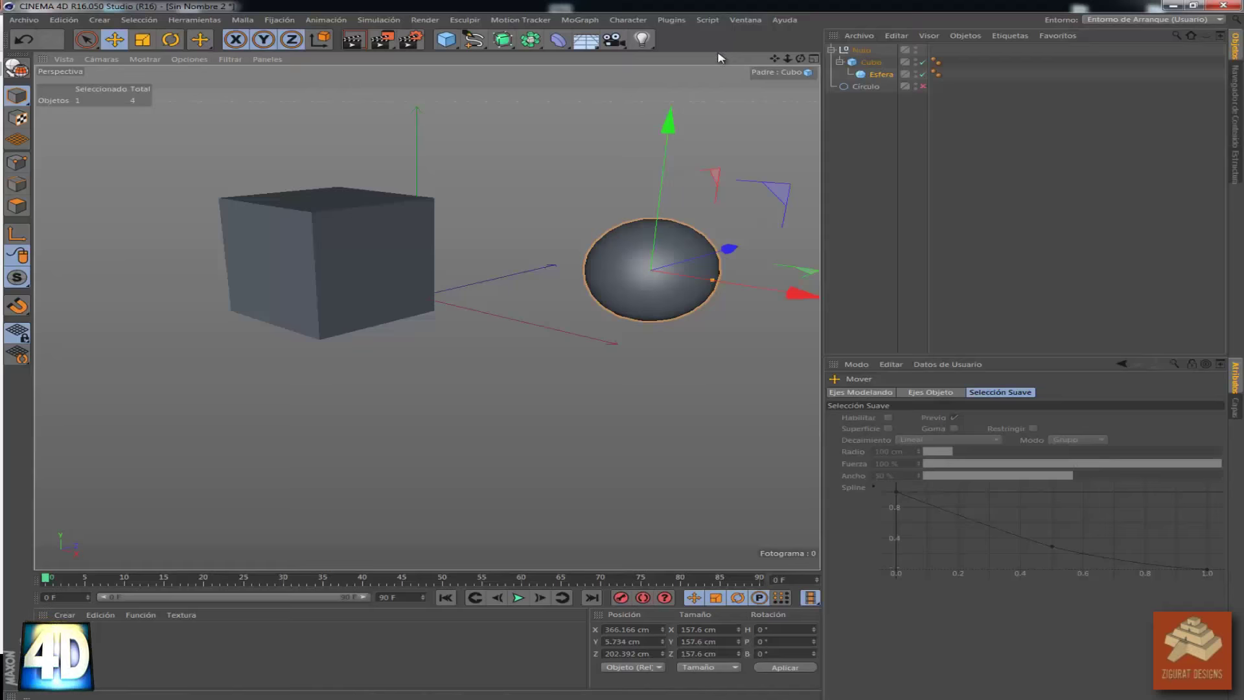
left_click(745, 21)
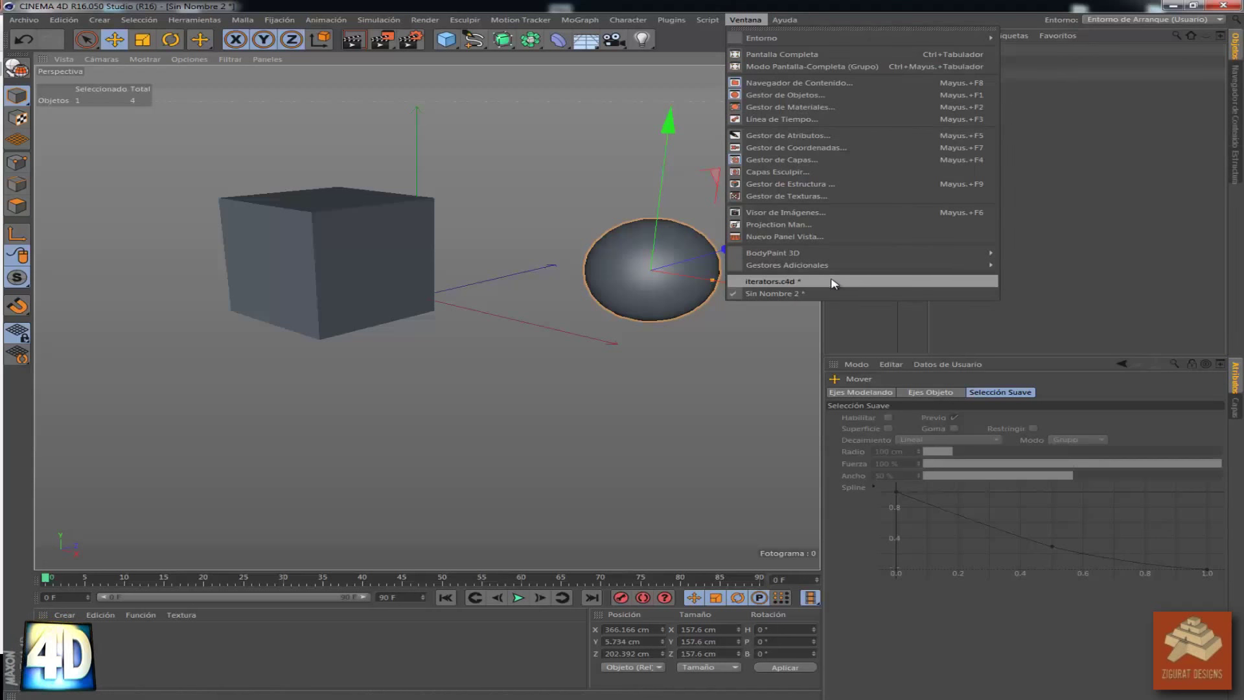
Switch to iterators.c4d, inspect Cubo, Cubo.4 and Cubo.x, and open the XPresso network
left_click(771, 281)
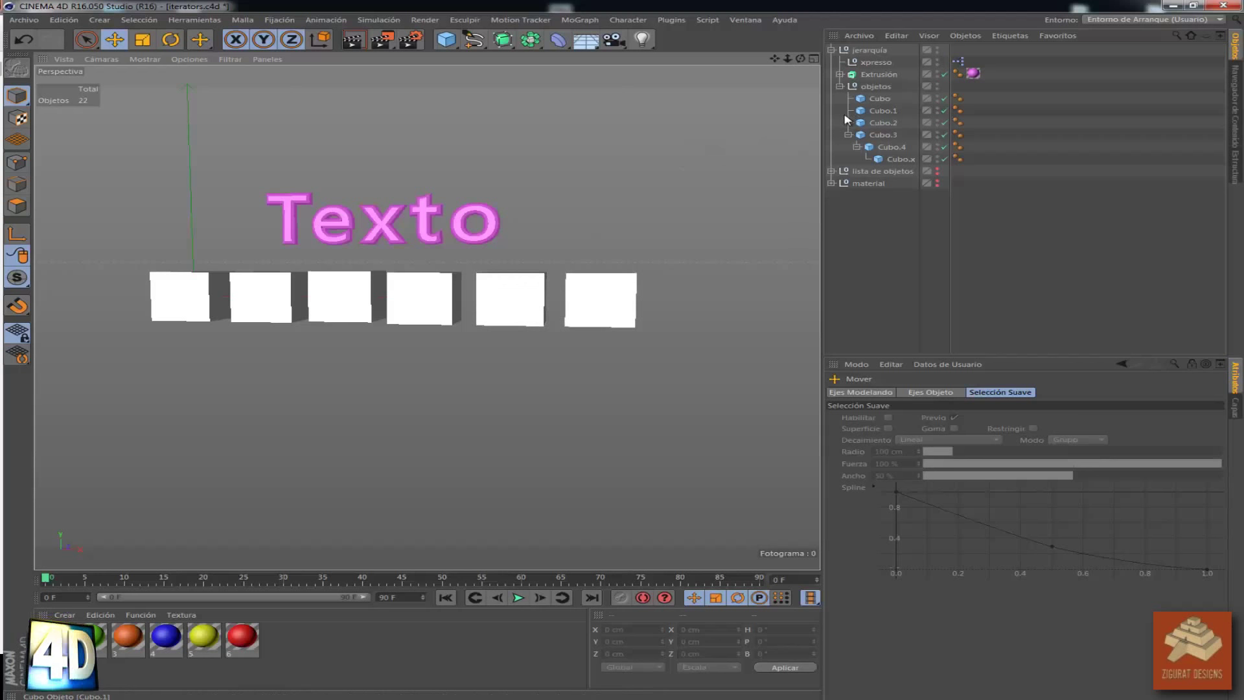
left_click(876, 99)
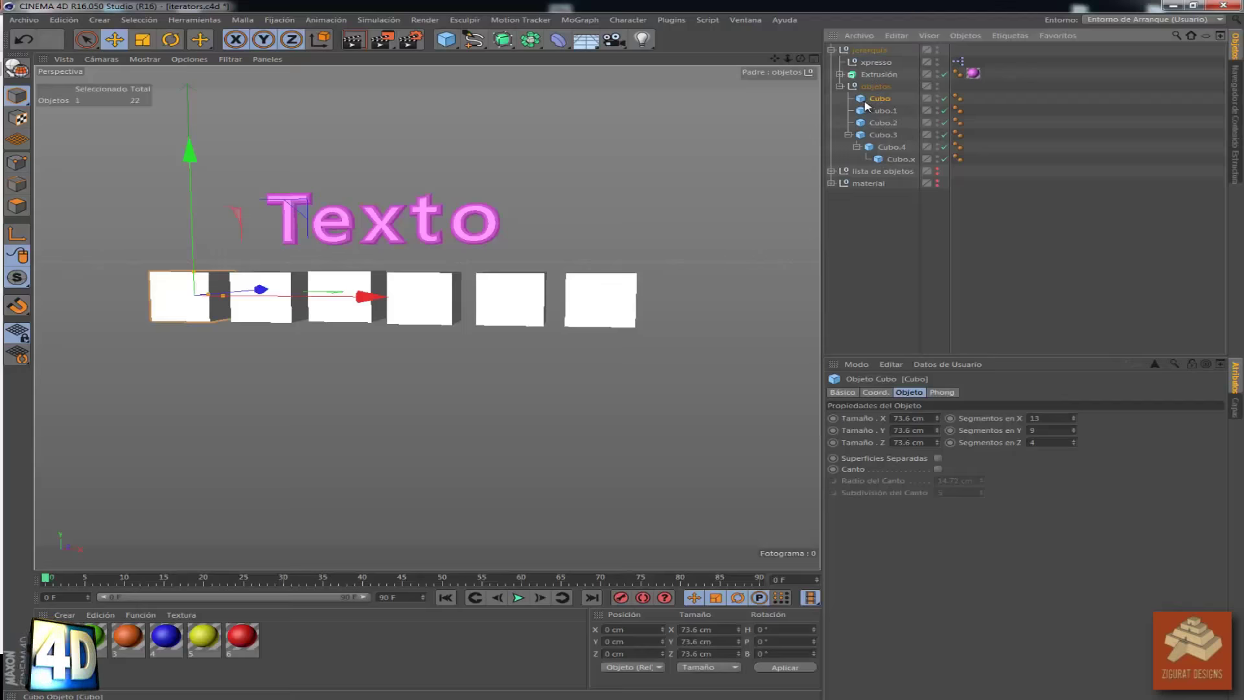
left_click(886, 148)
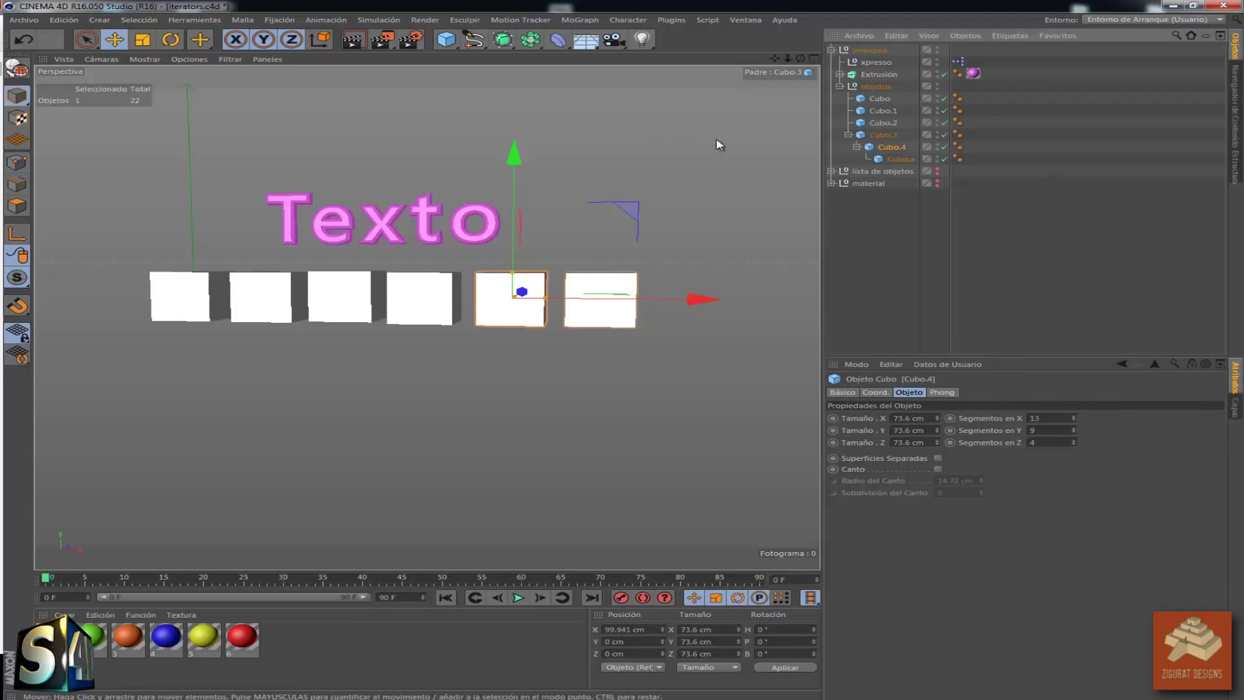
left_click(893, 160)
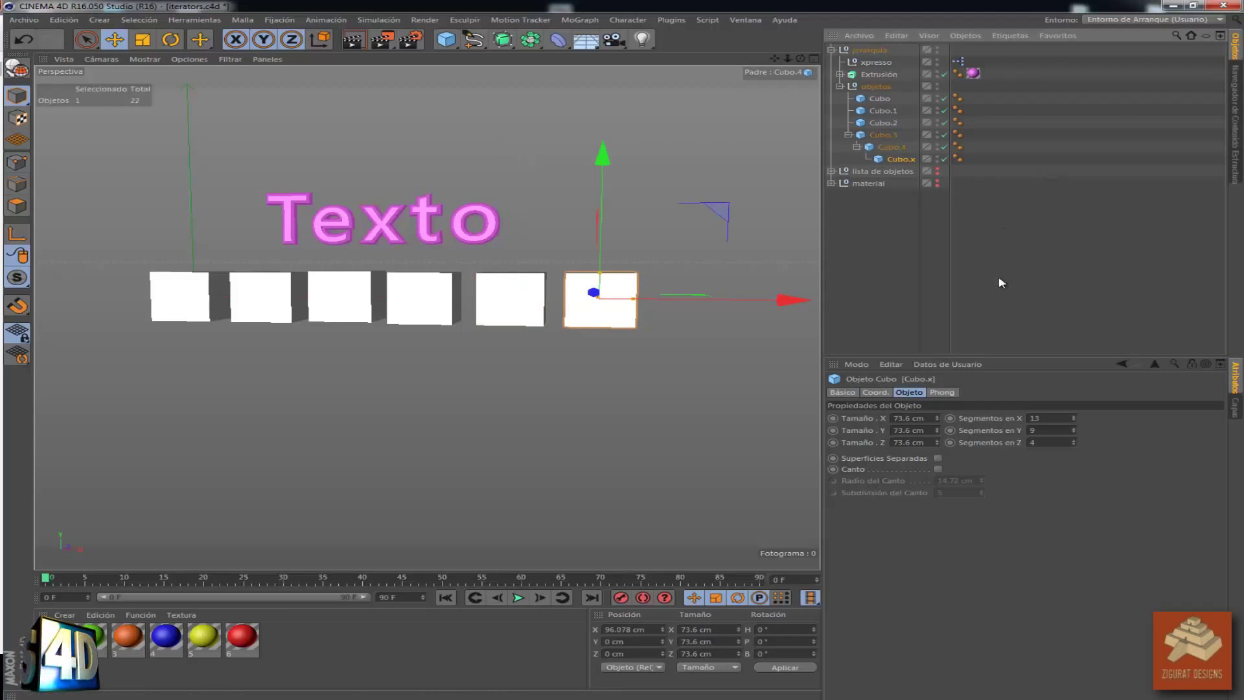
left_click(1013, 297)
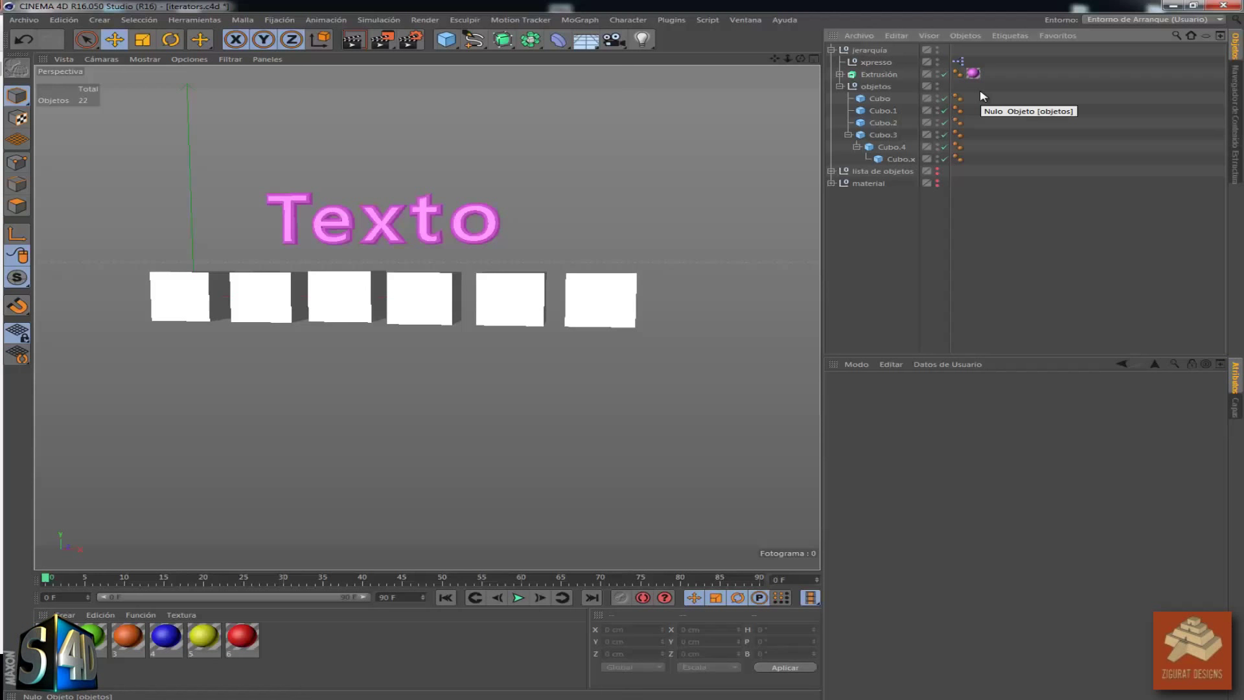
double_click(959, 62)
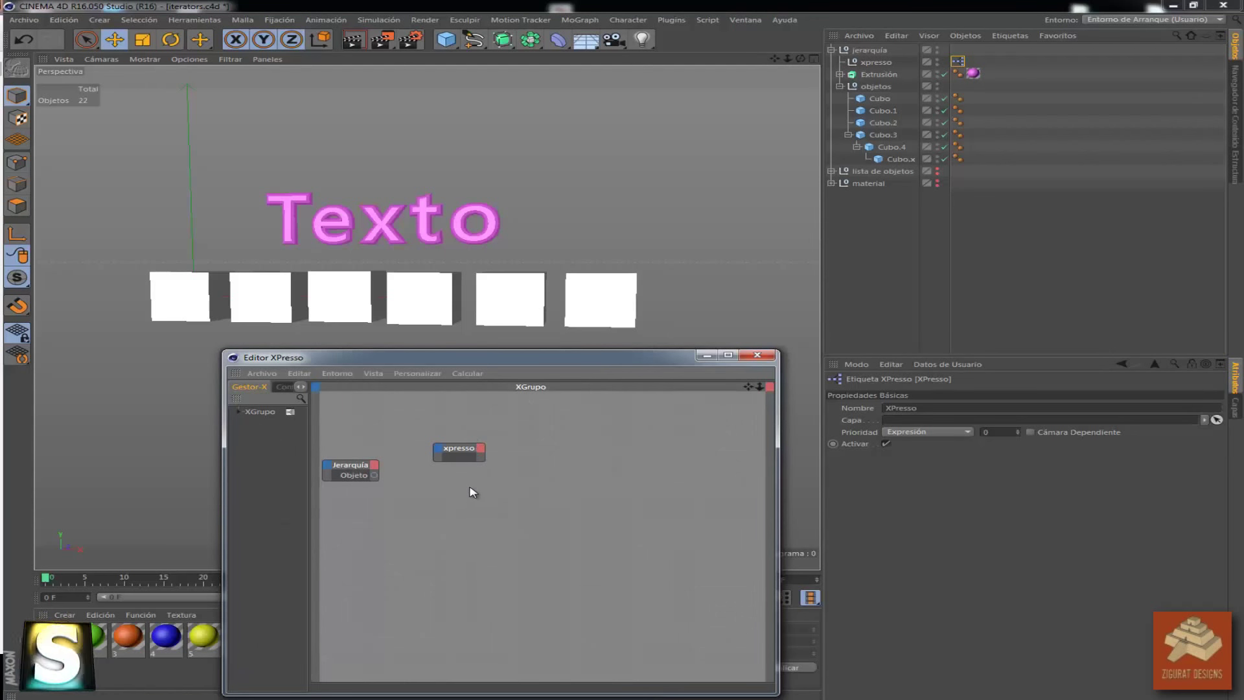
Reposition the Jerarquía node and try Referencia Absoluta and Referencia Relativa modes
left_click(425, 489)
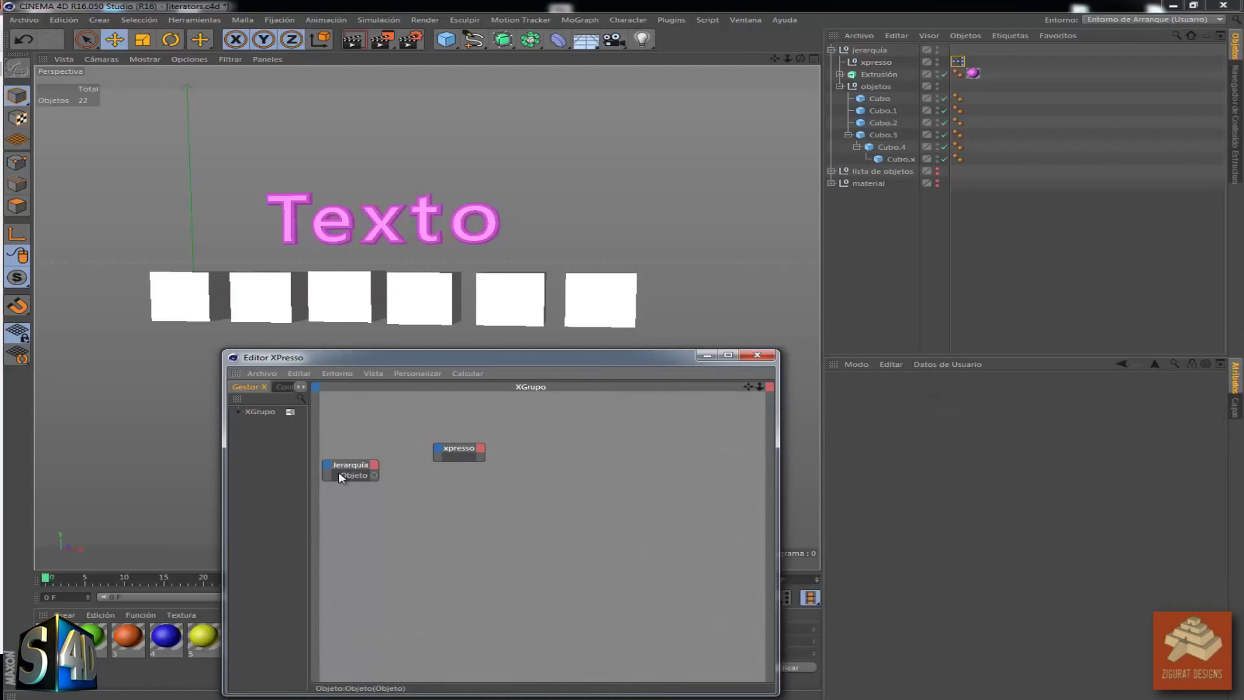
left_click_drag(348, 471, 362, 449)
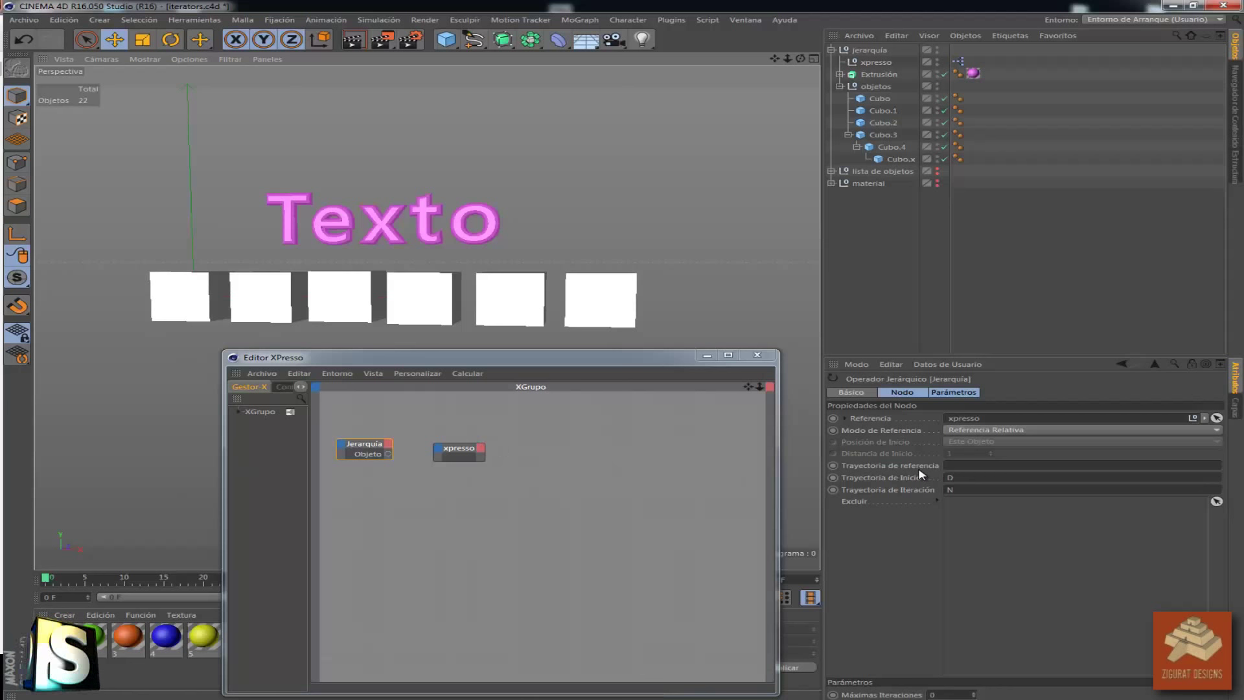
left_click(969, 432)
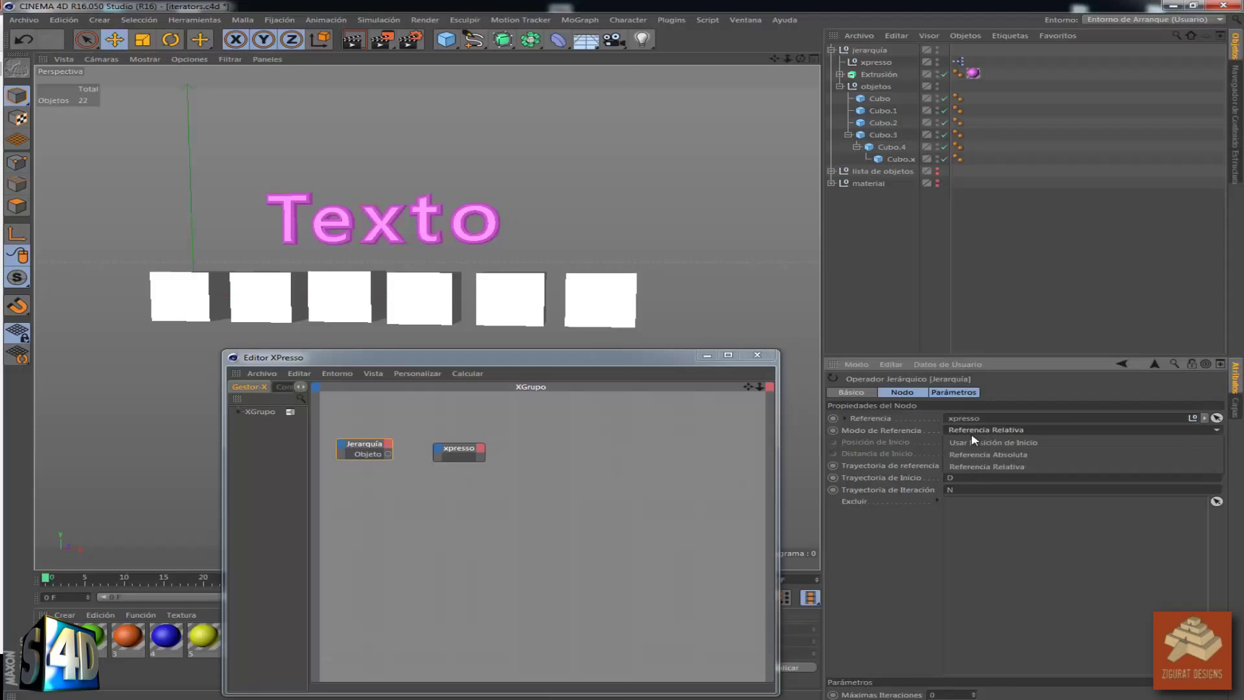
left_click(1076, 455)
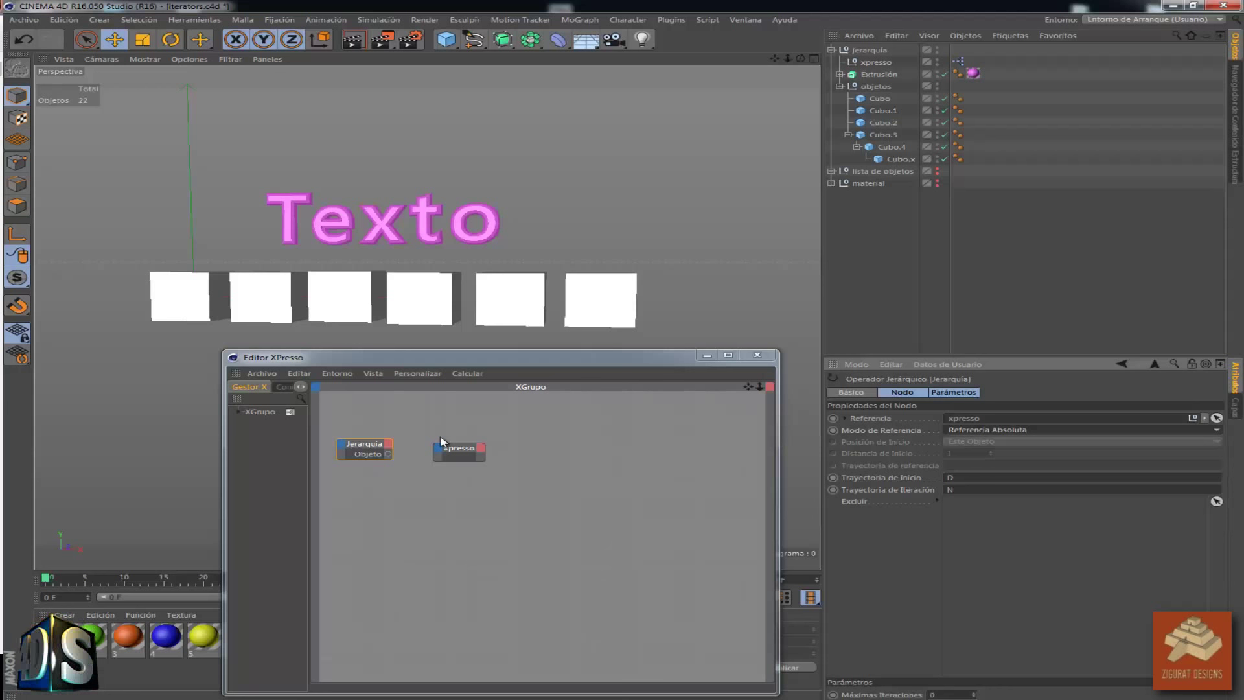
left_click(1041, 430)
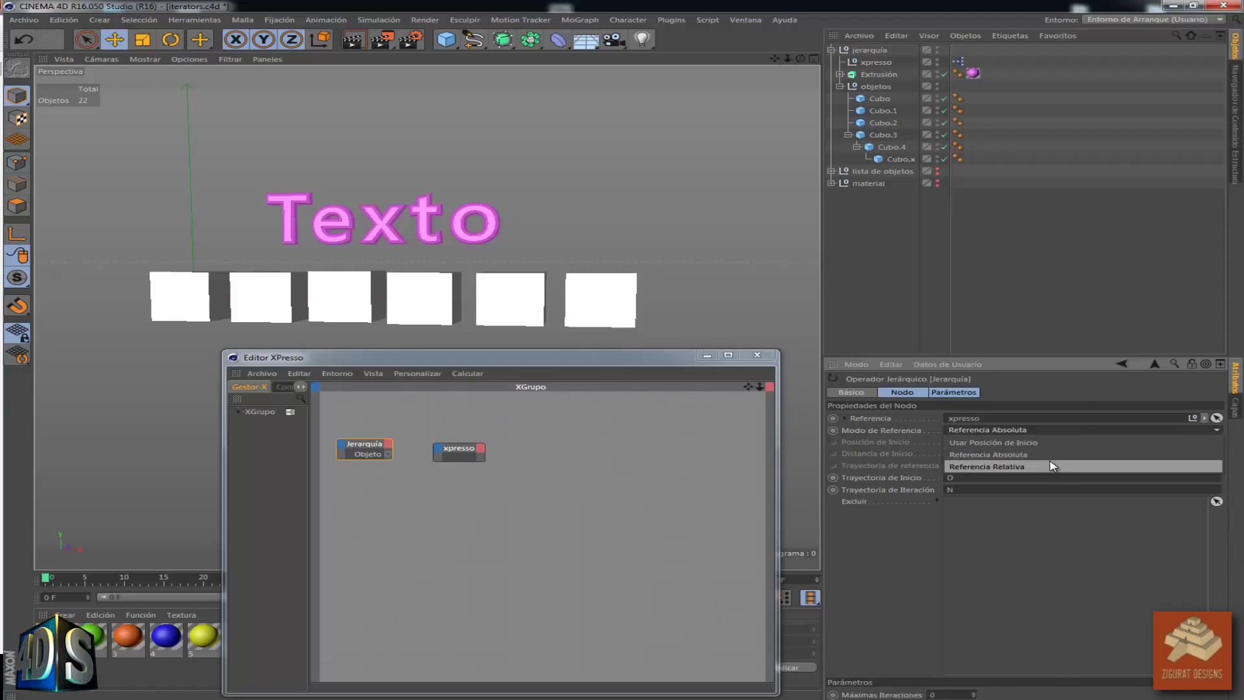
left_click(1053, 466)
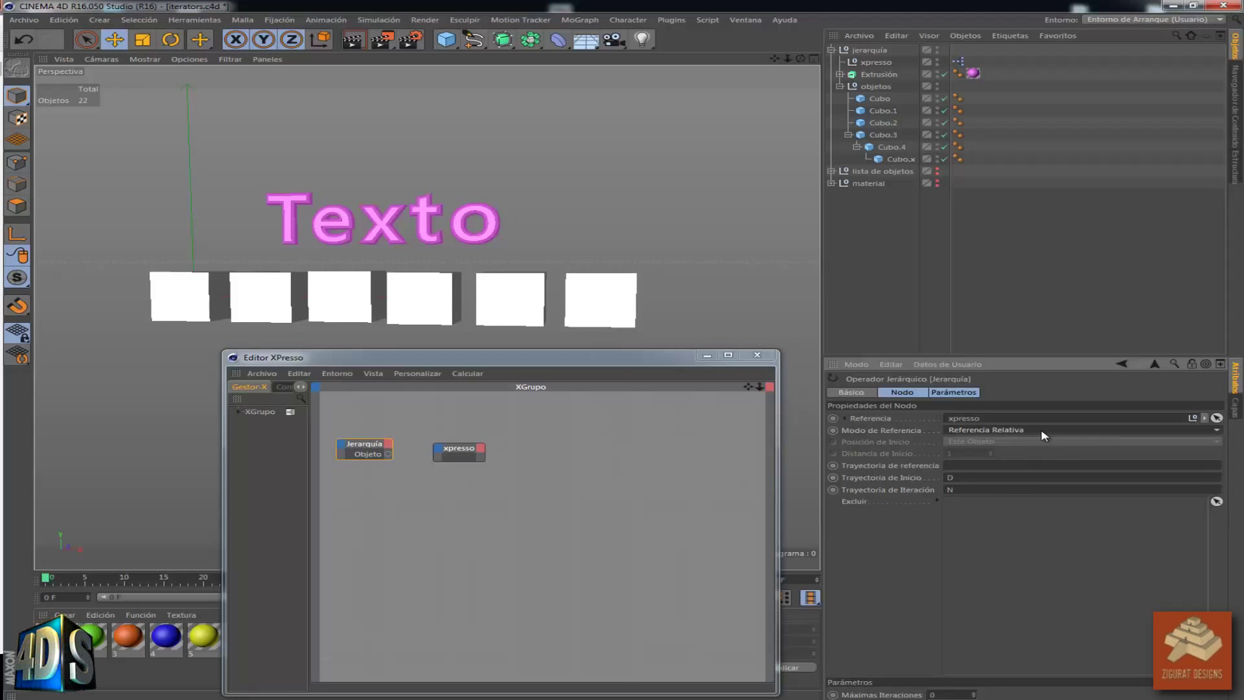
Try Usar Posición de Inicio, then settle on Referencia Absoluta reference mode
left_click(1044, 431)
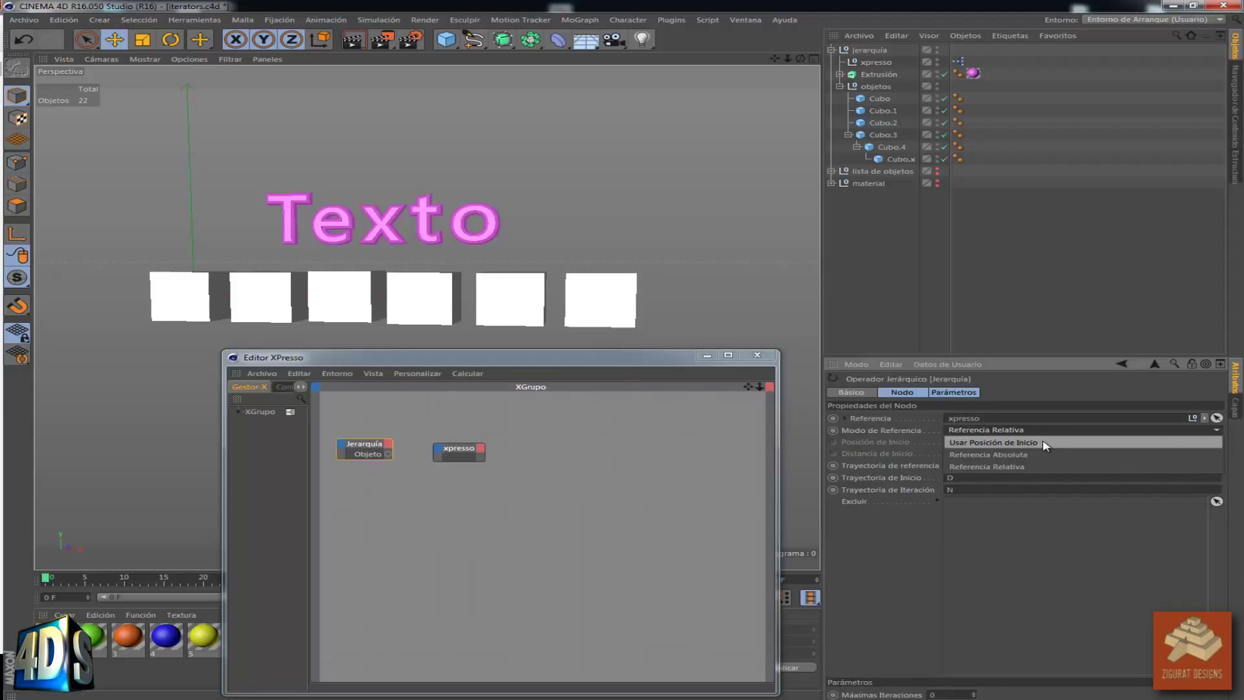
left_click(1043, 443)
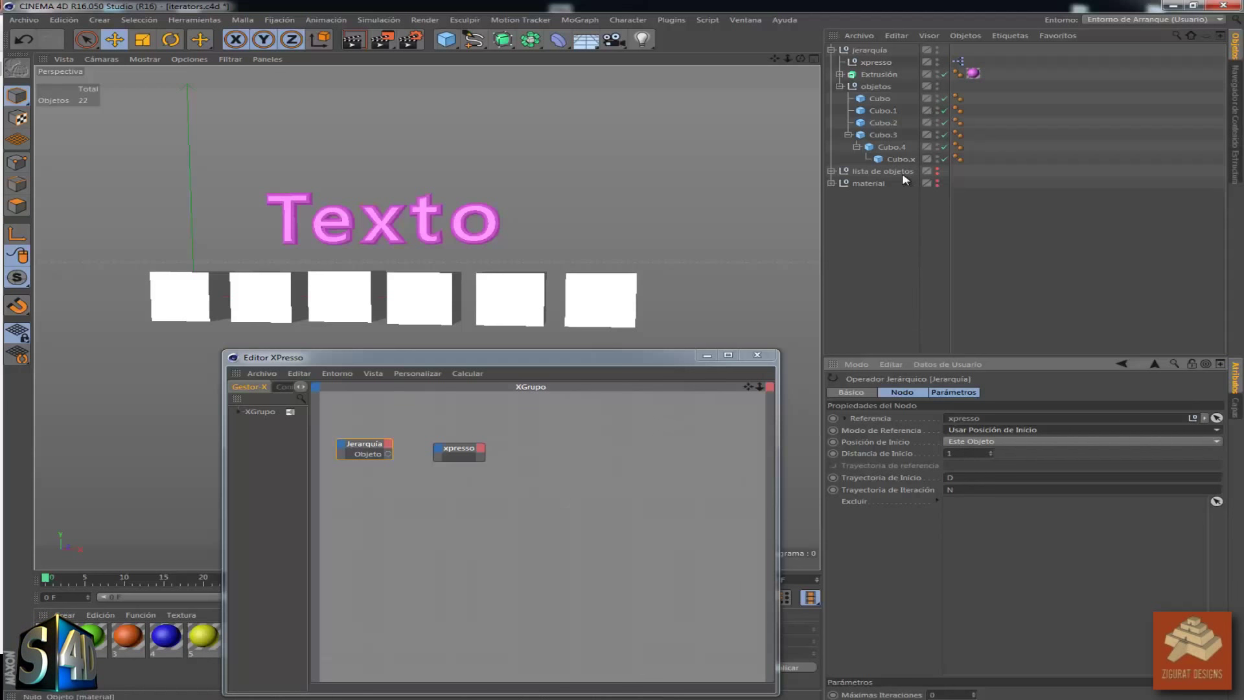
left_click(996, 431)
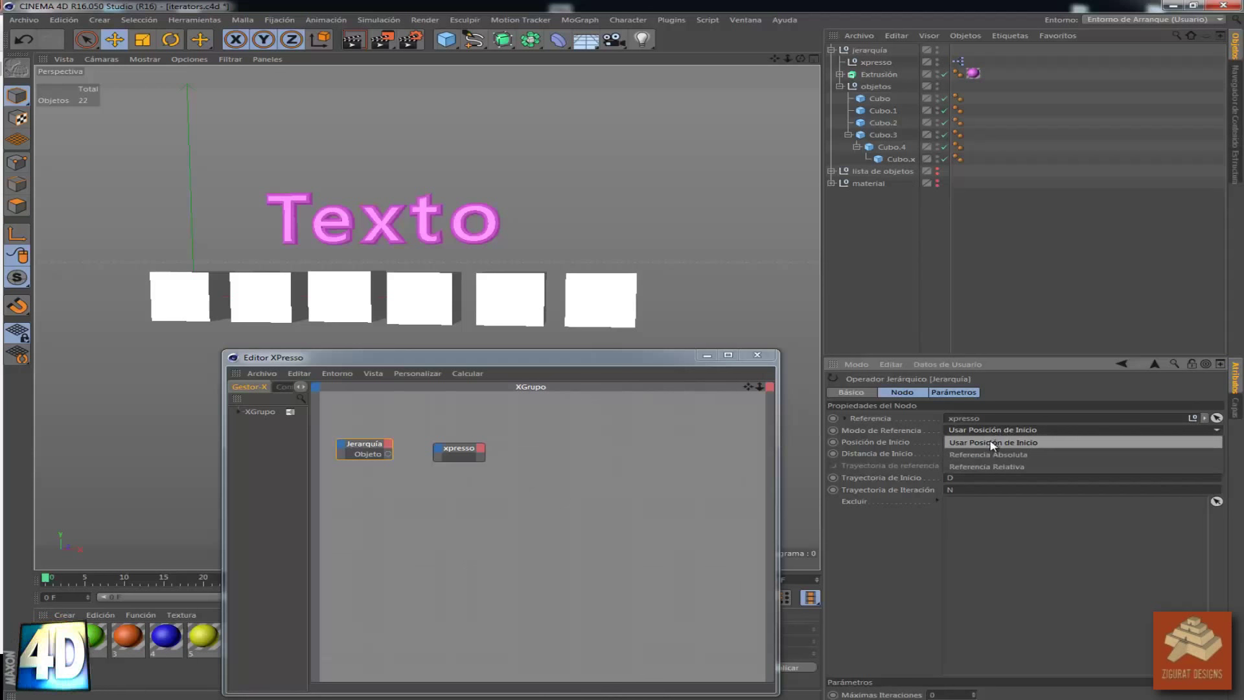
left_click(985, 458)
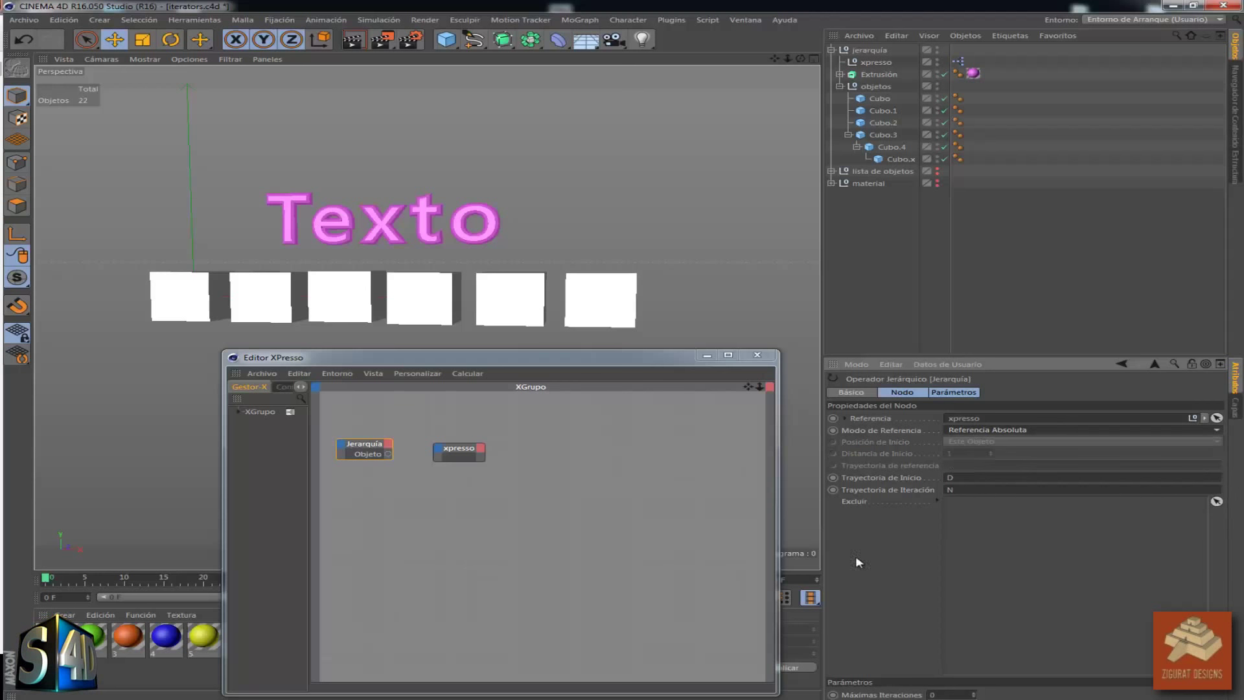
left_click(636, 519)
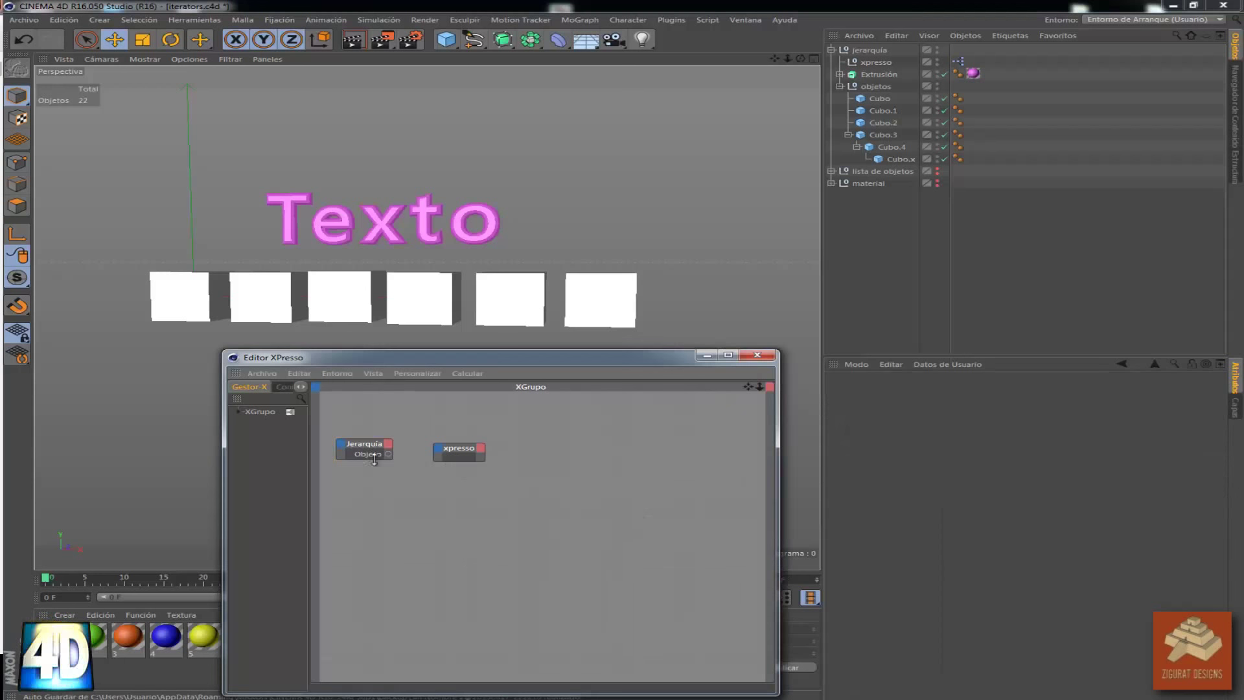
Connect Jerarquía's Objeto output to the xpresso node's Objeto input and nudge the xpresso node
left_click_drag(359, 460, 359, 471)
left_click(359, 471)
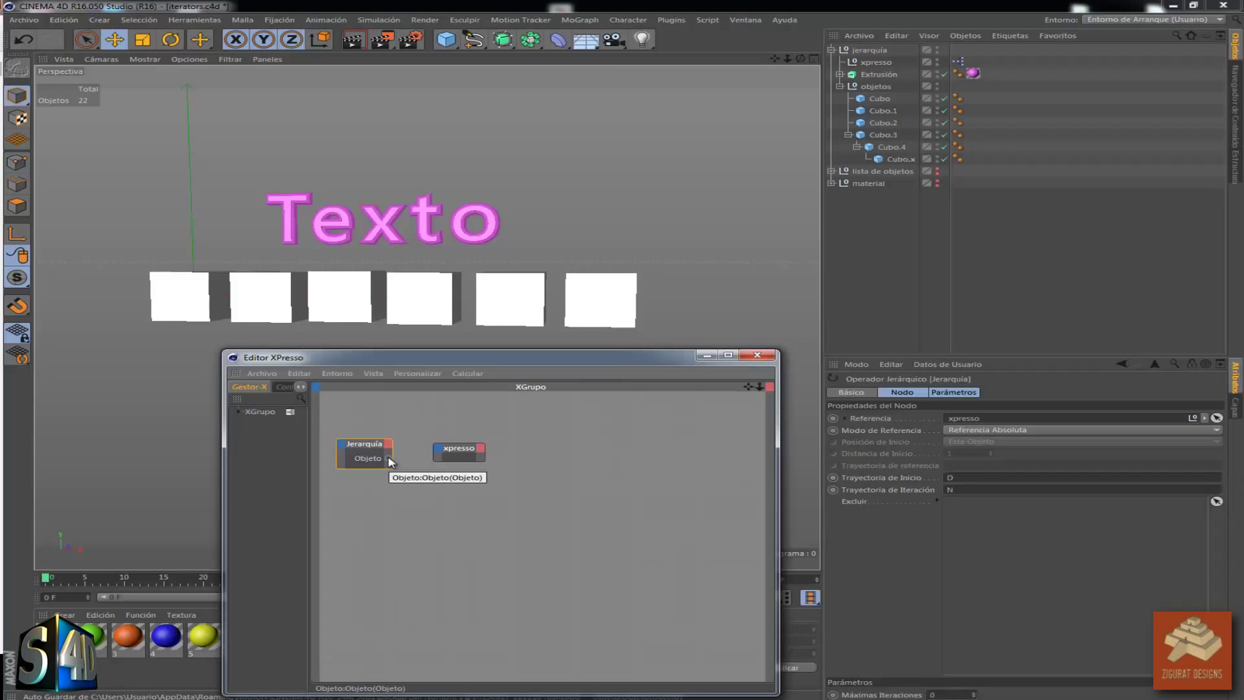
left_click_drag(389, 460, 438, 454)
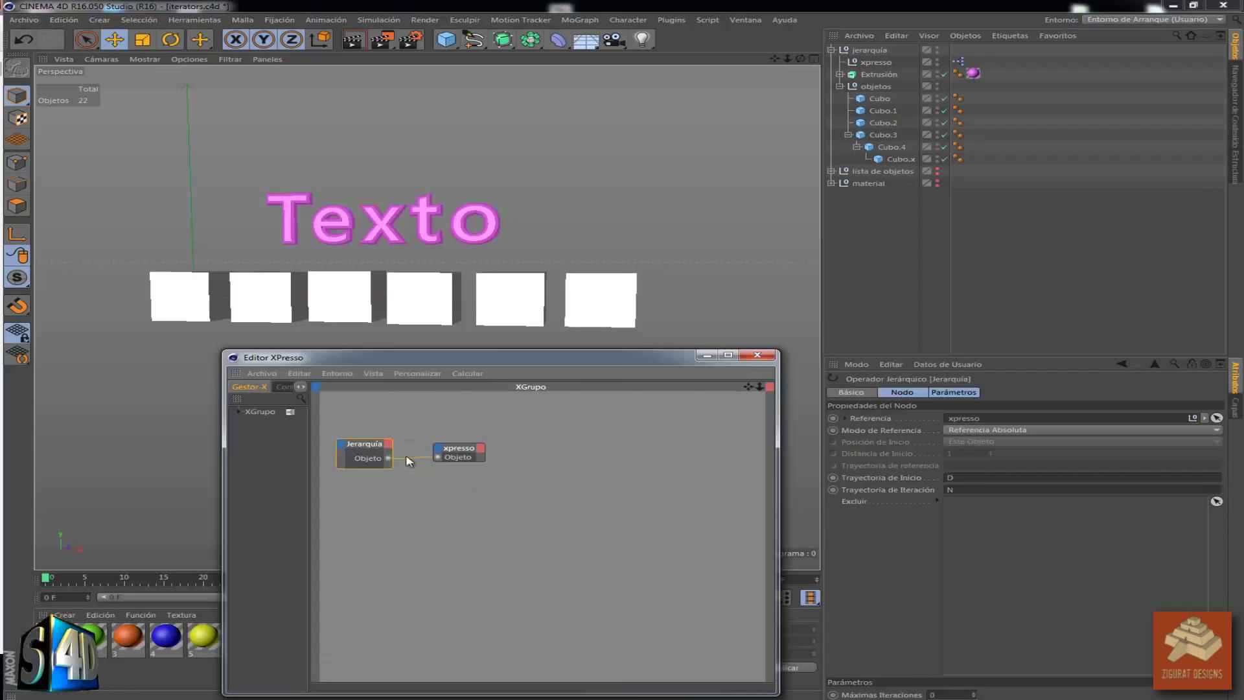
left_click(409, 508)
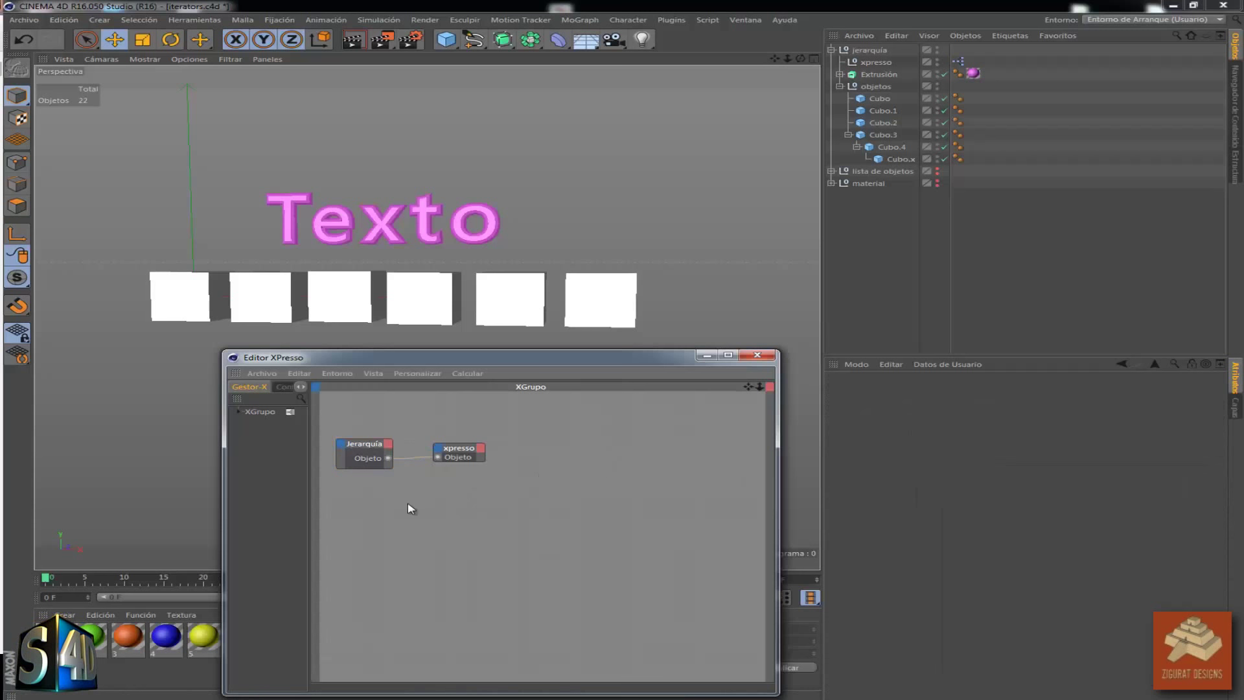
left_click(463, 459)
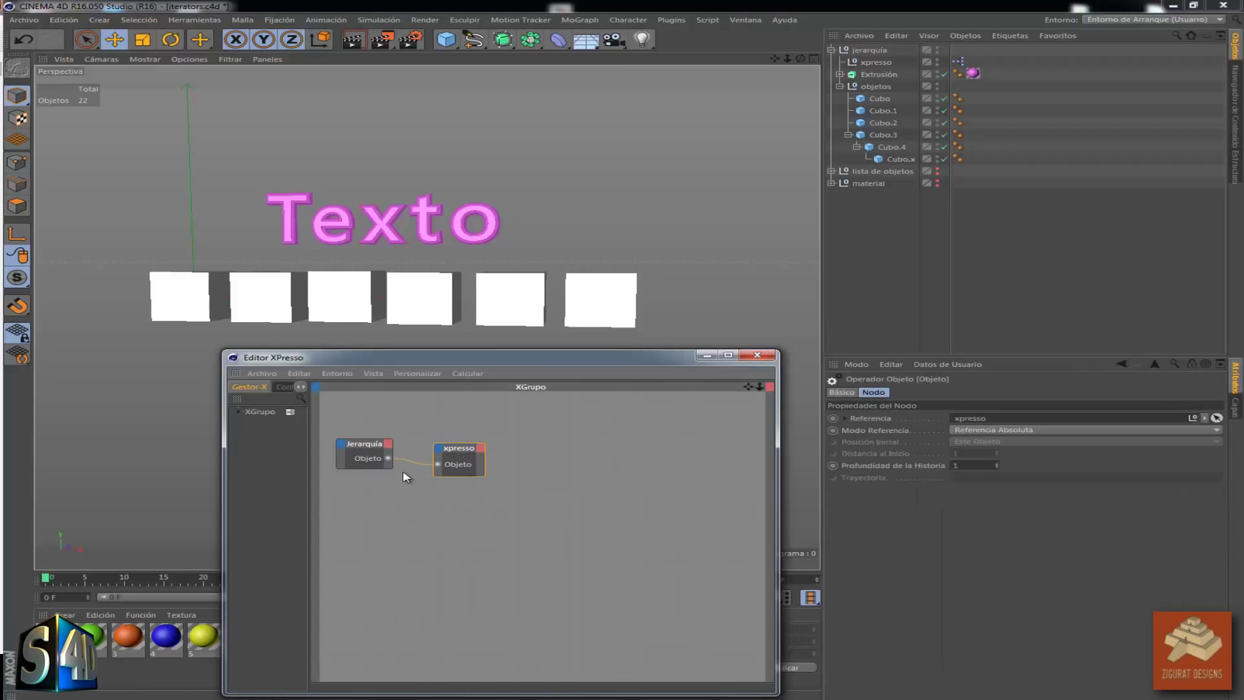
left_click_drag(462, 456, 457, 452)
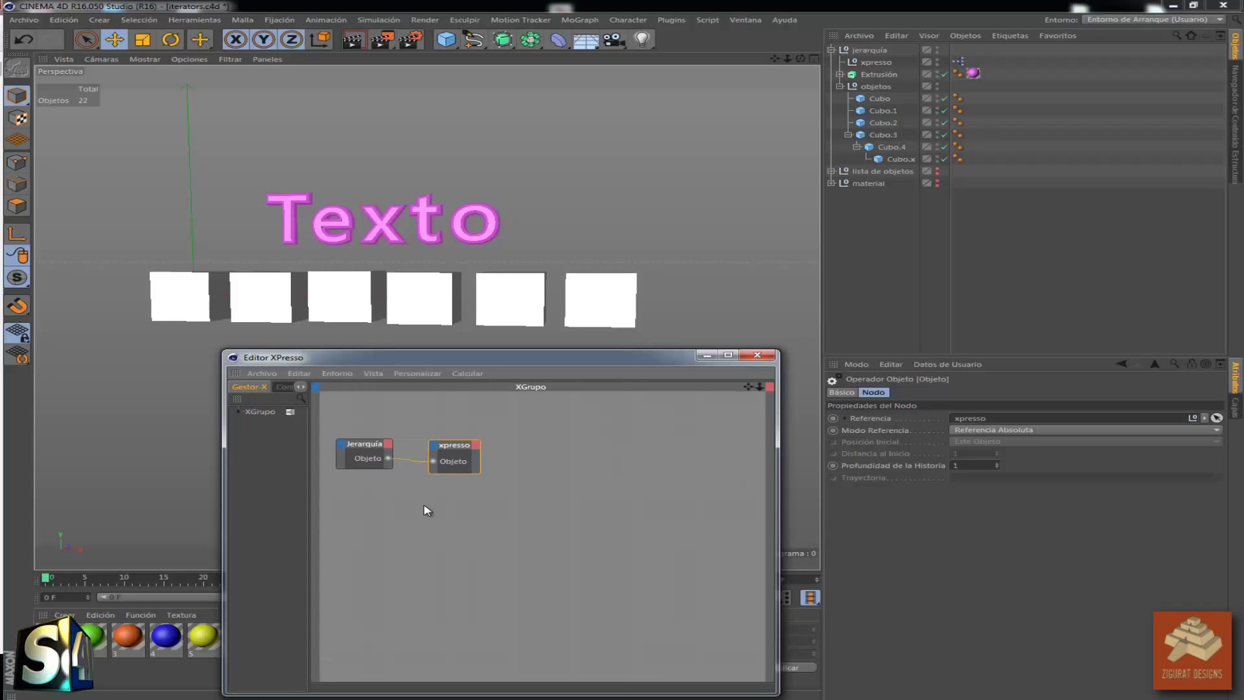
left_click(524, 493)
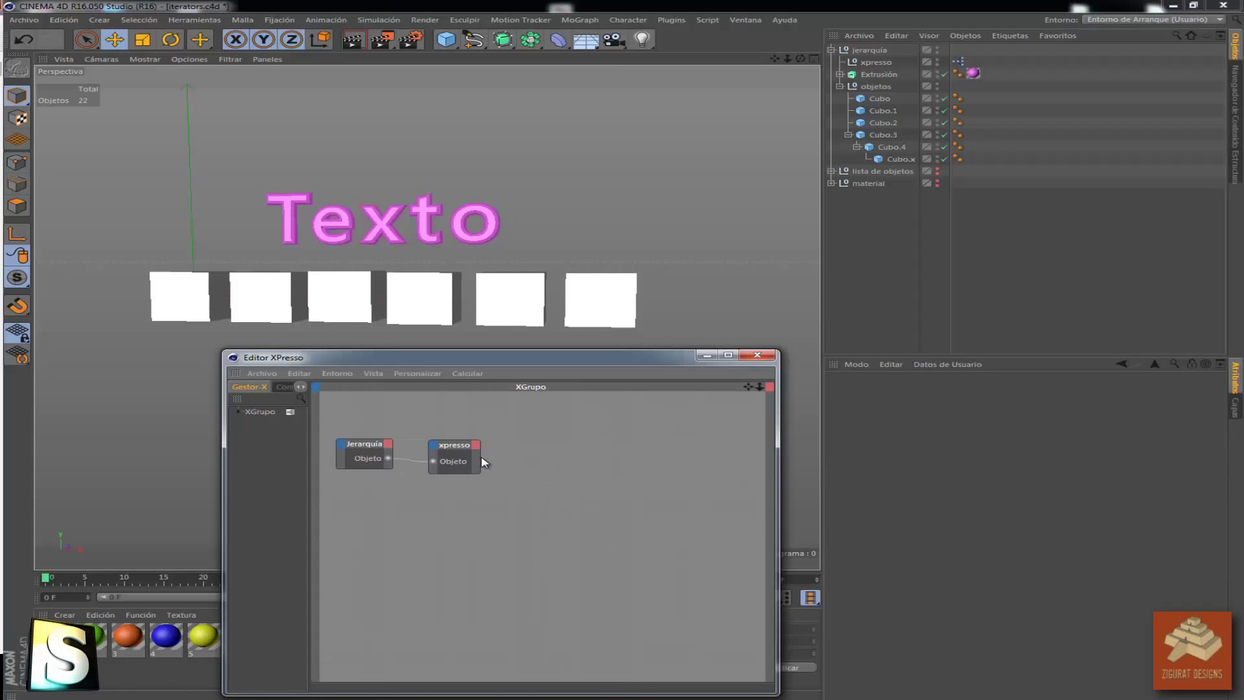
Widen the xpresso node and give it a Nombre output port
left_click_drag(480, 457, 555, 452)
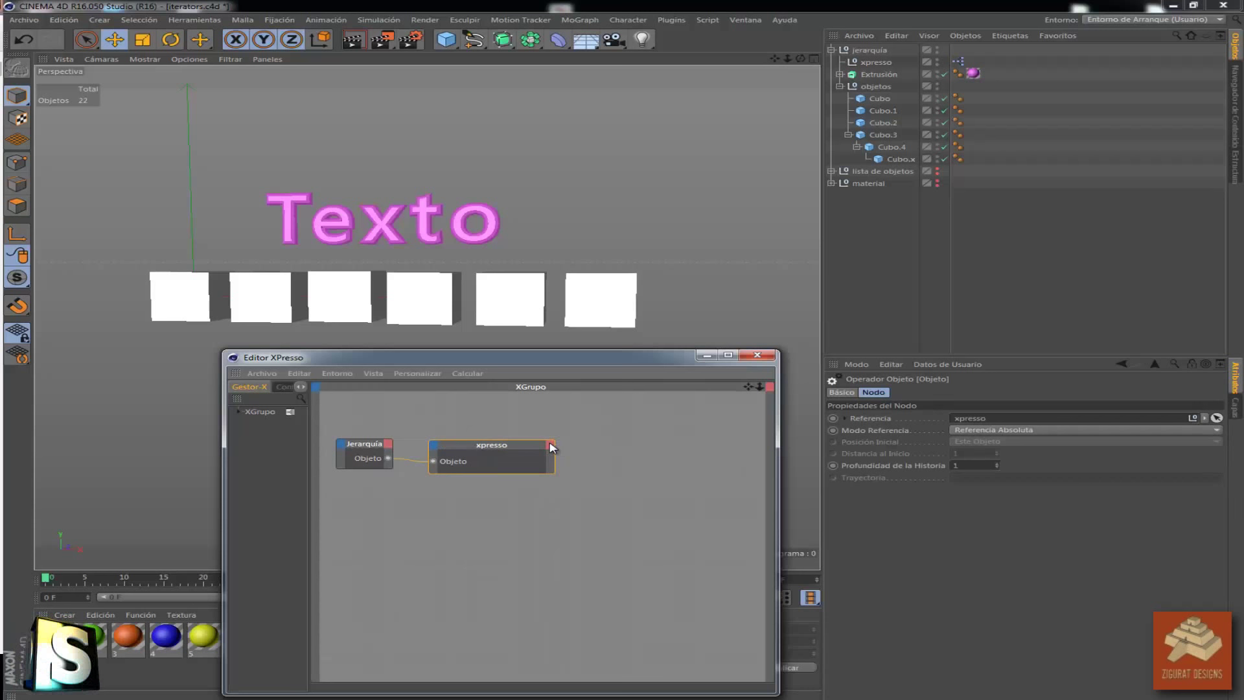
left_click(550, 447)
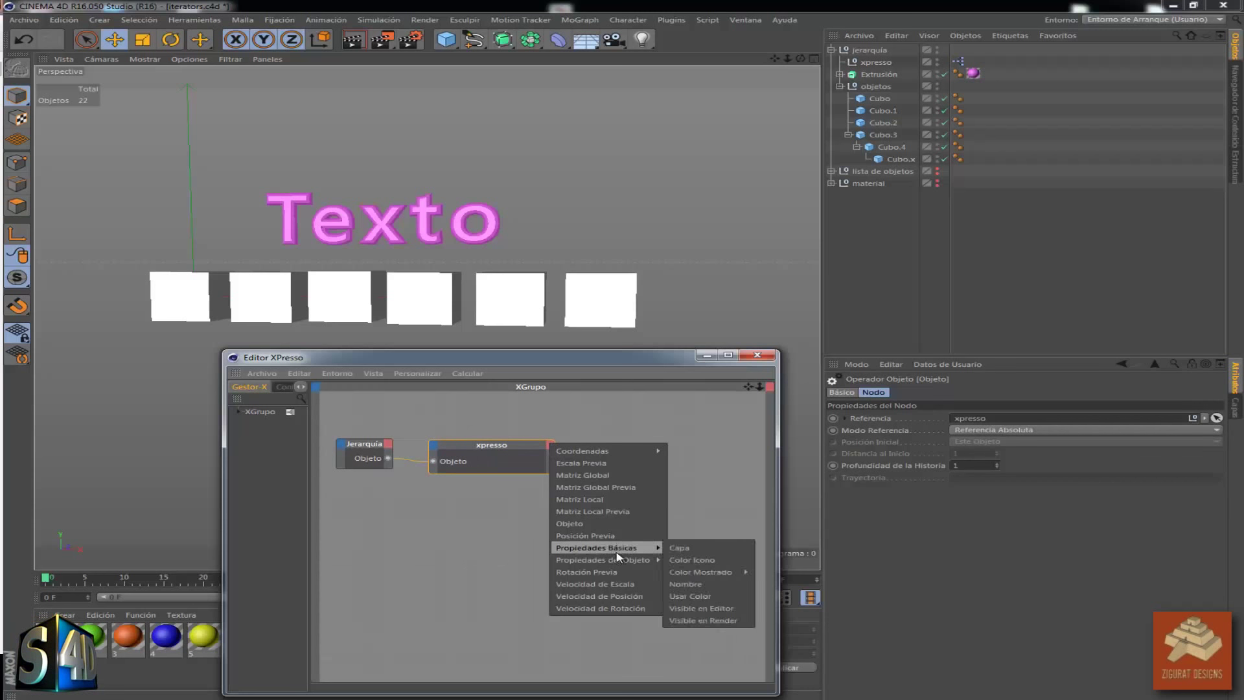
mouse_move(596, 547)
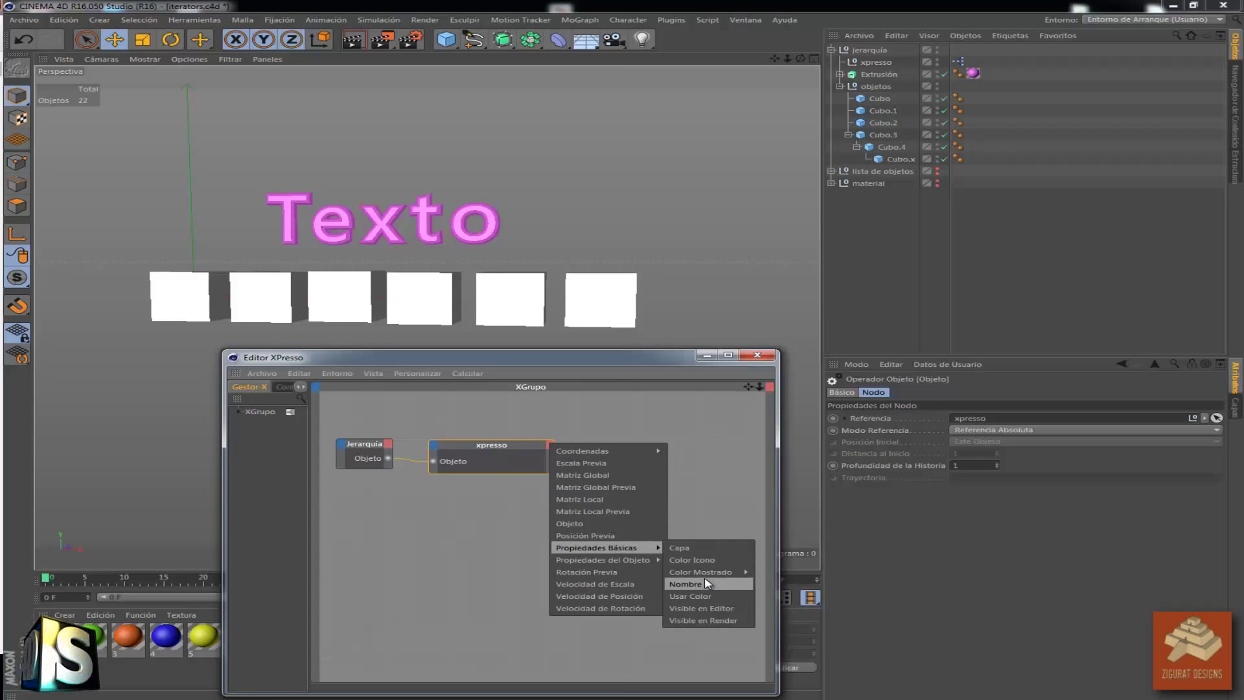
left_click(700, 584)
left_click(653, 564)
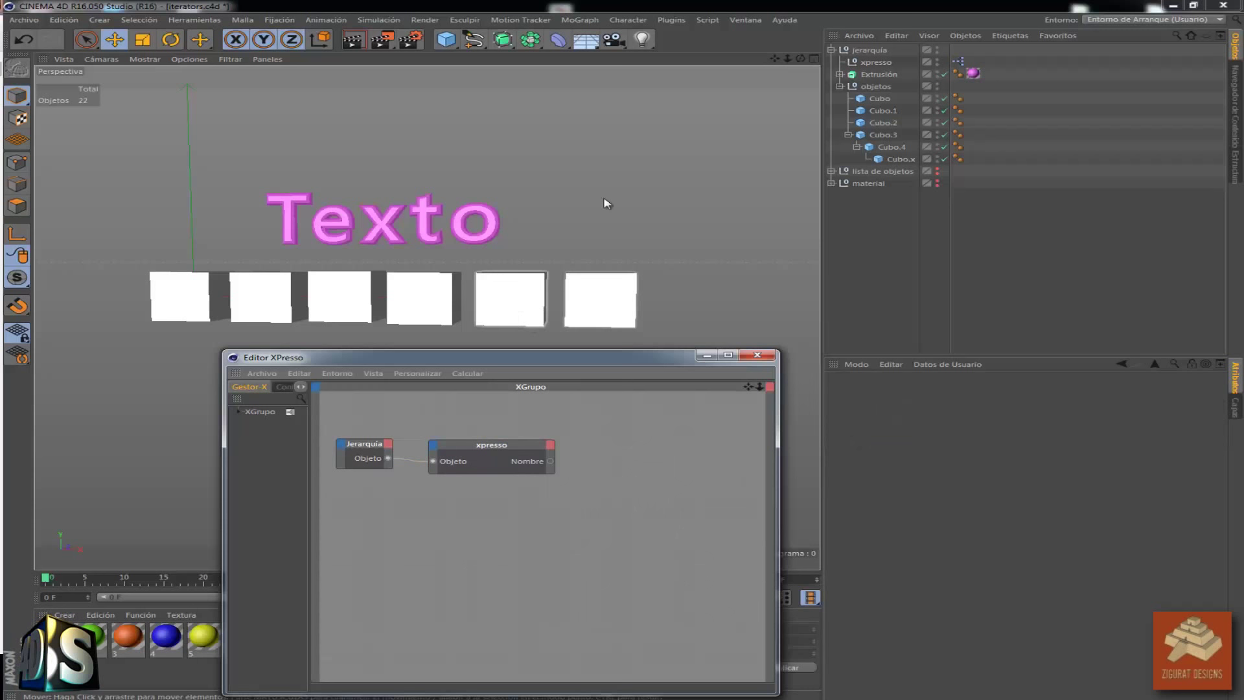
Add the Texto object as a node, removing its unwanted Texto output port
left_click(839, 75)
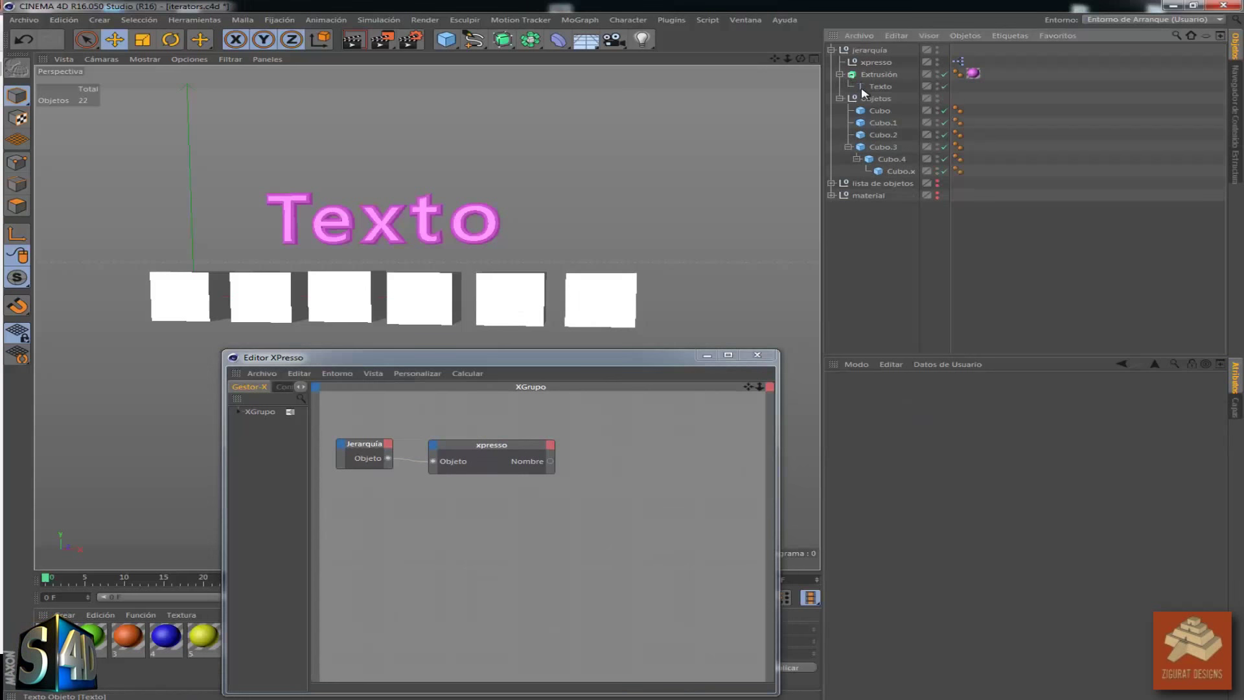
left_click(868, 88)
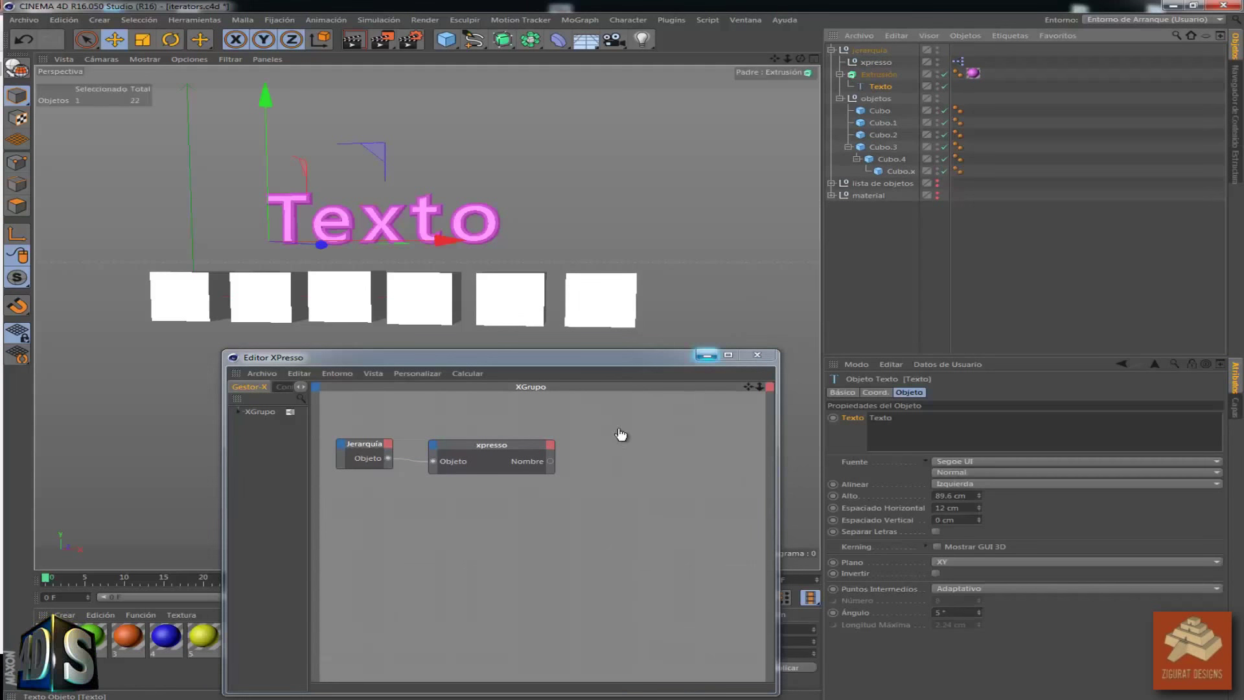
left_click_drag(604, 456, 603, 456)
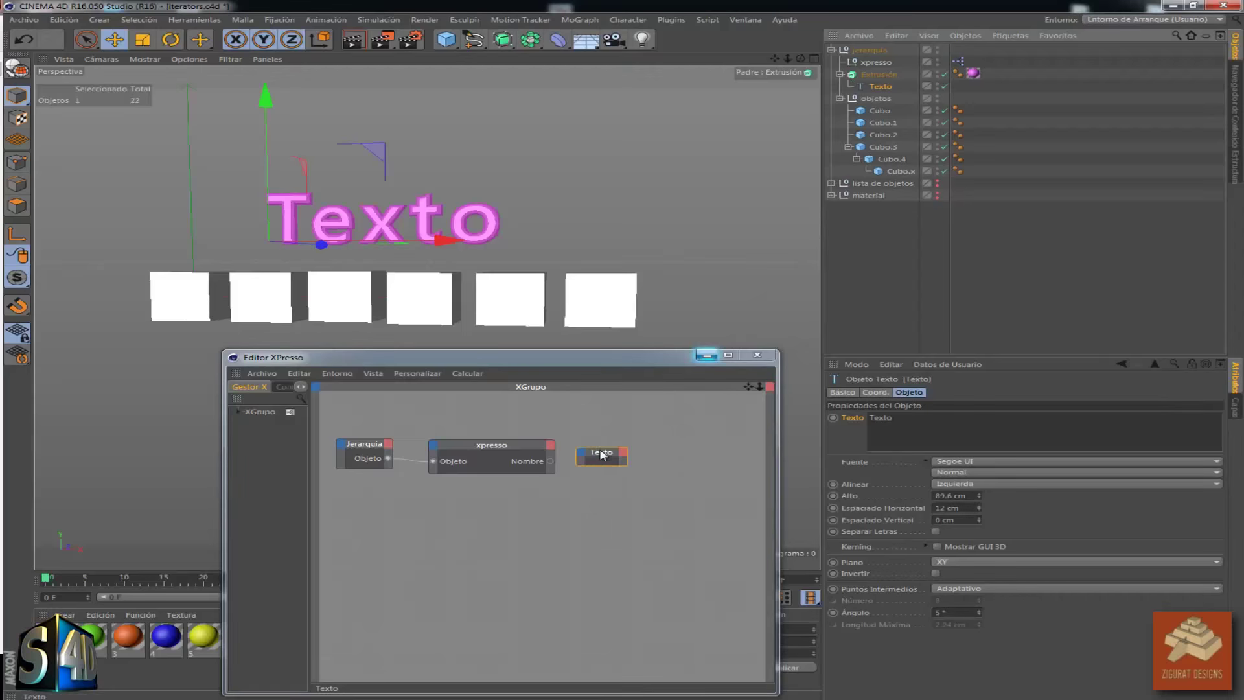
left_click_drag(854, 422, 607, 459)
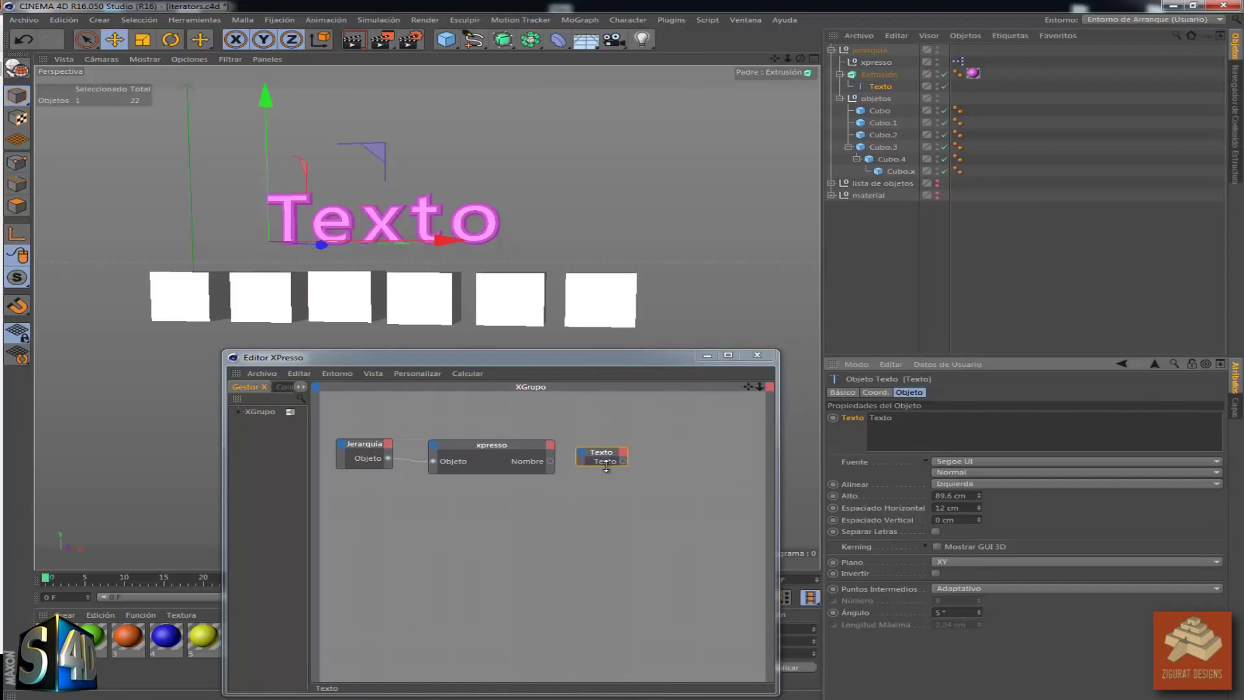
left_click(608, 473)
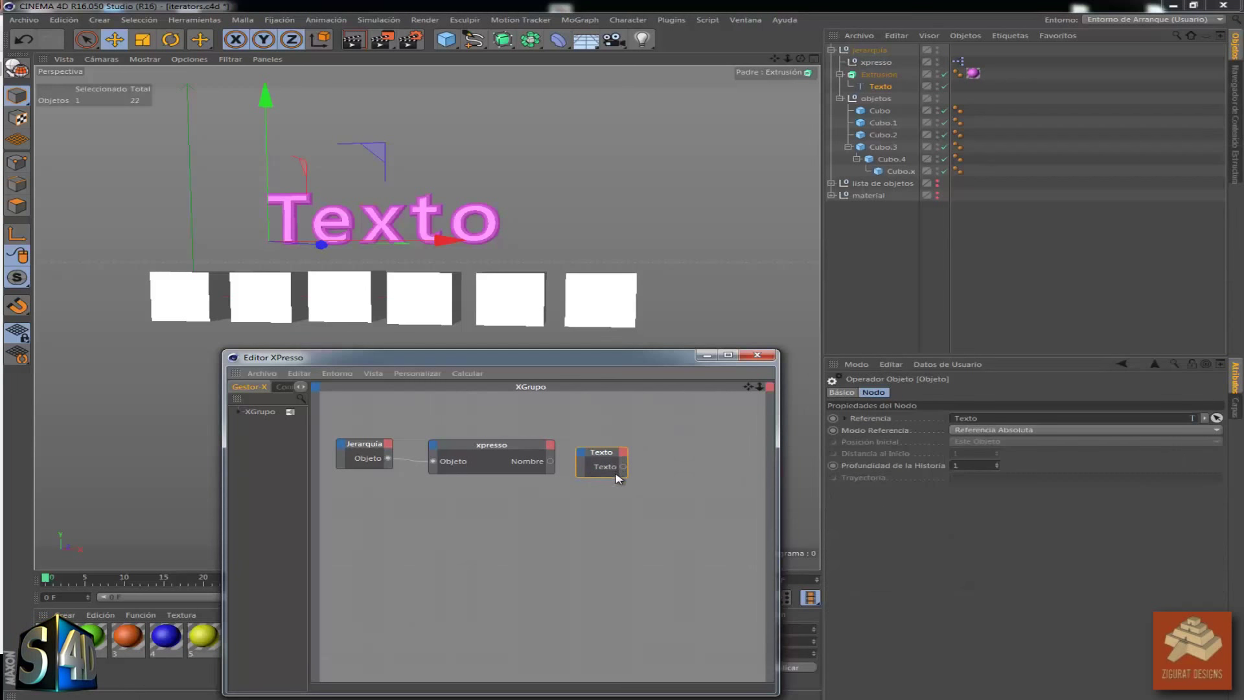
right_click(617, 473)
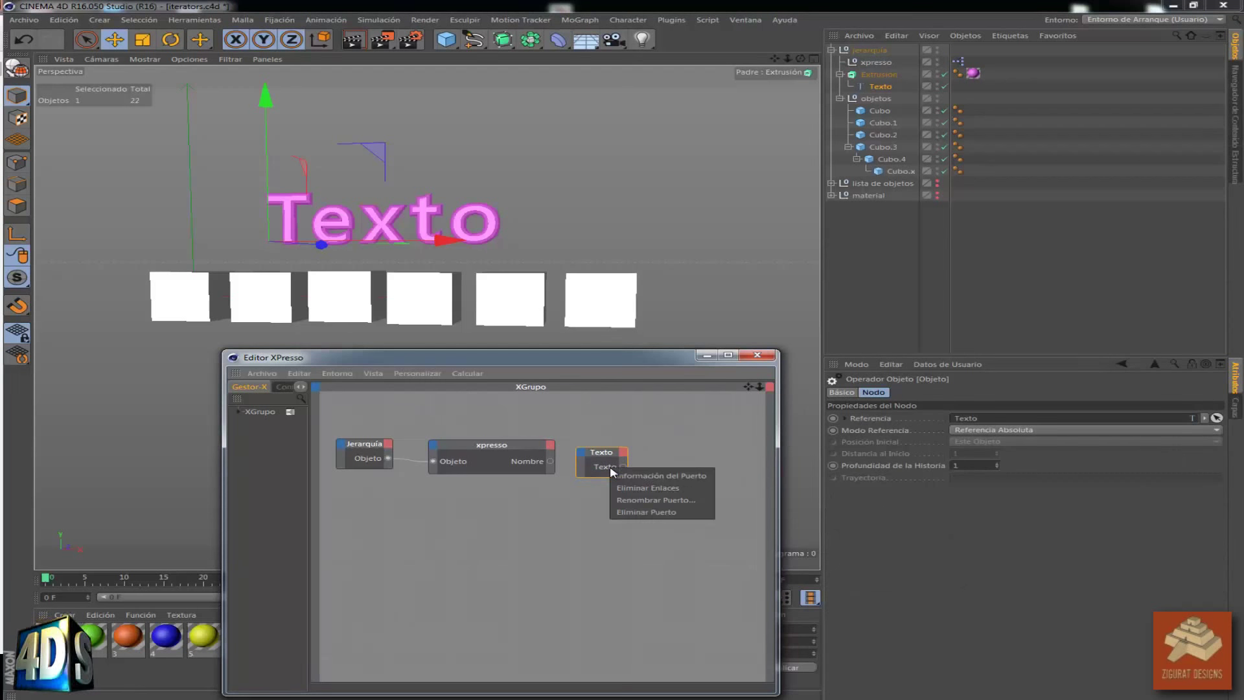
left_click(625, 515)
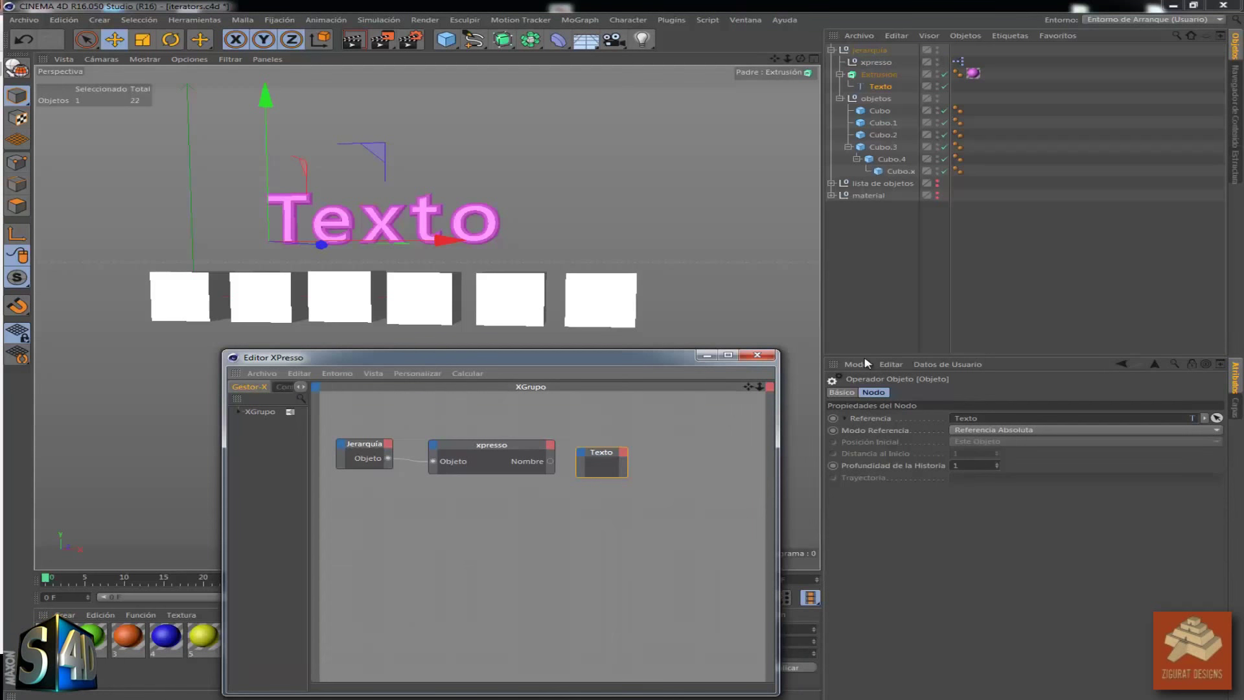
Give the Texto node a Texto input and connect xpresso's Nombre output to it
left_click(888, 85)
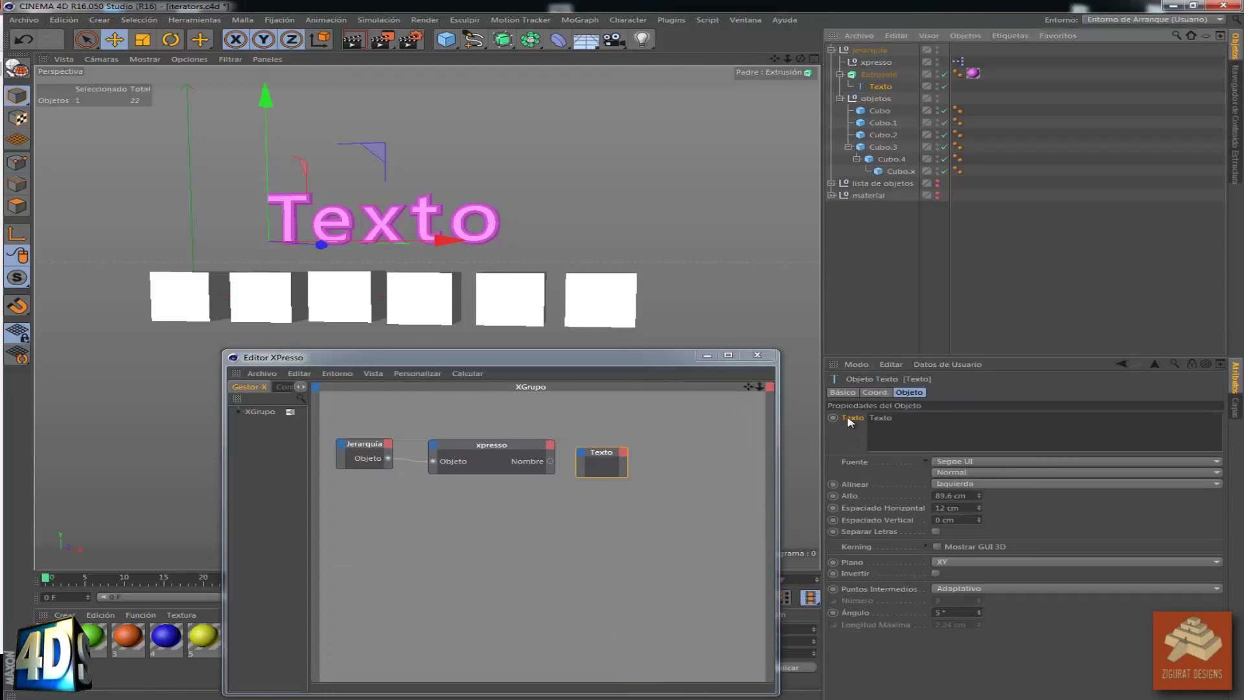
left_click_drag(849, 418, 583, 466)
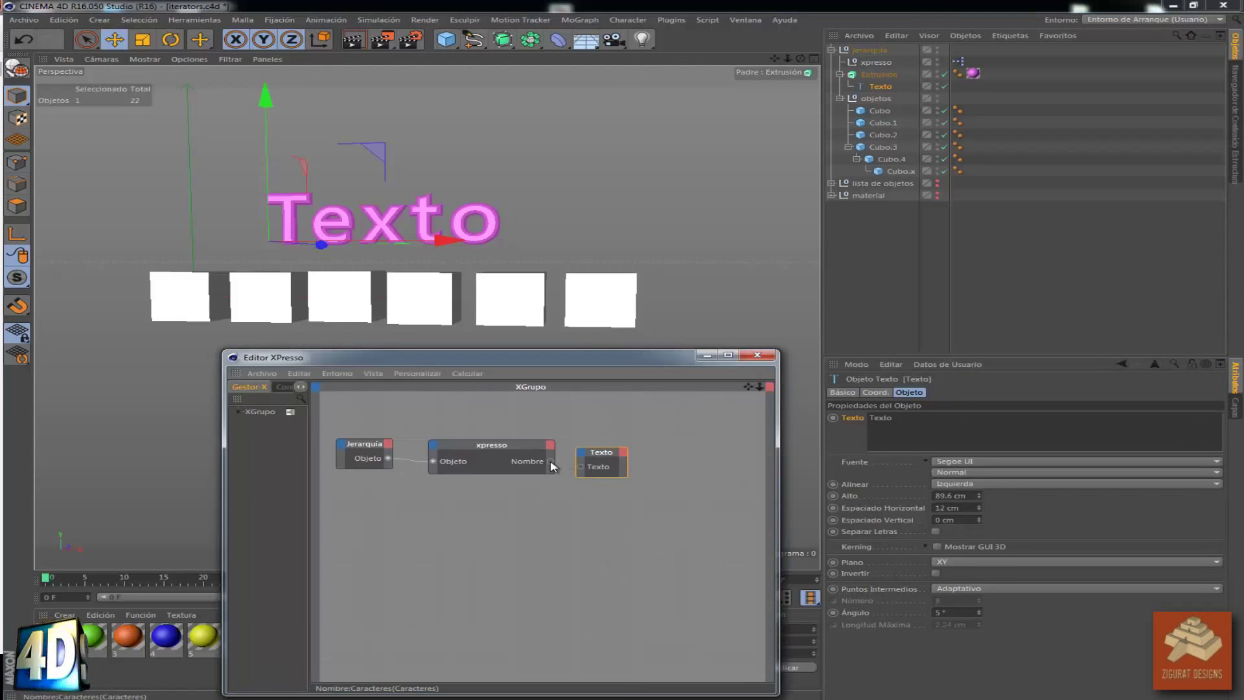
left_click_drag(550, 461, 581, 466)
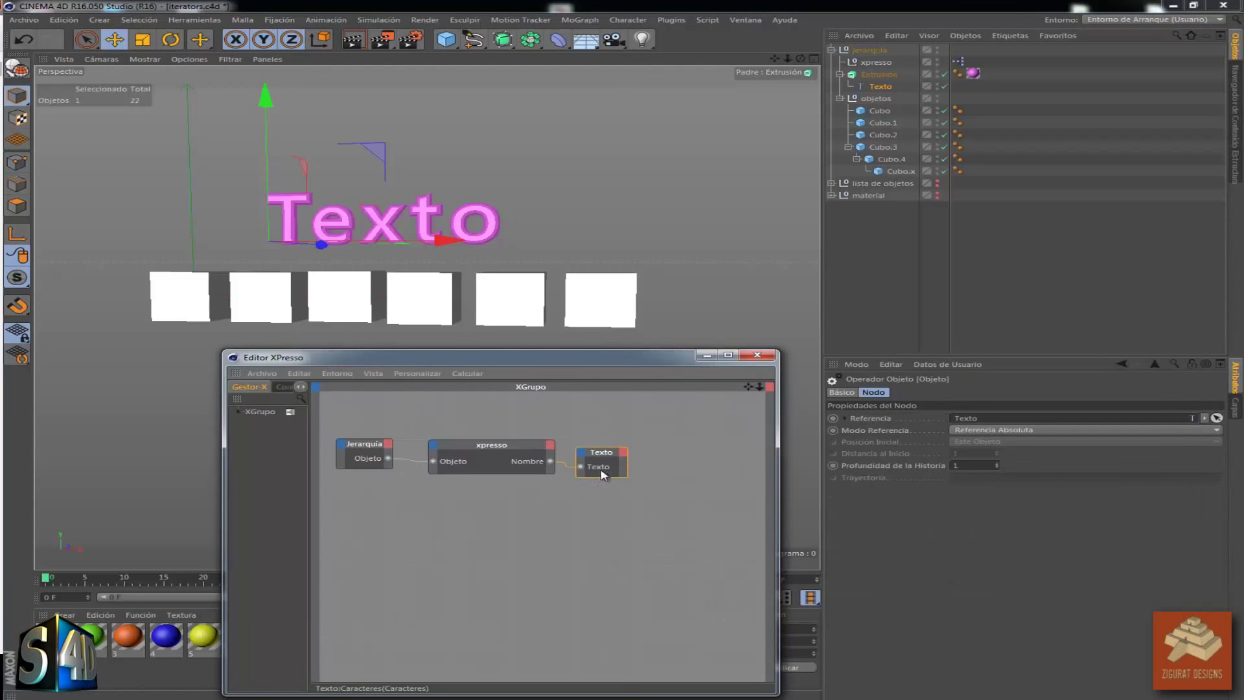
left_click(593, 398)
right_click(579, 419)
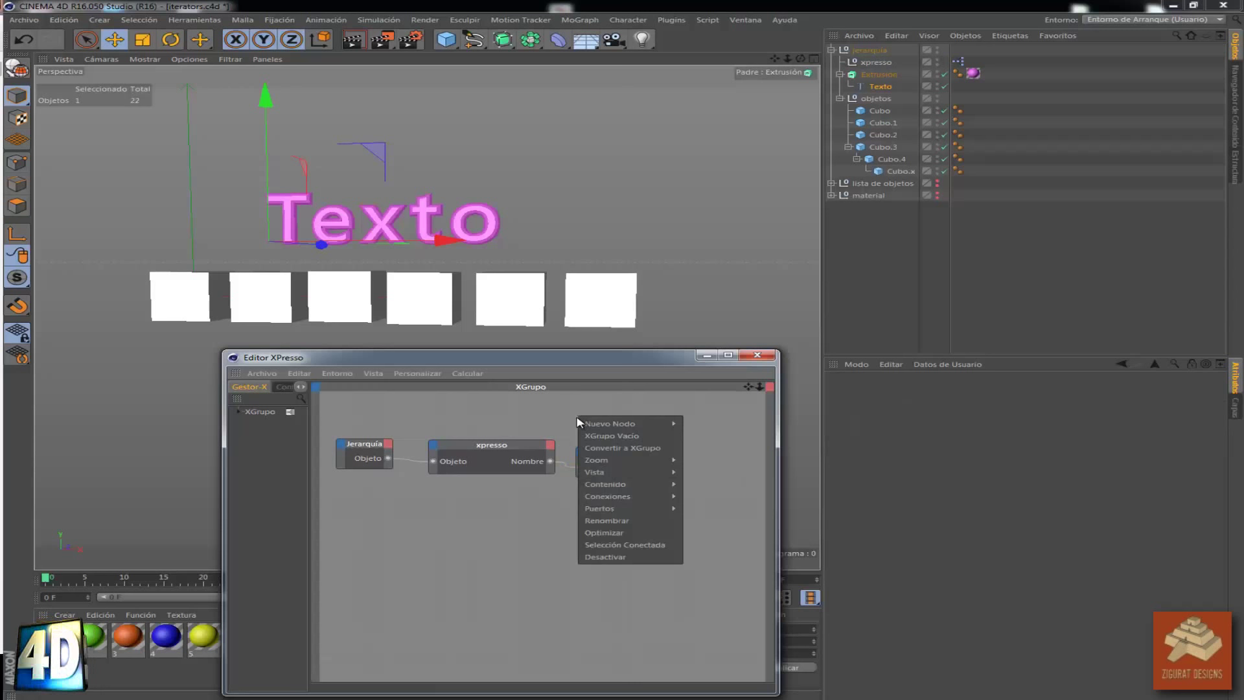
left_click(543, 419)
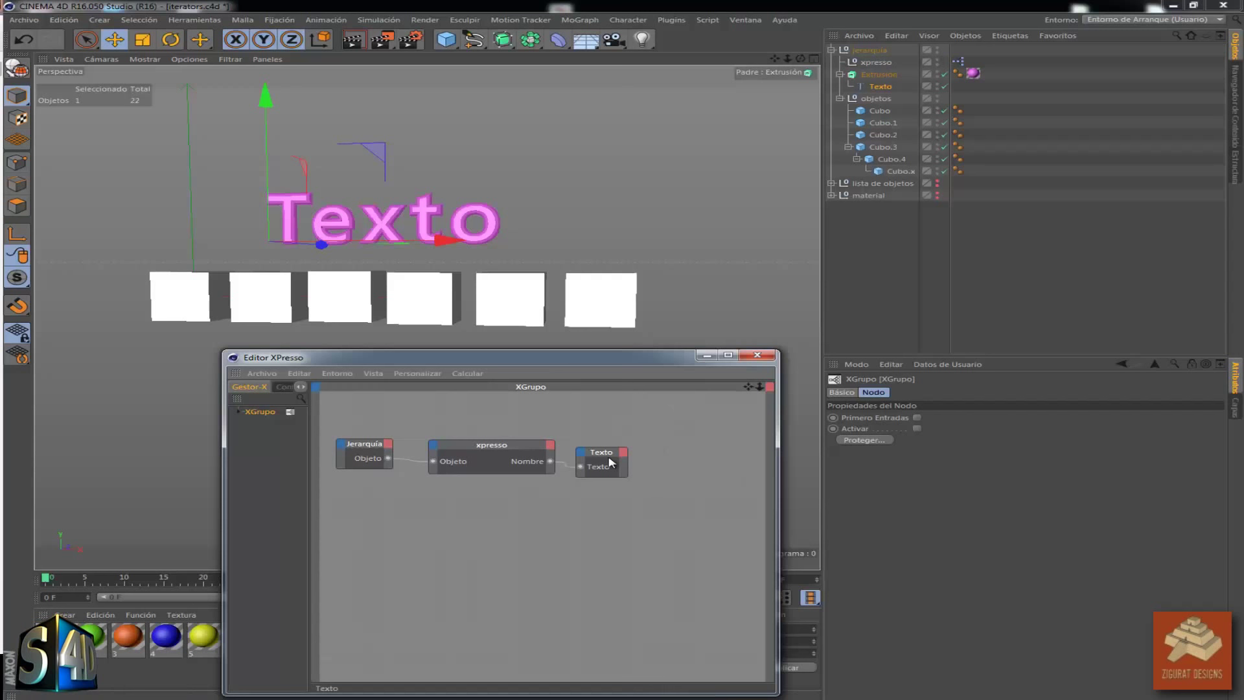
right_click(580, 417)
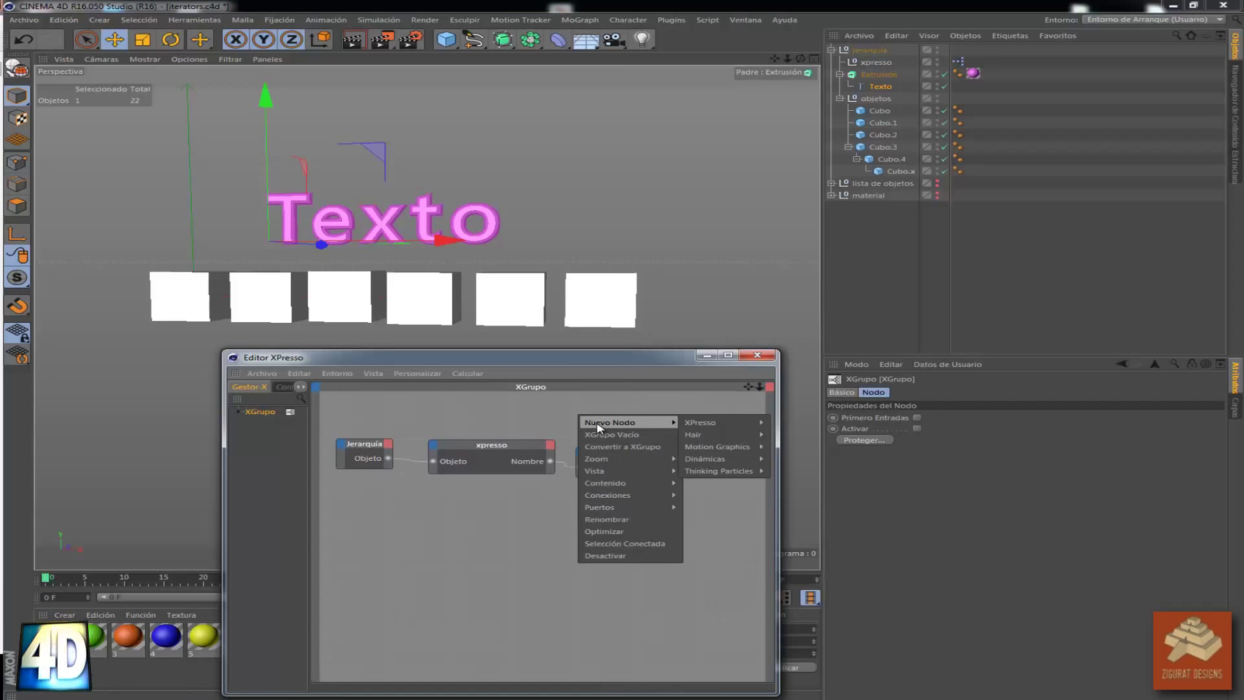
mouse_move(789, 422)
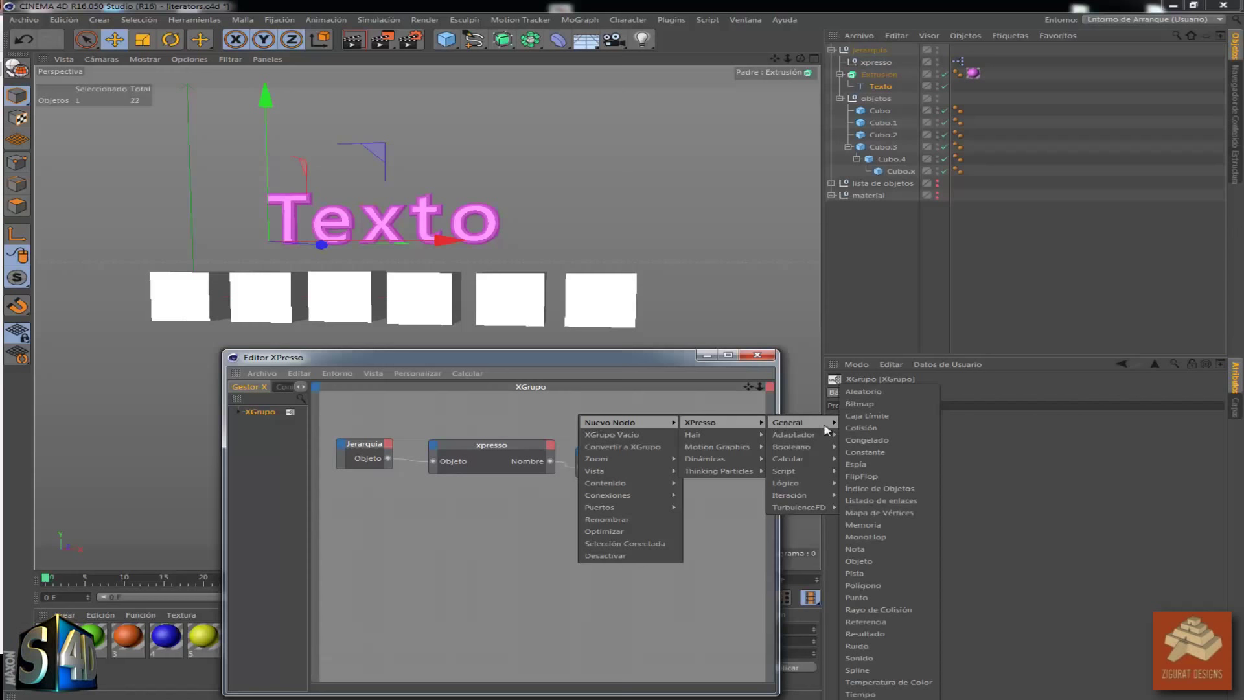
left_click(880, 634)
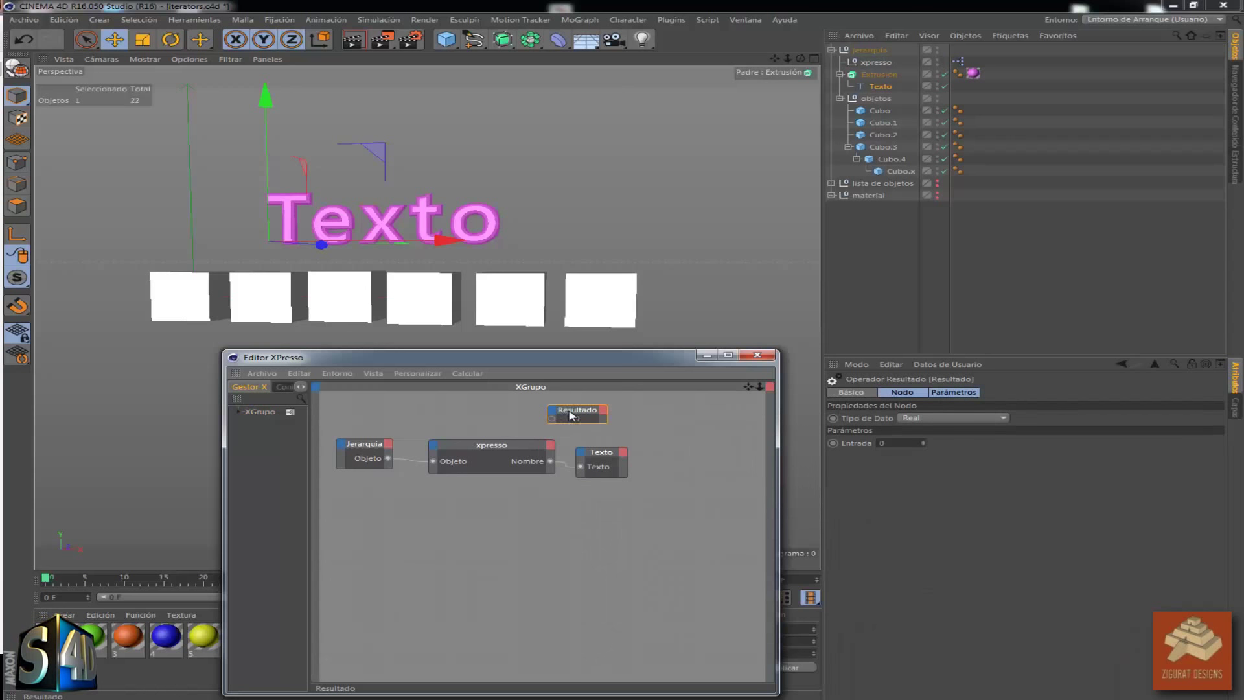
left_click_drag(572, 415, 589, 432)
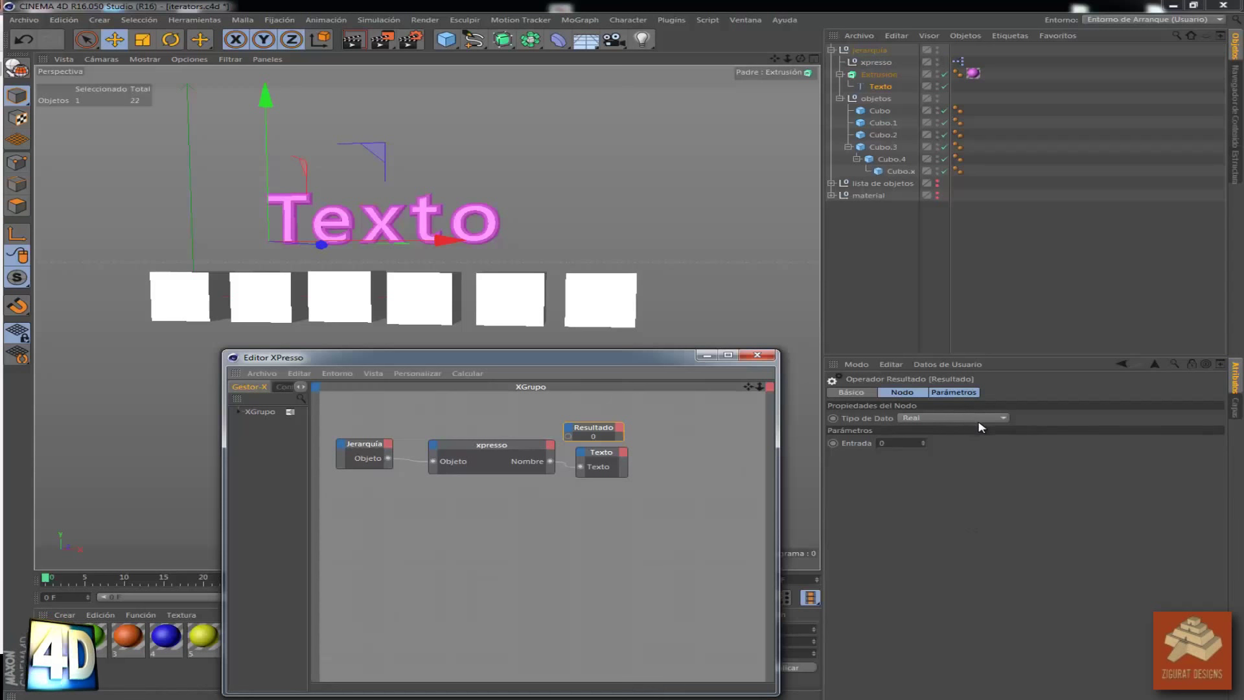
left_click(905, 419)
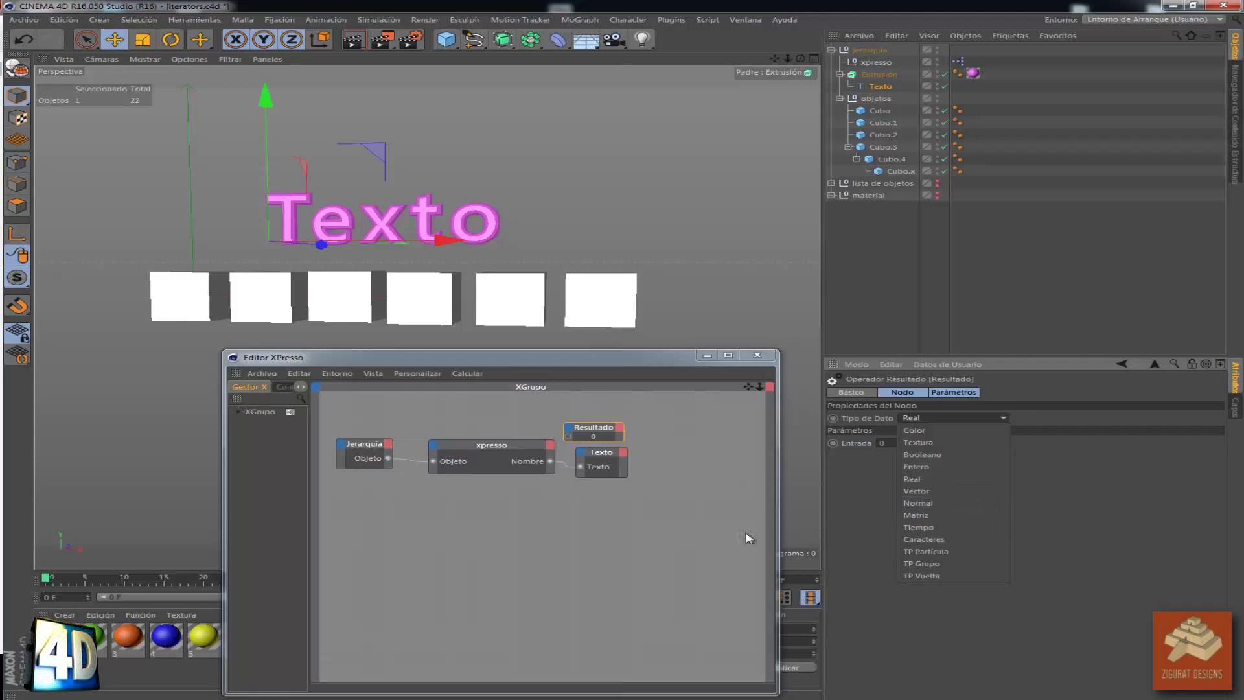
left_click(623, 541)
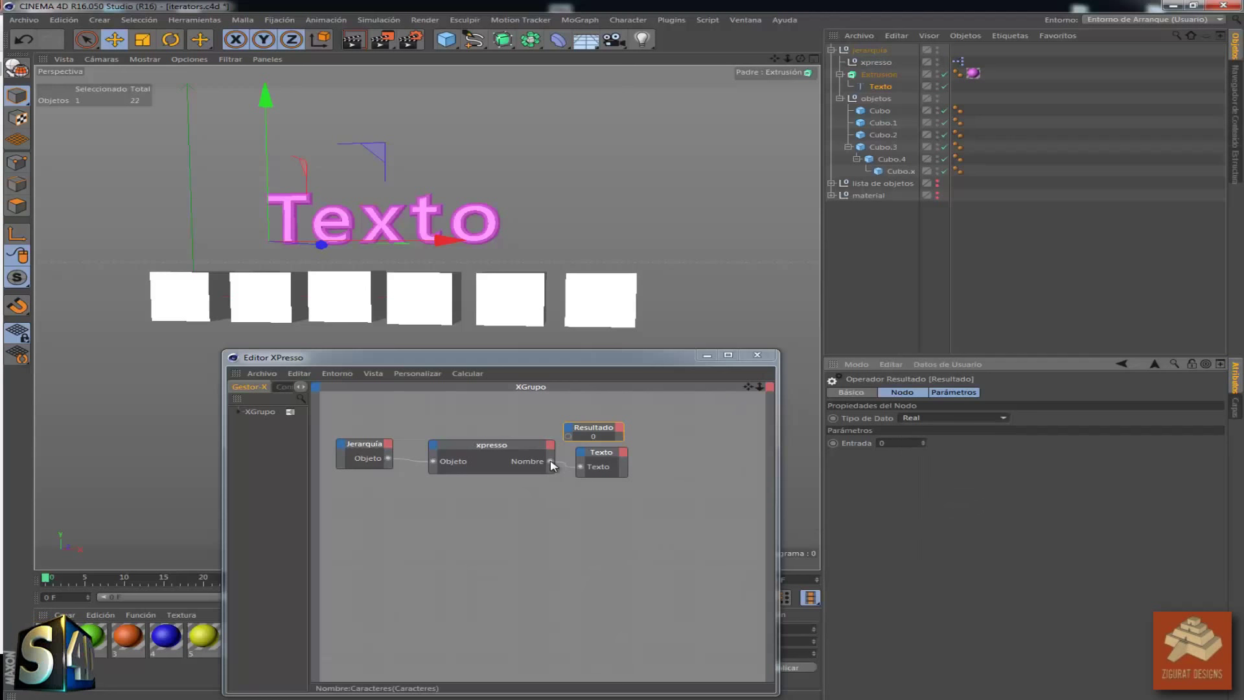
left_click_drag(550, 461, 567, 437)
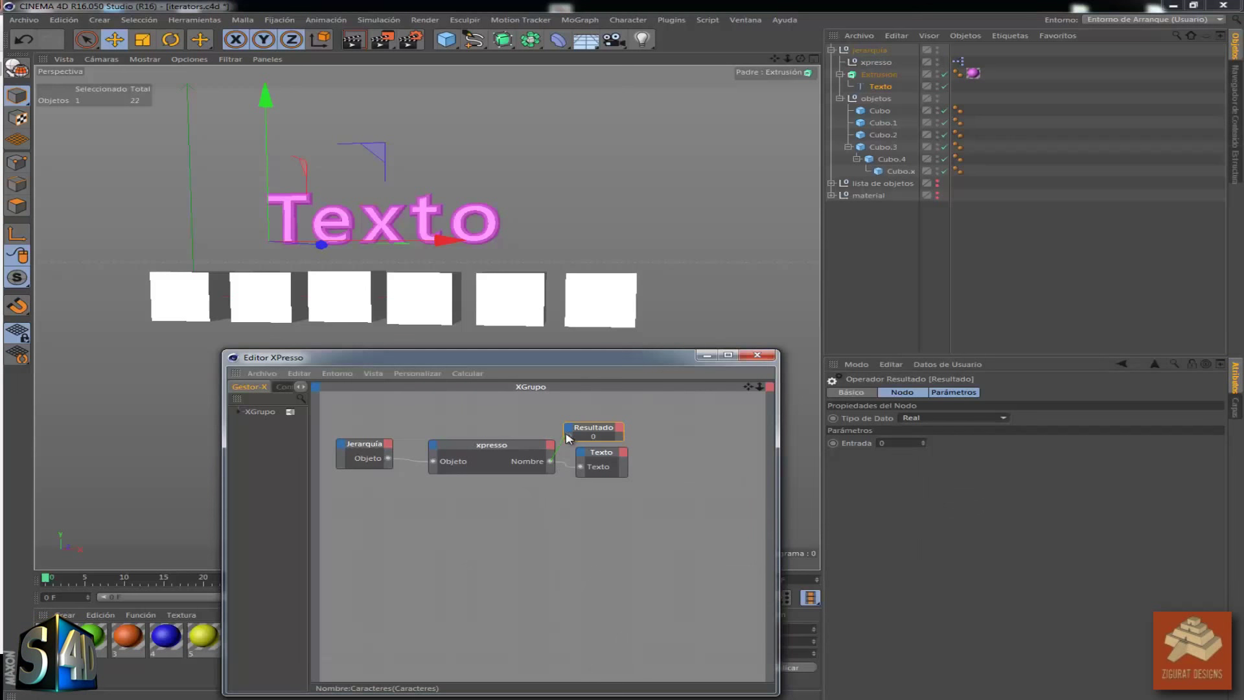
left_click(985, 418)
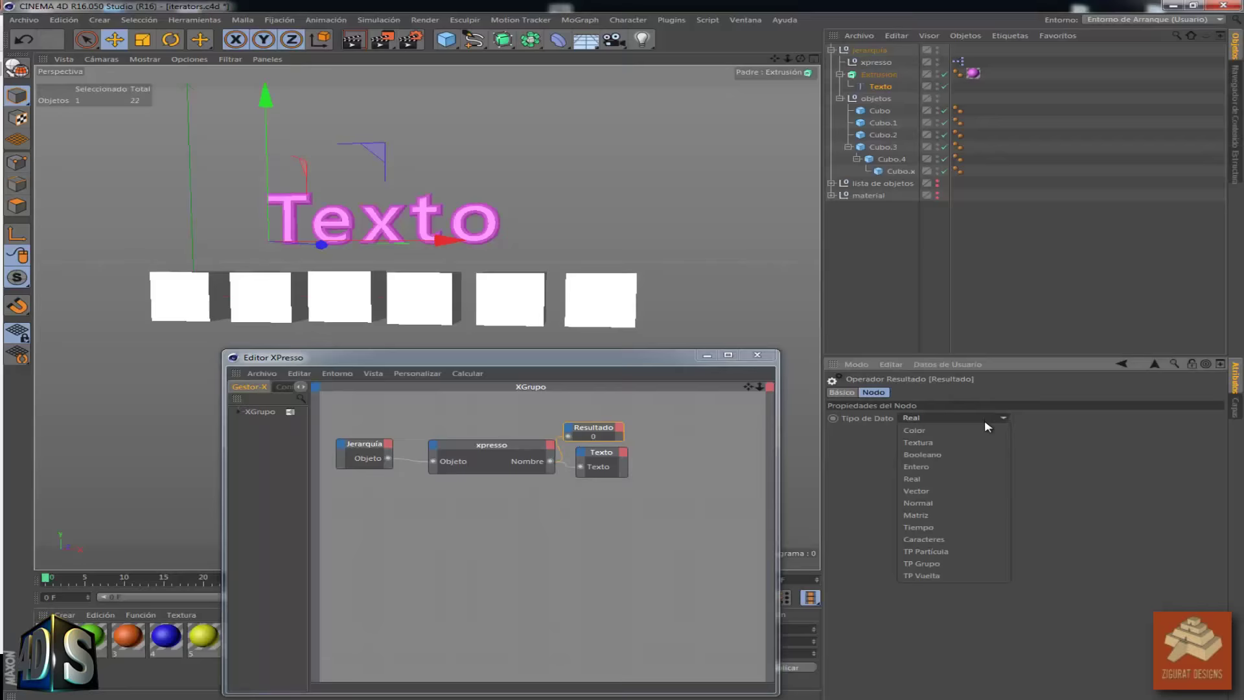
left_click(975, 539)
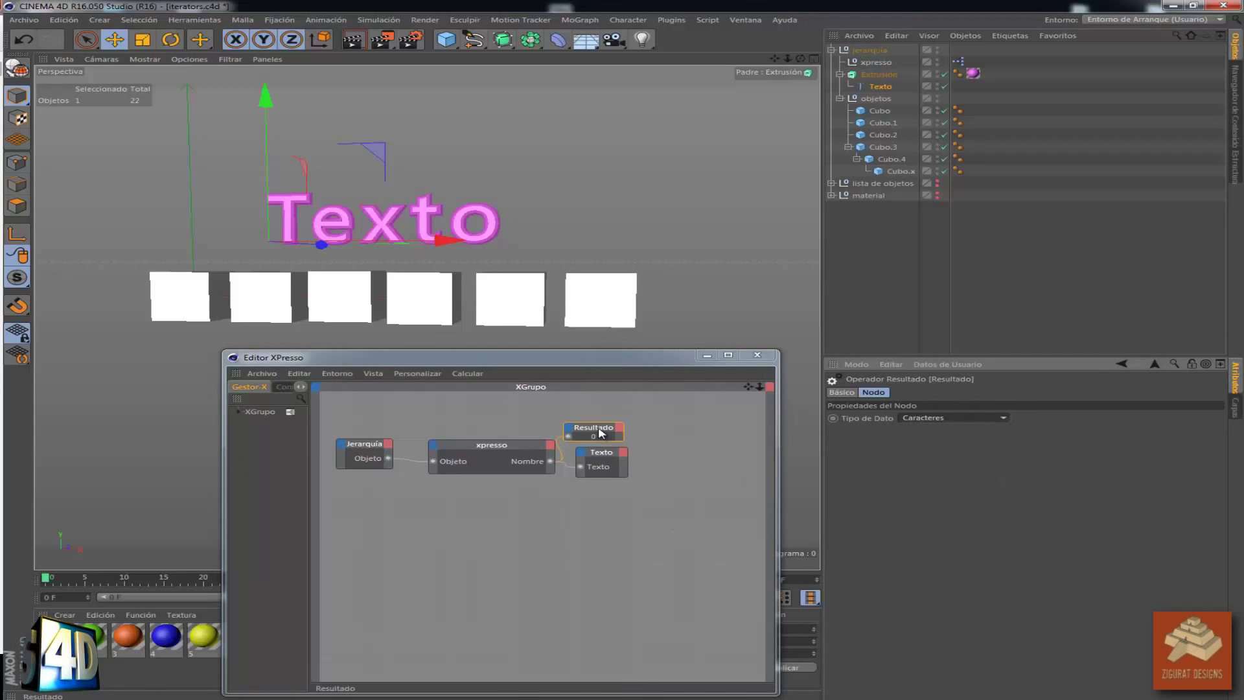
left_click_drag(593, 437, 604, 433)
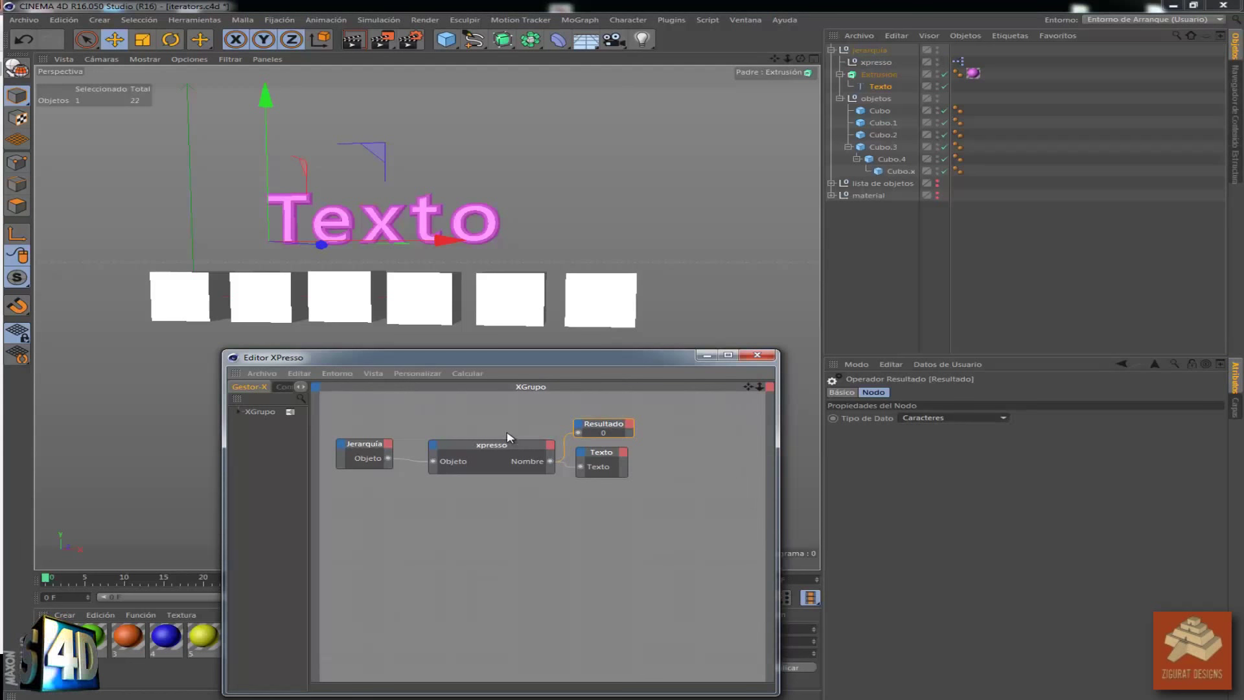
left_click(468, 439)
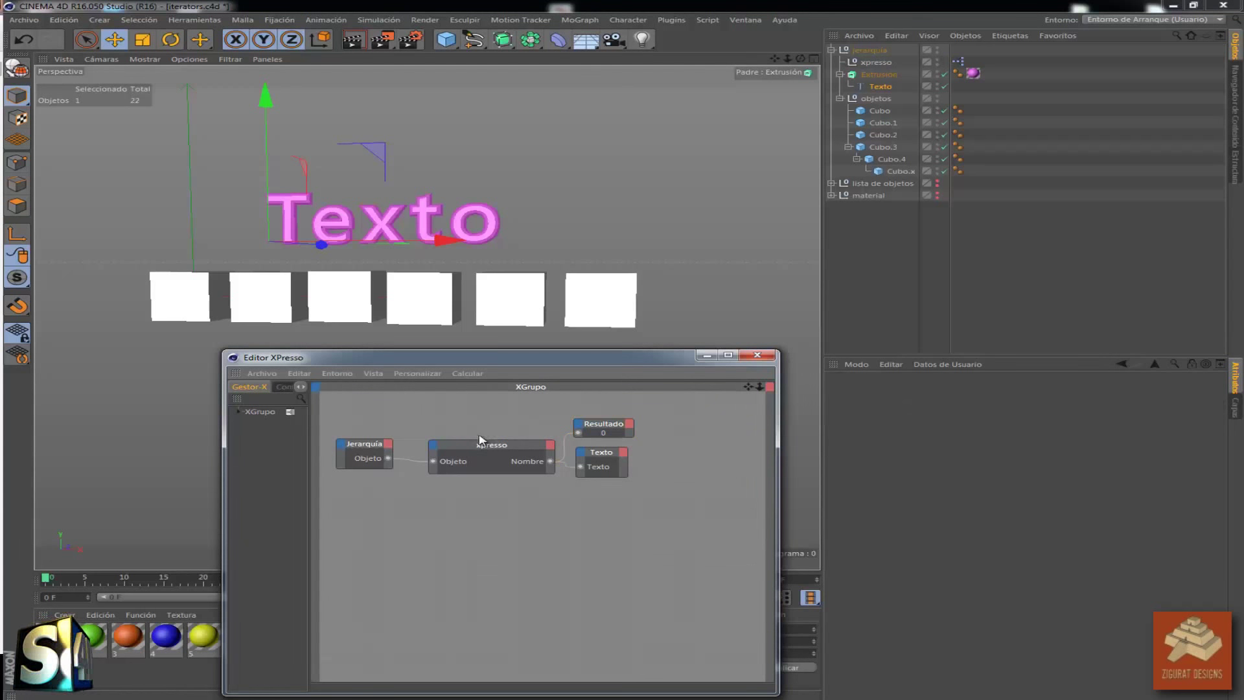
left_click(477, 443)
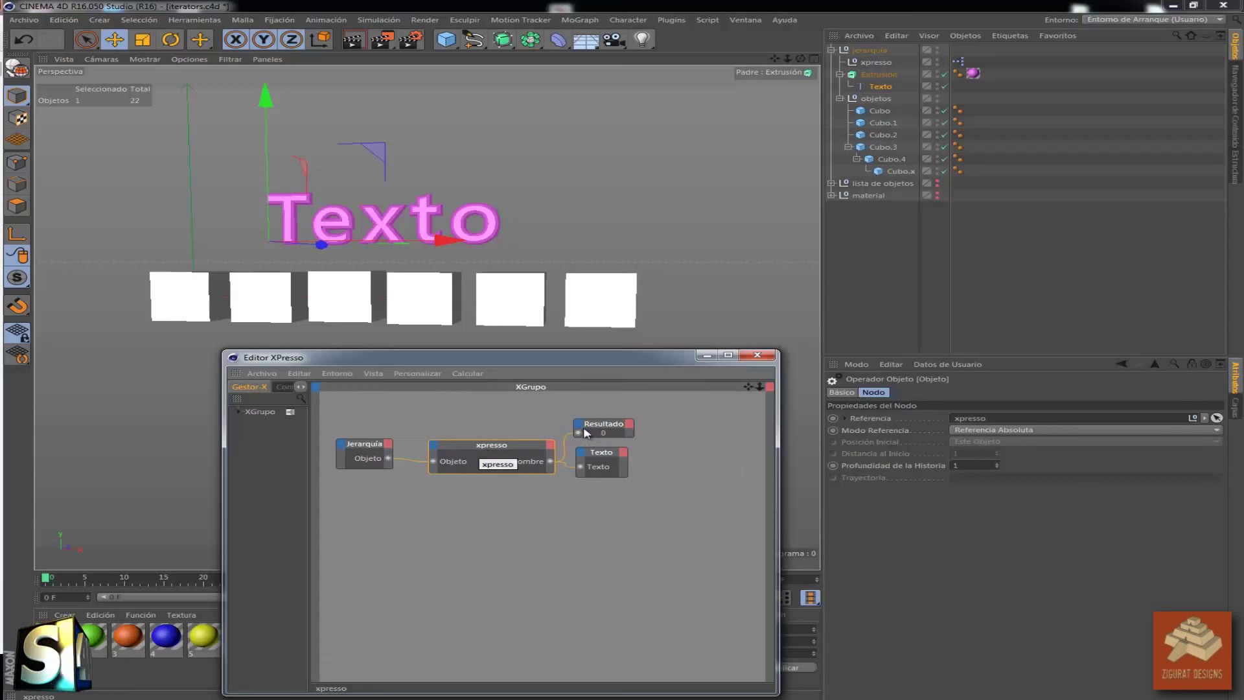
left_click(620, 545)
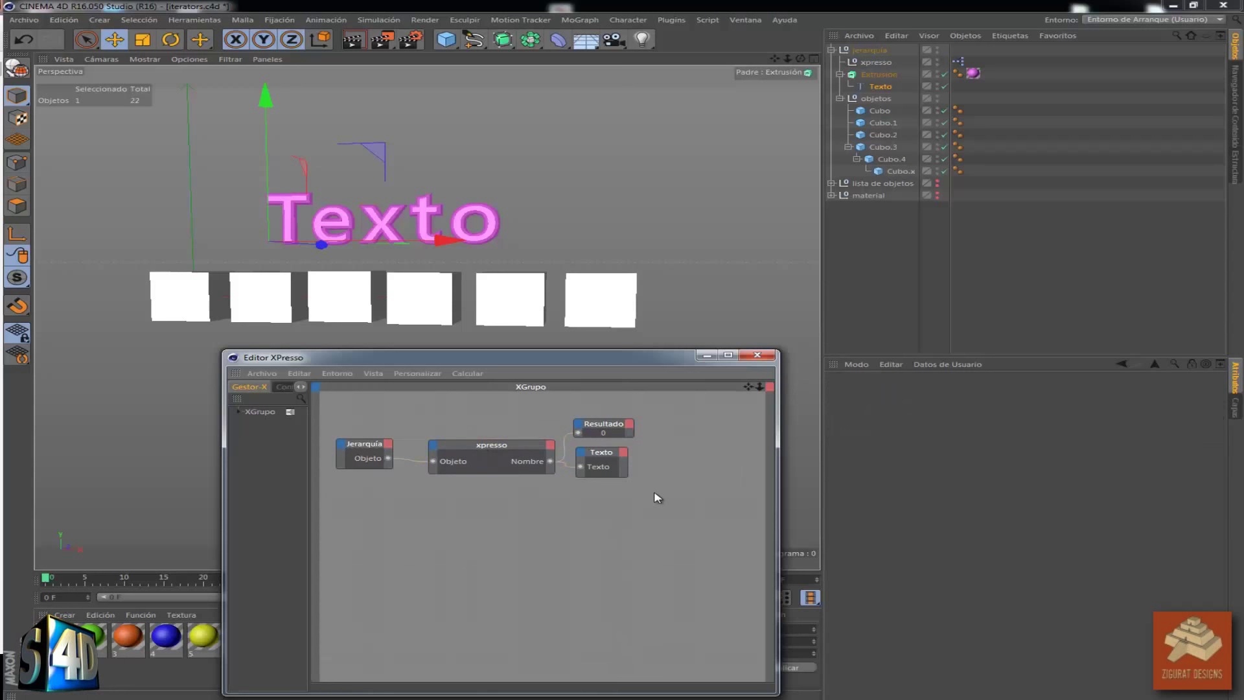
left_click(922, 258)
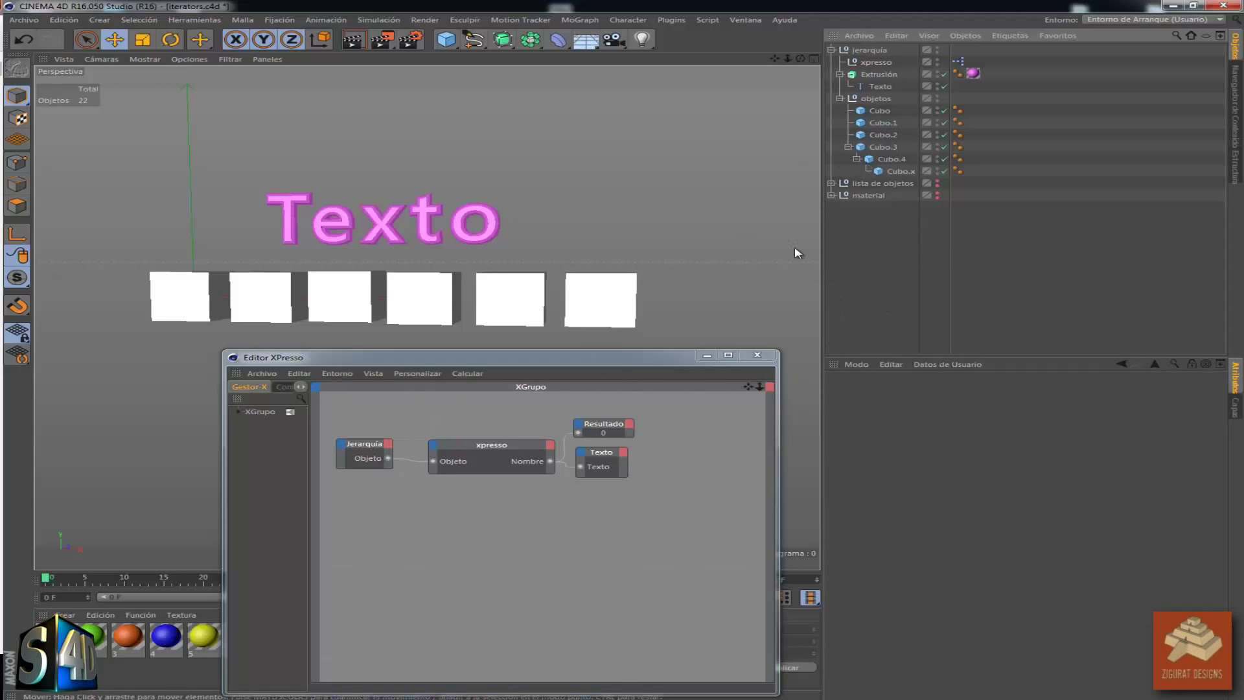
Set Jerarquía's Referencia to objetos, clear both path codes, and nudge the Texto node right
left_click(374, 448)
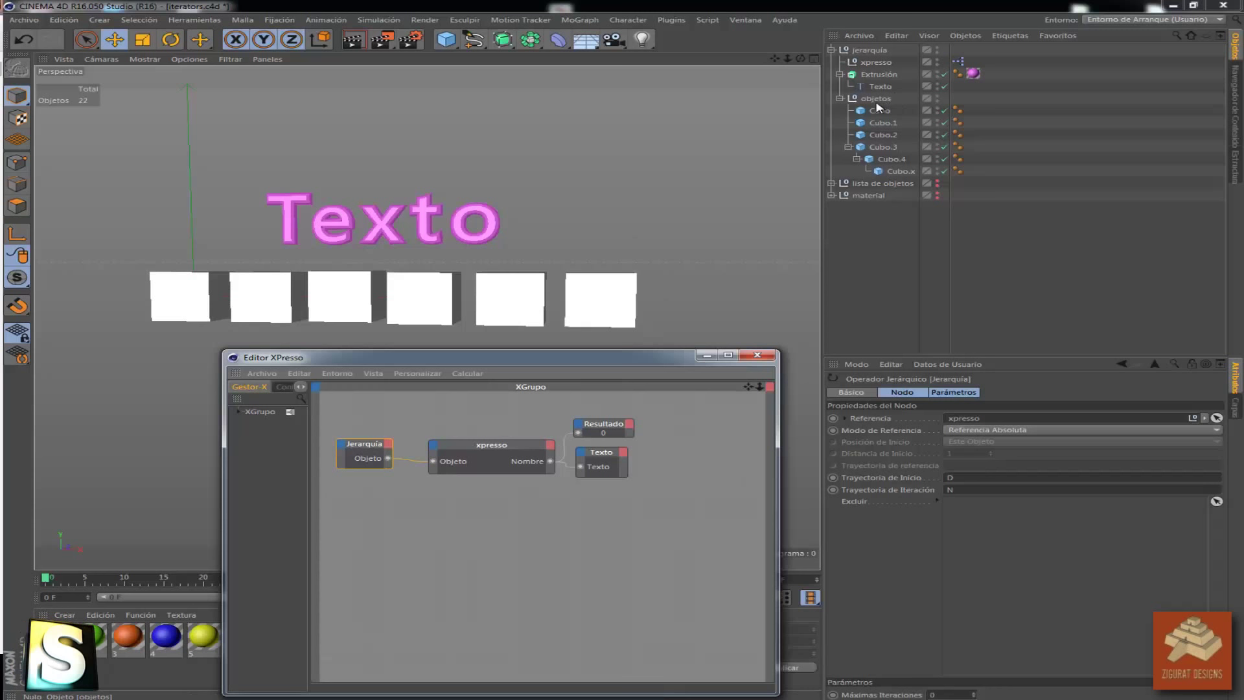
left_click_drag(876, 99, 981, 423)
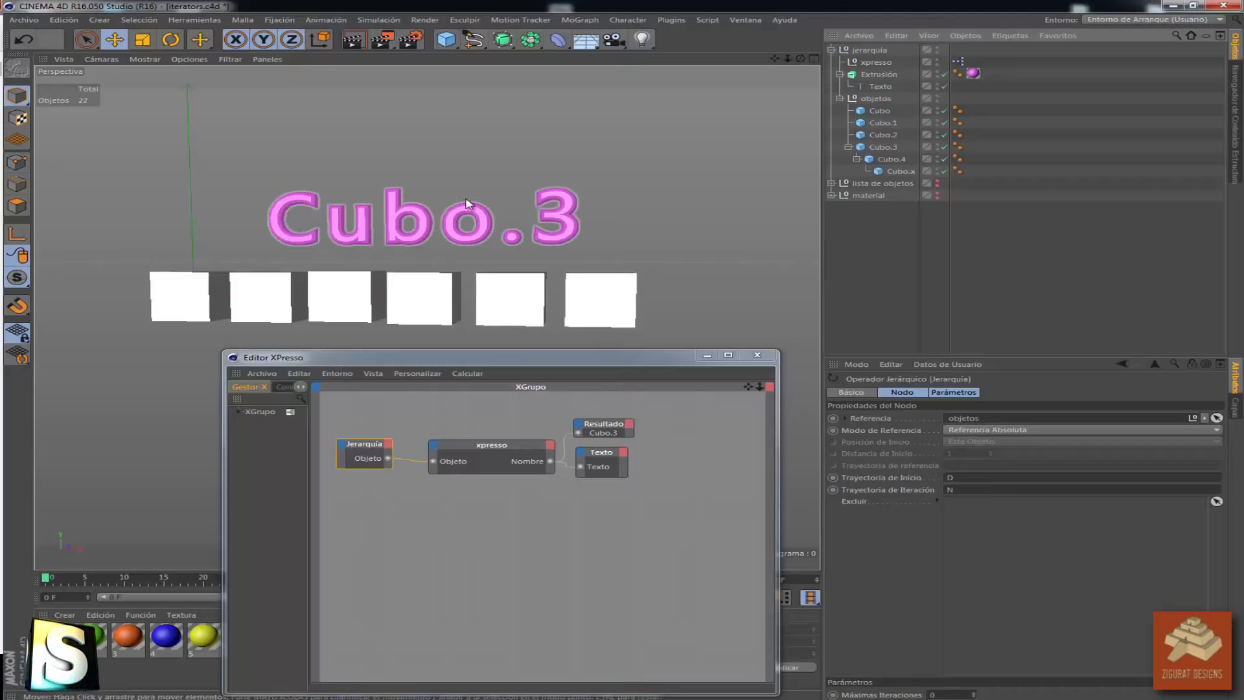
left_click(958, 477)
key("BackSpace")
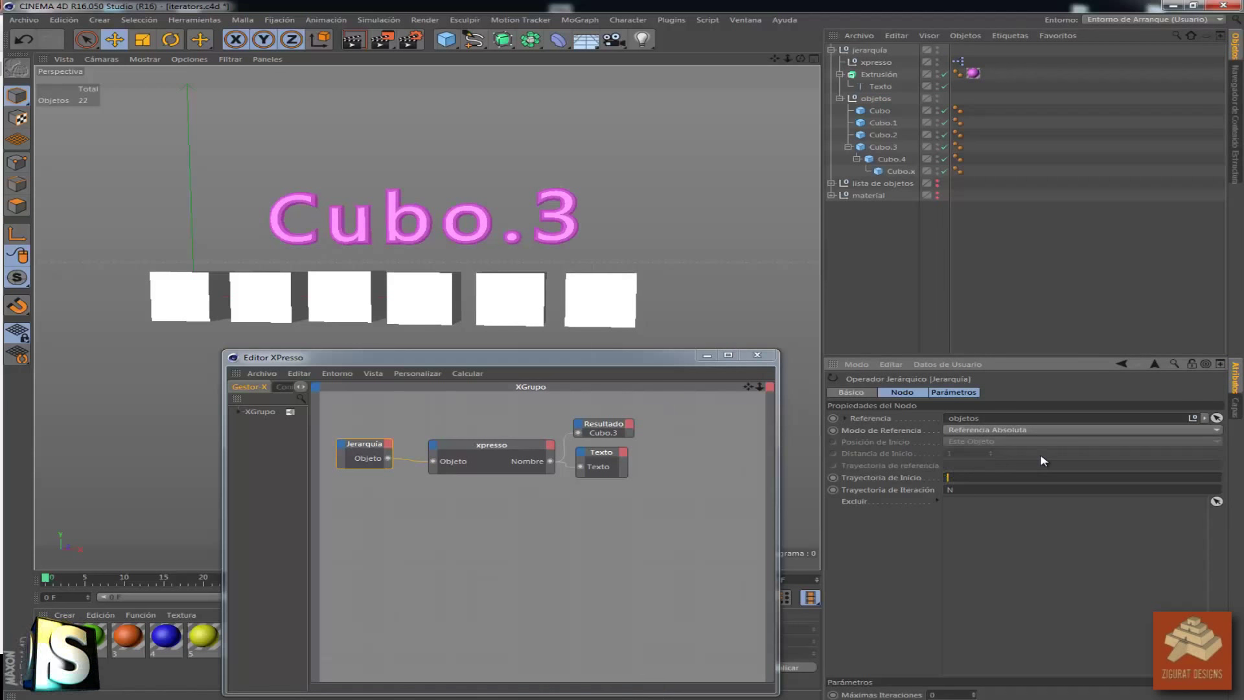
key("BackSpace")
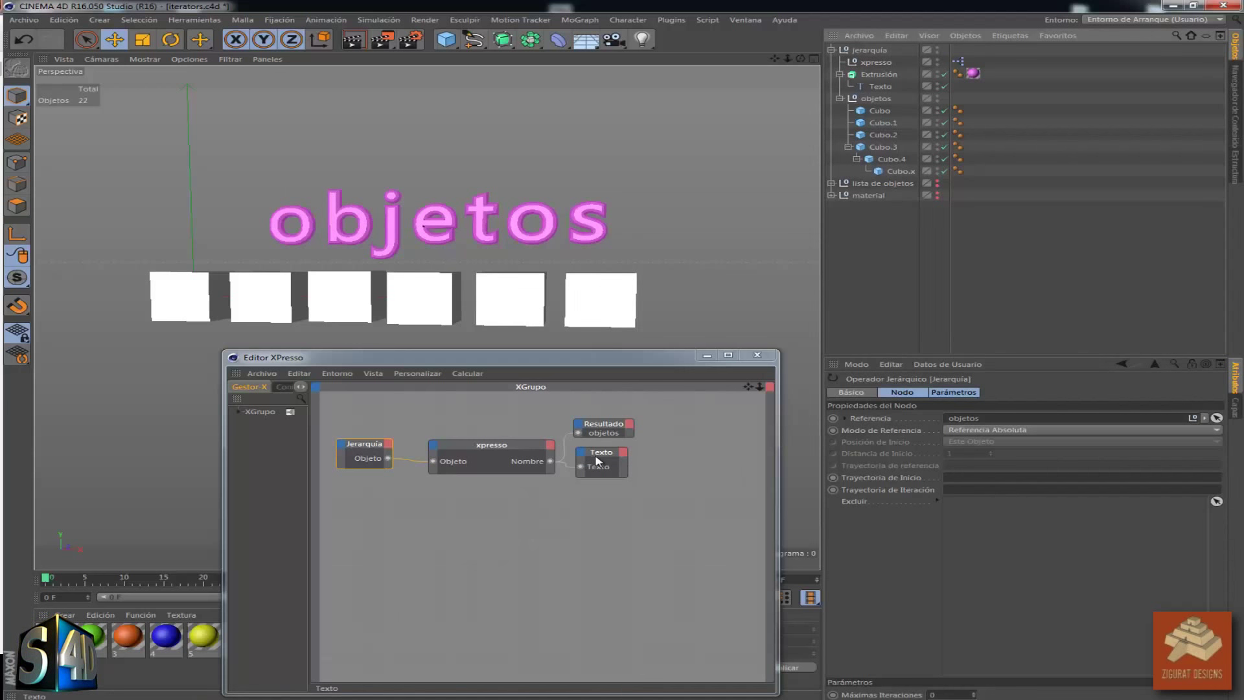
left_click_drag(598, 461, 609, 460)
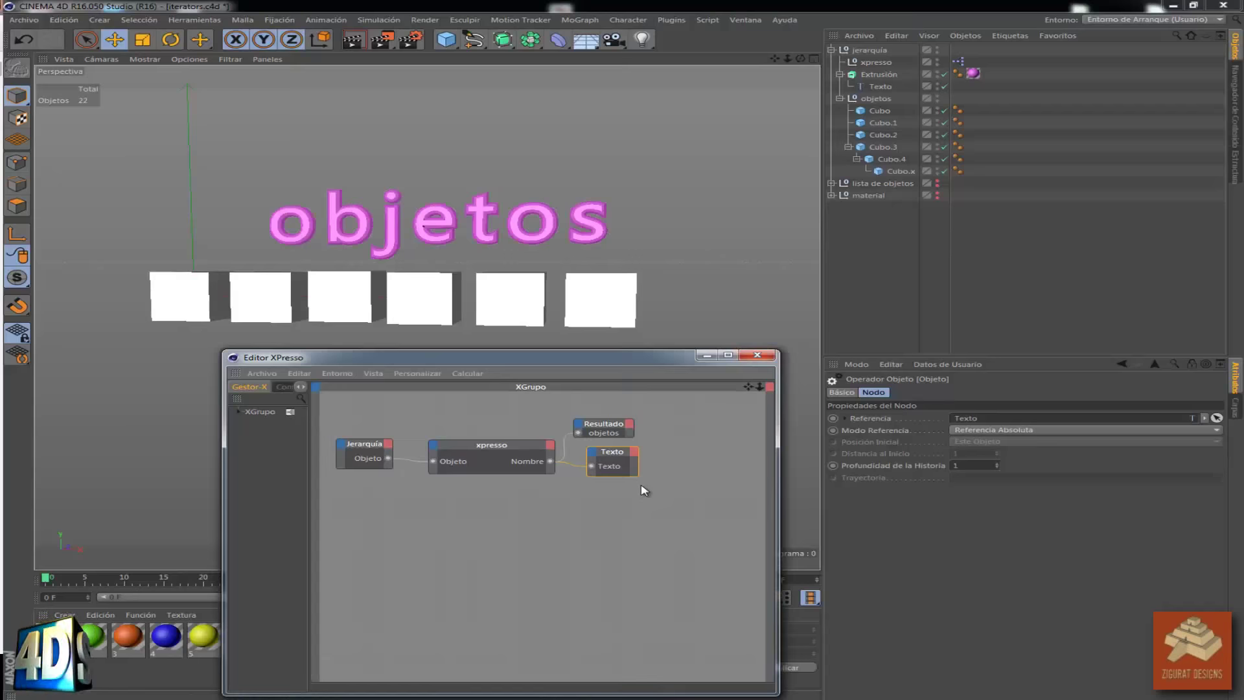
left_click_drag(614, 460, 630, 458)
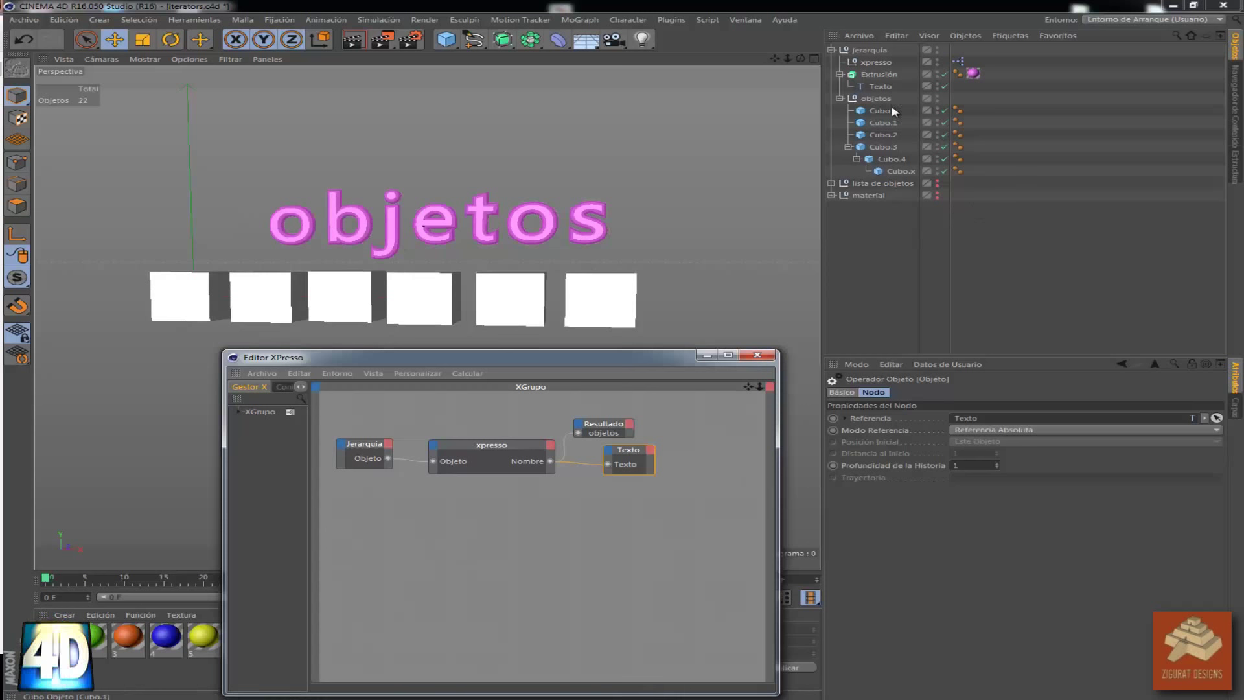
Stretch the xpresso node's bottom edge down and select Jerarquía to show its Referencia objetos settings
left_click(873, 100)
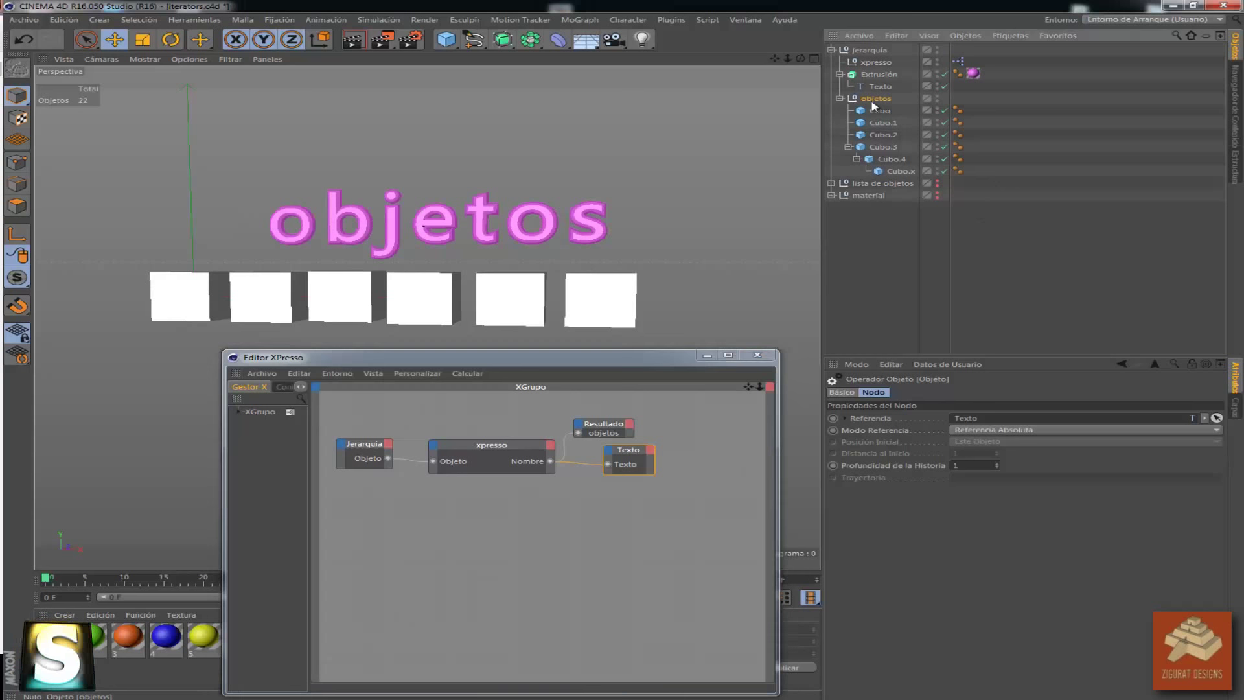
left_click(894, 258)
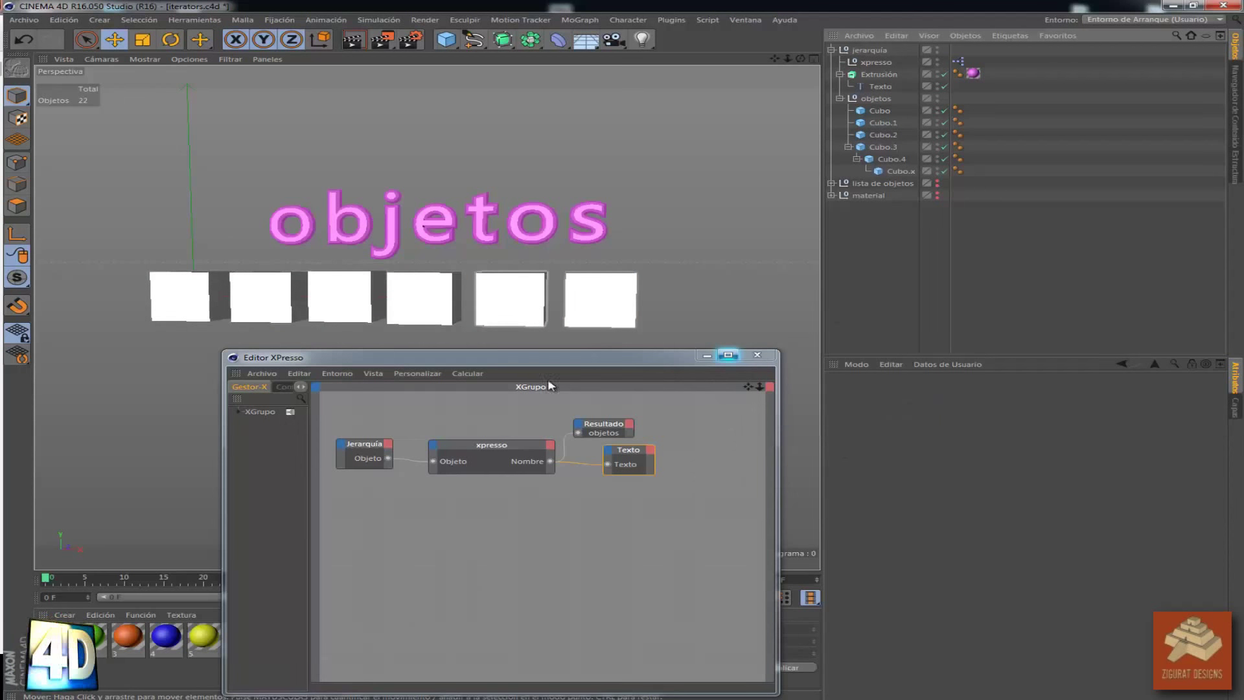
left_click(483, 480)
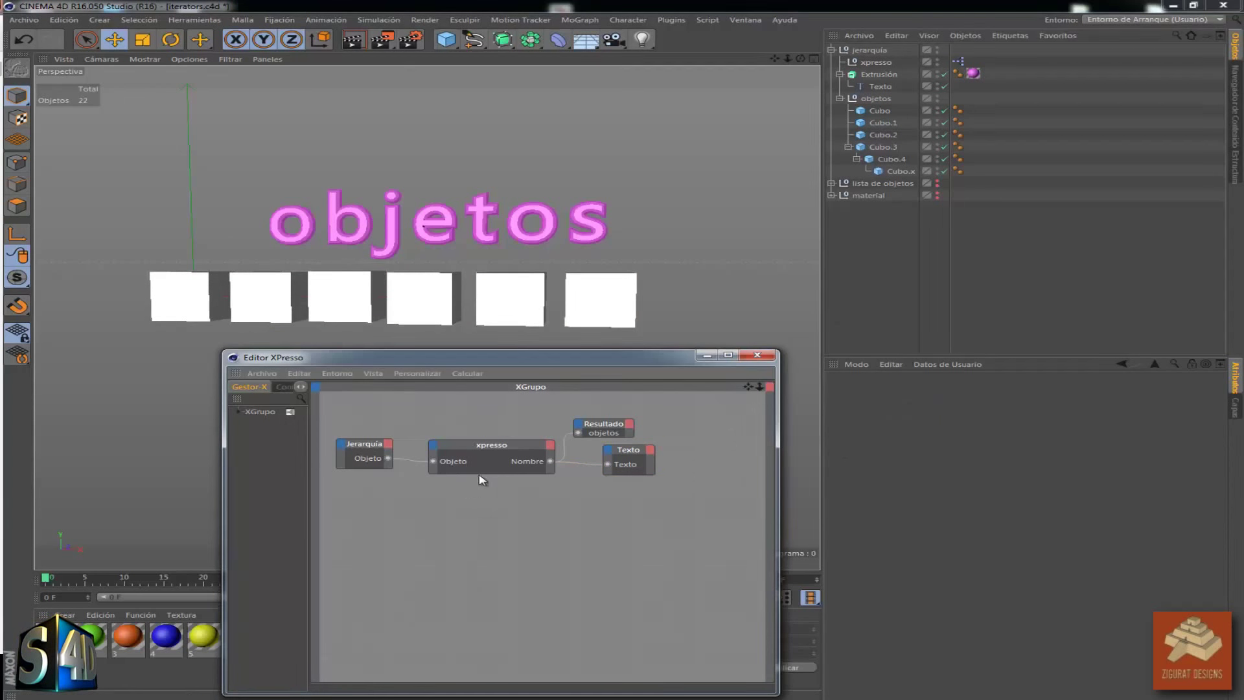
left_click_drag(491, 473, 491, 502)
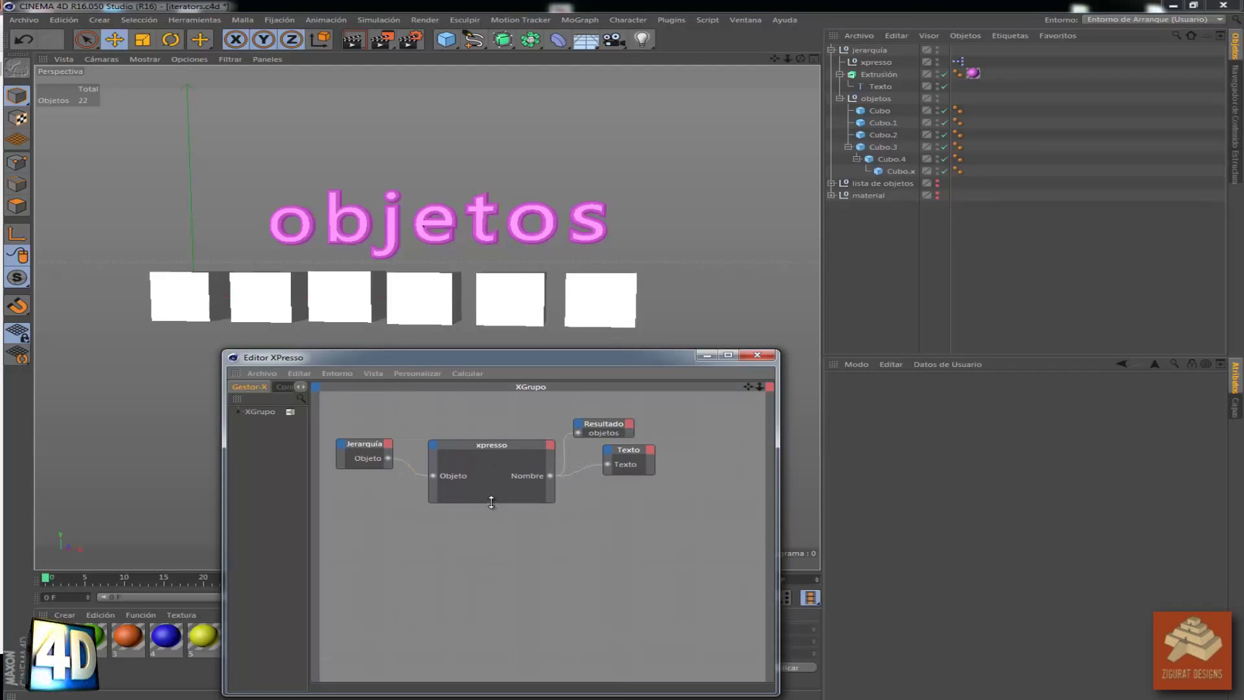
left_click(382, 459)
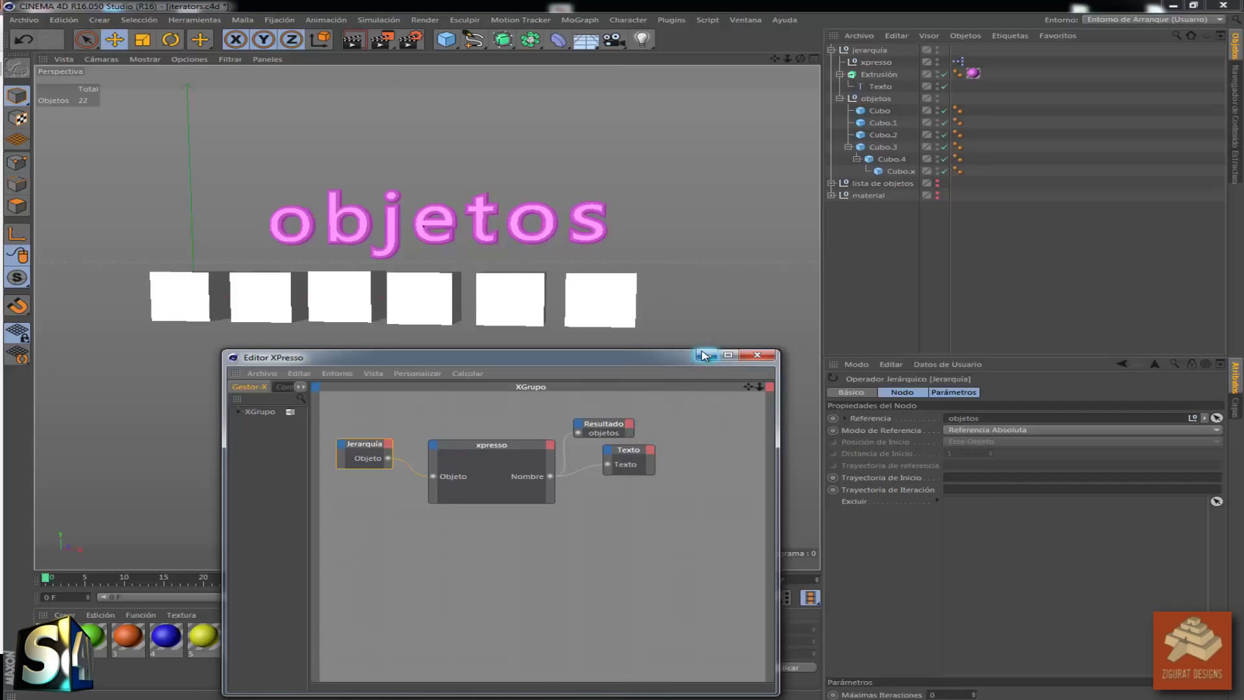
Set Jerarquía's Trayectoria de Inicio to 0 so the text reads 'Cubo'
mouse_move(671, 359)
left_mouse_down()
mouse_move(506, 465)
mouse_move(529, 471)
left_mouse_up()
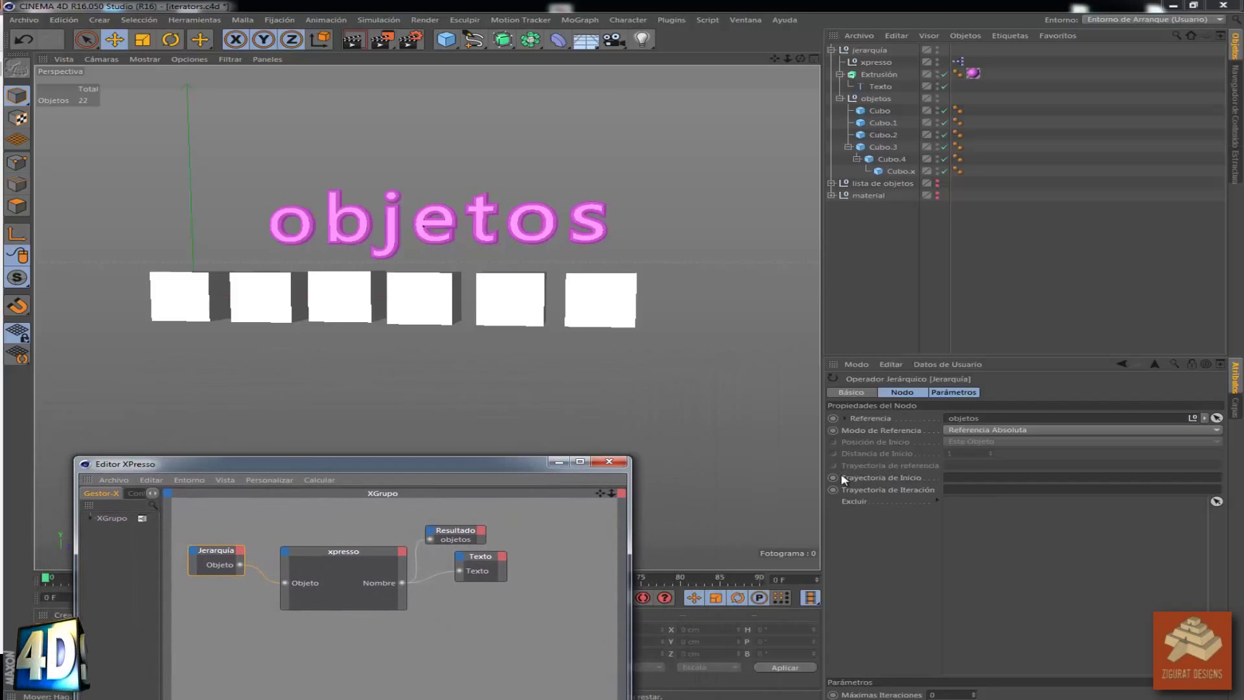
left_click(996, 476)
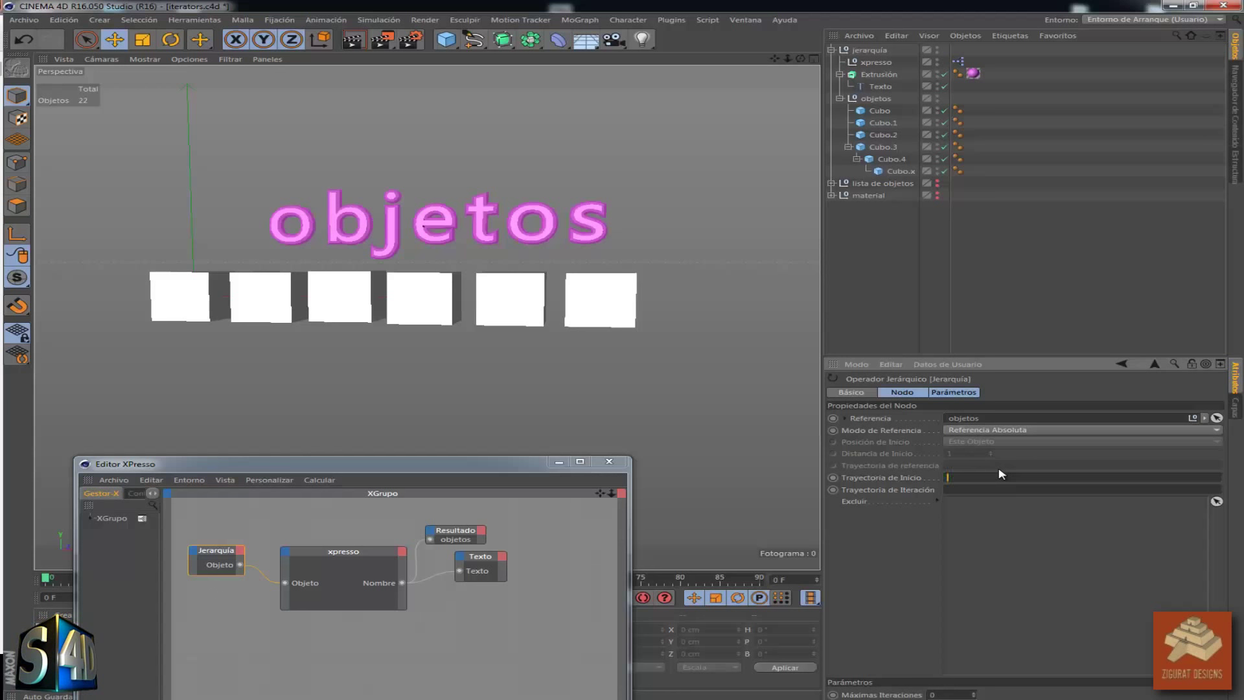
left_click(991, 478)
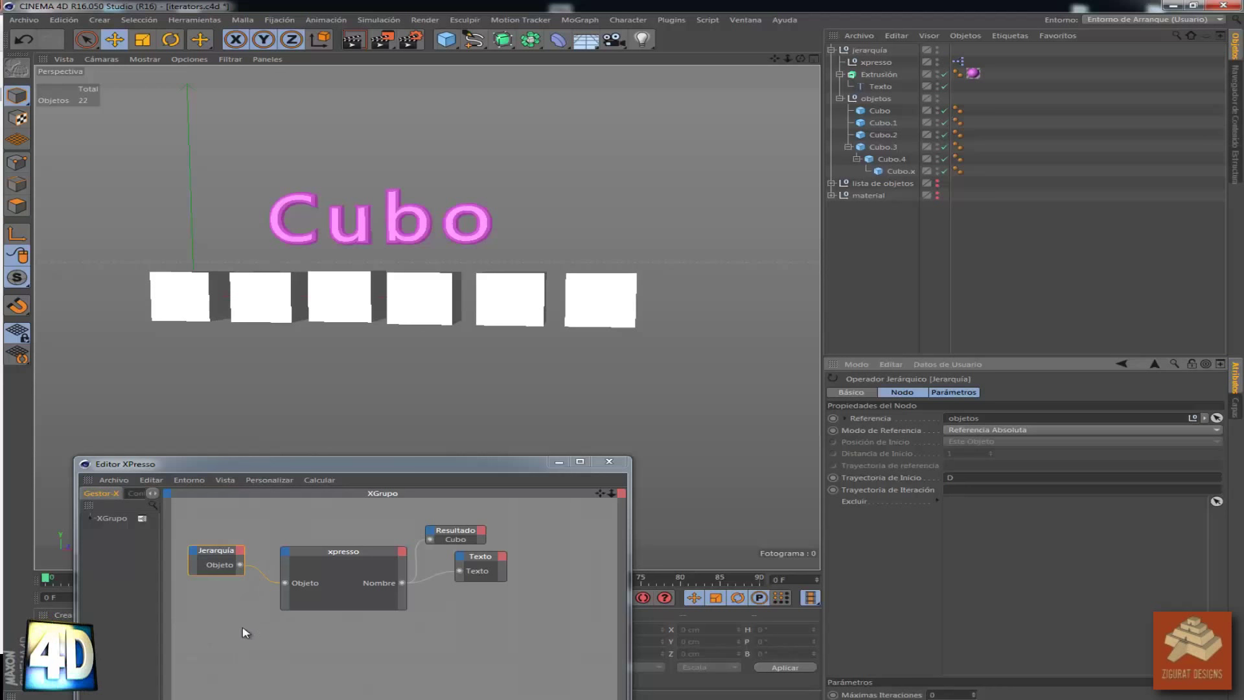
Add a Coordenadas > Posición . Y input port to the xpresso node
left_click(287, 557)
mouse_move(318, 572)
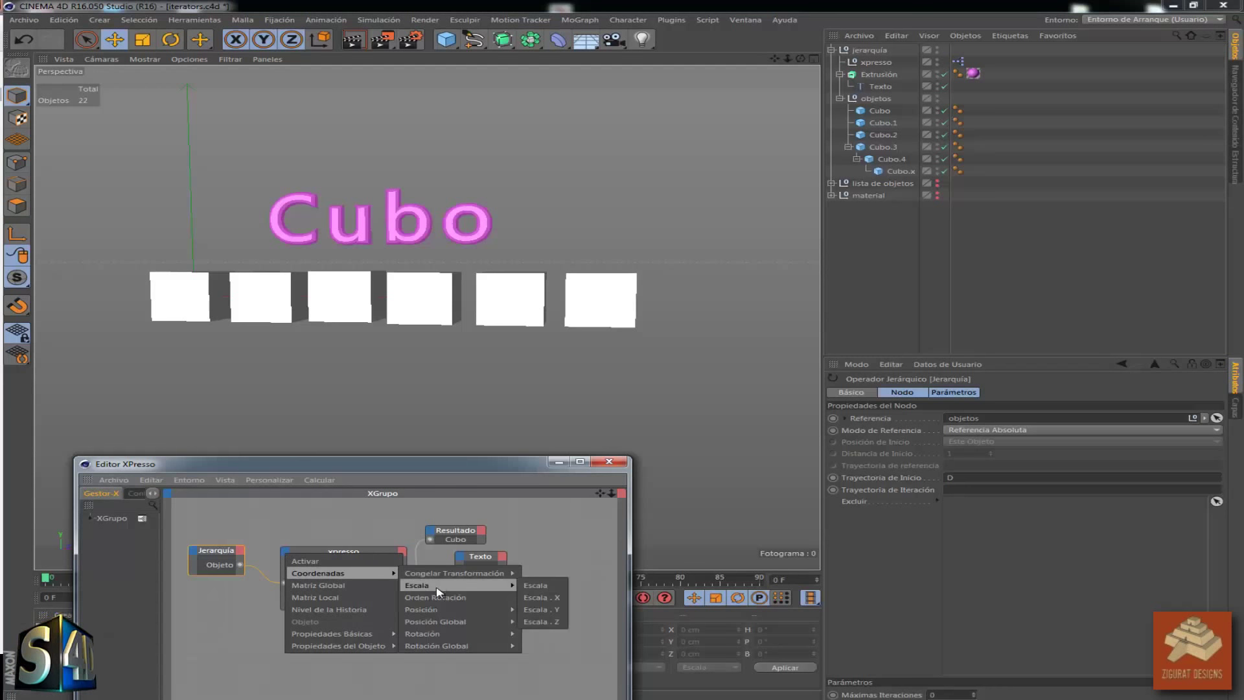
mouse_move(447, 609)
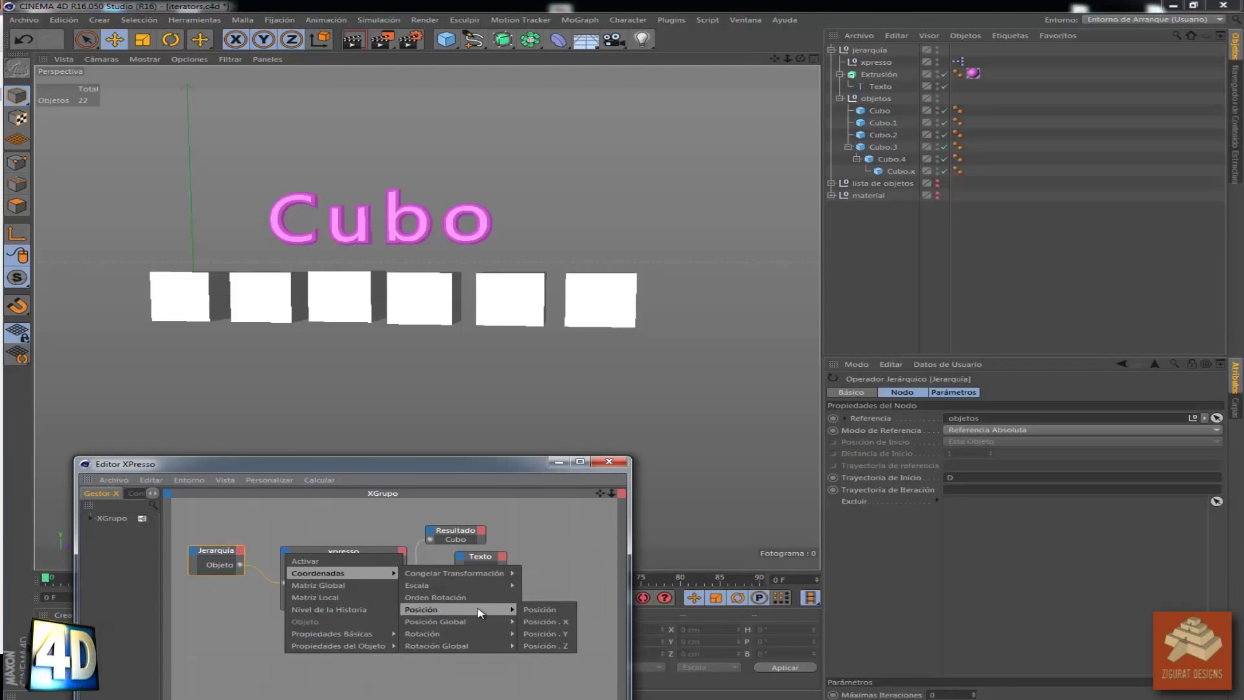
left_click(542, 634)
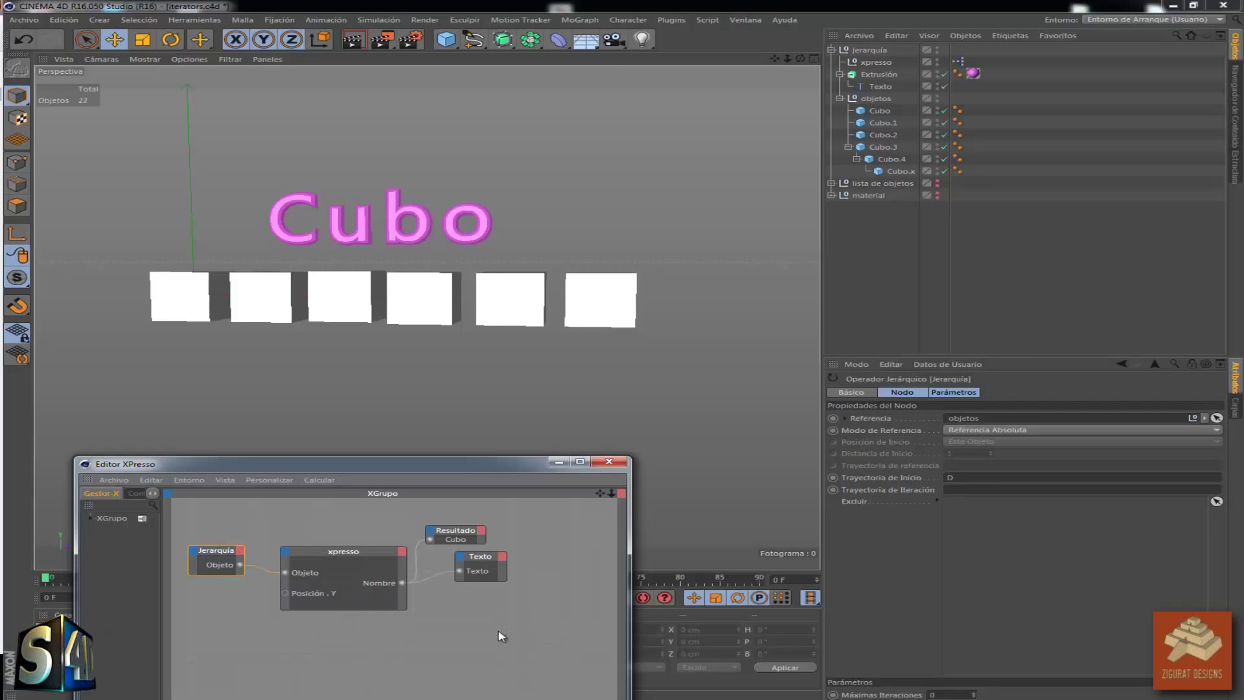
left_click(204, 636)
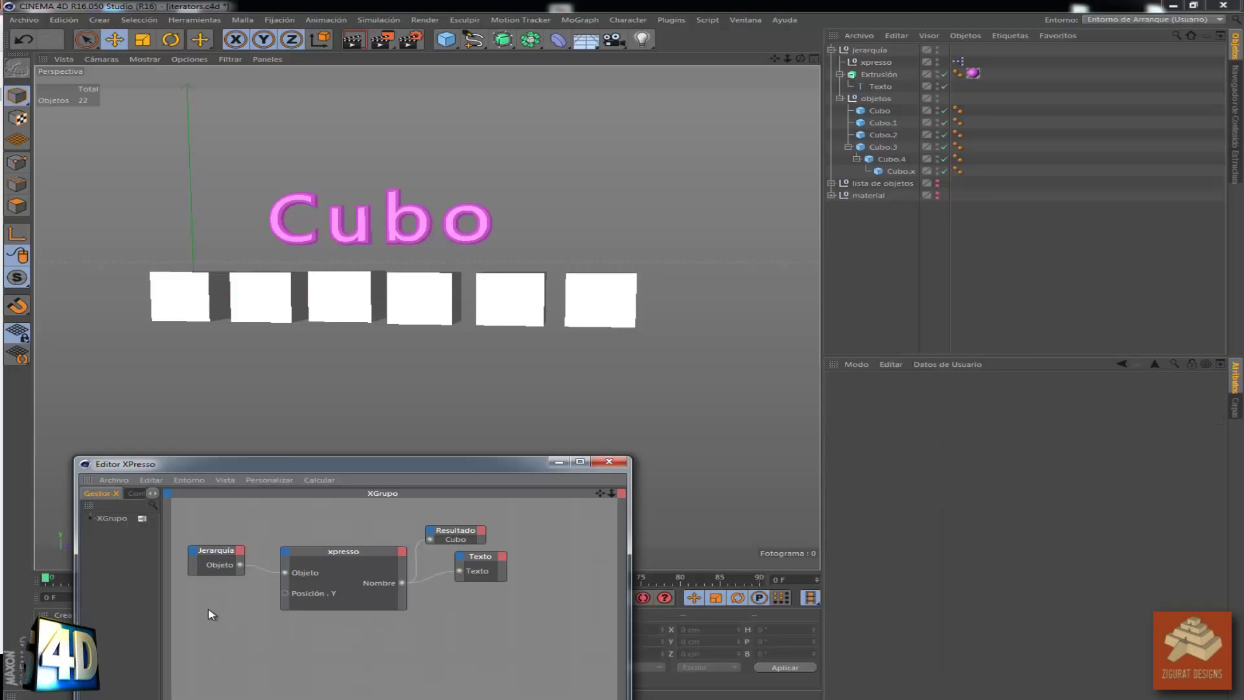
Add a Real-type Constante node with value 0 via Nuevo Nodo > XPresso > General
right_click(196, 620)
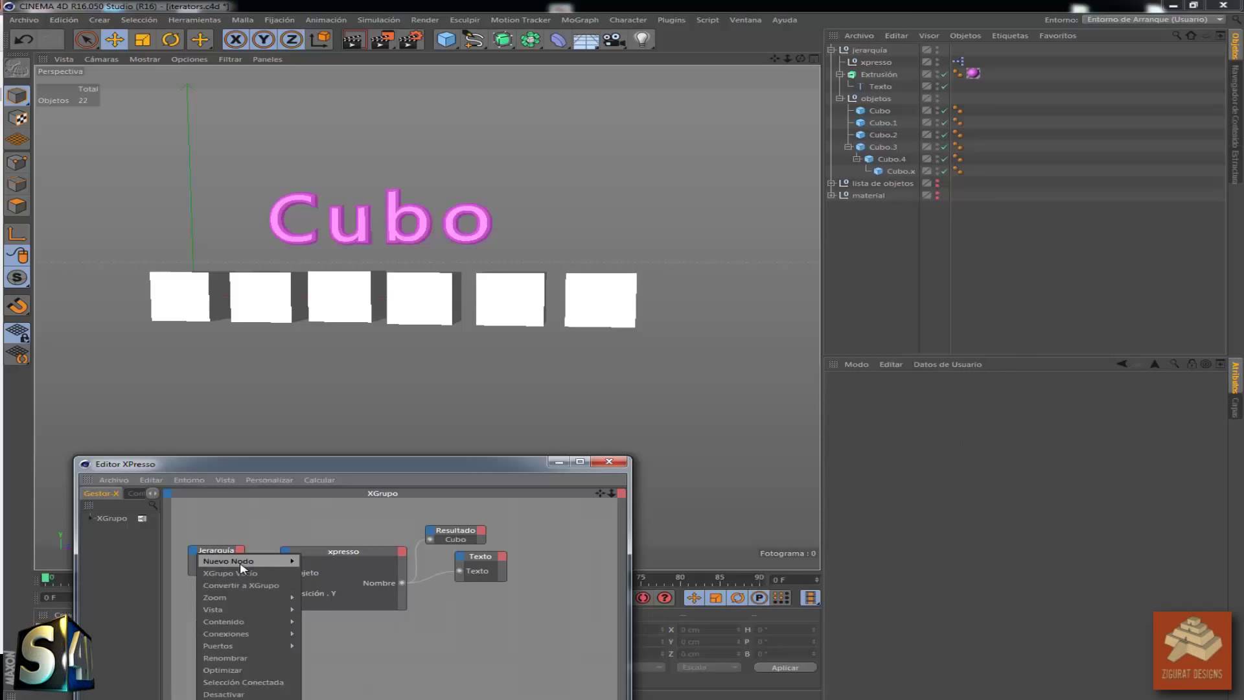
mouse_move(418, 561)
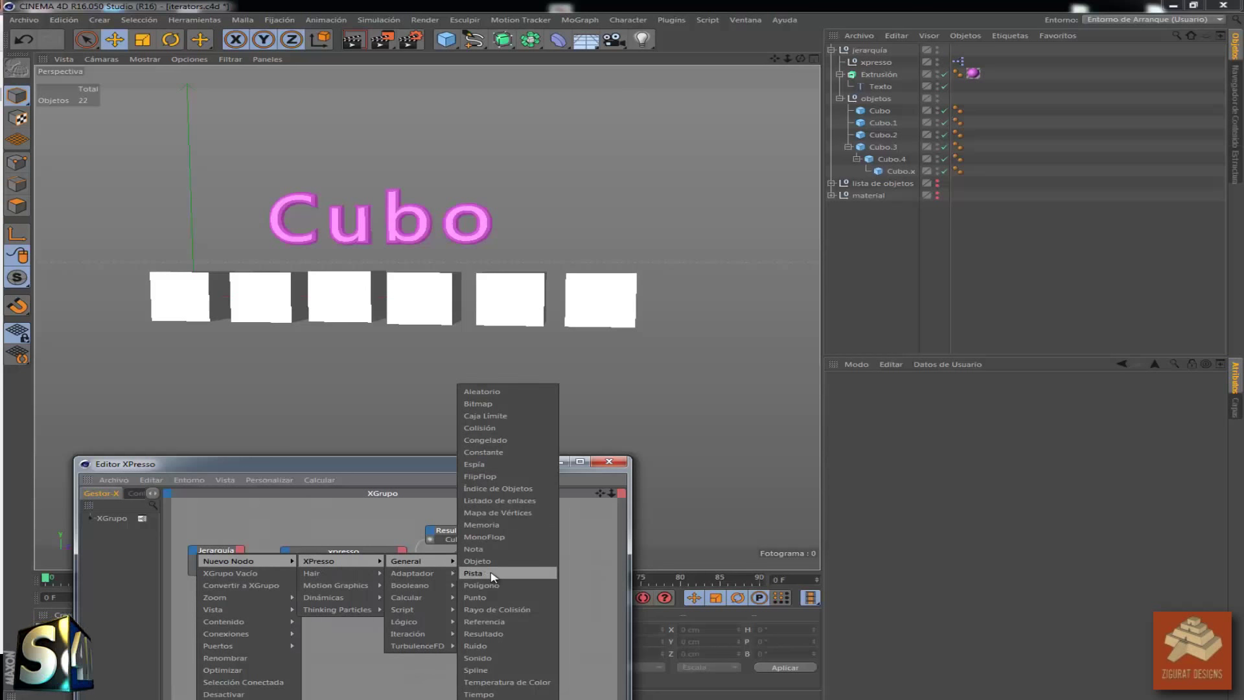
left_click(500, 453)
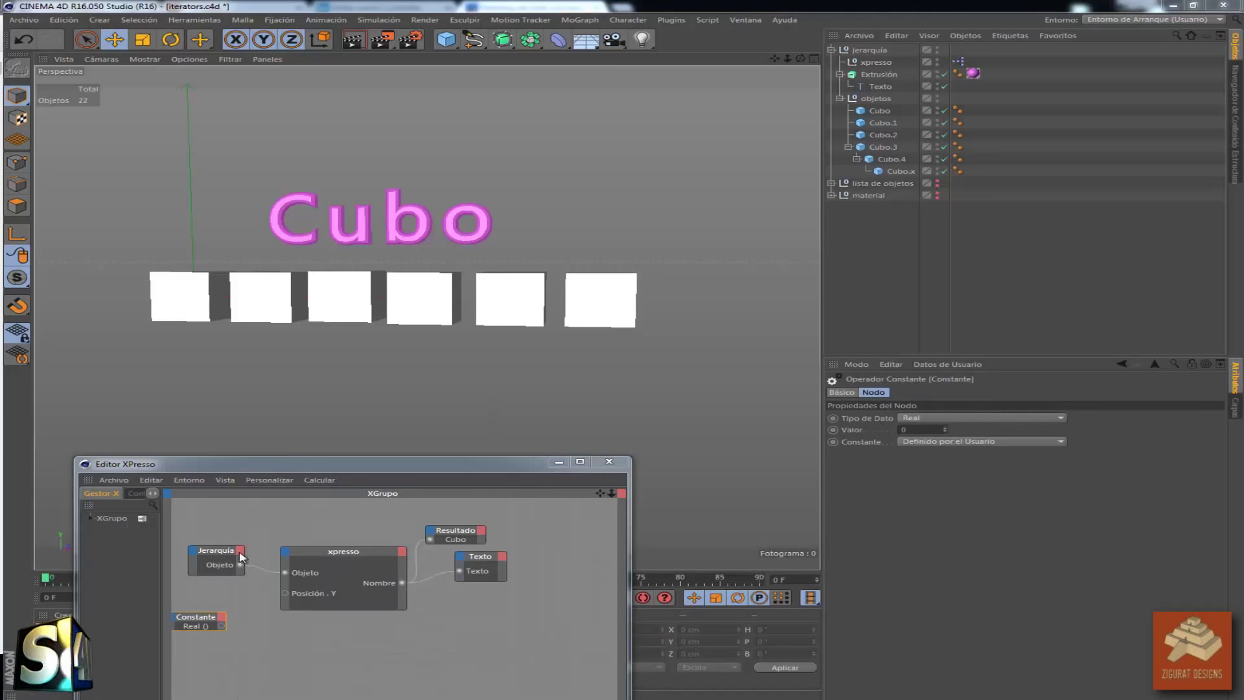
left_click(256, 628)
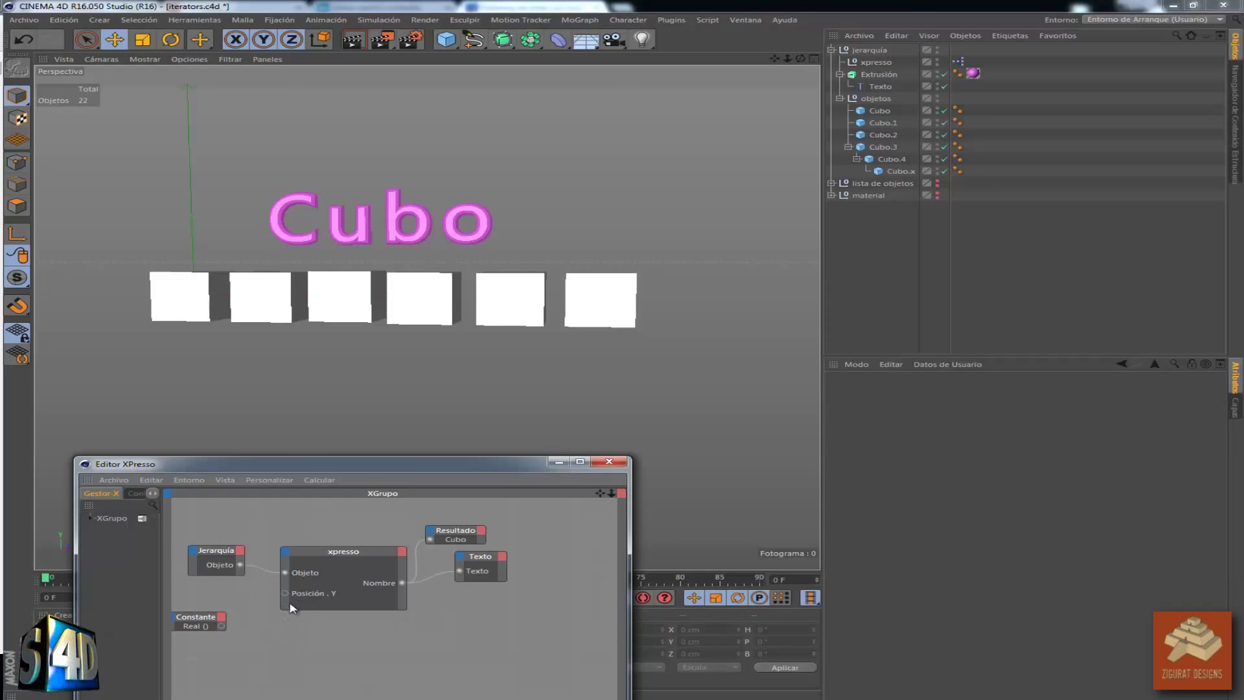
Wire the Constante into xpresso's Posición . Y and try a value of -27
left_click_drag(224, 625, 286, 593)
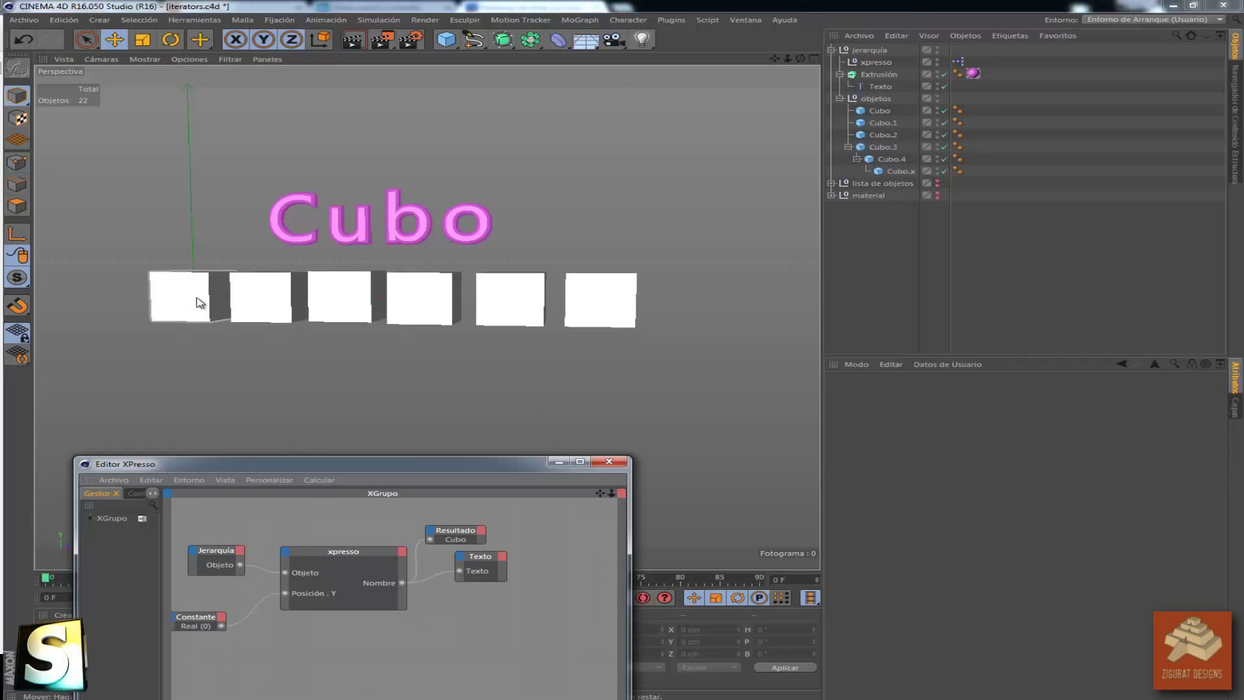
left_click(194, 618)
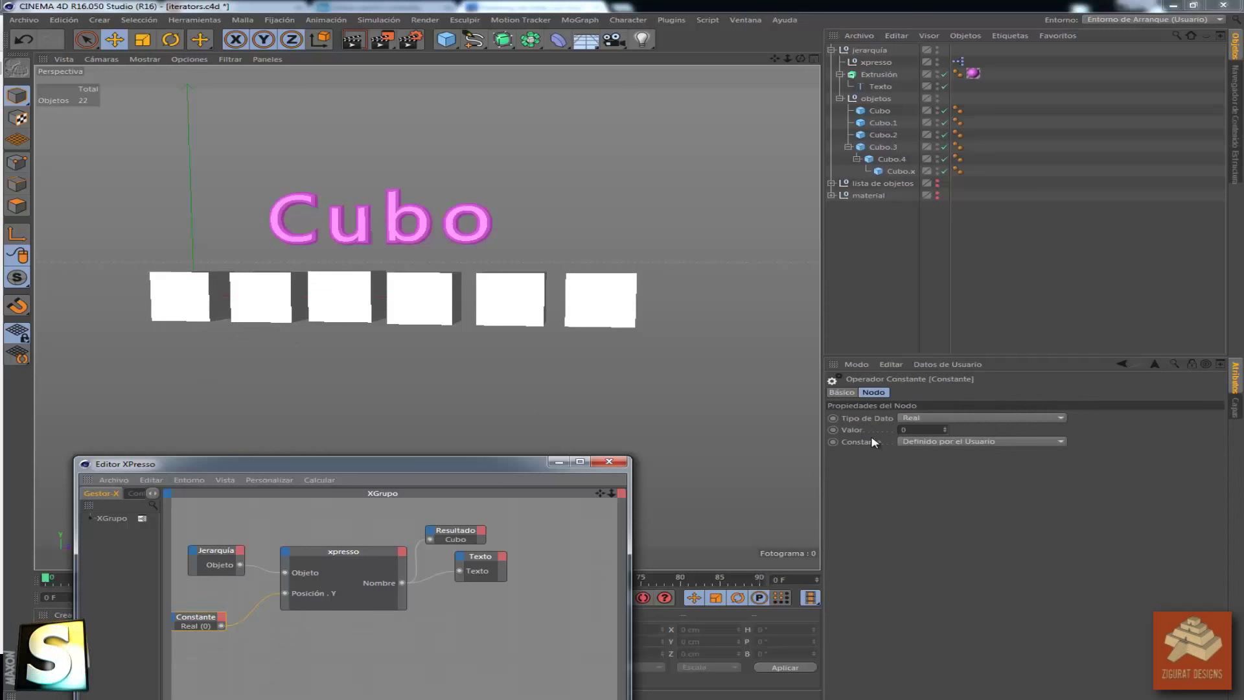
left_click(945, 432)
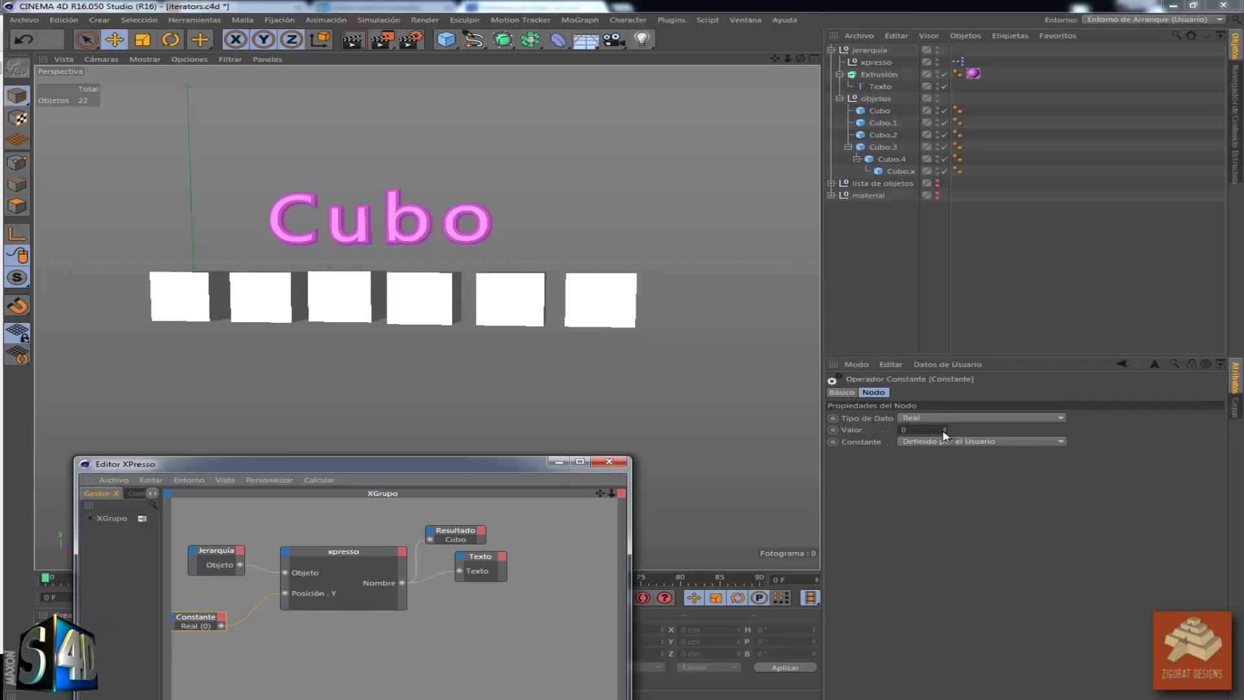
type("107")
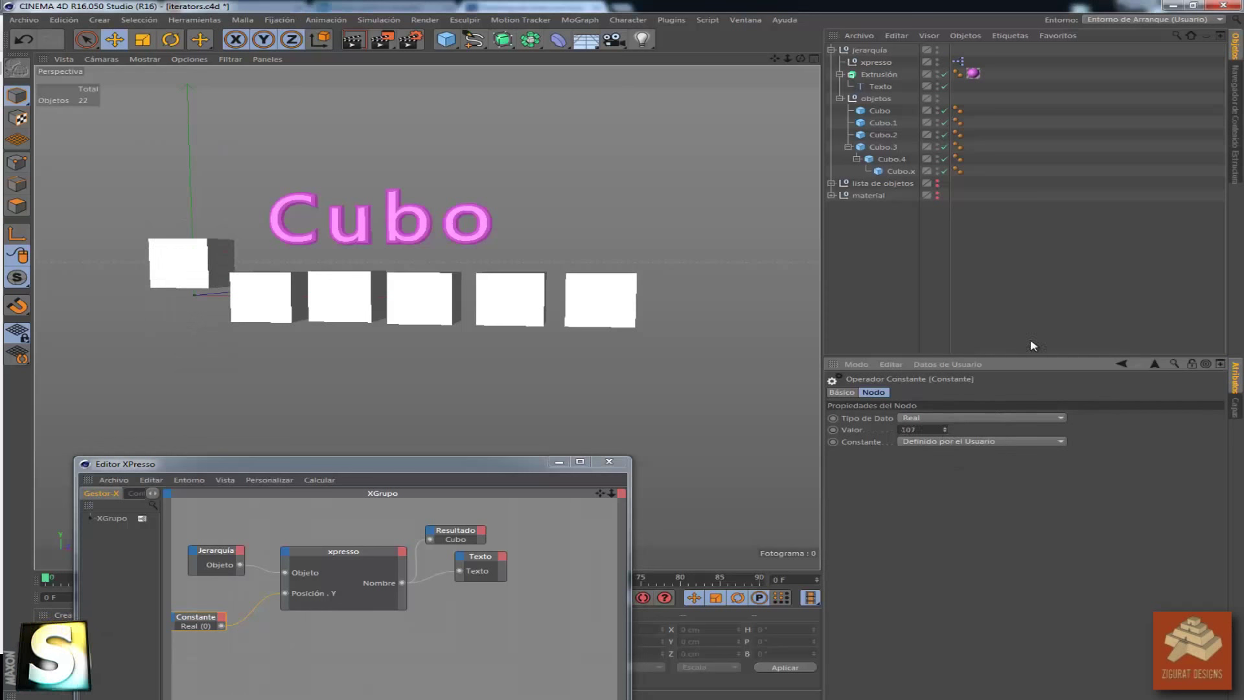
key("Return")
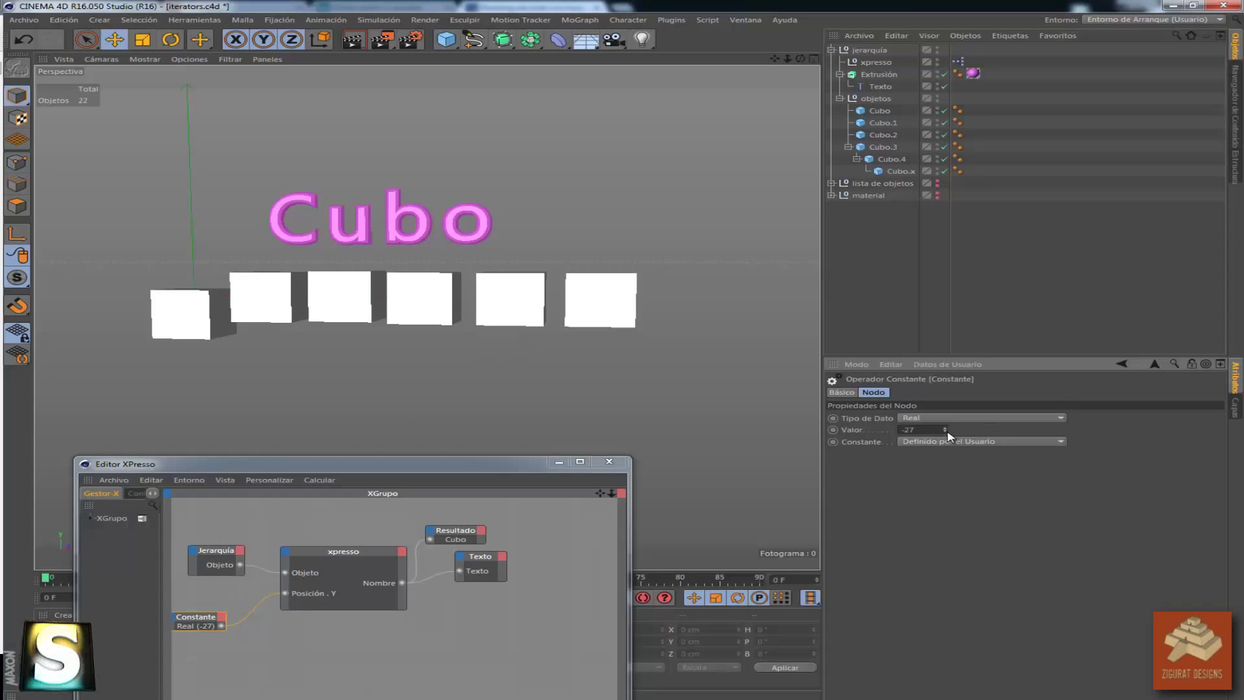
Set the Constante value back to 0 so the cubes sit level
left_click_drag(946, 430, 995, 418)
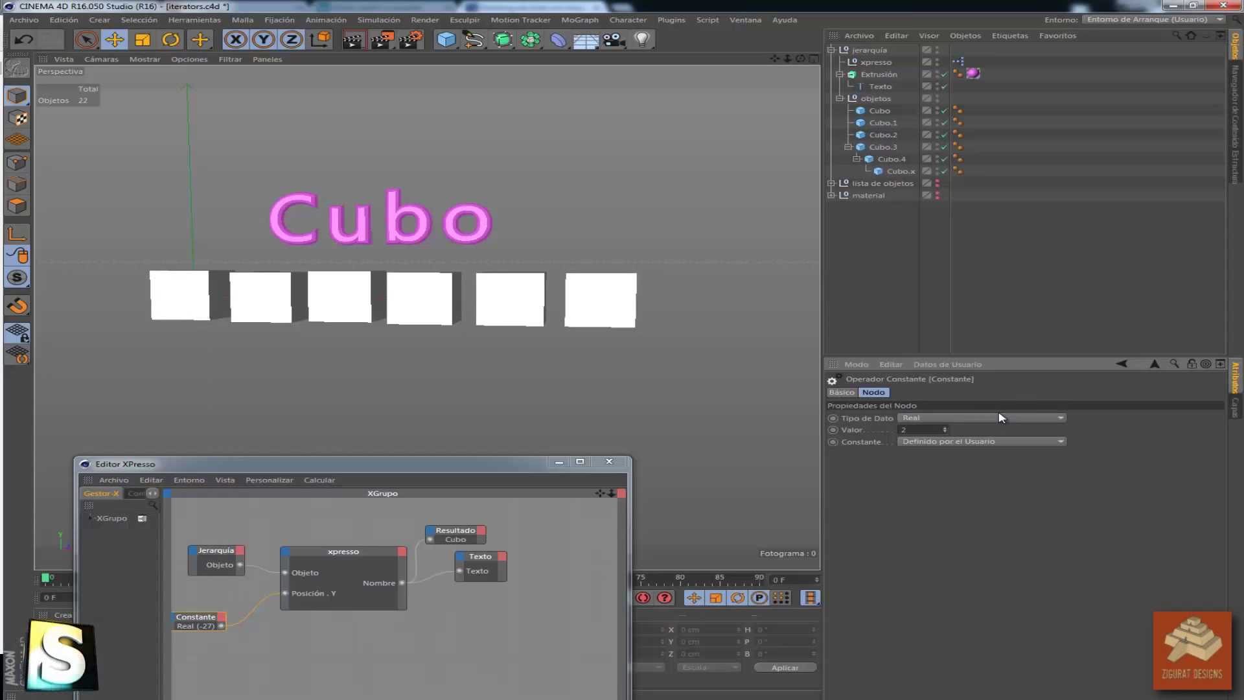
left_click(944, 427)
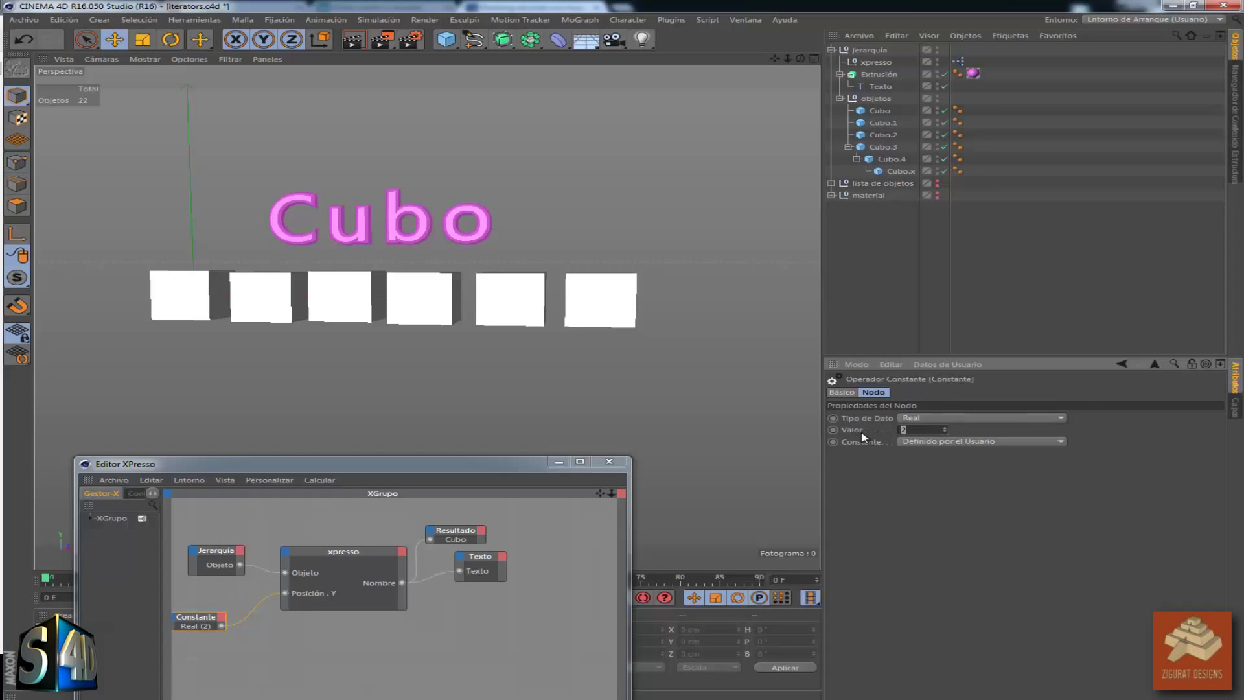
type("0")
key("Return")
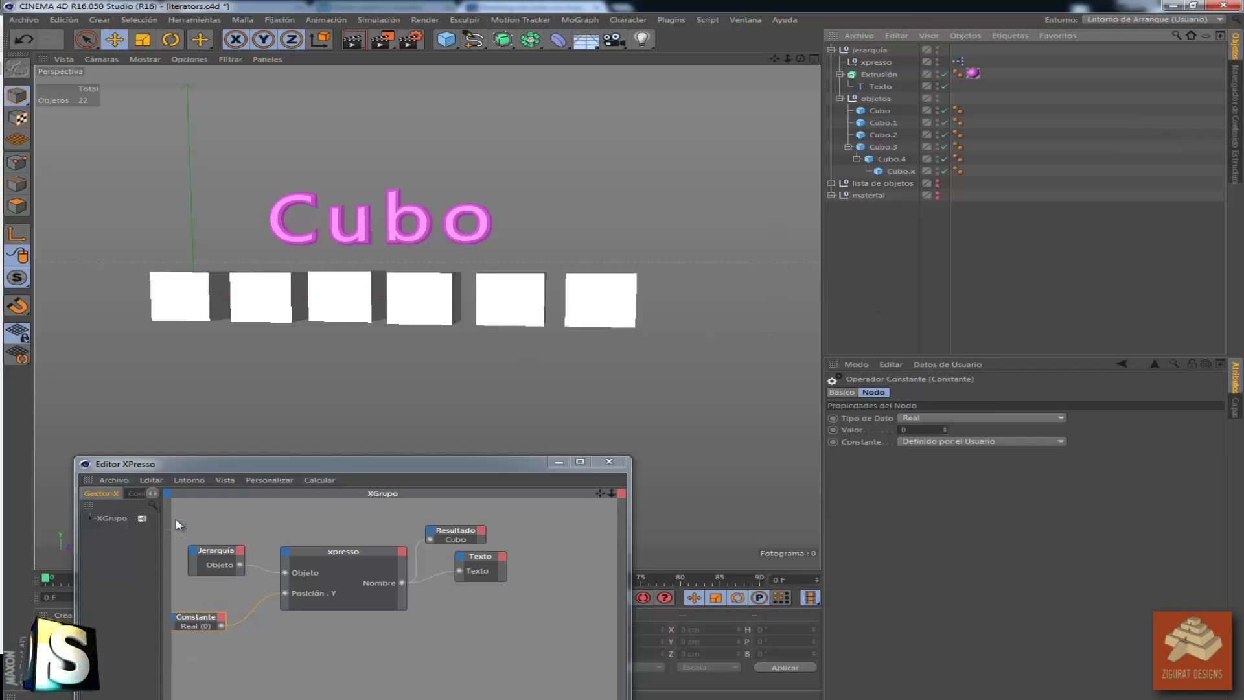
Clear Jerarquía's Trayectoria de Inicio and set the Constante value to -9
left_click(218, 559)
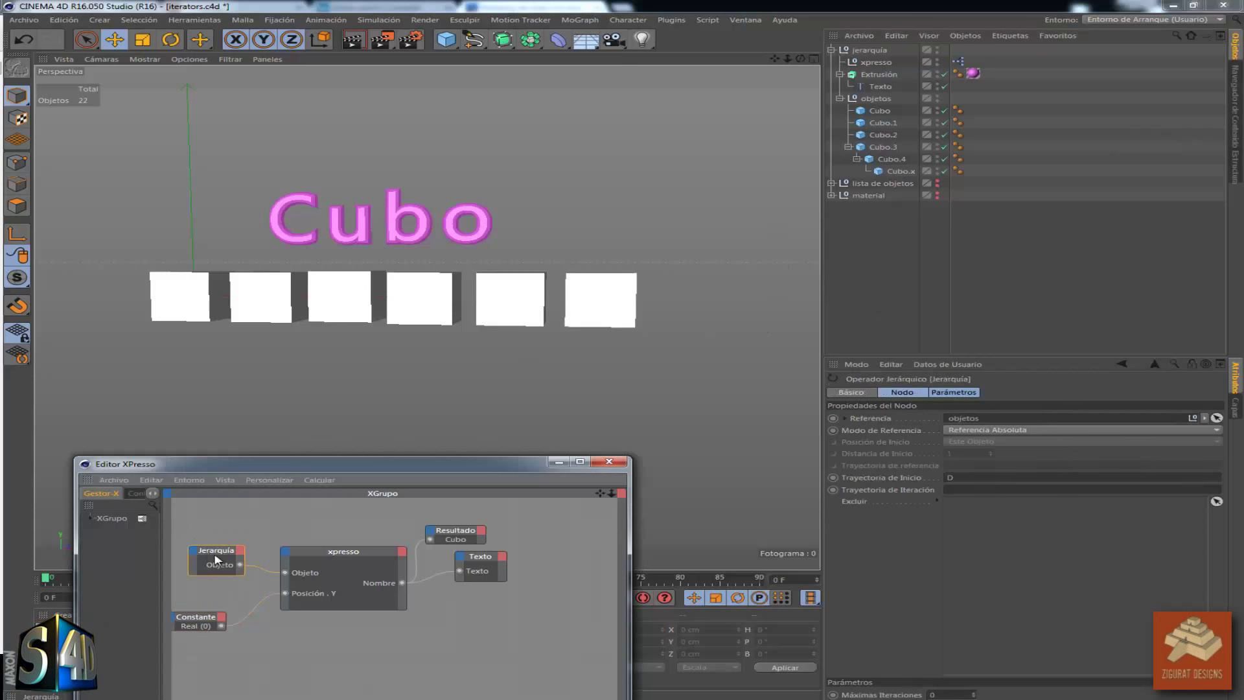
left_click(977, 478)
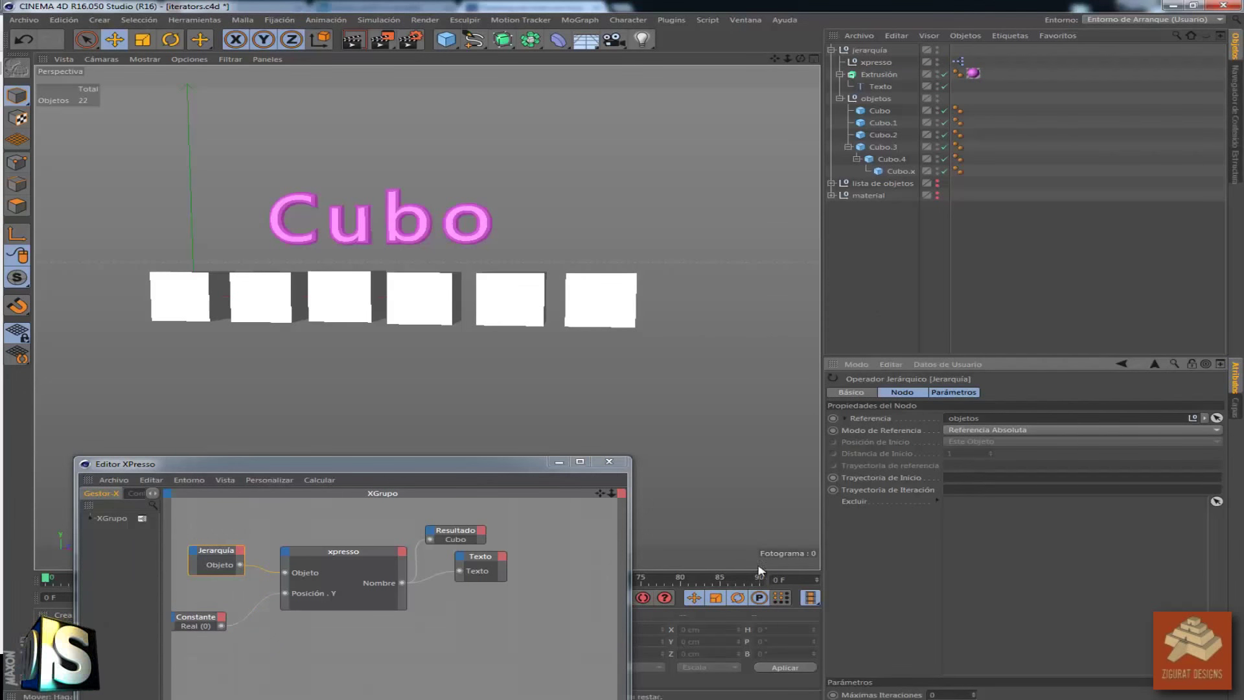
key("Return")
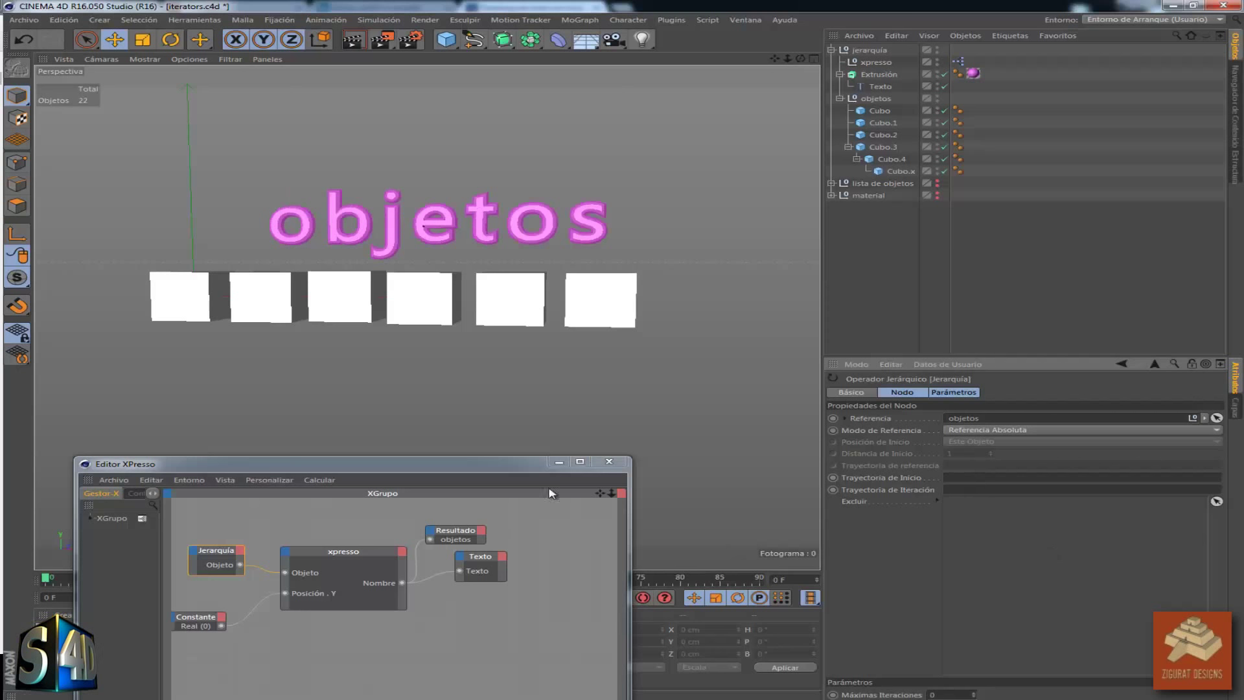
left_click(197, 617)
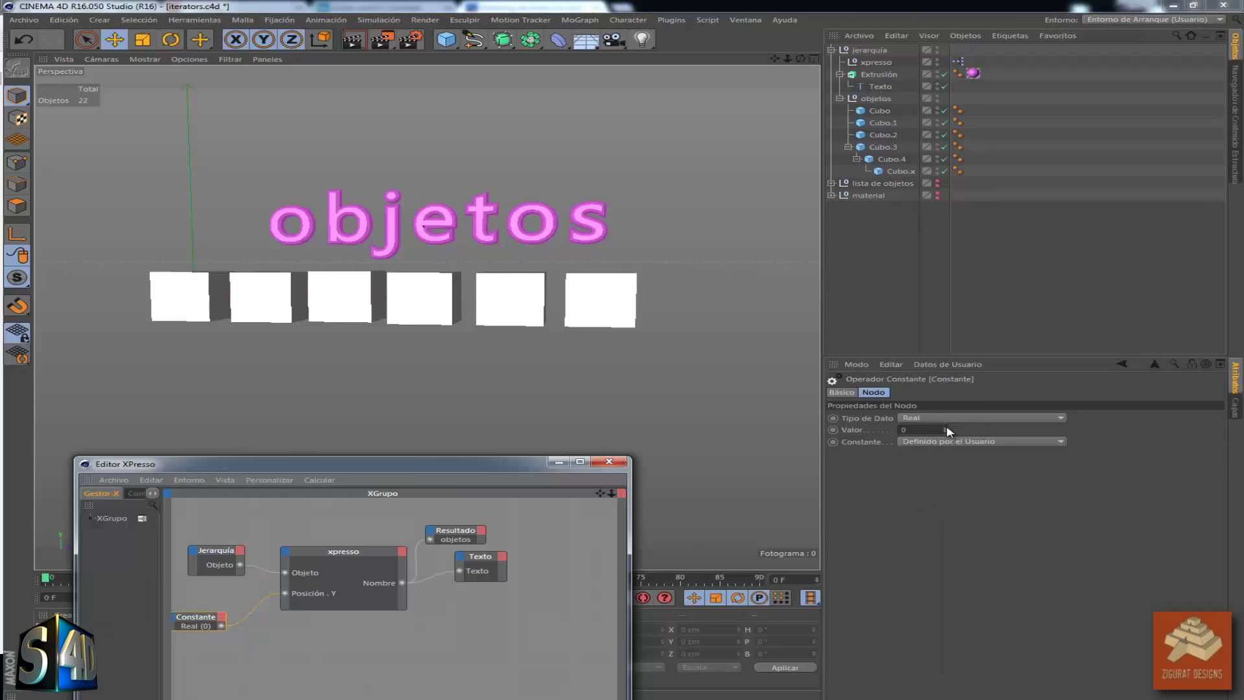
left_click_drag(945, 429, 975, 439)
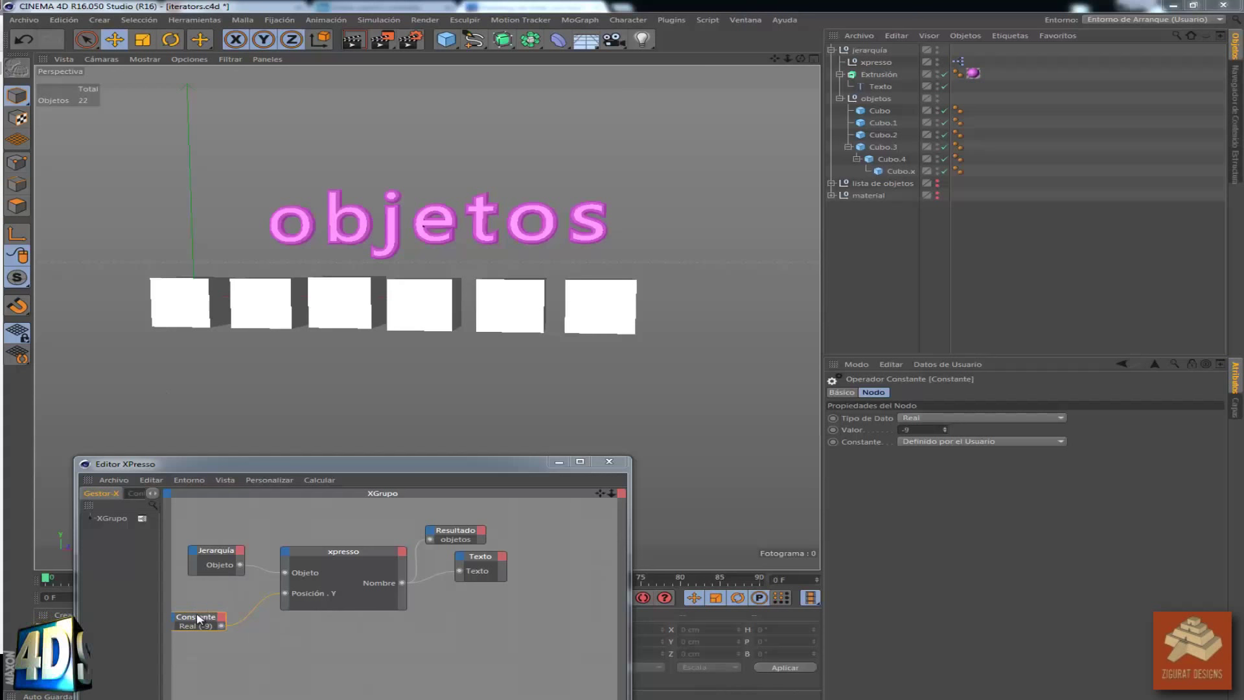
Set Jerarquía's start path to 0 so the label reads Cubo
left_click(223, 563)
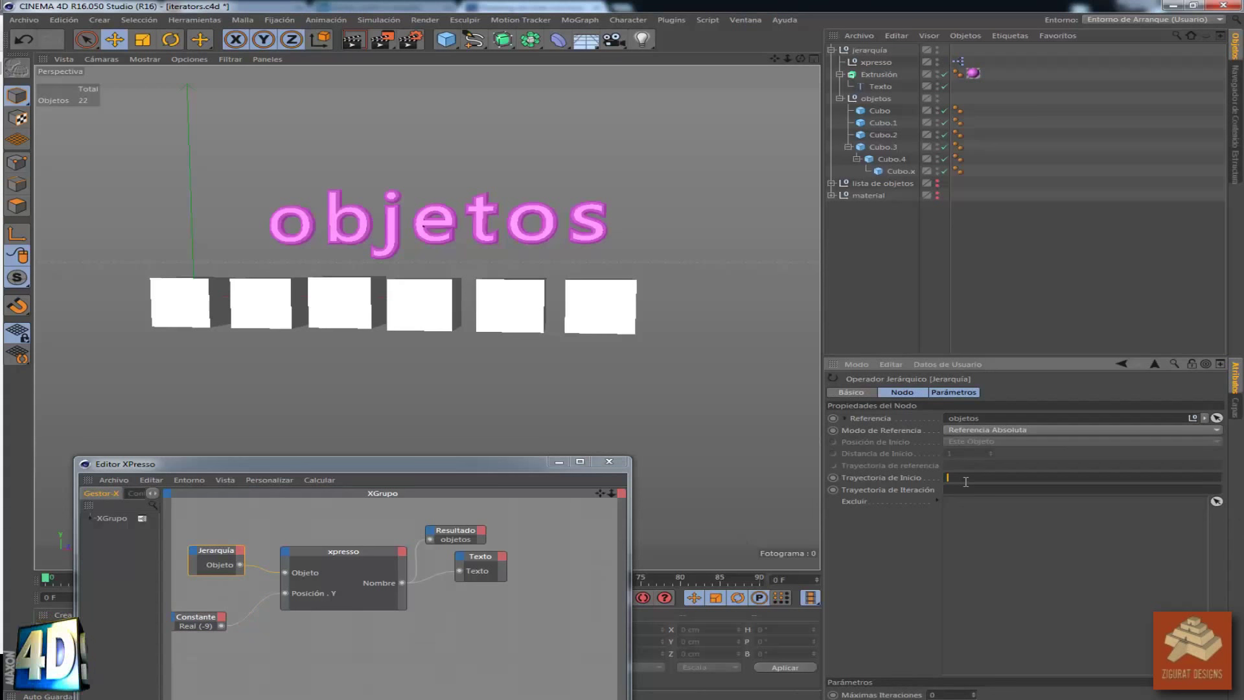
type("0")
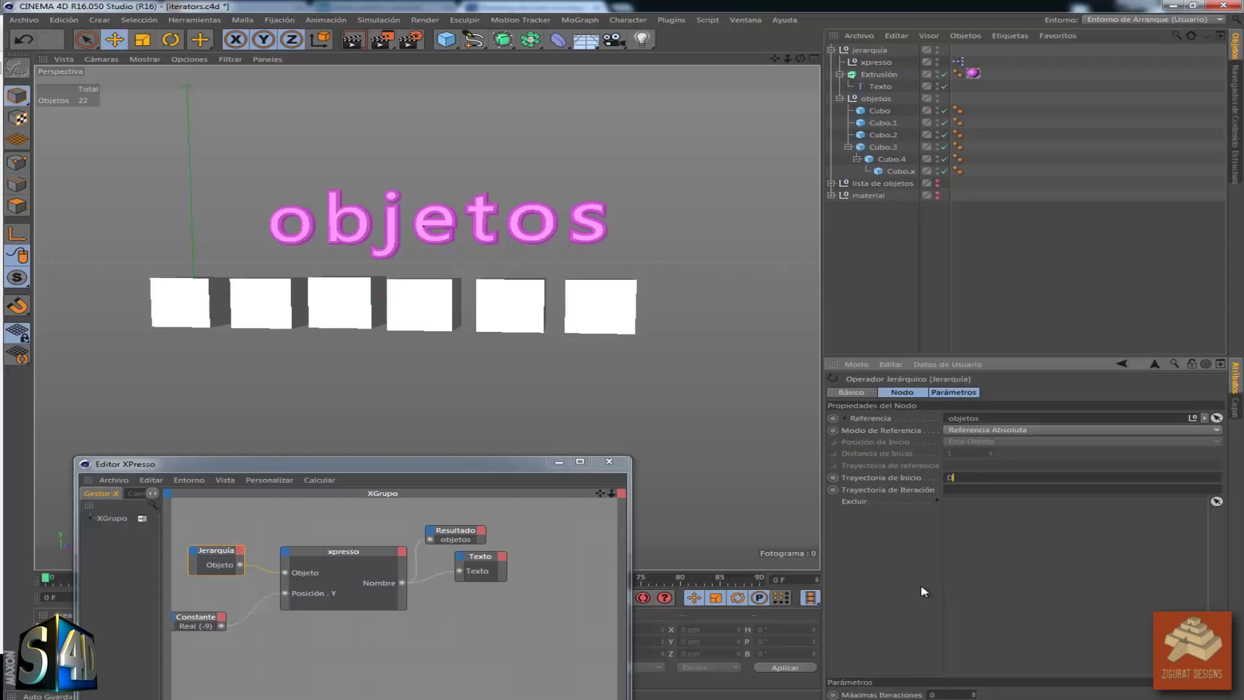
key("Return")
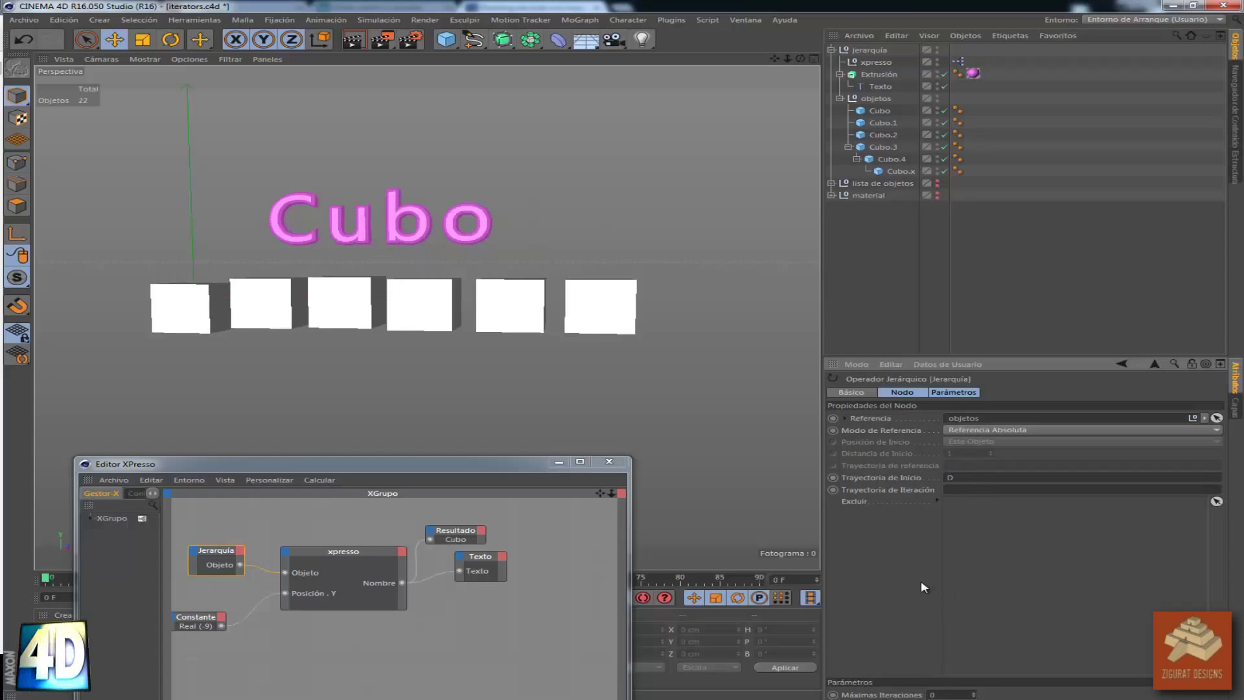
left_click(966, 477)
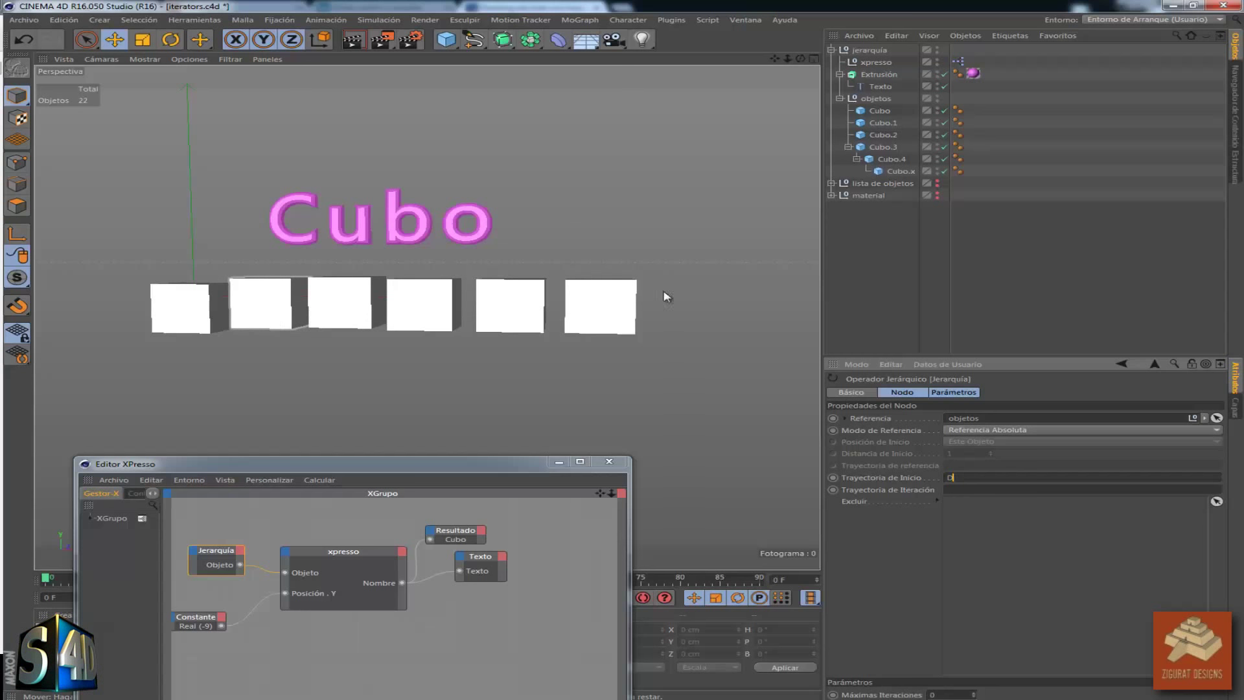
Inspect Cubo and Cubo.1, then drag the Constante value from -9 to -4
left_click(881, 111)
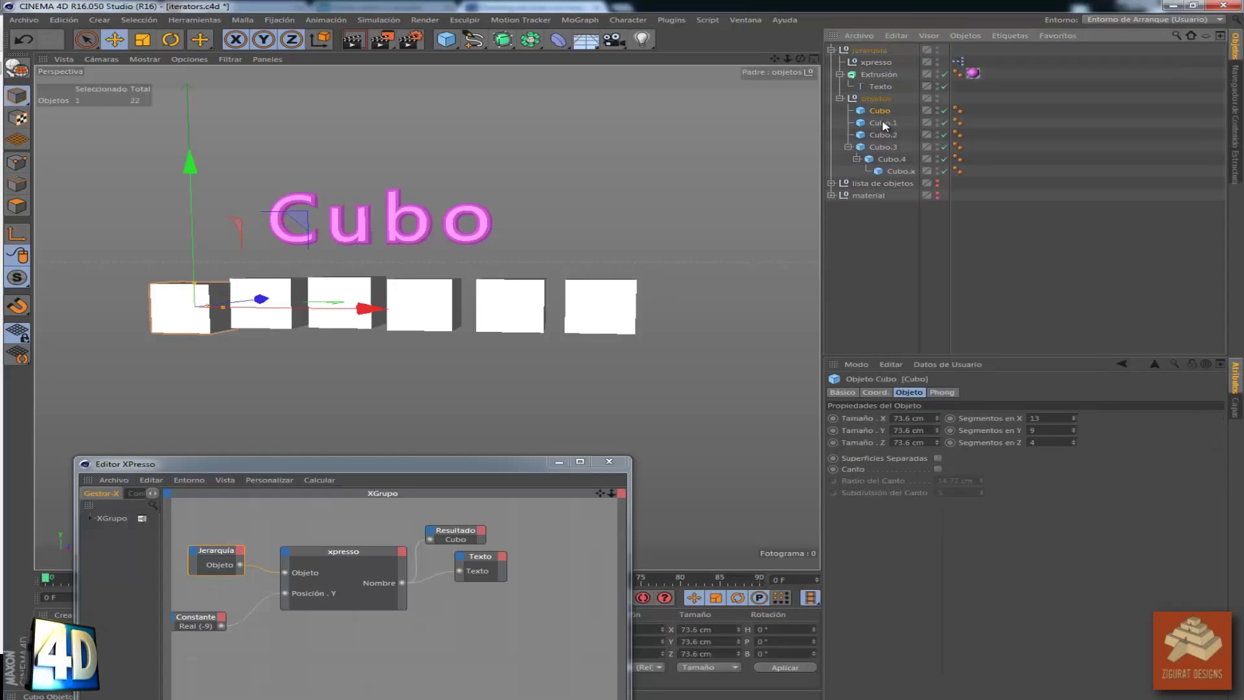
left_click(882, 123)
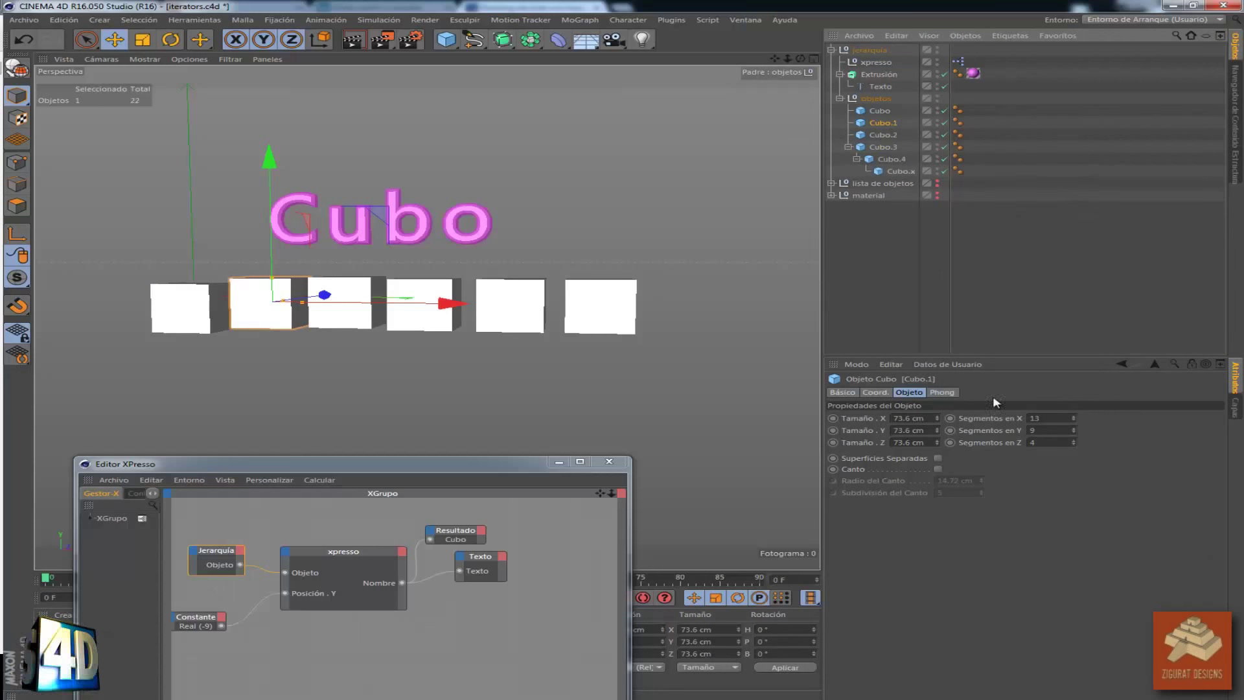
left_click(205, 621)
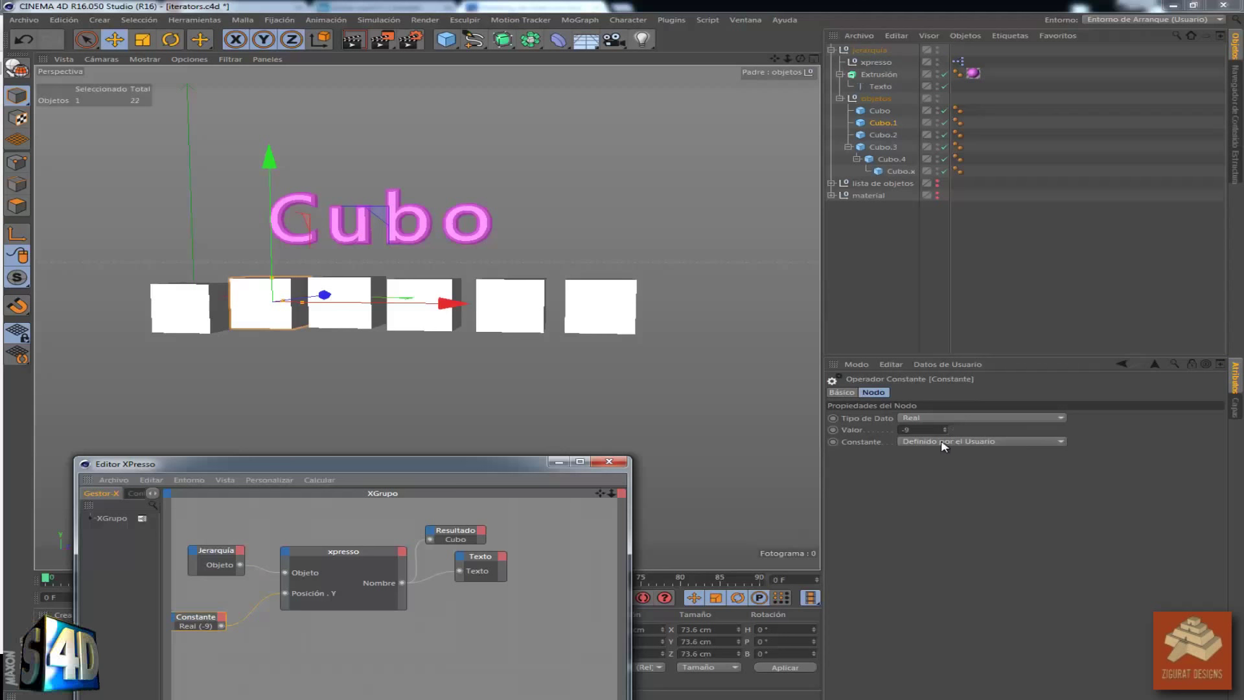
left_click_drag(945, 430, 979, 435)
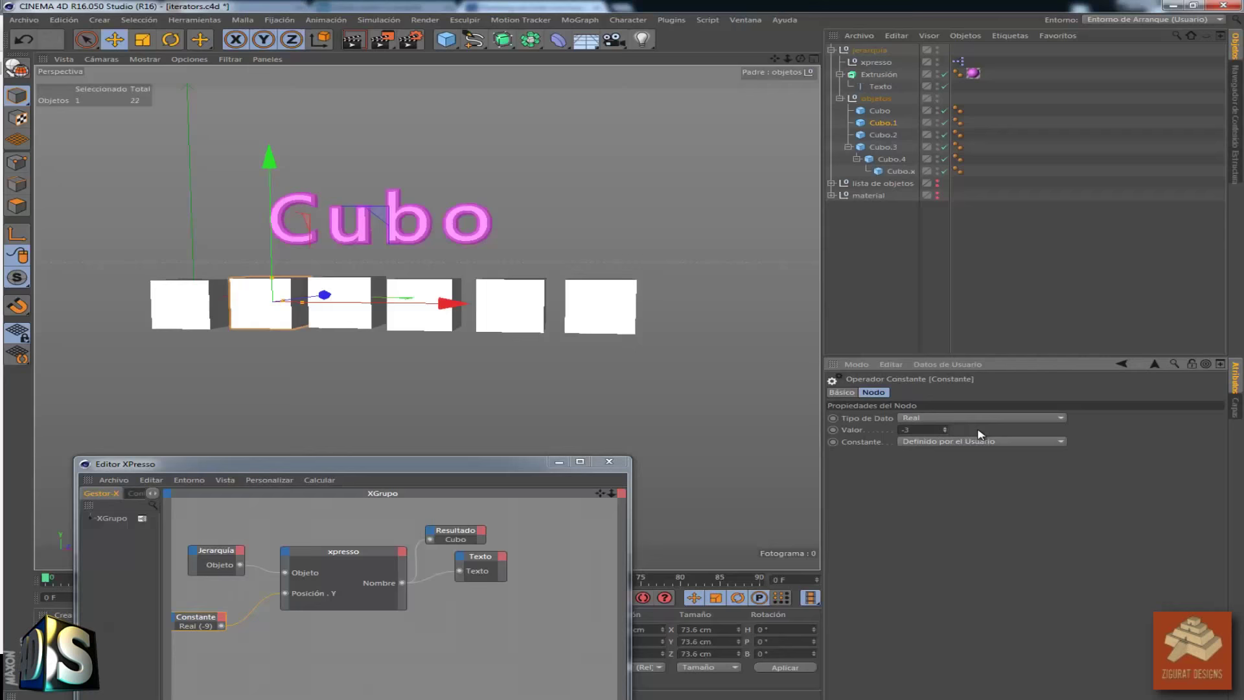
left_click(240, 572)
left_click(228, 561)
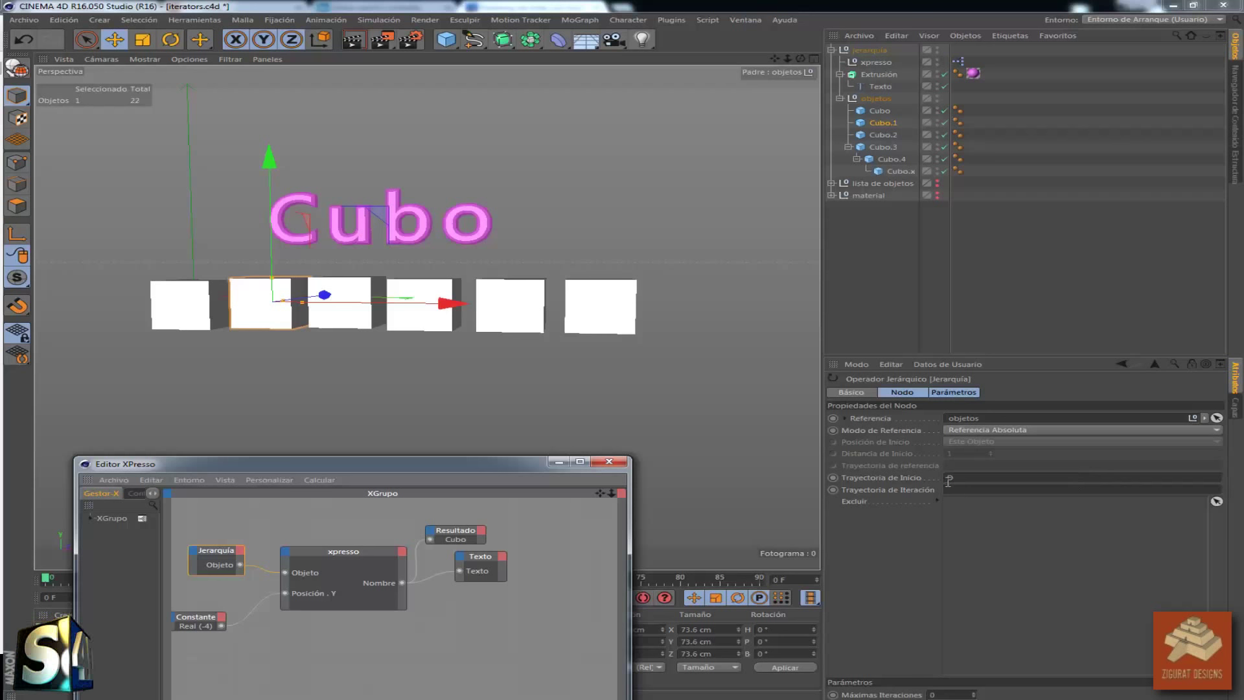
Append N to the start path so the label reads Cubo.1, and set Constante to -27
left_click(979, 481)
type("N")
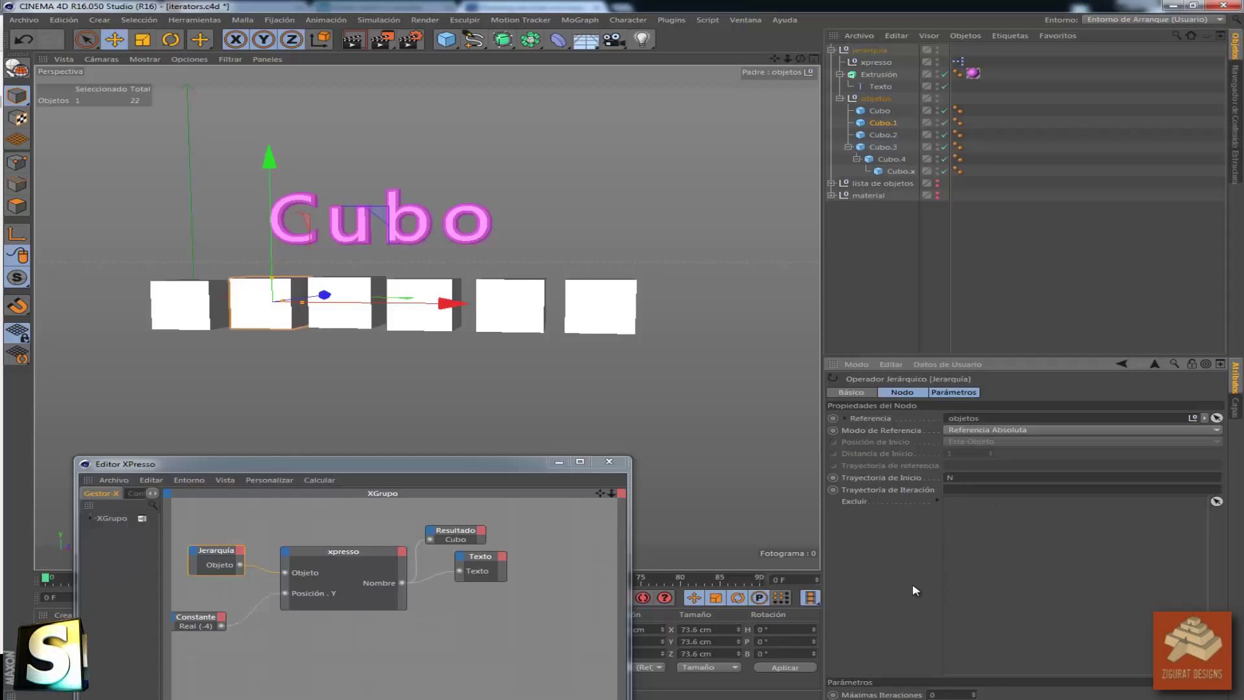
left_click(970, 481)
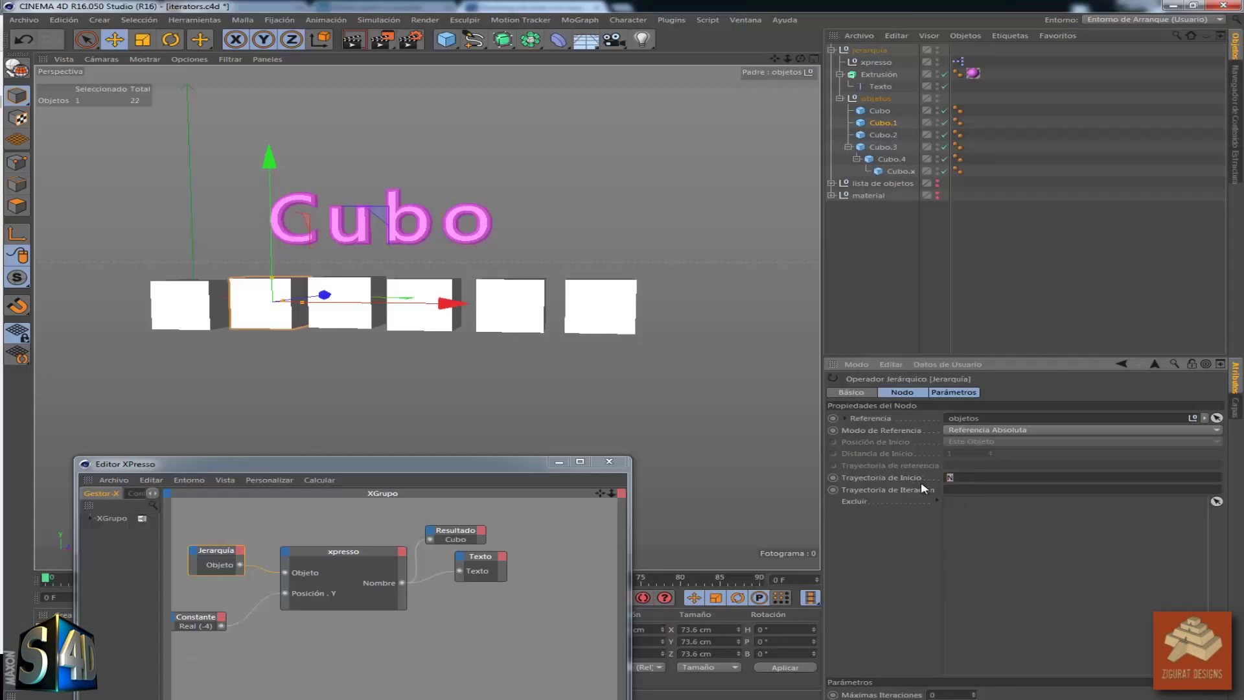
type("0N")
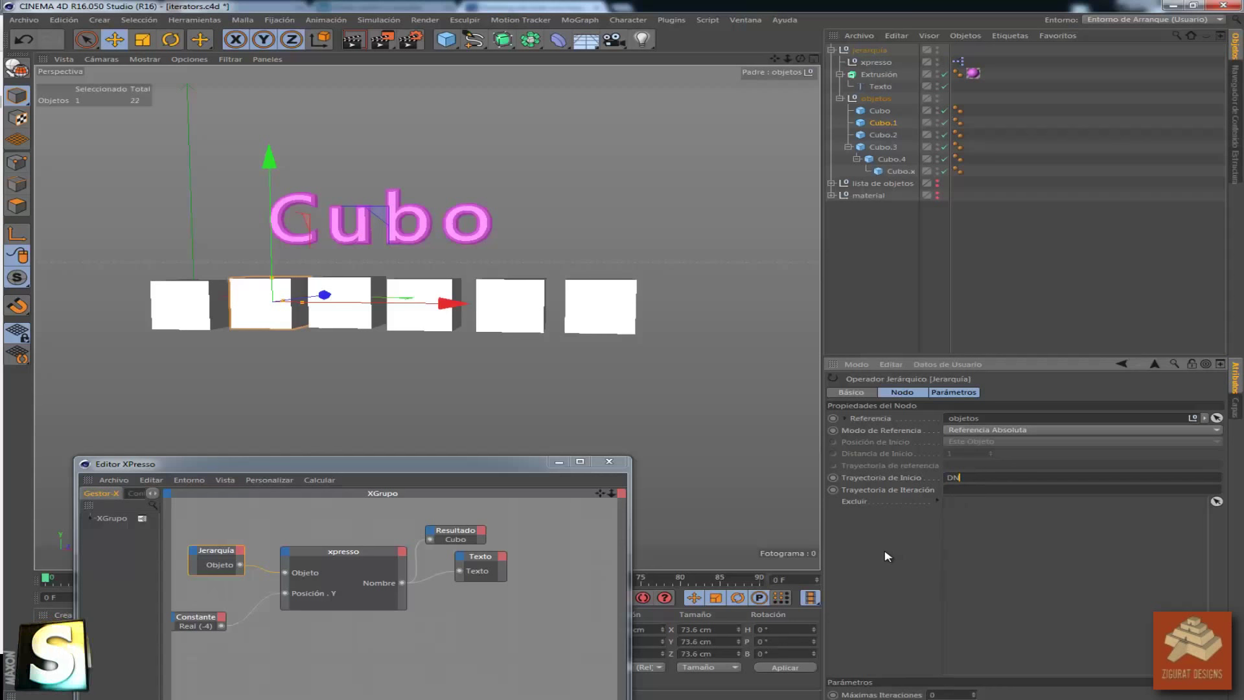
key("Return")
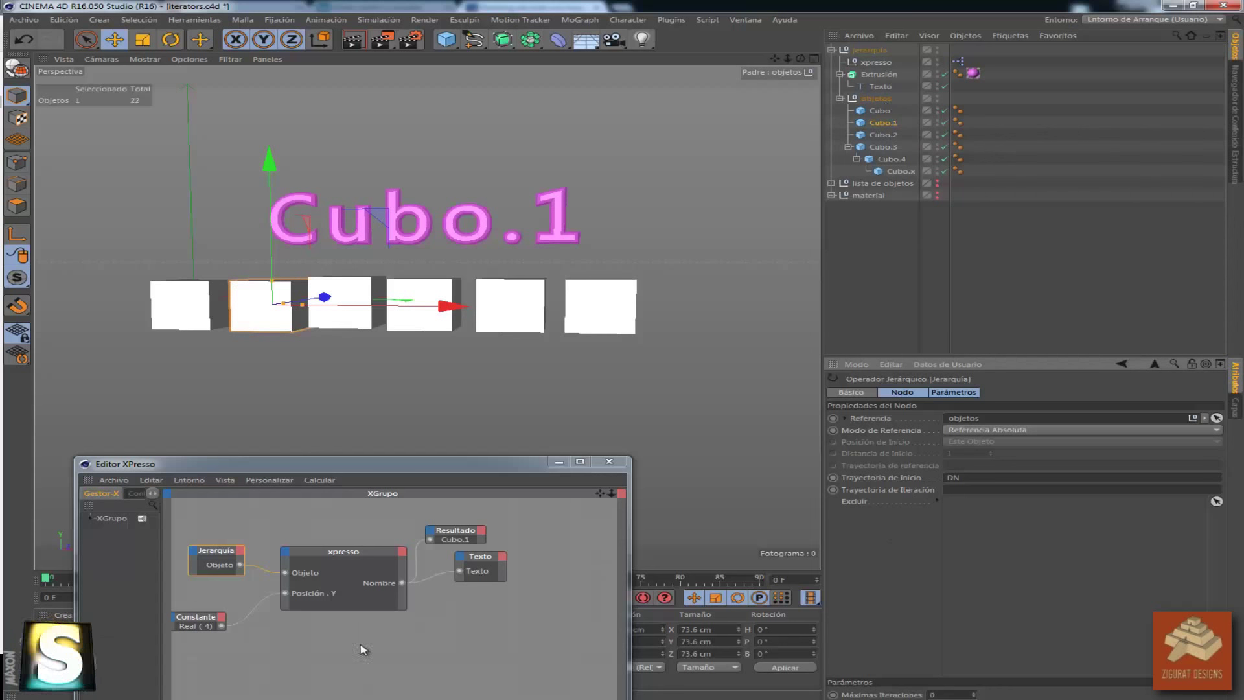
left_click(186, 623)
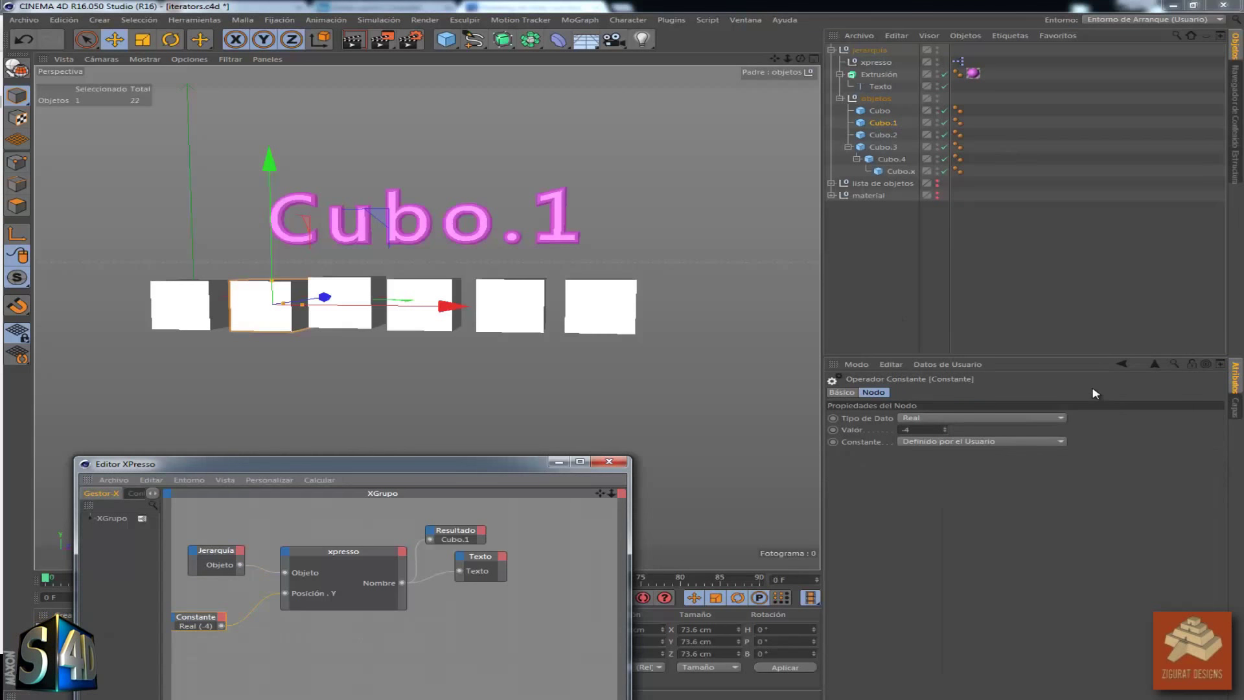
mouse_move(945, 427)
left_mouse_down()
mouse_move(963, 355)
mouse_move(951, 447)
left_mouse_up()
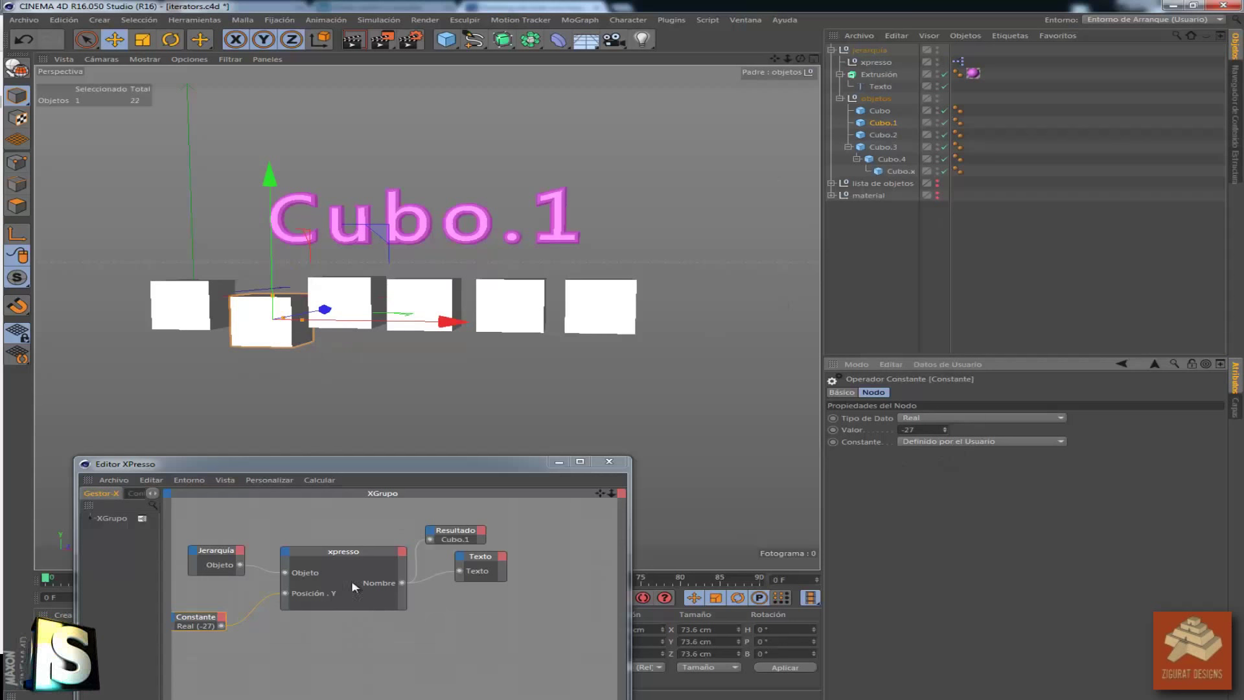
Step the start path to ONN for Cubo.2, undoing a trial Constante change back to -27
left_click(216, 554)
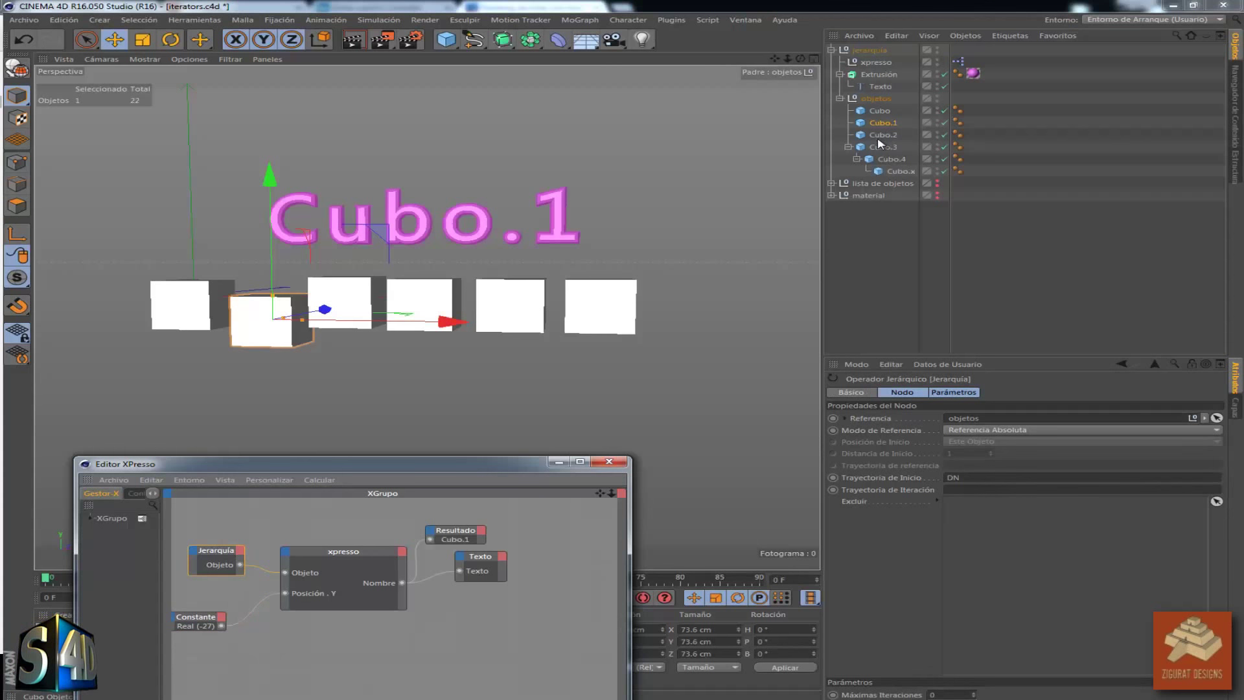
left_click(984, 477)
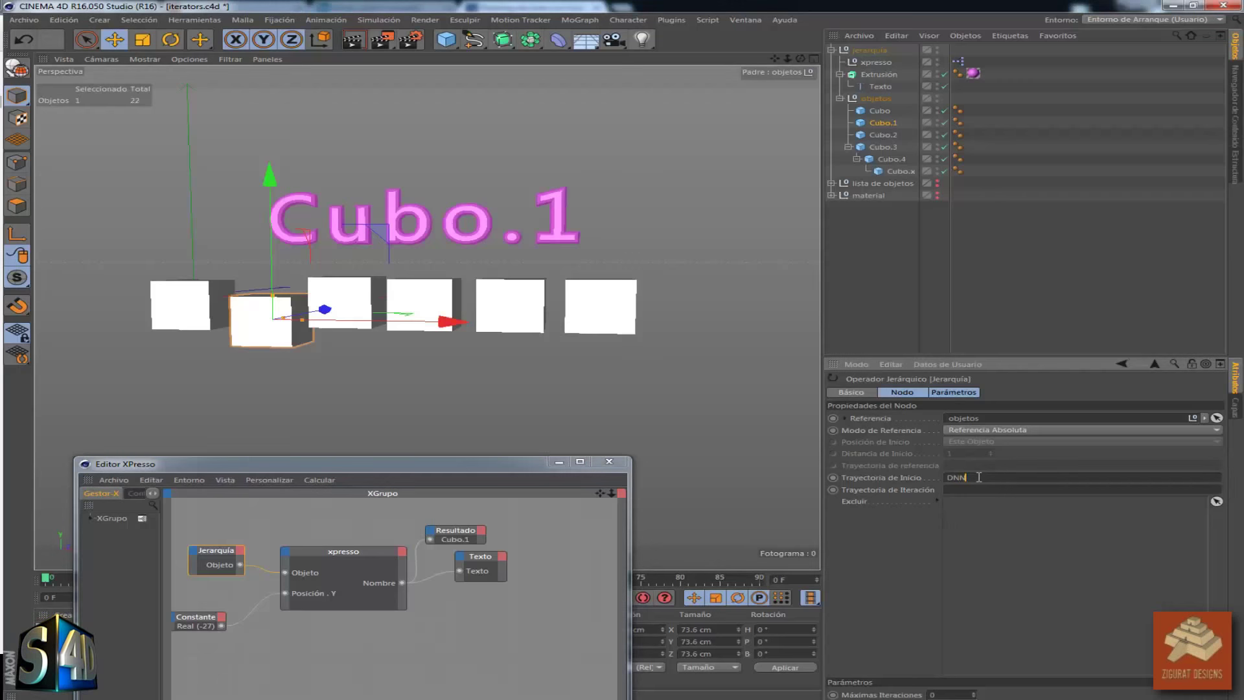
key("Return")
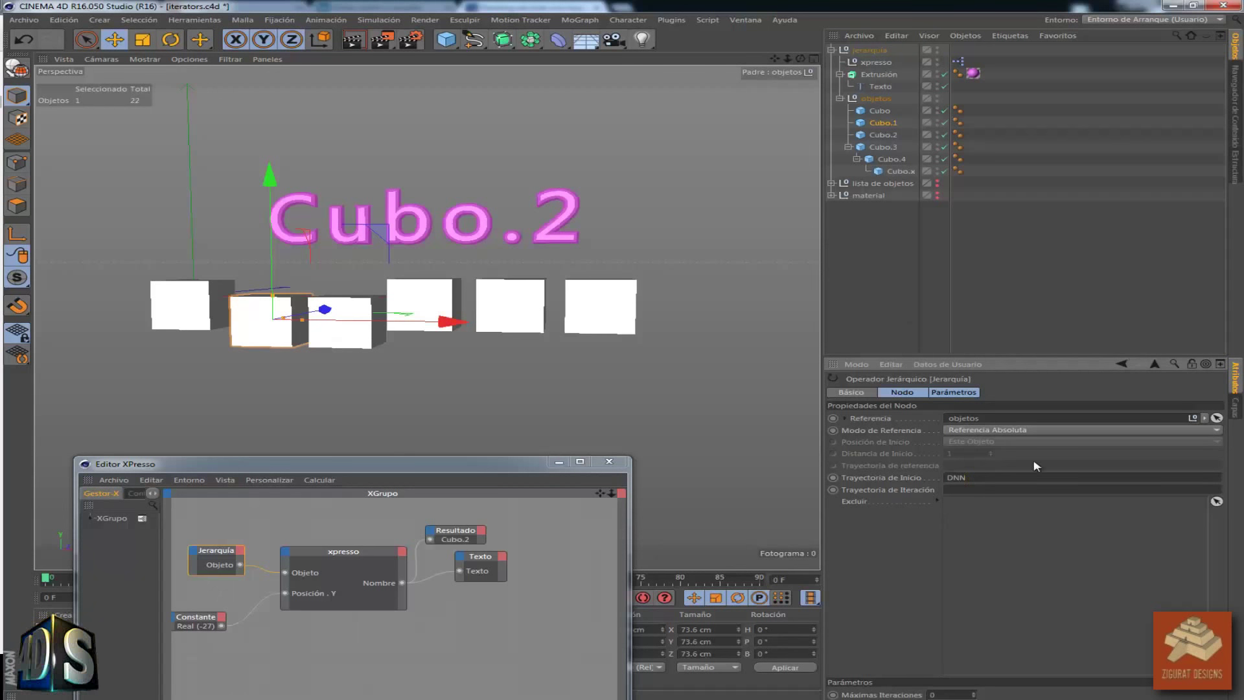
left_click(186, 623)
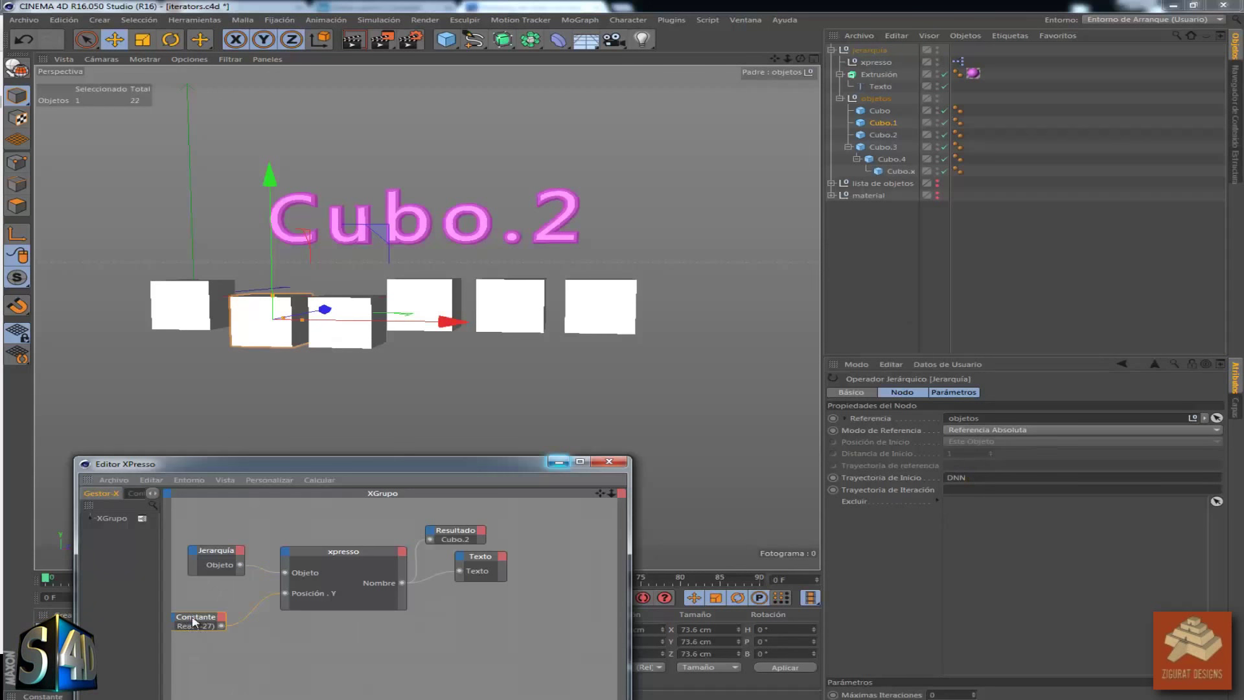
mouse_move(945, 429)
left_mouse_down()
mouse_move(968, 401)
mouse_move(1035, 417)
mouse_move(1037, 429)
left_mouse_up()
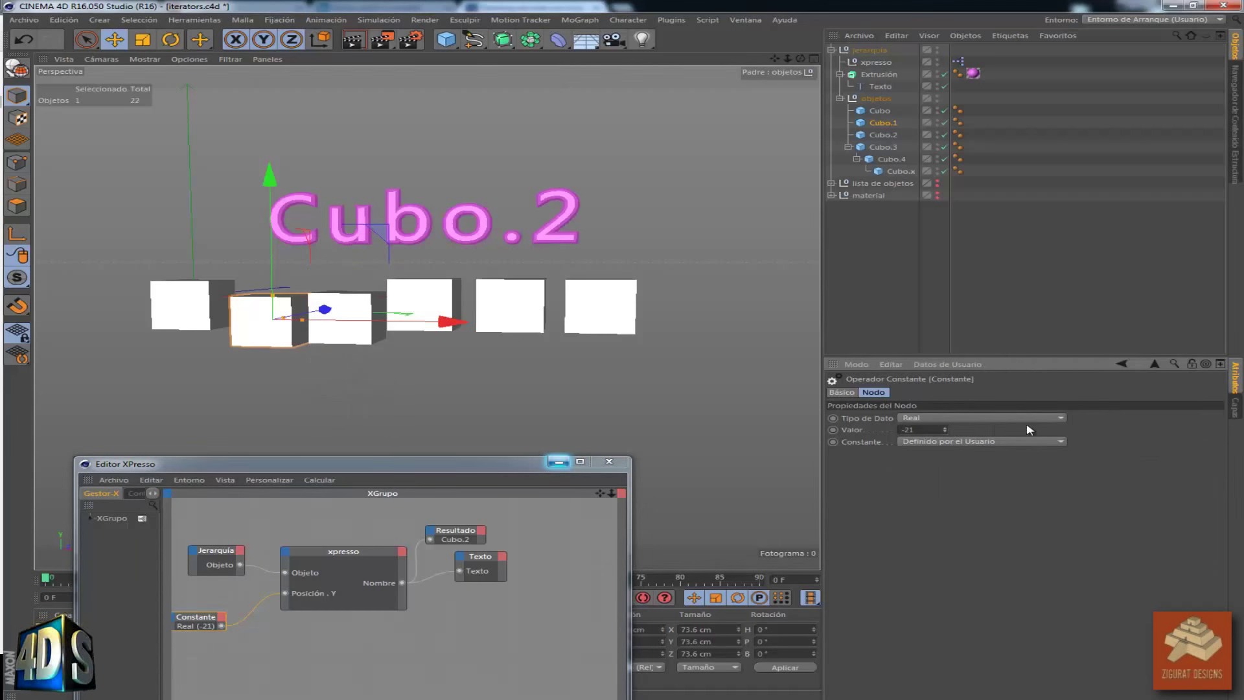
key("ctrl+z")
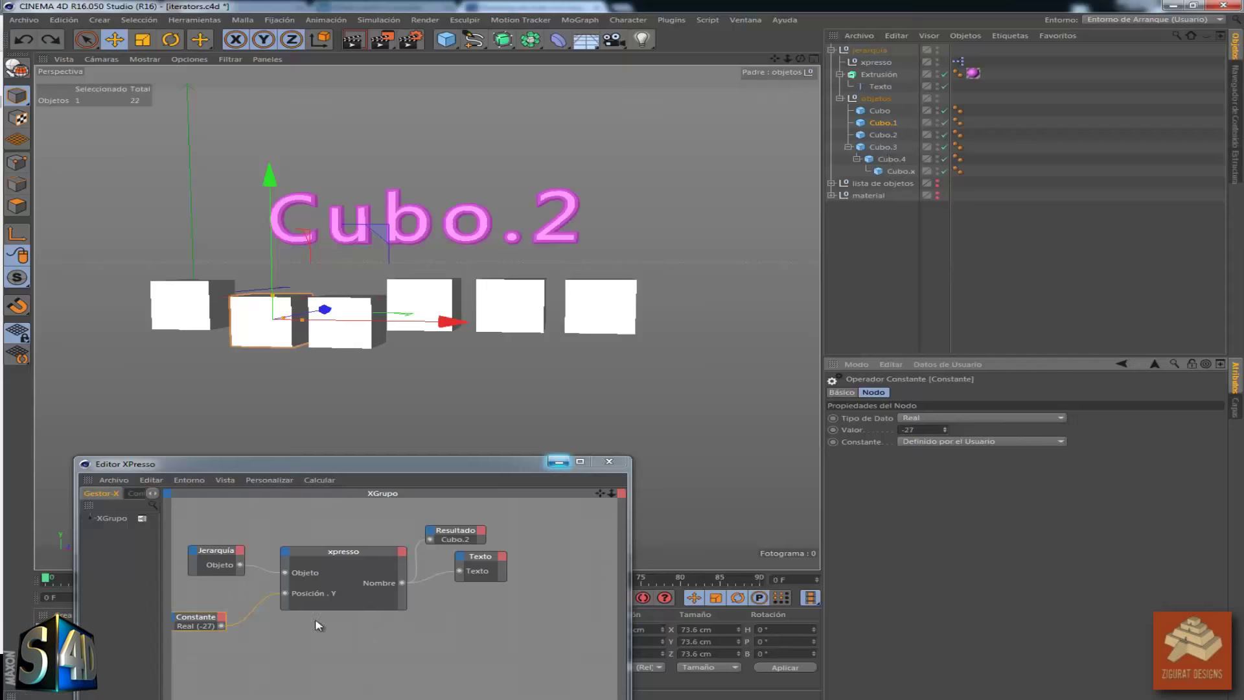
left_click(220, 624)
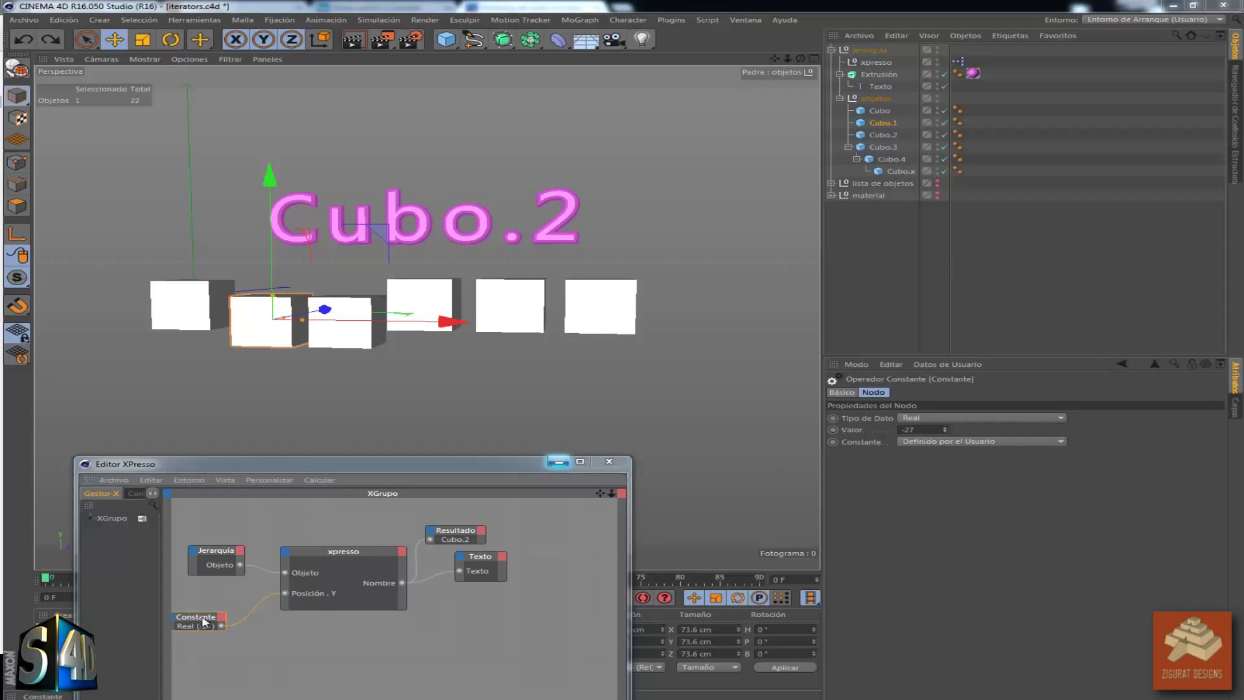
left_click(208, 566)
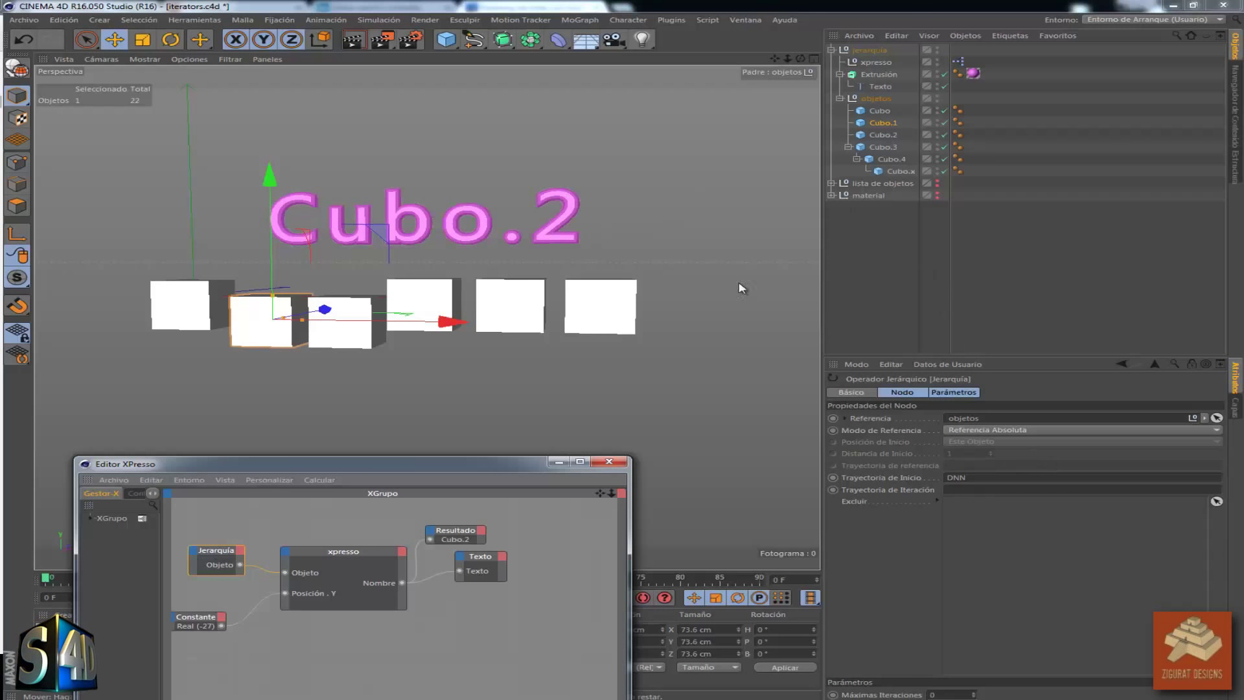
Commit the ONNN start path so the label shows Cubo.3, and check the Cubo.3 object
left_click(1000, 482)
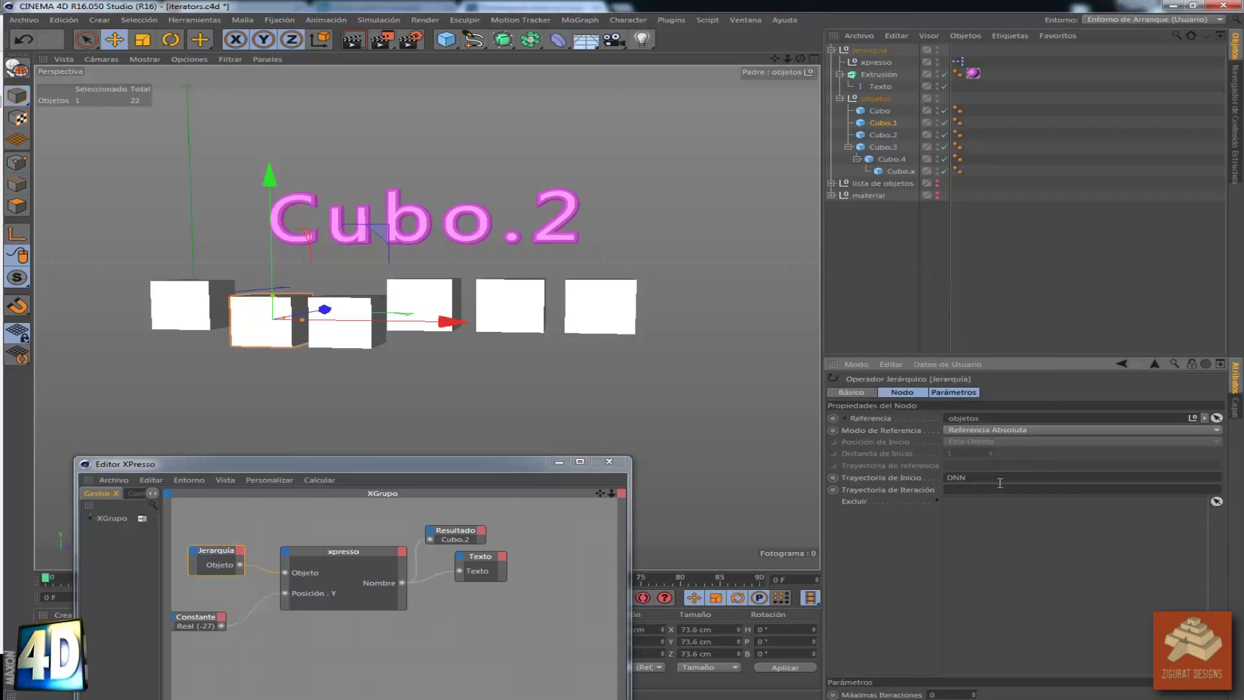
key("Return")
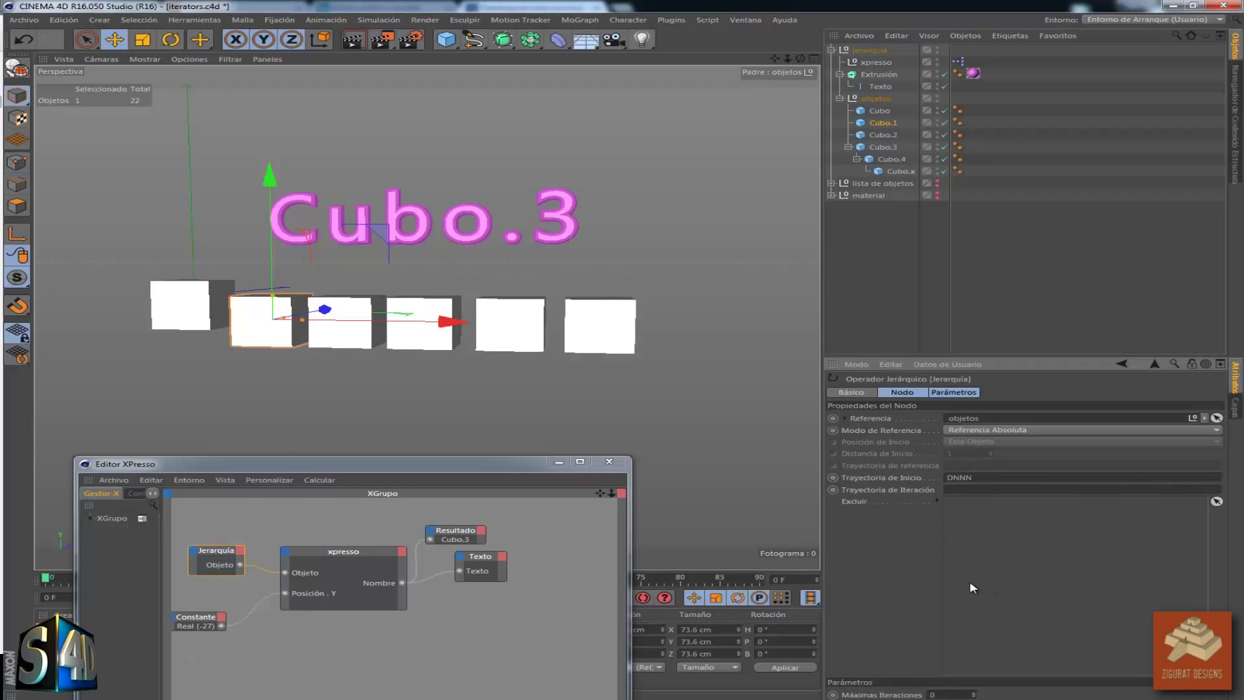
left_click(885, 147)
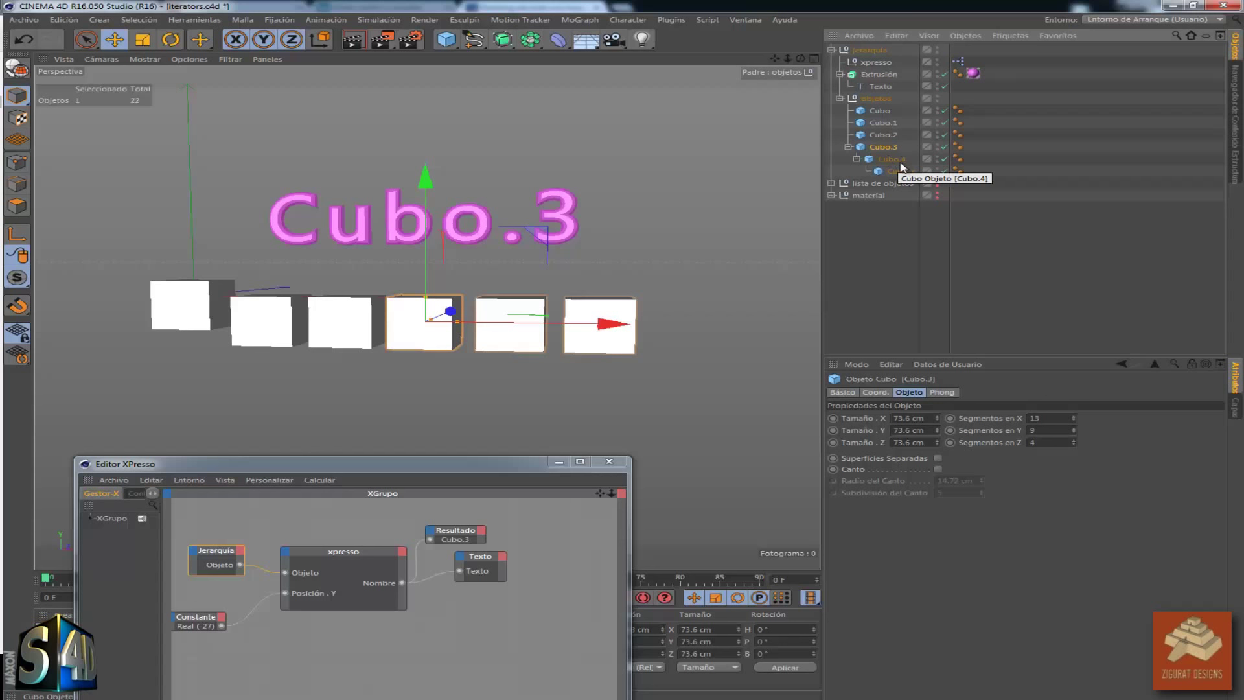
left_click(192, 621)
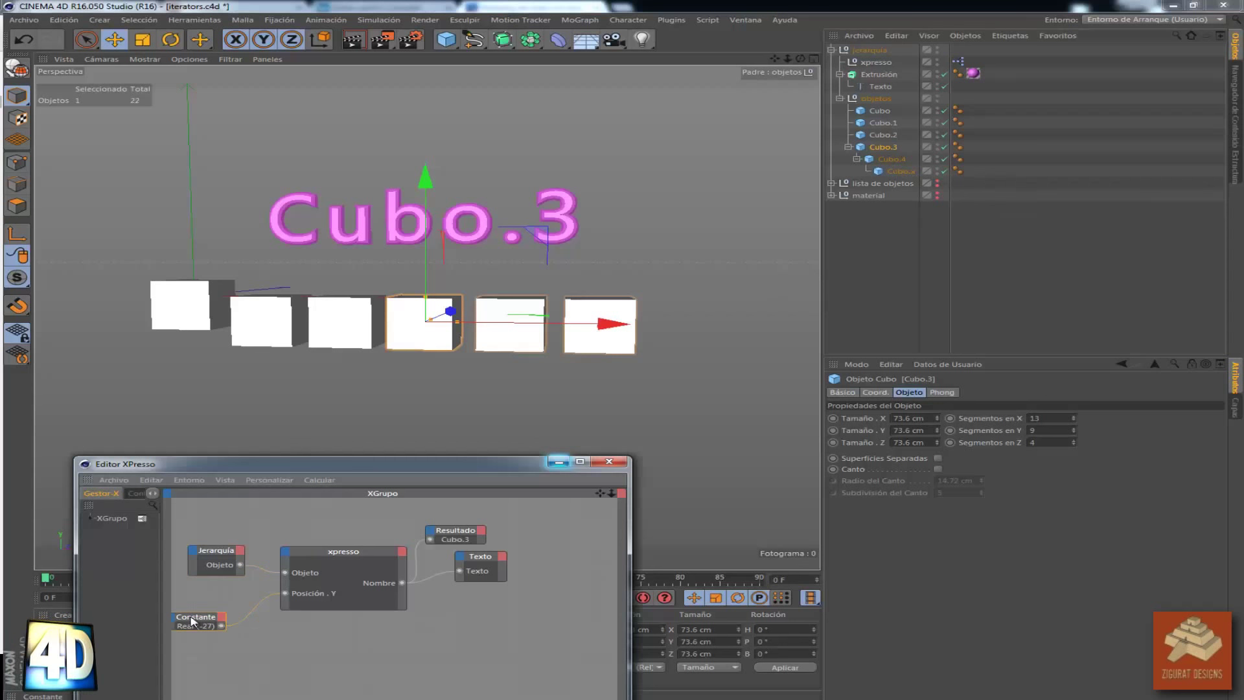
left_click(221, 548)
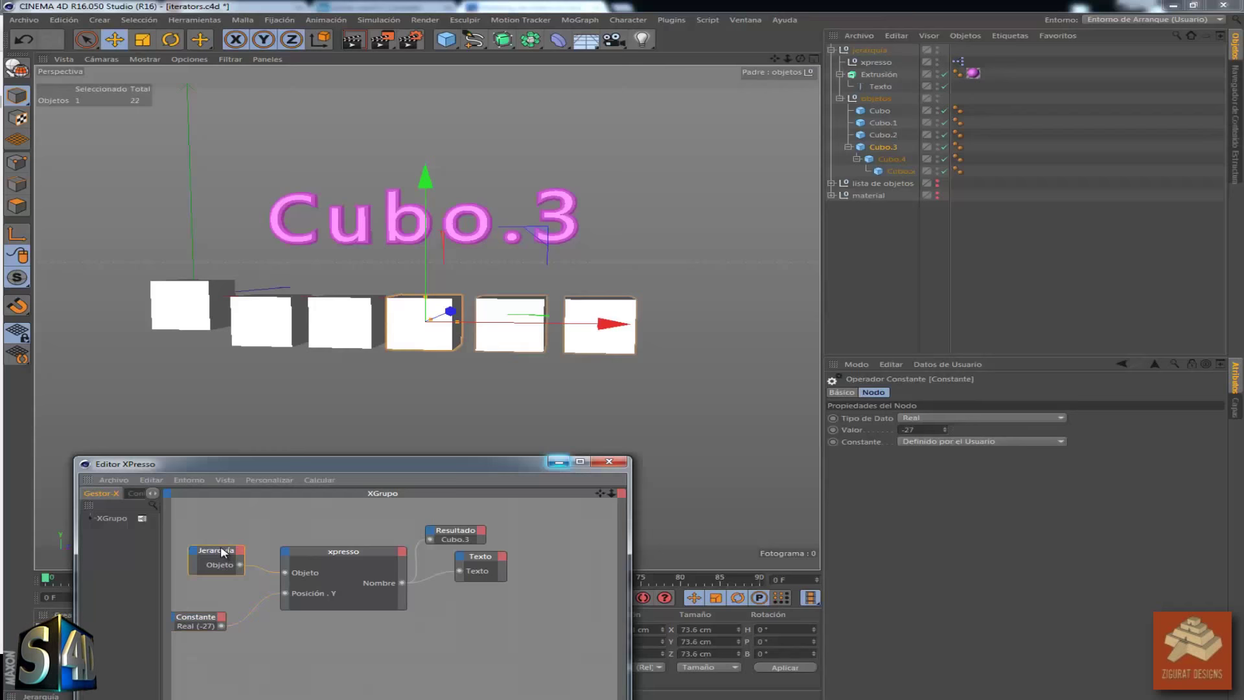
left_click(994, 477)
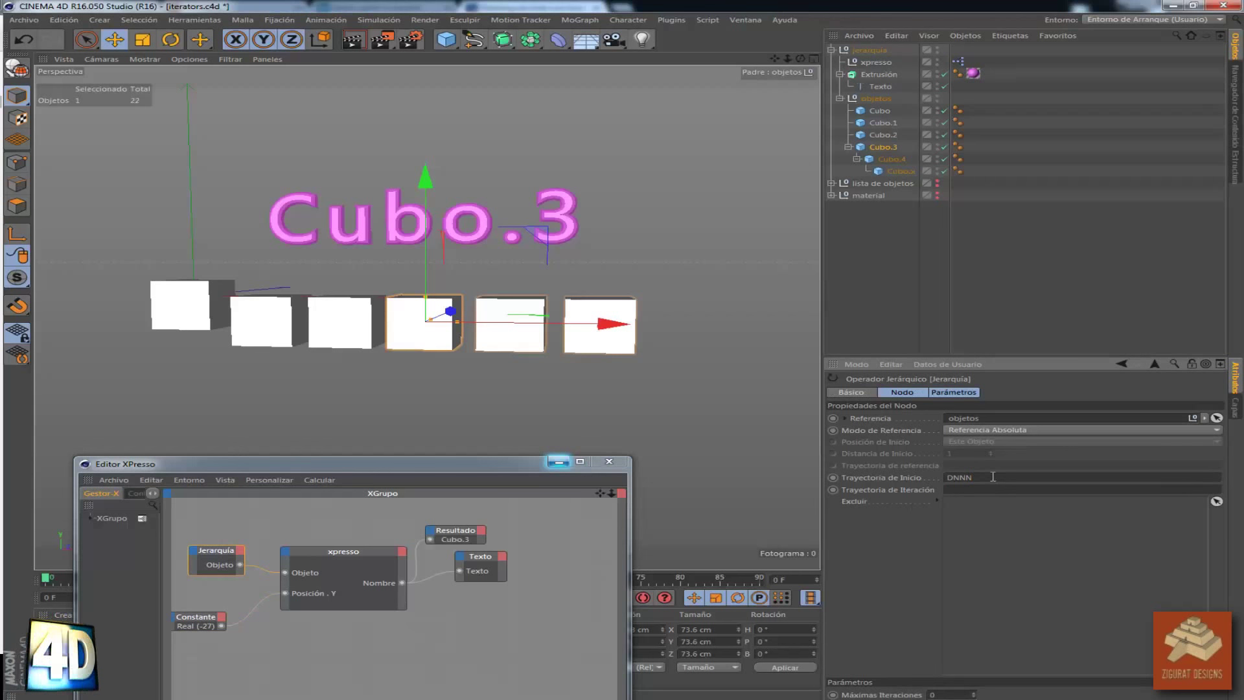
Append D for start path DNNND (label Cubo.4) and set the Constante value to 7
type("D")
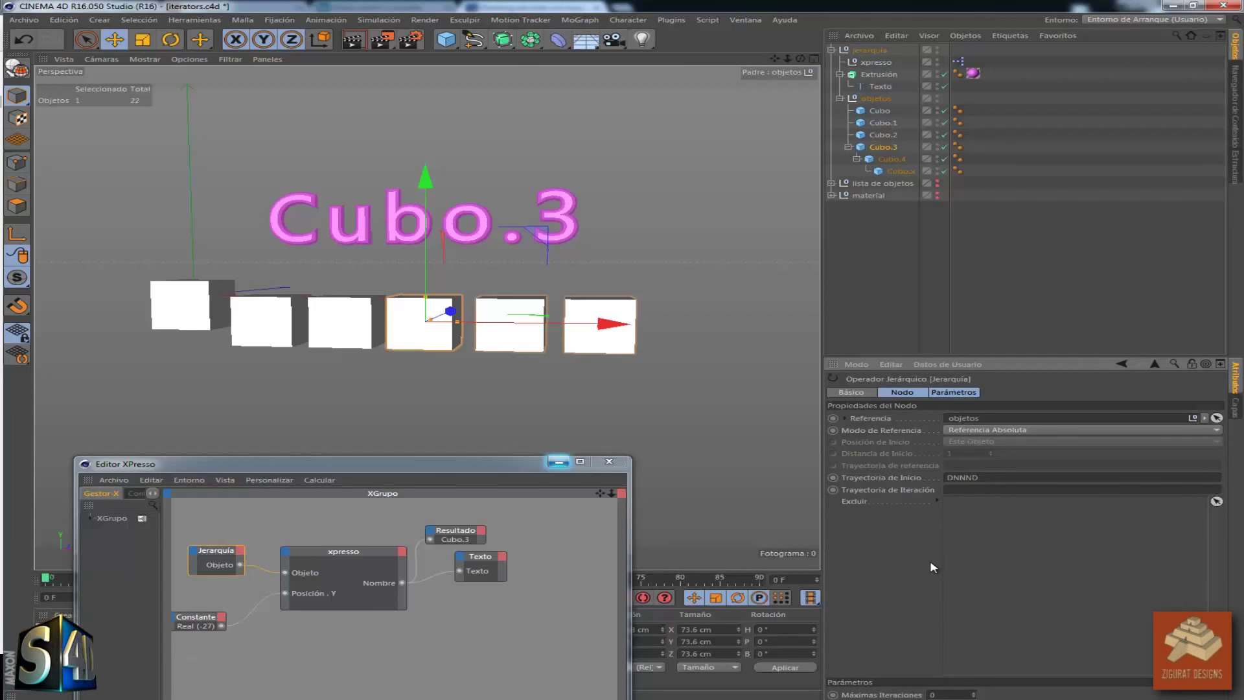
key("Return")
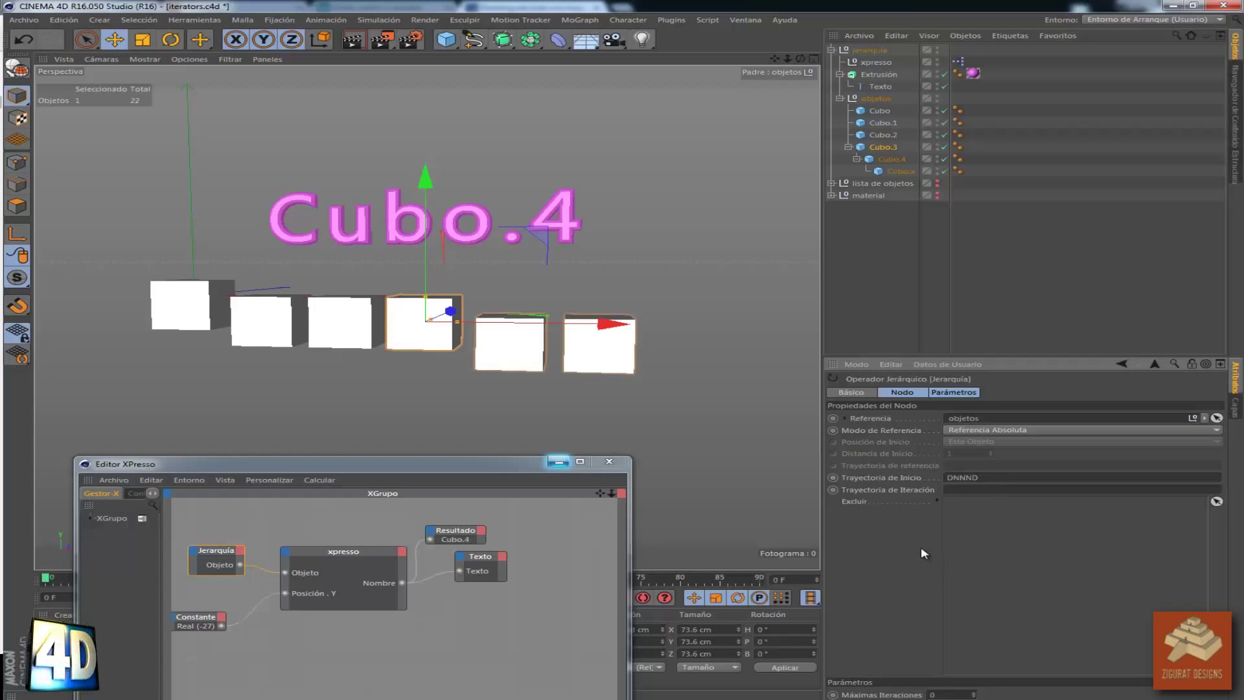
left_click(211, 624)
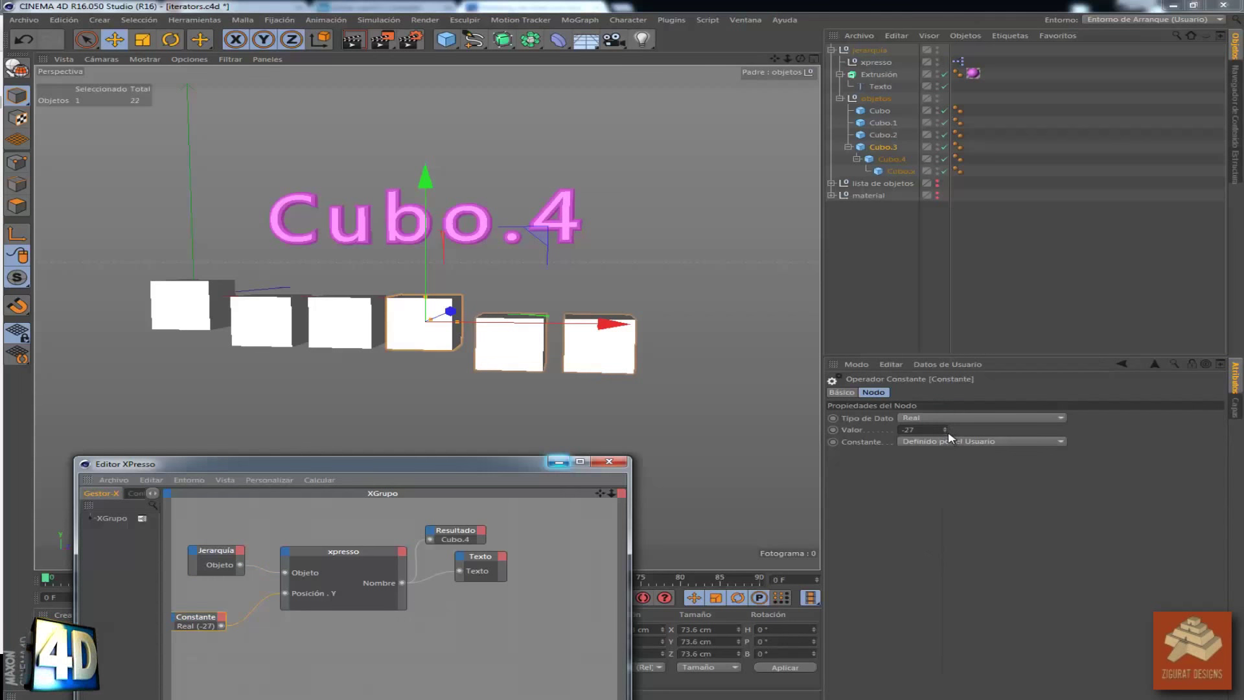
left_click_drag(945, 430, 965, 405)
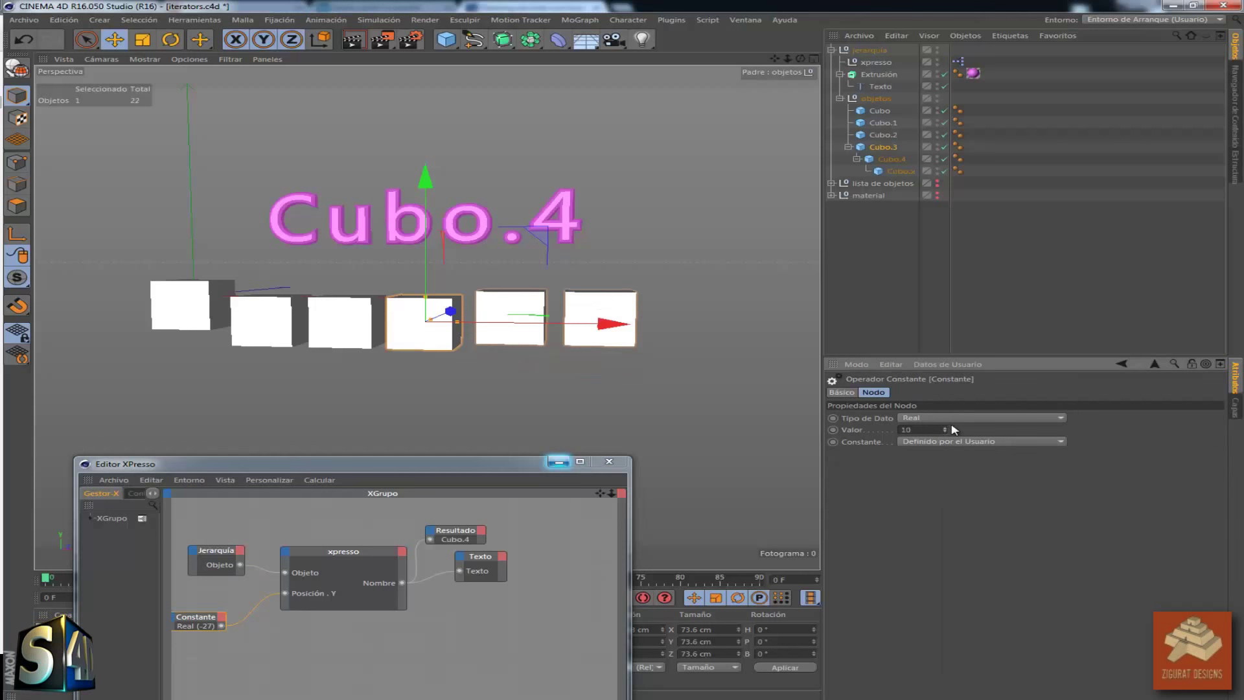
mouse_move(967, 354)
left_mouse_down()
mouse_move(959, 412)
mouse_move(951, 405)
left_mouse_up()
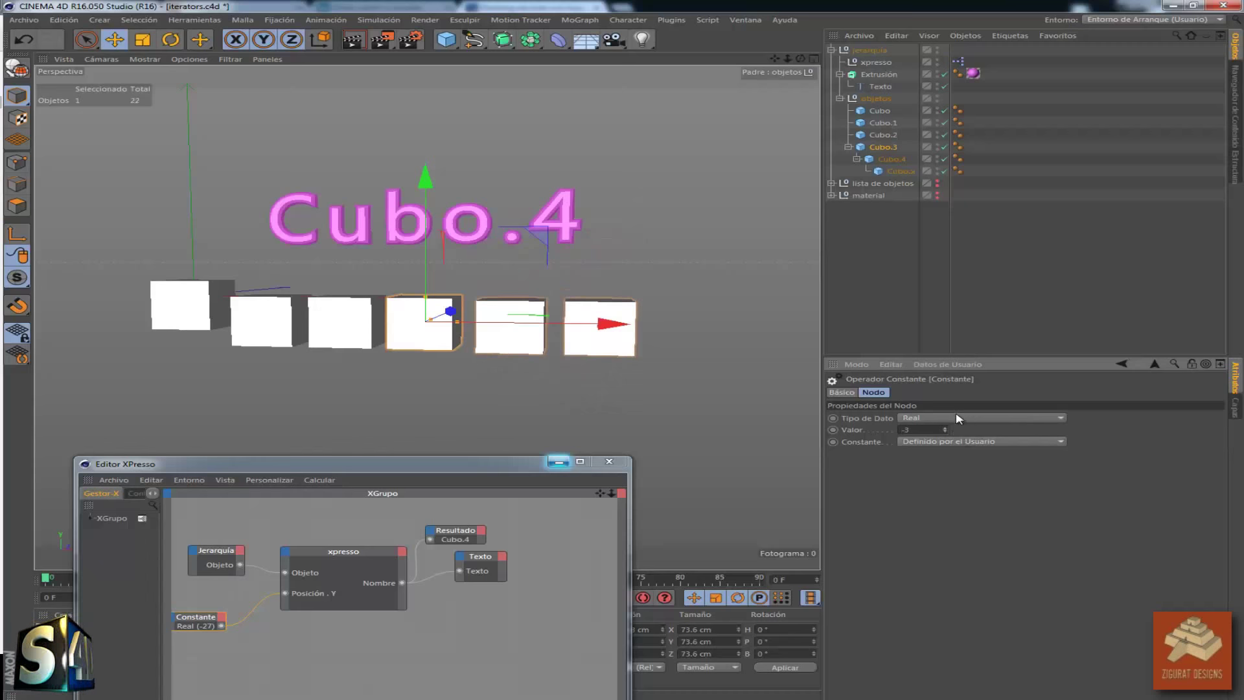
left_click(894, 161)
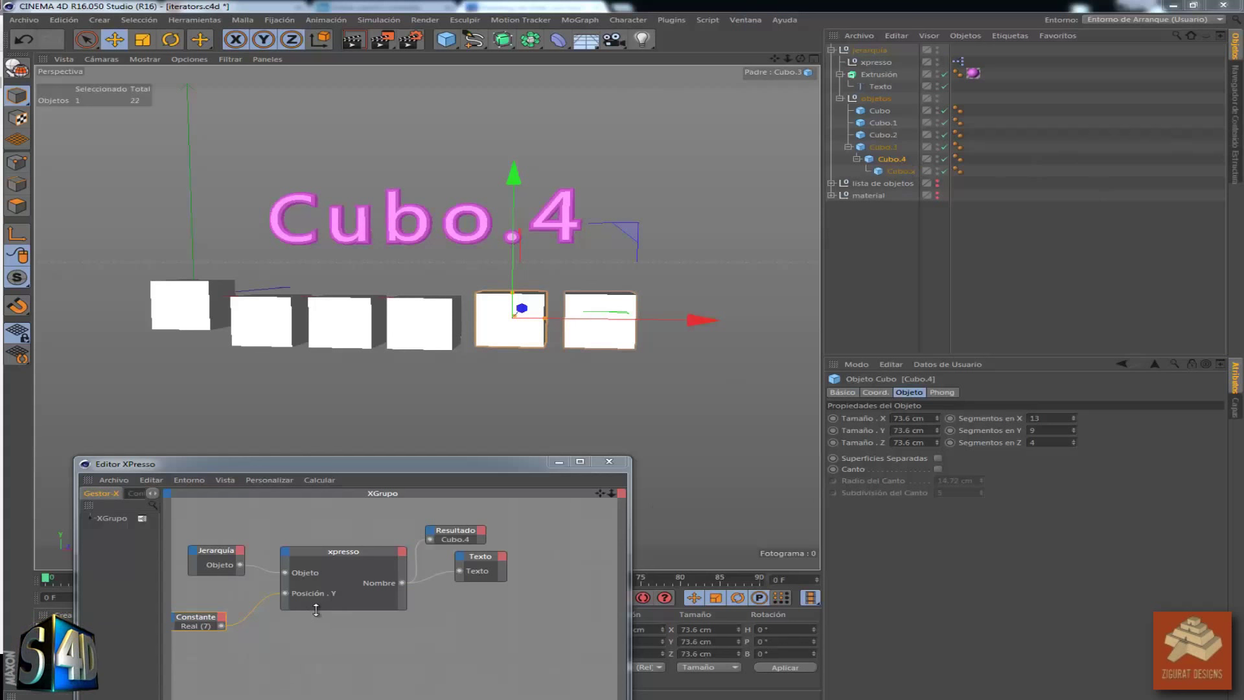
Extend the start path to DNNNDN and reset the Constante value to 0
left_click(307, 641)
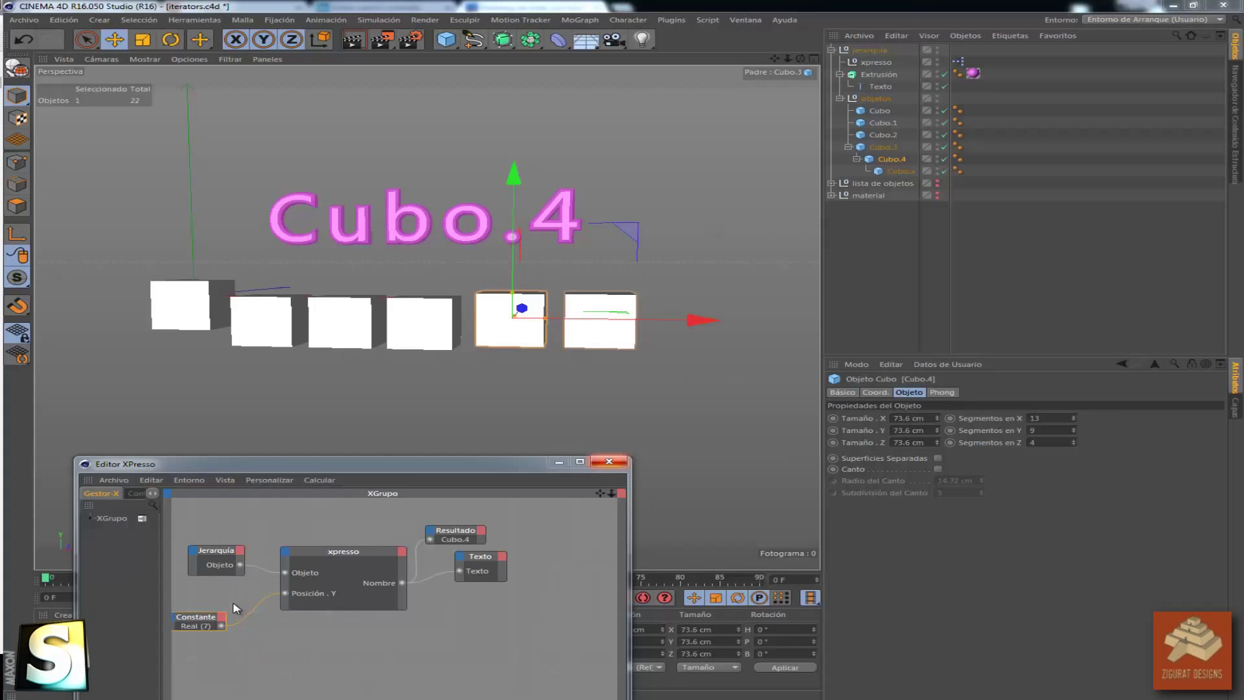
left_click(211, 562)
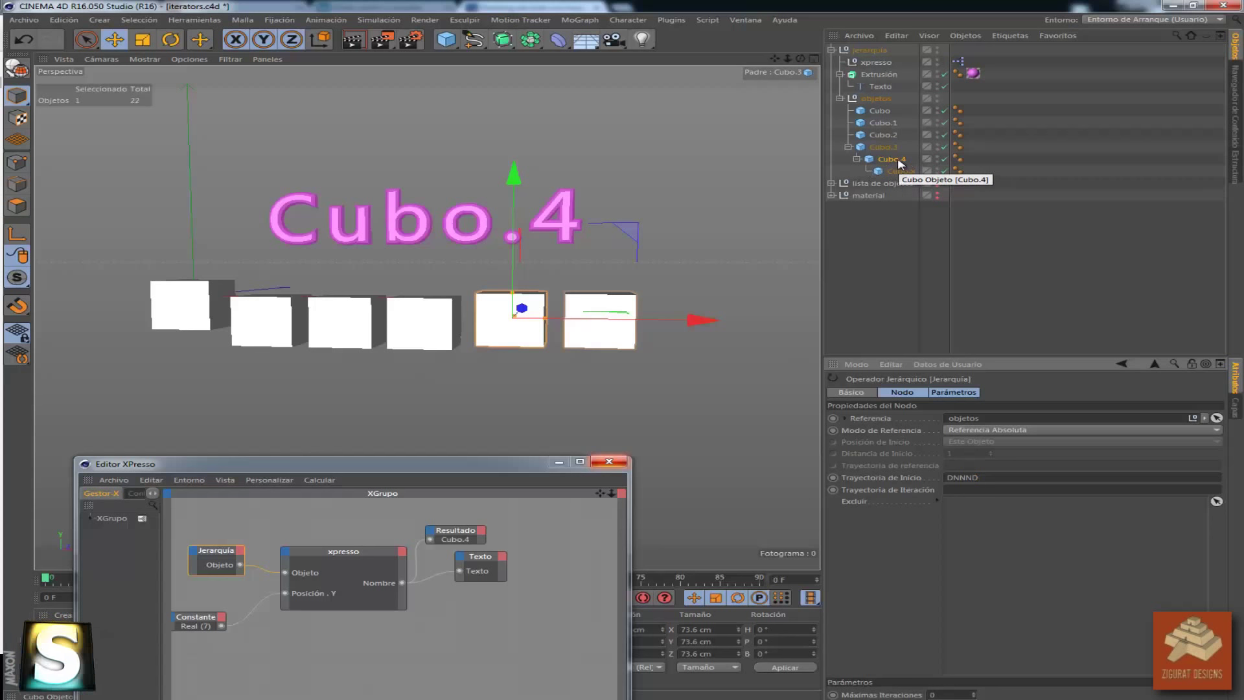
type("N")
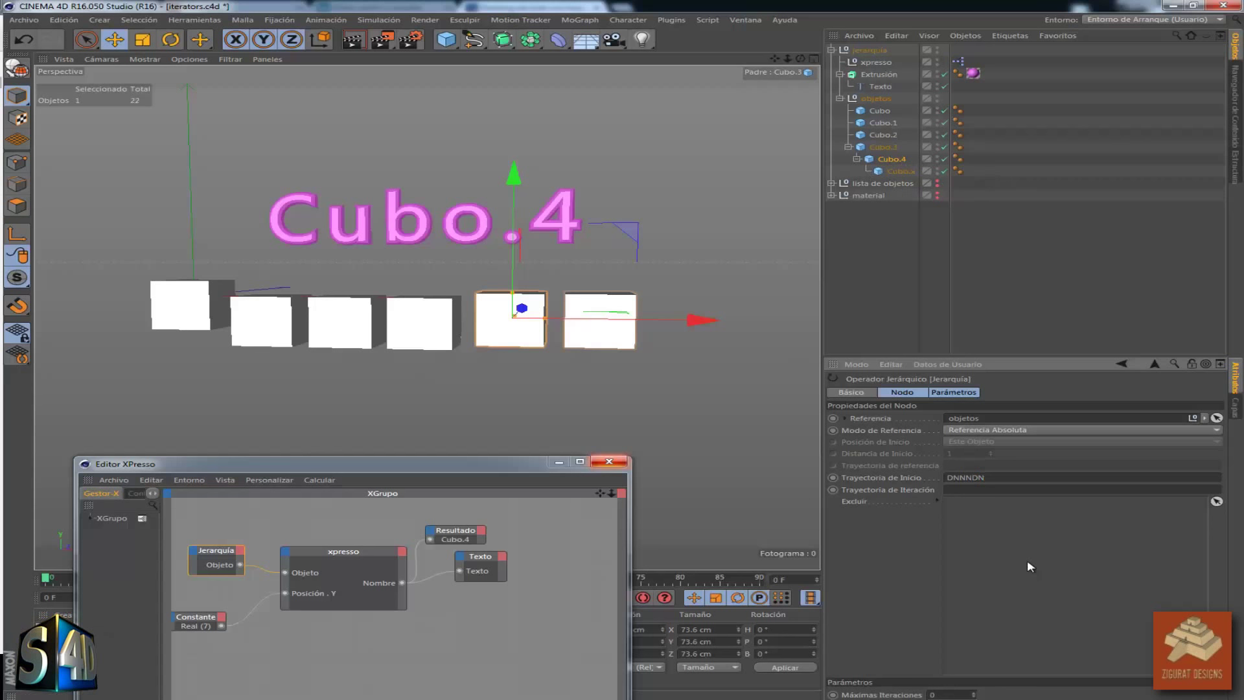
left_click(198, 620)
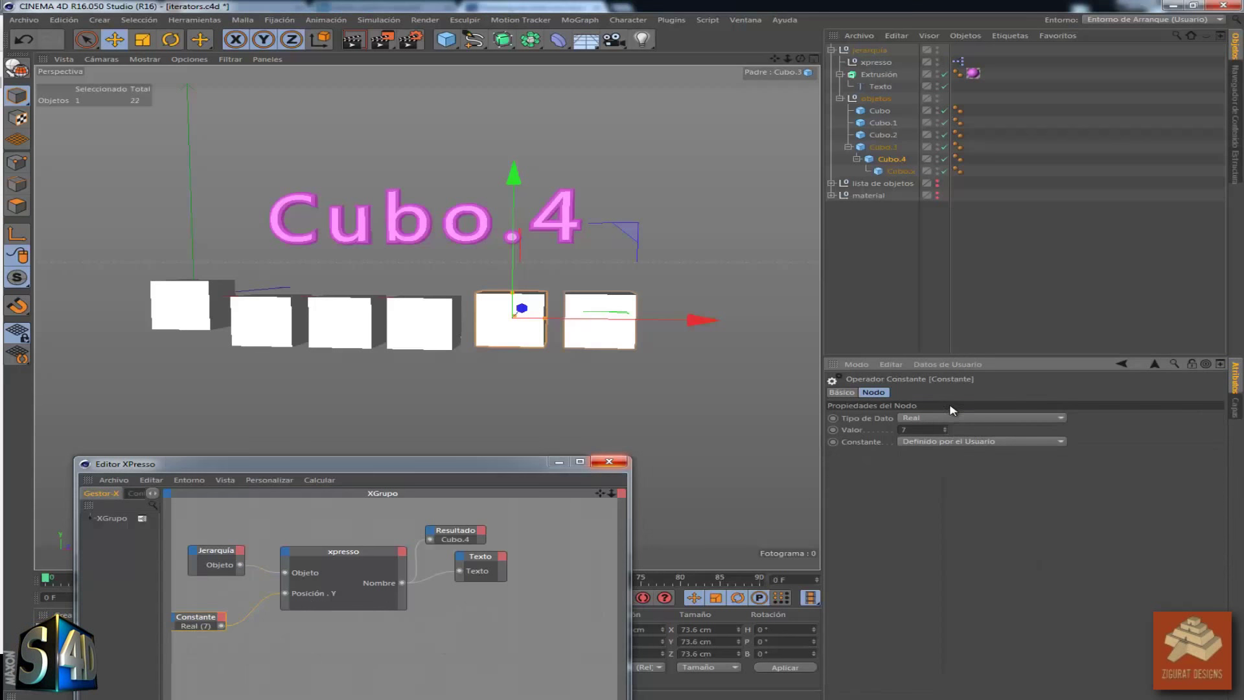
left_click_drag(944, 435, 950, 416)
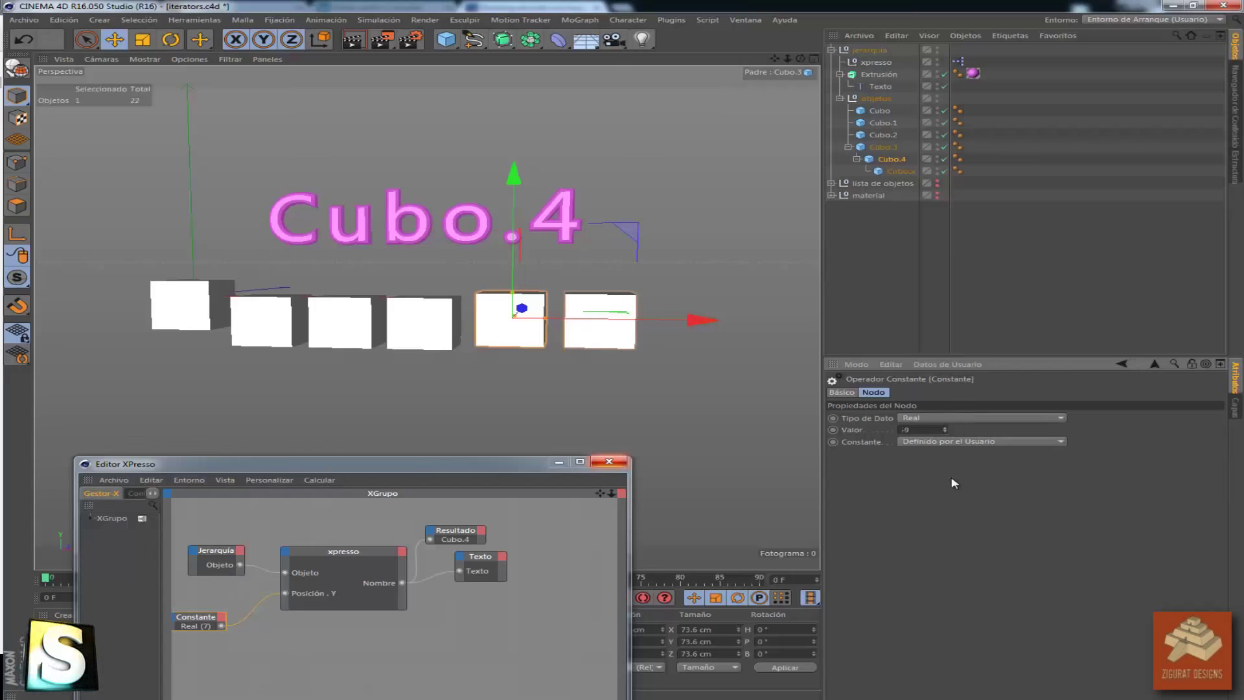
left_click_drag(950, 487, 926, 431)
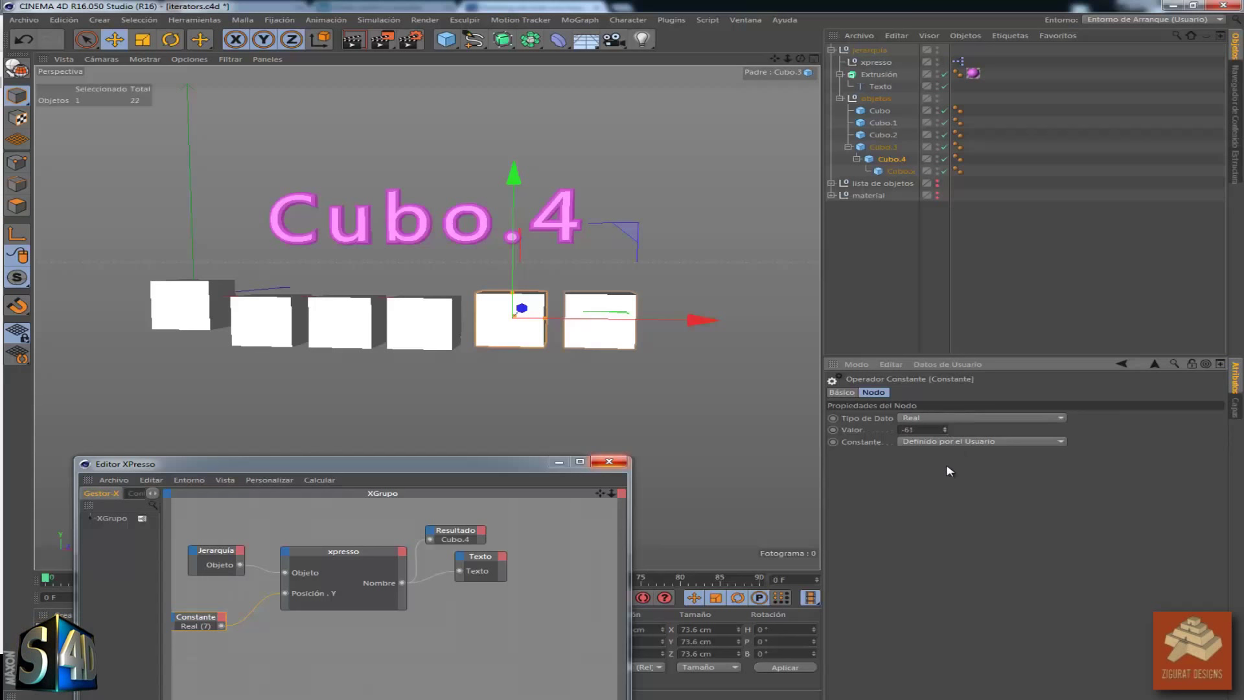
left_click(926, 430)
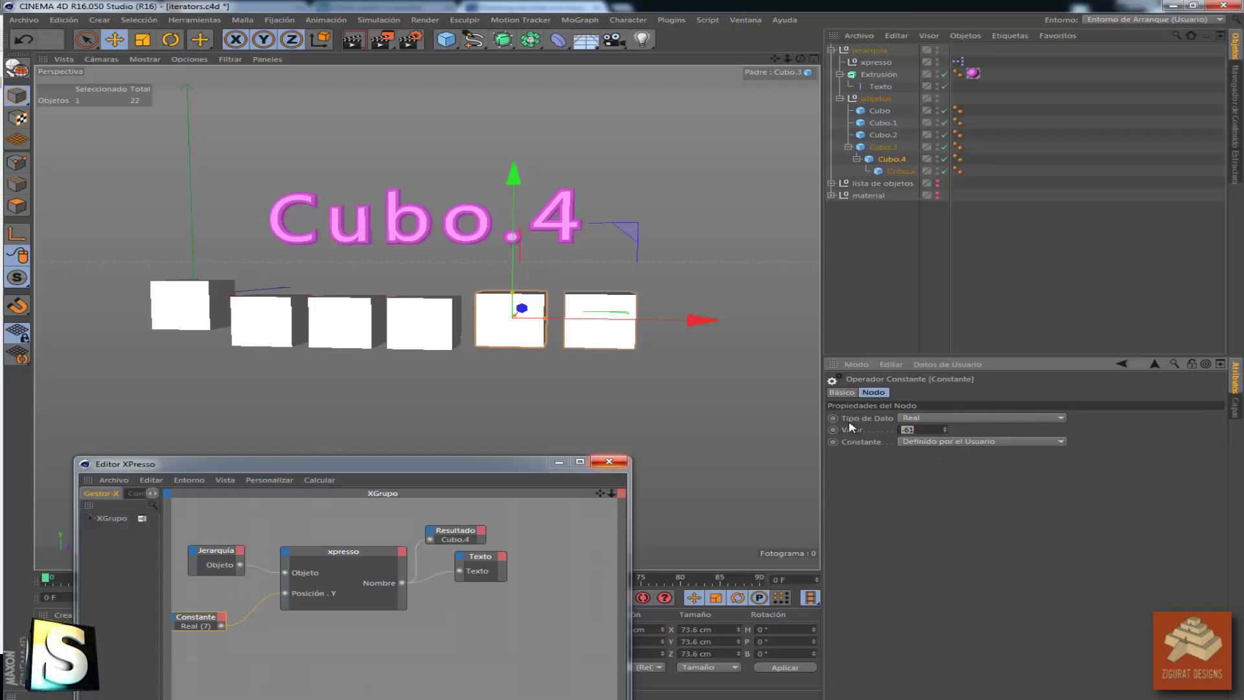
type("0")
key("Return")
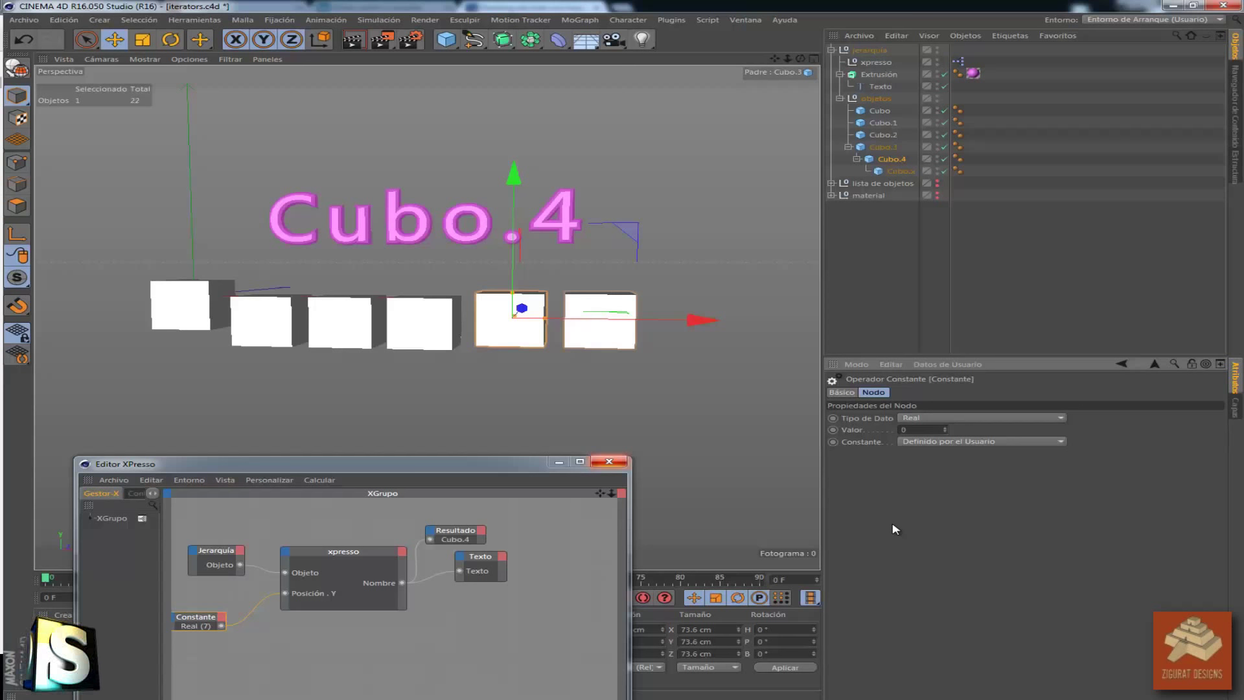
Try start path DNNNDD, then shorten it to DN so the label reads Cubo.1
left_click(218, 561)
left_click(1014, 478)
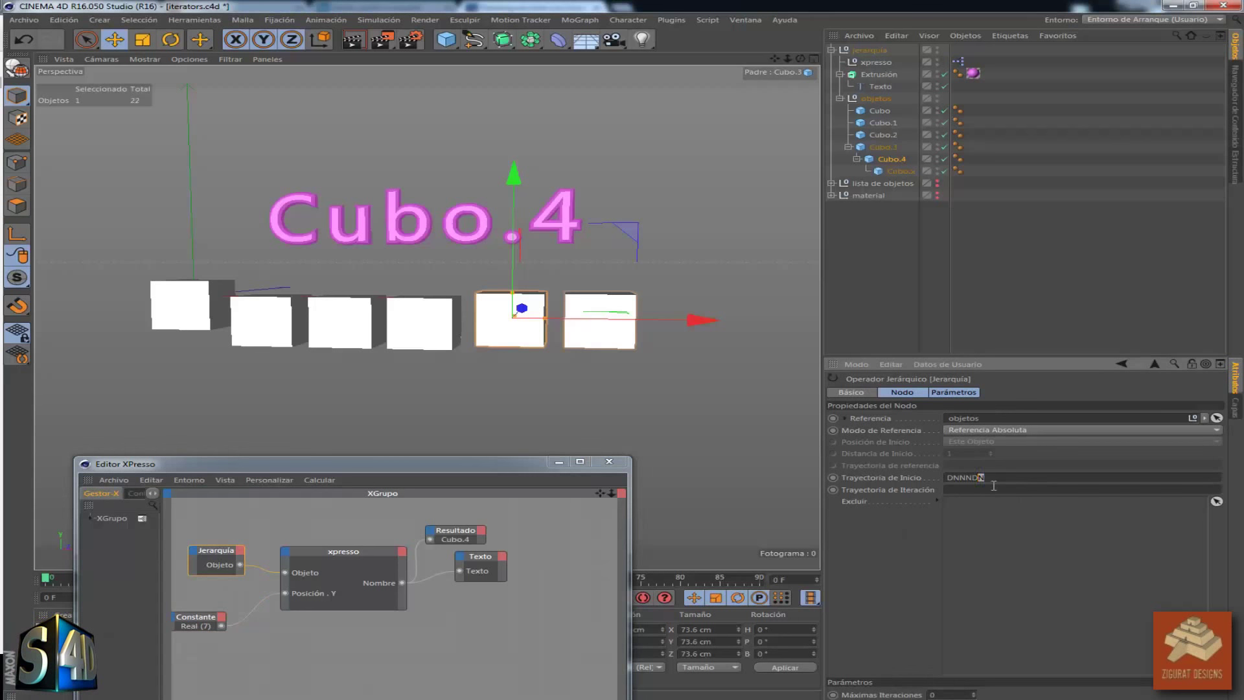
type("D")
key("Return")
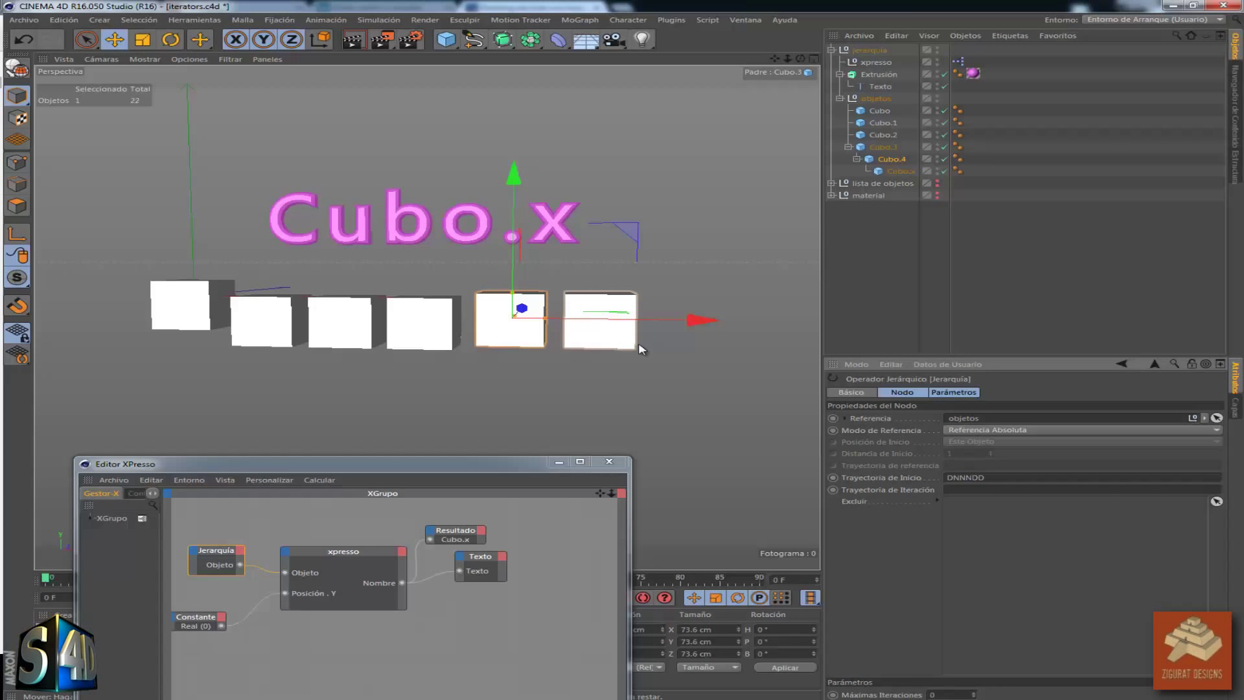
left_click(1000, 478)
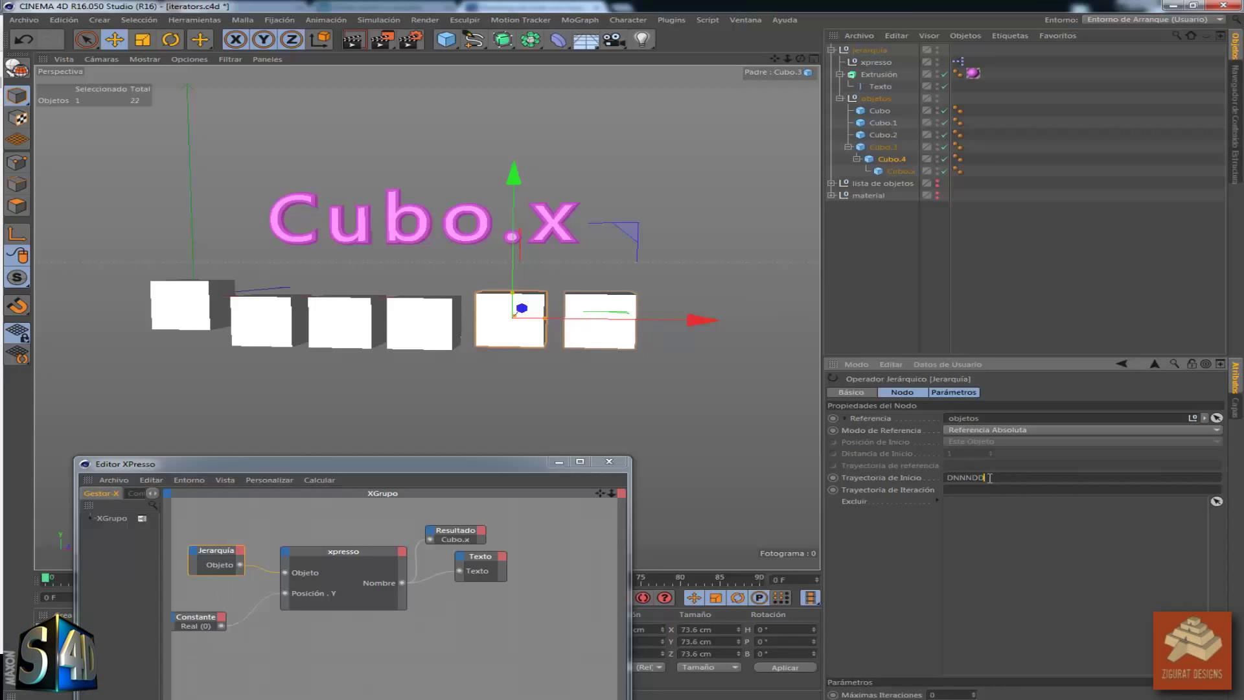
key("BackSpace")
key("BackSpace")
key("BackSpace")
key("BackSpace")
key("Return")
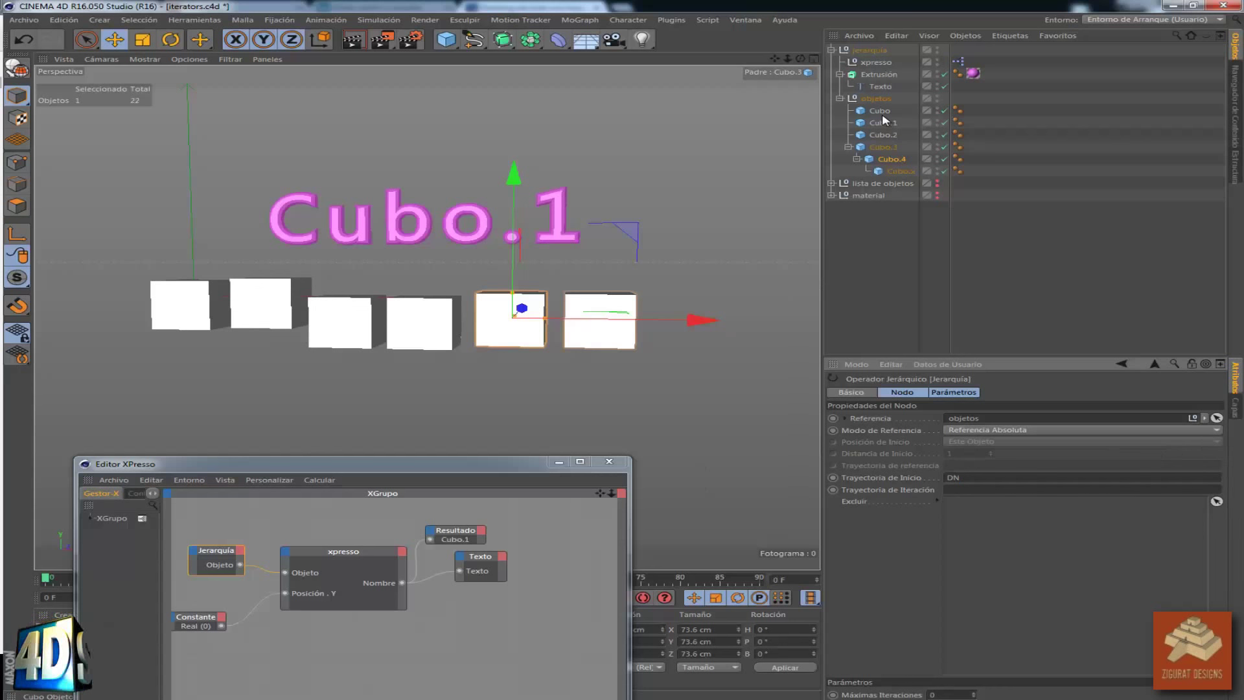
left_click(878, 121)
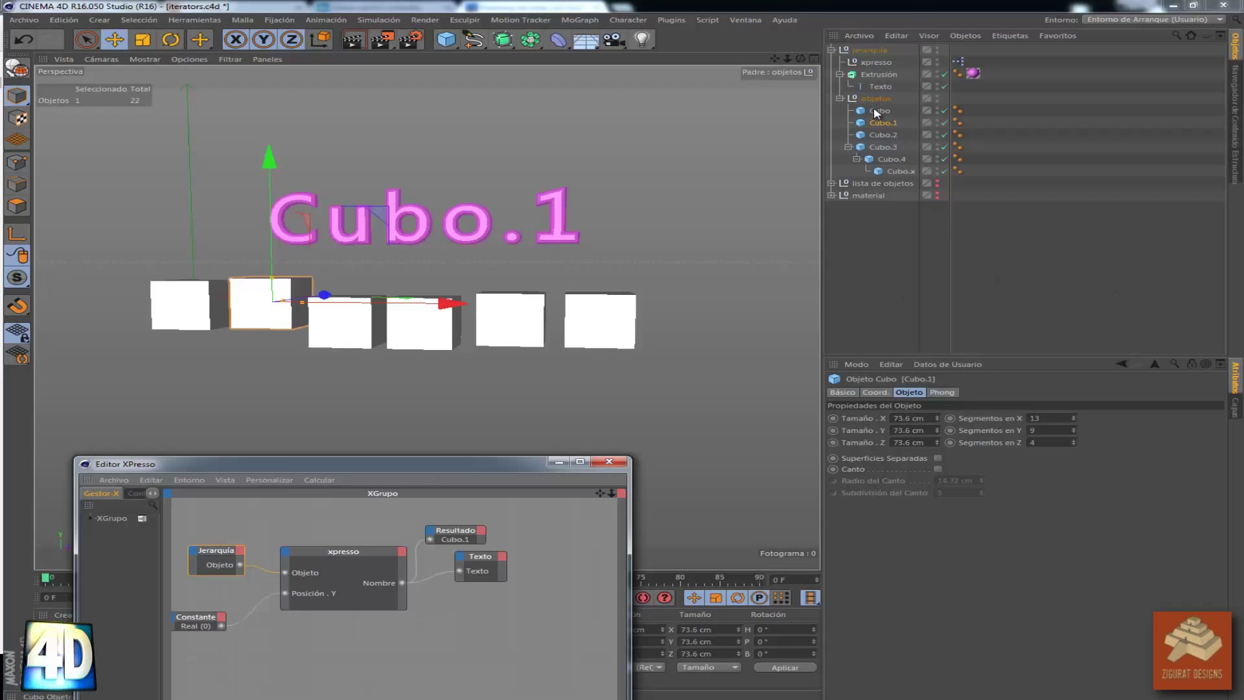
Add P to make Jerarquía's start path DNP
left_click(189, 621)
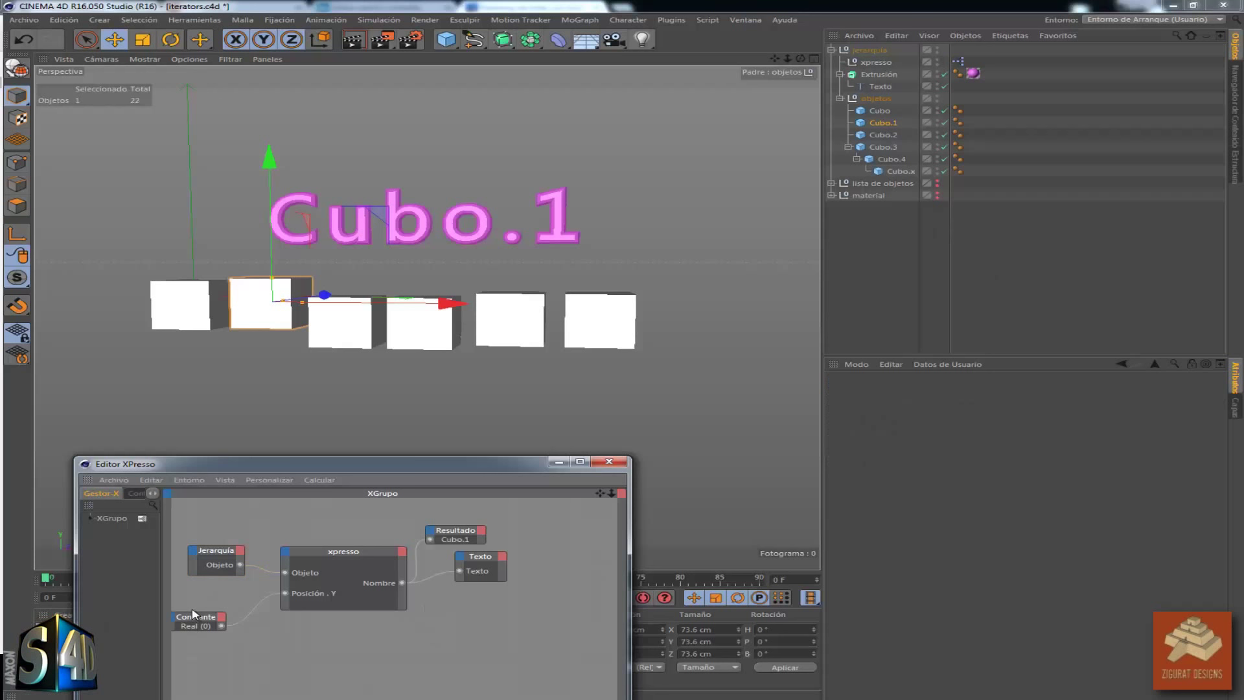
left_click(206, 552)
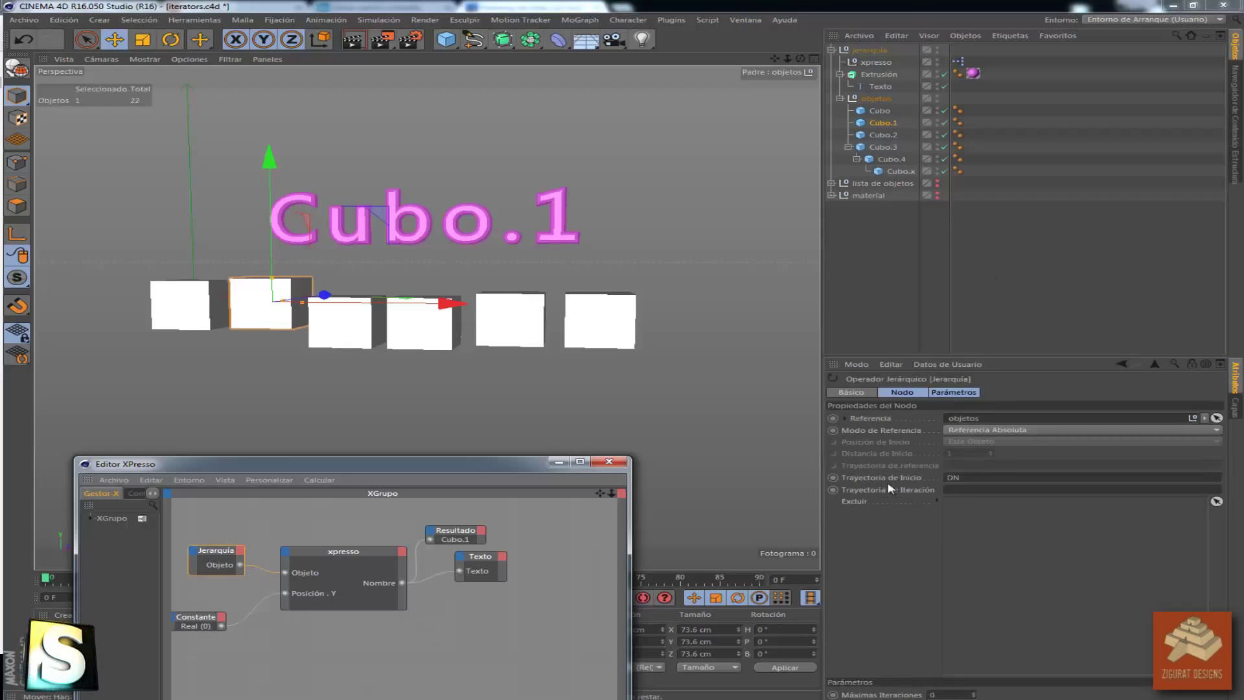
left_click(972, 478)
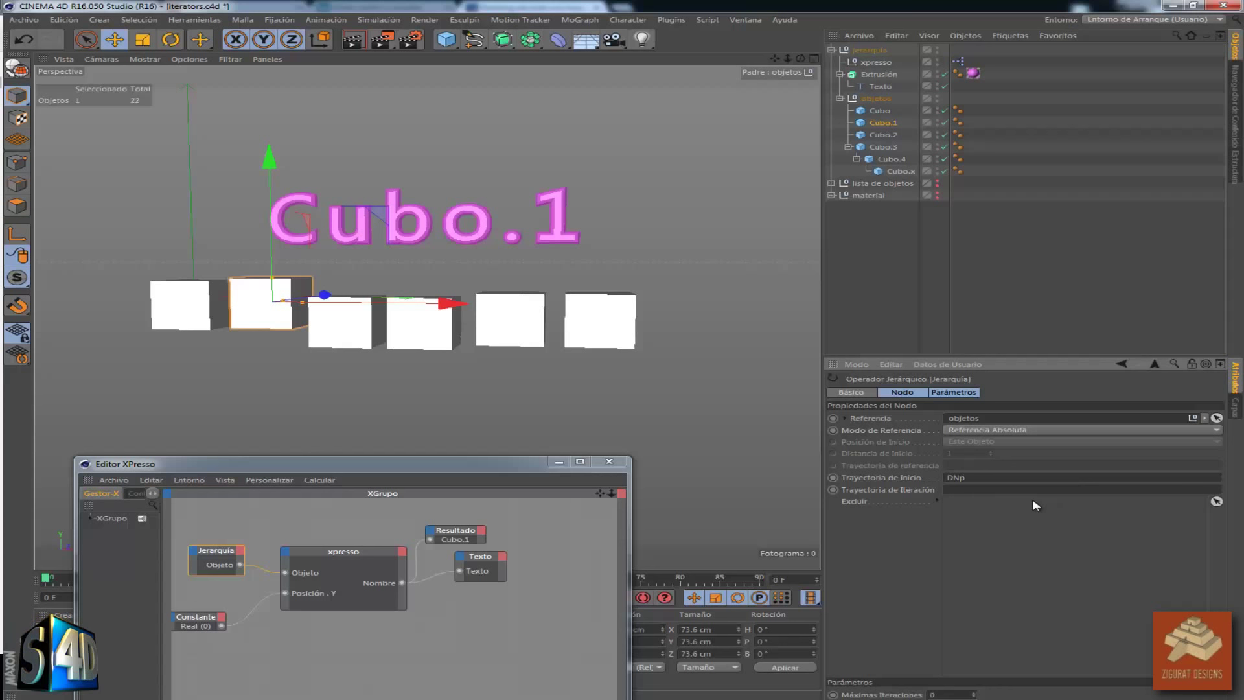
type("P")
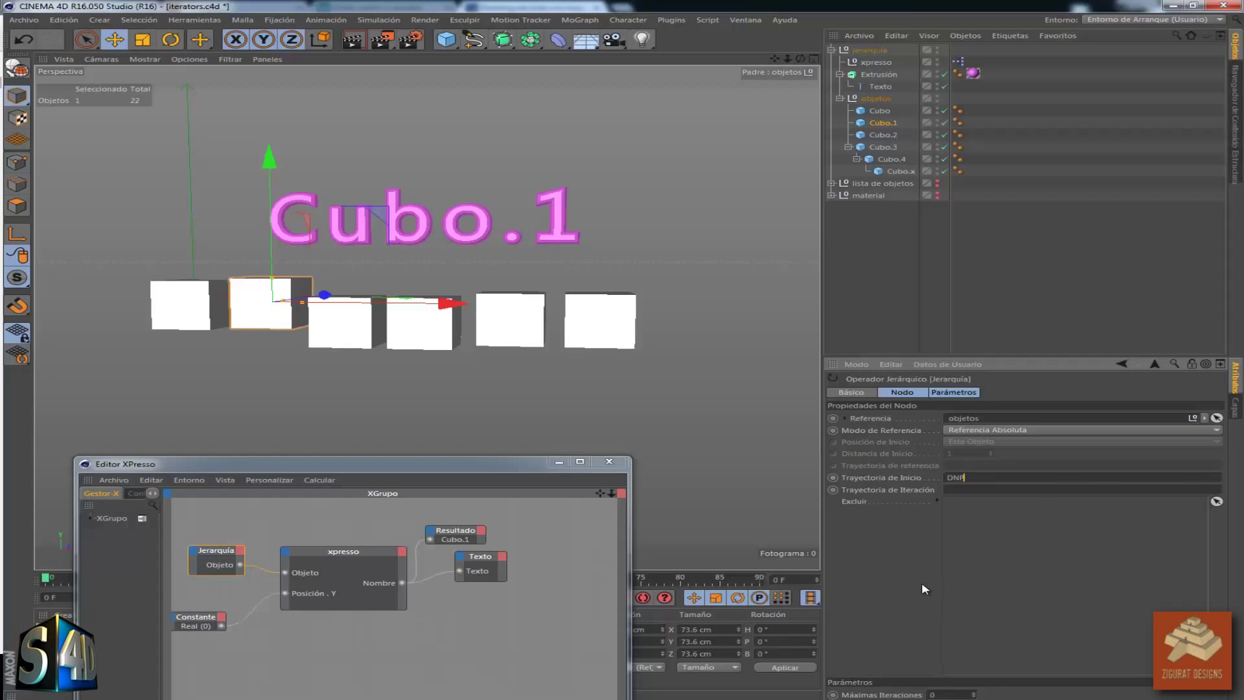
key("Return")
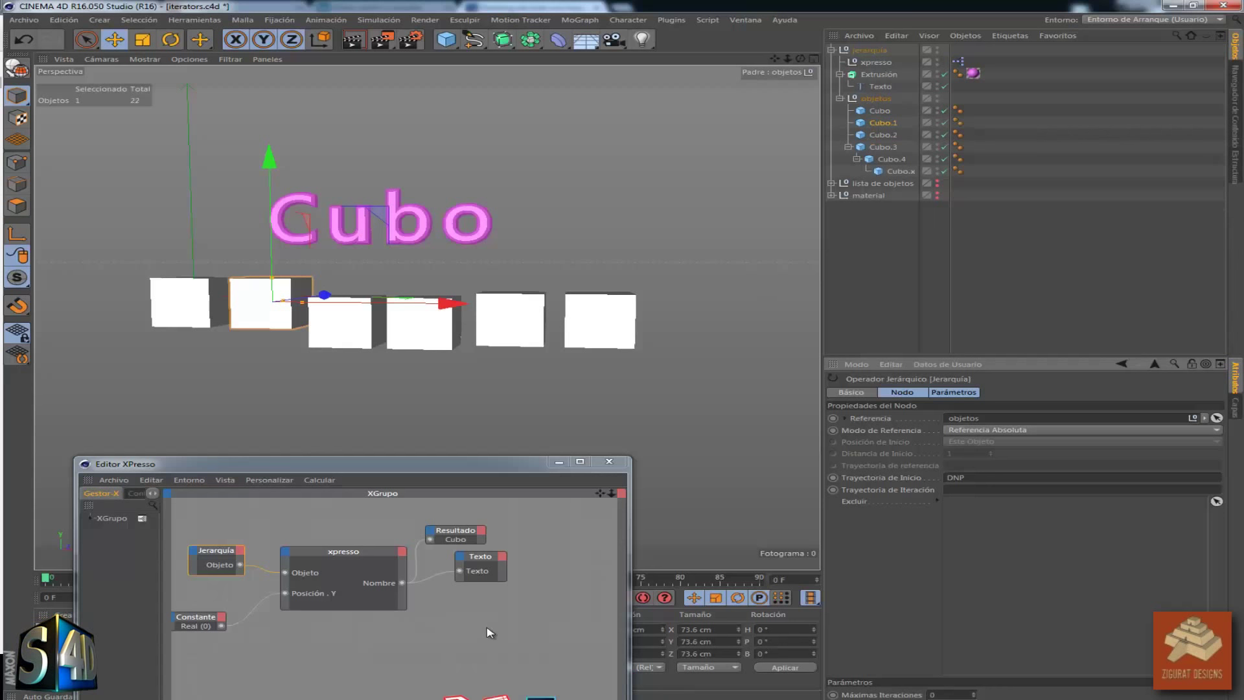
Add U for start path DNPU so the label reads 'objetos'
left_click(995, 477)
type("U")
key("Return")
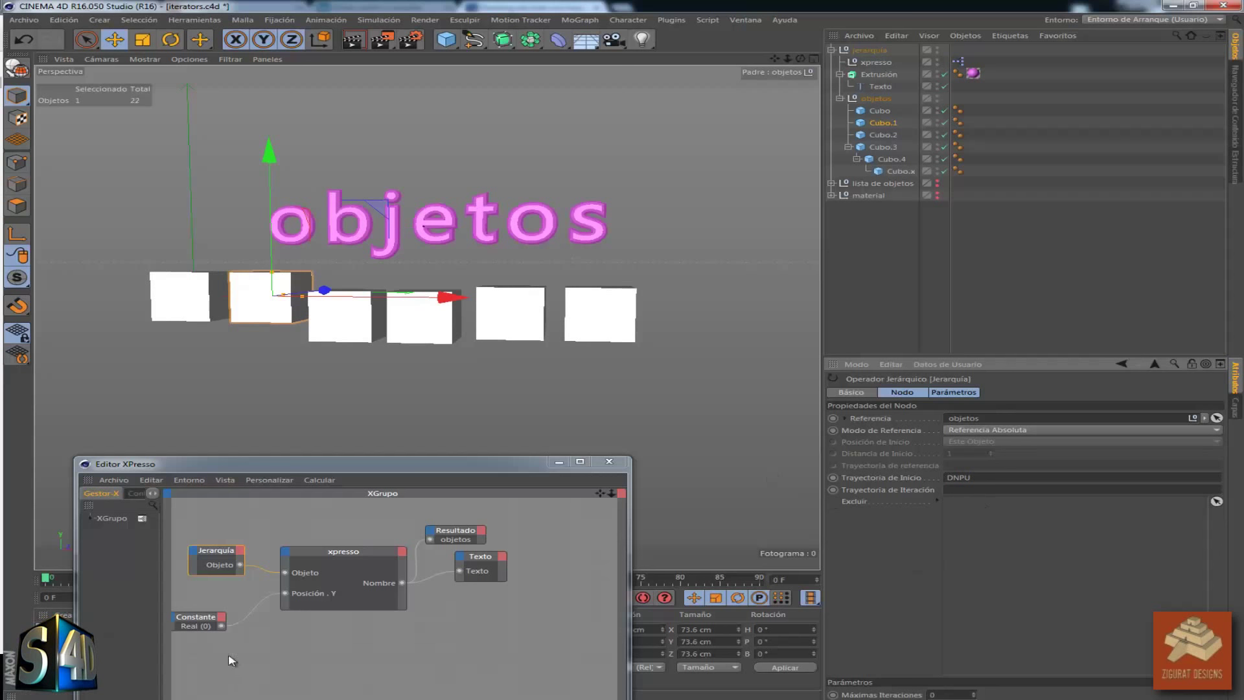
Raise the Constante value and wire Jerarquía's Objeto output to xpresso's Objeto input
left_click(193, 622)
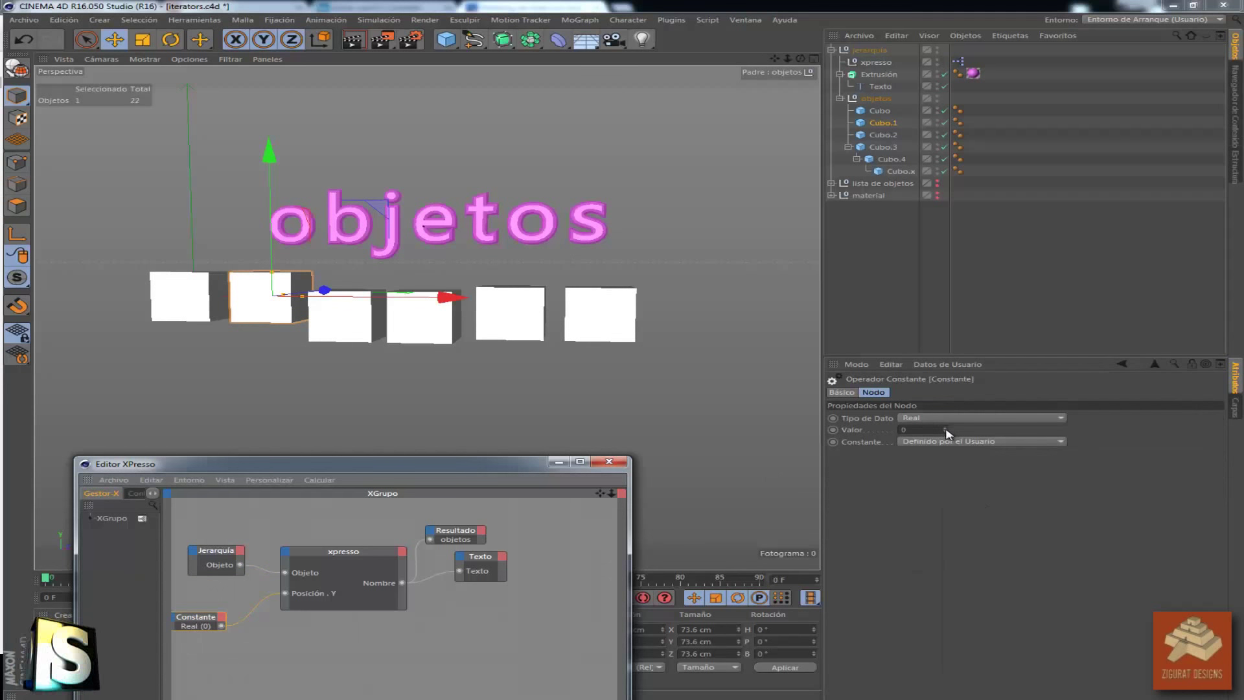
mouse_move(945, 434)
left_mouse_down()
mouse_move(988, 389)
mouse_move(999, 407)
left_mouse_up()
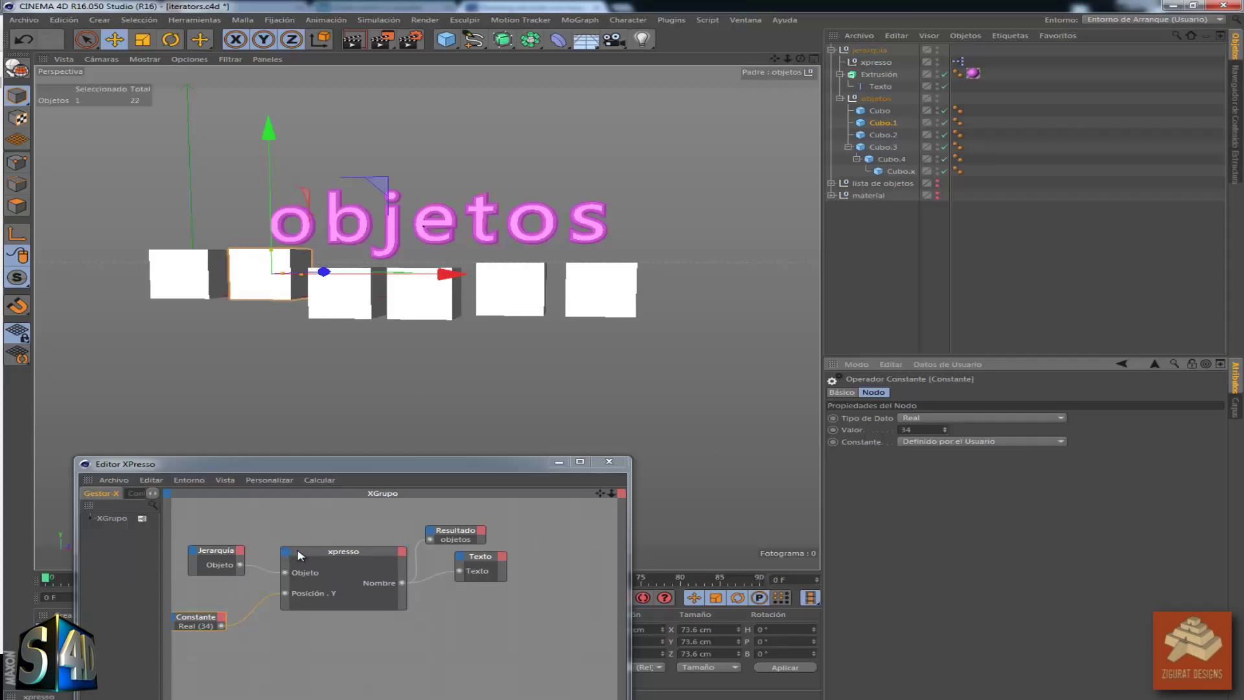
left_click(366, 650)
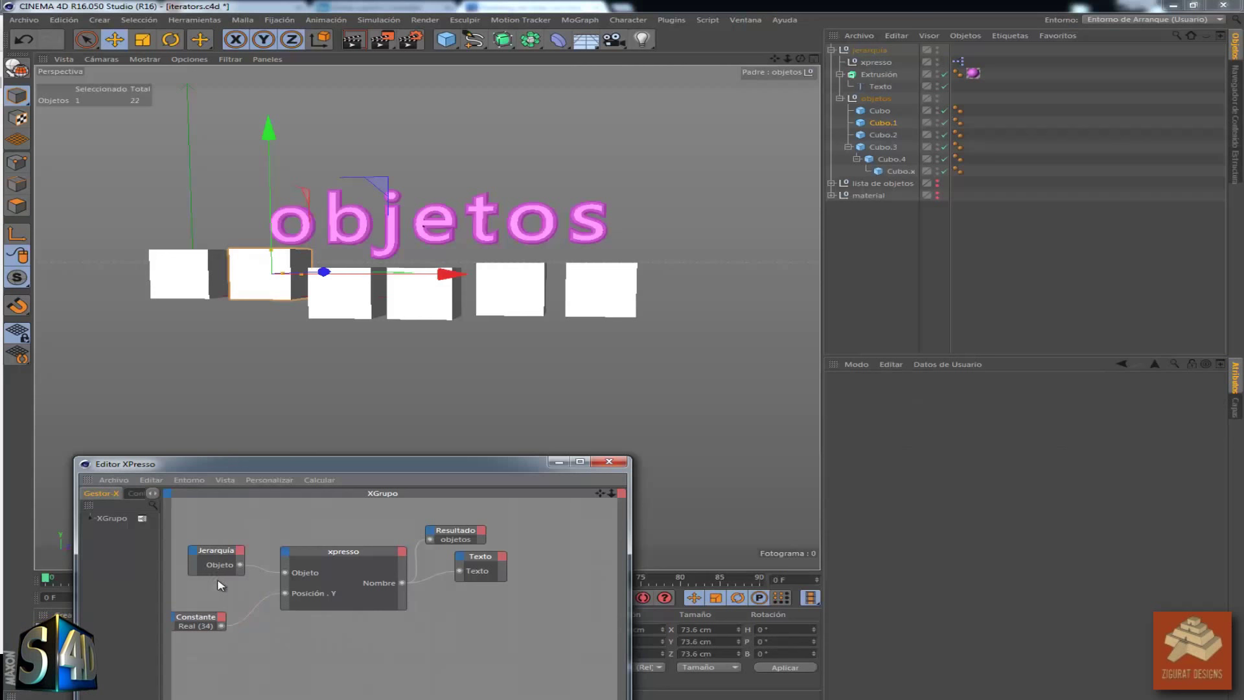
left_click(212, 555)
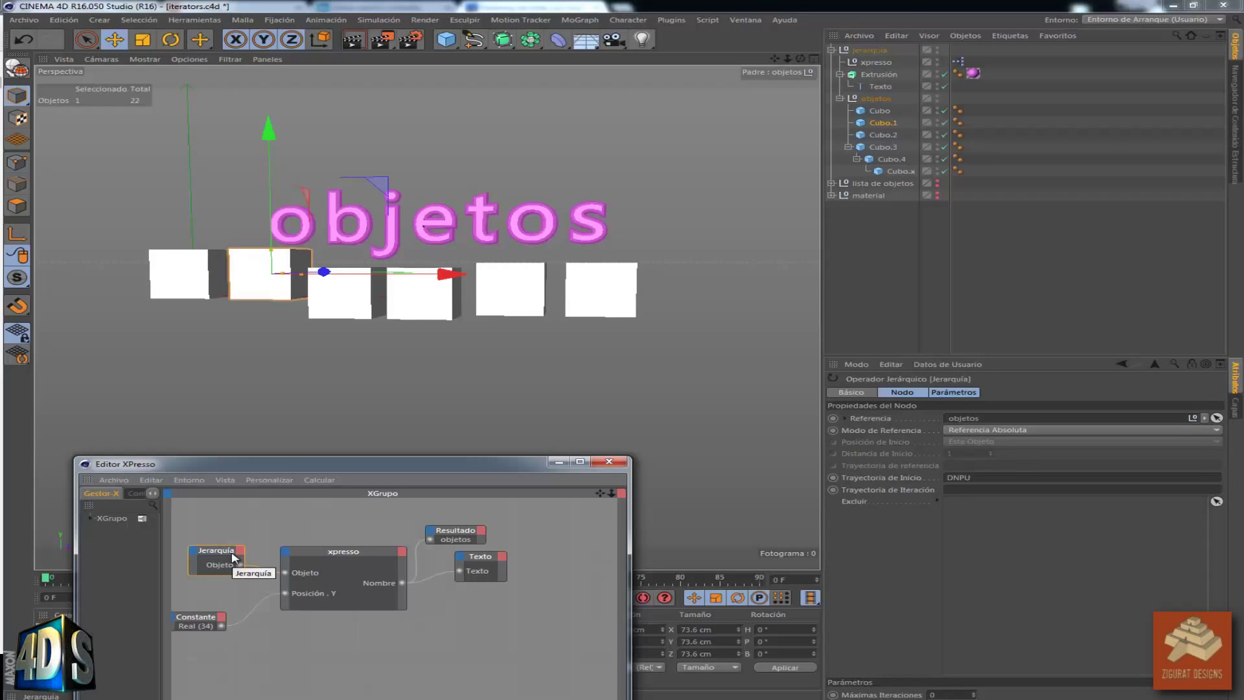
left_click_drag(239, 564, 286, 572)
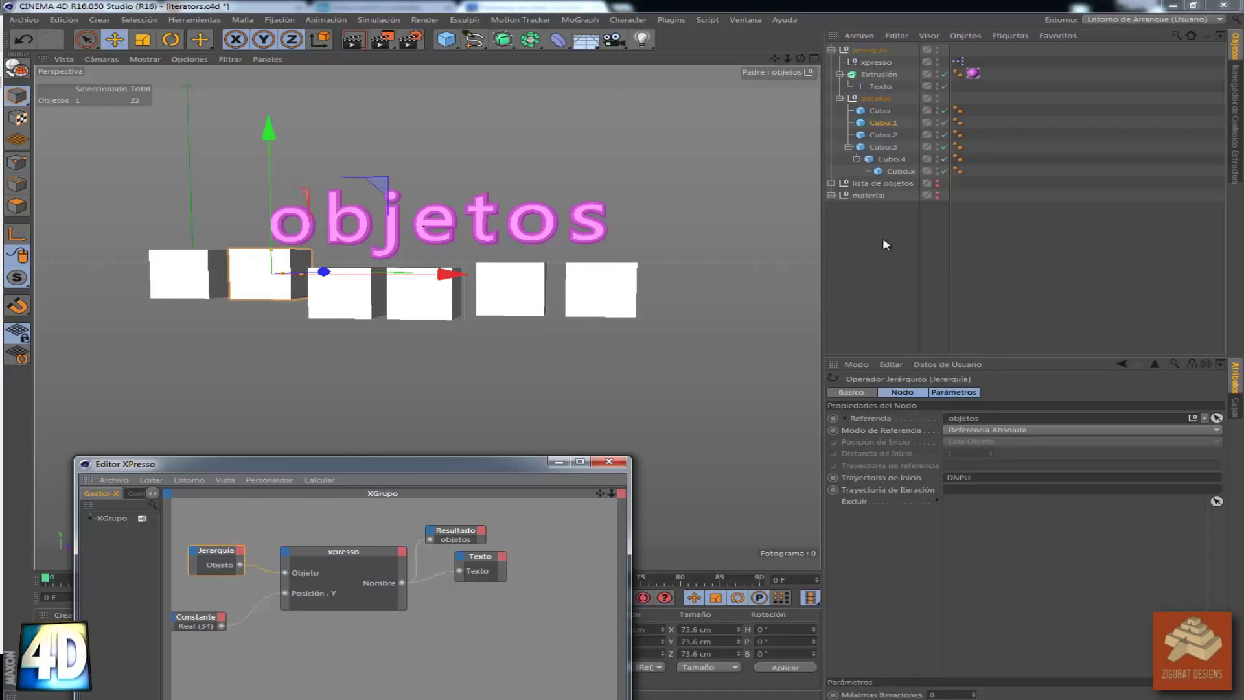
left_click(887, 135)
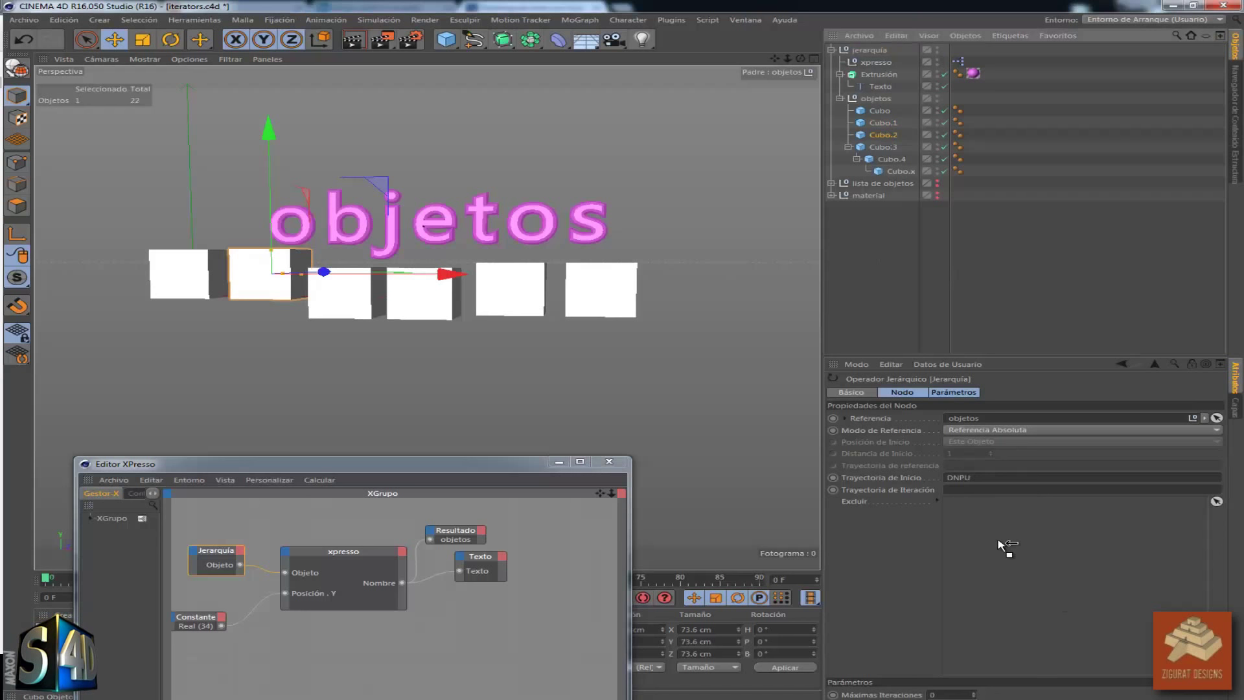
Add Cubo.2 to Jerarquía's Excluir list and delete the old start path code
left_click_drag(1002, 546, 925, 509)
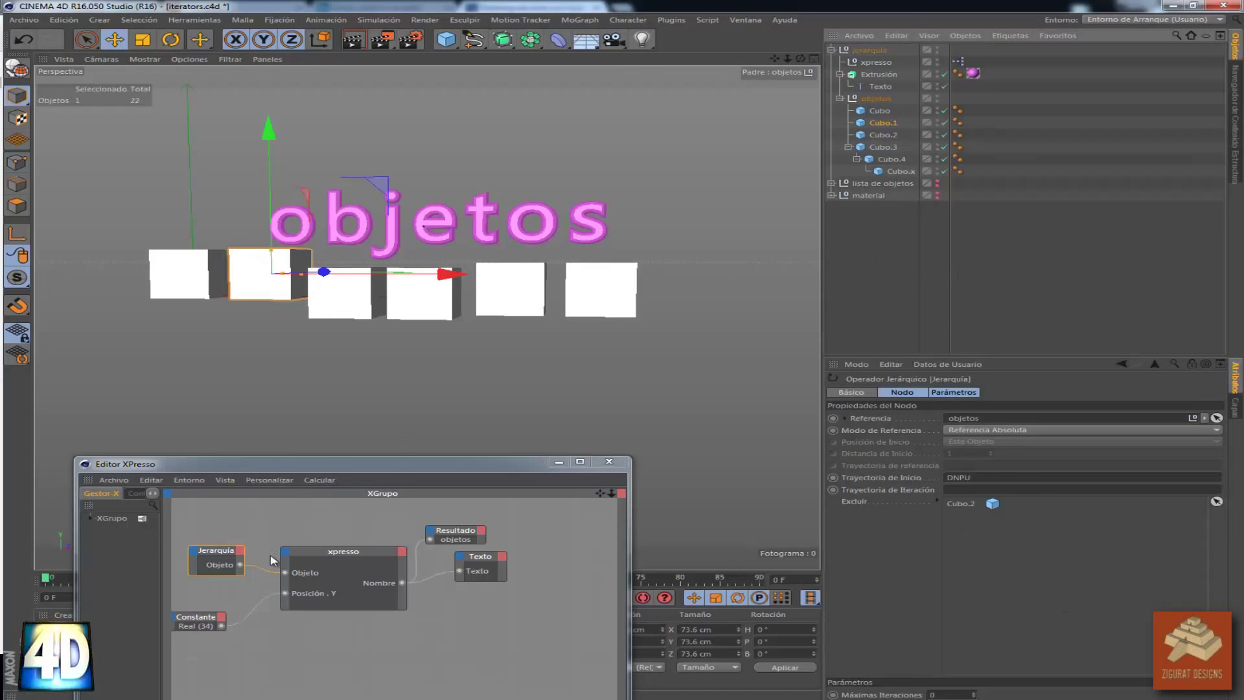
left_click(869, 557)
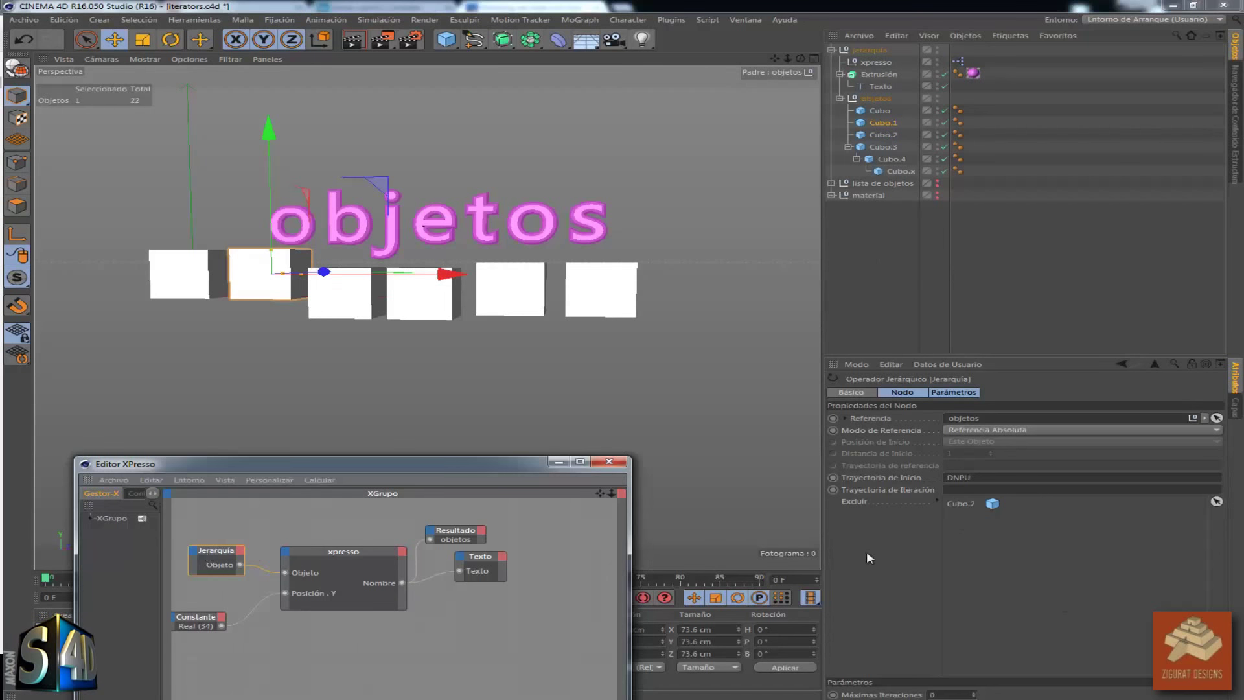
left_click_drag(975, 478, 935, 483)
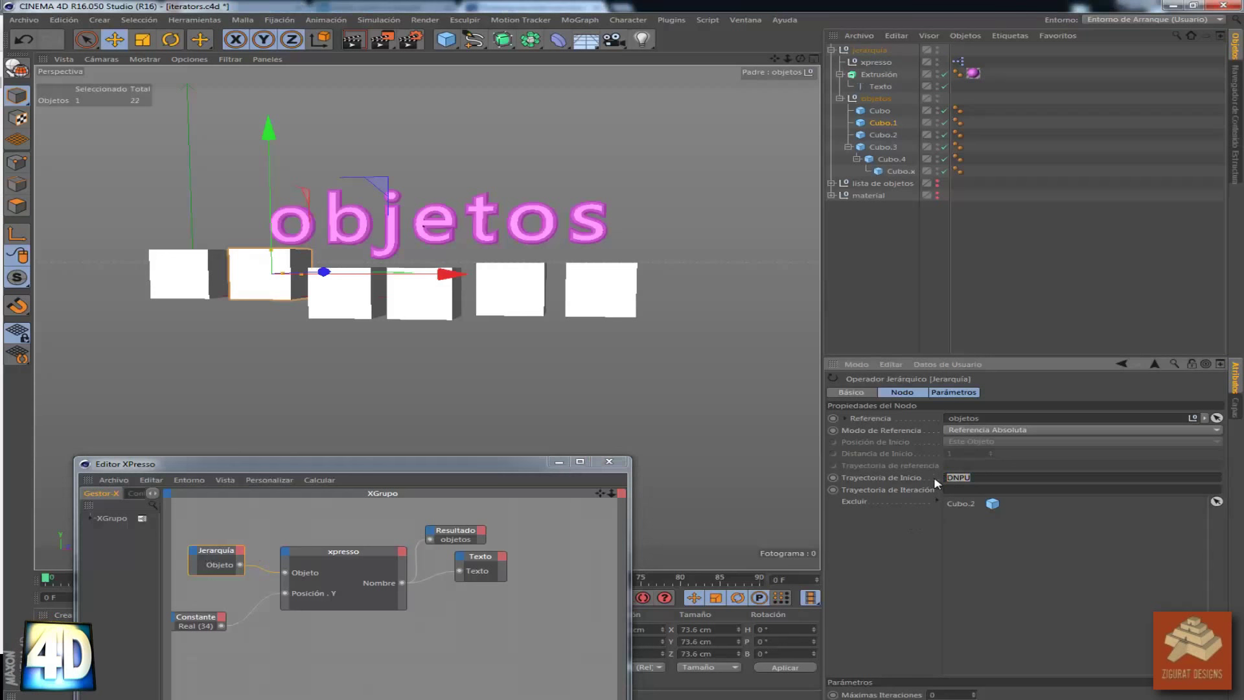
key("BackSpace")
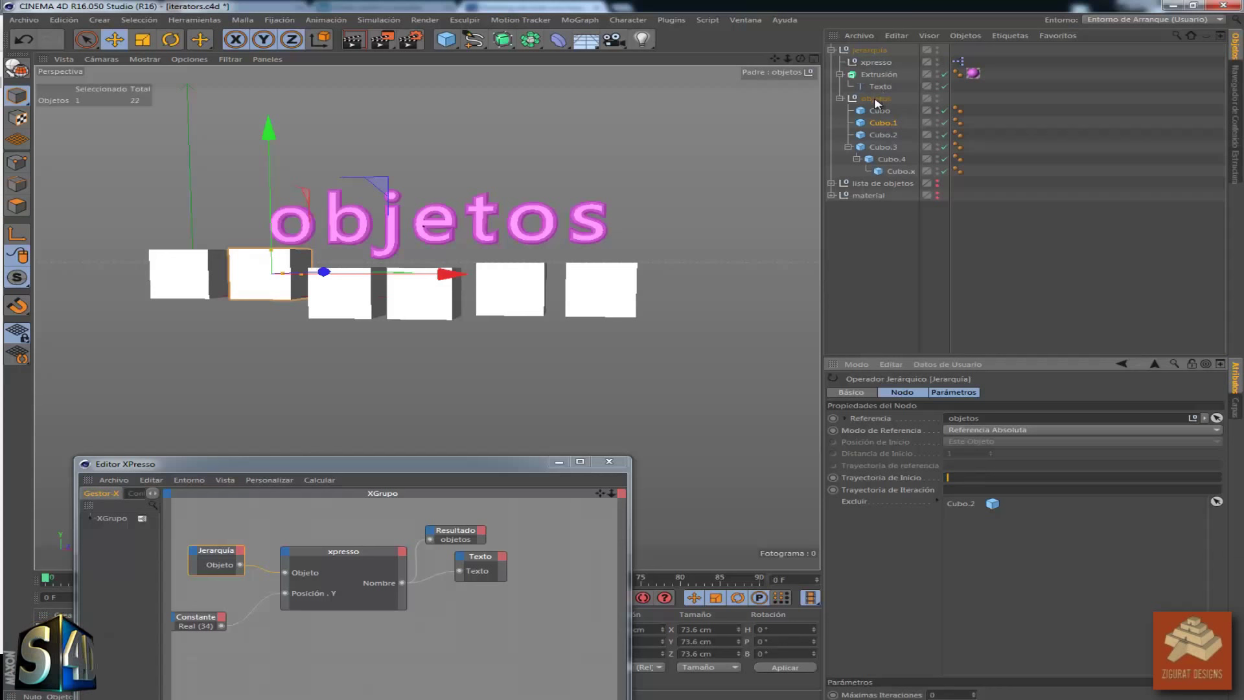
Set the Jerarquía start path to D and lower the Constante value to 29
left_click(889, 288)
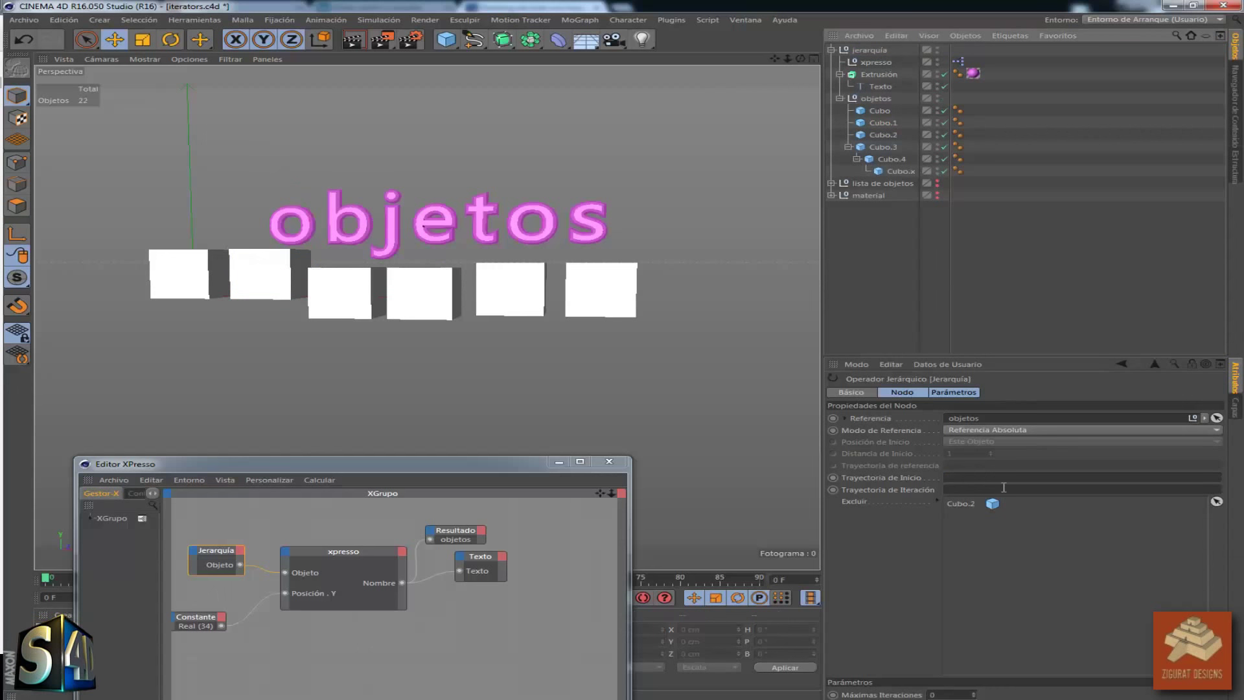
left_click(972, 475)
type("0")
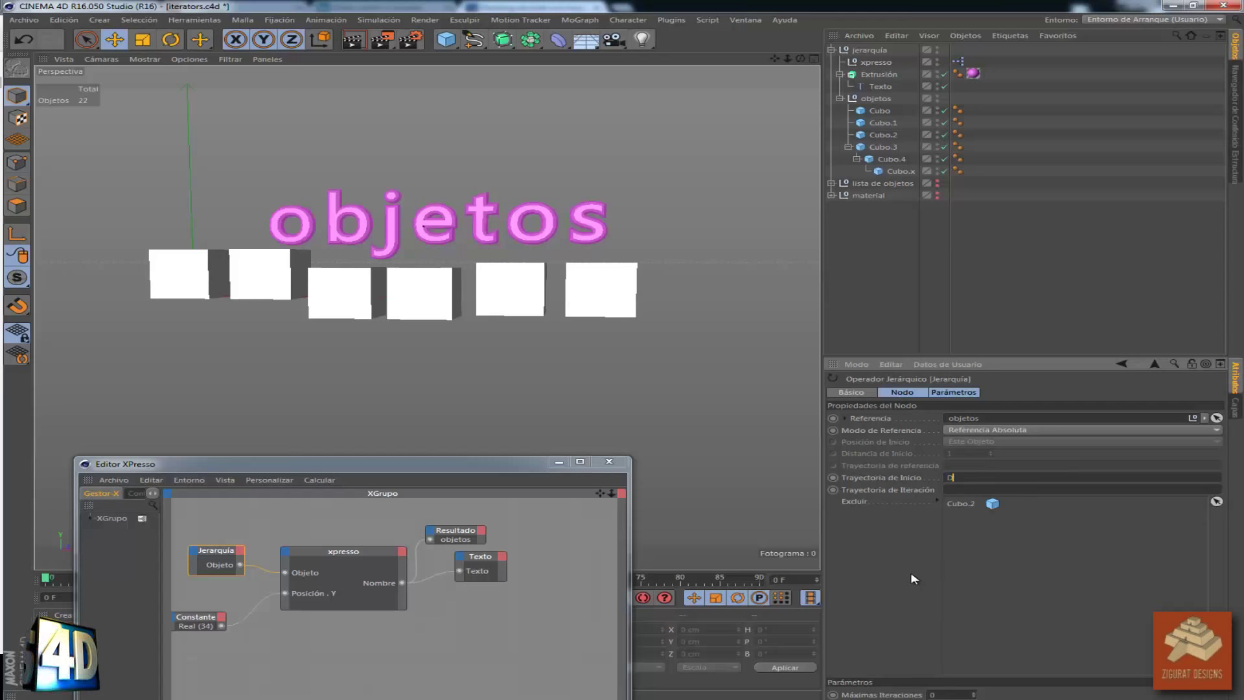
key("Return")
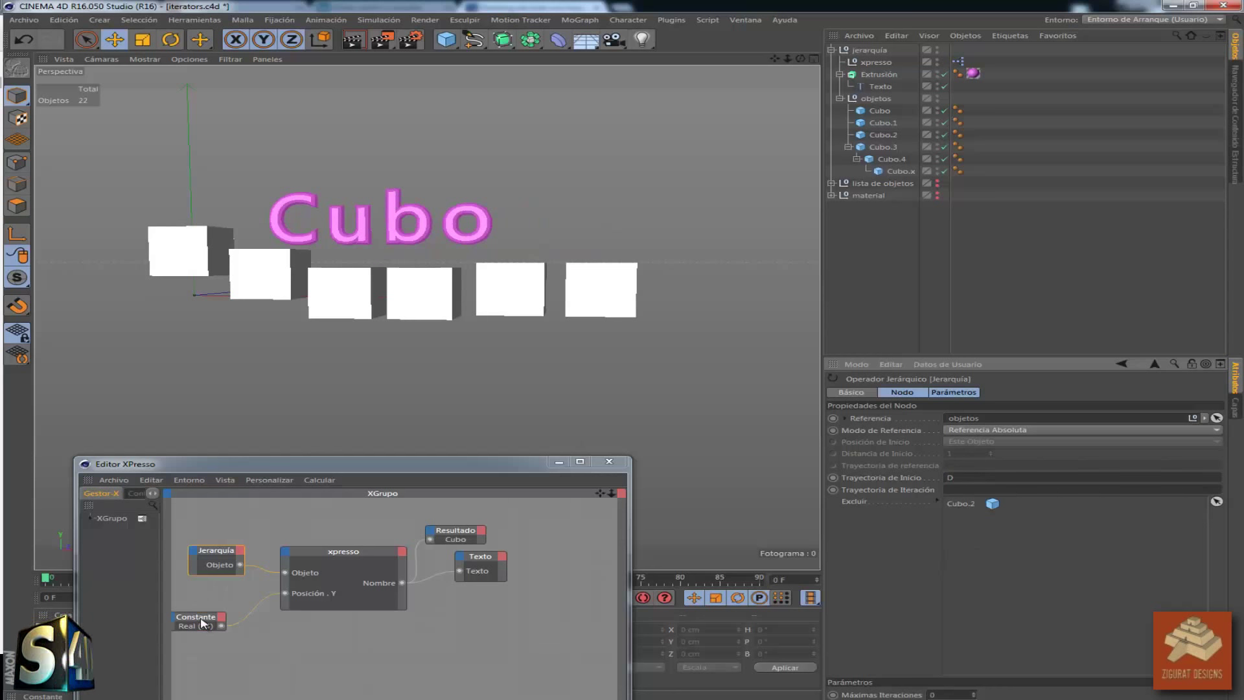
left_click(196, 619)
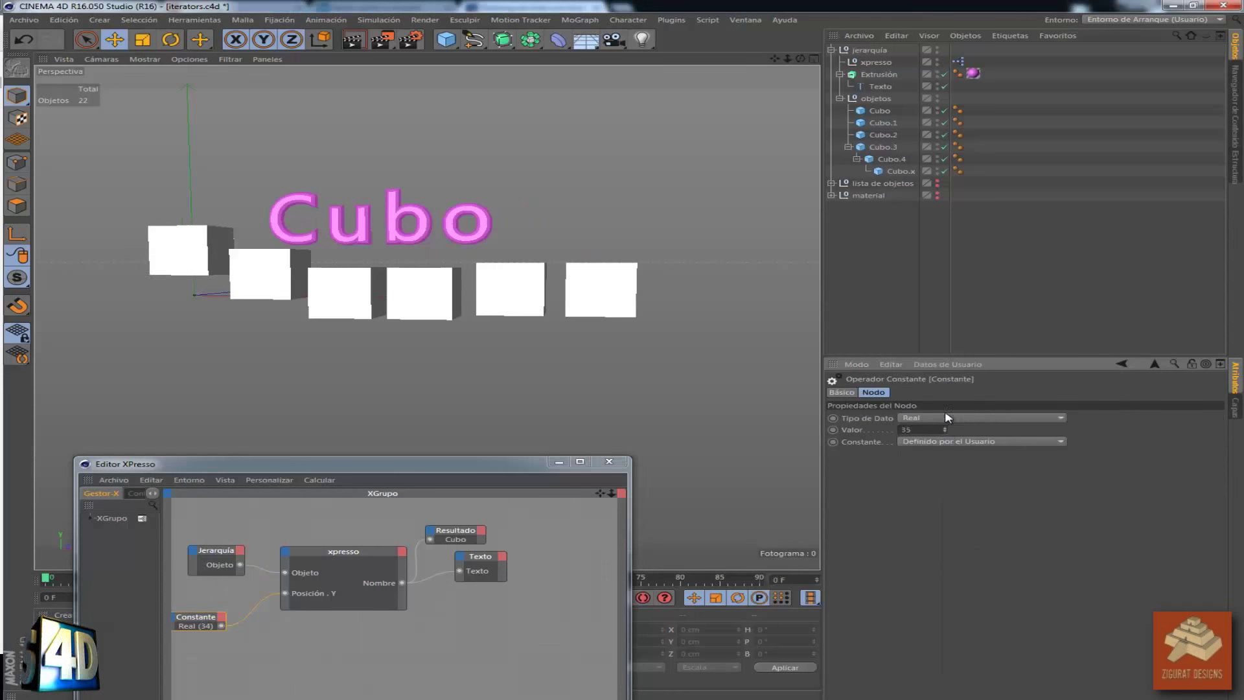
left_click_drag(943, 429, 953, 419)
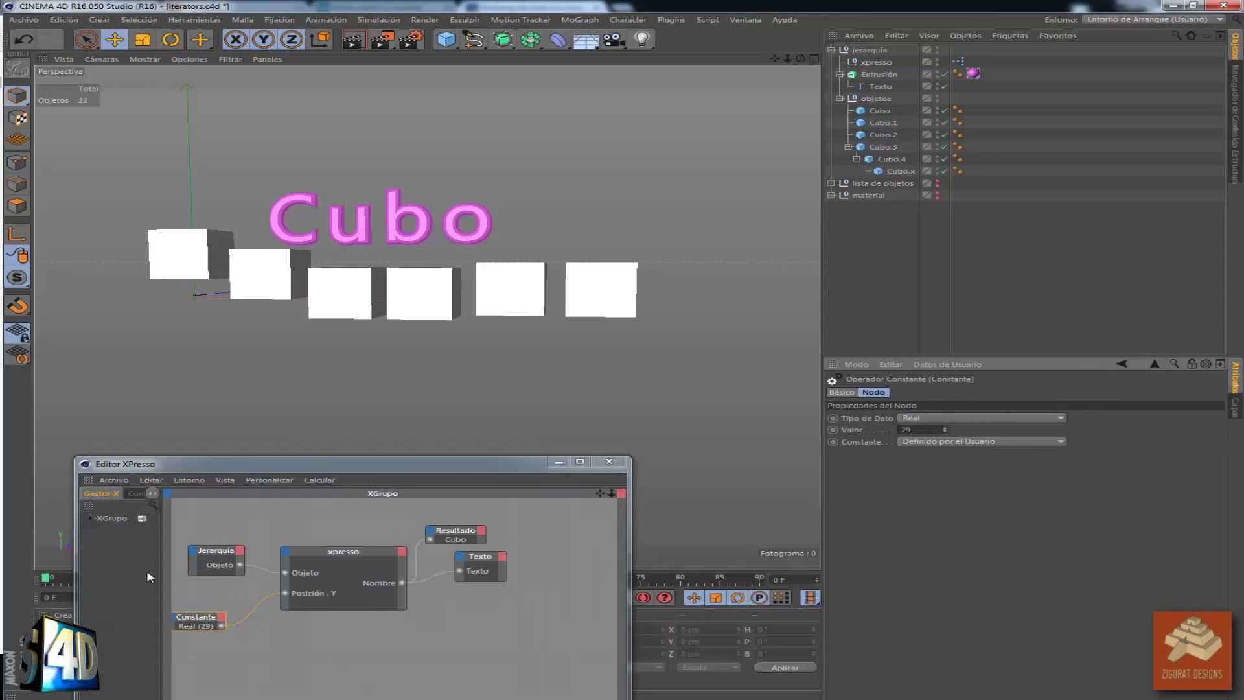
Extend the start path to DN so the label reads Cubo.1, then set Constante to -8
left_click(215, 558)
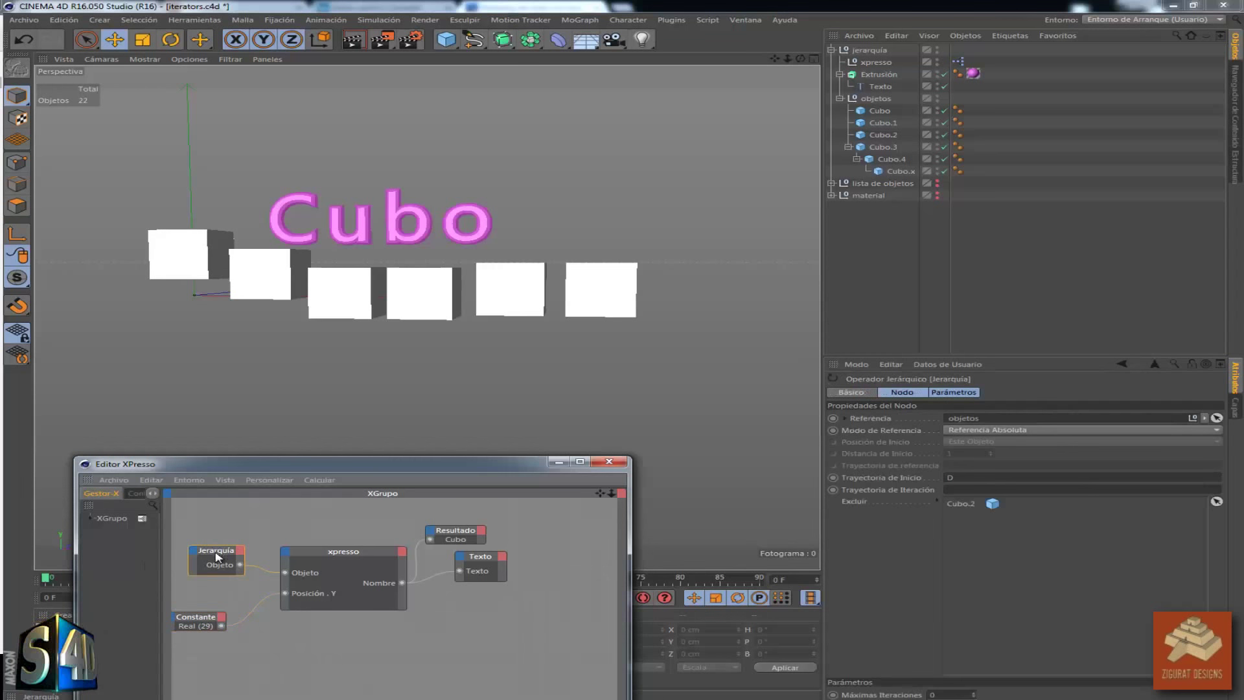
left_click(1023, 476)
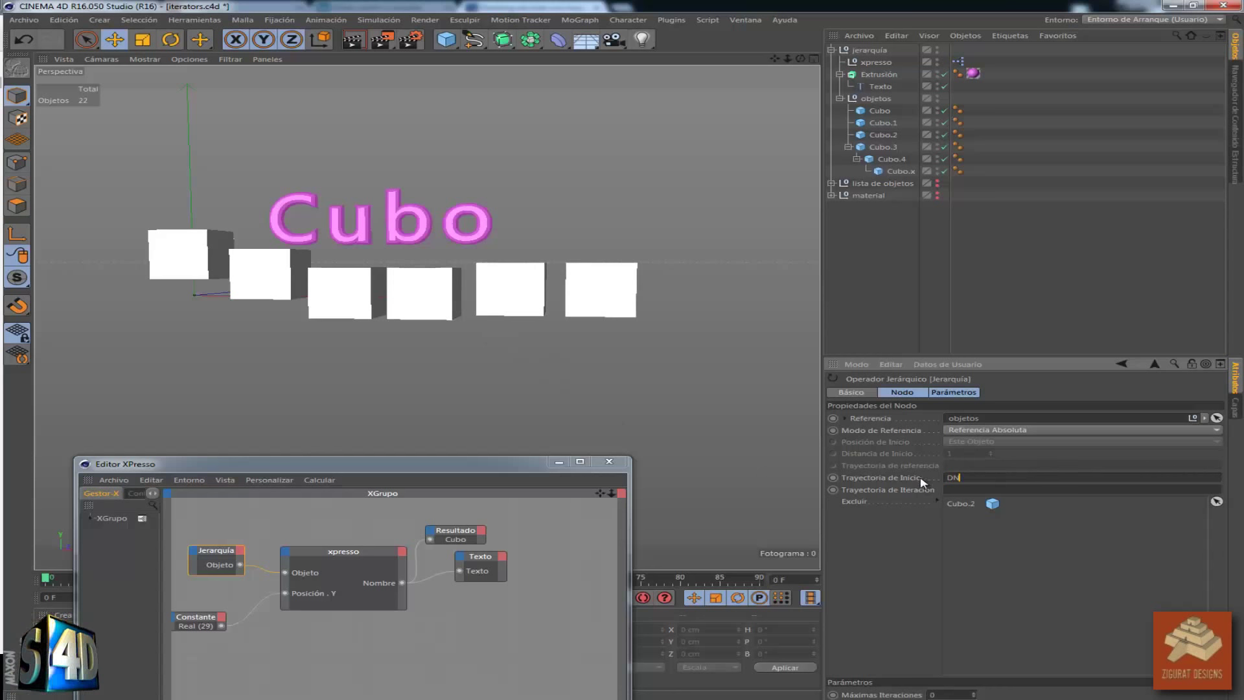
type("N")
key("Return")
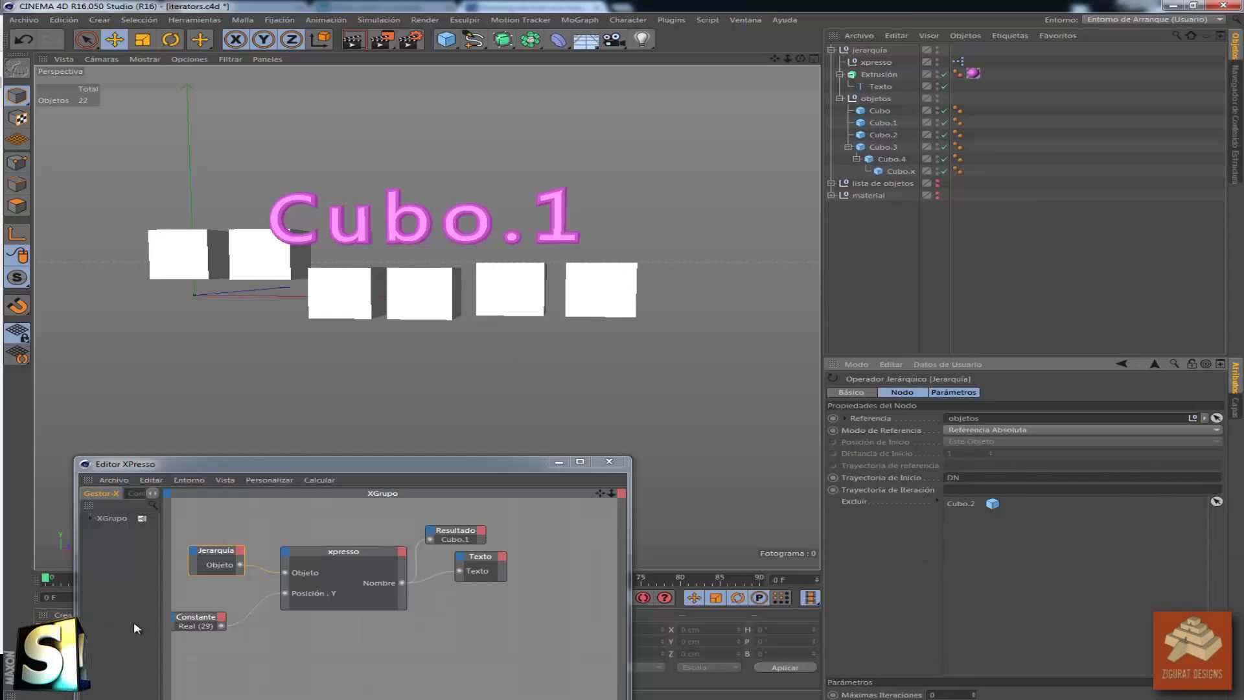
left_click(207, 618)
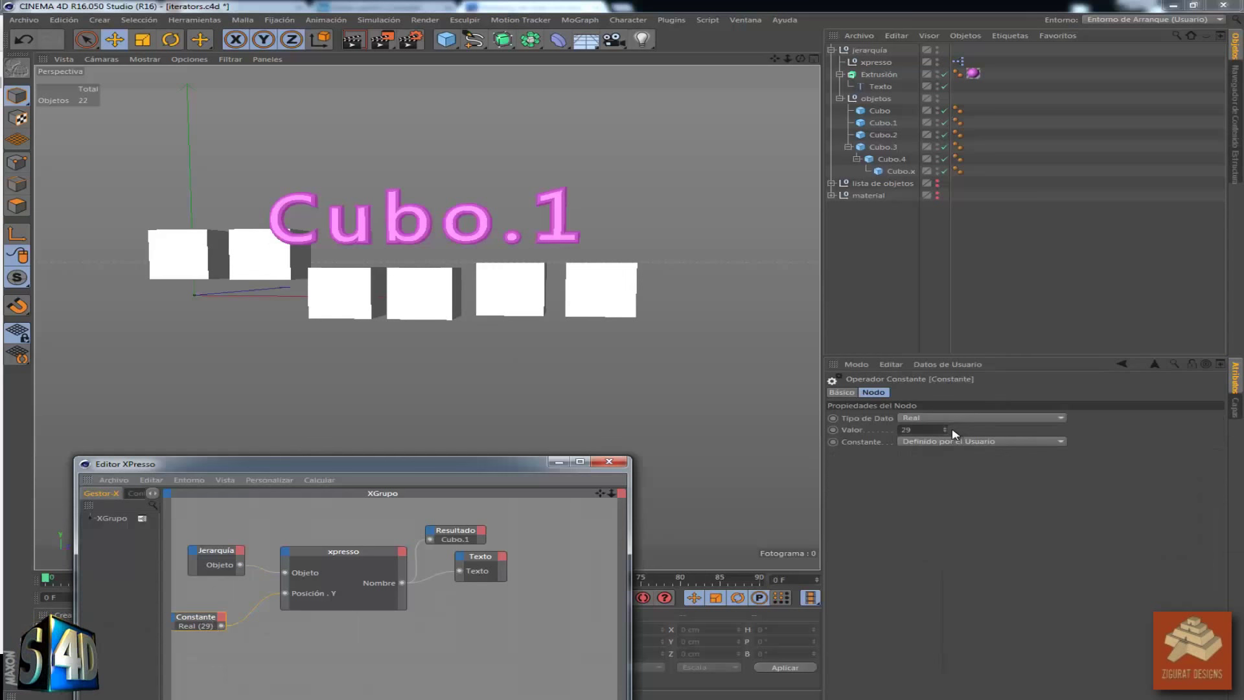
mouse_move(945, 428)
left_mouse_down()
mouse_move(939, 448)
mouse_move(957, 451)
left_mouse_up()
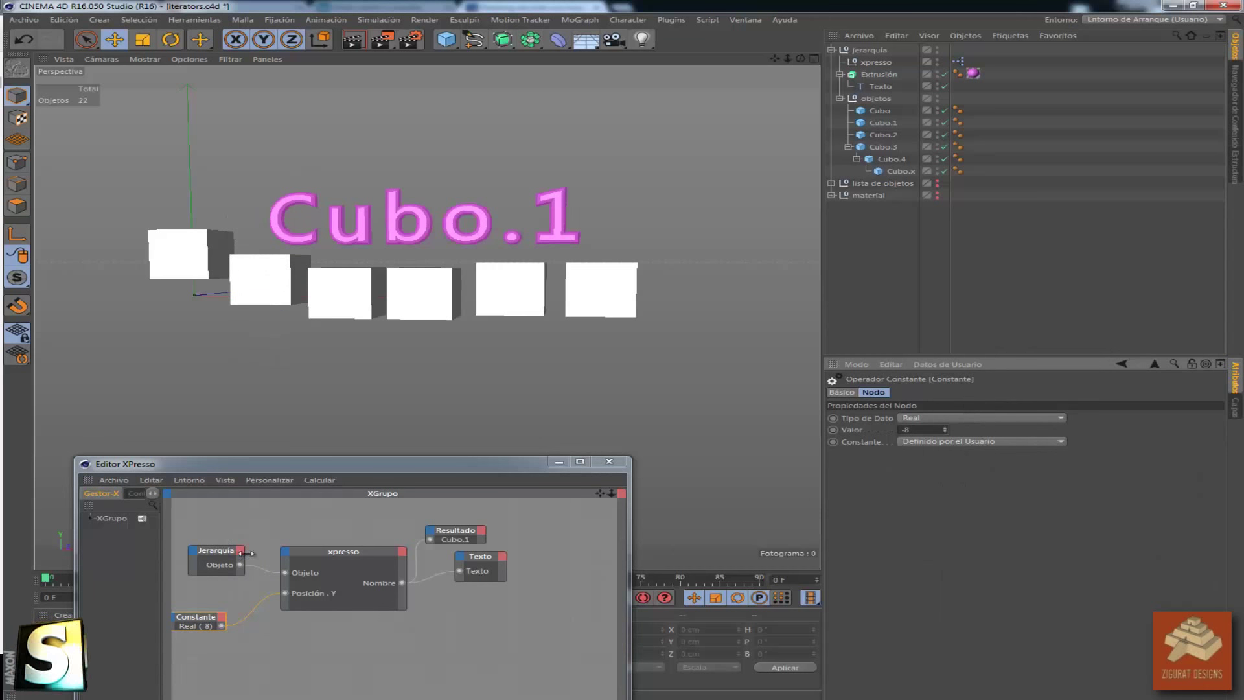
Append another N to the start path and undo a trial Constante value change
left_click(217, 558)
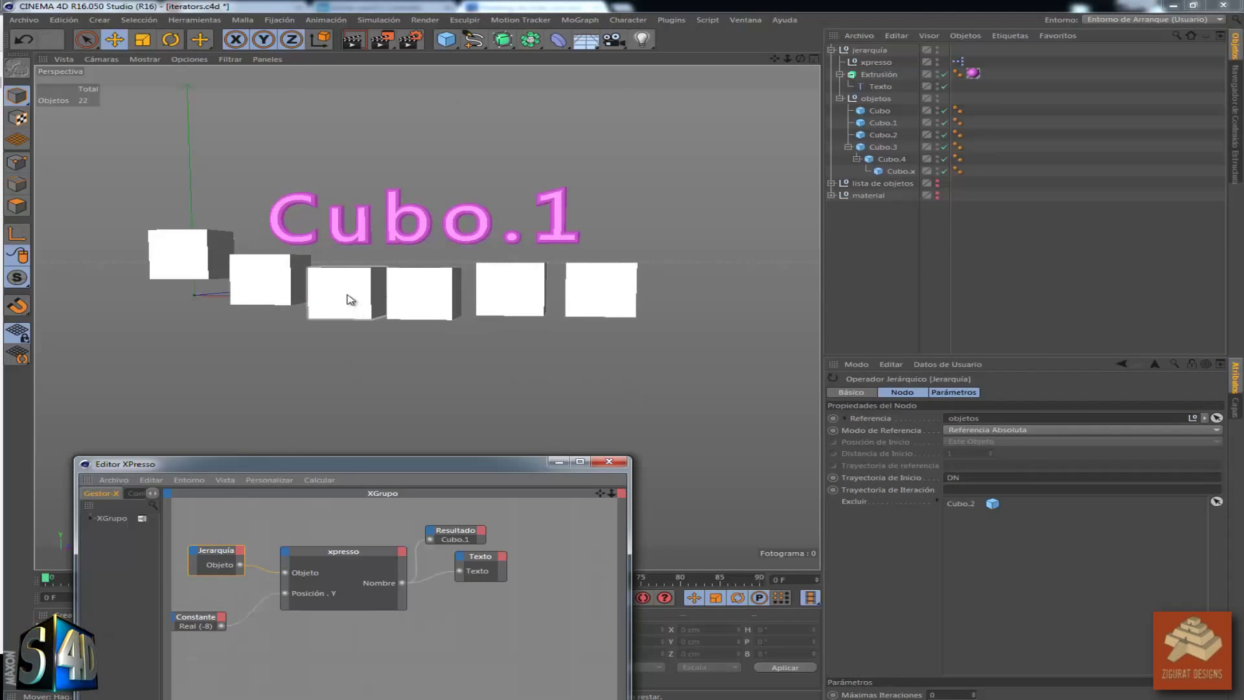
left_click(999, 478)
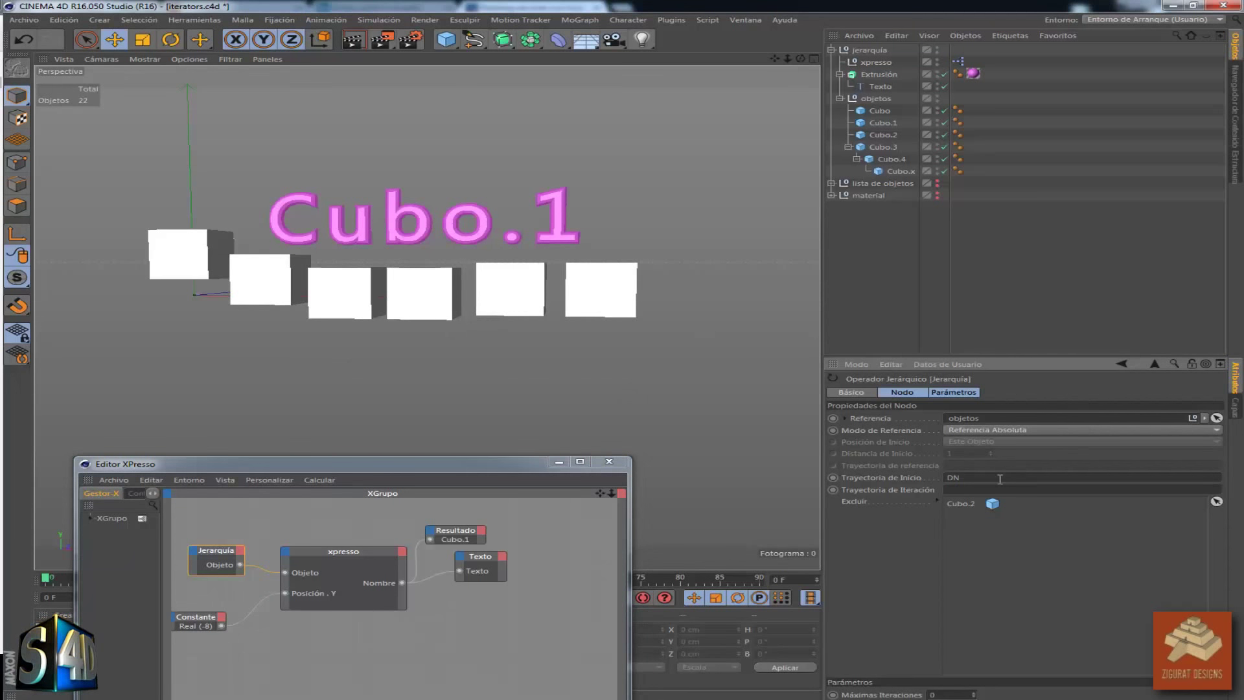
type("N")
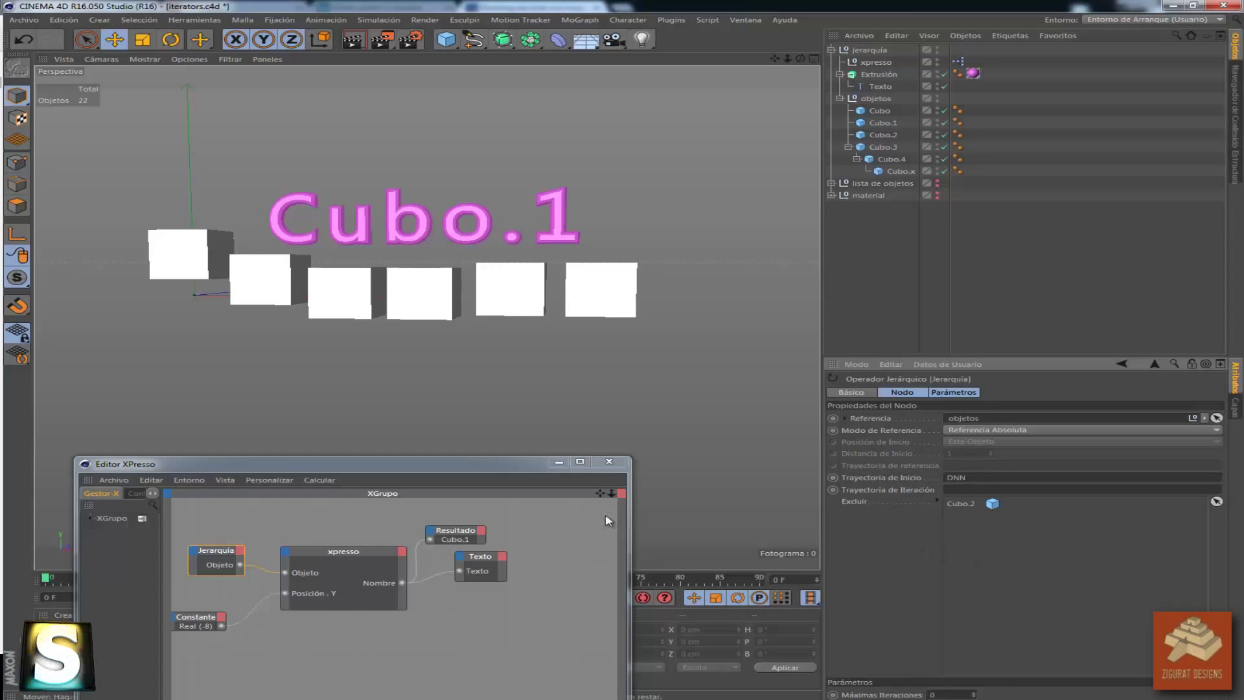
left_click(200, 628)
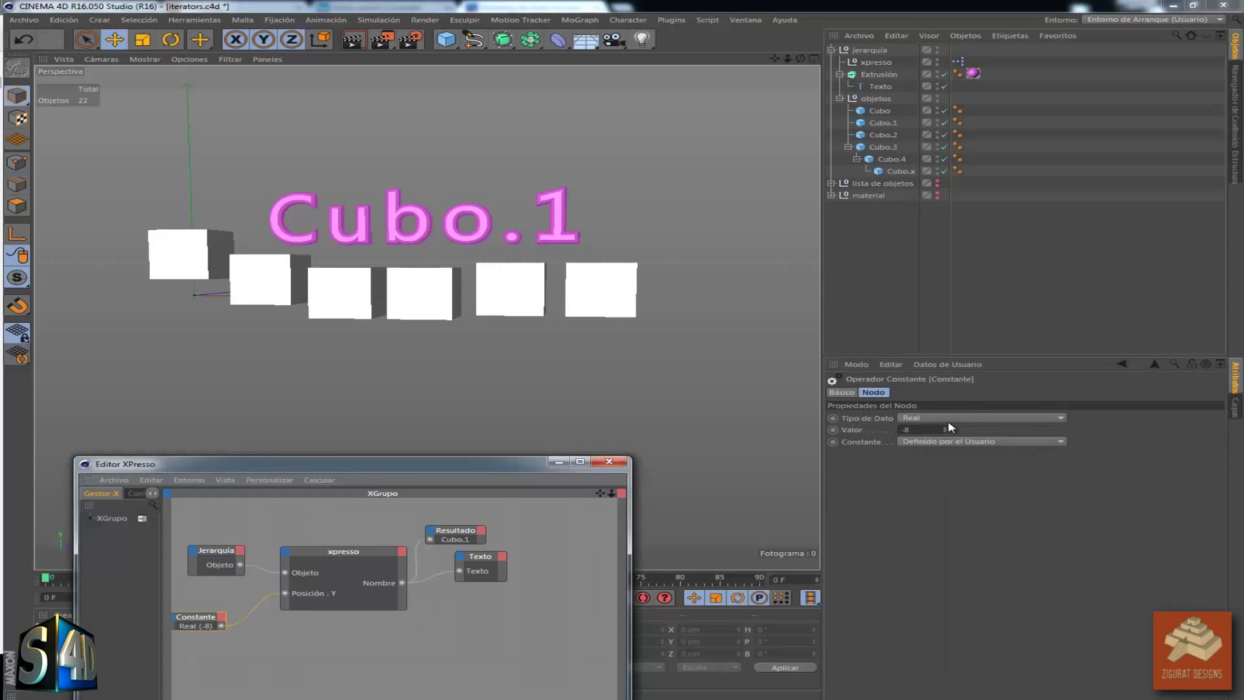
left_click_drag(945, 430, 960, 443)
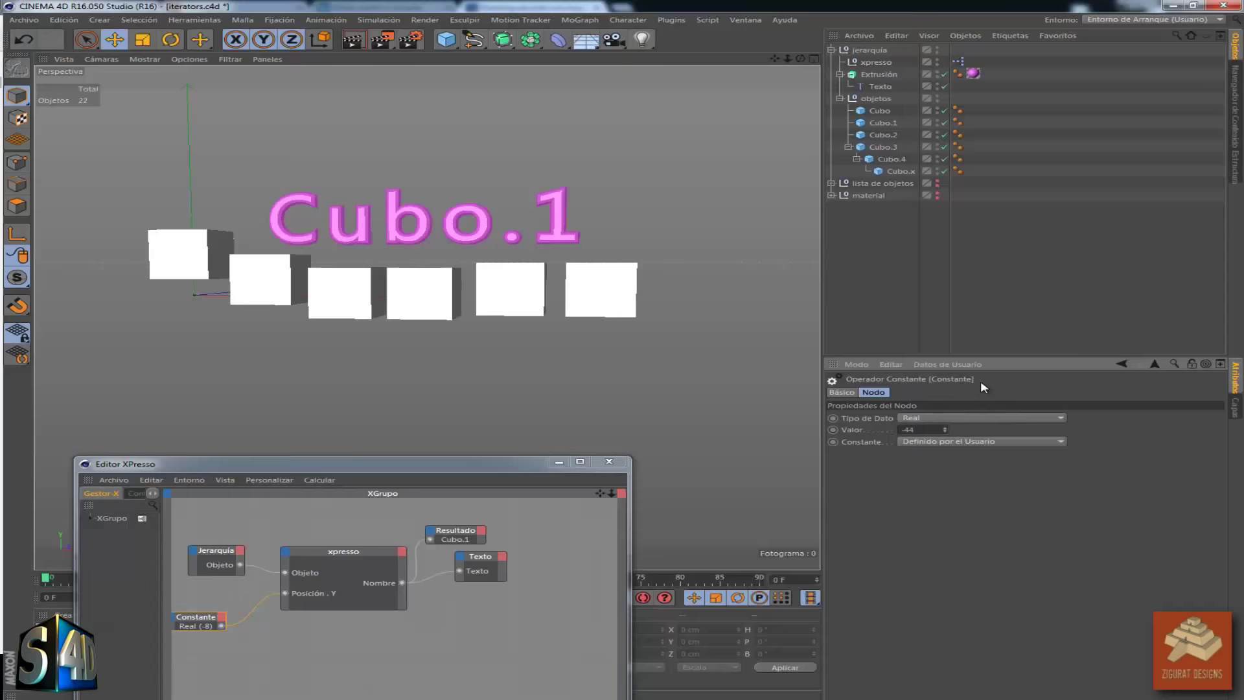
key("ctrl+z")
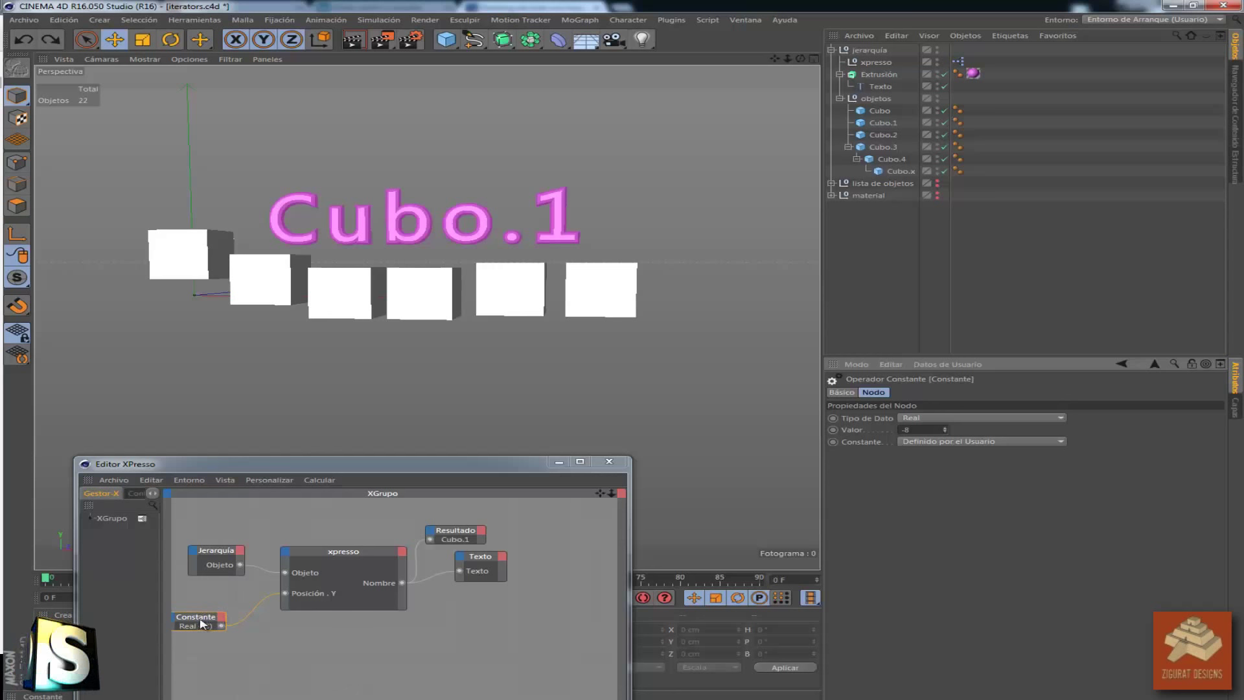
Complete the start path as DNNN to show Cubo.3, then set Constante to -18
left_click(226, 557)
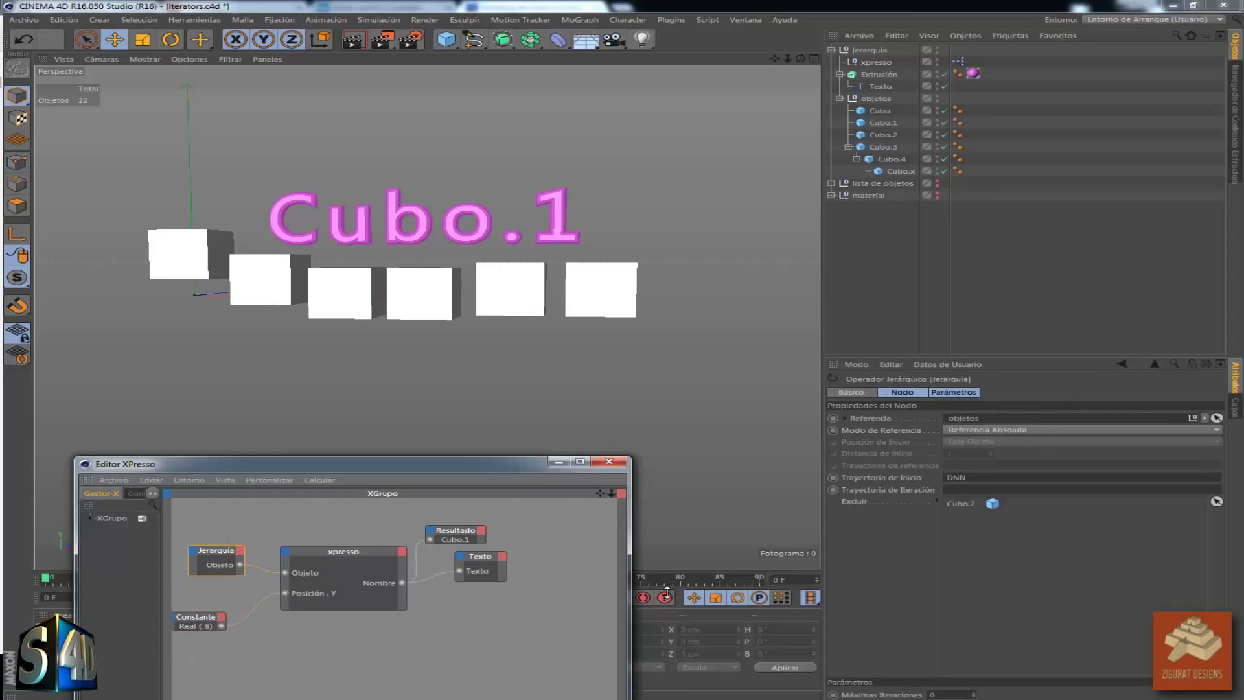
left_click(987, 476)
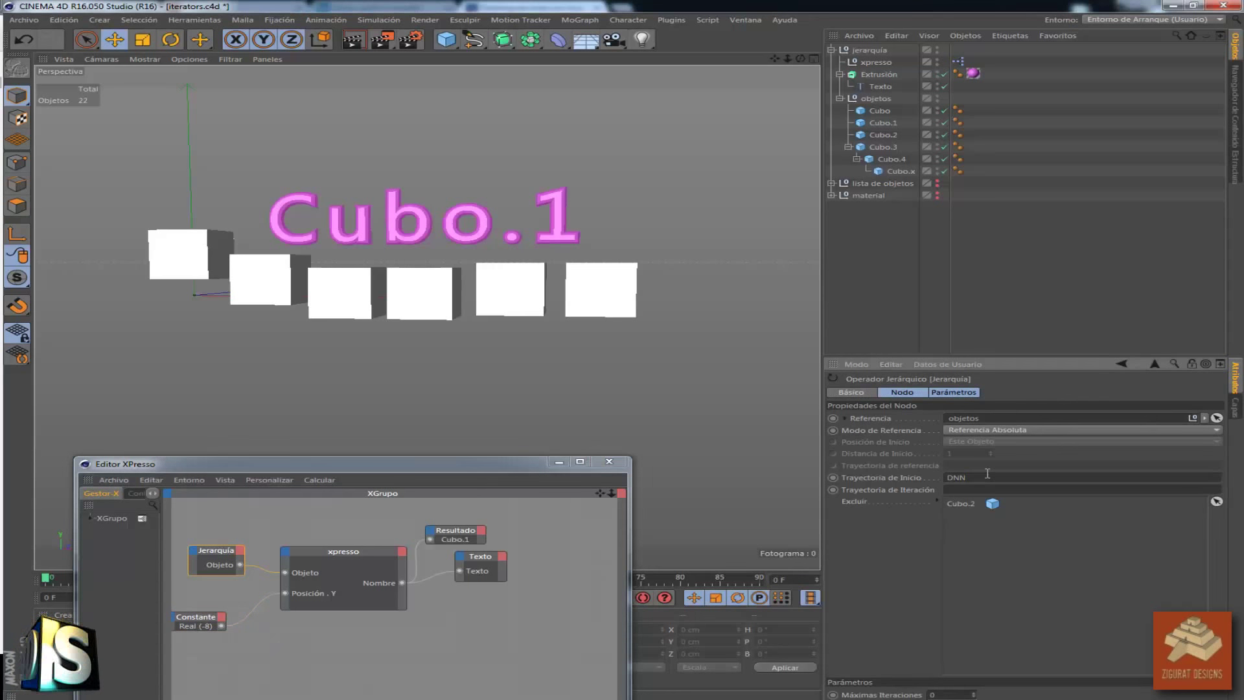
type("N")
key("Return")
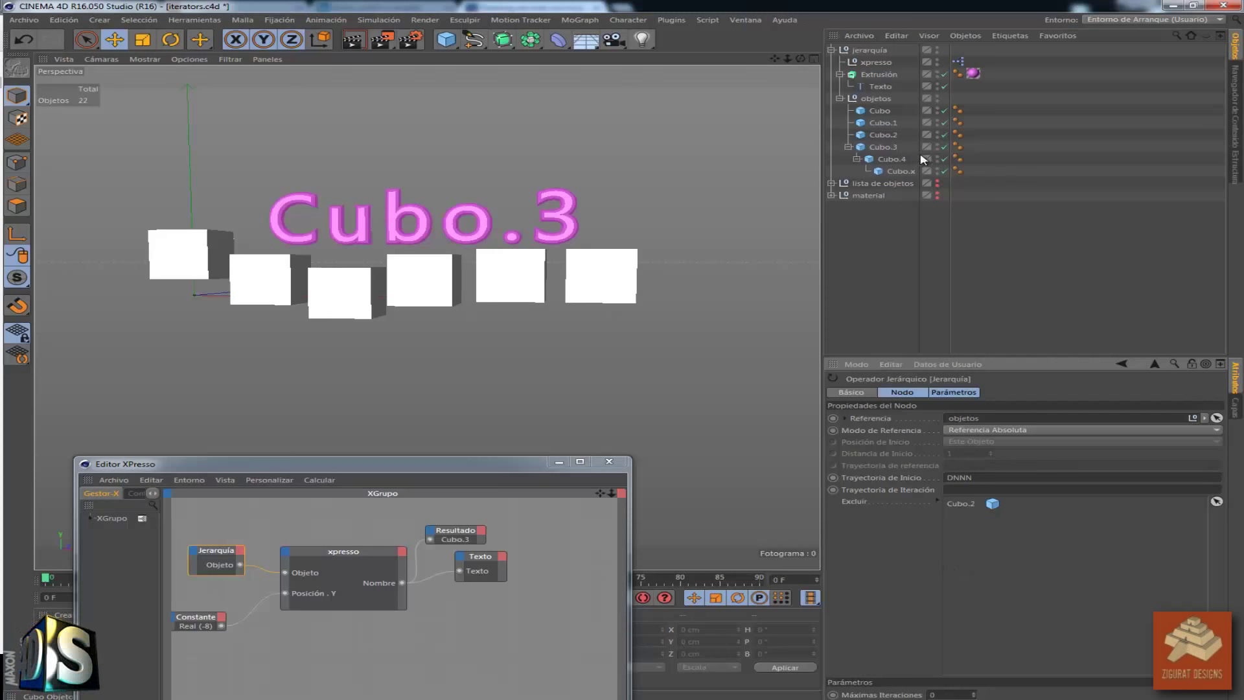
left_click(209, 619)
mouse_move(945, 431)
left_mouse_down()
mouse_move(950, 459)
mouse_move(946, 433)
left_mouse_up()
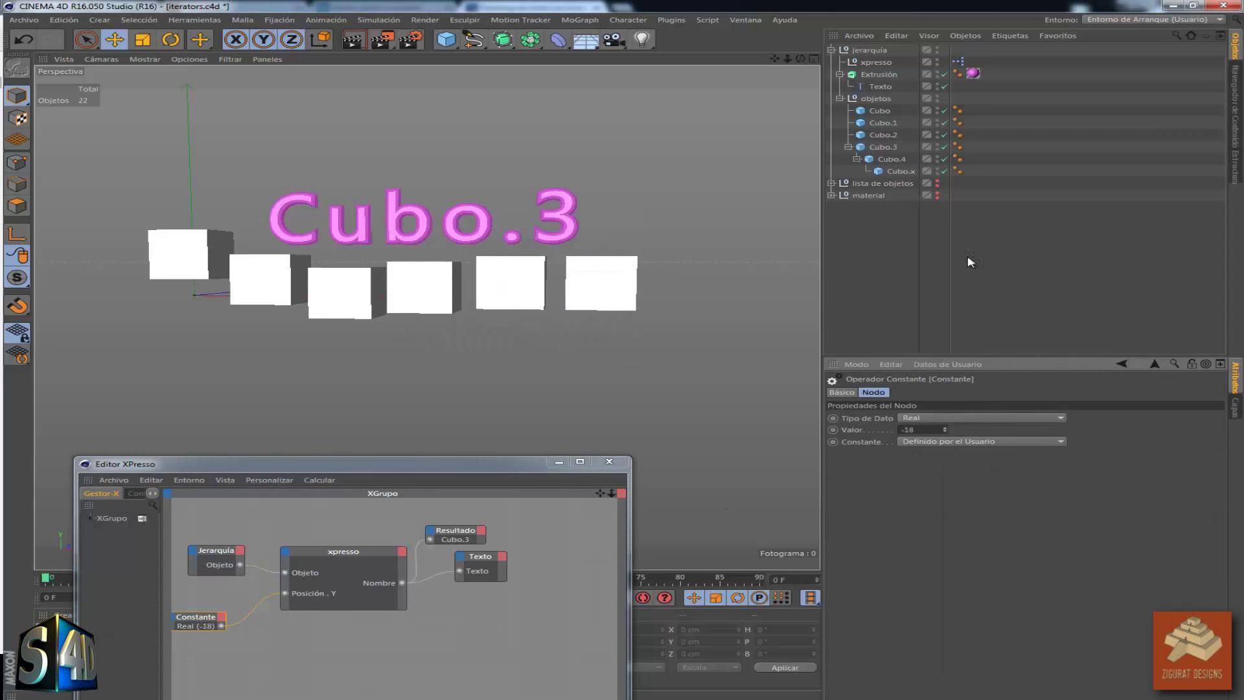
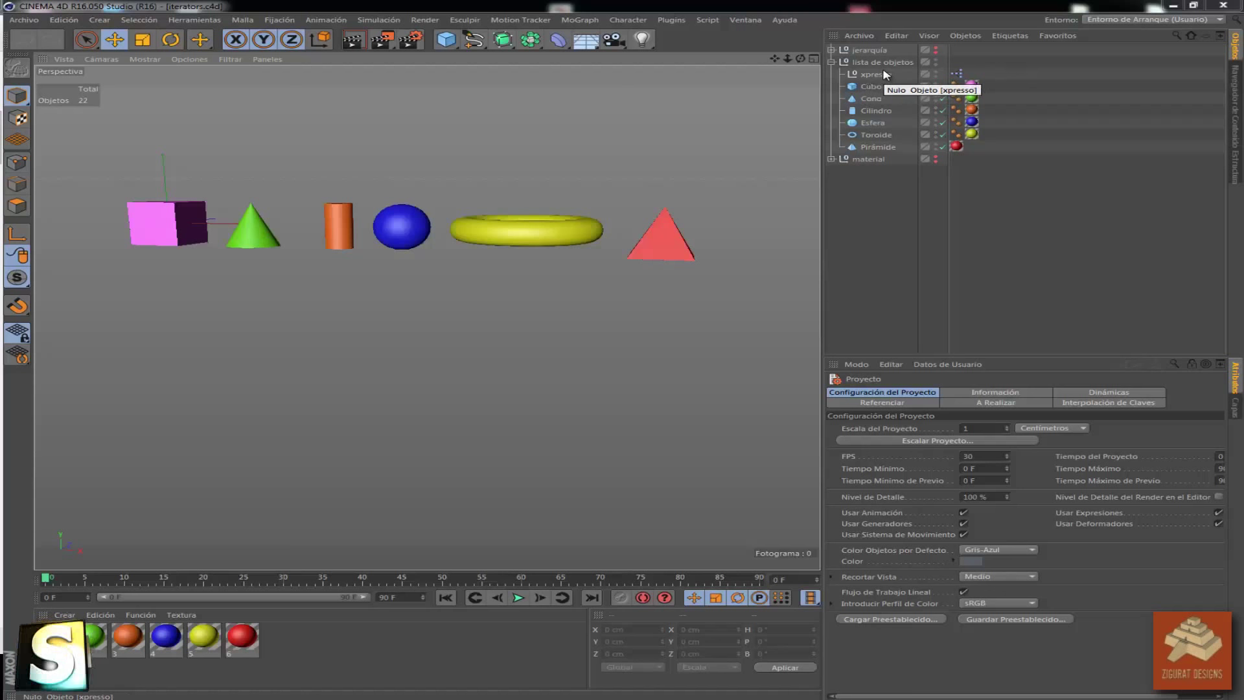
Open the xpresso tag's node graph and move the editor clear of the scene
double_click(958, 77)
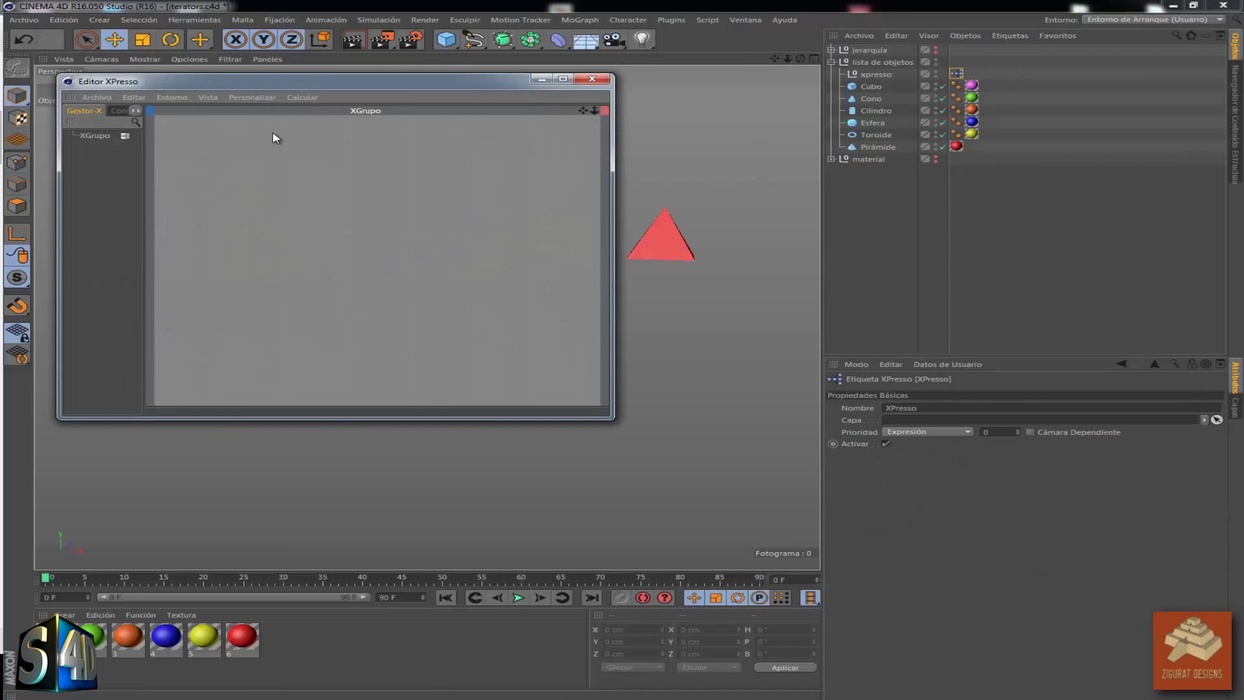
left_click_drag(319, 83, 351, 117)
left_click_drag(557, 209, 447, 202)
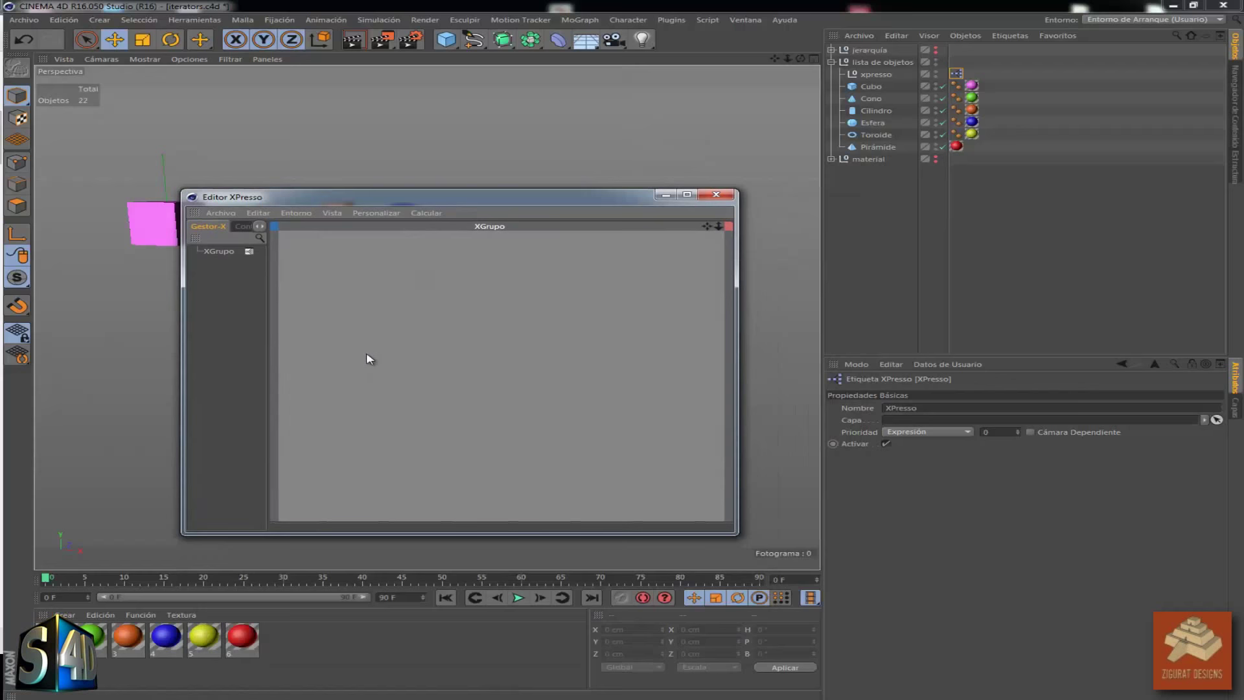
Add a Lista de Objetos iteration node to the graph and make it taller
right_click(316, 321)
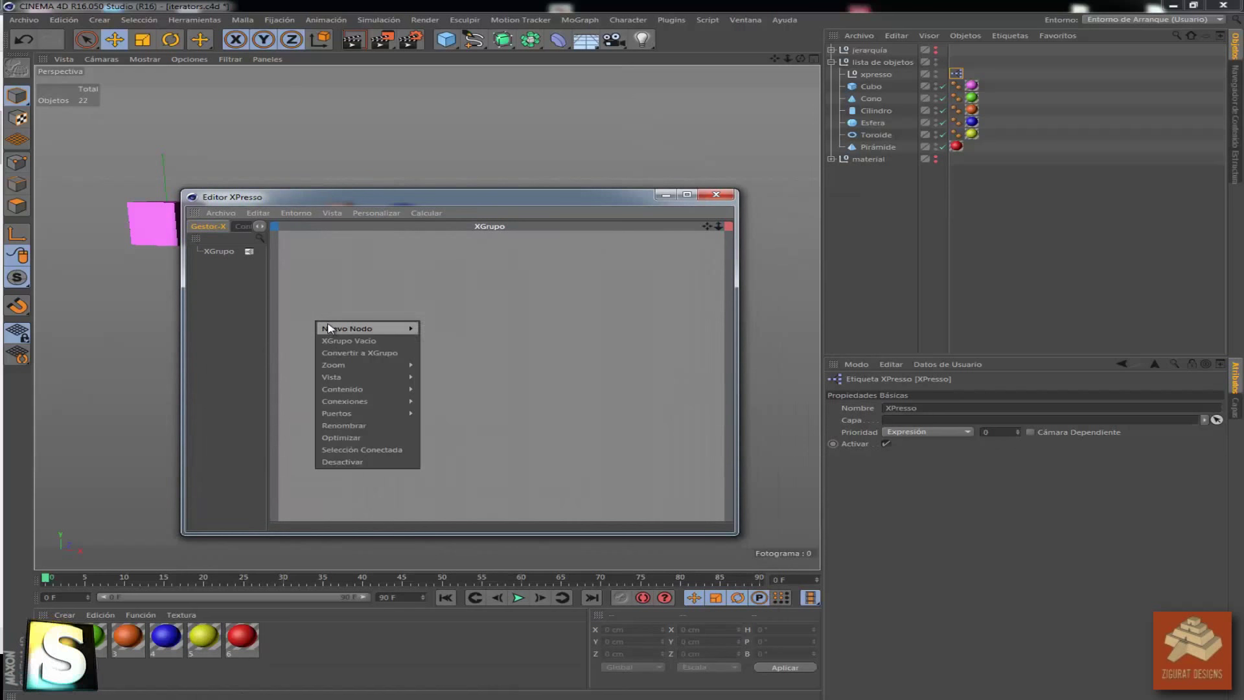
mouse_move(527, 401)
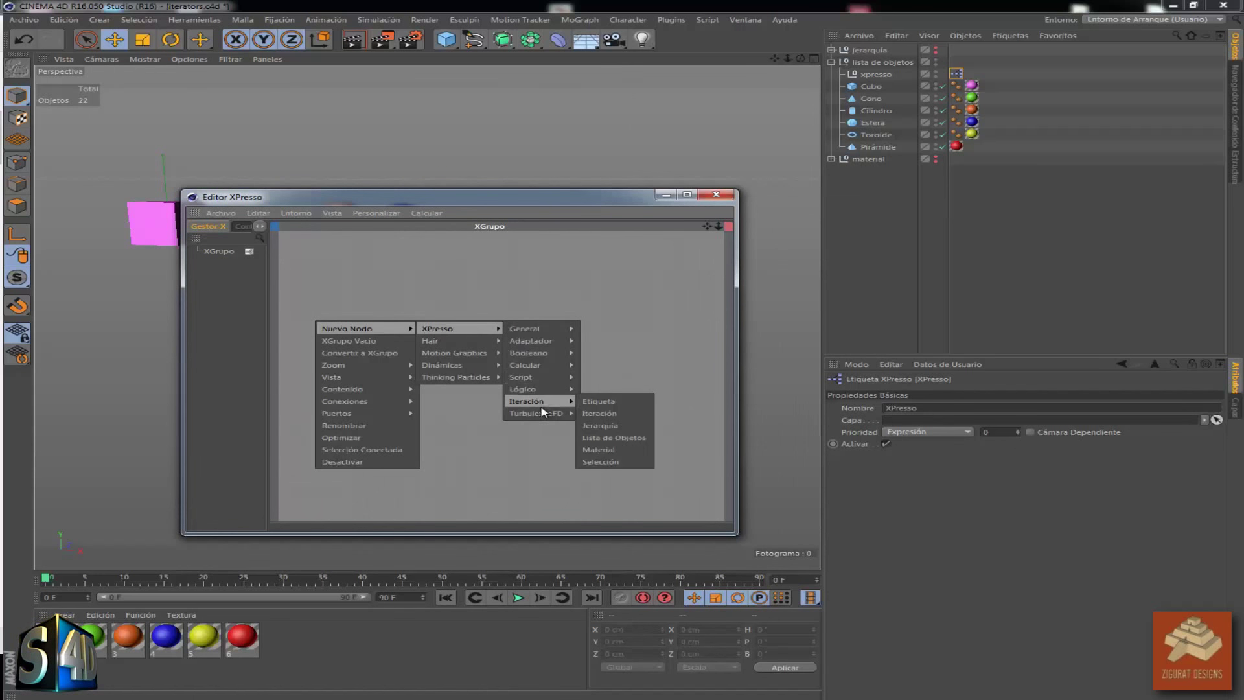
left_click(602, 437)
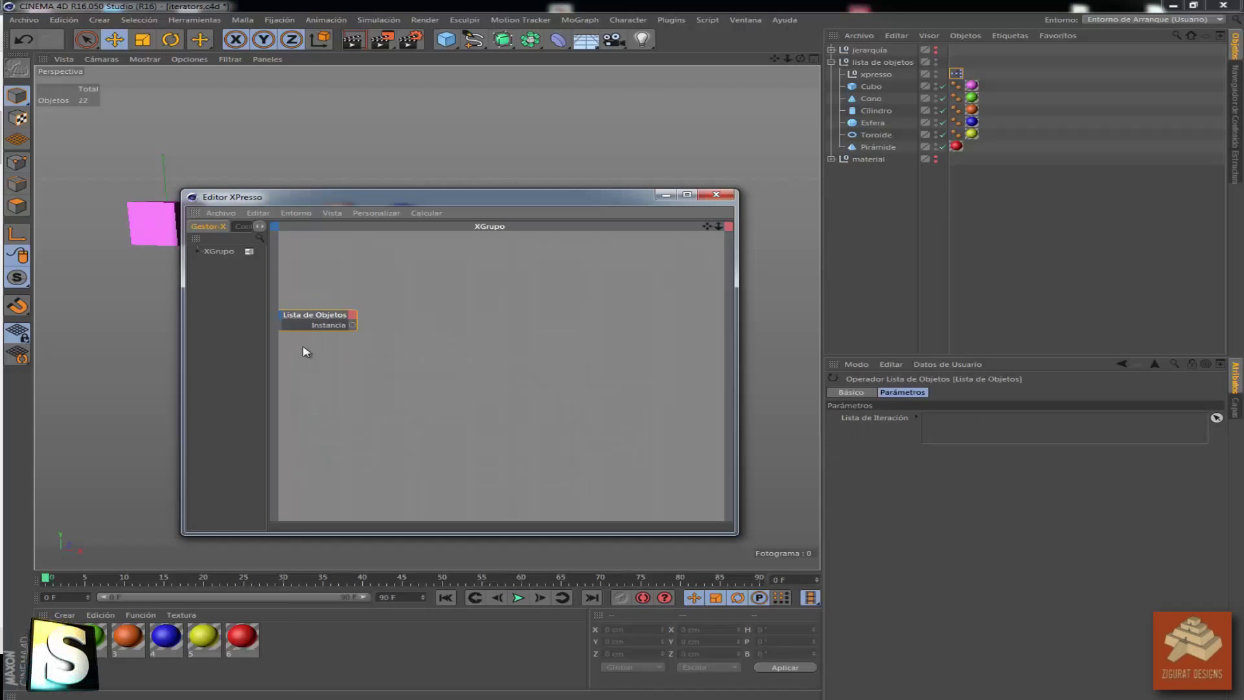
left_click_drag(313, 329, 312, 380)
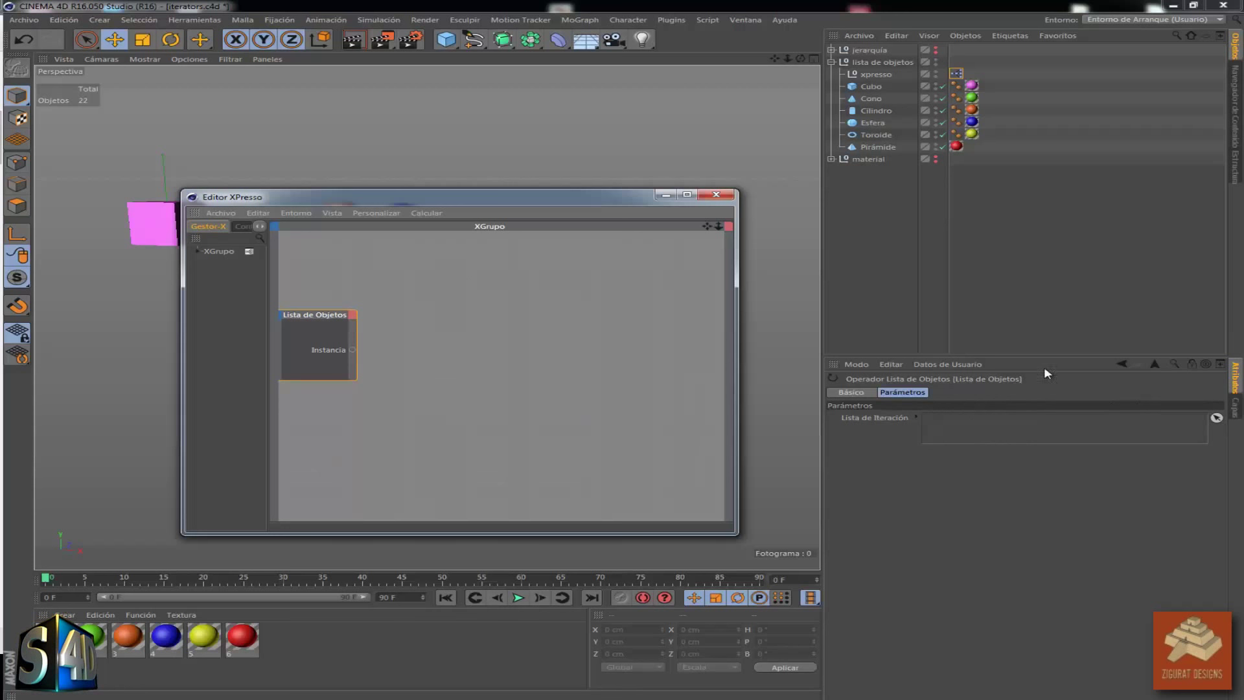
Lock the Attribute Manager and drag the six primitives, Cubo through Pirámide, into the Lista de Iteración
left_click(1191, 366)
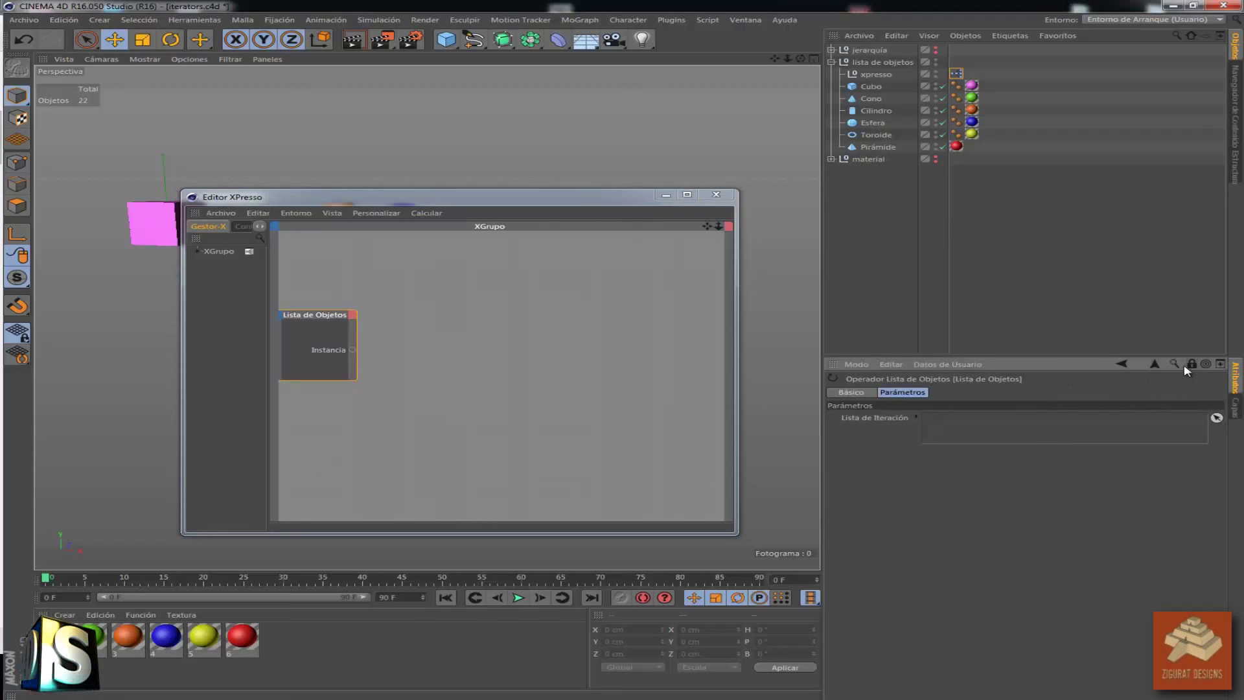
left_click(866, 91)
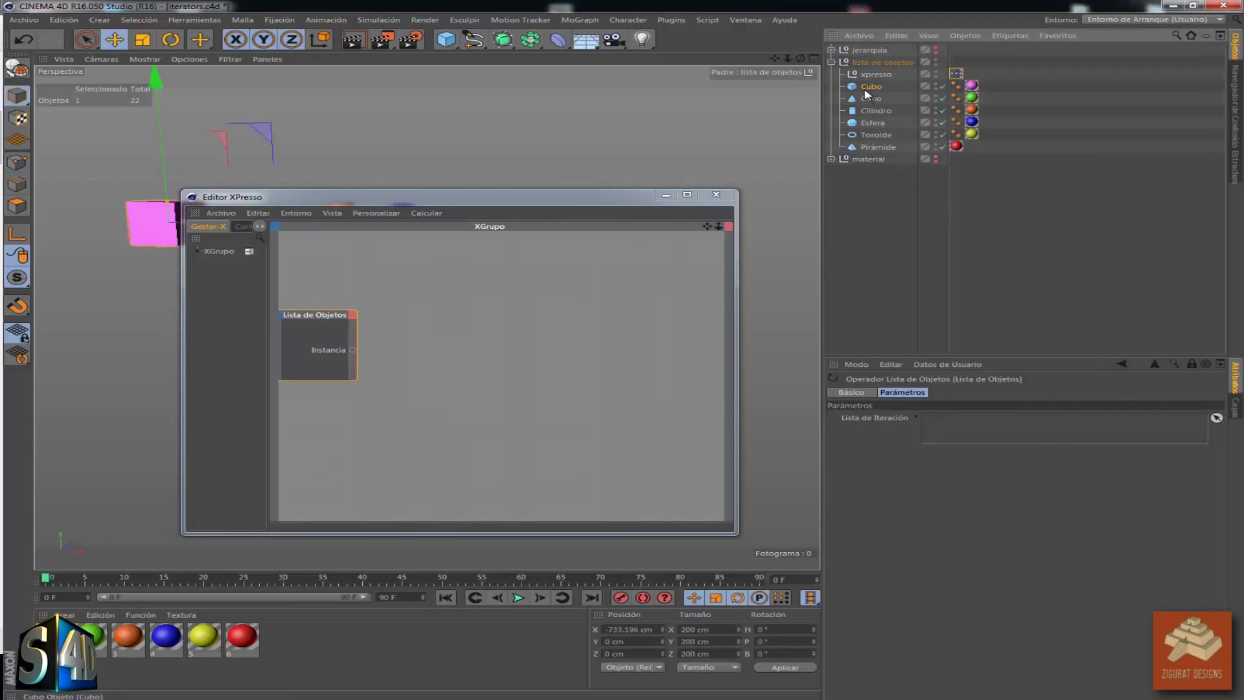
left_click(873, 149, "shift")
mouse_move(874, 153)
left_mouse_down()
mouse_move(975, 428)
mouse_move(1013, 425)
left_mouse_up()
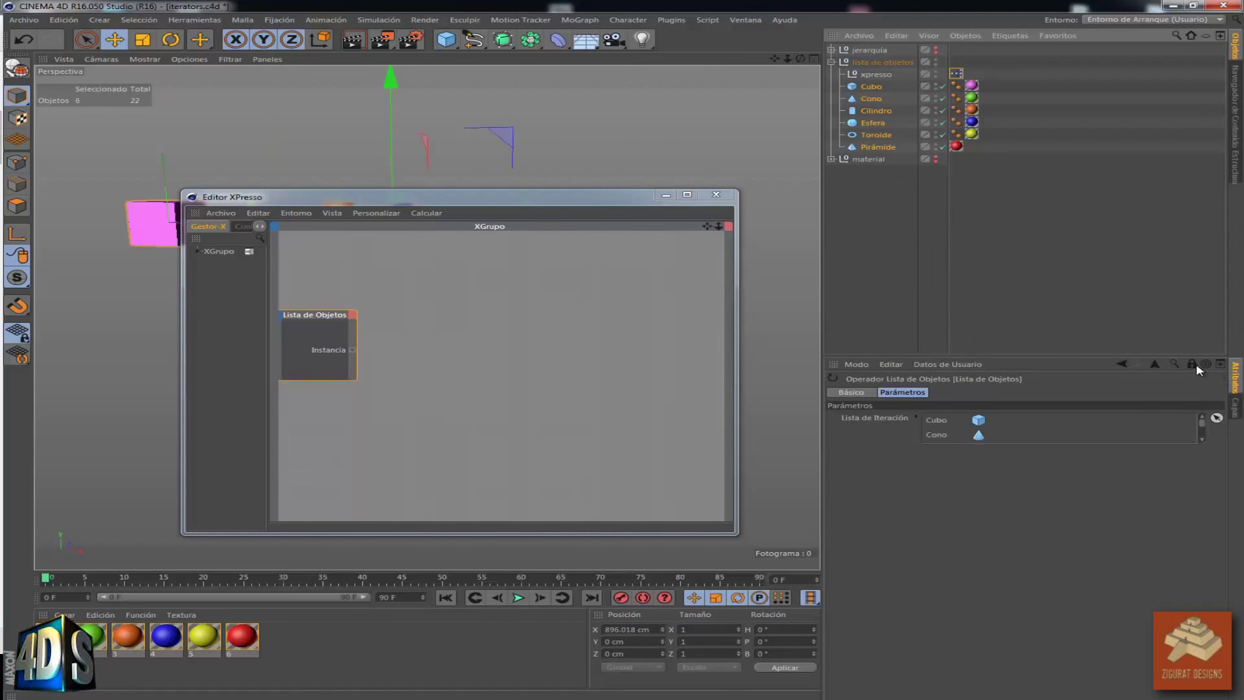
Reselect the Lista de Objetos node and check its full iteration list
left_click(510, 405)
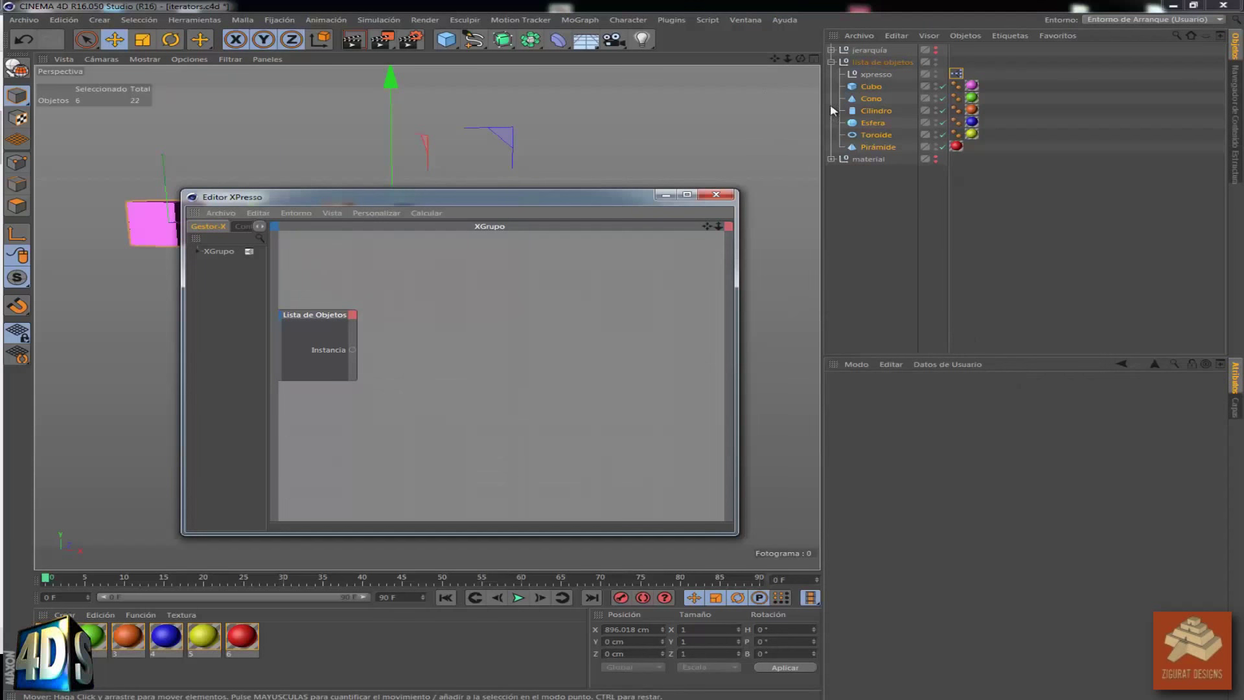
left_click(956, 73)
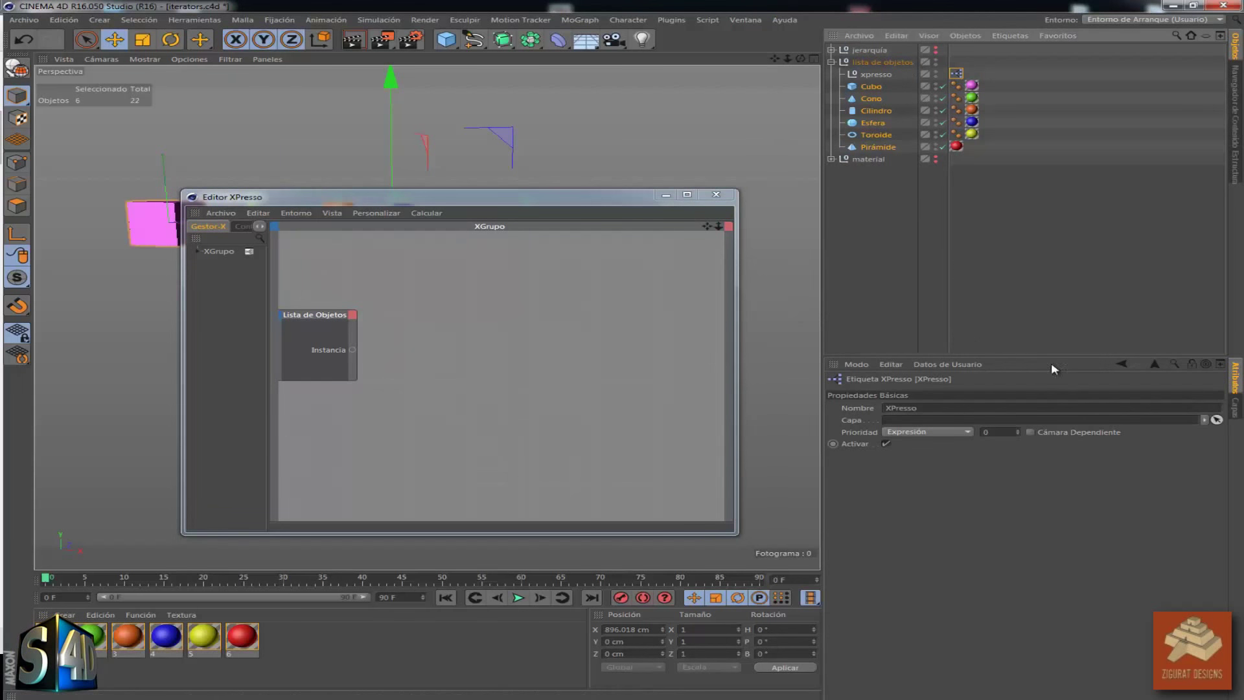
left_click(303, 326)
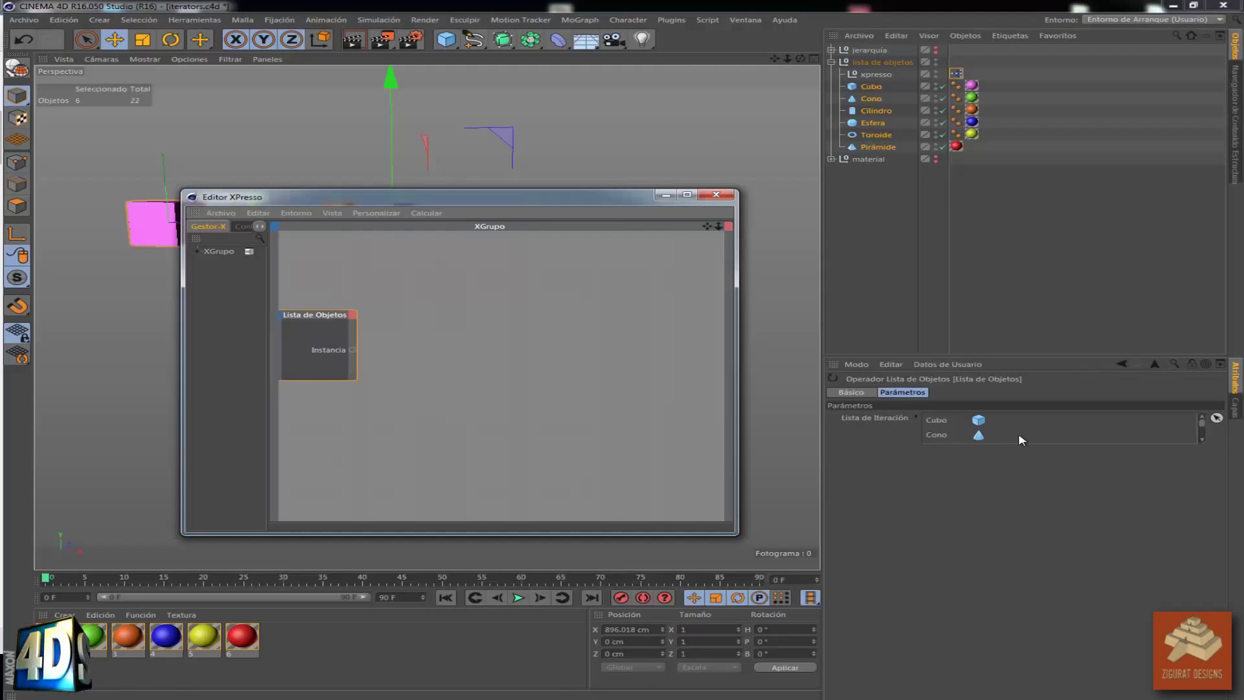
left_click(1204, 434)
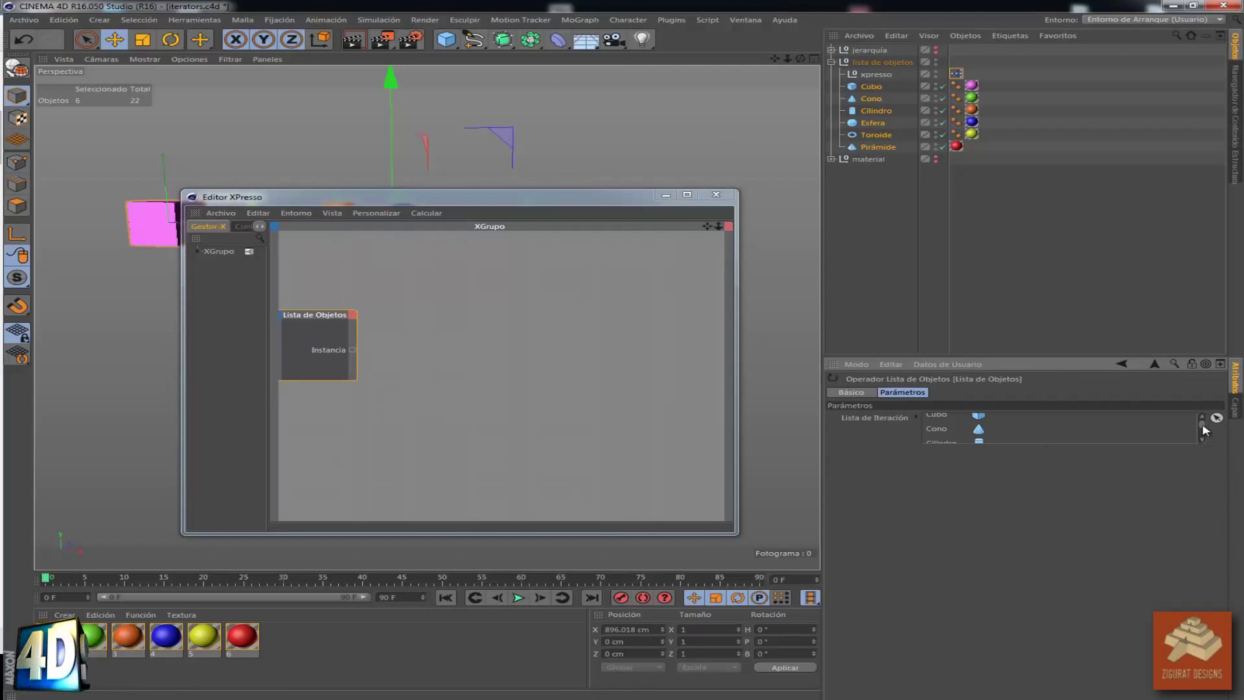
scroll(1203, 434, "up", 1)
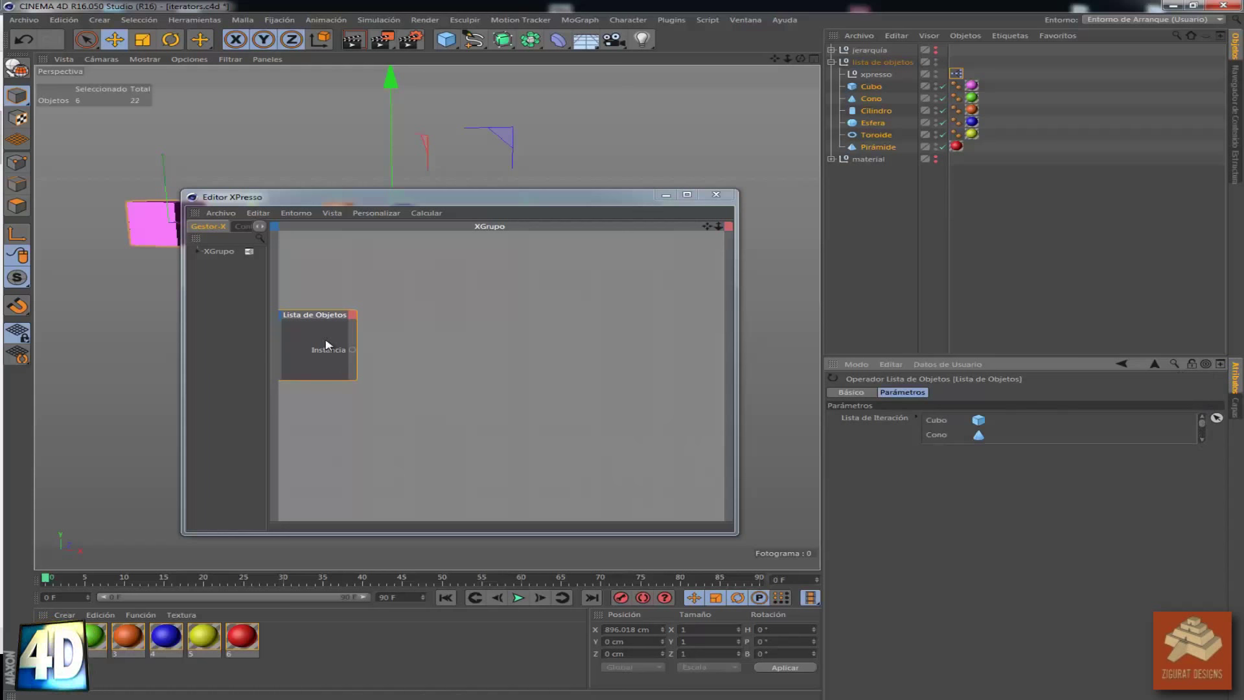
left_click(473, 341)
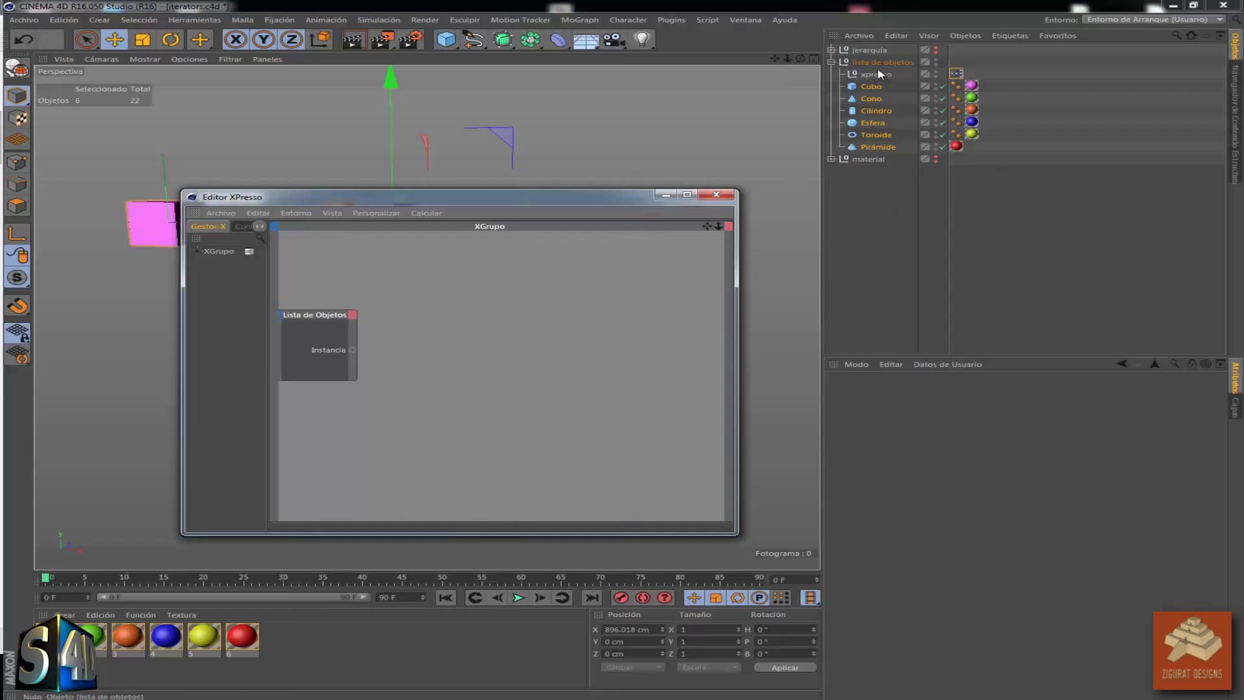
Add the xpresso object as a node and wire the list's Instancia into its Objeto input
left_click_drag(881, 74, 463, 304)
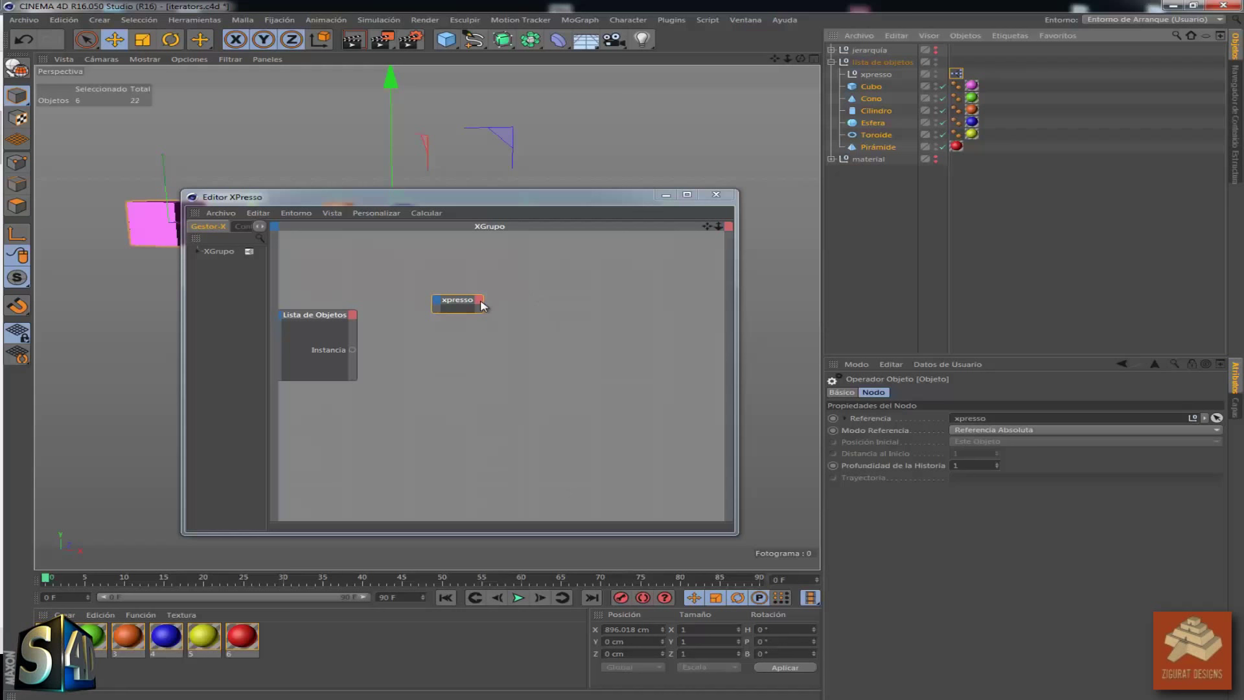
left_click_drag(458, 313, 454, 327)
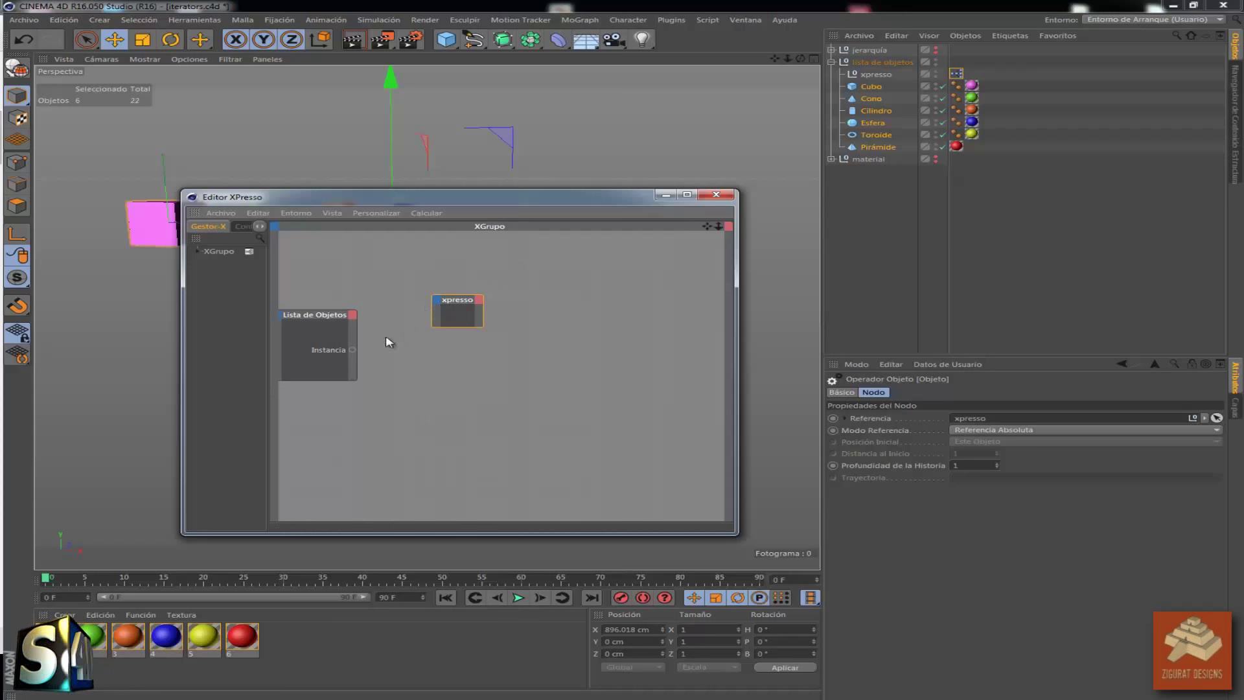
left_click(437, 302)
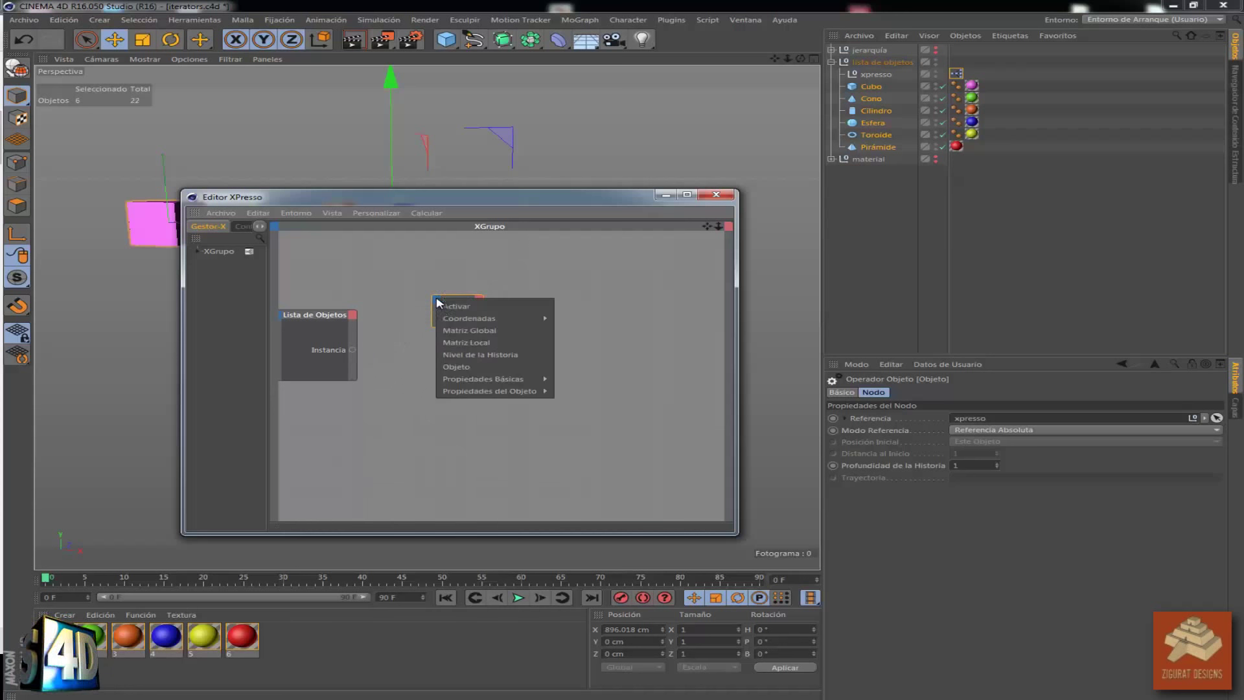
left_click(453, 363)
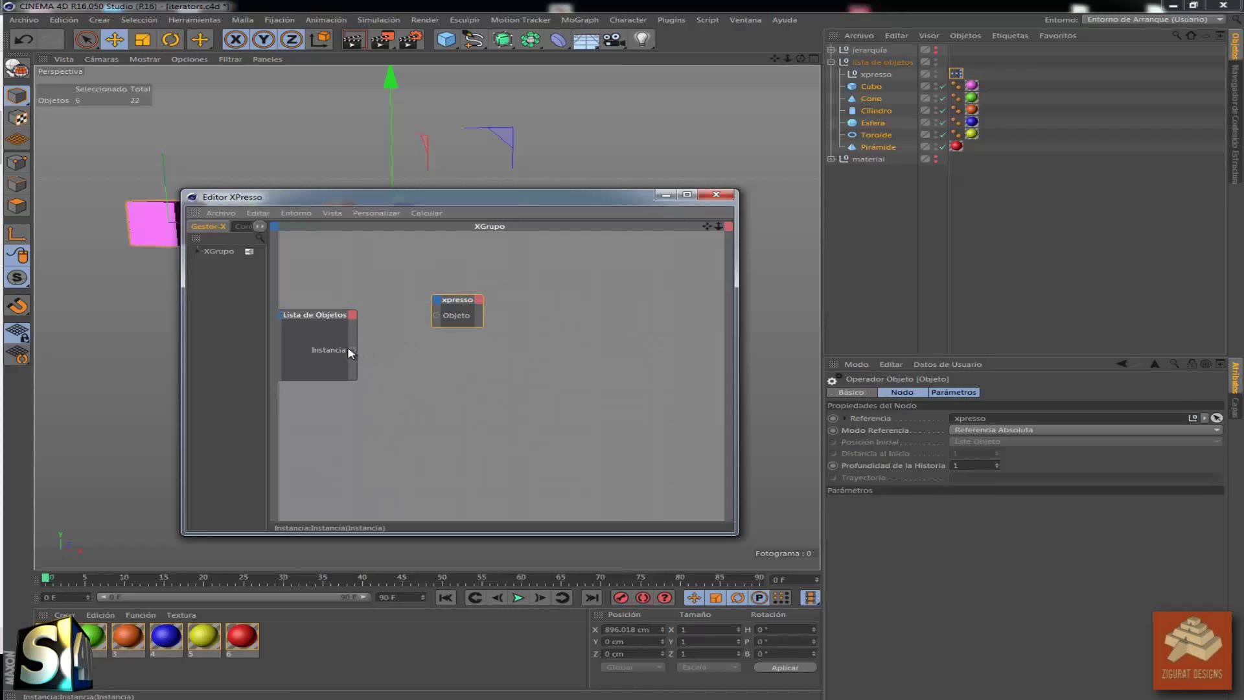
mouse_move(353, 349)
left_mouse_down()
mouse_move(438, 316)
mouse_move(456, 353)
left_mouse_up()
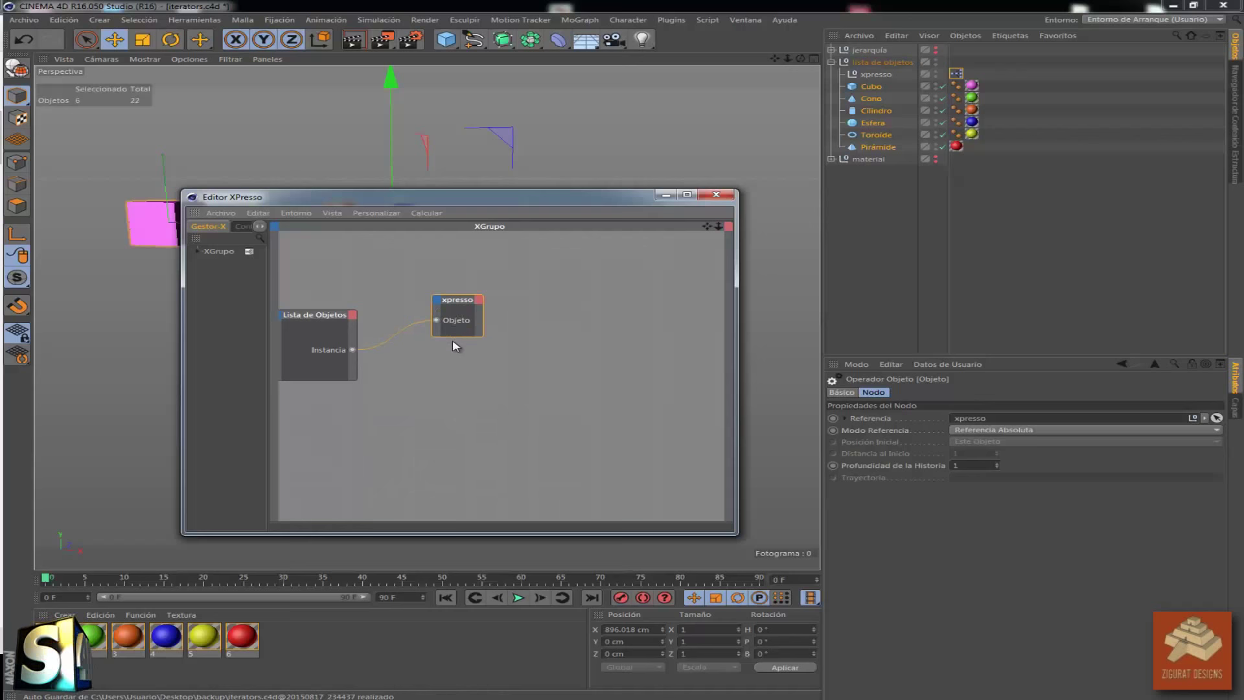
Give the xpresso node a Rotación . P input and widen it to show the port
left_click_drag(480, 301, 535, 295)
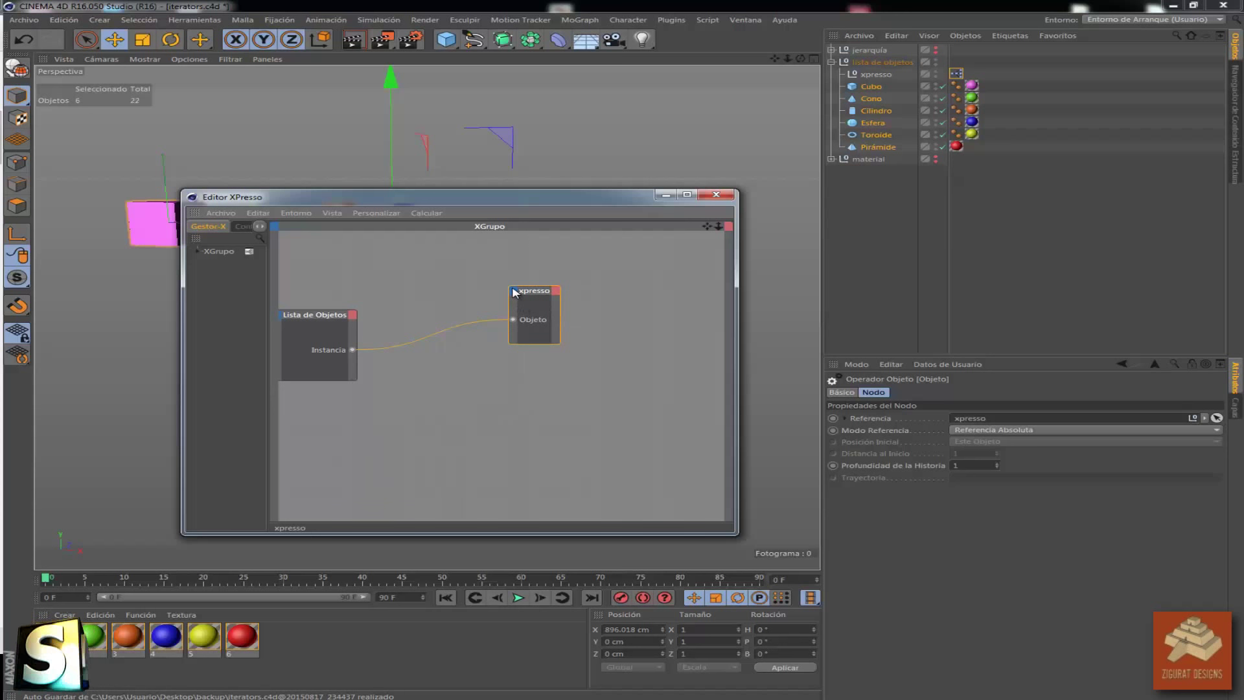
left_click(513, 291)
mouse_move(649, 368)
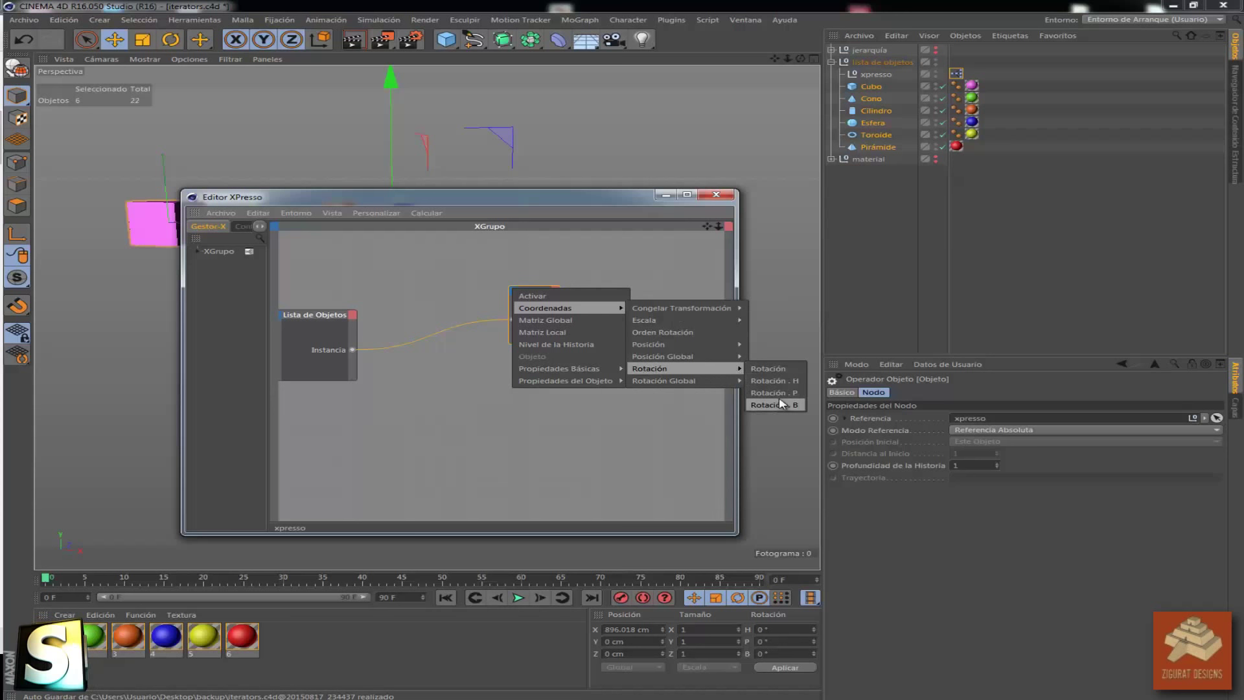
left_click(786, 394)
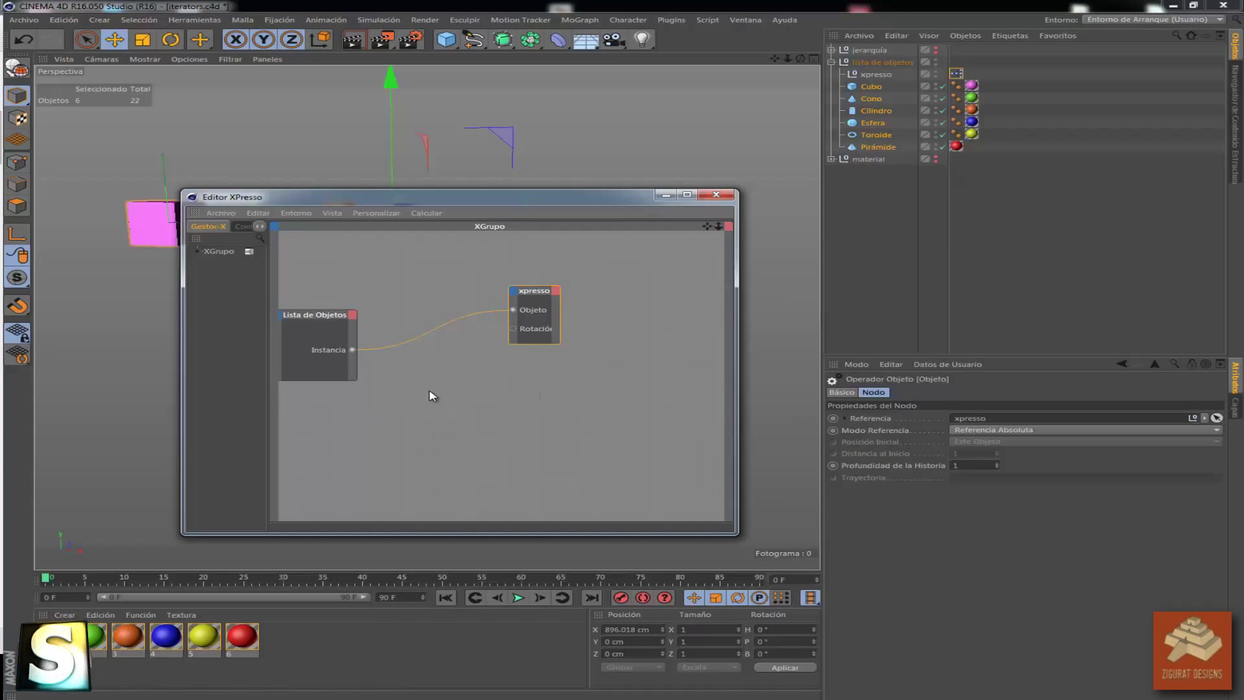
left_click_drag(386, 205, 338, 273)
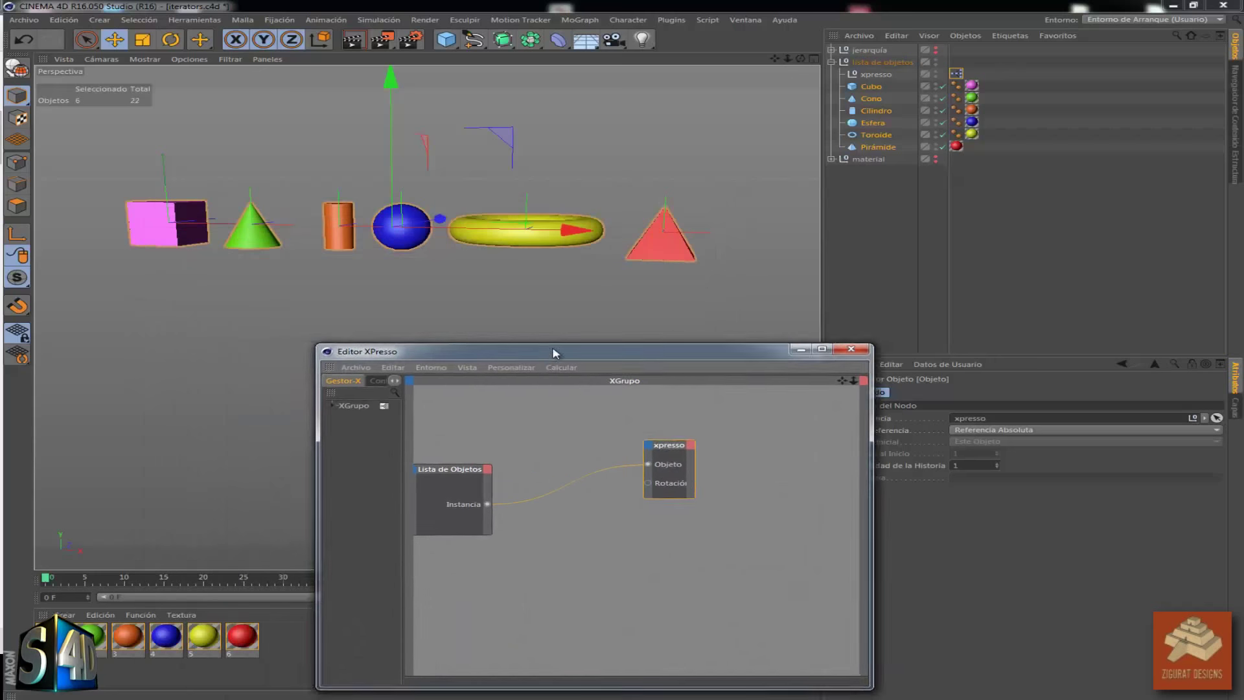
left_click(741, 268)
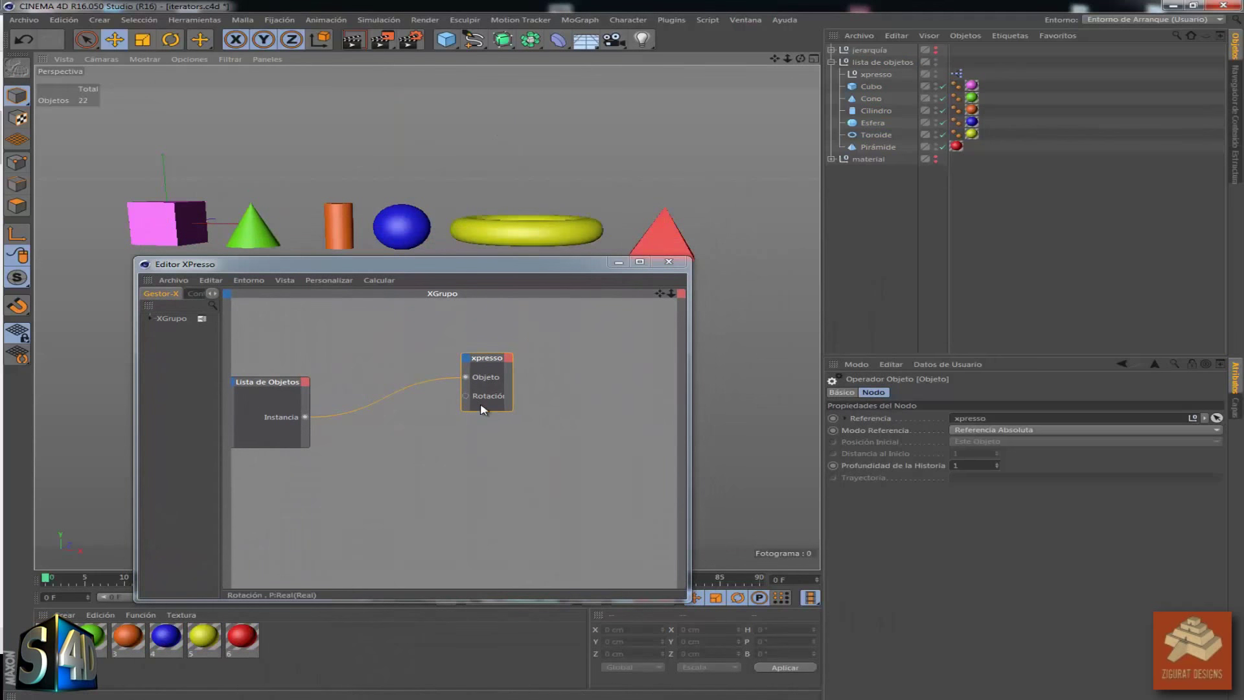
left_click_drag(513, 392, 568, 403)
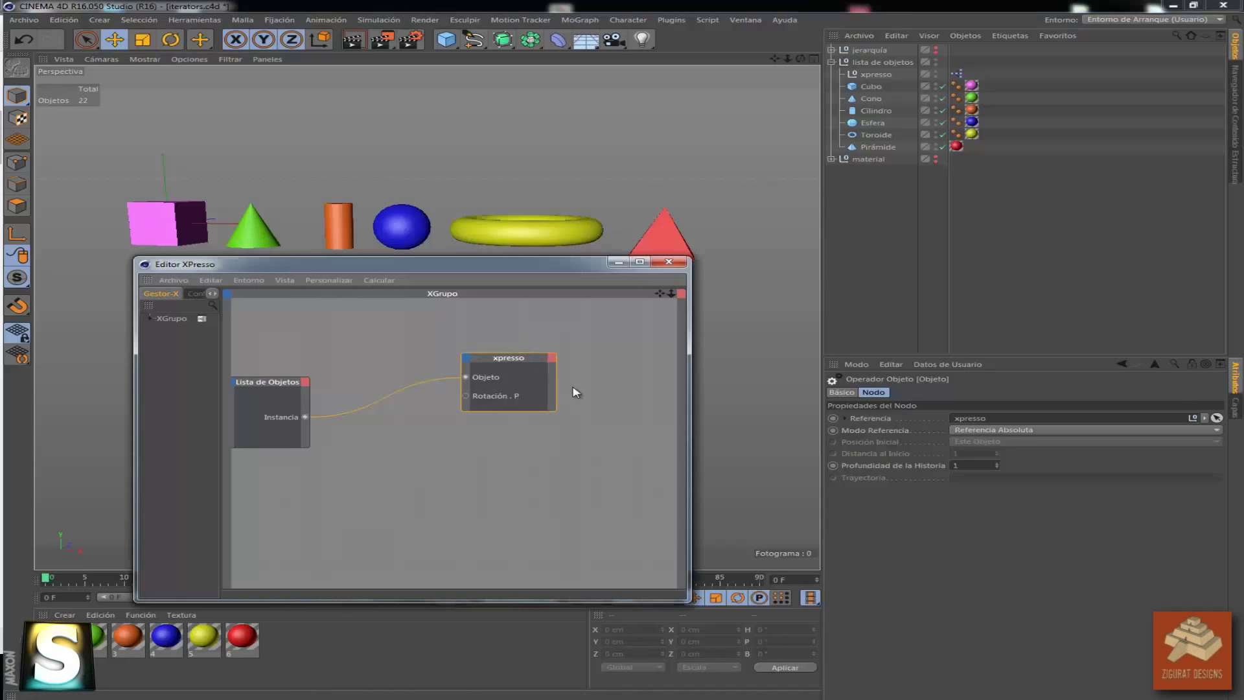
left_click(474, 433)
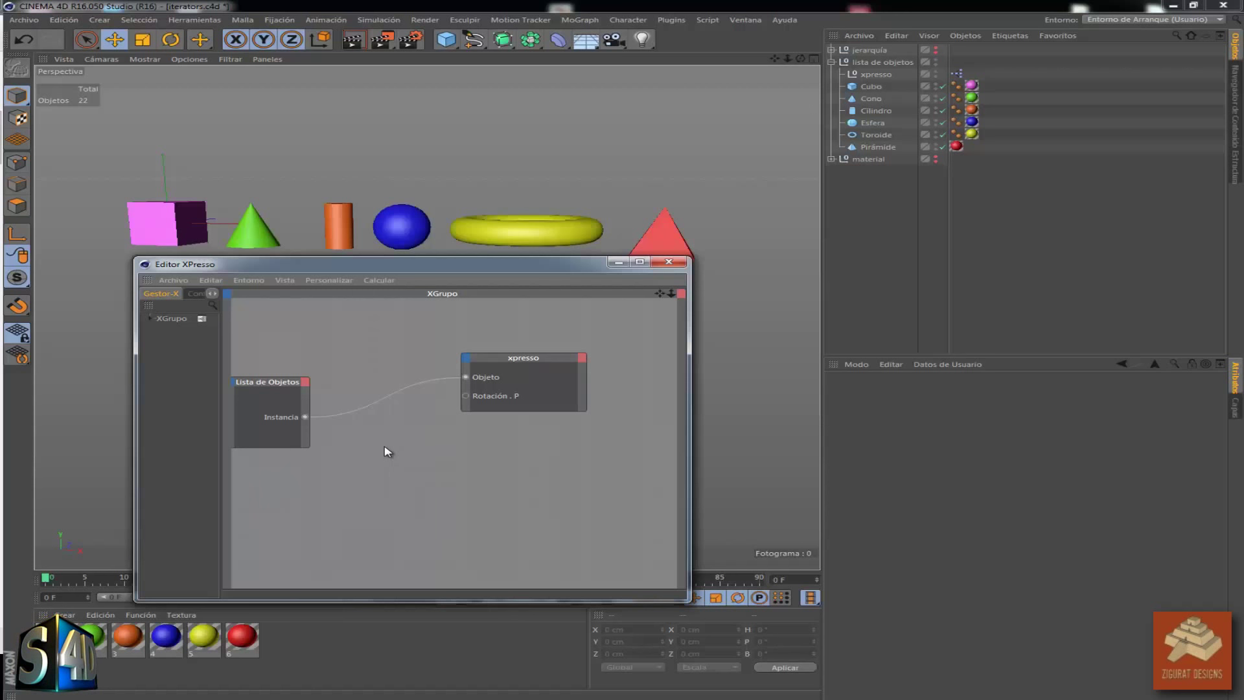
right_click(449, 459)
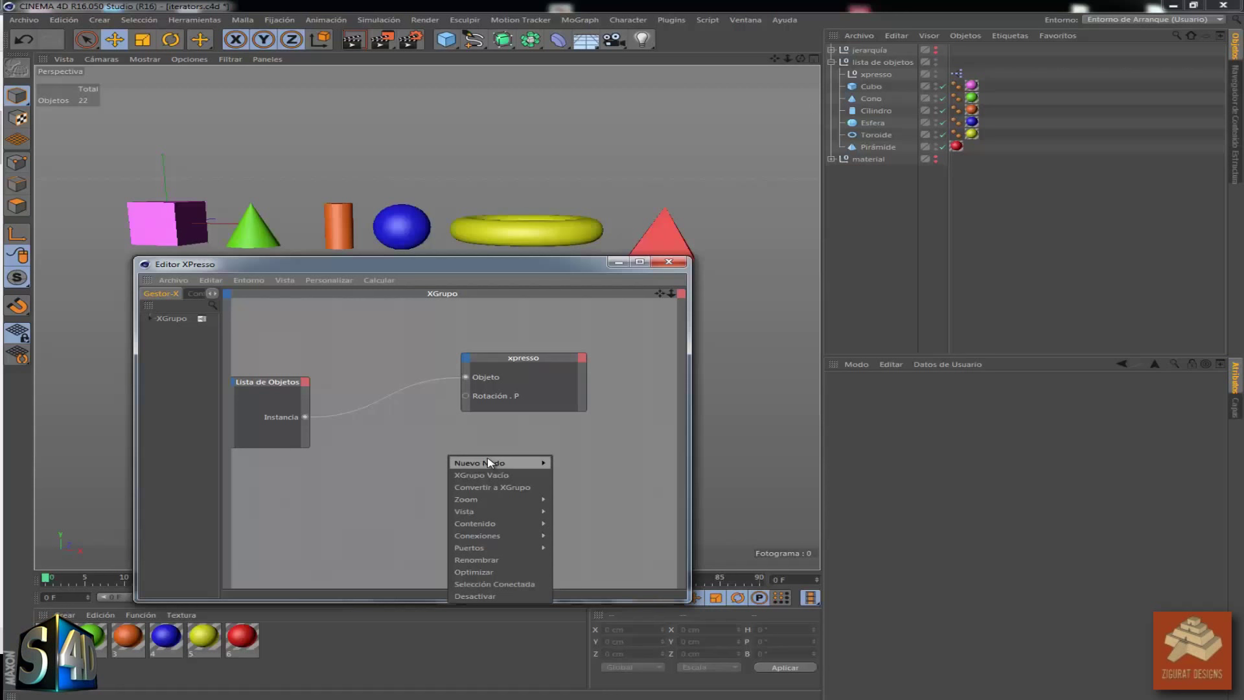
mouse_move(583, 462)
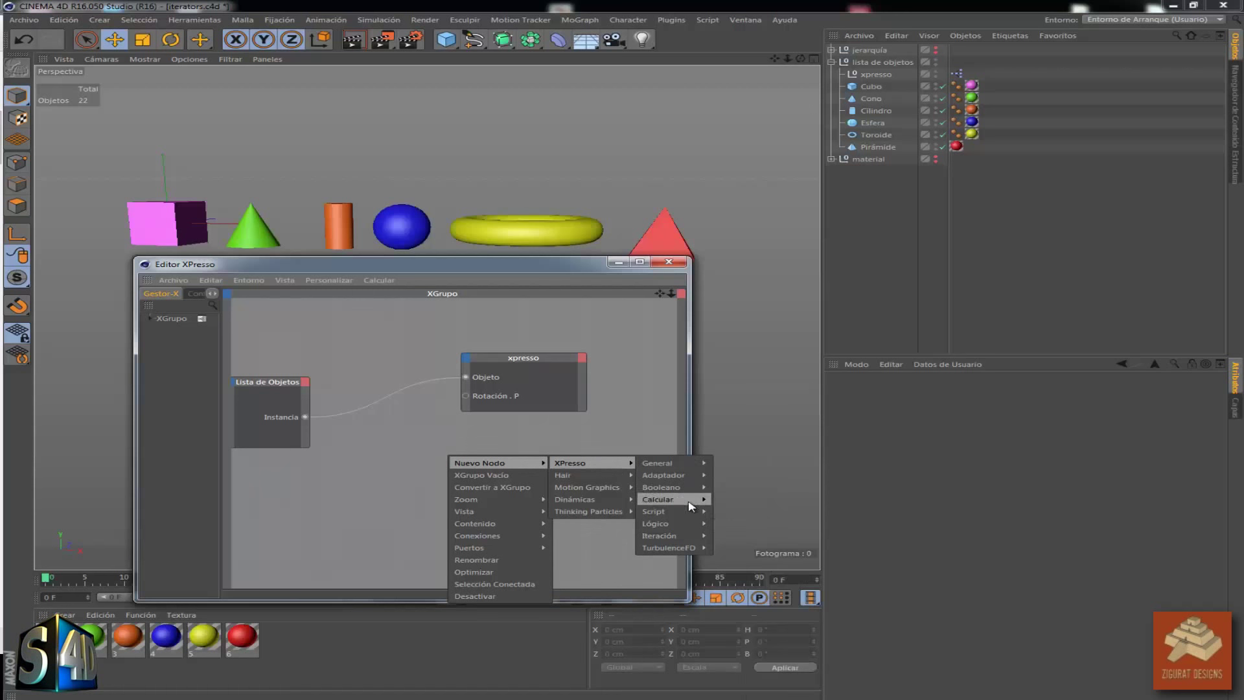
mouse_move(659, 499)
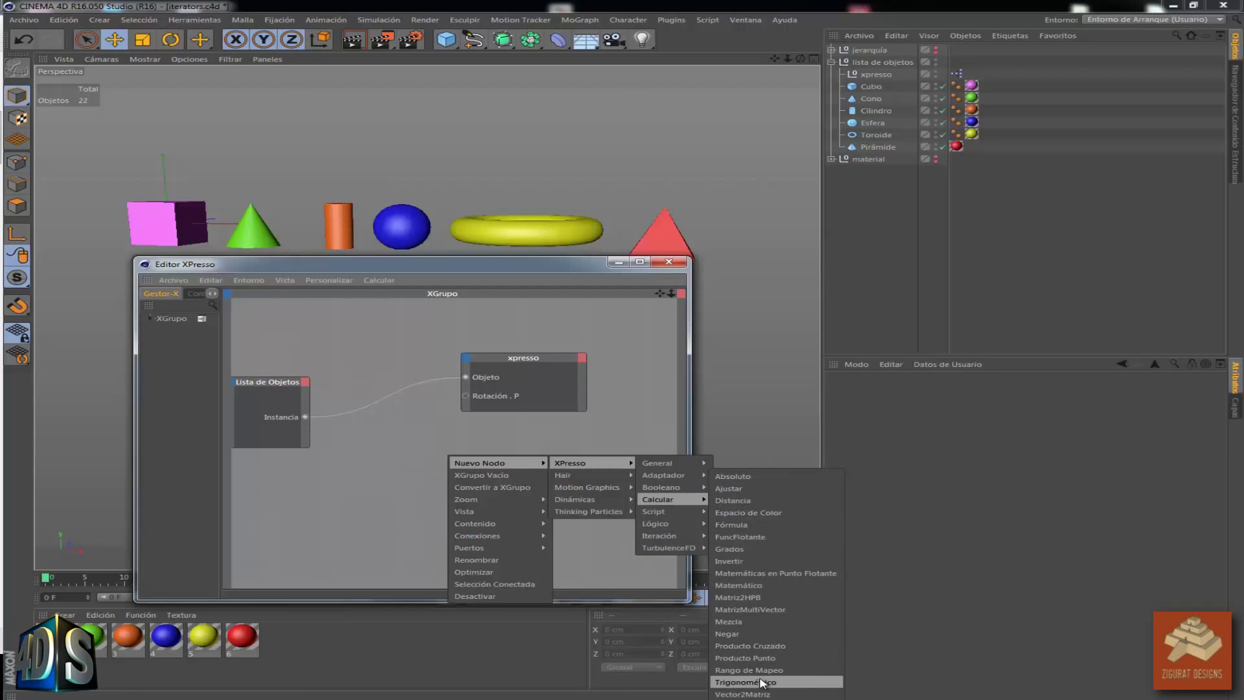
left_click(762, 683)
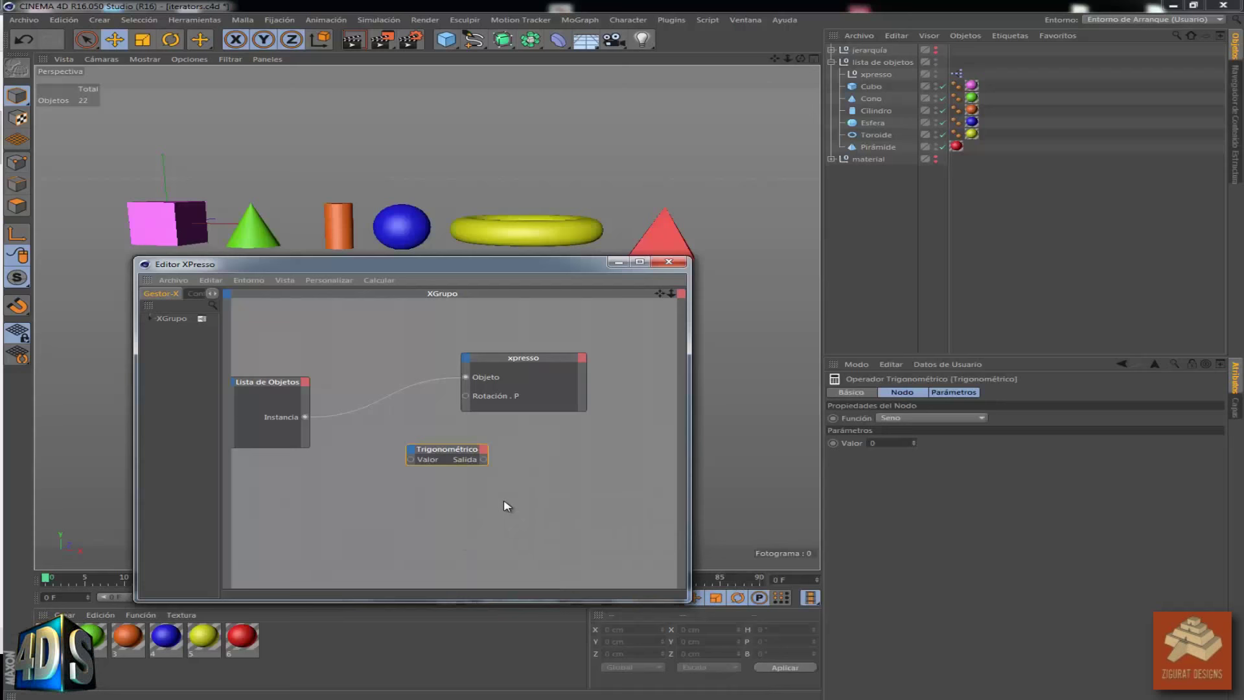
left_click(509, 515)
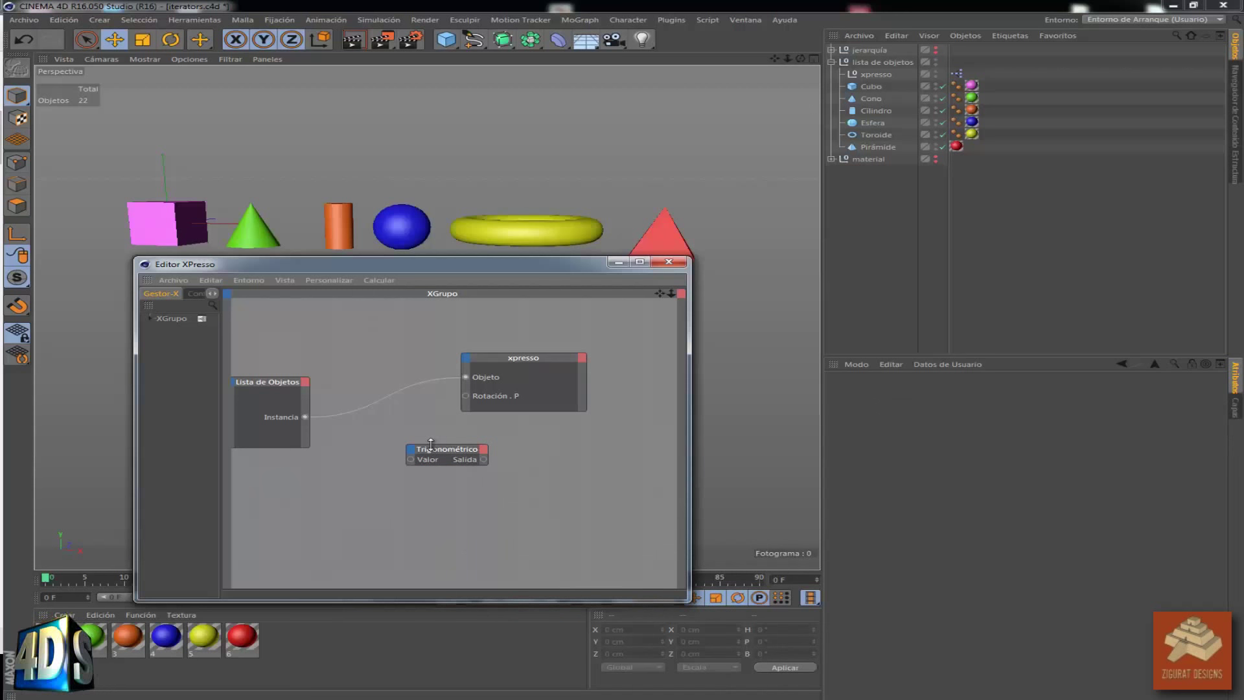
left_click(446, 456)
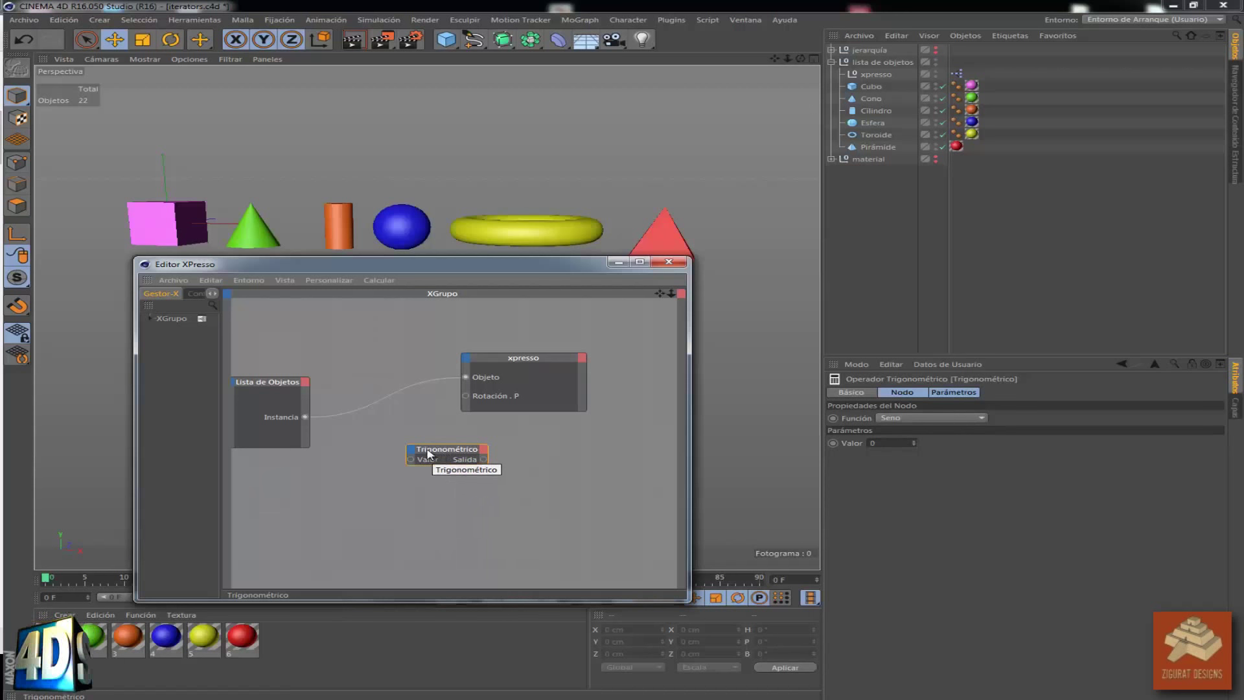
left_click(519, 492)
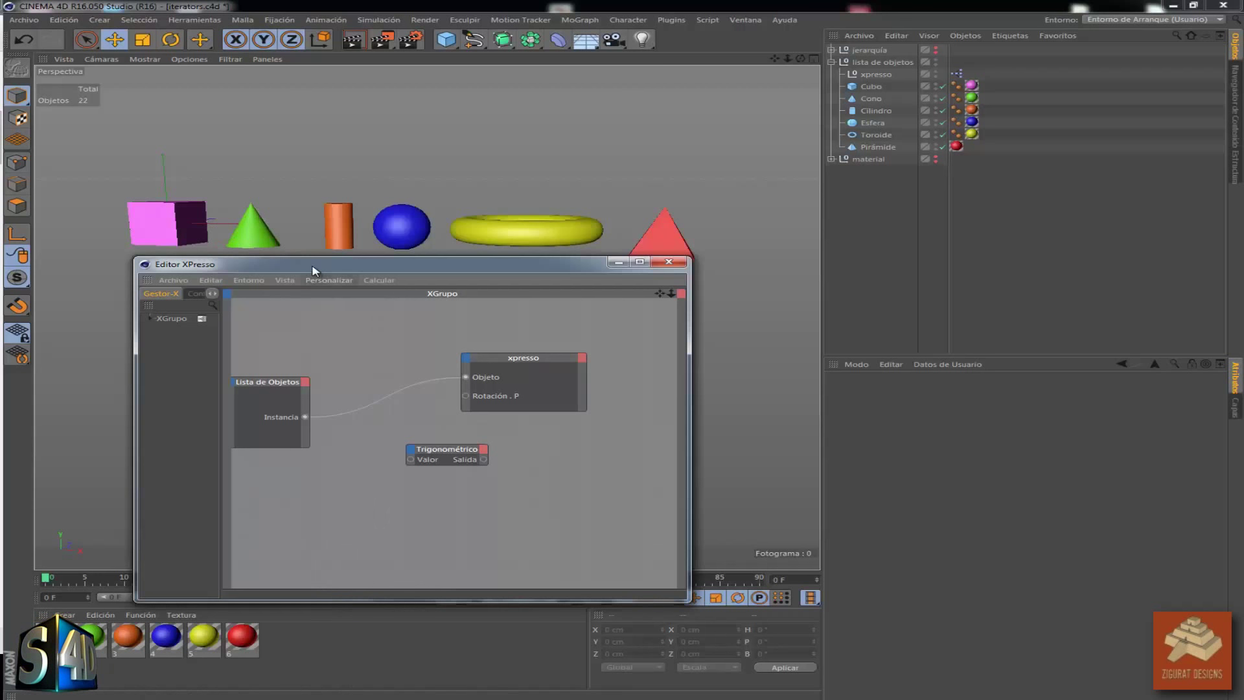
mouse_move(311, 271)
left_mouse_down()
mouse_move(372, 281)
mouse_move(378, 298)
left_mouse_up()
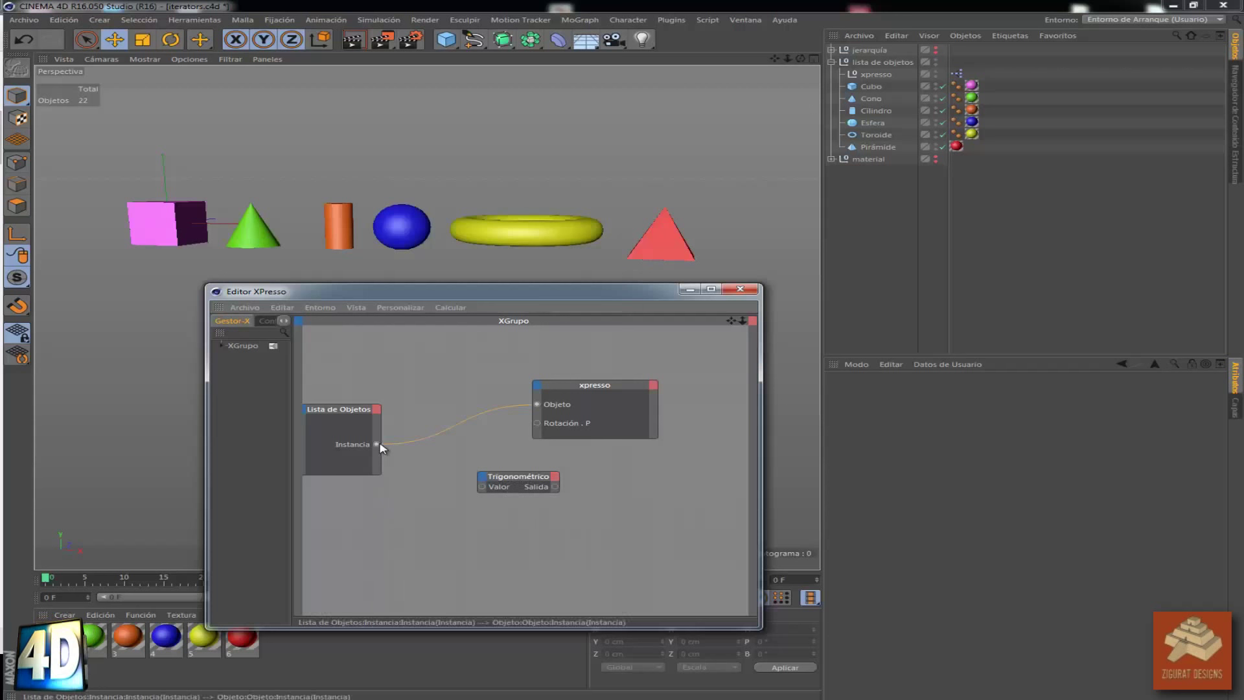
left_click_drag(403, 471, 483, 487)
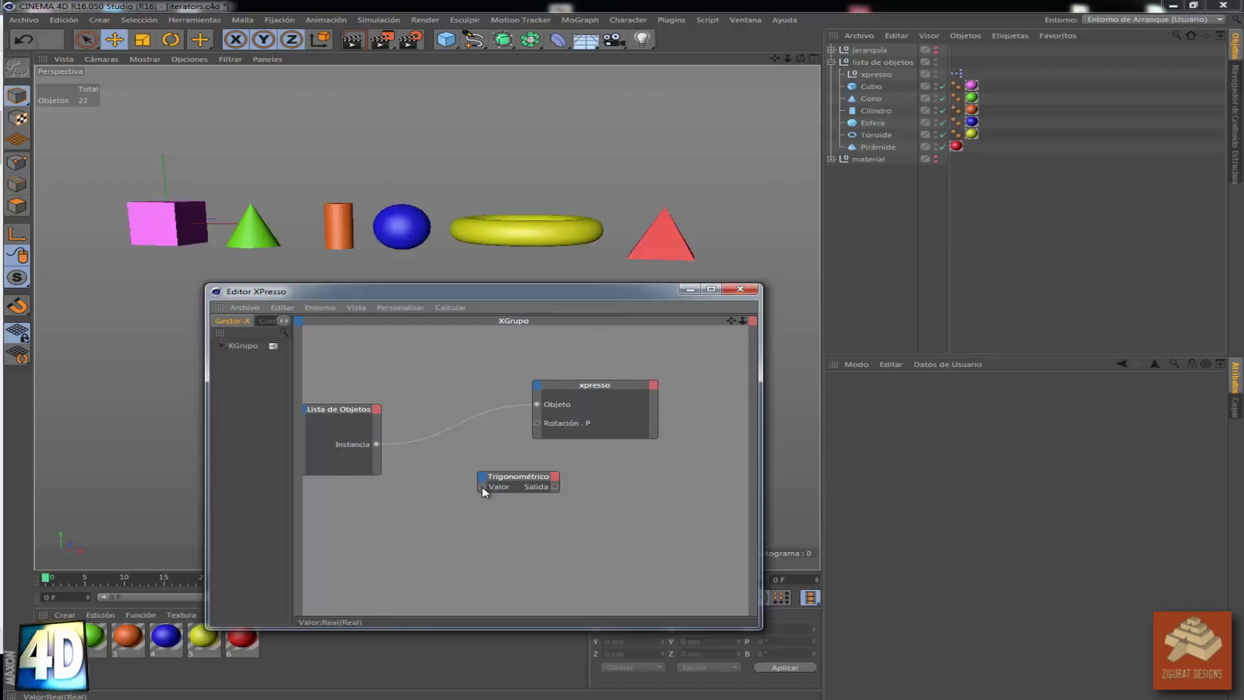
mouse_move(483, 486)
left_mouse_down()
mouse_move(378, 447)
mouse_move(395, 466)
left_mouse_up()
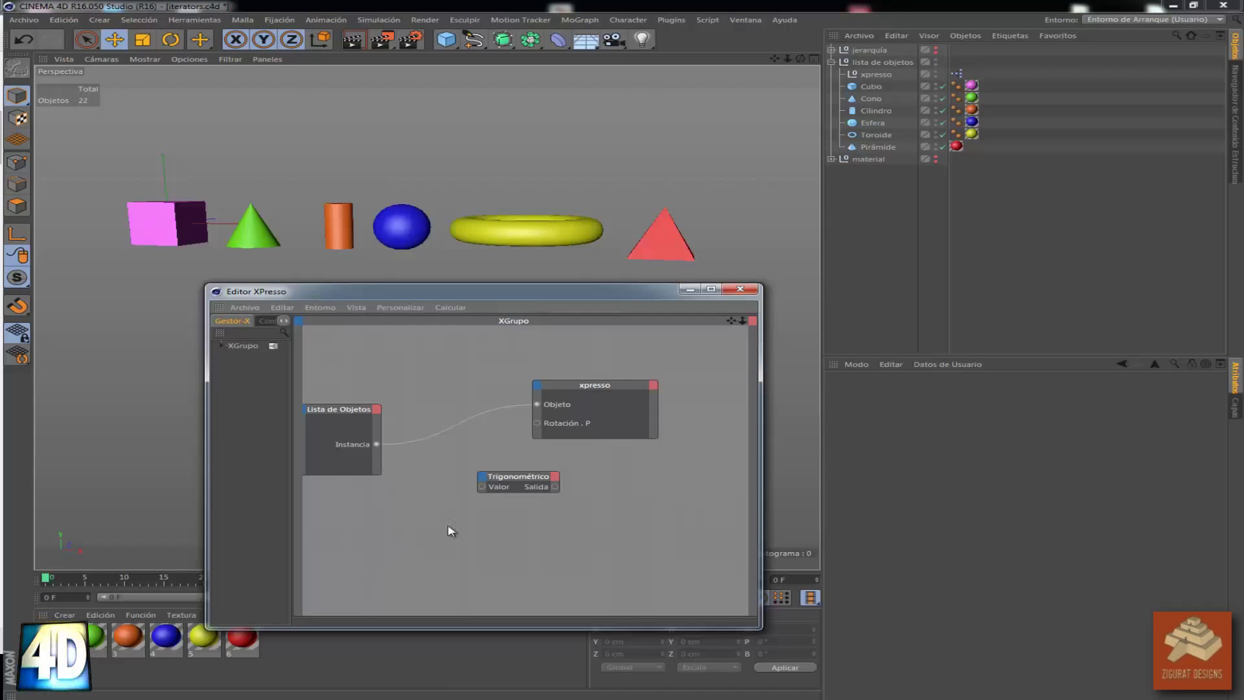
Add a Tiempo node below the Trigonométrico node
right_click(393, 537)
mouse_move(515, 543)
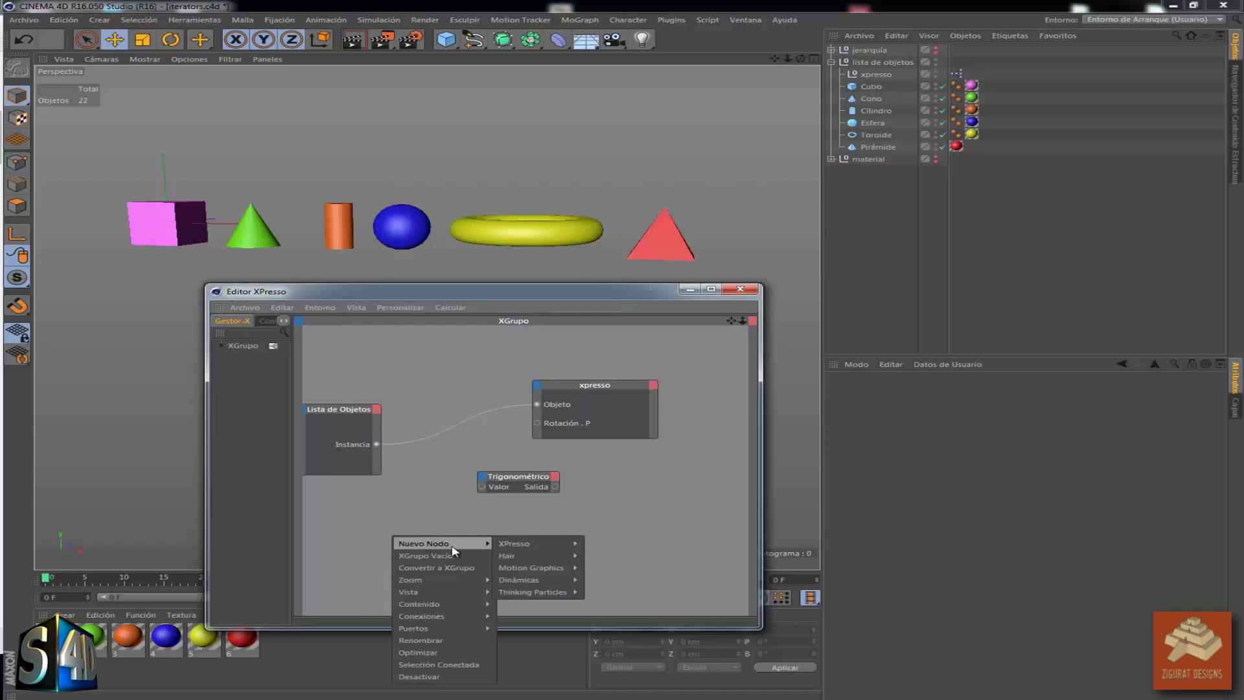
mouse_move(603, 542)
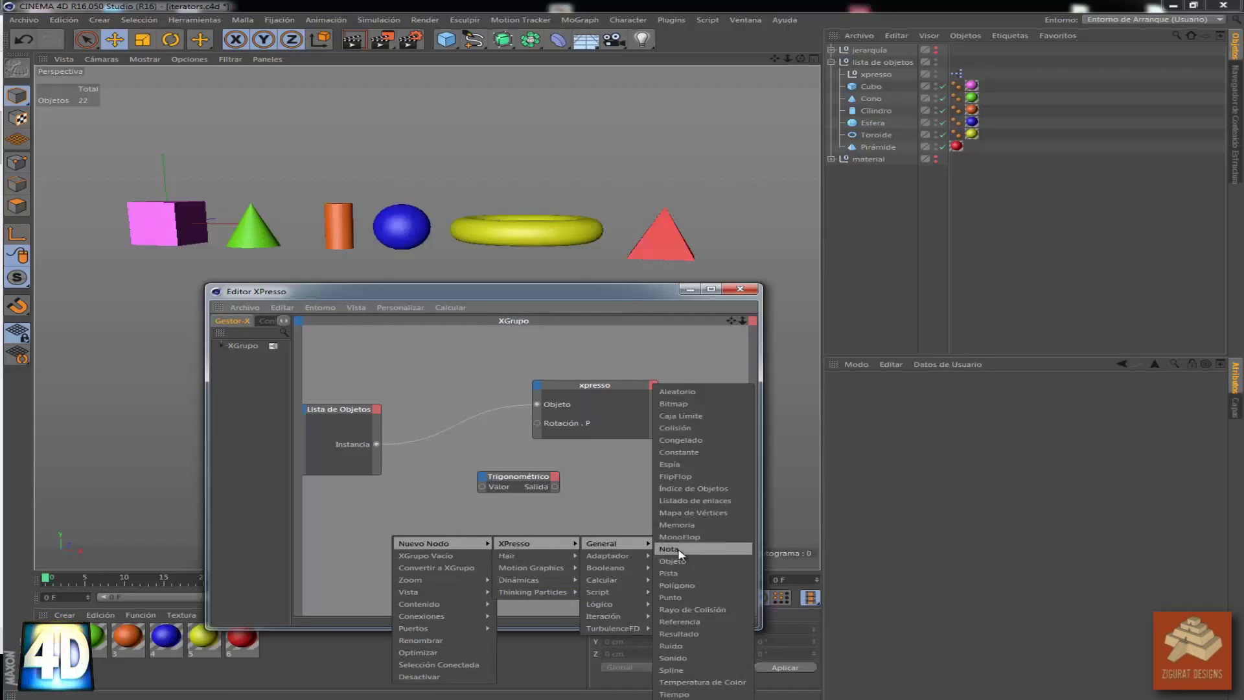
left_click(688, 694)
mouse_move(393, 531)
left_mouse_down()
mouse_move(504, 524)
mouse_move(428, 523)
mouse_move(441, 514)
left_mouse_up()
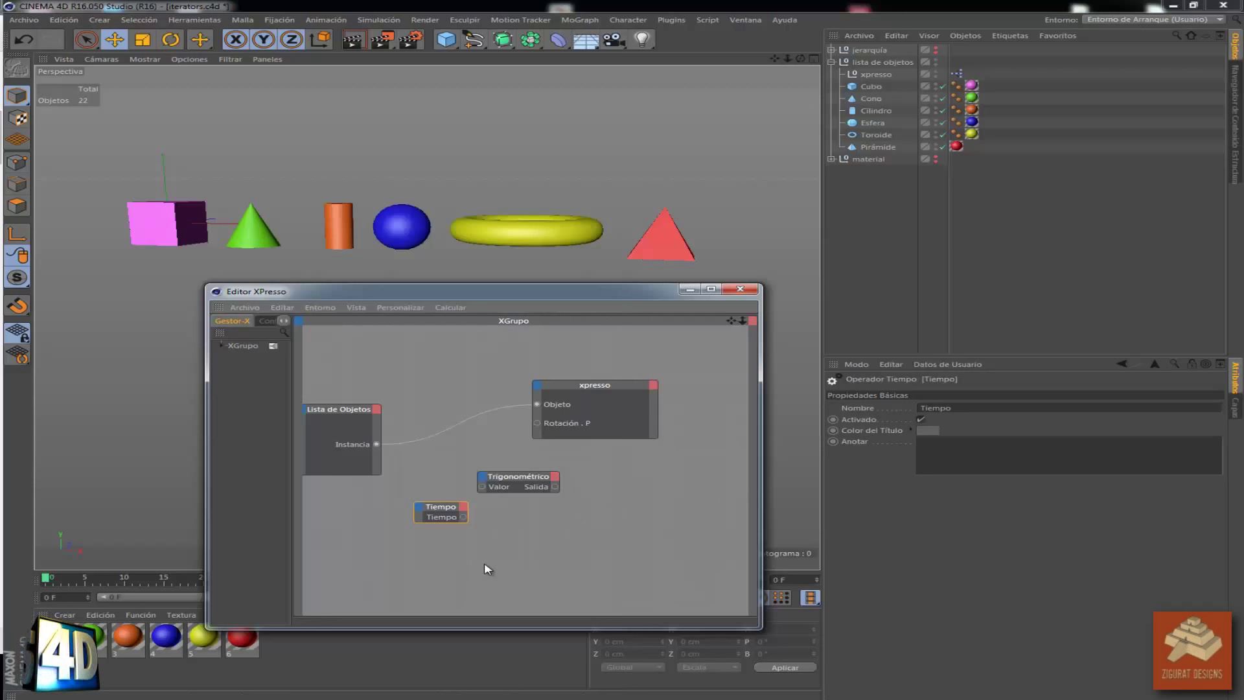
Add a Matemático:Sumar node beside Tiempo with its second input set to 1
right_click(506, 551)
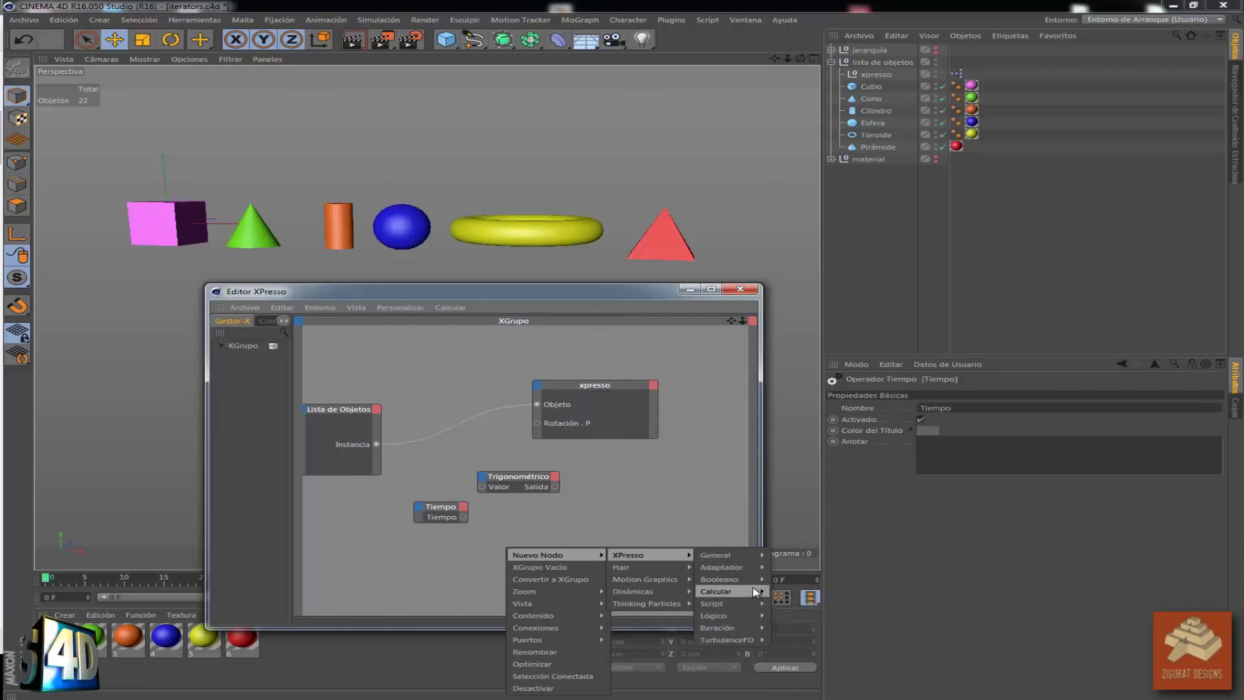
mouse_move(717, 591)
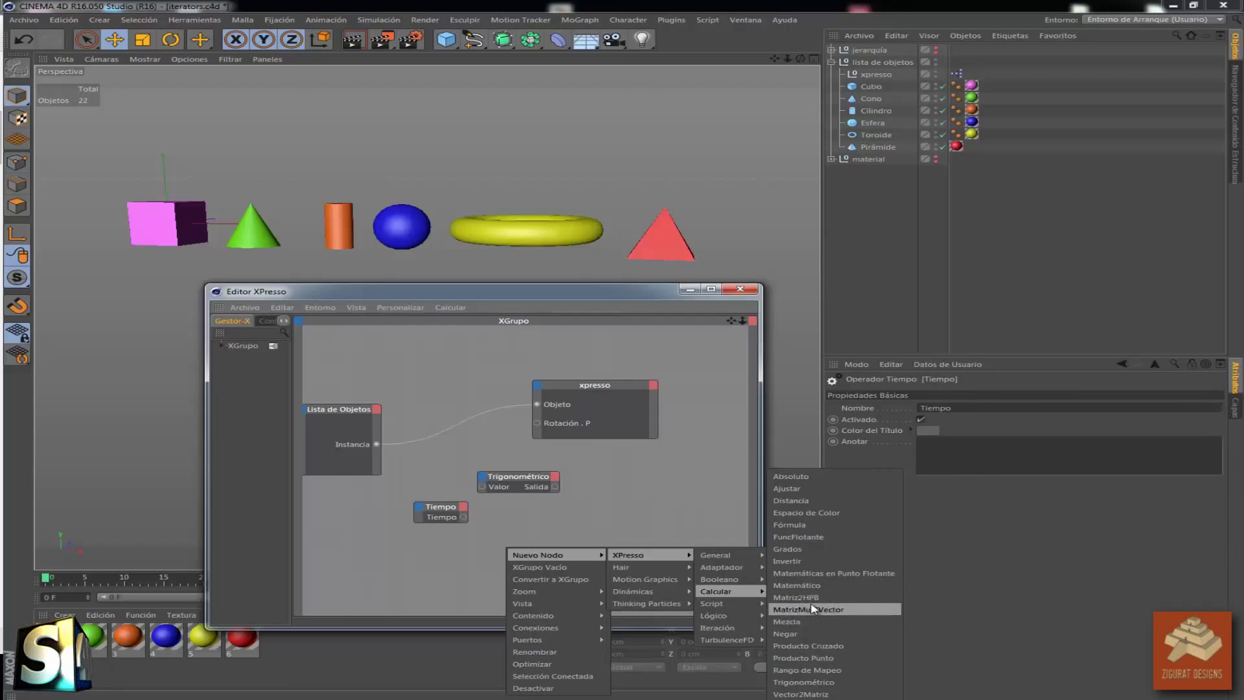
left_click(809, 585)
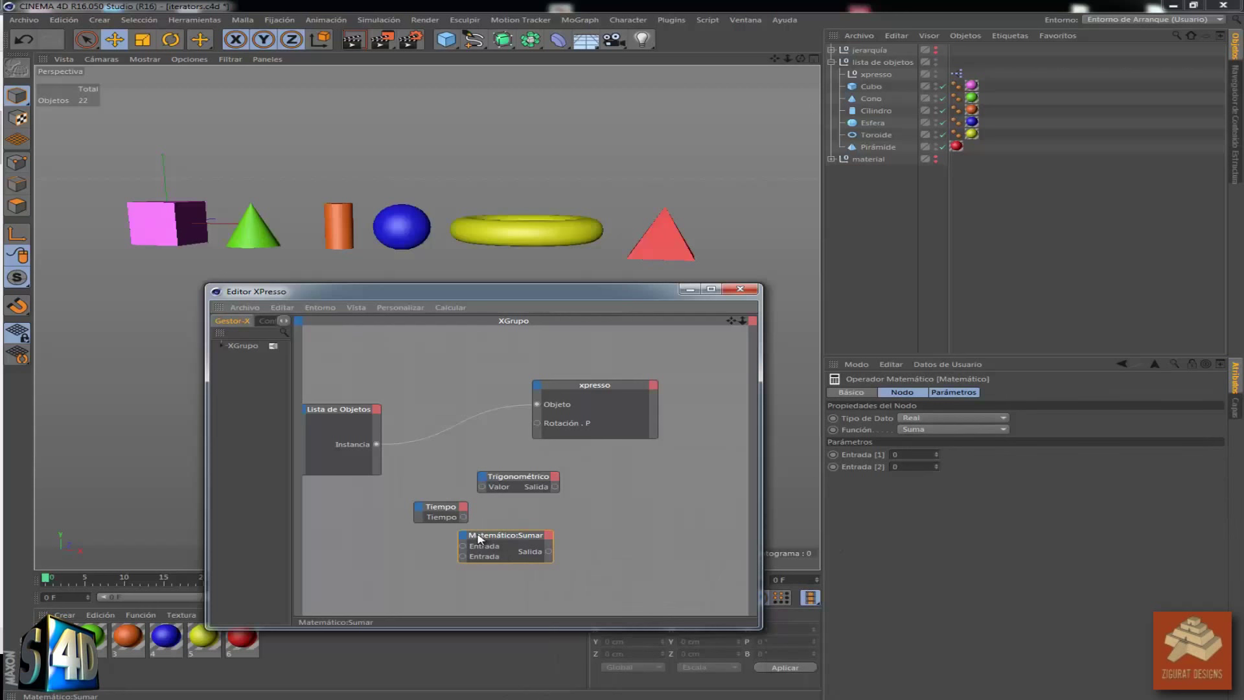
left_click_drag(482, 537, 471, 534)
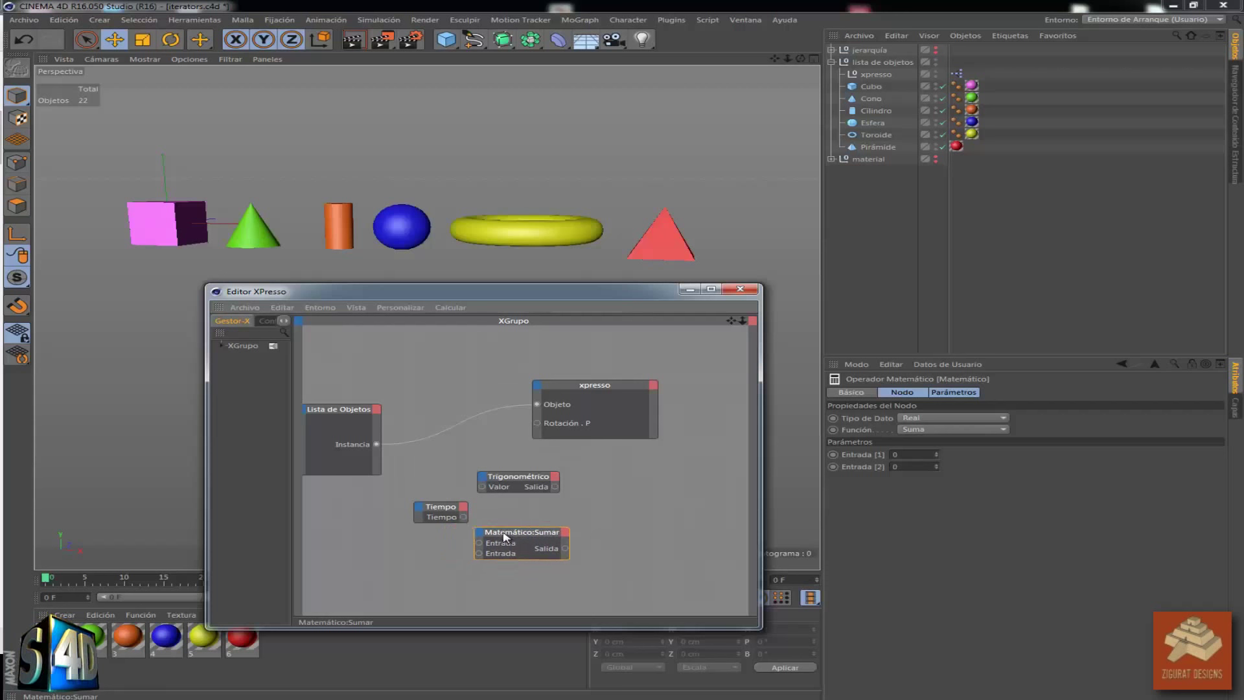
mouse_move(471, 534)
left_mouse_down()
mouse_move(514, 518)
mouse_move(492, 526)
left_mouse_up()
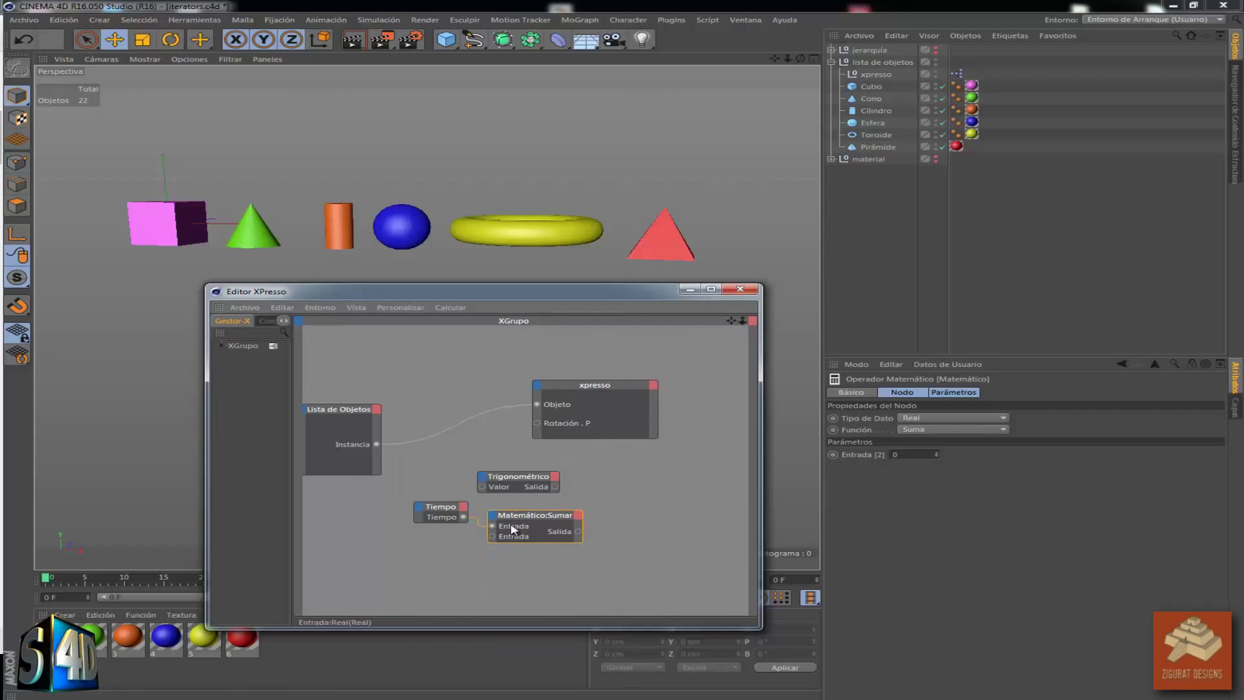
left_click(937, 452)
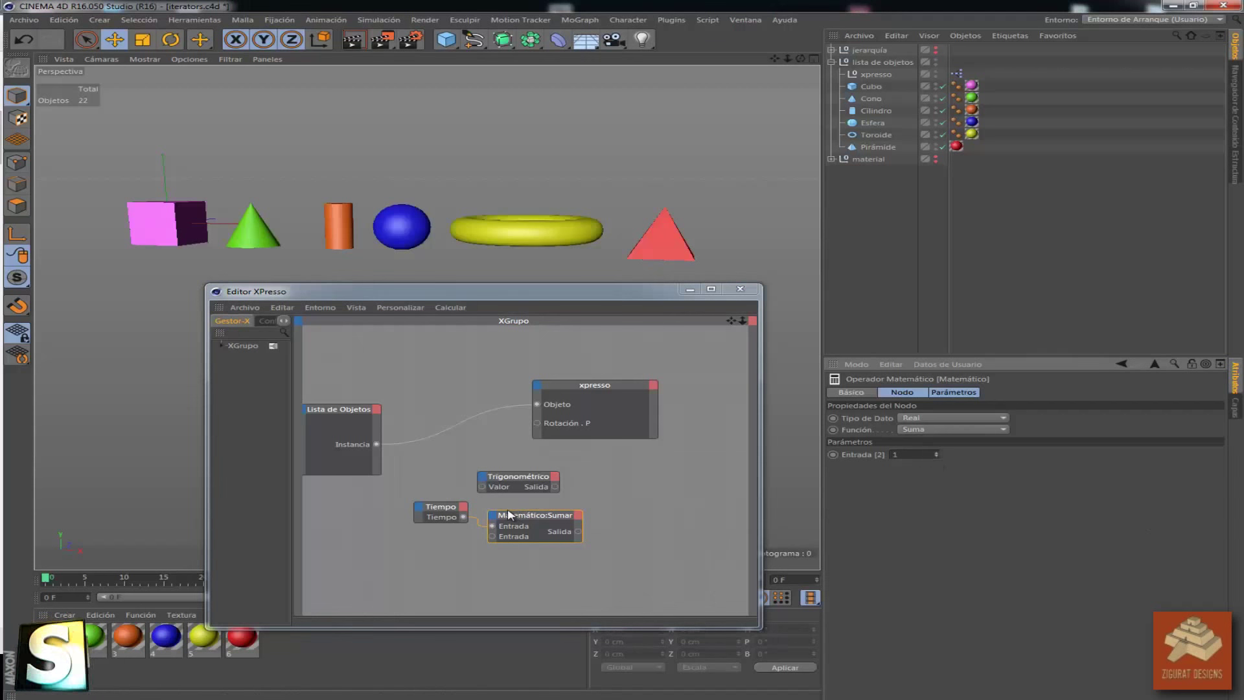
left_click_drag(516, 485, 498, 483)
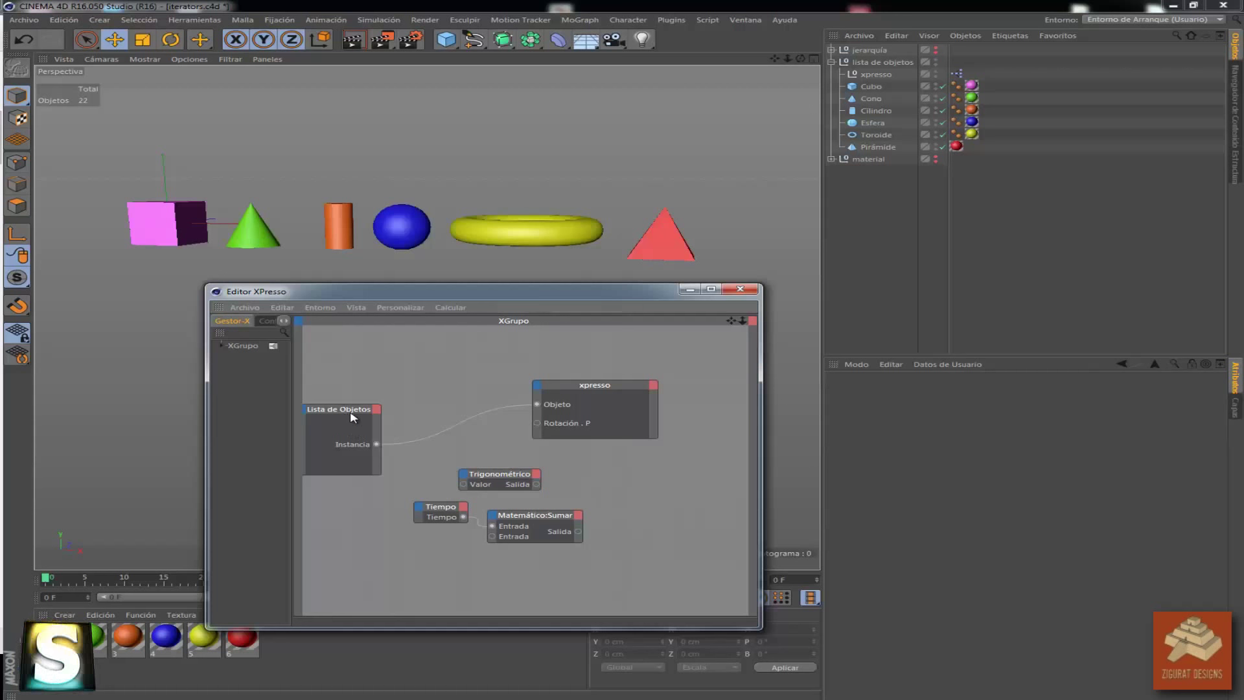
Add an Índice de Objetos node and wire the object list into it
right_click(440, 431)
mouse_move(462, 398)
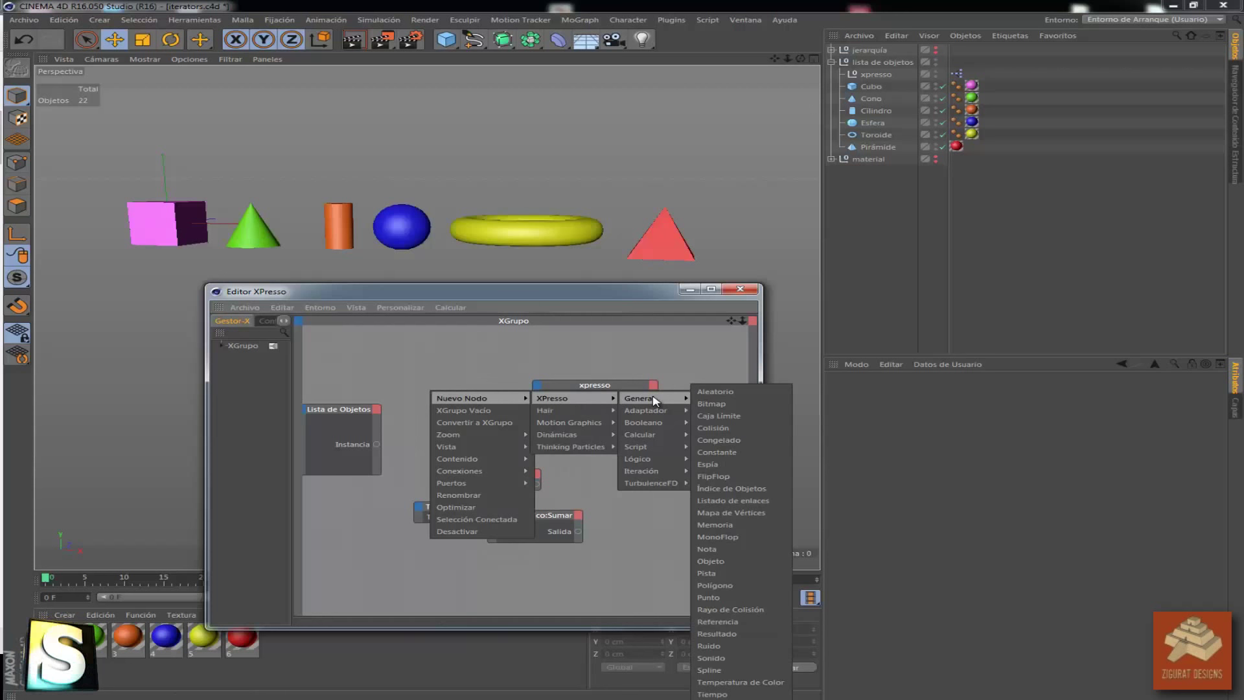
mouse_move(639, 398)
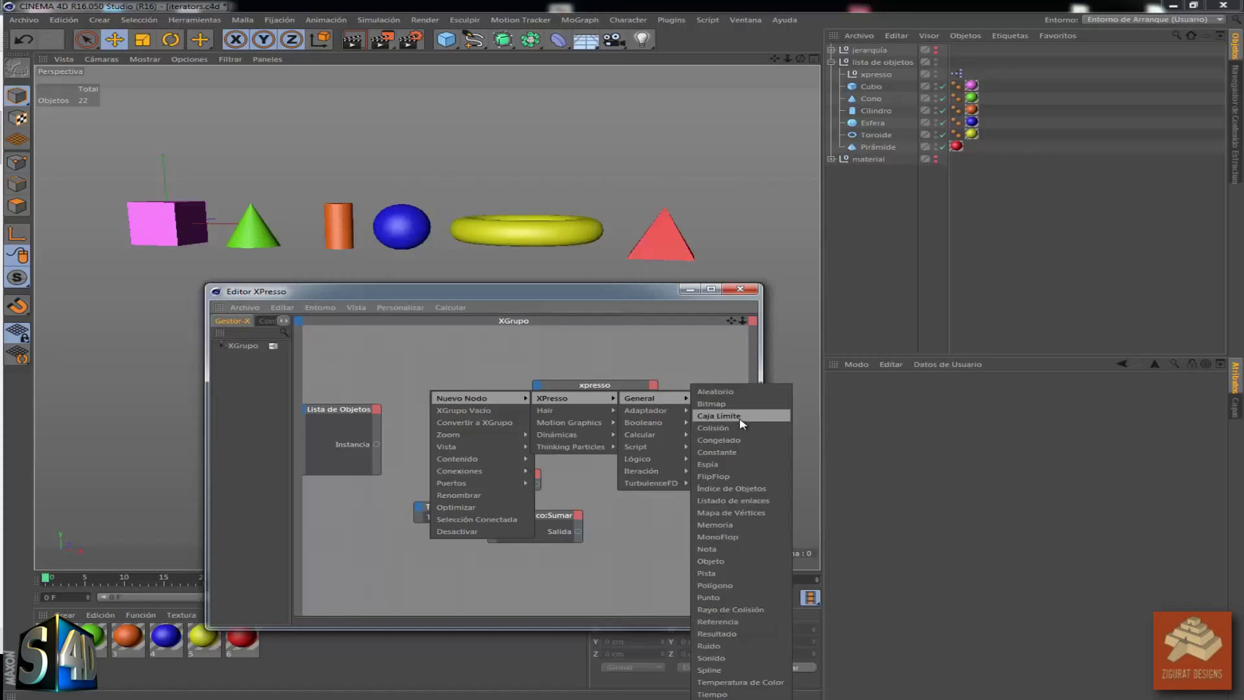
left_click(731, 488)
left_click_drag(584, 348, 640, 339)
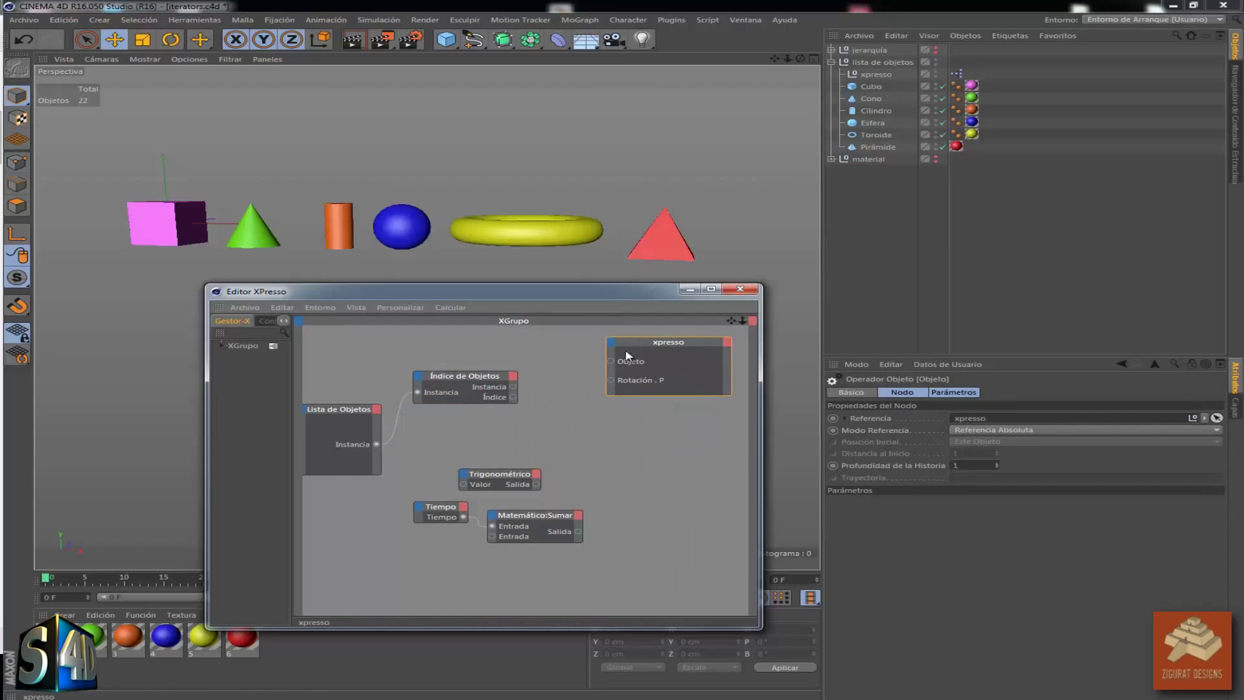
Connect Índice de Objetos Instancia to xpresso Objeto, placing Trigonométrico beside it
mouse_move(518, 484)
left_mouse_down()
mouse_move(571, 398)
mouse_move(588, 445)
left_mouse_up()
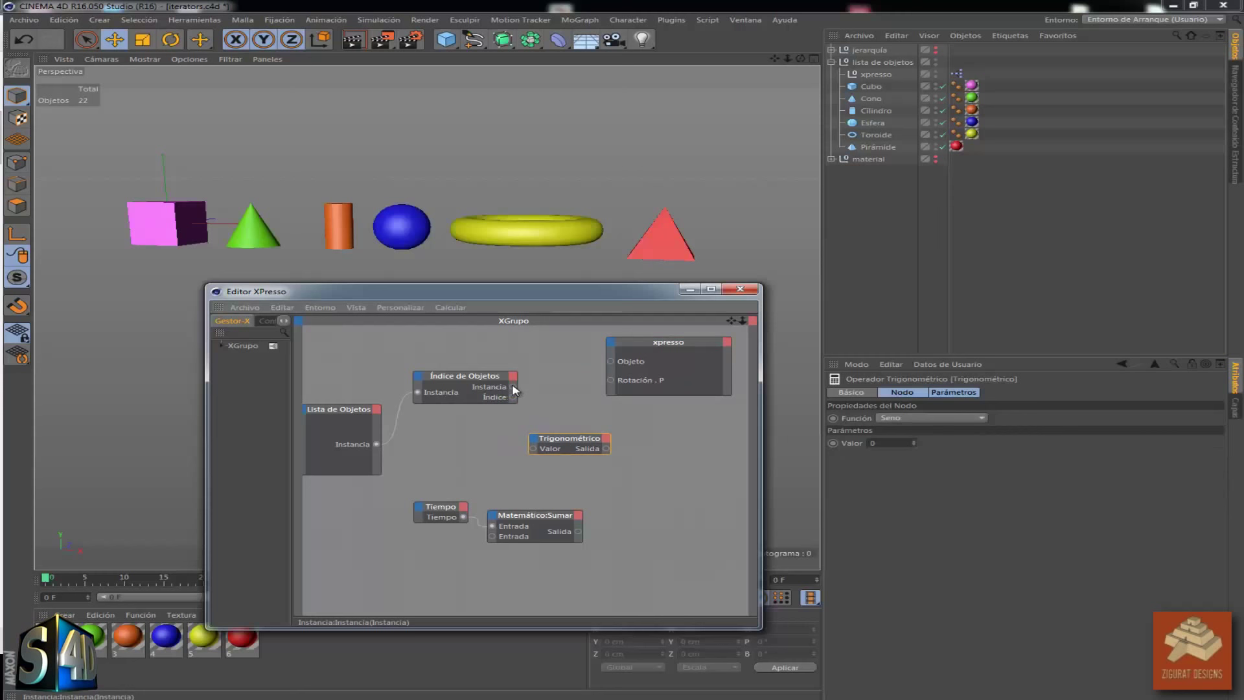
left_click_drag(513, 397, 526, 451)
left_click_drag(533, 449, 480, 494)
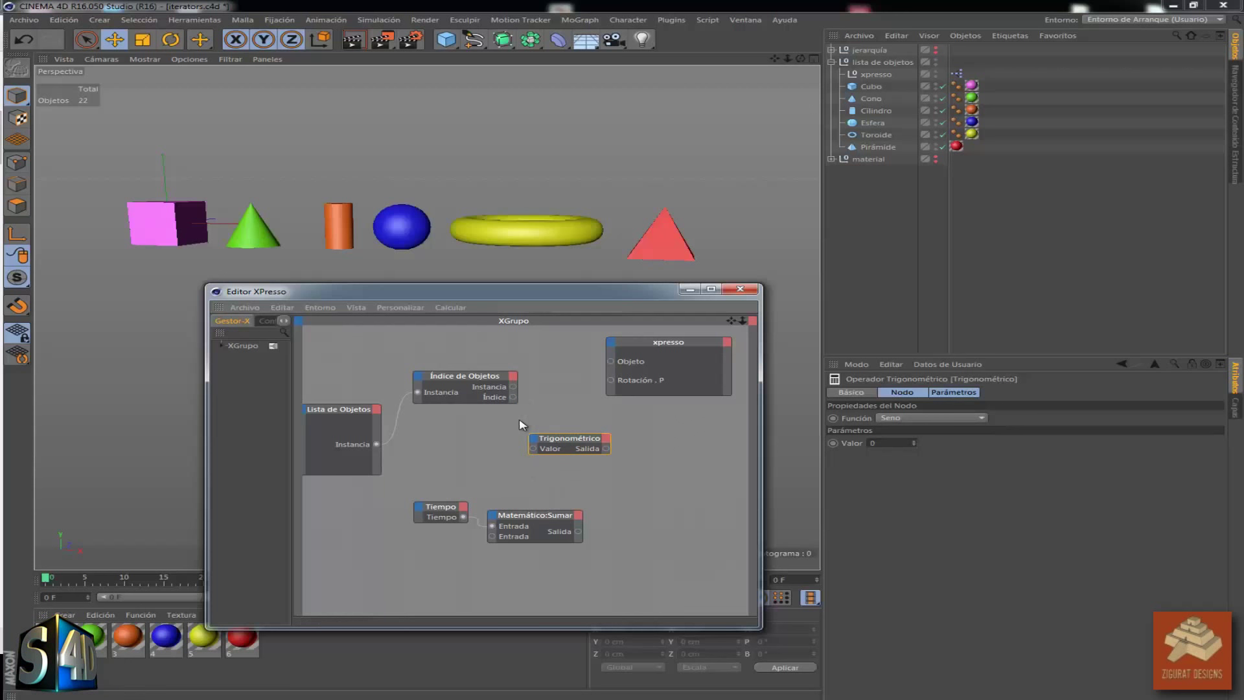
left_click_drag(512, 387, 610, 361)
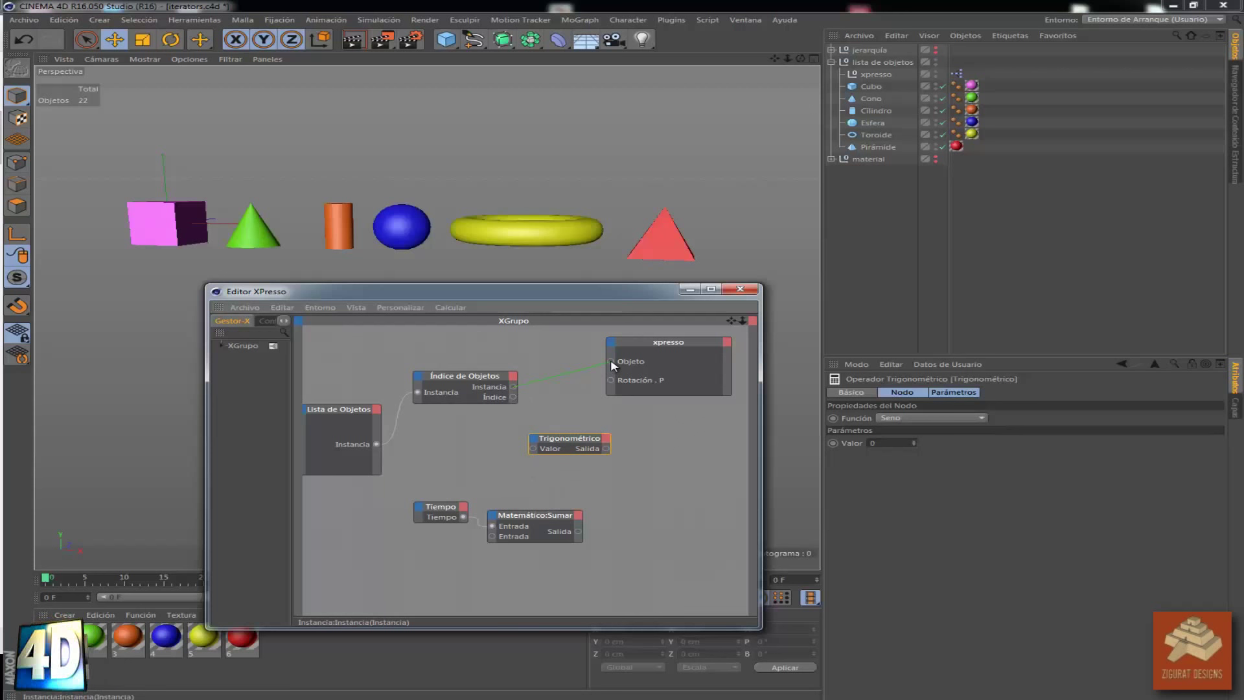
mouse_move(547, 436)
left_mouse_down()
mouse_move(547, 407)
mouse_move(533, 420)
left_mouse_up()
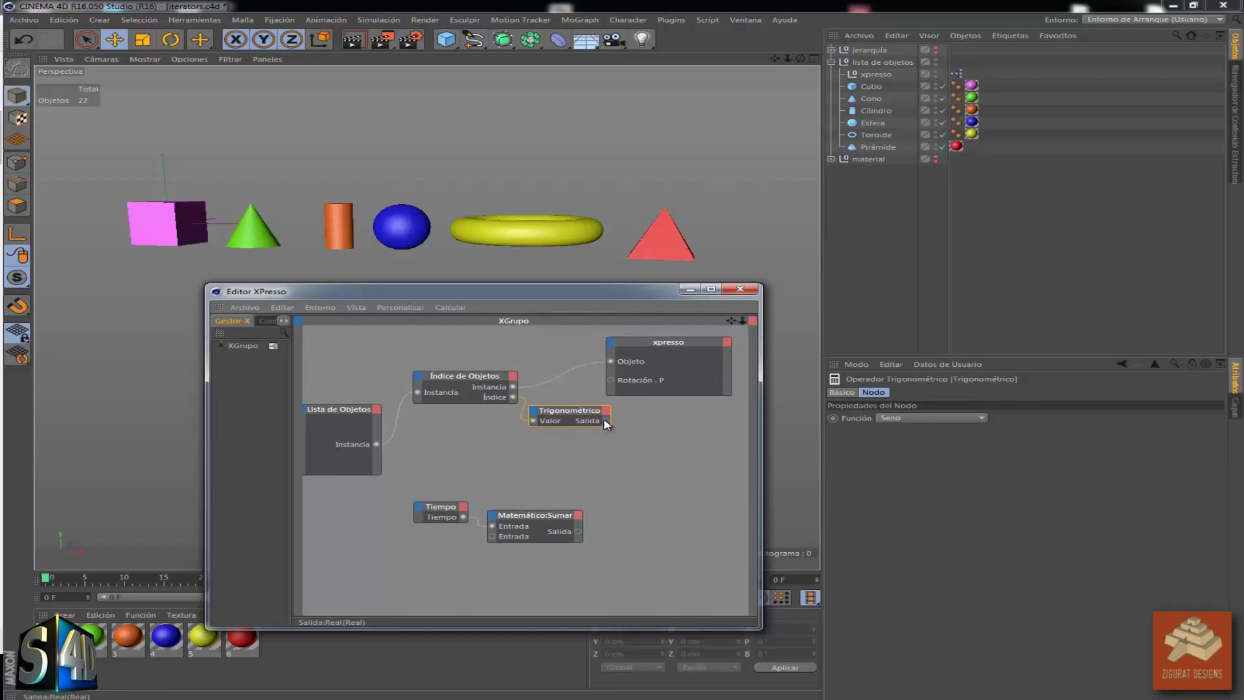
Wire Trigonométrico Salida into Rotación . P and set its function to Arco Seno
left_click_drag(606, 420, 610, 380)
left_click(931, 417)
left_click(900, 454)
left_click(931, 417)
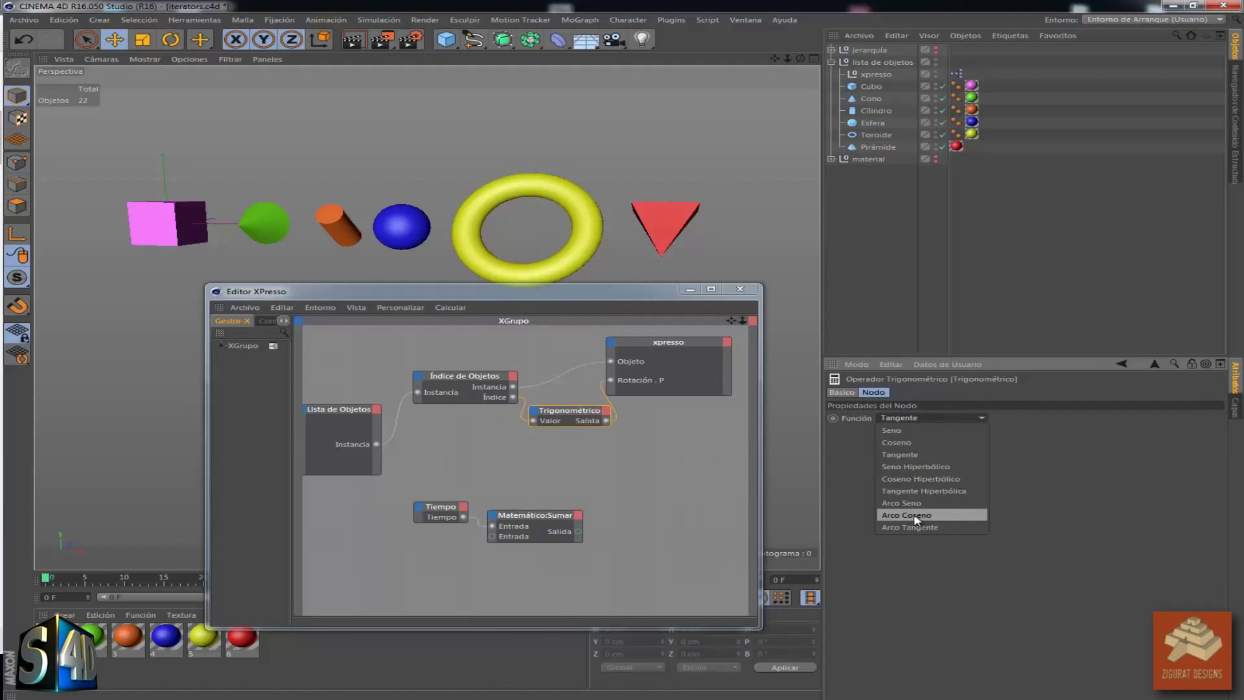
left_click(897, 503)
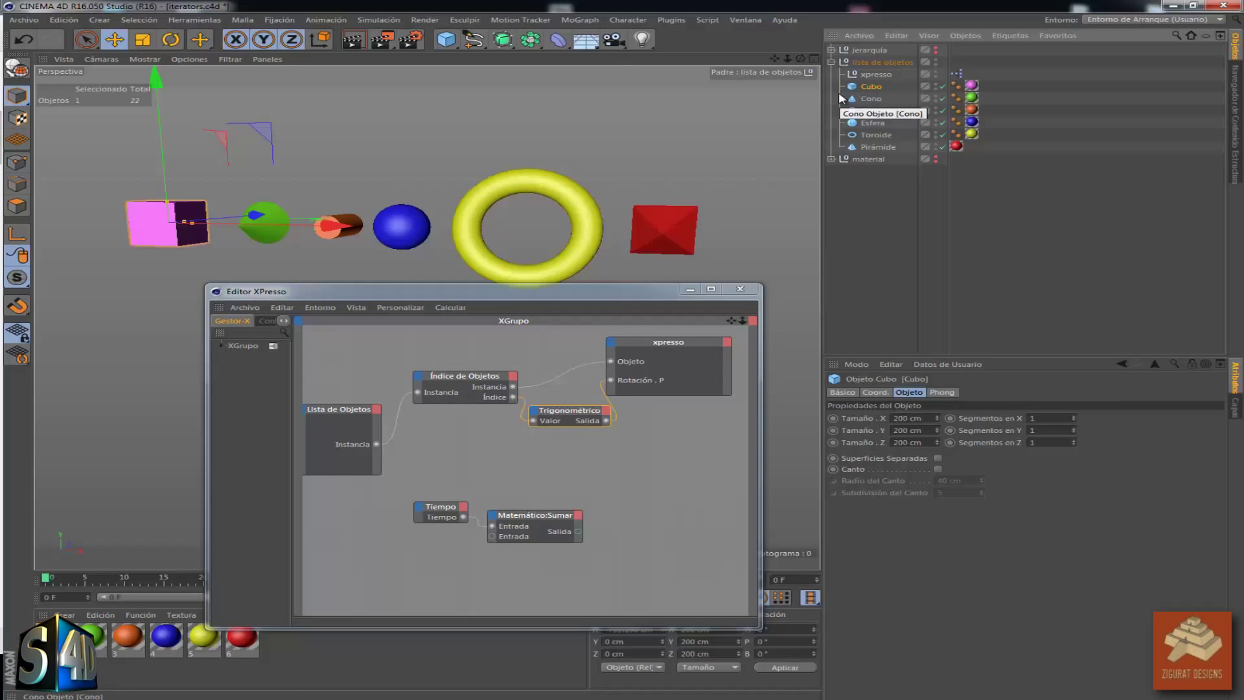
Delete the Índice-to-Valor wire on Trigonométrico and move the Tiempo node up
left_click(868, 86)
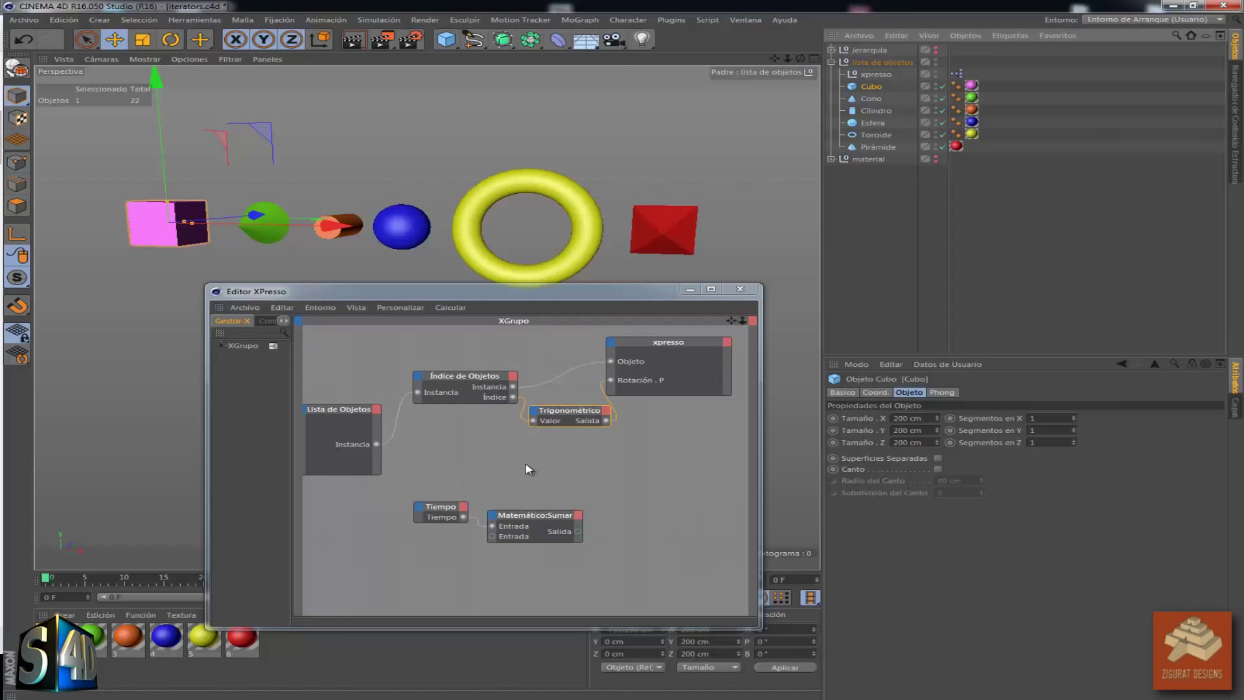
left_click(524, 414)
key("Delete")
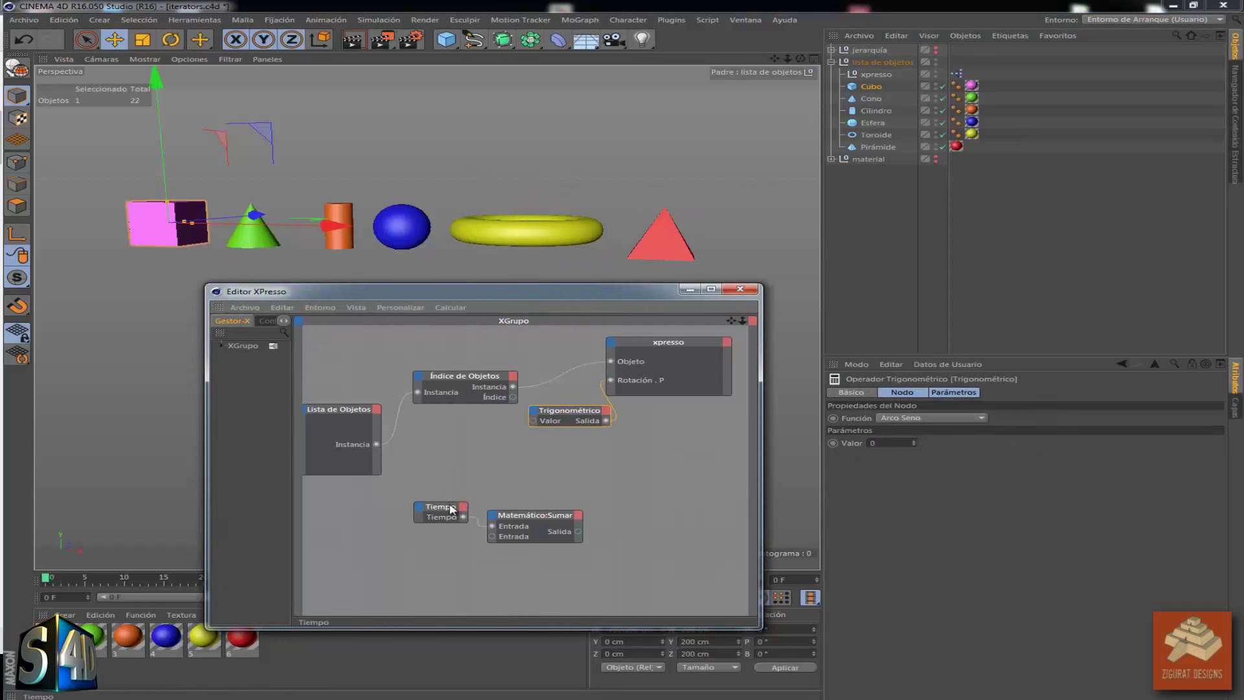
left_click_drag(453, 510, 483, 444)
Close the XPresso editor and play the animation
left_click(534, 515)
left_click(740, 288)
left_click(518, 597)
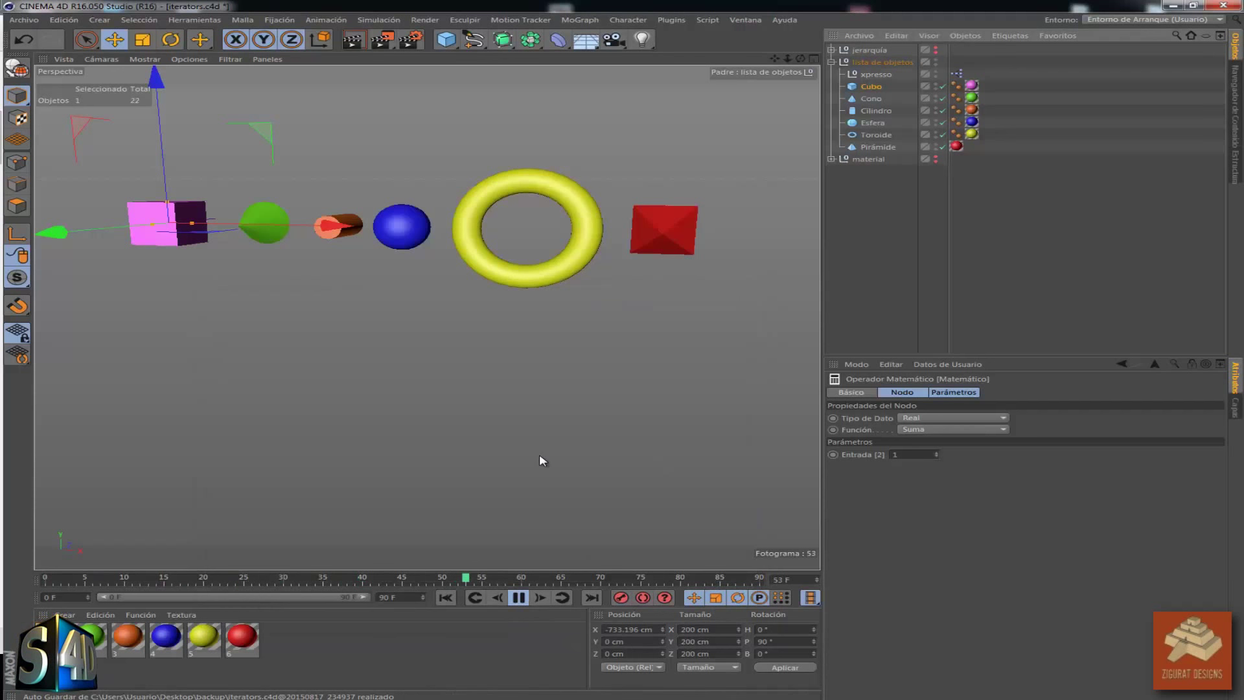
Reopen the XPresso tag's node graph
left_click(959, 74)
double_click(958, 74)
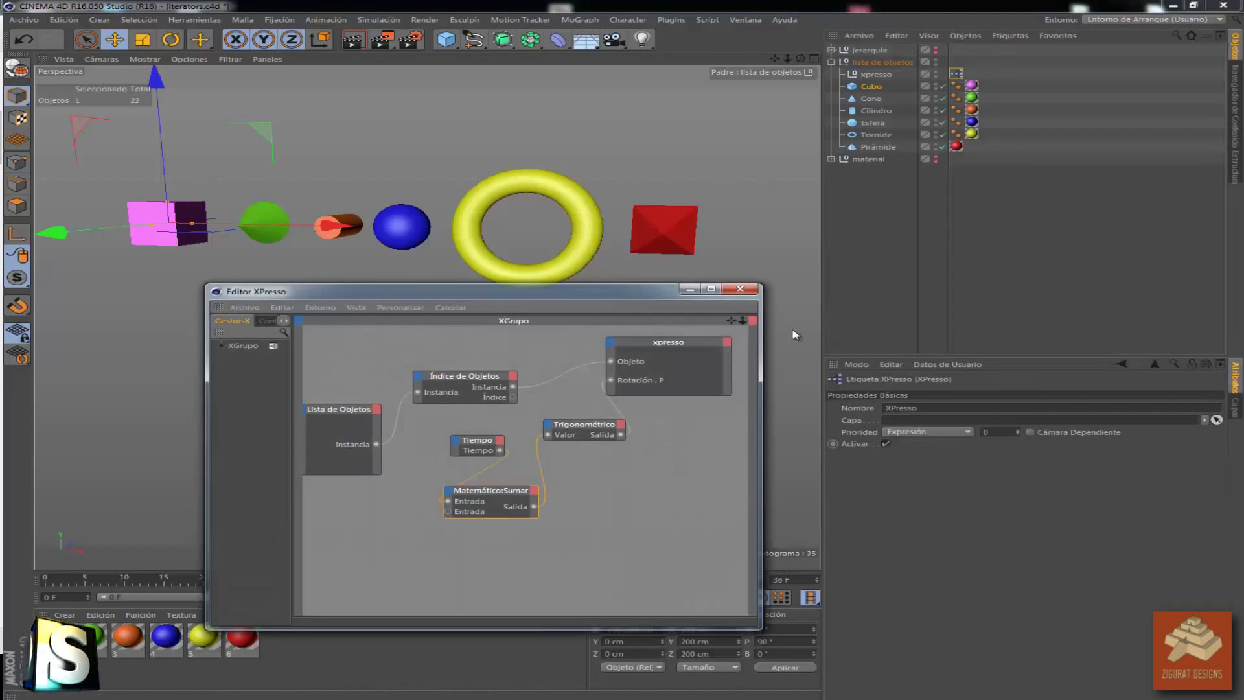
left_click(631, 437)
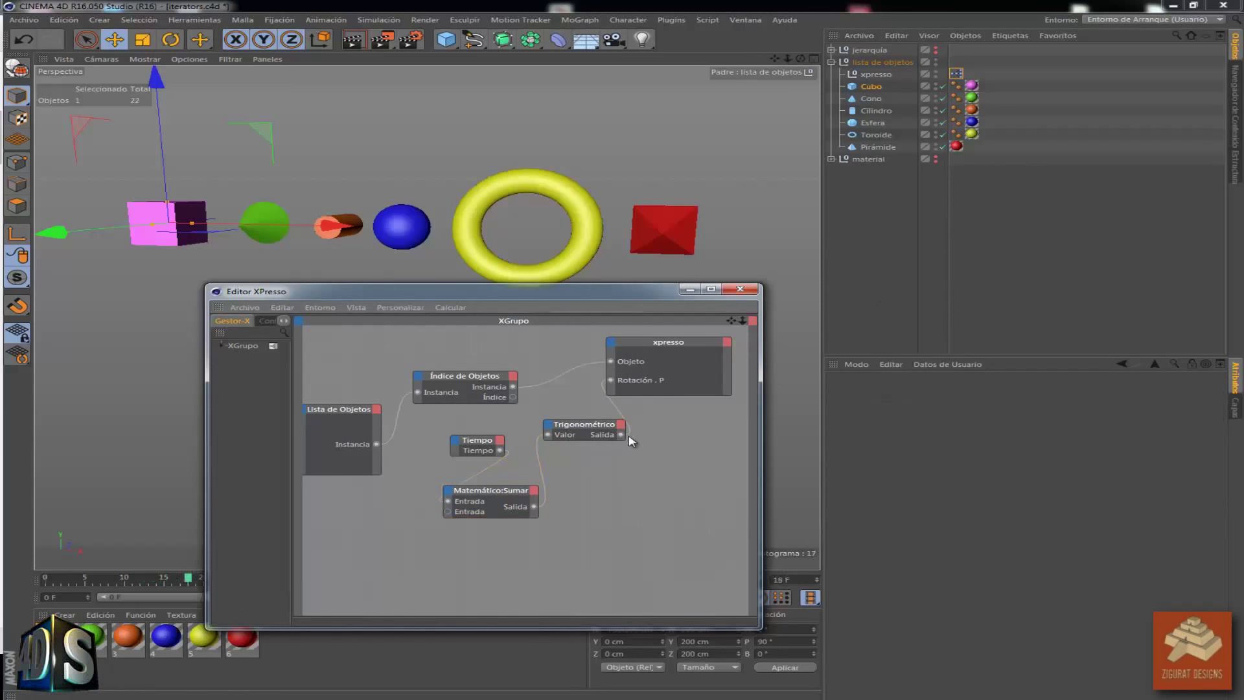
Regroup the Sumar, Trigonométrico and Tiempo nodes, wiring Tiempo into the sum's Entrada
left_click(506, 496)
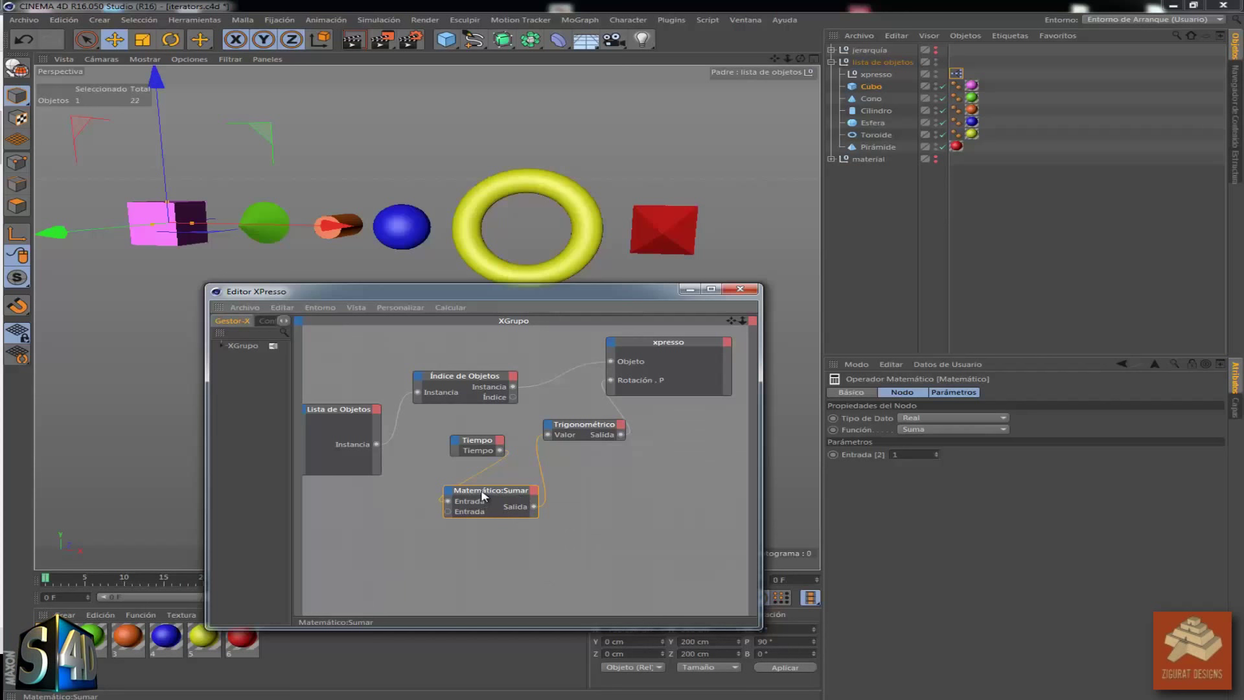
left_click_drag(483, 495, 539, 459)
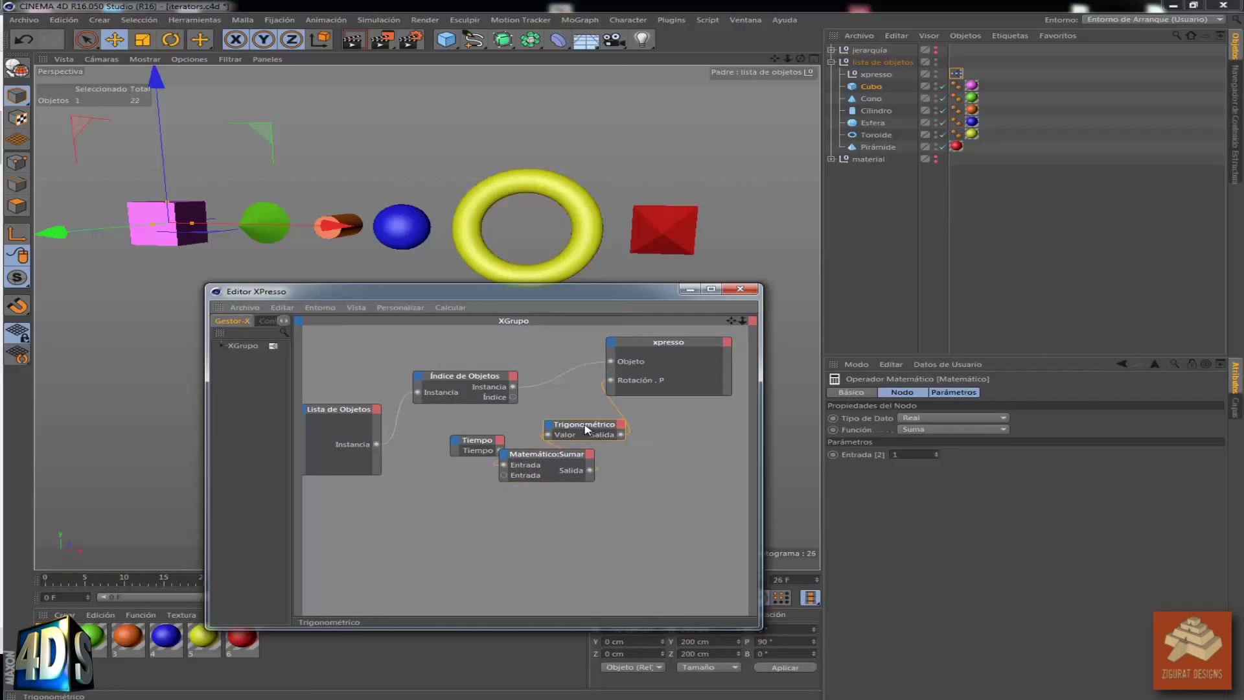
left_click_drag(585, 427, 618, 428)
left_click_drag(477, 441, 441, 447)
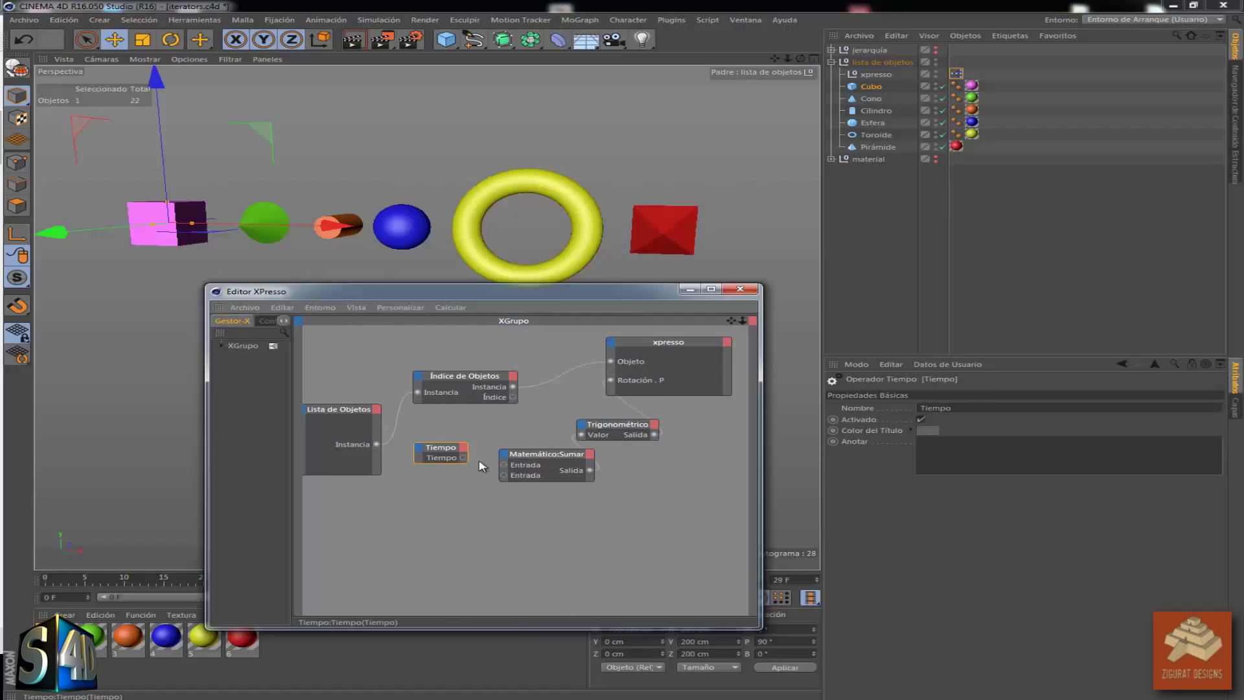
left_click_drag(504, 464, 463, 458)
mouse_move(601, 427)
left_mouse_down()
mouse_move(567, 417)
mouse_move(578, 422)
left_mouse_up()
left_click_drag(453, 291, 973, 111)
left_click(1066, 273)
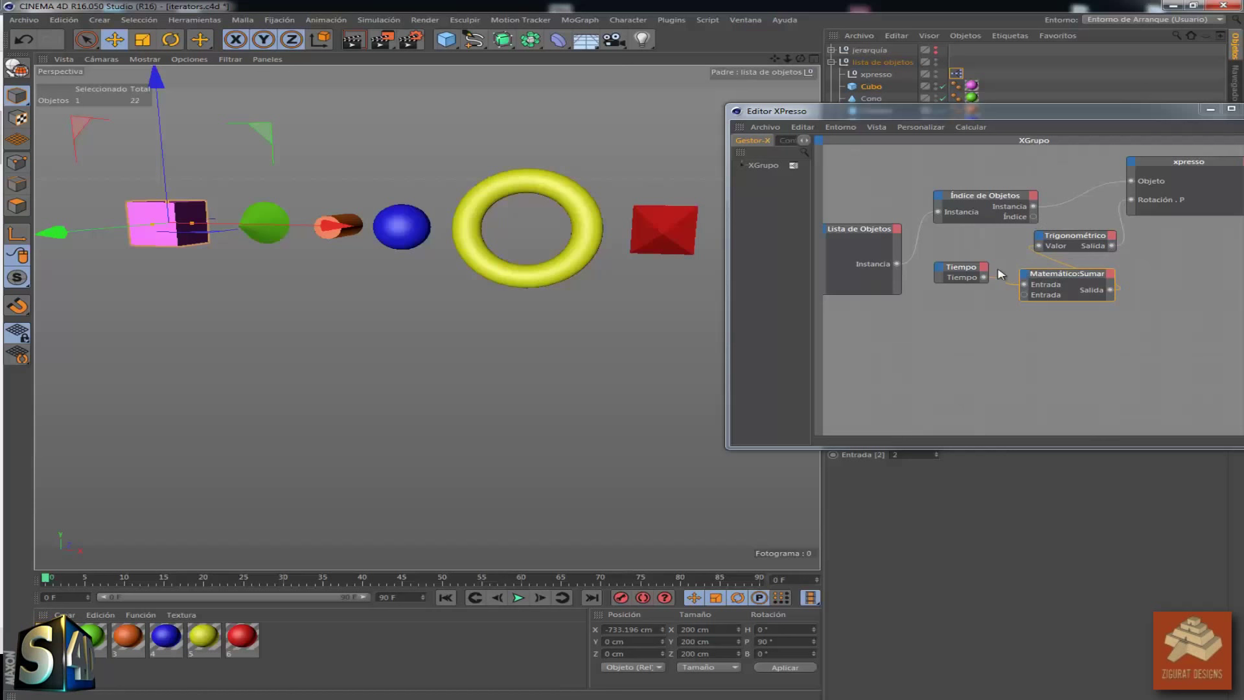
Wire Índice into the sum and the sum's Salida into Trigonométrico Valor, then play
mouse_move(1038, 246)
left_mouse_down()
mouse_move(1087, 281)
mouse_move(1138, 248)
mouse_move(1180, 258)
left_mouse_up()
left_click_drag(1033, 217, 1023, 284)
mouse_move(1110, 290)
left_mouse_down()
mouse_move(1140, 265)
mouse_move(1059, 231)
mouse_move(1130, 199)
left_mouse_up()
left_click(518, 597)
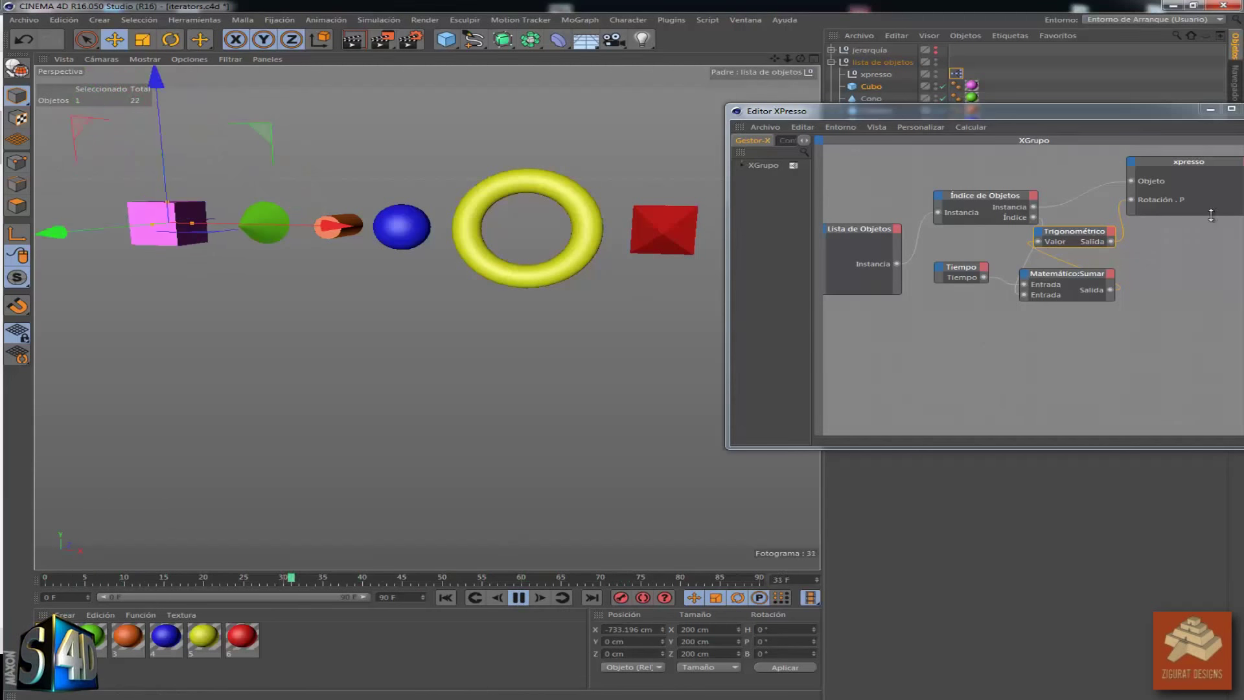
left_click_drag(842, 110, 324, 144)
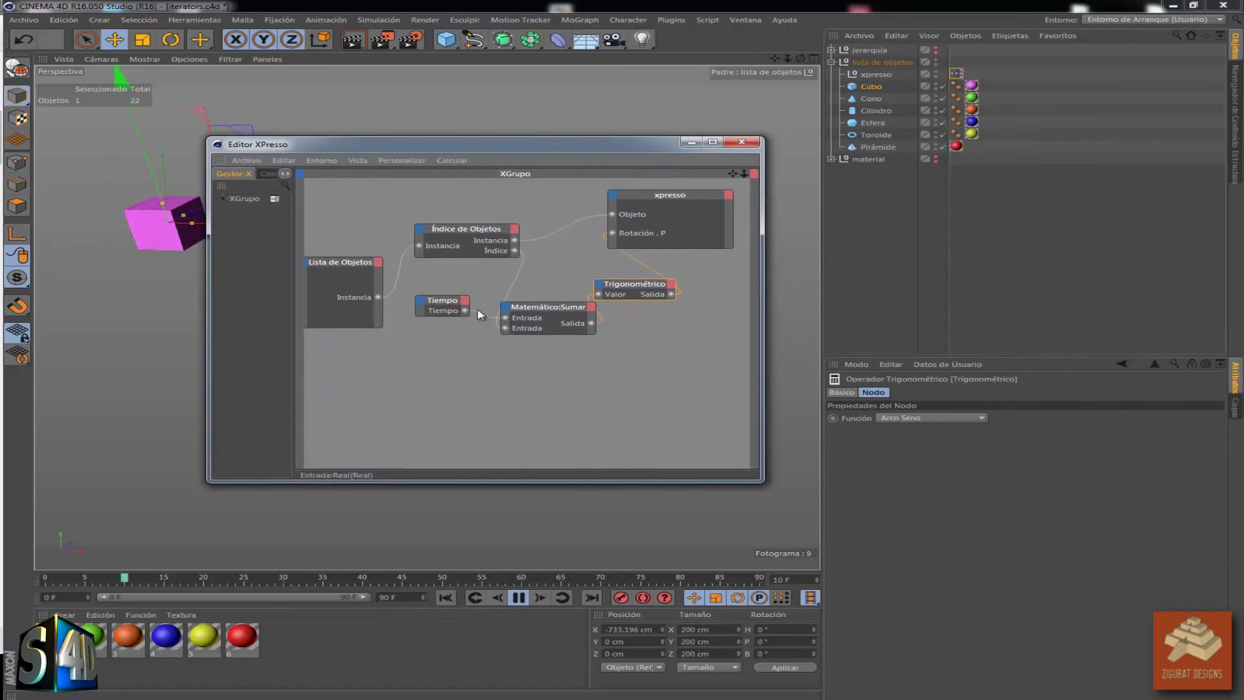
left_click_drag(464, 310, 504, 317)
left_click(442, 301)
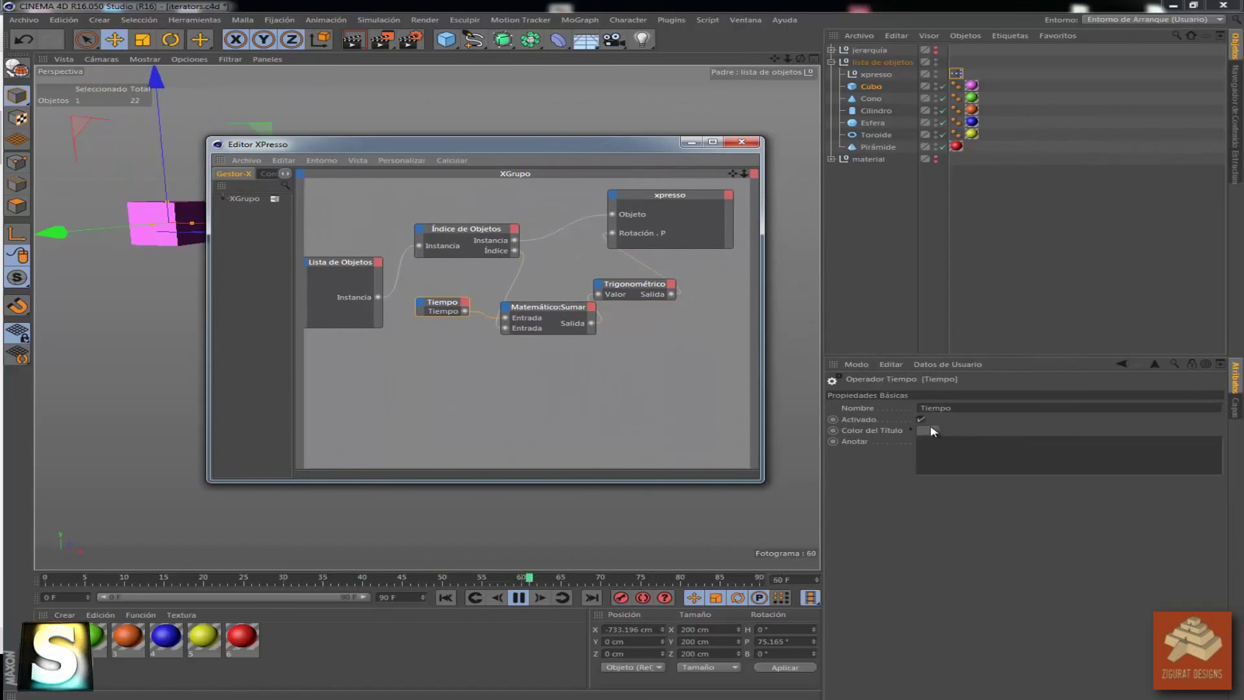
left_click(526, 306)
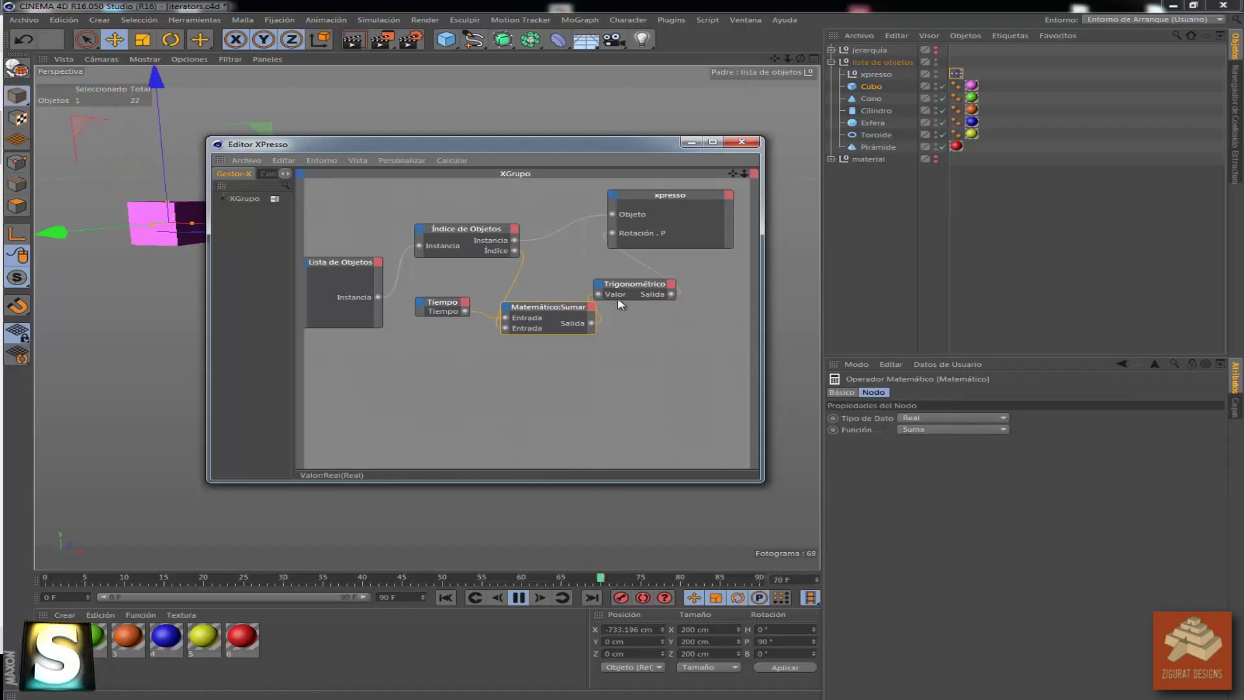
left_click_drag(623, 285, 629, 286)
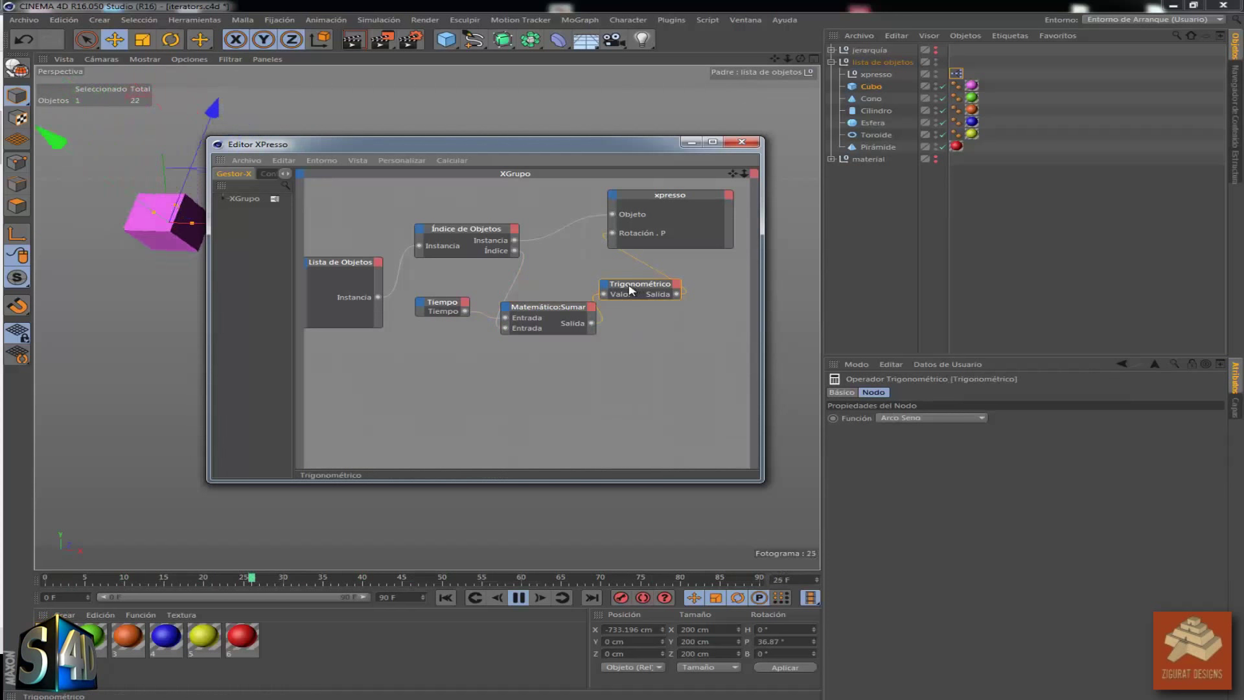
left_click(446, 306)
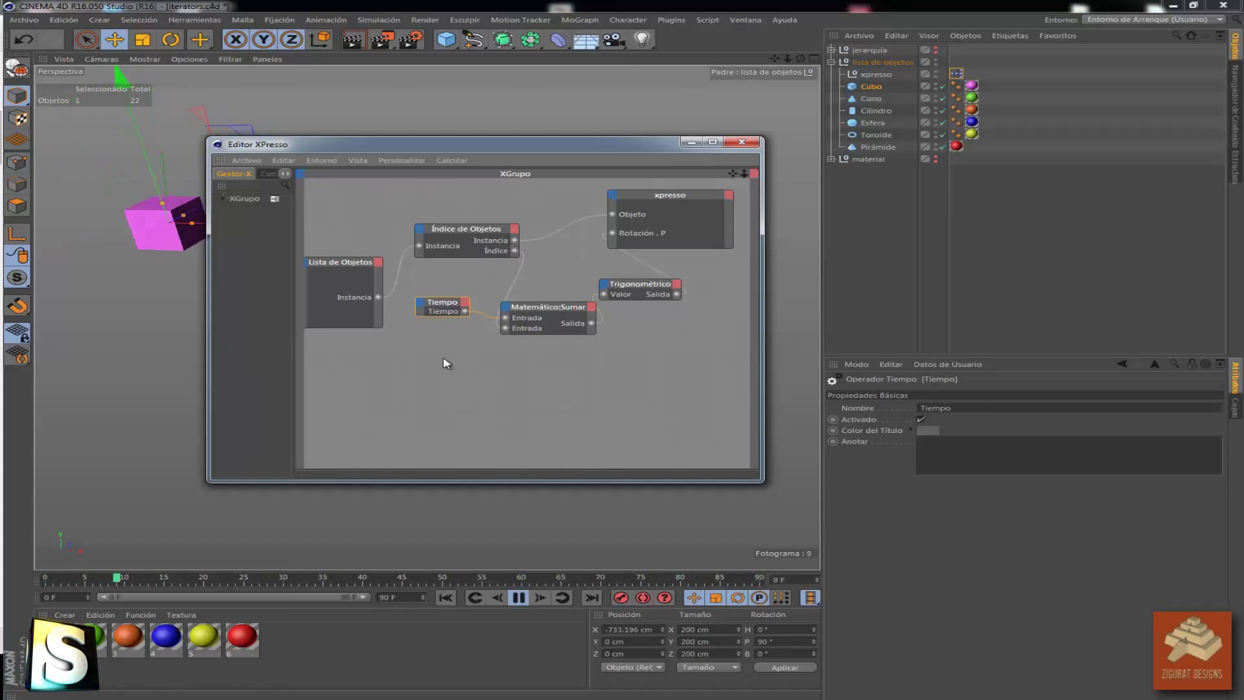
left_click(539, 371)
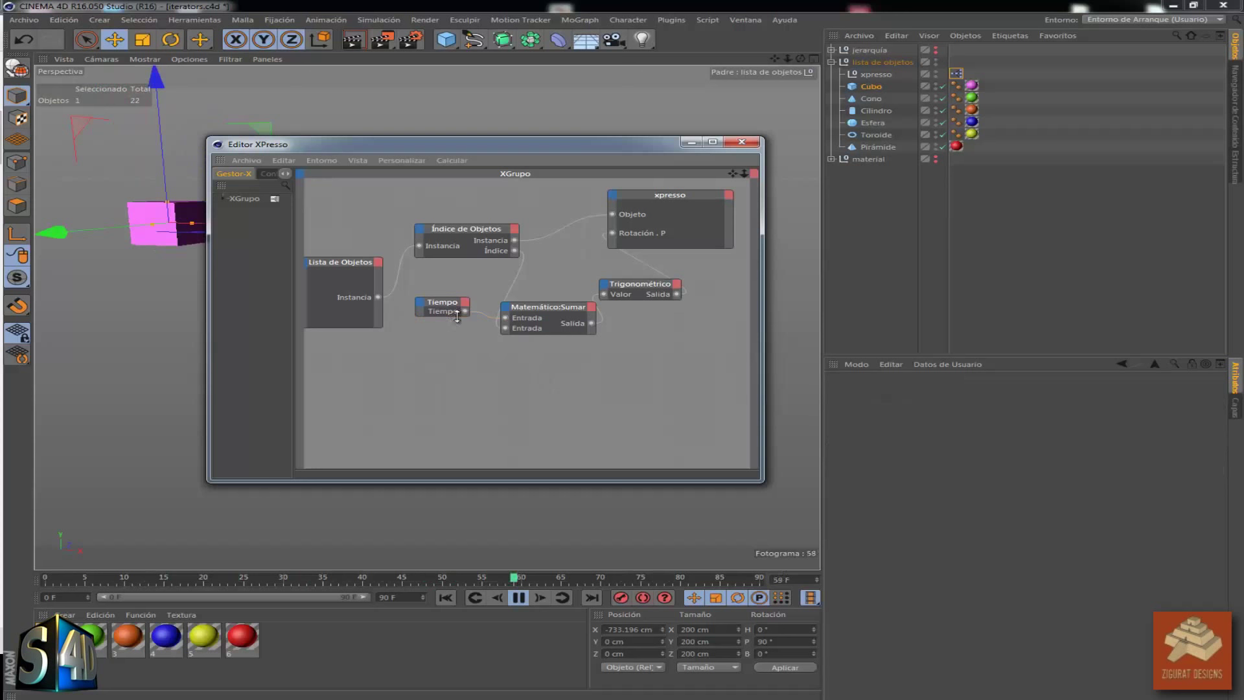
left_click(440, 307)
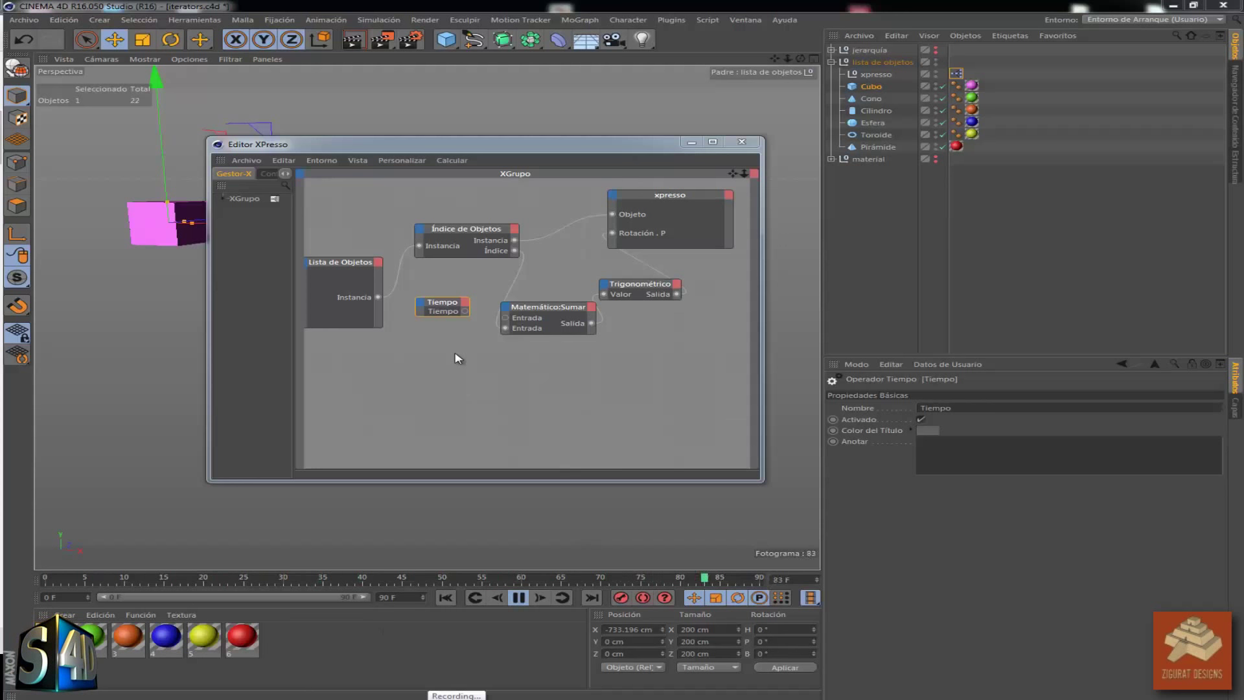
Delete Trigonométrico, wire Sumar Salida to Rotación . P, and remove the Índice connection
left_click(623, 285)
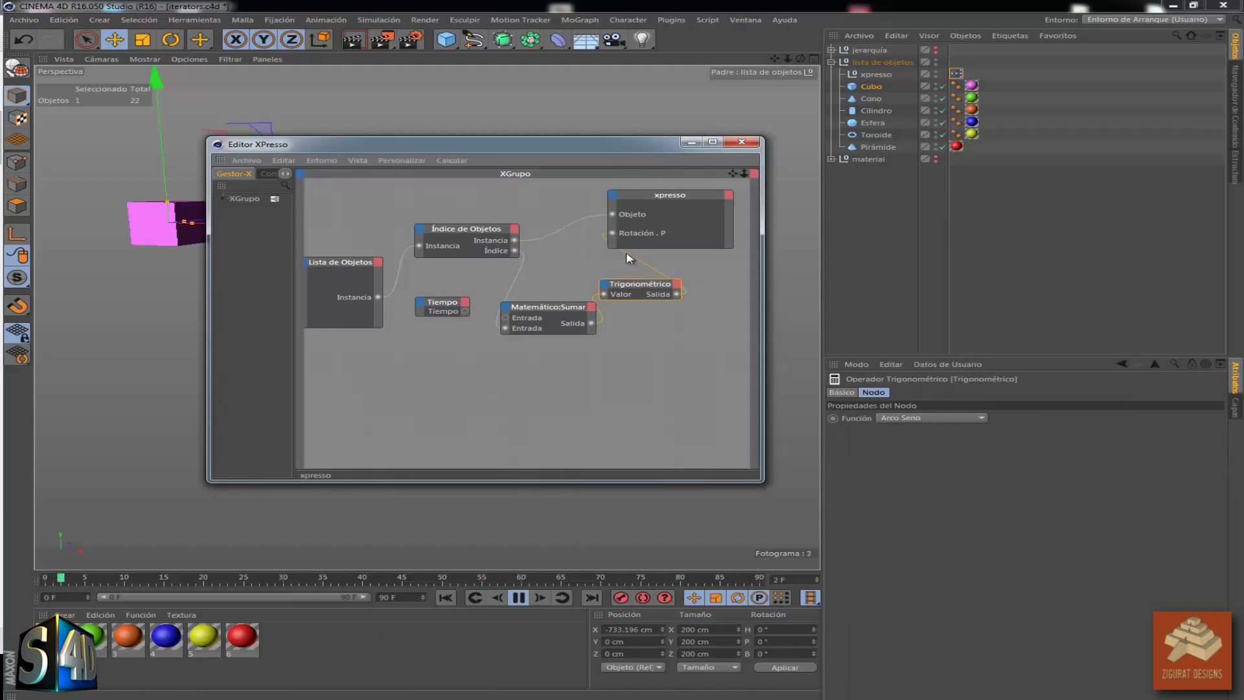
key("Delete")
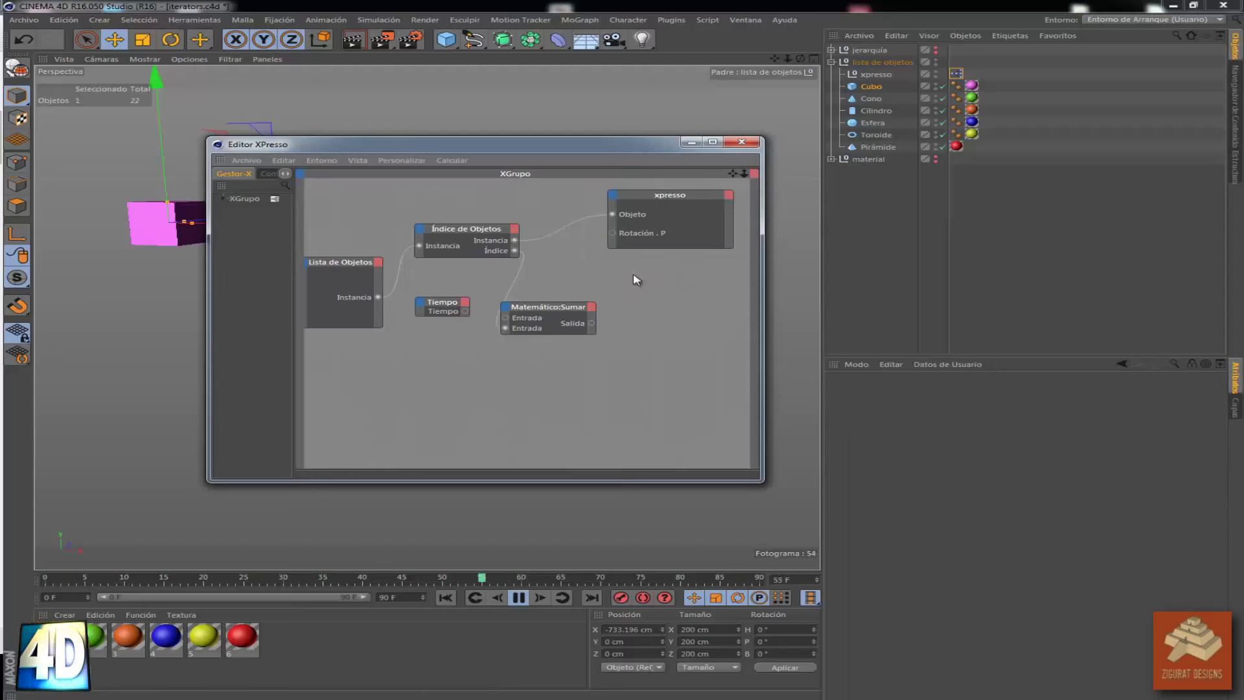
left_click_drag(600, 238, 614, 234)
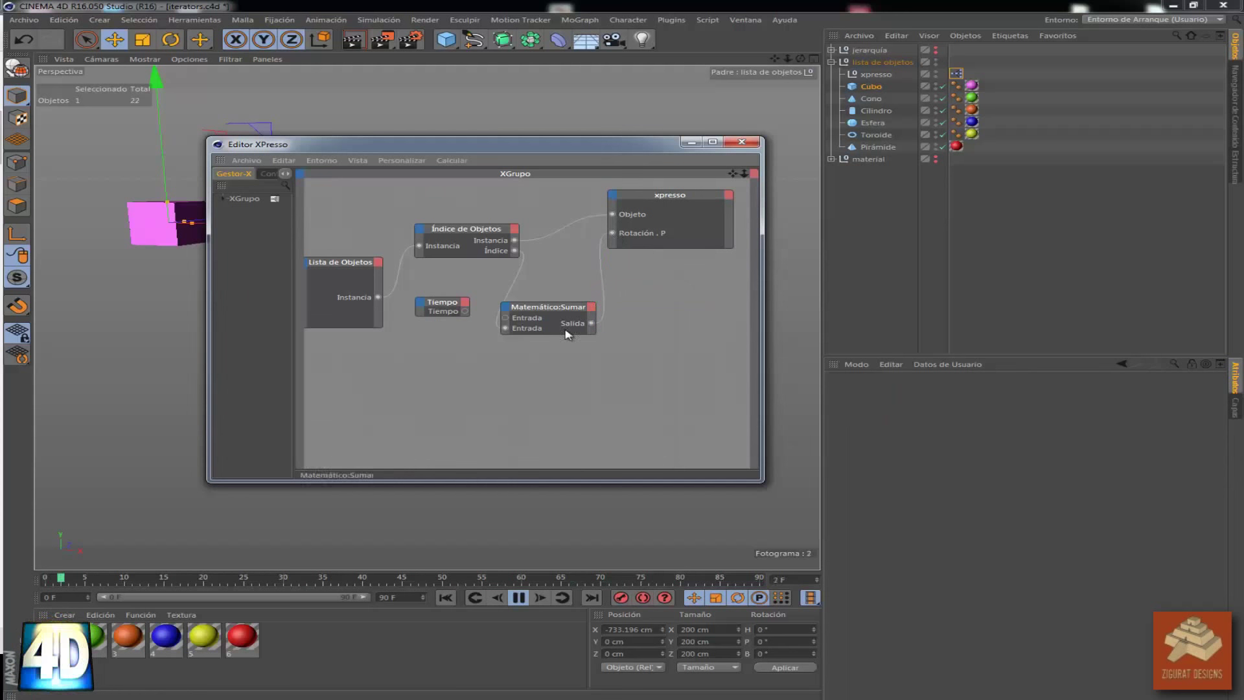
left_click_drag(522, 307, 579, 263)
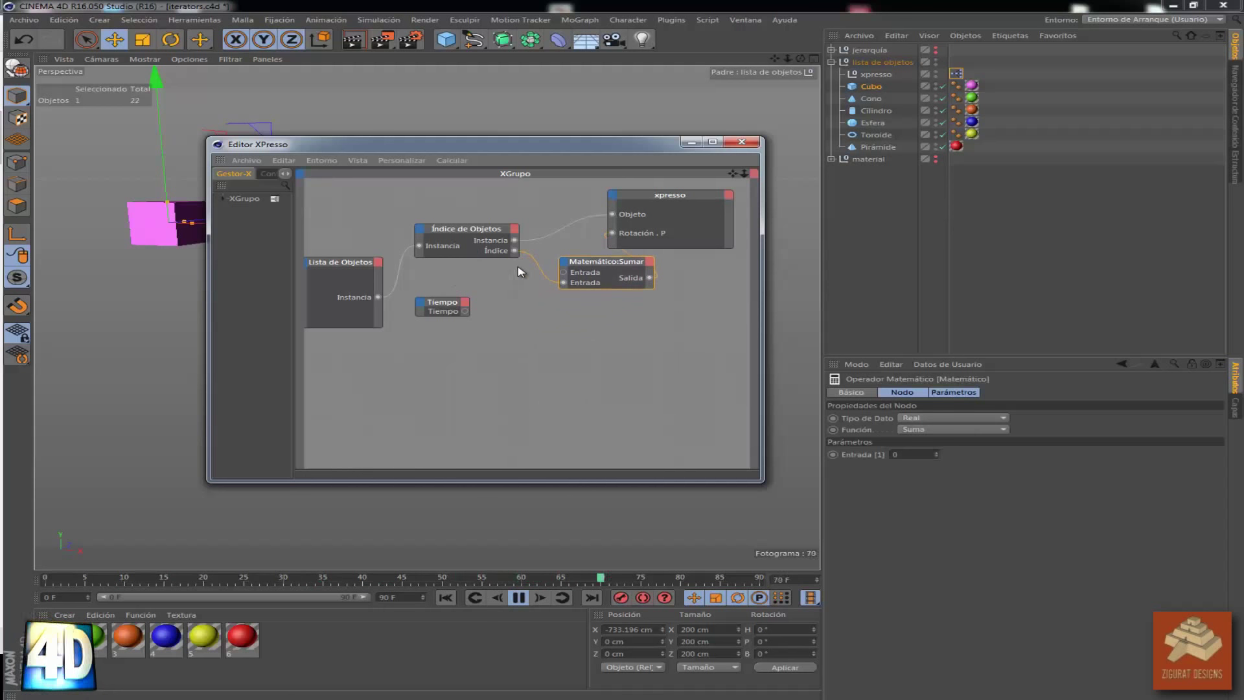
left_click(539, 268)
key("Delete")
Rearrange the Tiempo, Sumar and xpresso nodes and widen the node editor
left_click_drag(515, 250, 466, 313)
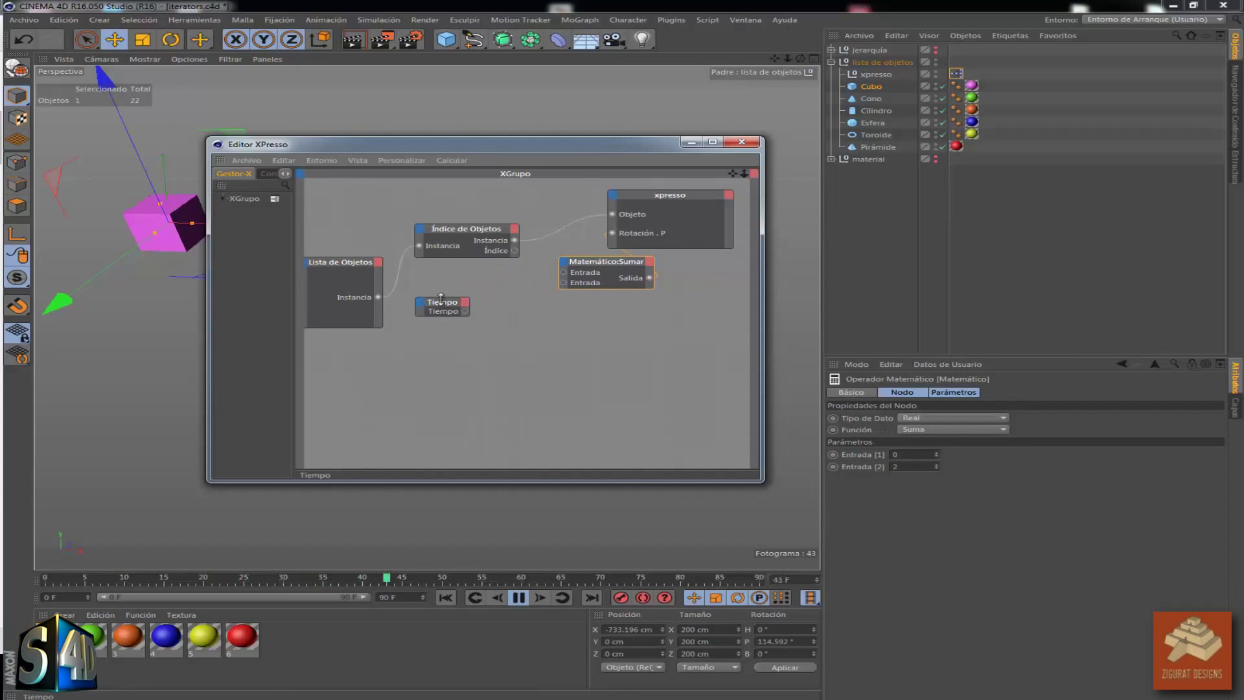
mouse_move(447, 297)
left_mouse_down()
mouse_move(511, 277)
mouse_move(503, 292)
mouse_move(535, 286)
left_mouse_up()
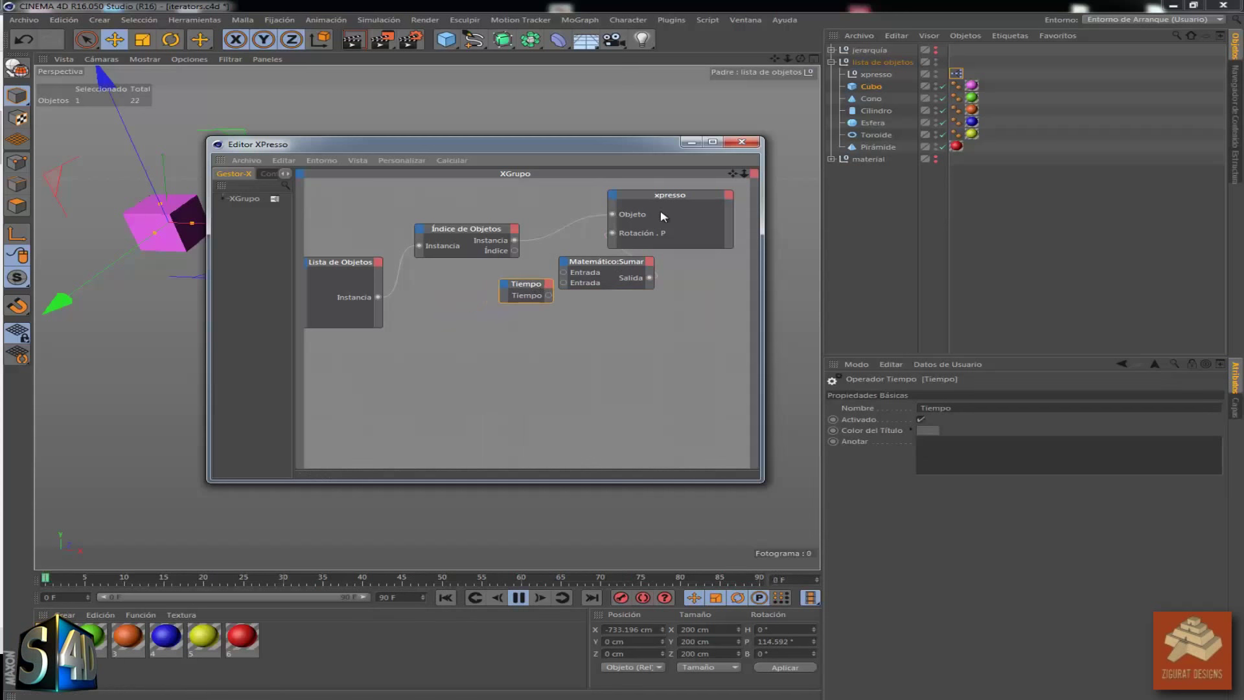
left_click_drag(675, 198, 728, 213)
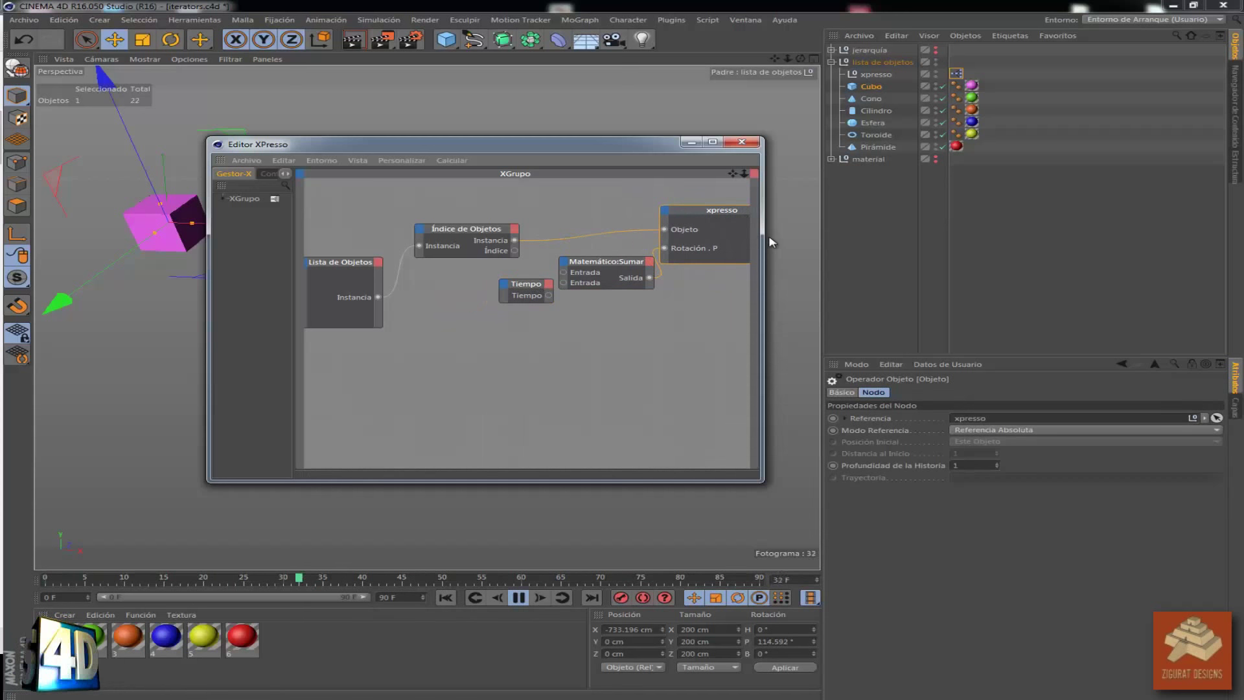
left_click_drag(917, 253, 1034, 266)
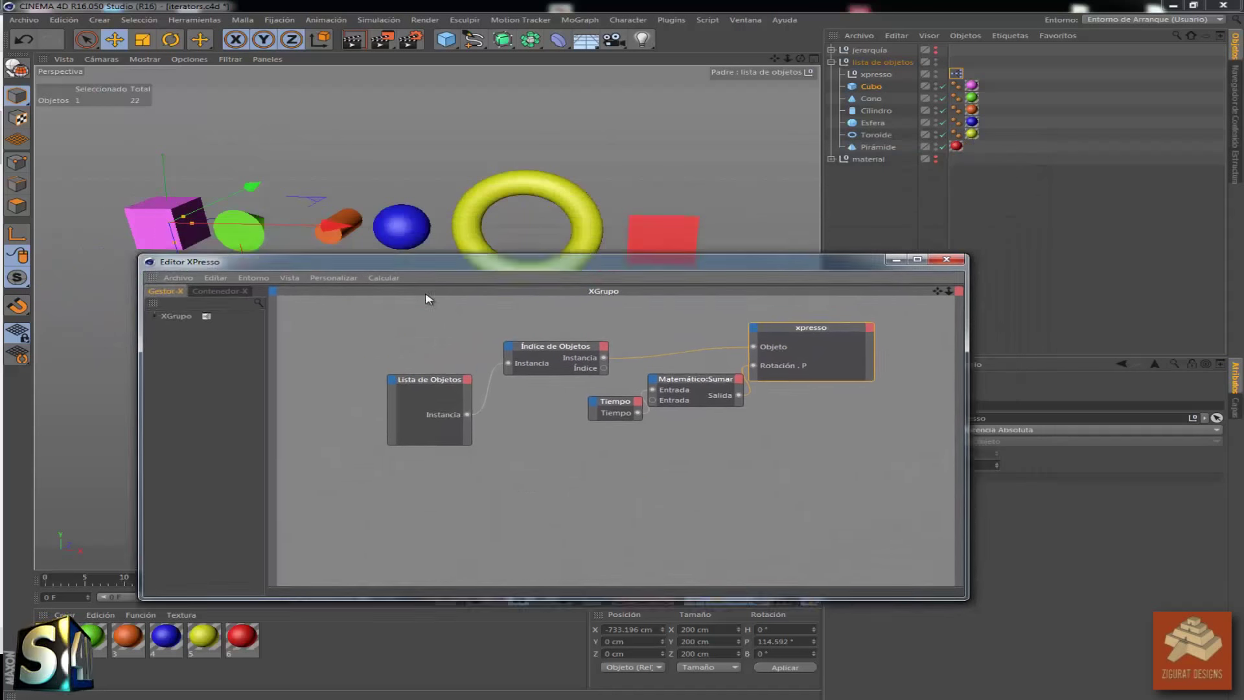
left_click_drag(524, 145, 397, 310)
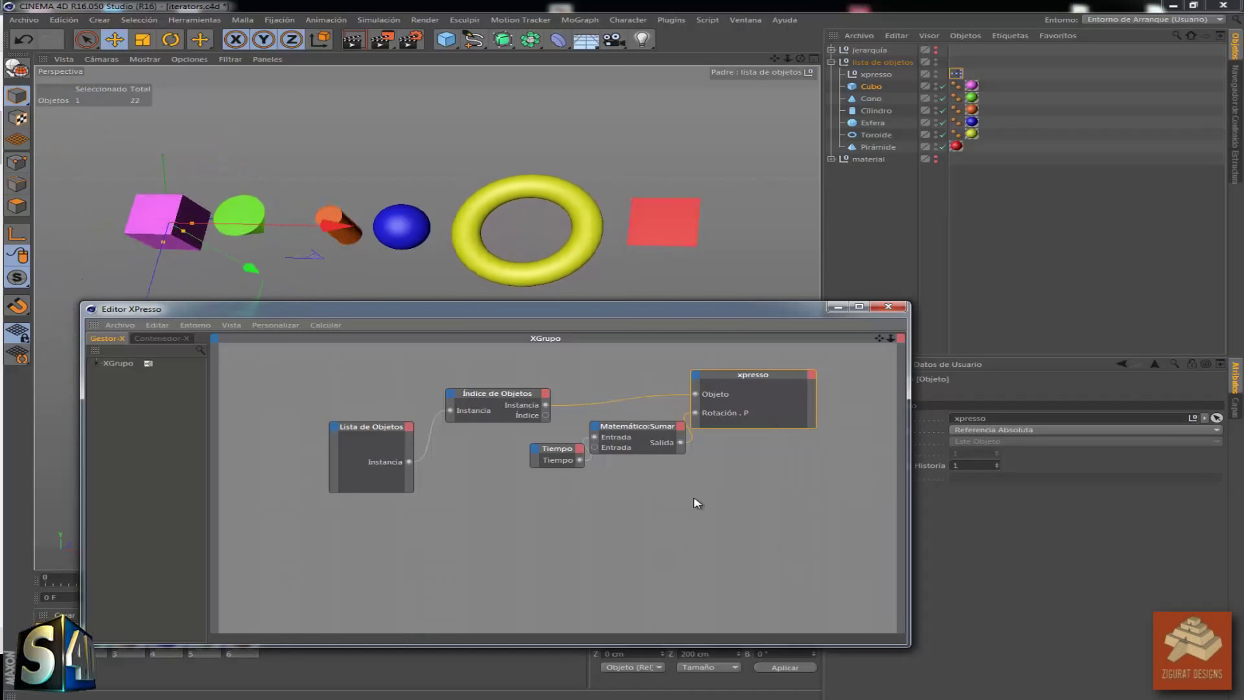
Shift the xpresso node right, add a Trigonométrico node beside Sumar, and start wiring its output
left_click_drag(774, 374, 844, 388)
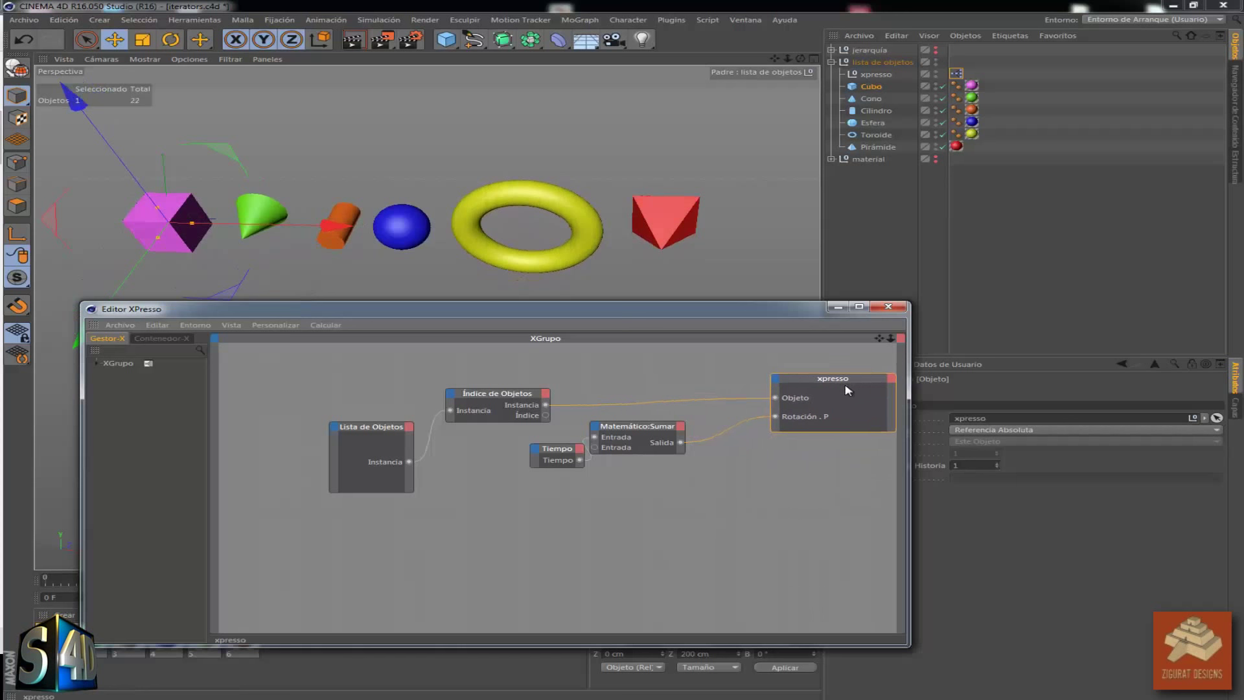
left_click(706, 434)
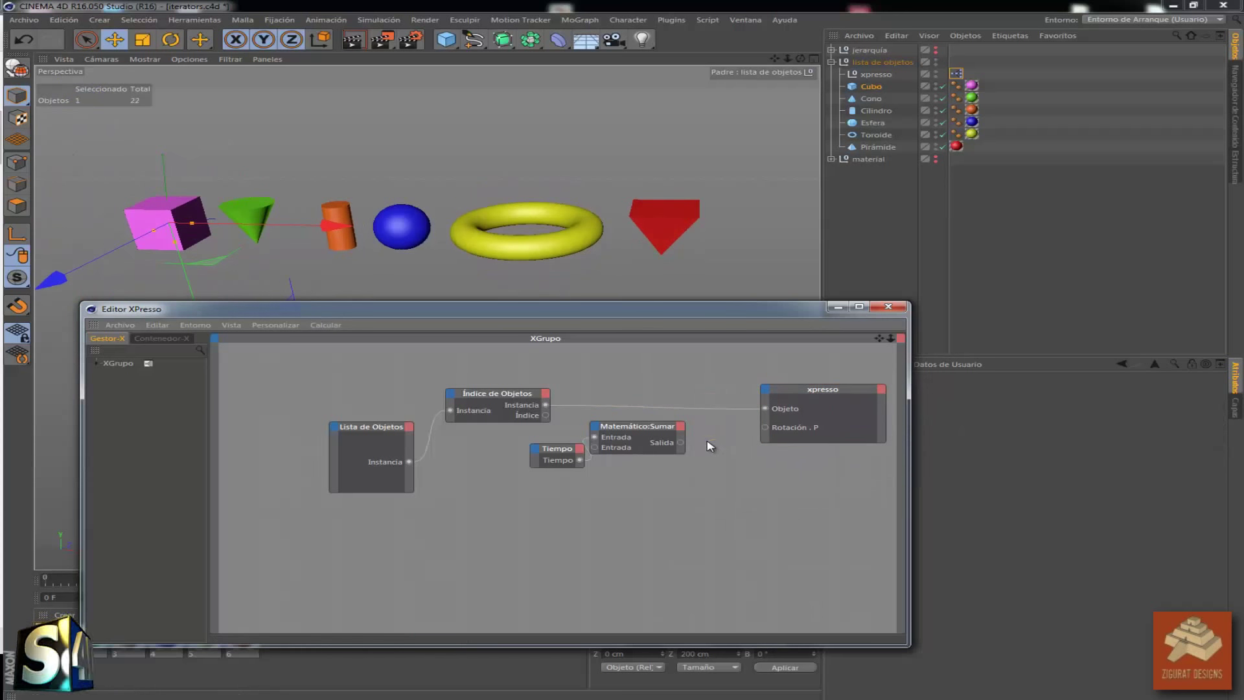
right_click(695, 467)
mouse_move(813, 470)
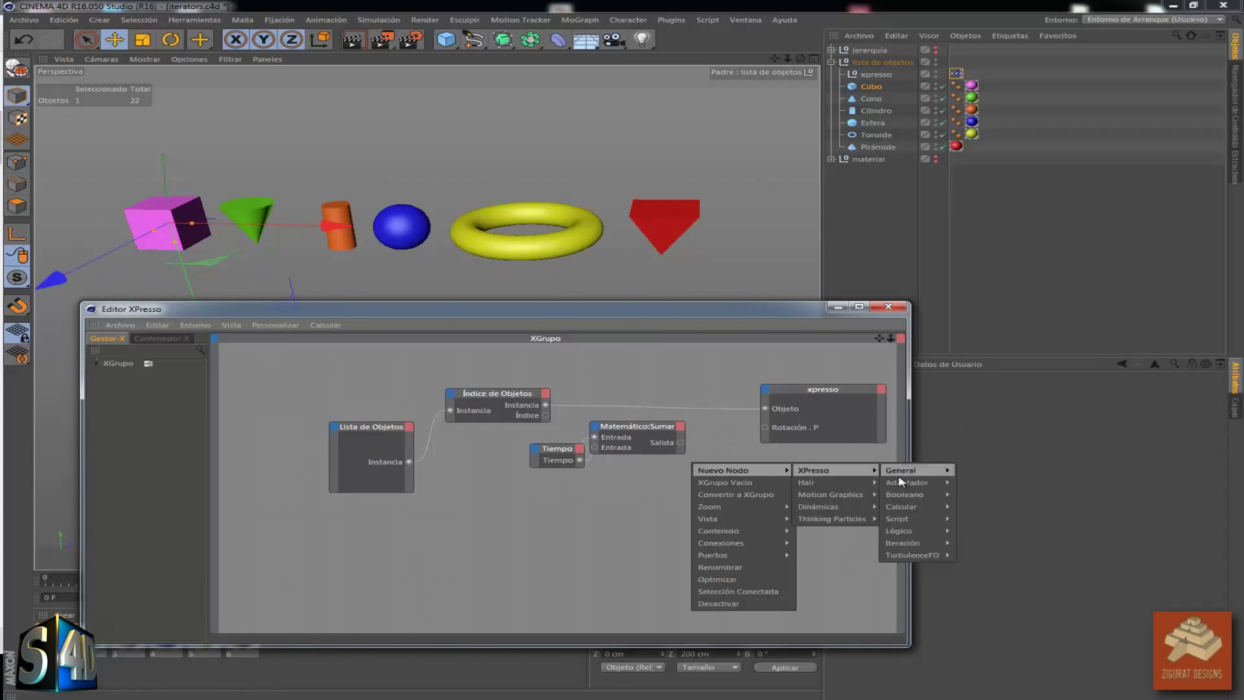
mouse_move(901, 506)
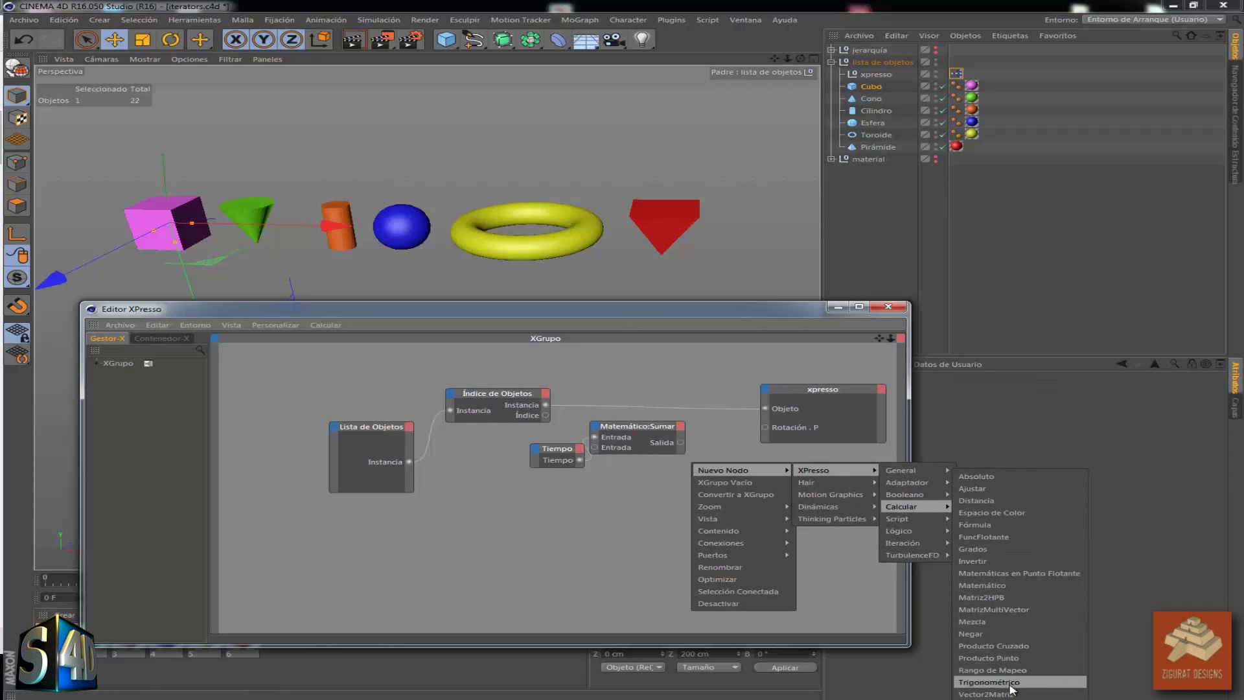
left_click(988, 681)
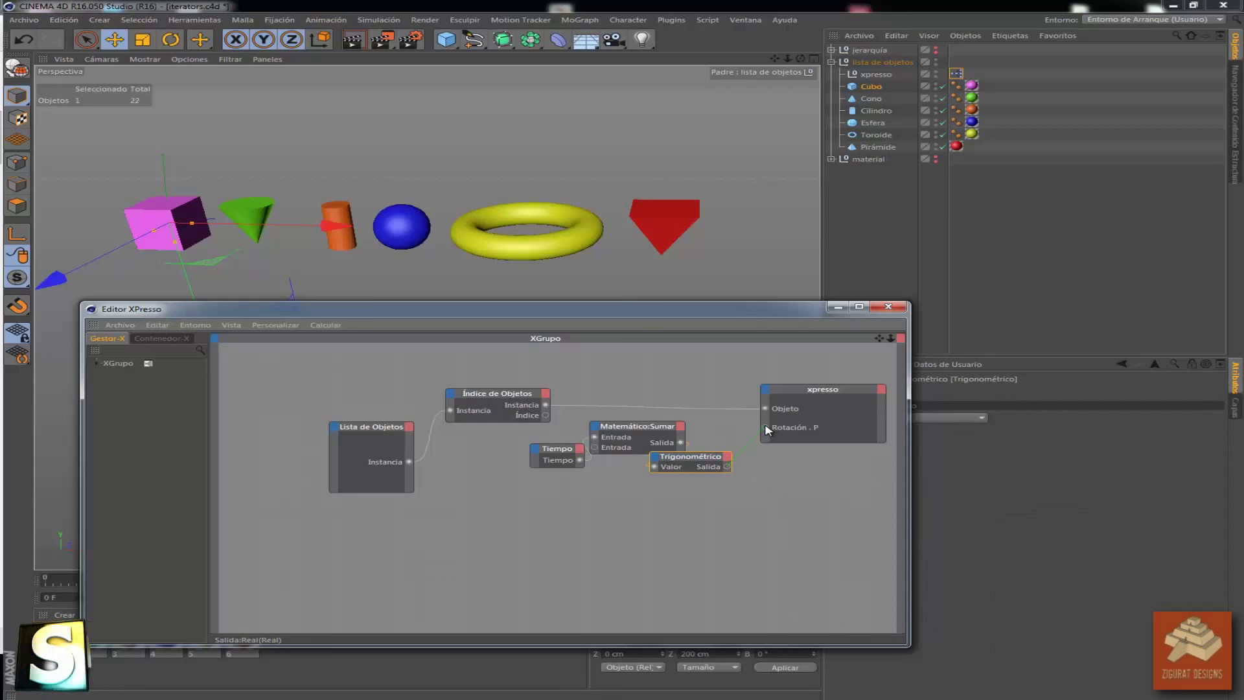
left_click_drag(766, 430, 765, 428)
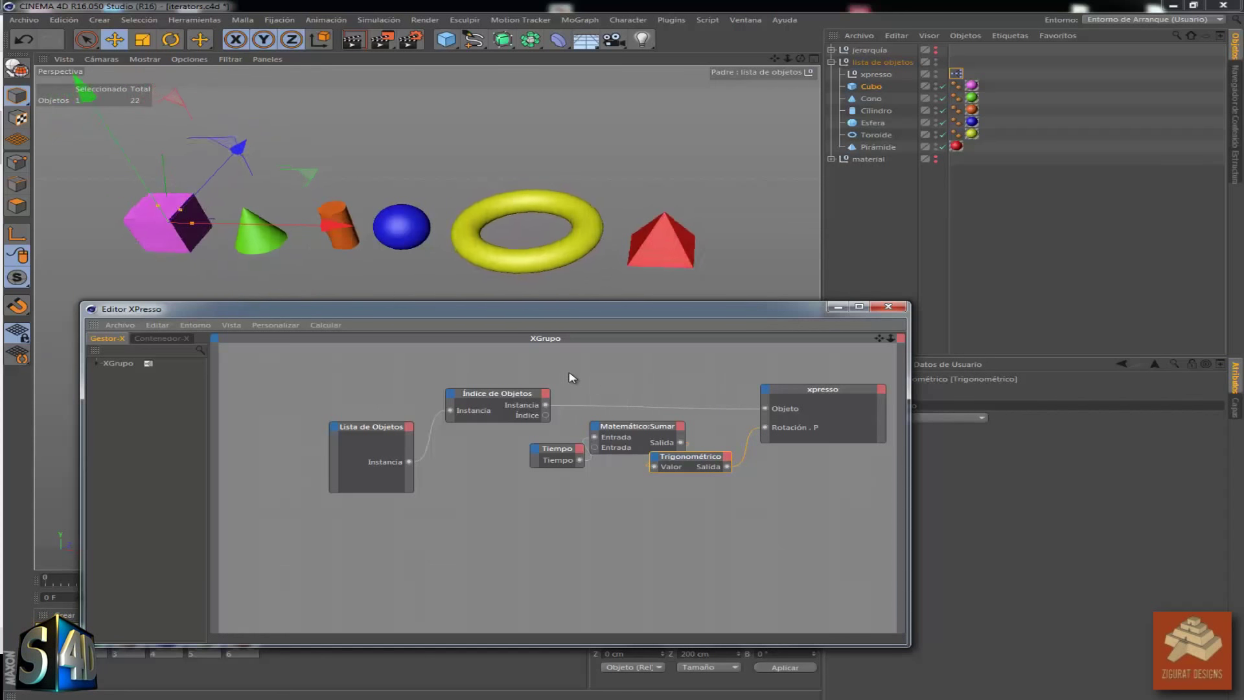
Try the Trigonométrico functions Coseno, Tangente, hyperbolic and arc variants, ending back on Seno
left_click(888, 307)
left_click(929, 418)
left_click(923, 440)
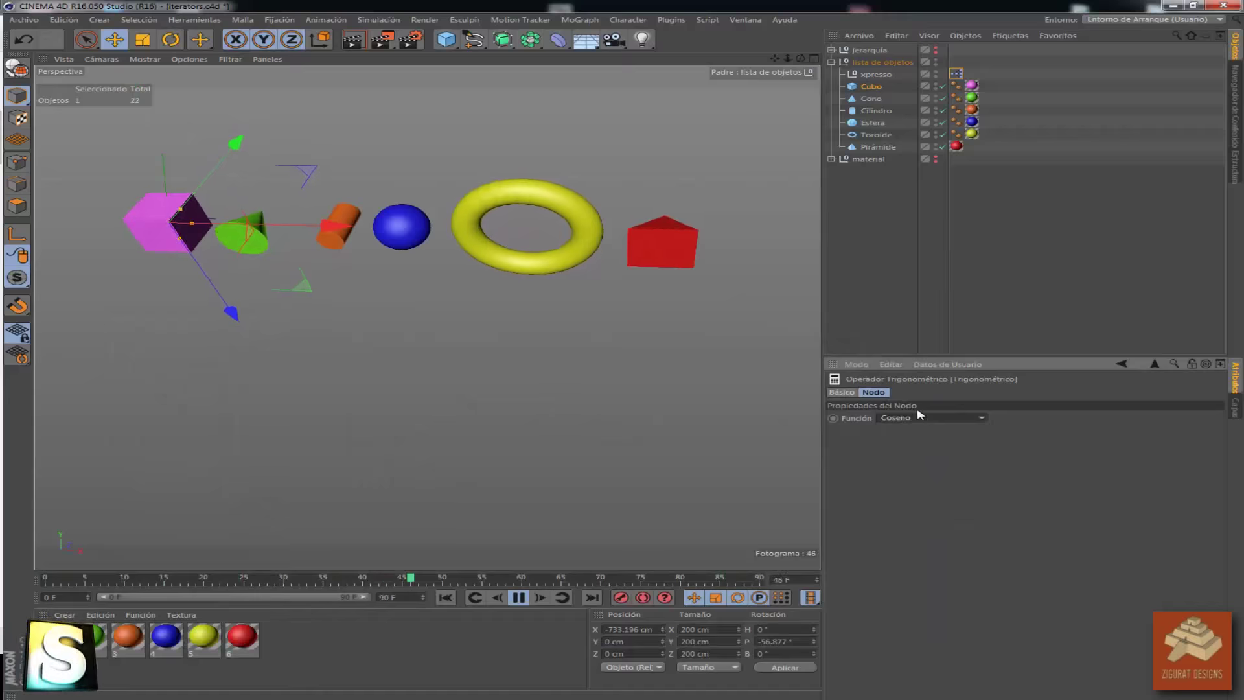
left_click(915, 418)
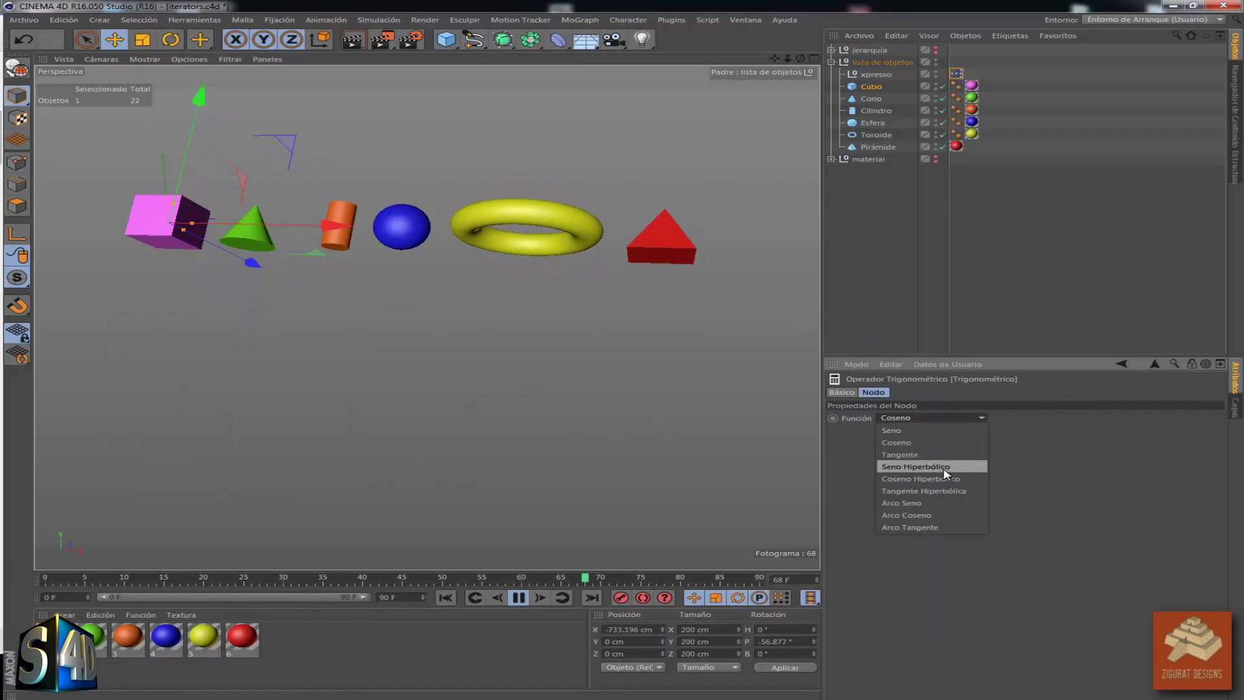
left_click(941, 455)
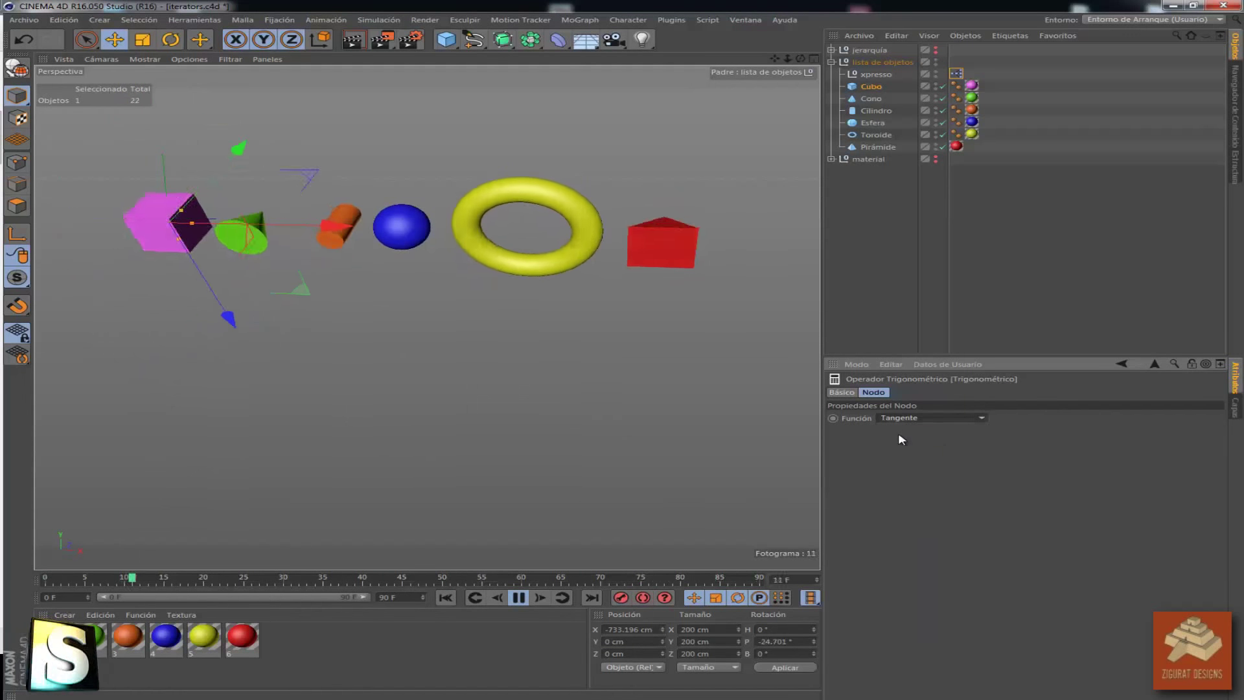
left_click(953, 423)
left_click(941, 461)
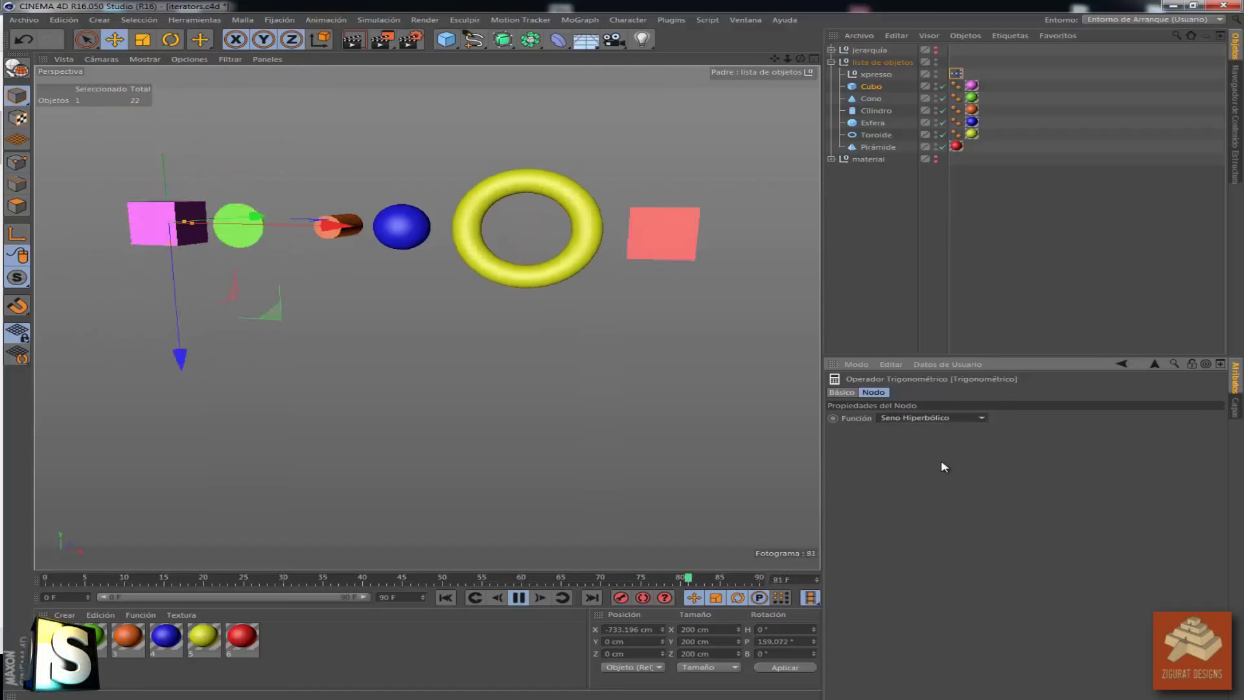
left_click(966, 418)
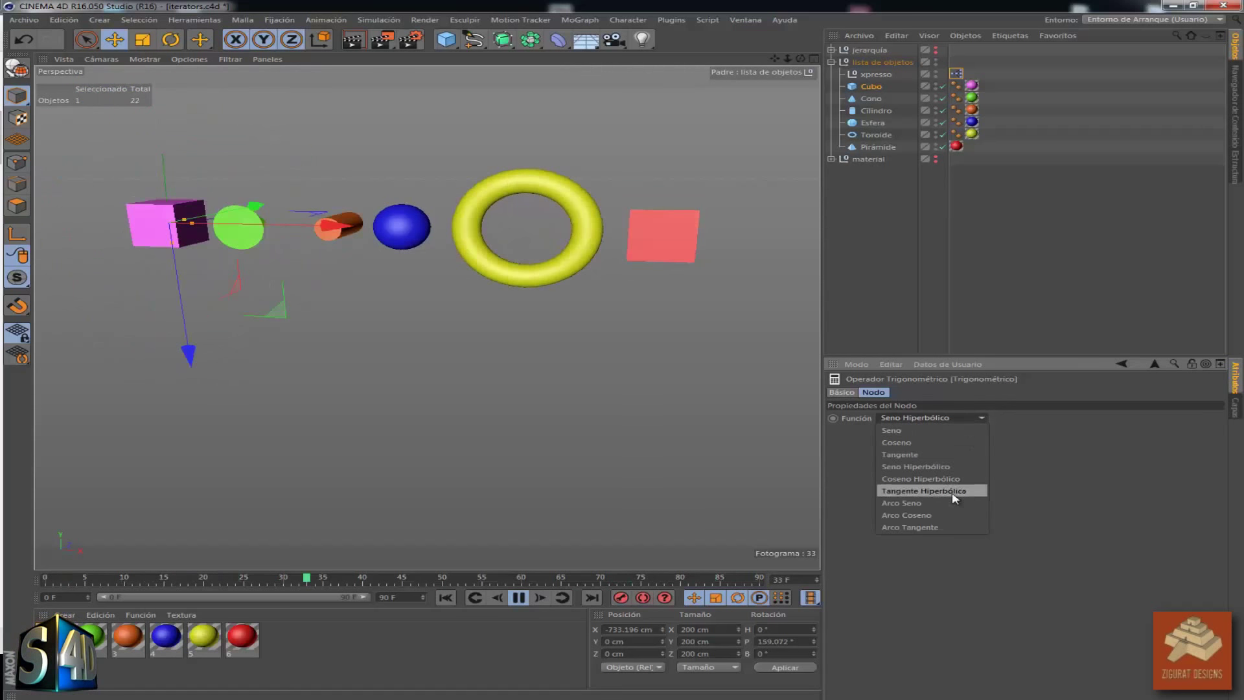
left_click(936, 526)
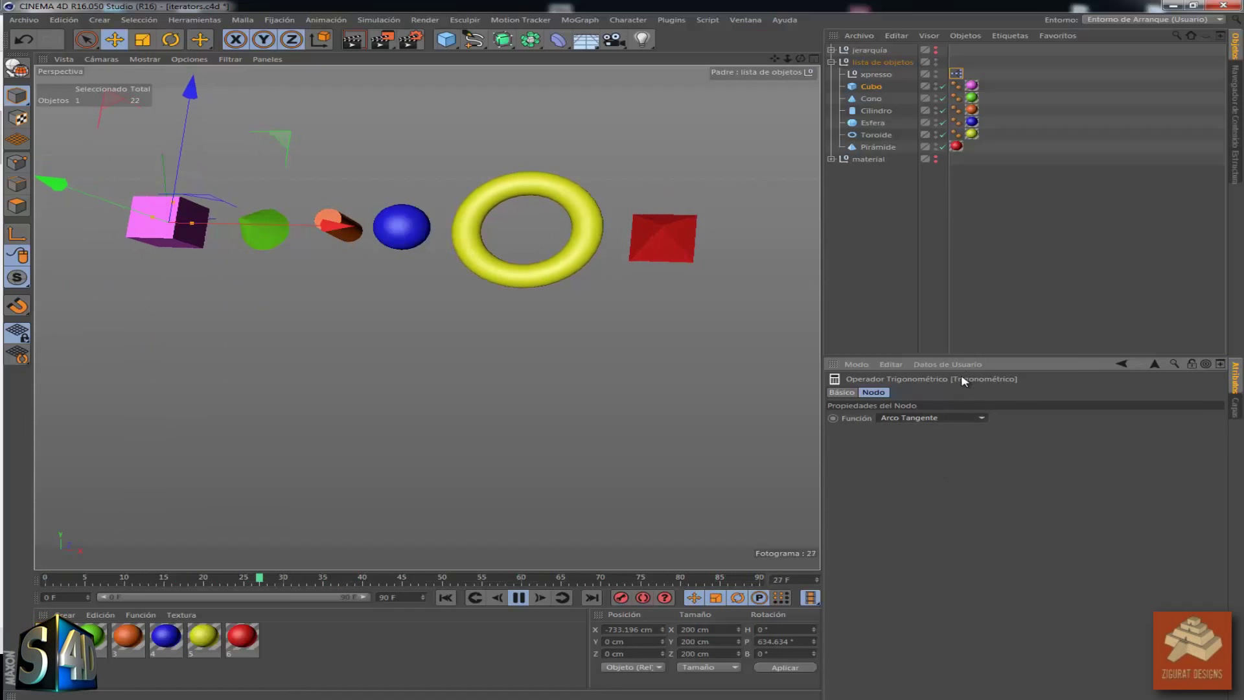
left_click(971, 420)
left_click(935, 514)
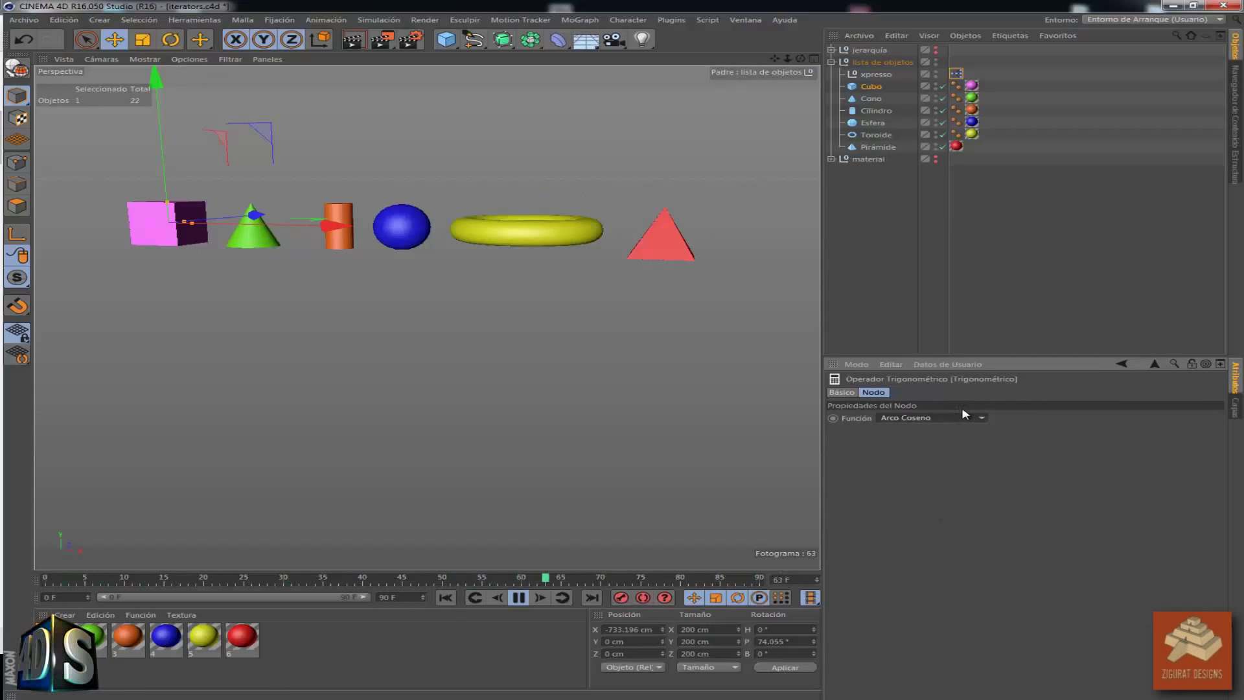
left_click(966, 416)
left_click(950, 502)
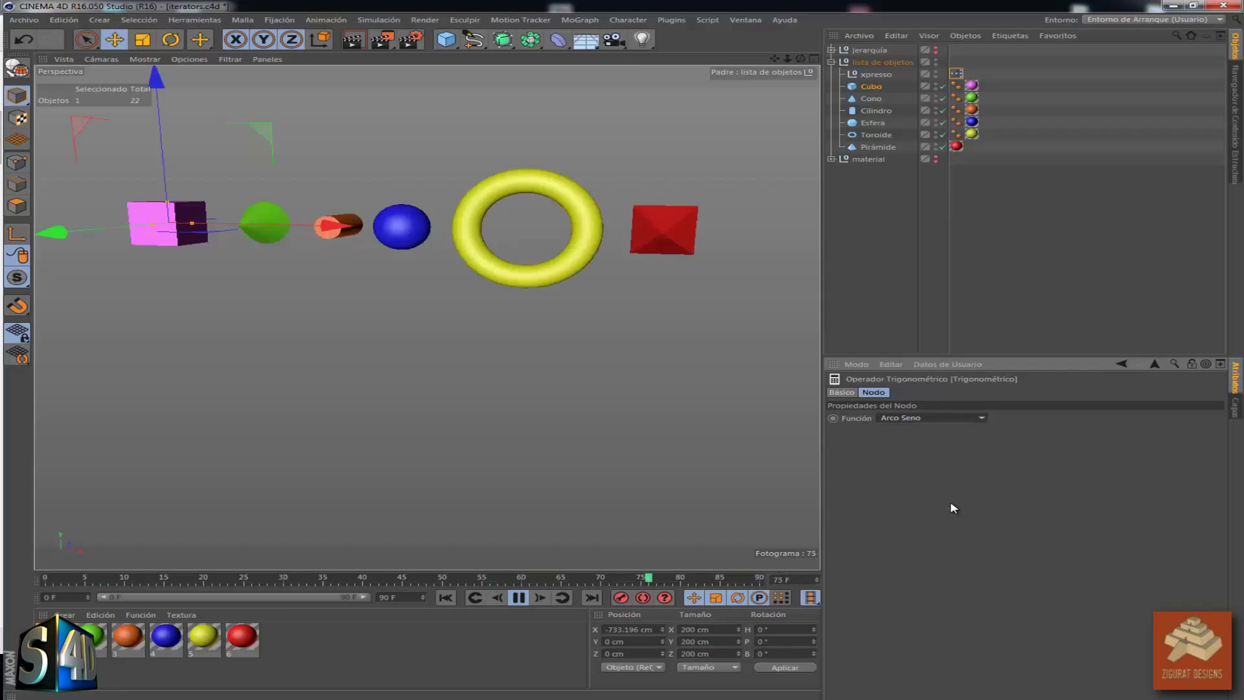
left_click(960, 418)
left_click(951, 465)
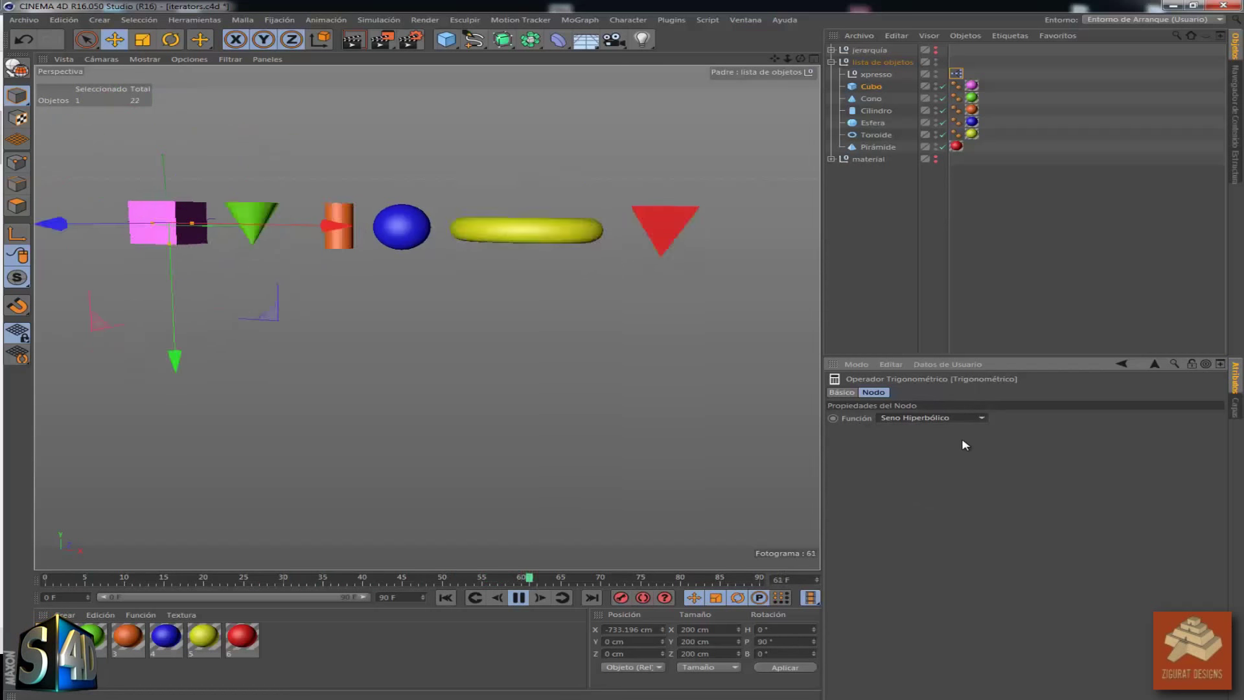
left_click(959, 418)
left_click(928, 479)
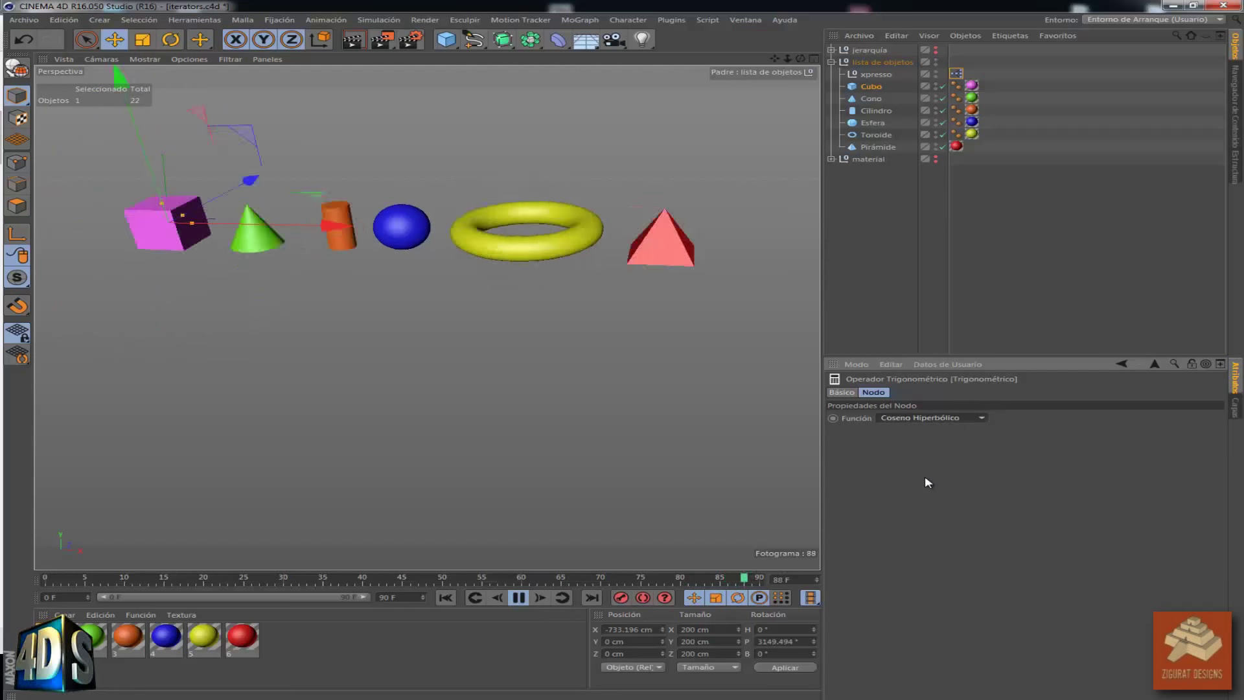
left_click(960, 418)
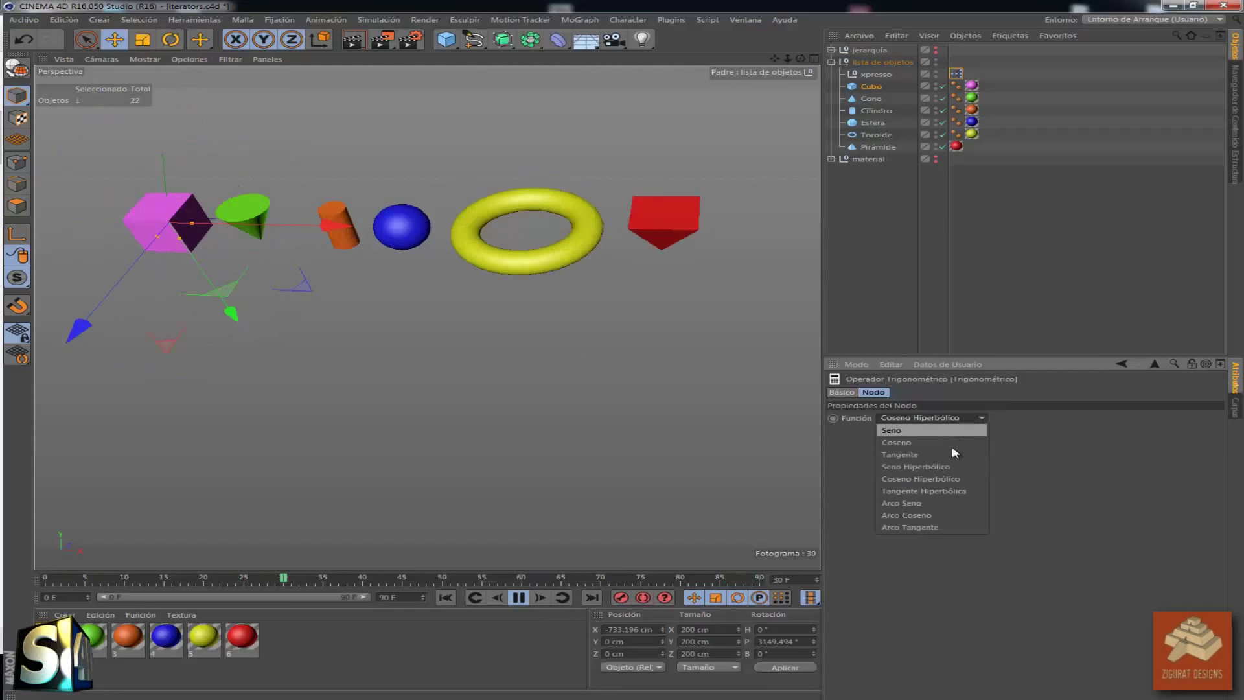
left_click(943, 491)
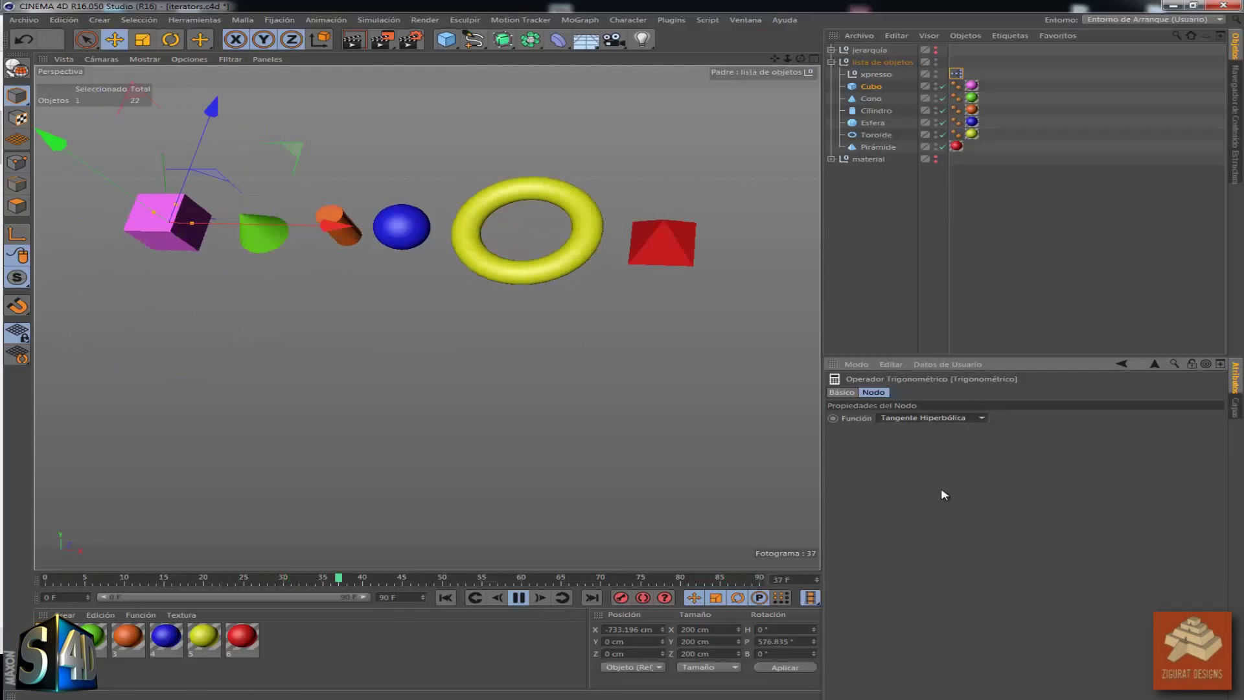
left_click(957, 419)
left_click(957, 431)
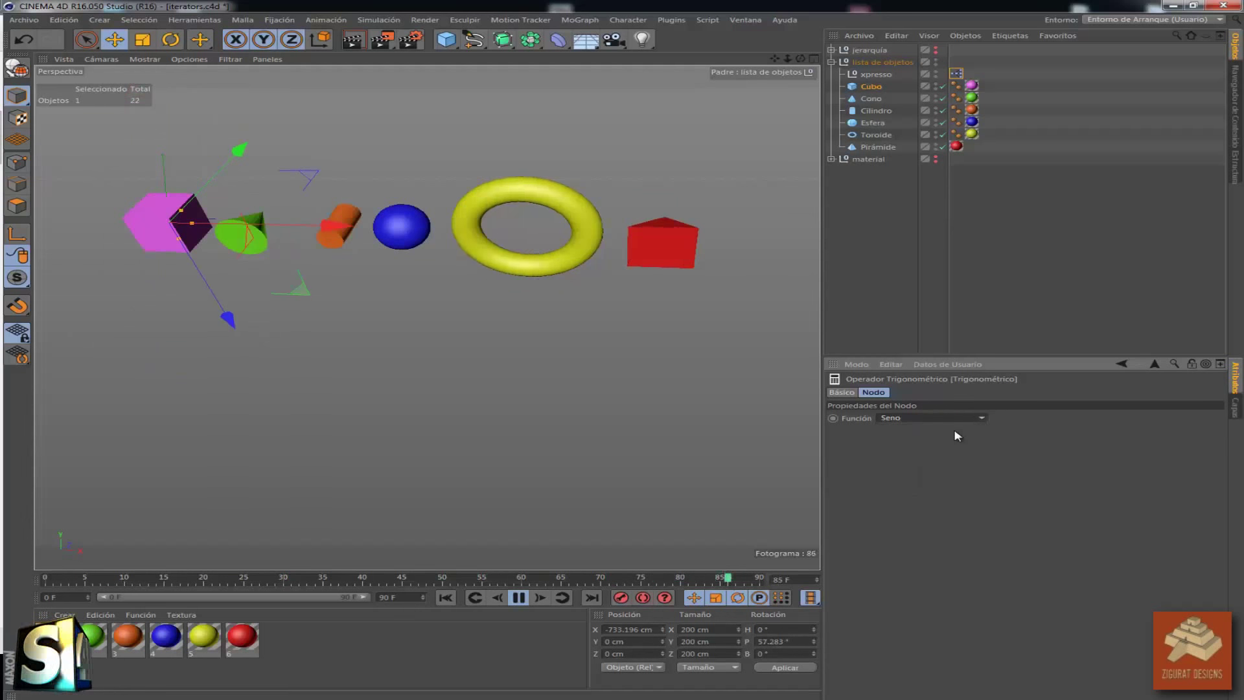
Reopen the XPresso graph and change the Sumar node's second input from 2 to 3
double_click(956, 73)
left_click(556, 449)
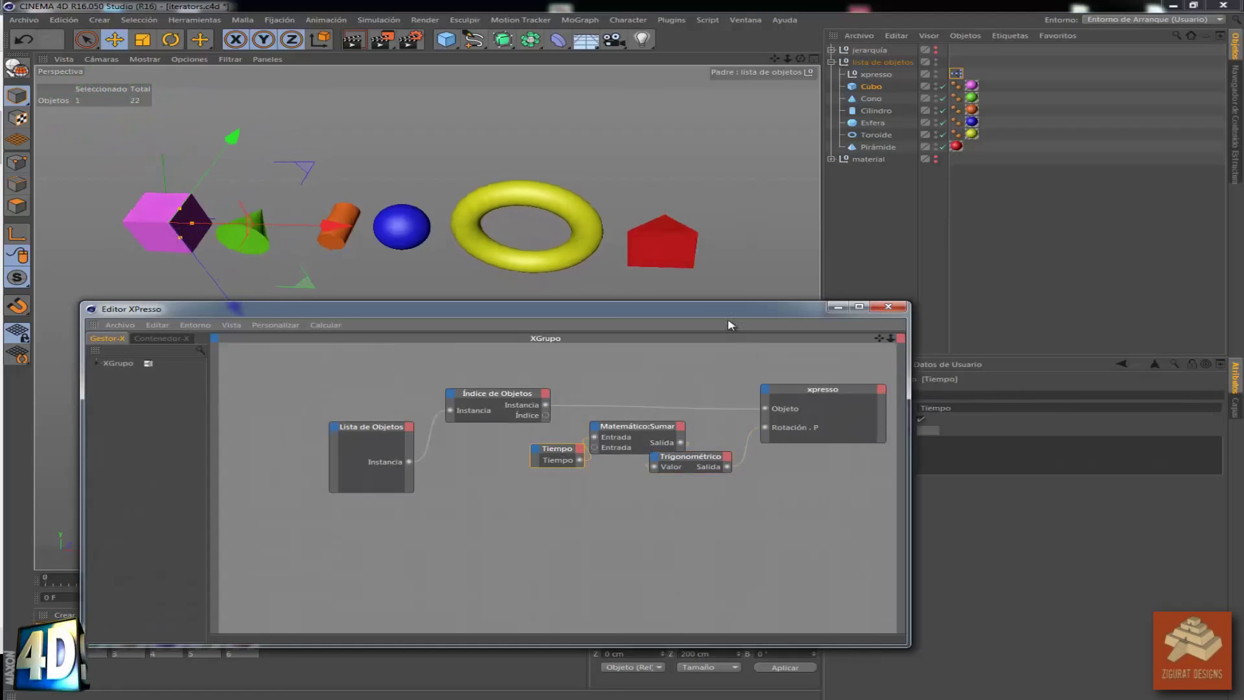
left_click(638, 427)
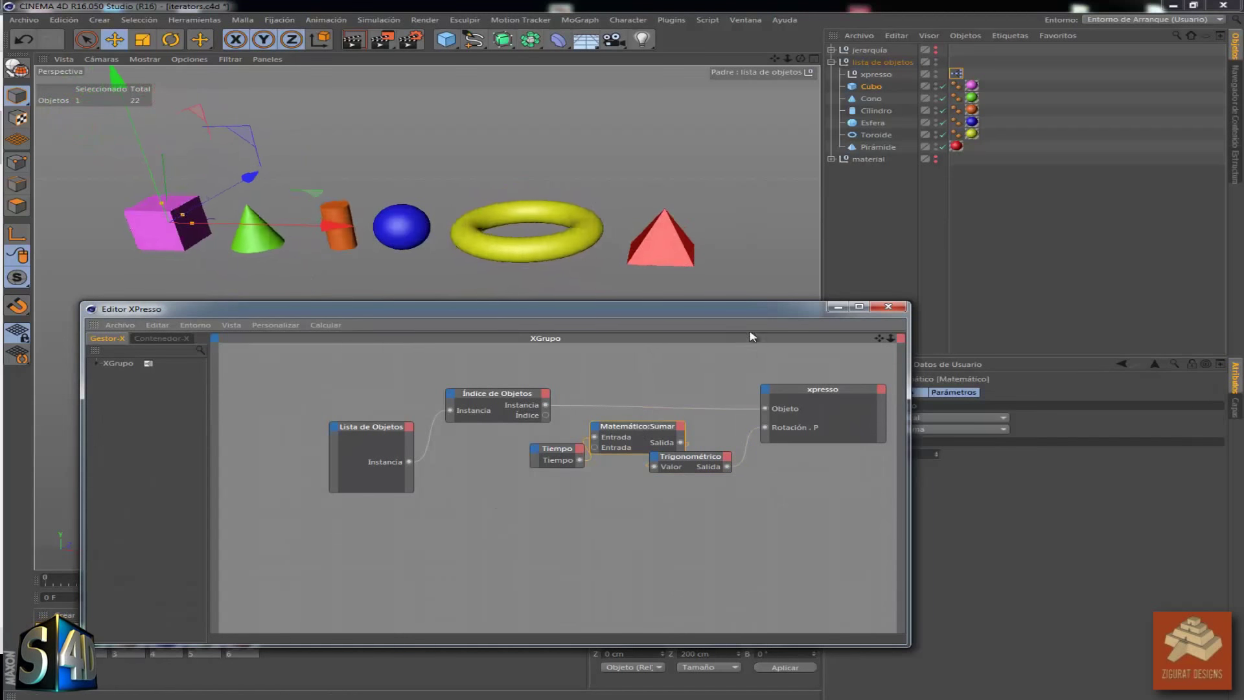
mouse_move(655, 310)
left_mouse_down()
mouse_move(530, 341)
mouse_move(459, 556)
left_mouse_up()
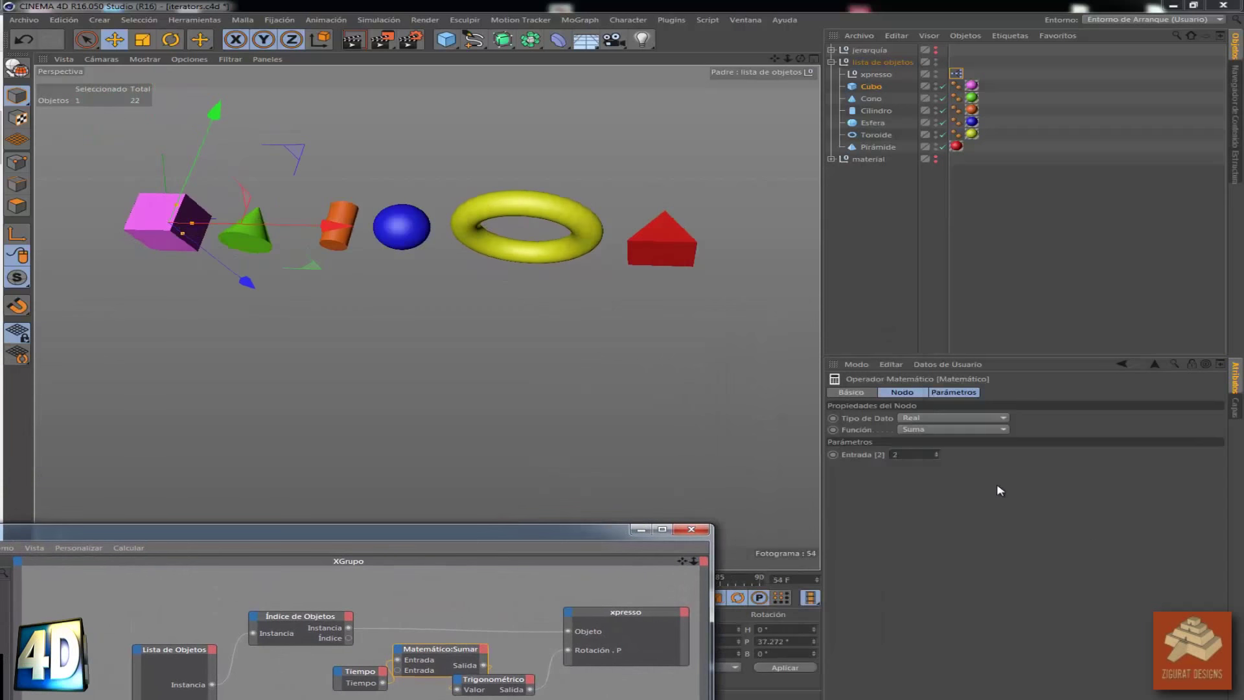
left_click(939, 453)
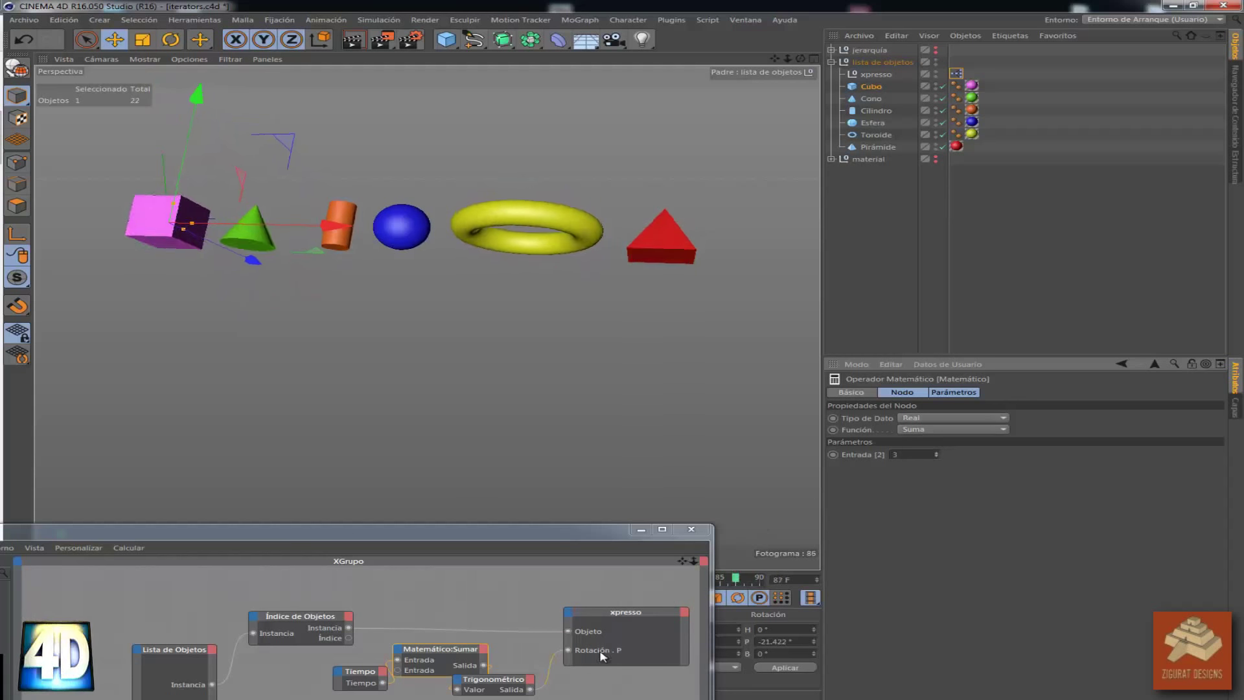
Set the Trigonométrico node's function to Seno Hiperbólico
left_click(500, 675)
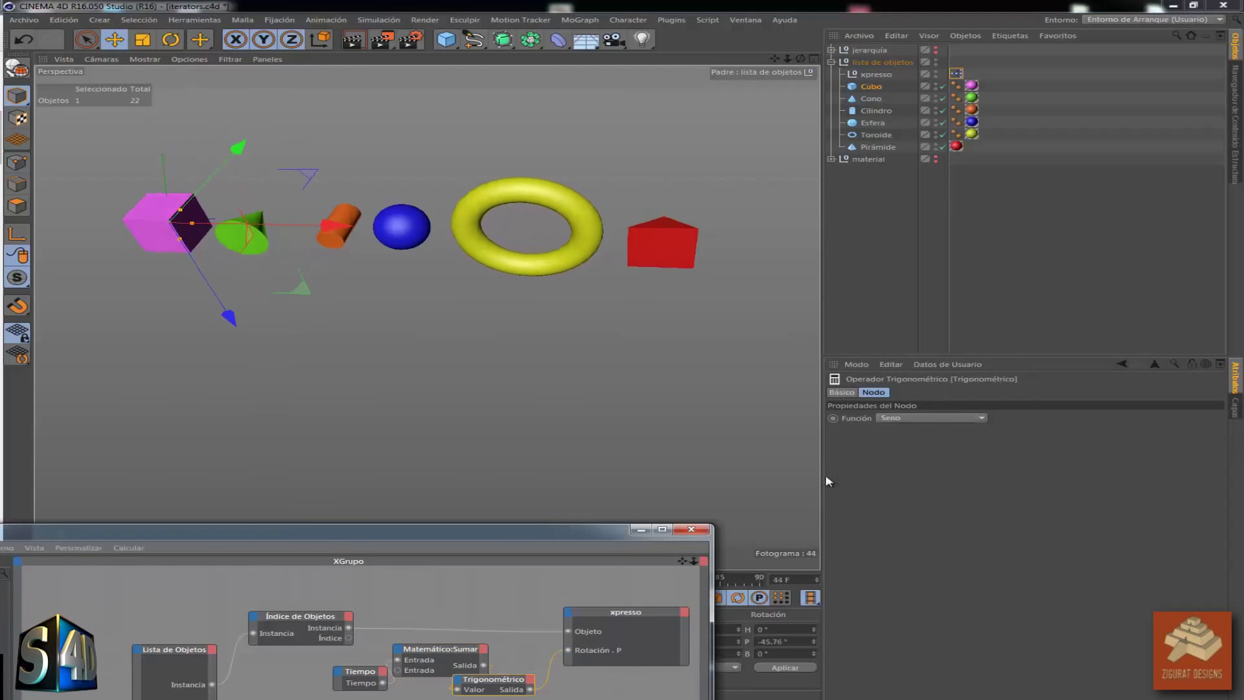
left_click(954, 418)
left_click(924, 467)
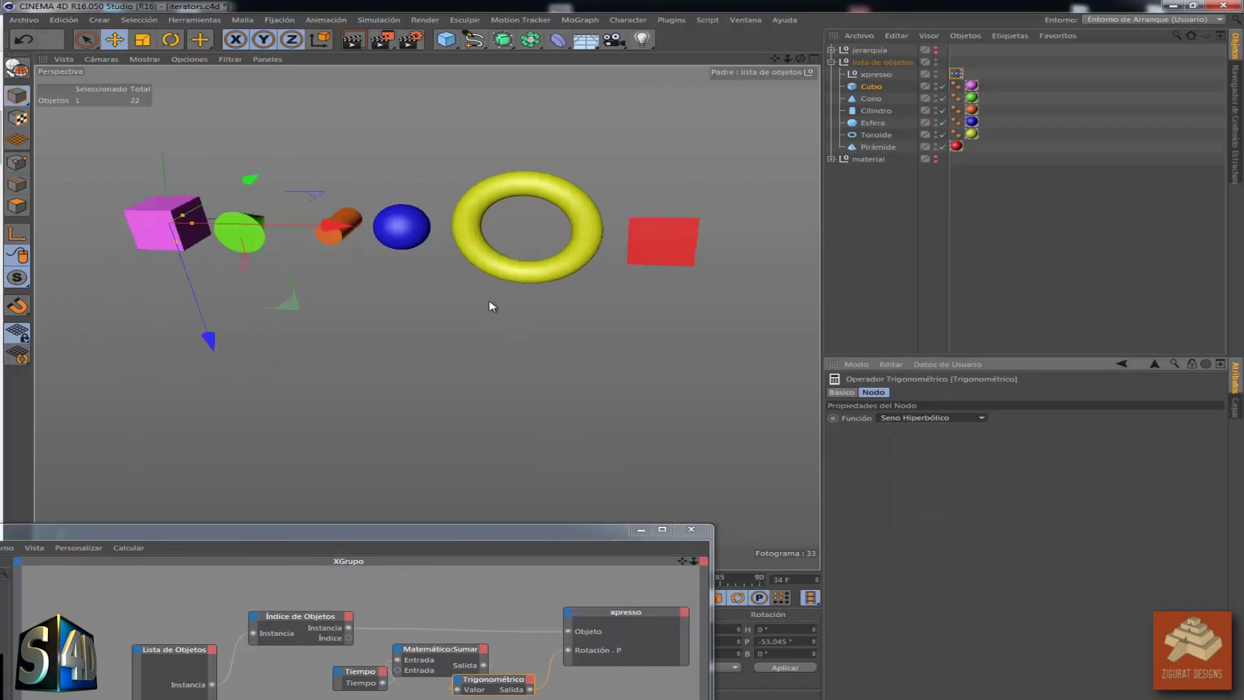
Switch viewport shading to Gouraud (Líneas) and set the trigonometric function to Tangente
left_click(145, 59)
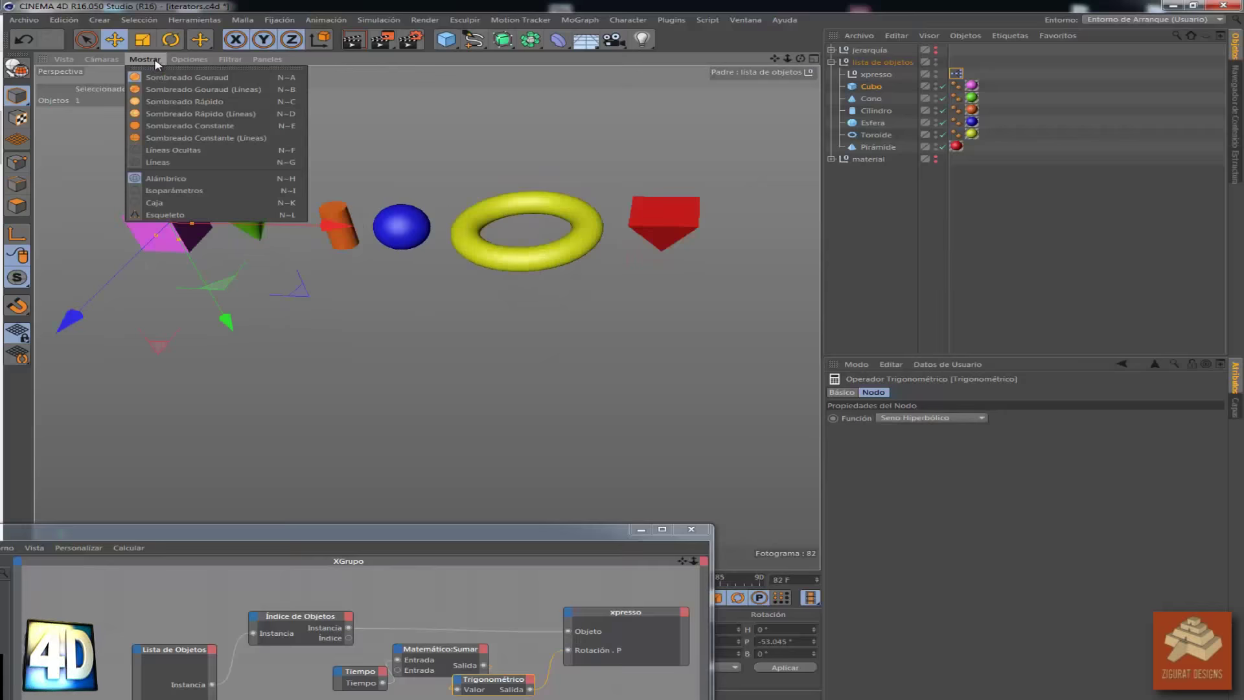
left_click(164, 89)
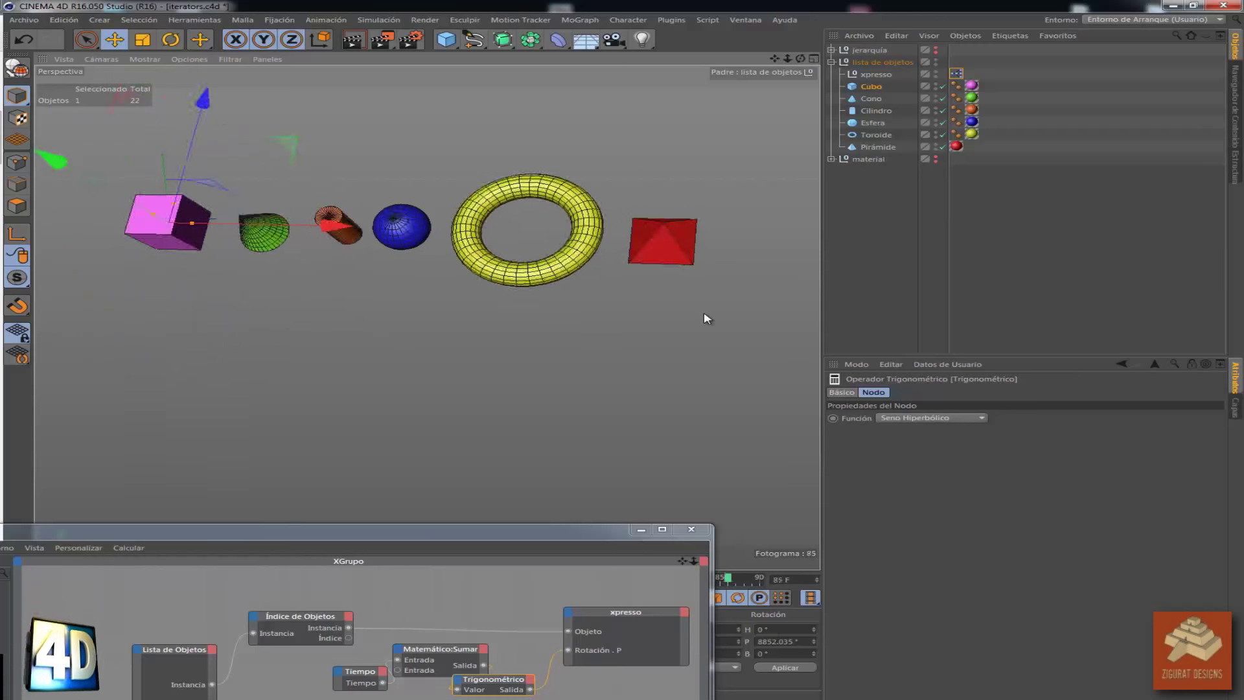
left_click(933, 418)
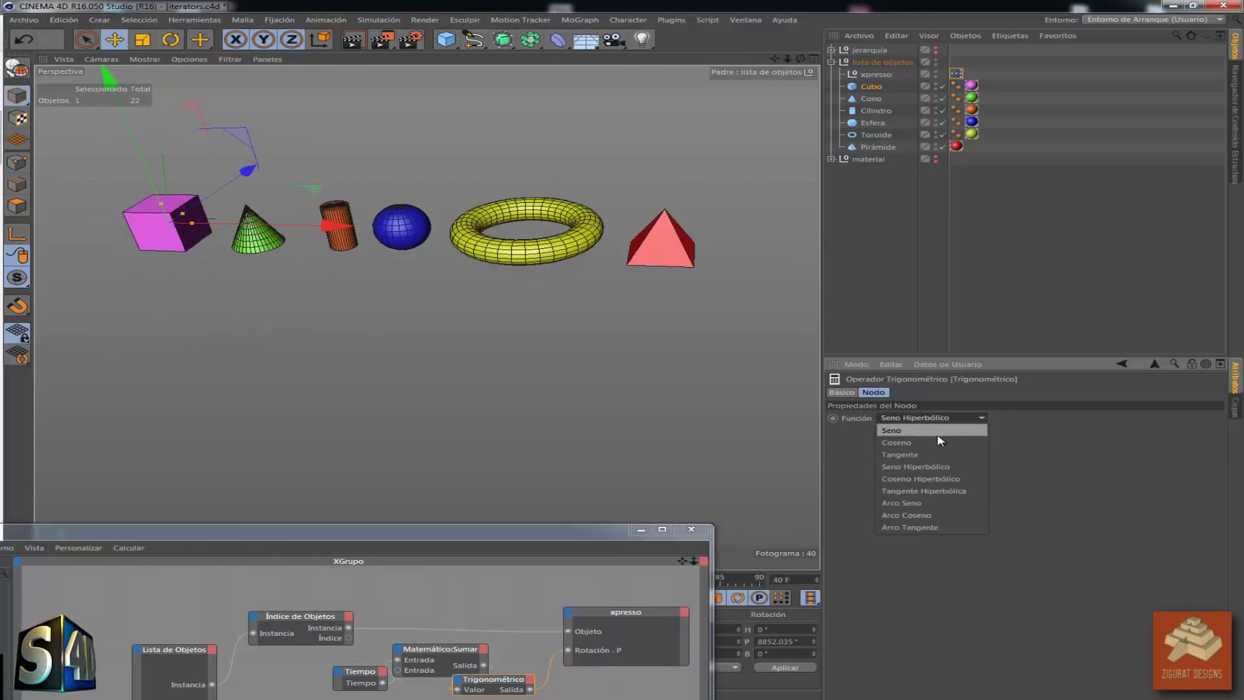
left_click(931, 454)
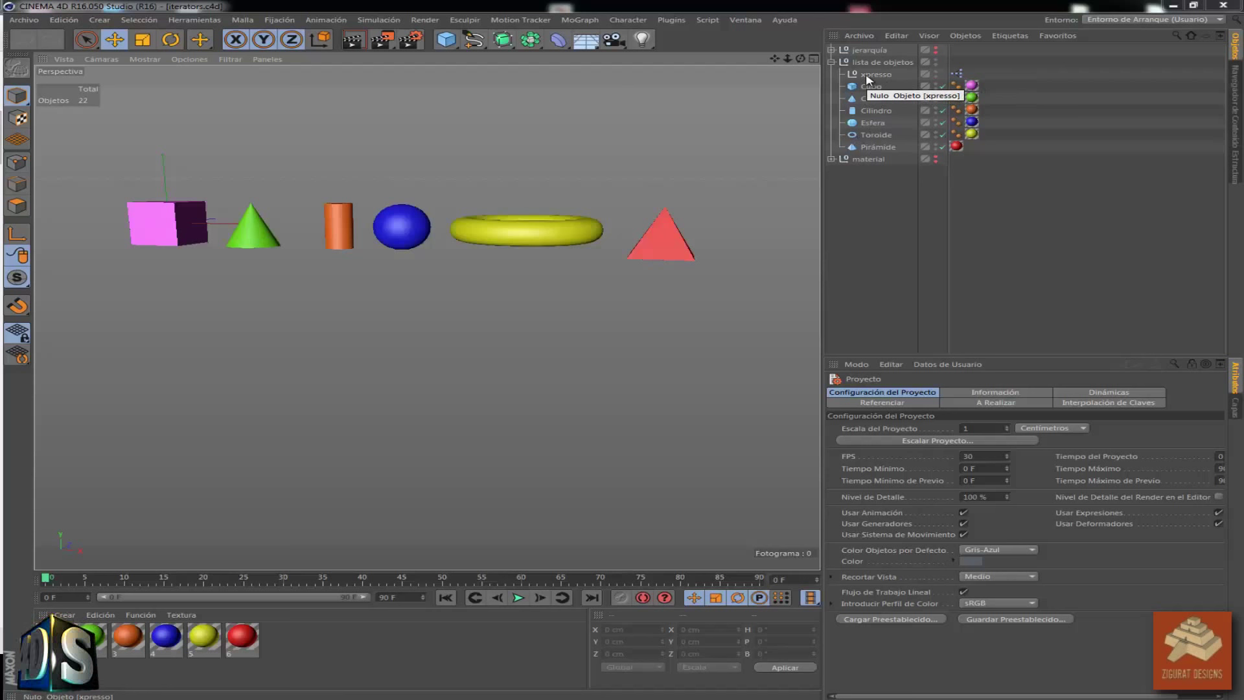
Open the XPresso tag's graph, add a Lista de Objetos iterator node, and stretch it taller
double_click(957, 75)
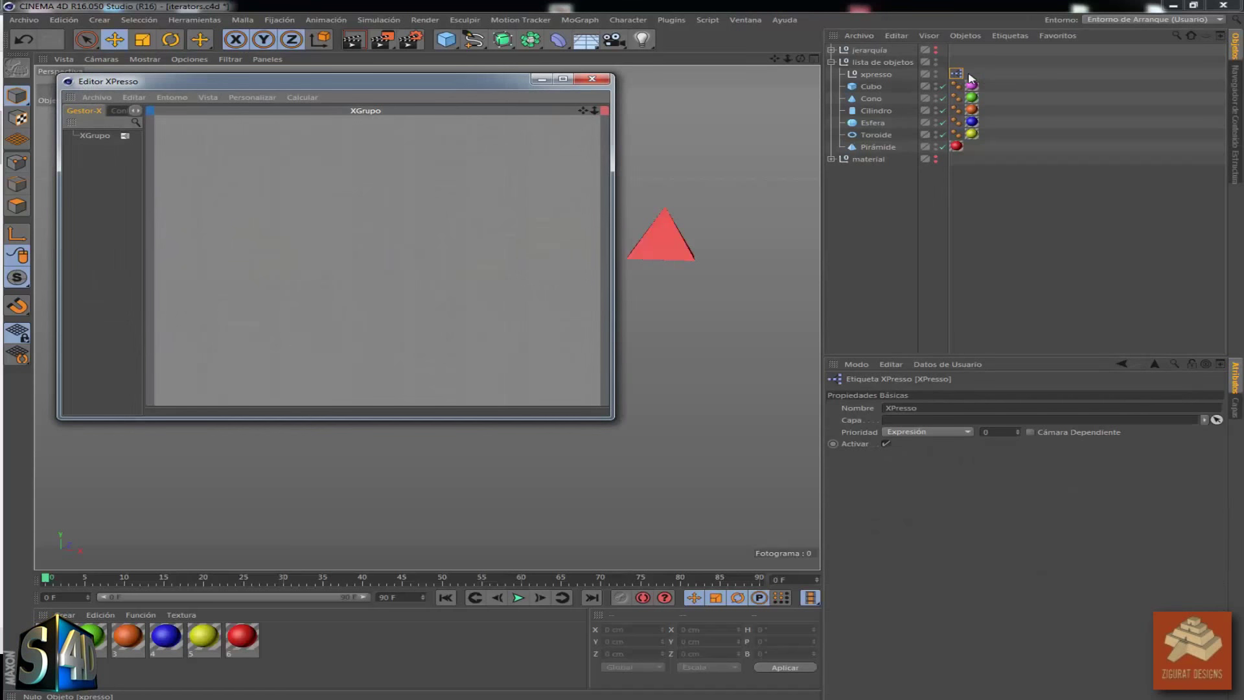
left_click_drag(321, 84, 445, 197)
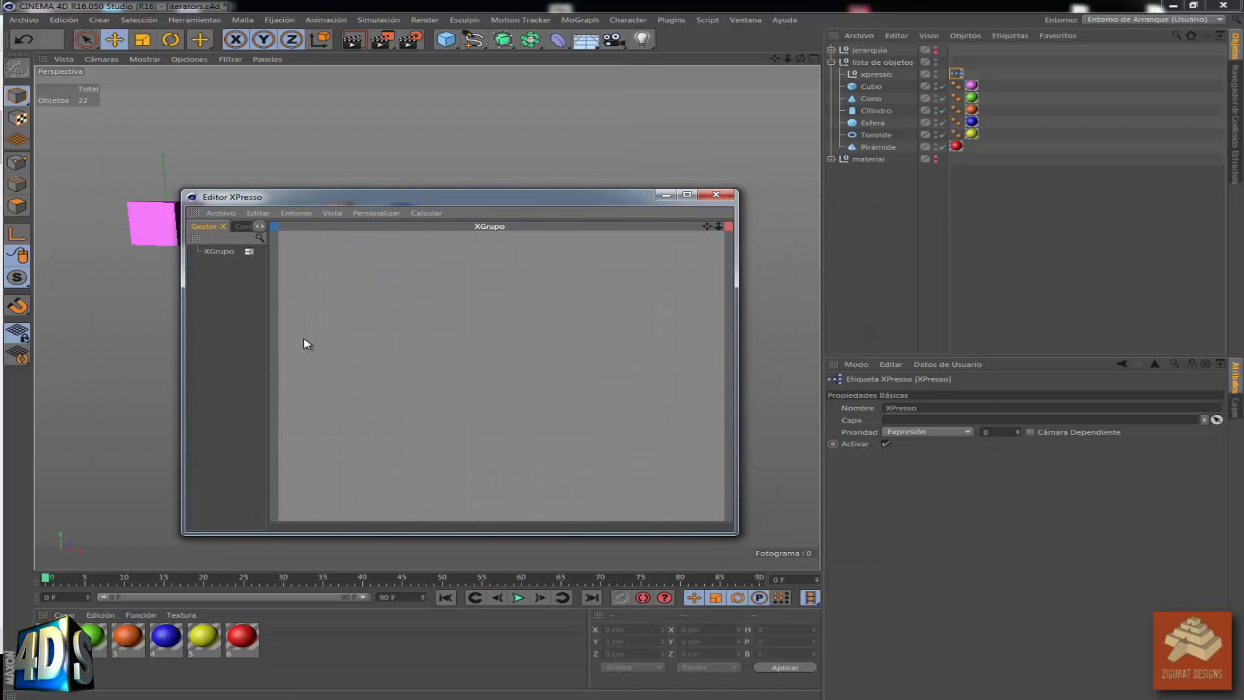
right_click(314, 323)
mouse_move(438, 328)
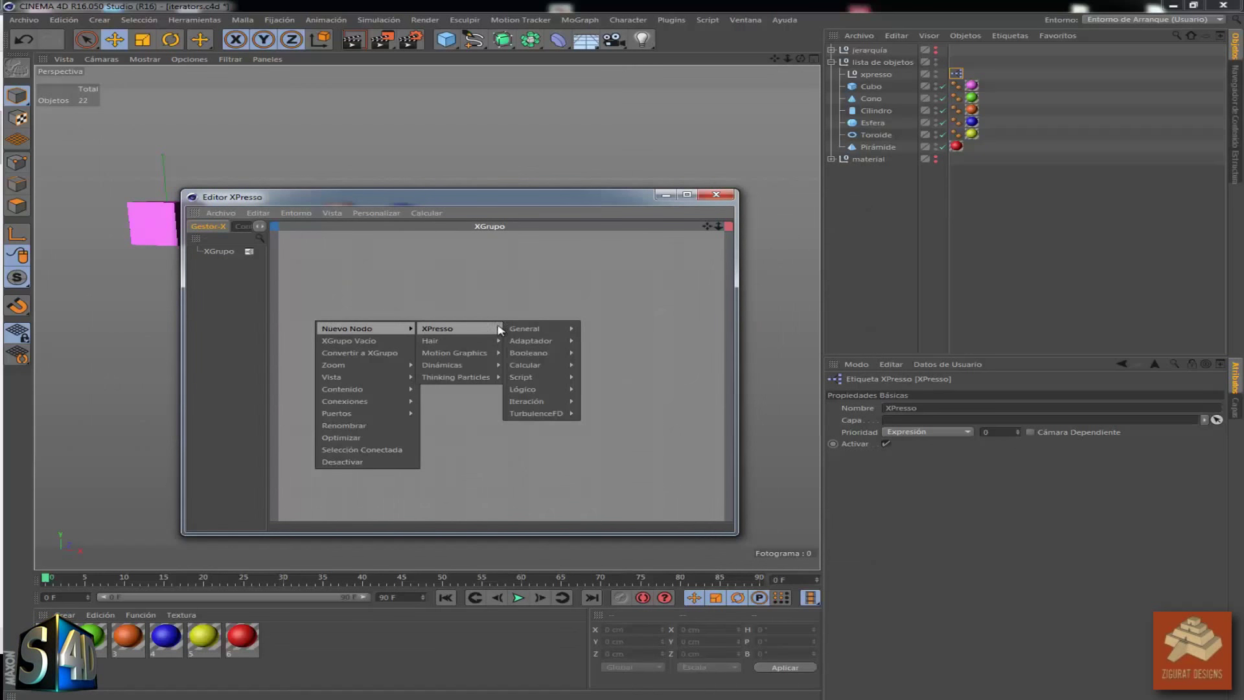
mouse_move(527, 401)
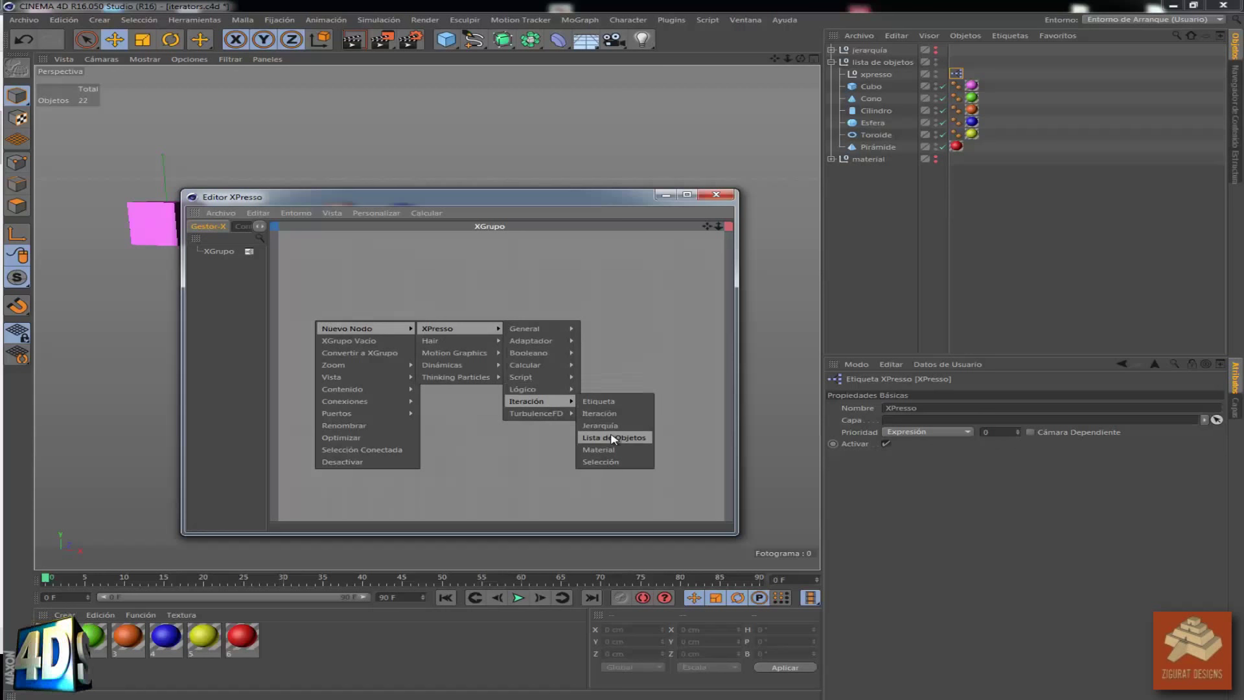
left_click(613, 437)
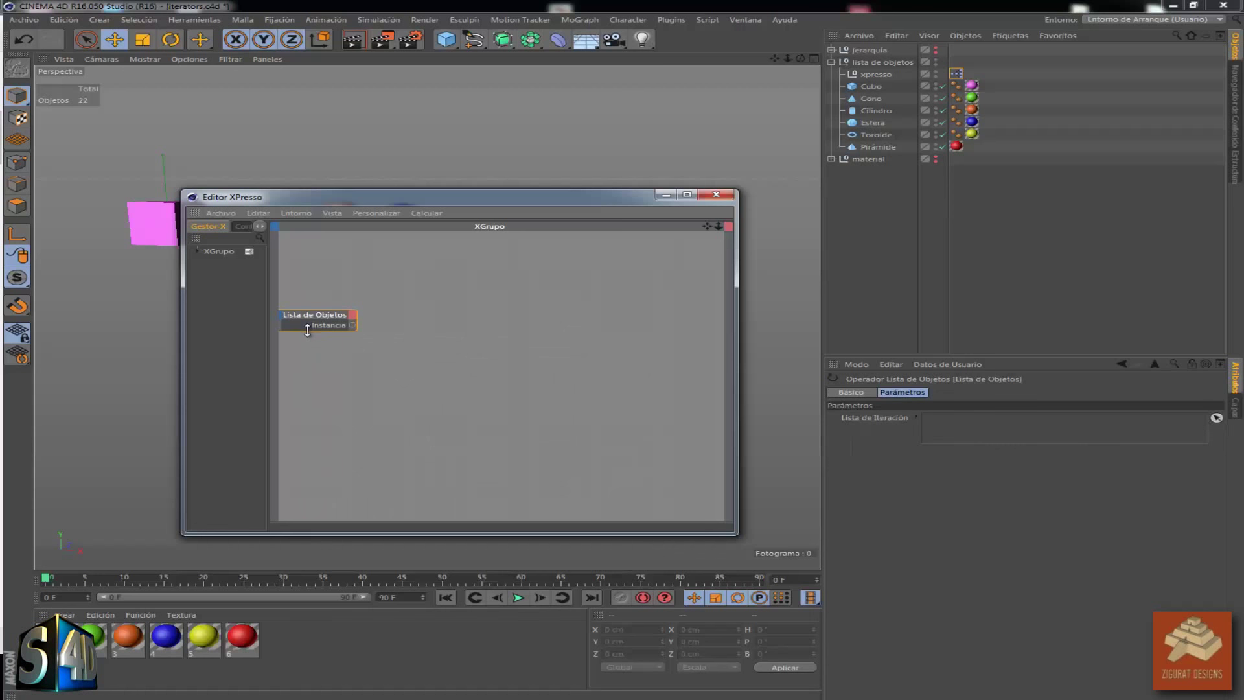
left_click_drag(311, 332, 312, 381)
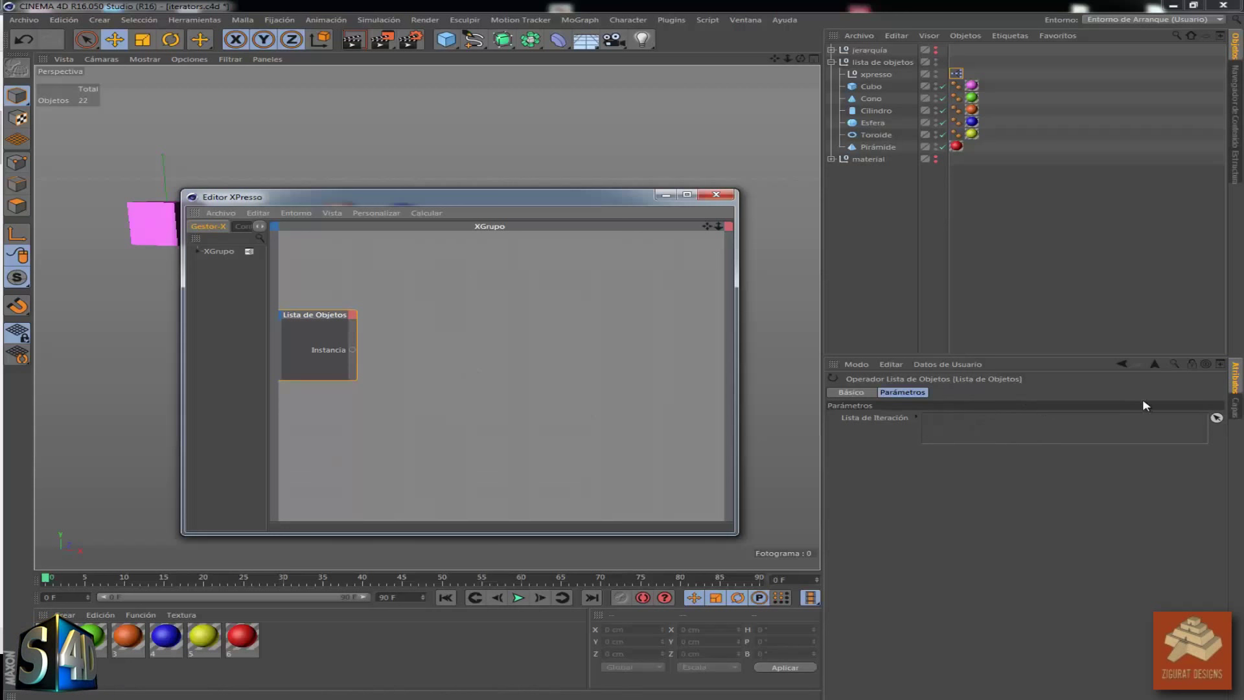
left_click(1190, 365)
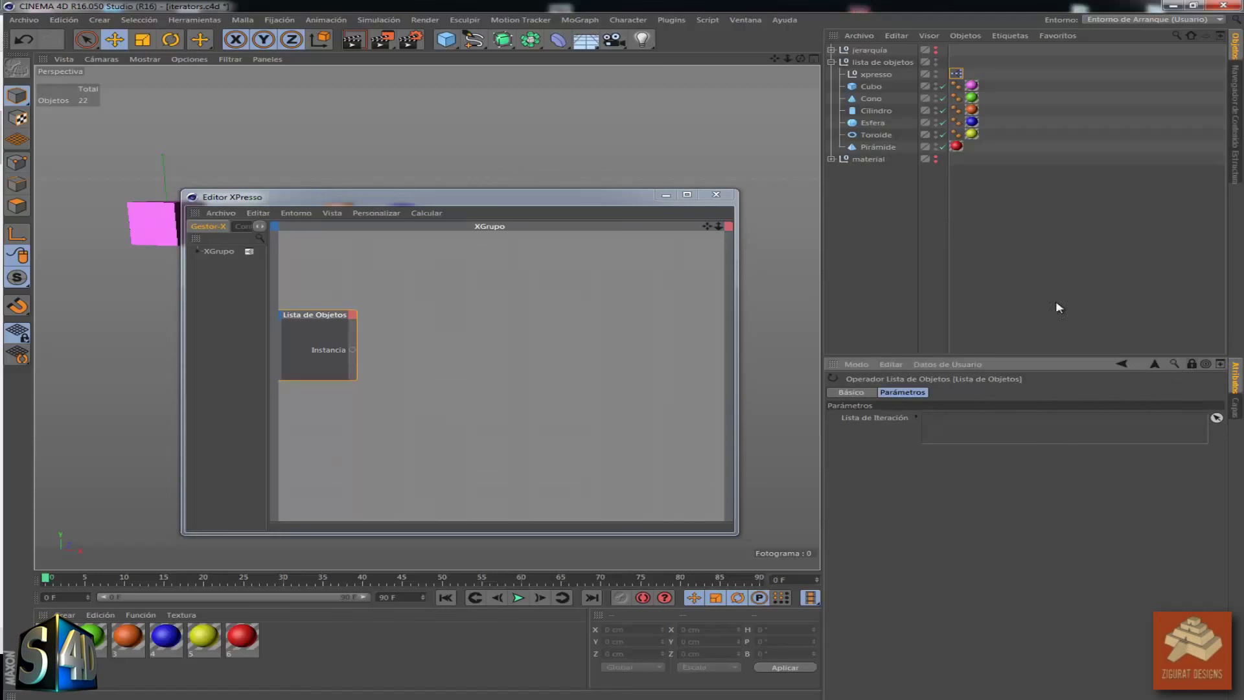
Drag Cubo through Pirámide into the Lista de Iteración field, then reselect the node to verify the list
left_click(865, 89)
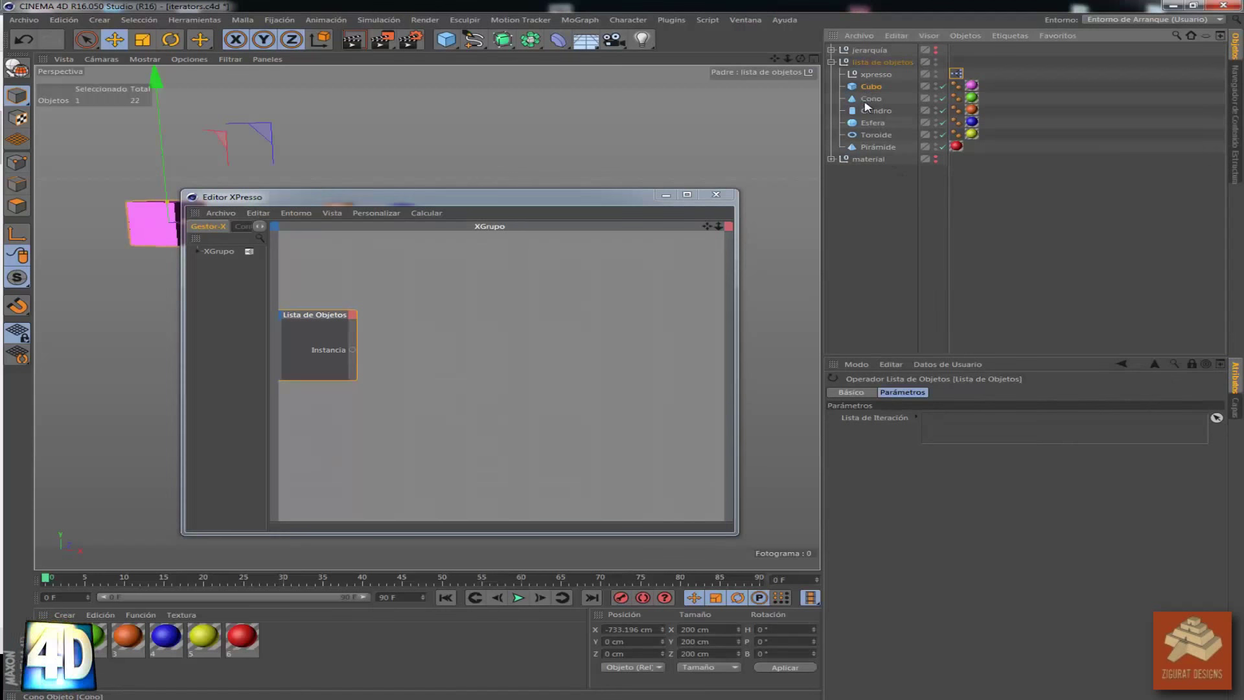
left_click(872, 149, "shift")
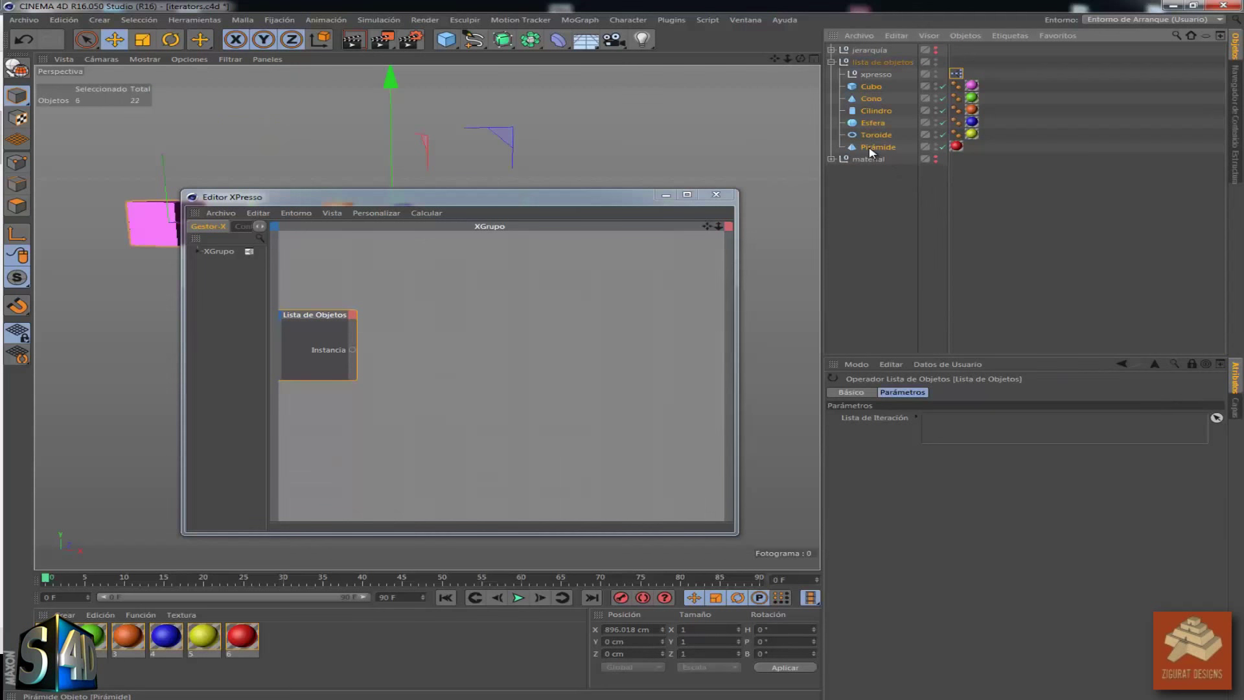
left_click_drag(870, 152, 970, 426)
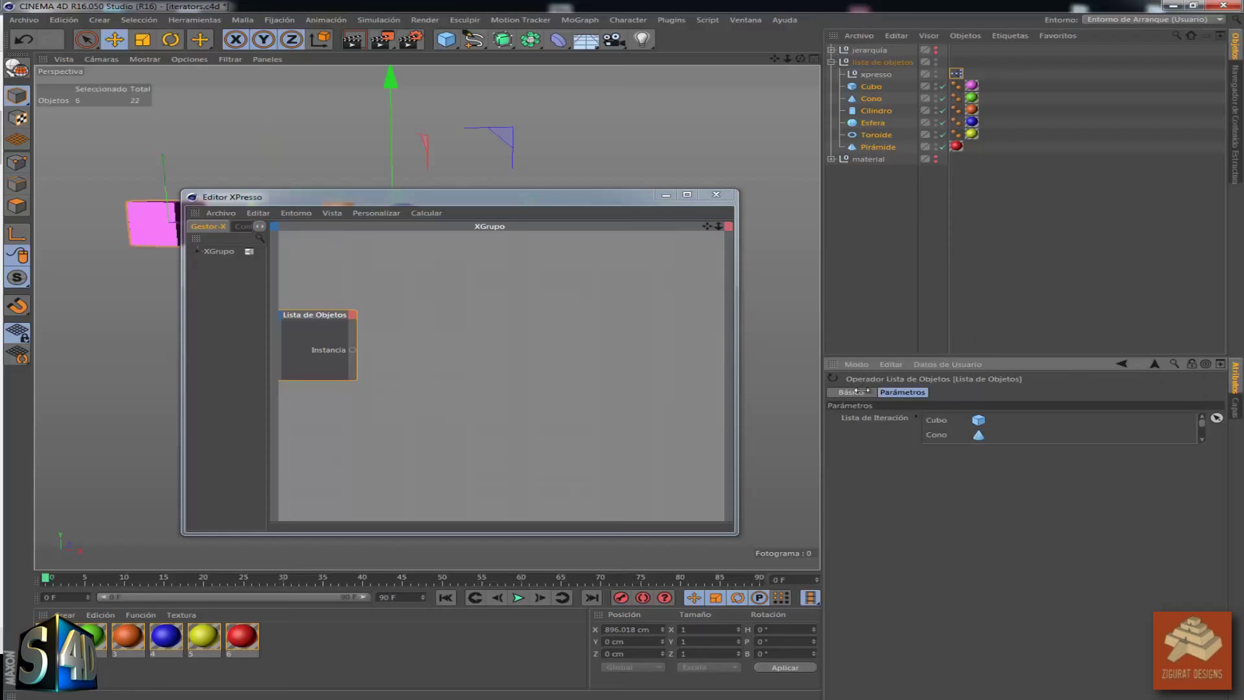
left_click(511, 405)
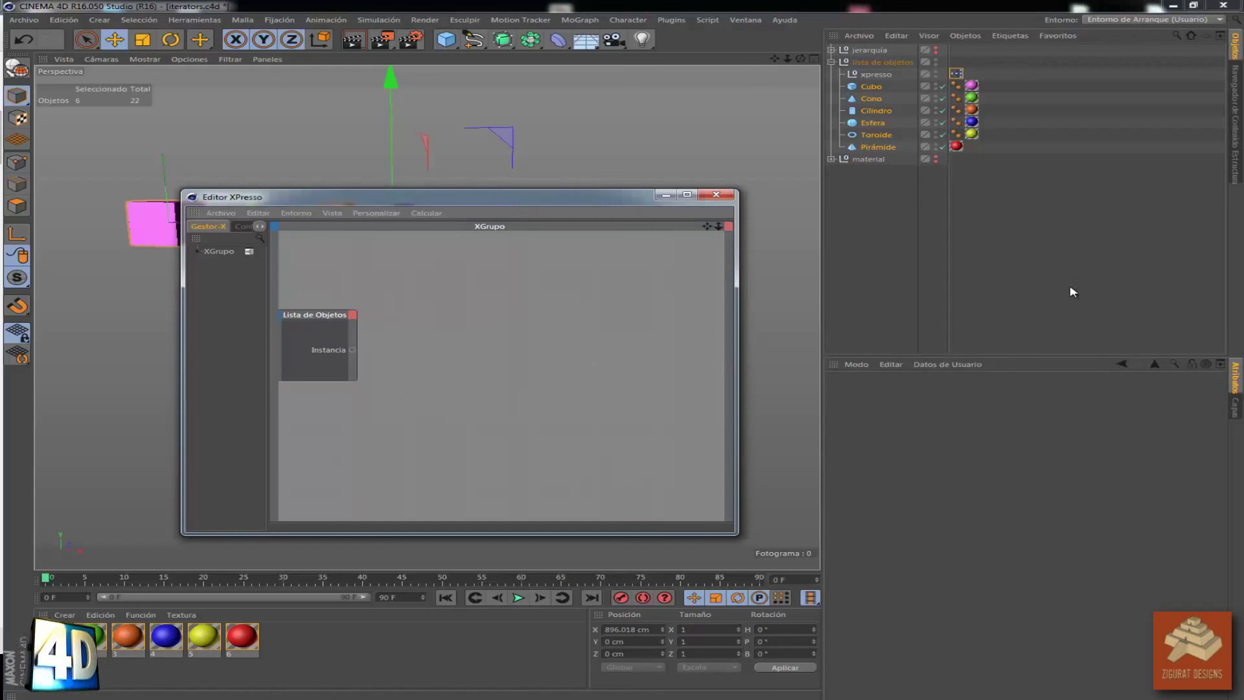
left_click(956, 74)
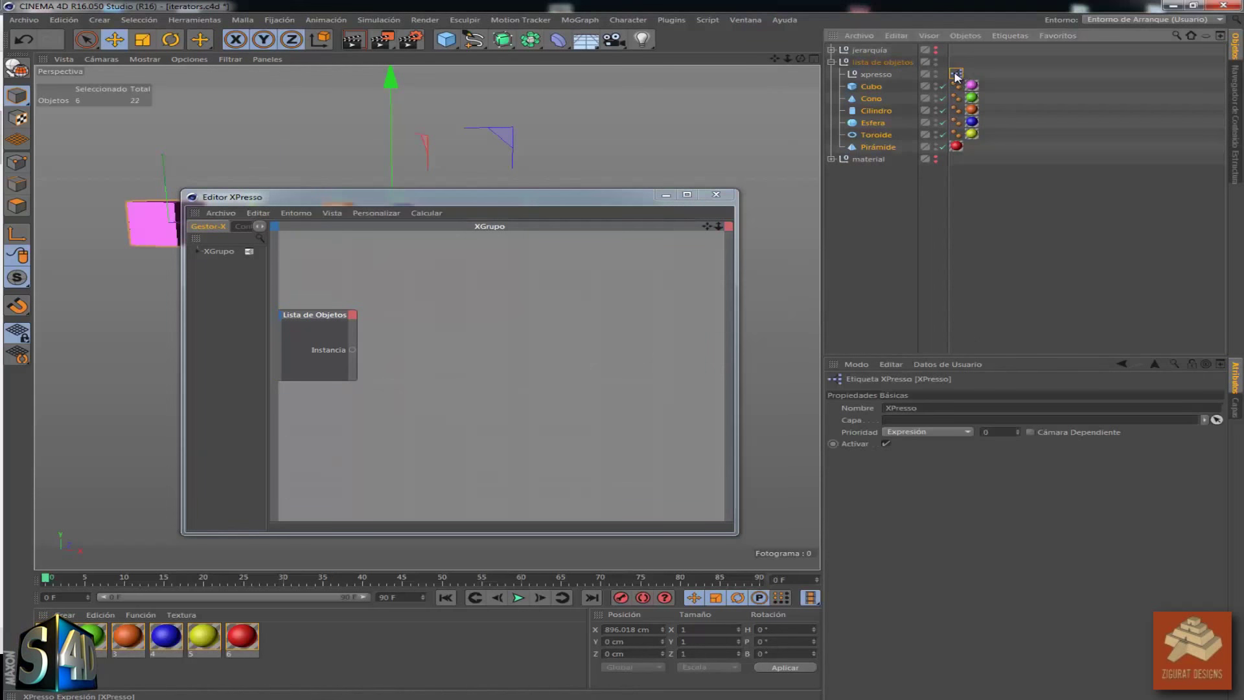
left_click(302, 324)
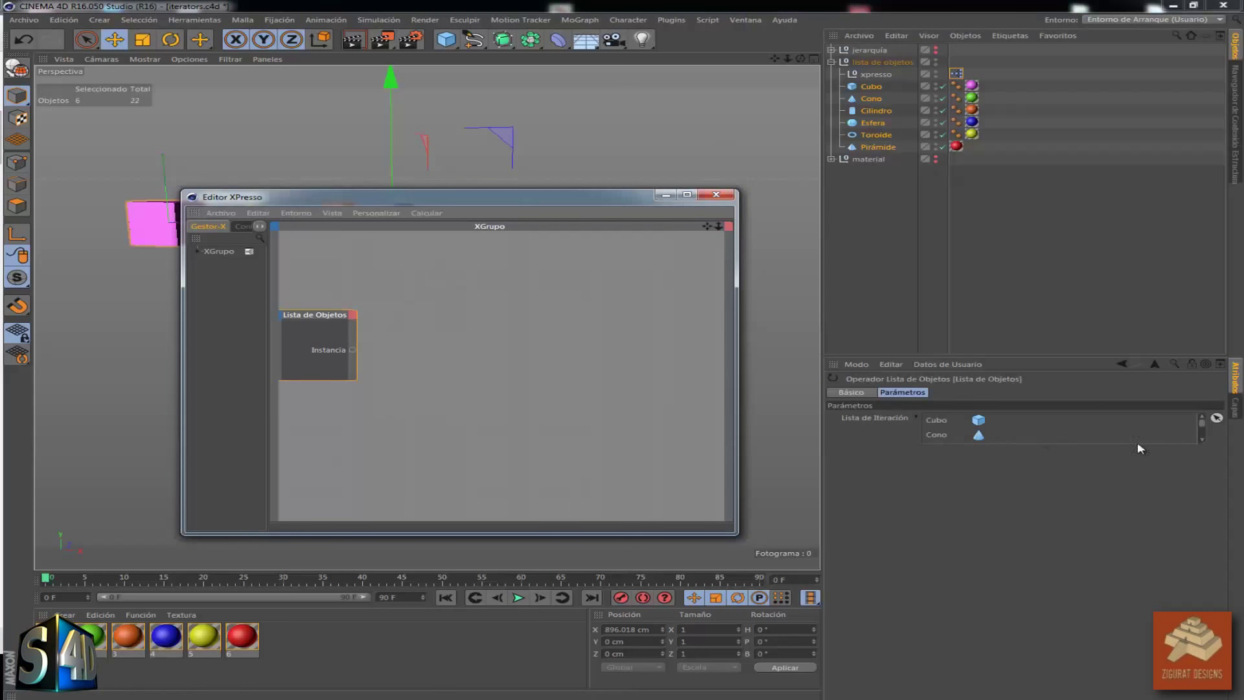
left_click(1203, 434)
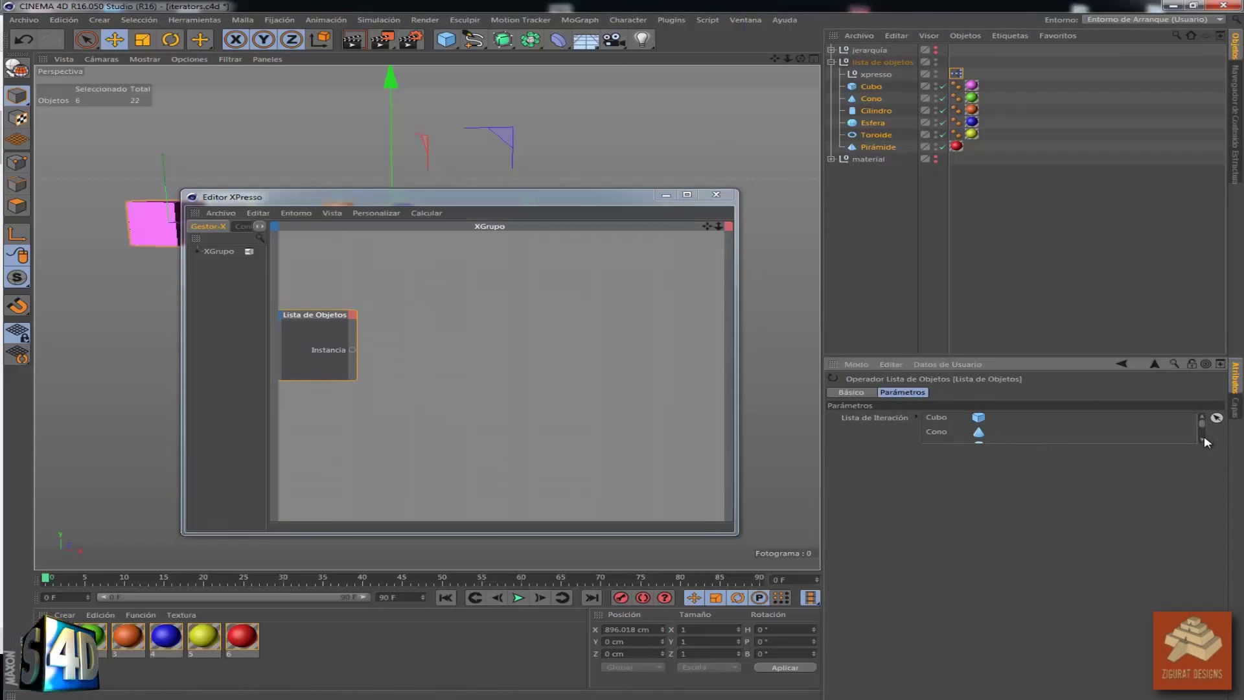
left_click_drag(1203, 430, 1206, 420)
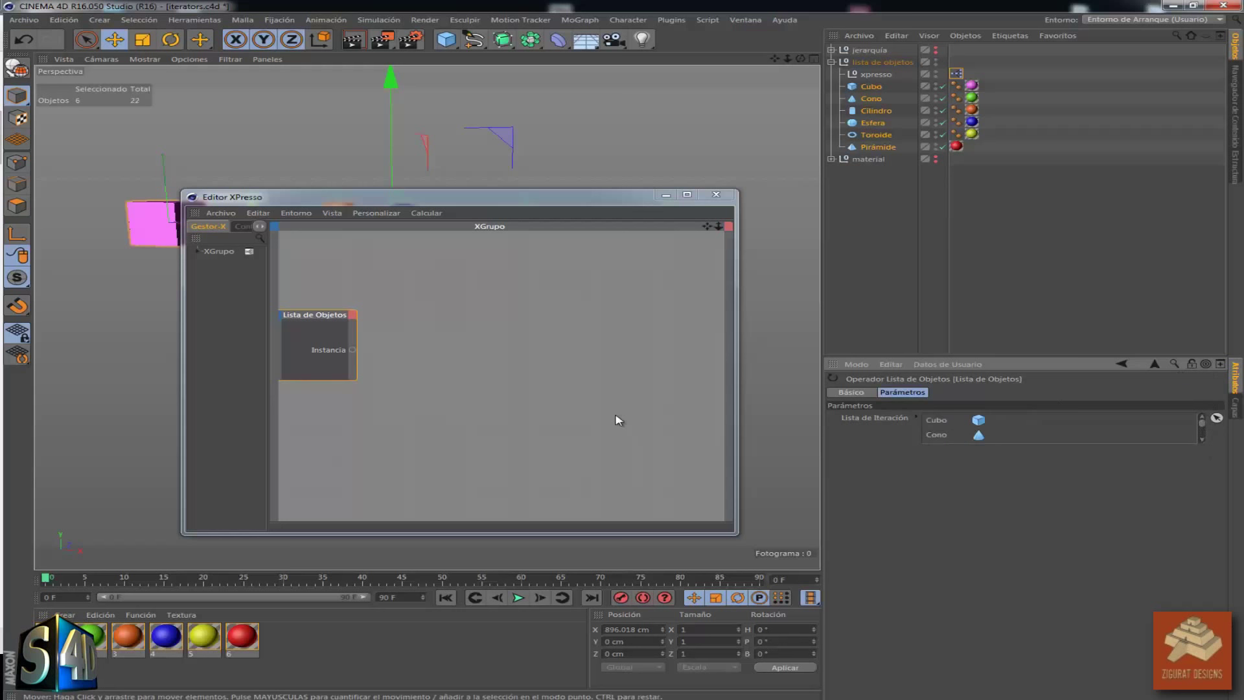
left_click(471, 342)
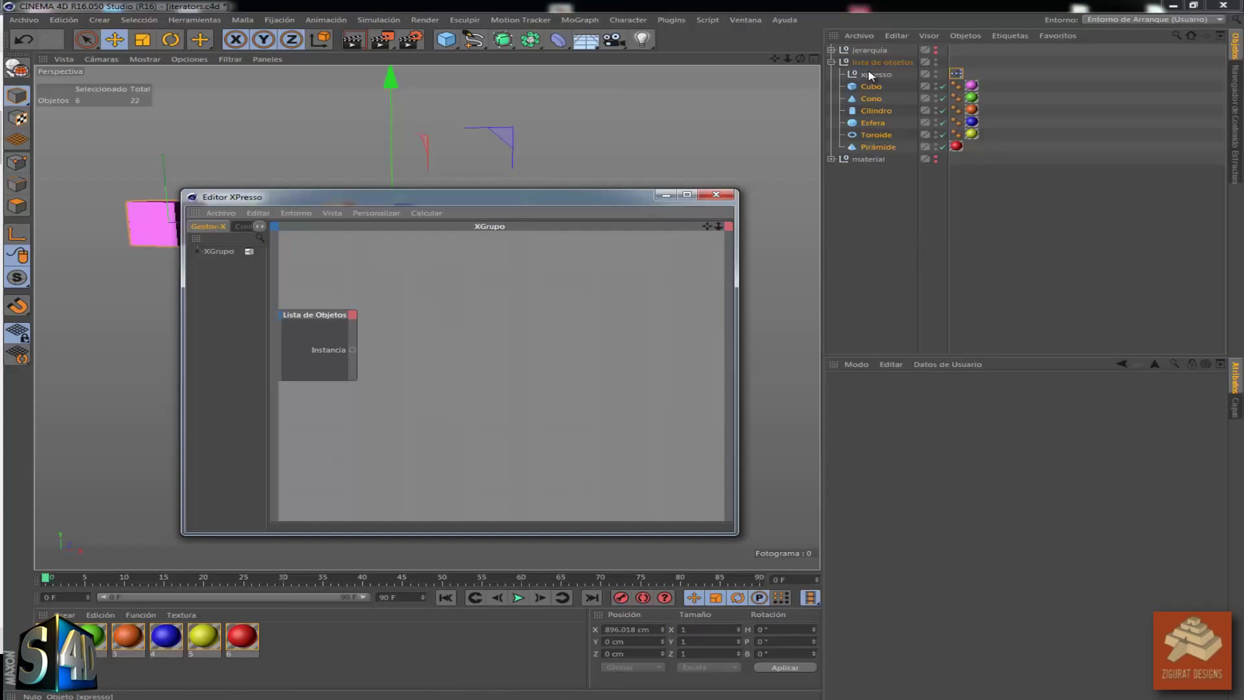
Drop the xpresso object into the graph as a node, enlarge it, and list its inputs
left_click_drag(881, 74, 466, 303)
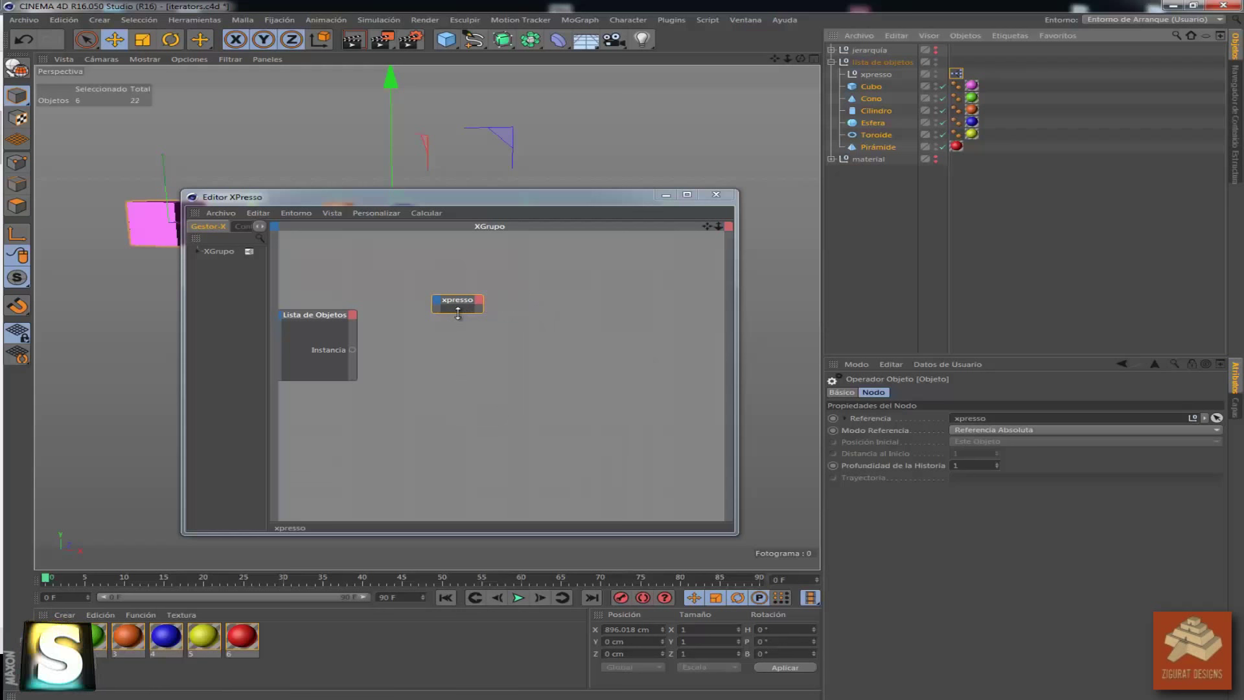
left_click_drag(458, 313, 454, 327)
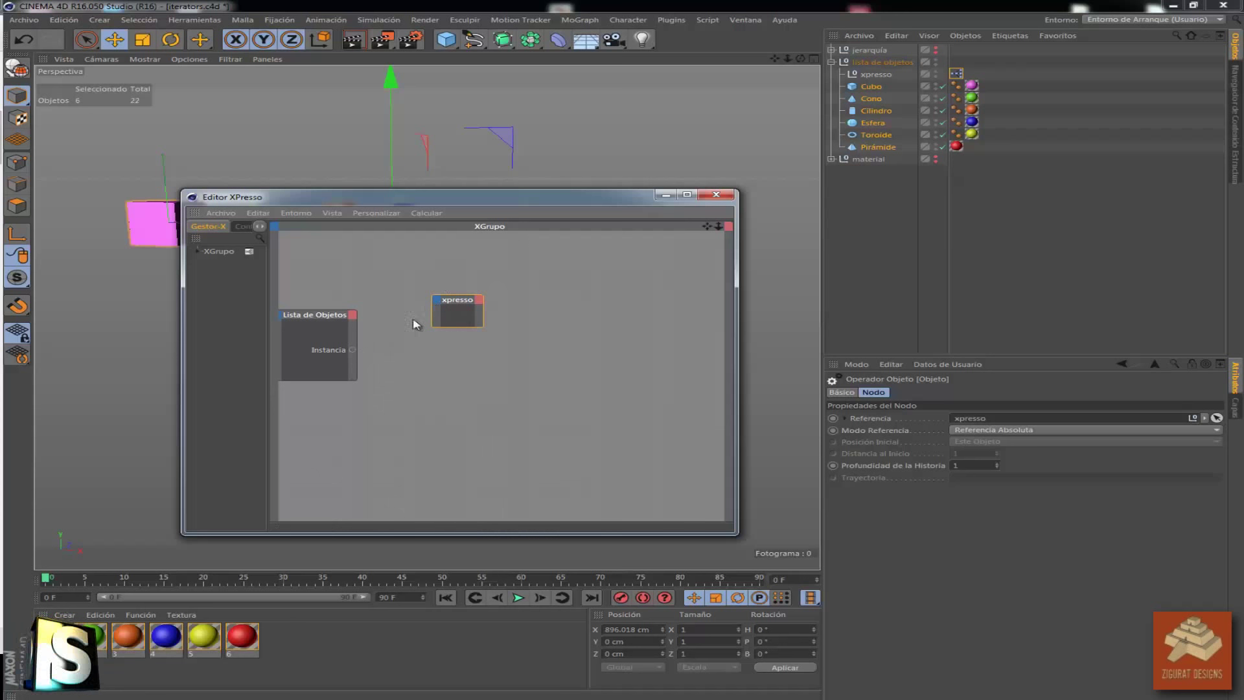
left_click(436, 300)
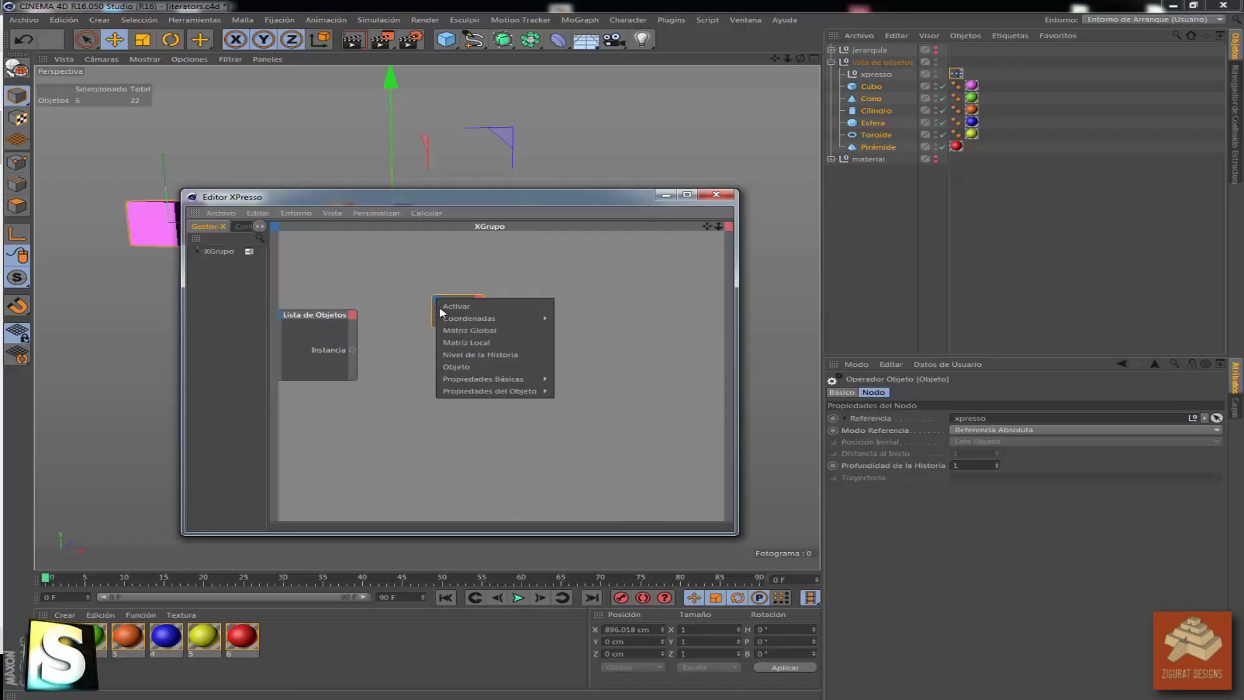
Add an Objeto input to the xpresso node and wire Lista de Objetos Instancia into it
left_click(460, 365)
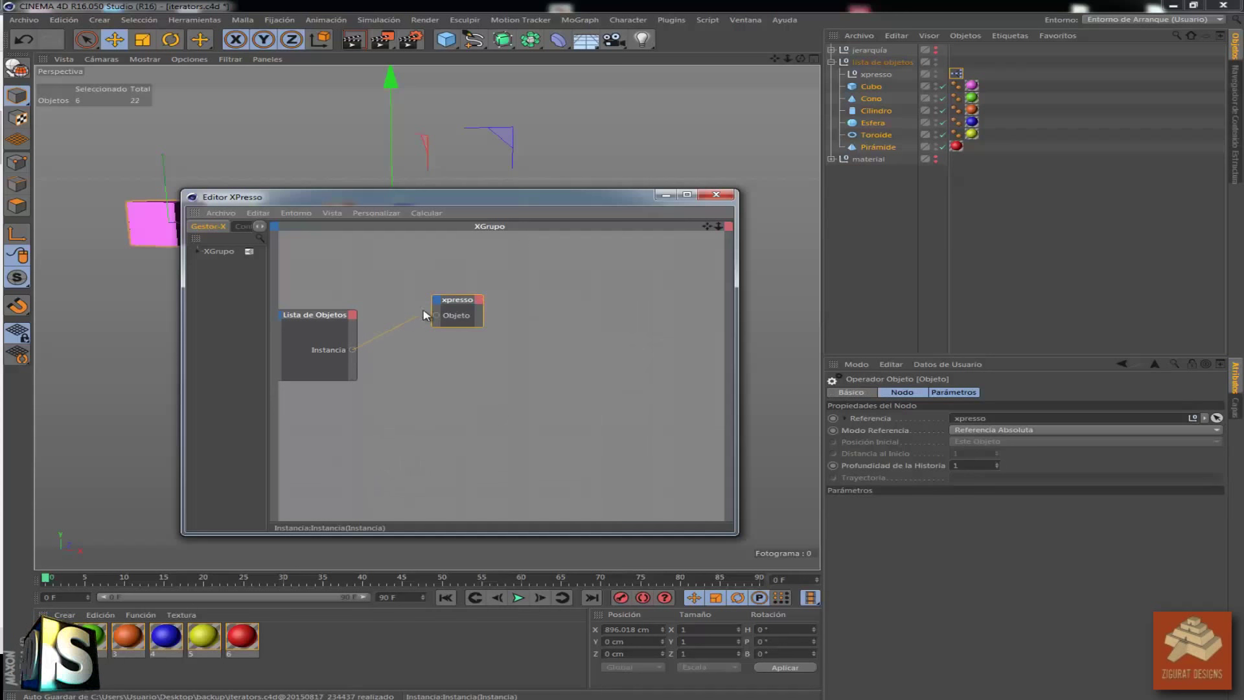
left_click_drag(441, 318, 443, 321)
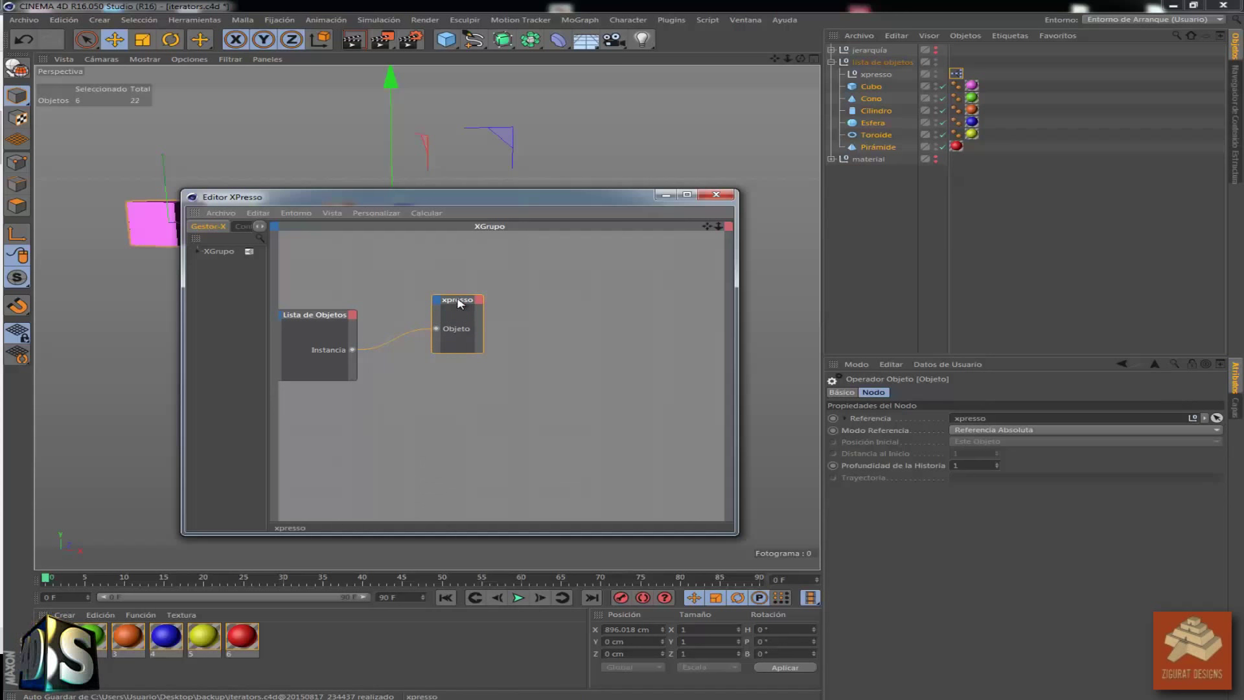
left_click_drag(458, 301, 535, 293)
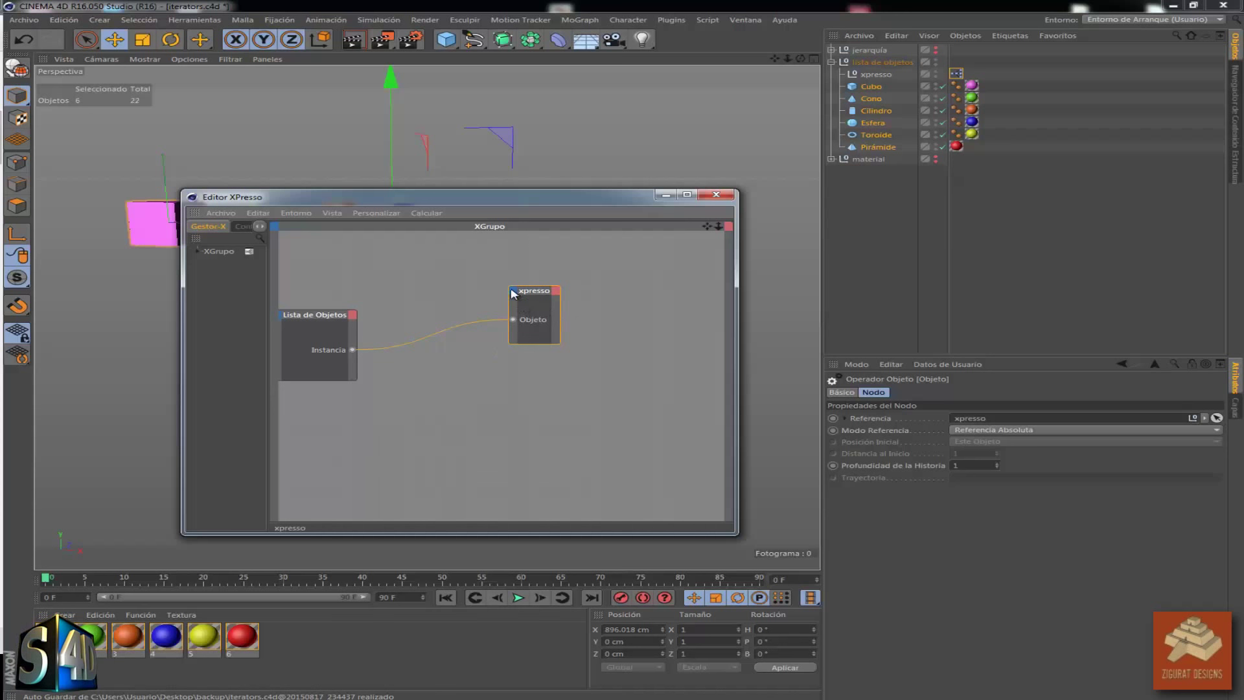
Give the xpresso node a Rotación . P output and widen it to show full port names
left_click(513, 292)
mouse_move(546, 307)
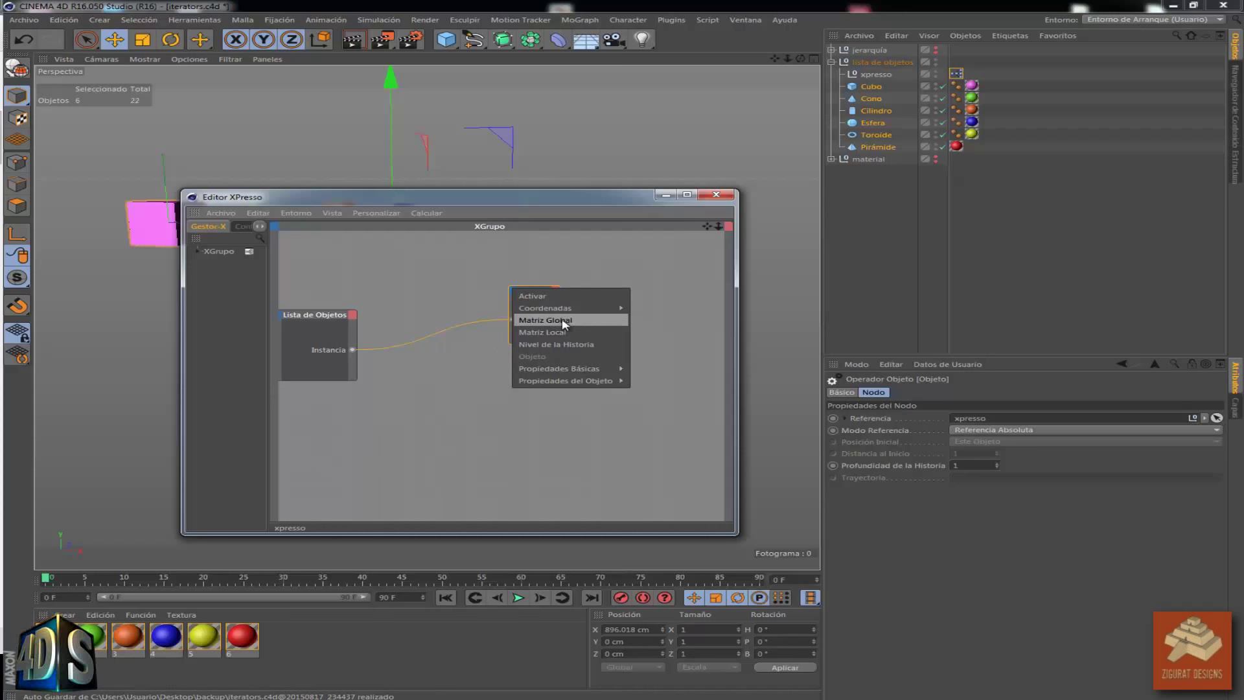
mouse_move(680, 368)
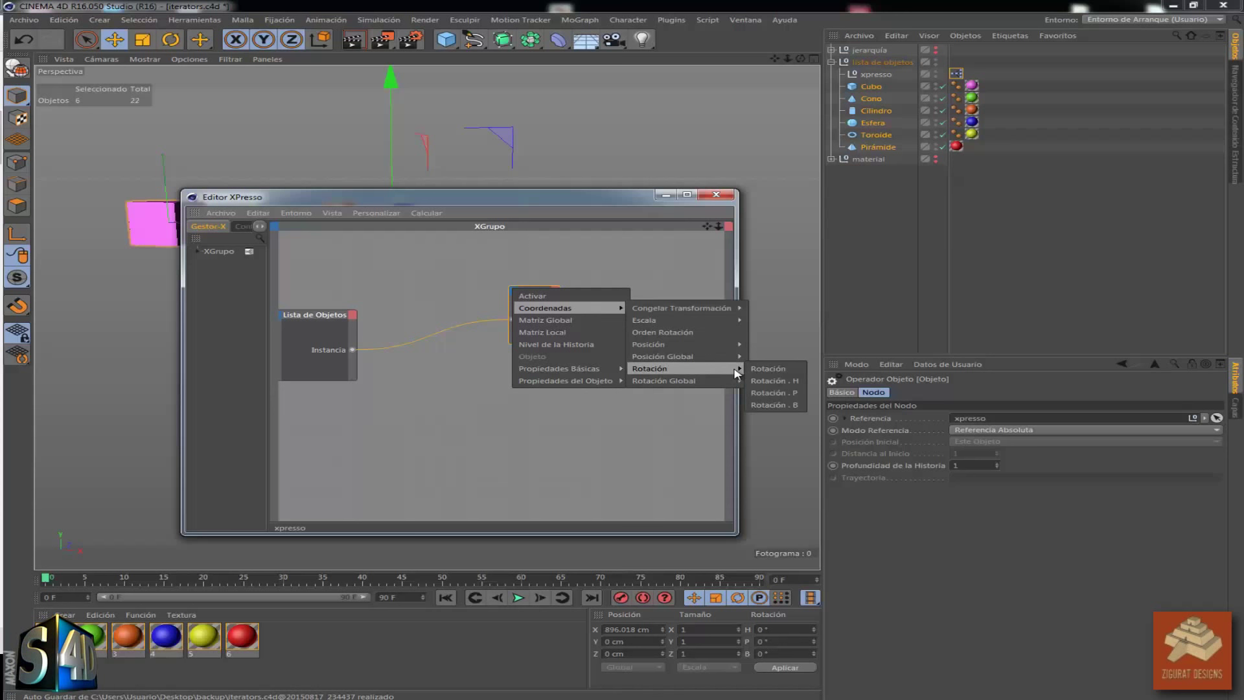
left_click(785, 395)
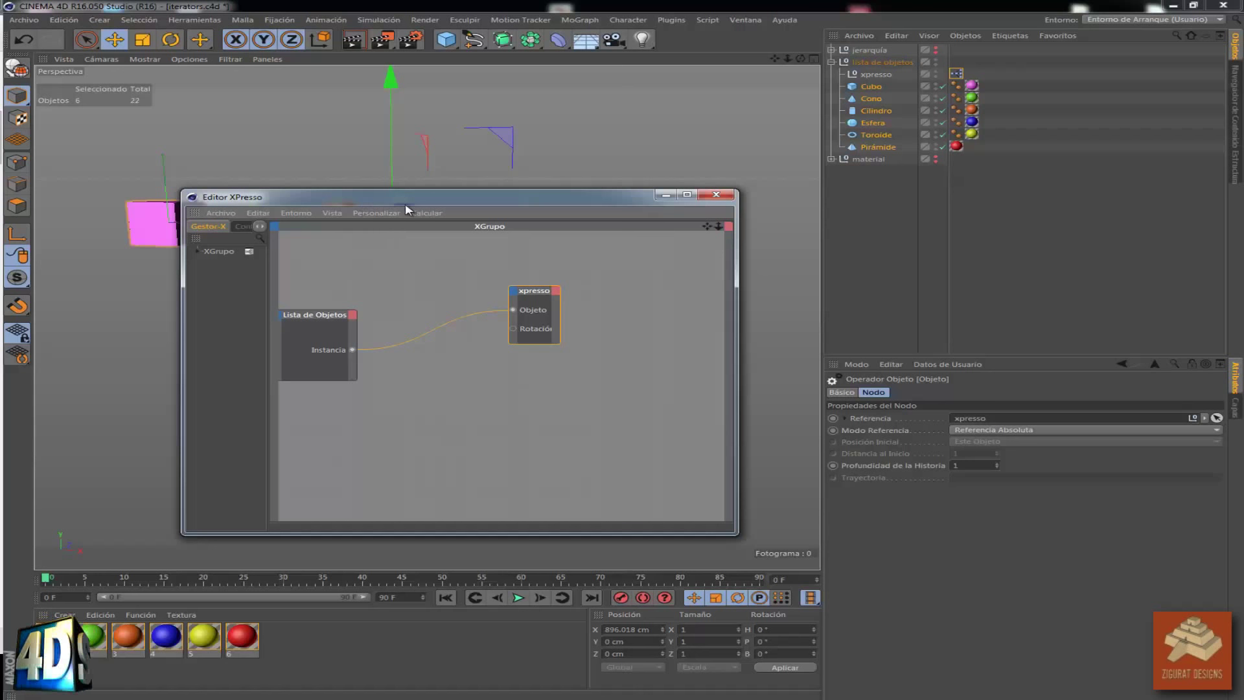
left_click_drag(406, 204, 344, 283)
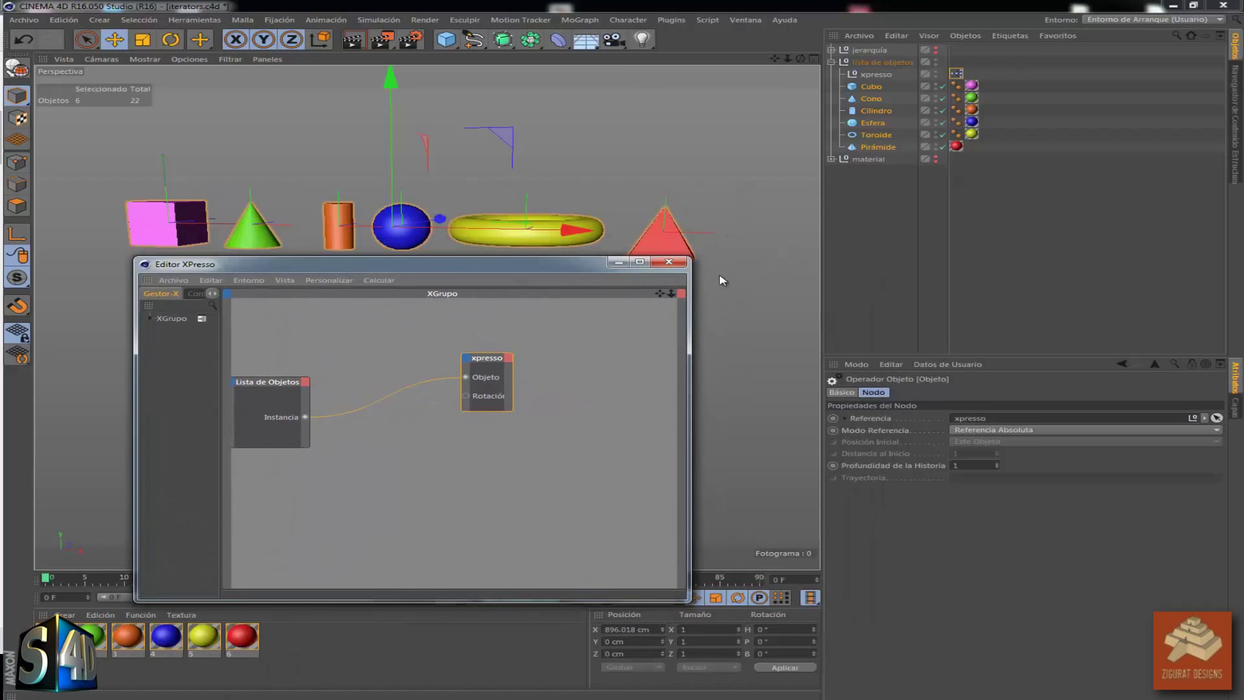
left_click(740, 269)
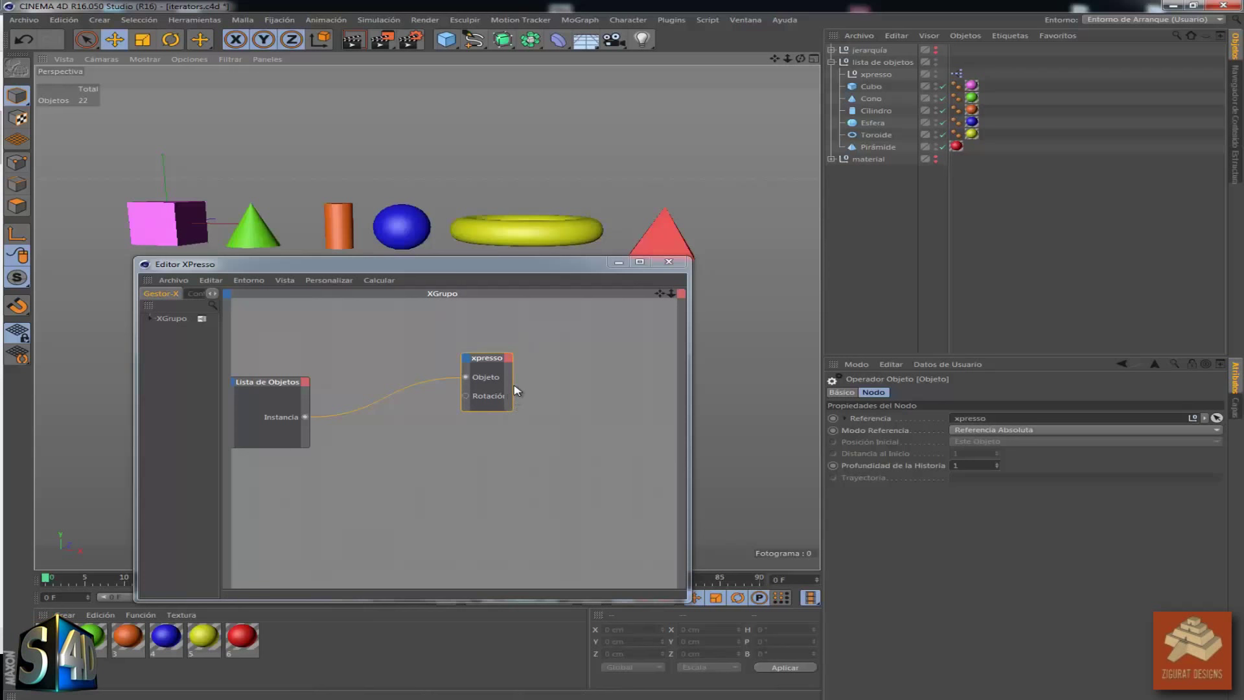
left_click_drag(509, 396, 591, 400)
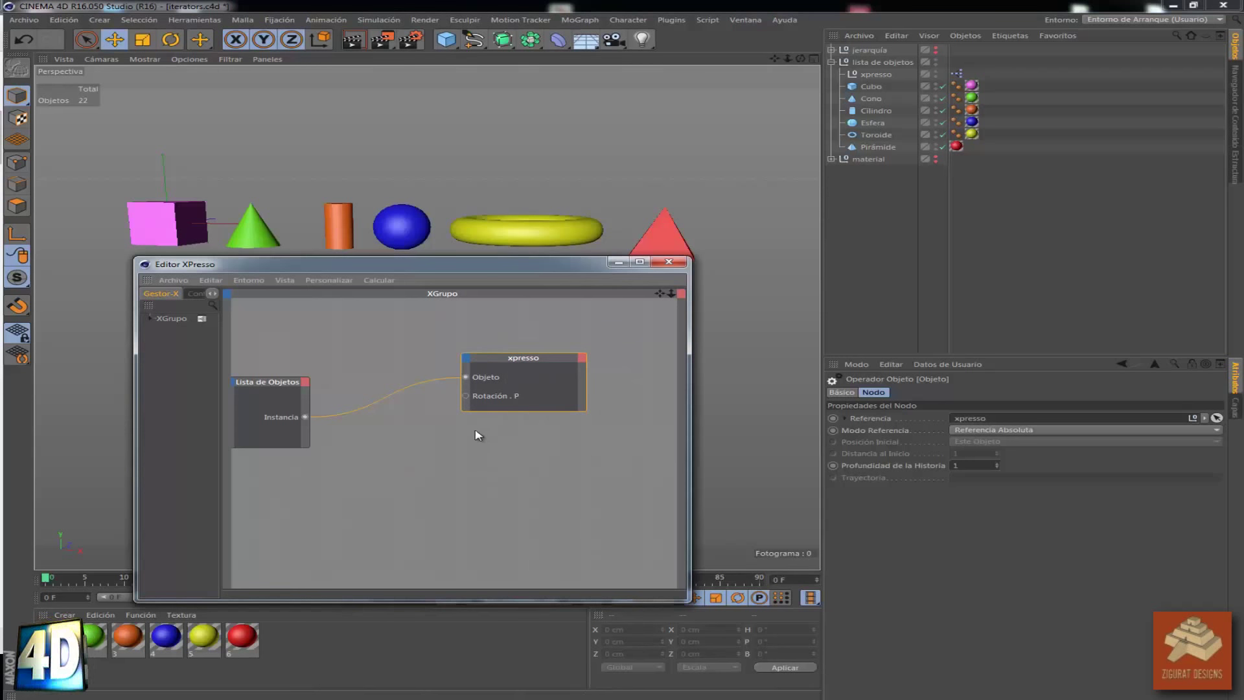
left_click(437, 434)
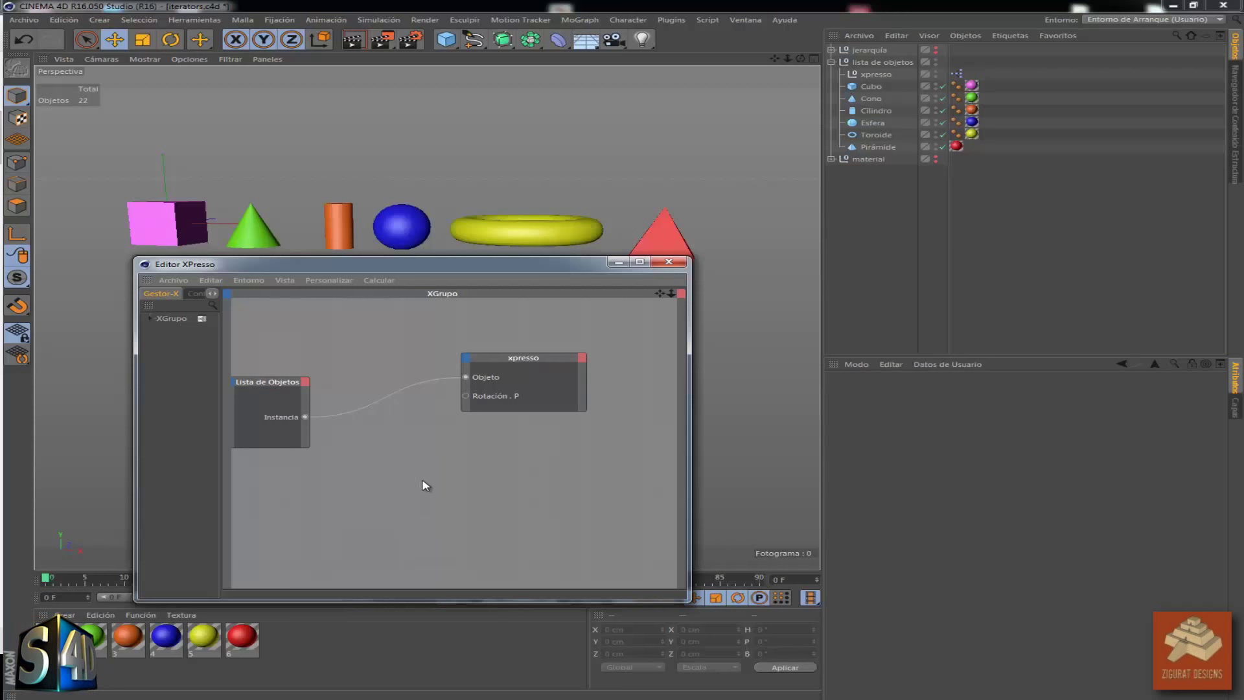
Add a Trigonométrico node set to Seno and inspect its settings
right_click(451, 460)
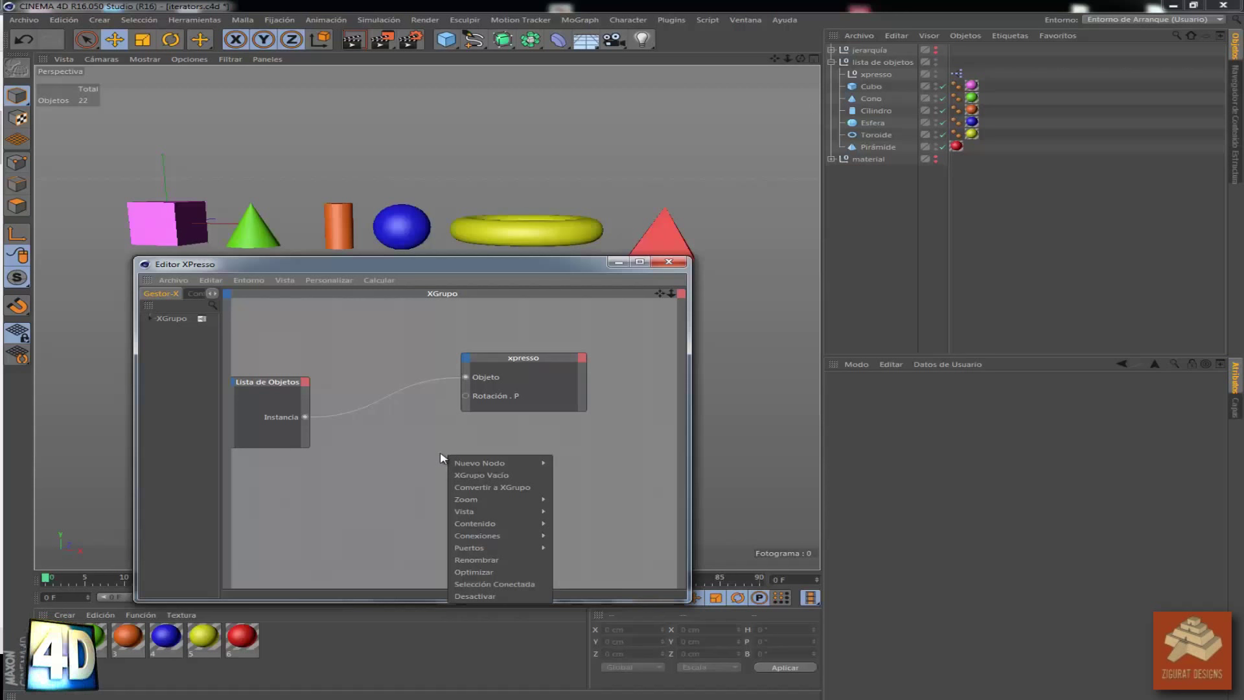
mouse_move(570, 462)
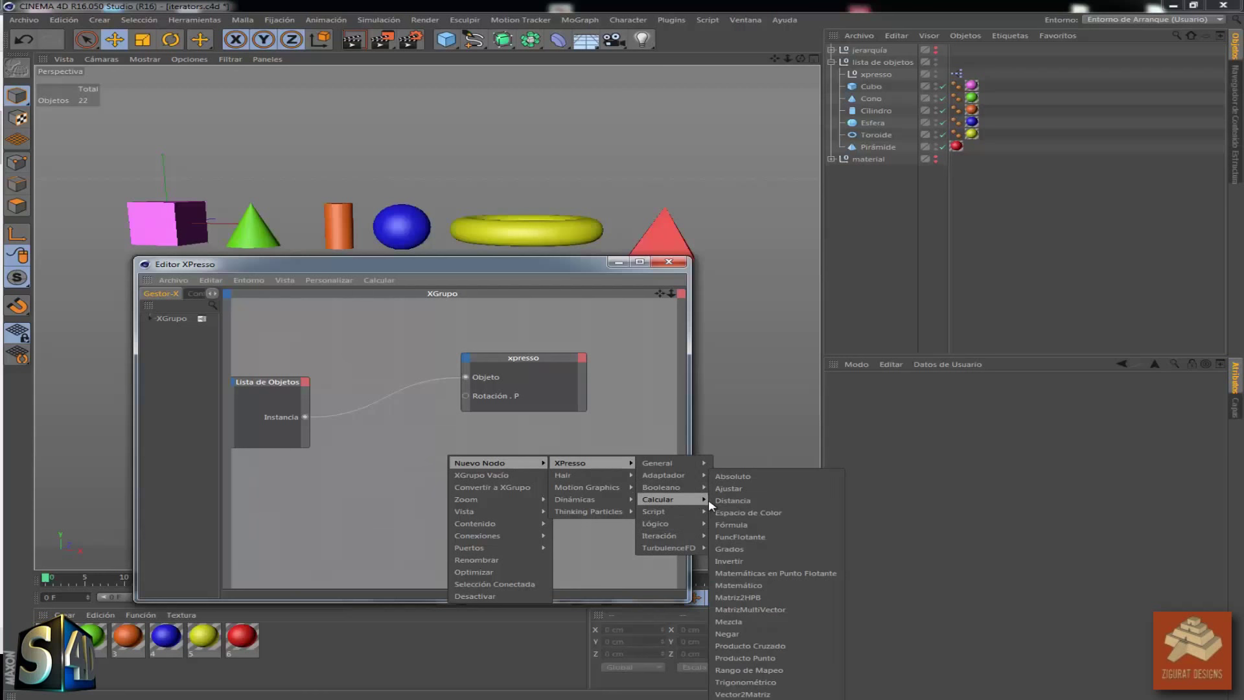
mouse_move(658, 498)
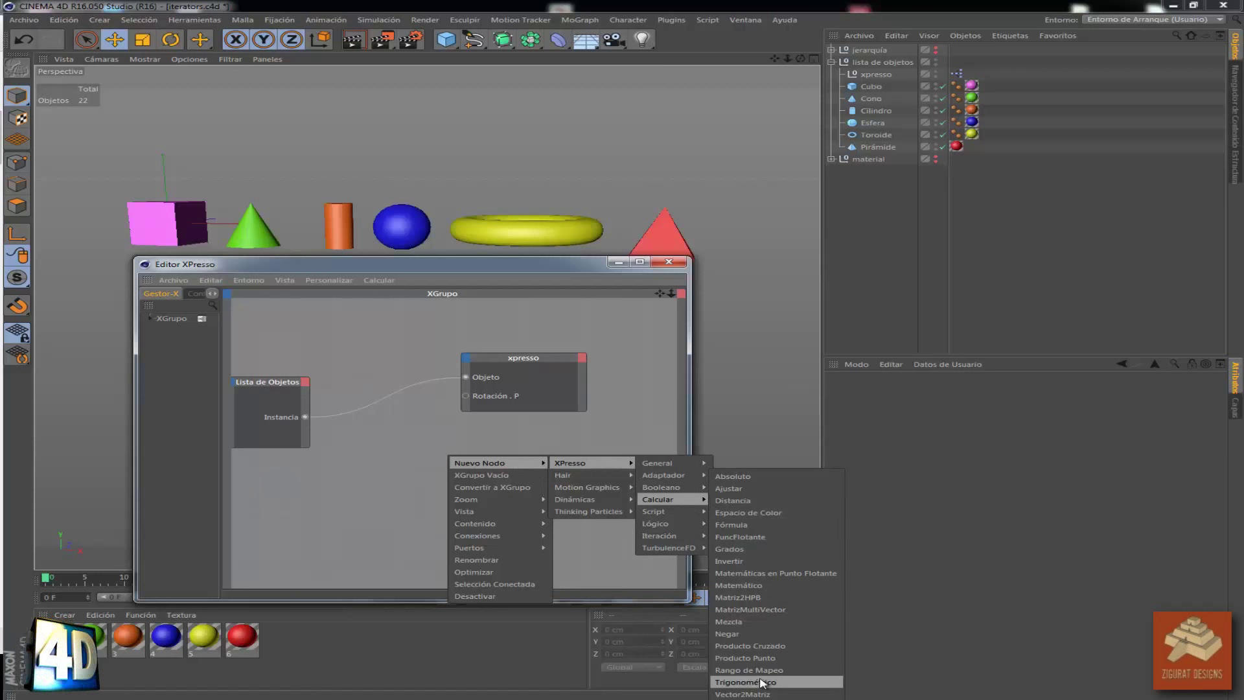
left_click(762, 683)
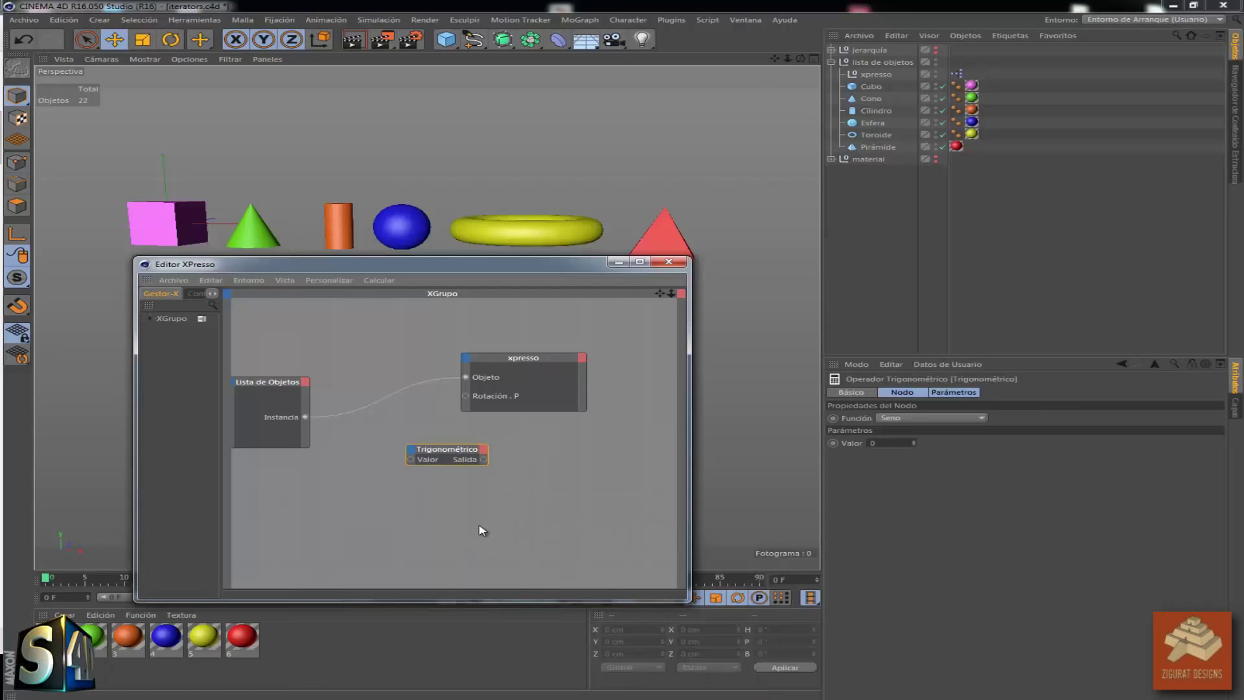
left_click(509, 518)
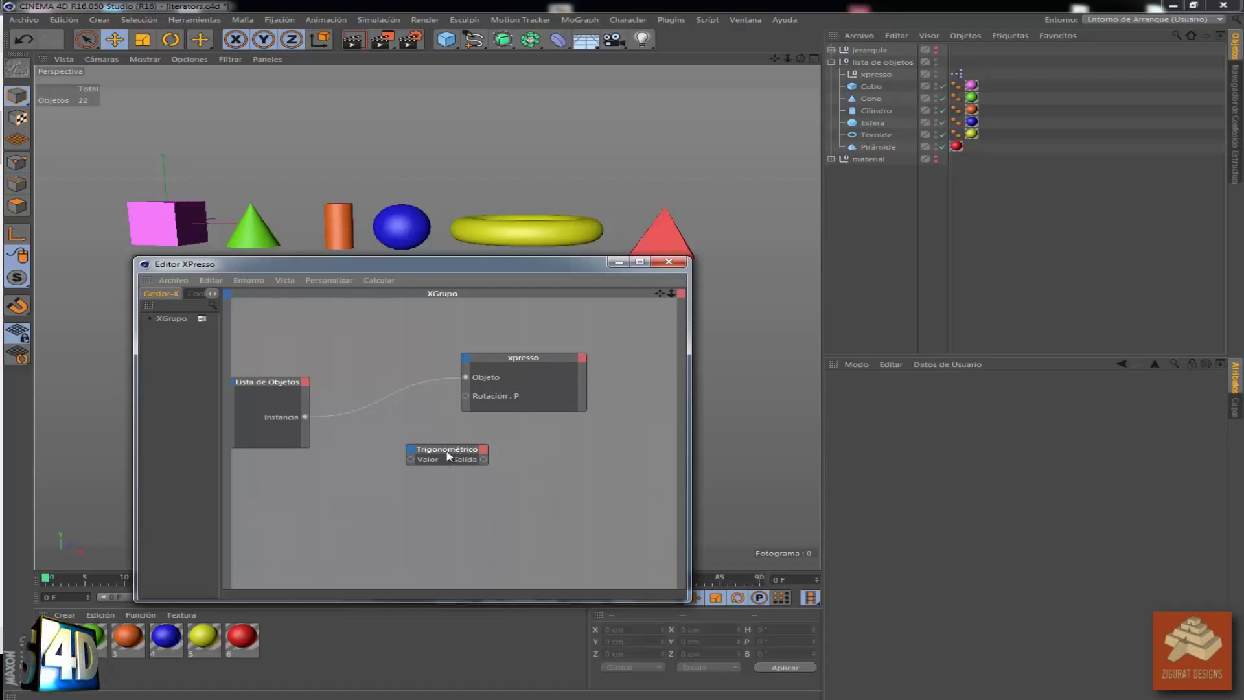
left_click(446, 457)
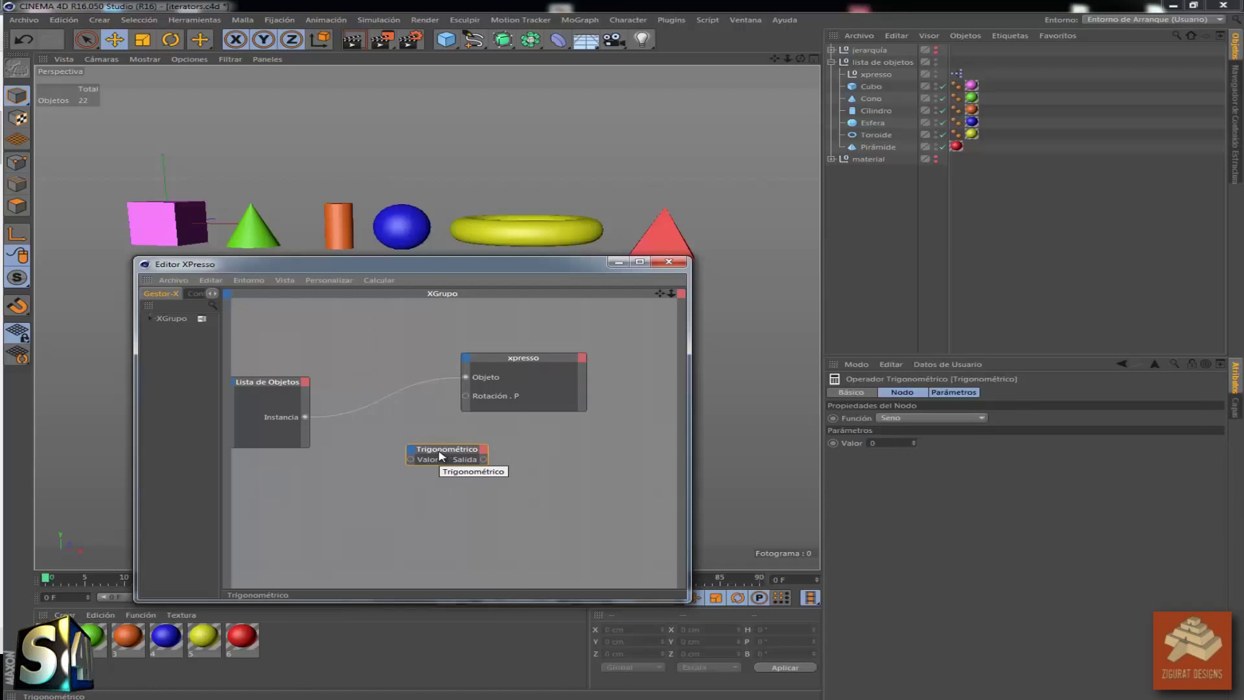
left_click(517, 491)
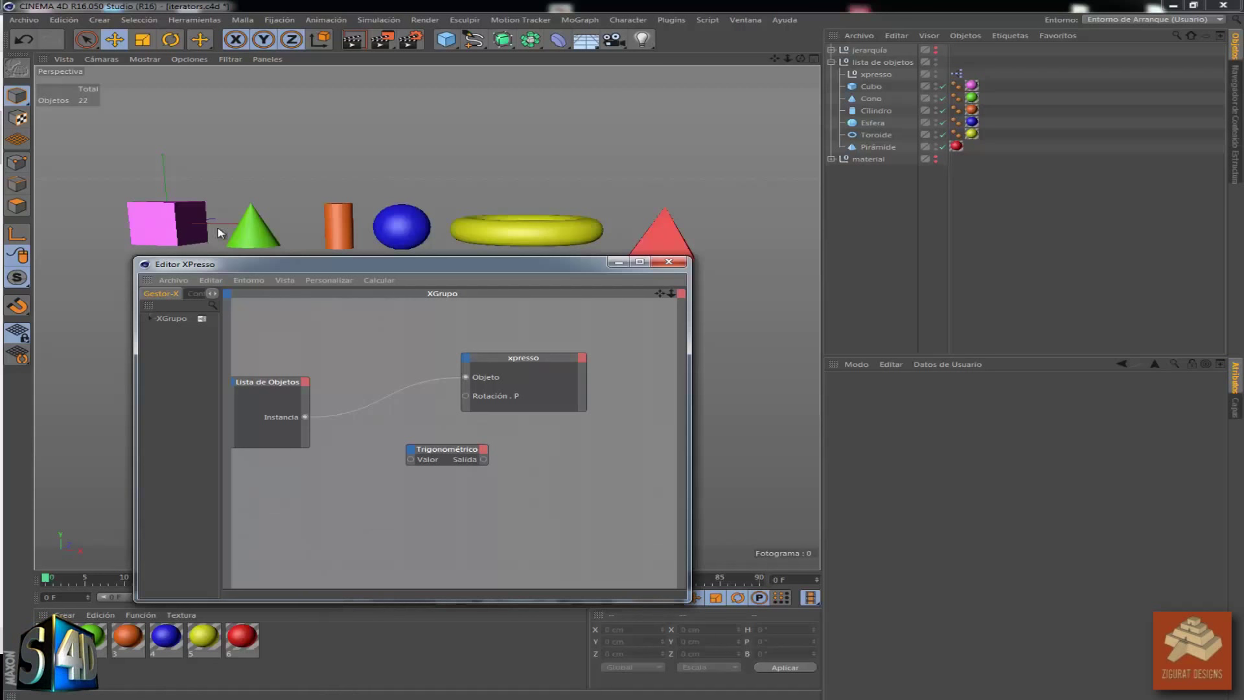
Wire Instancia to the Trigonométrico Valor input, then delete that connection
mouse_move(314, 267)
left_mouse_down()
mouse_move(486, 340)
mouse_move(386, 298)
left_mouse_up()
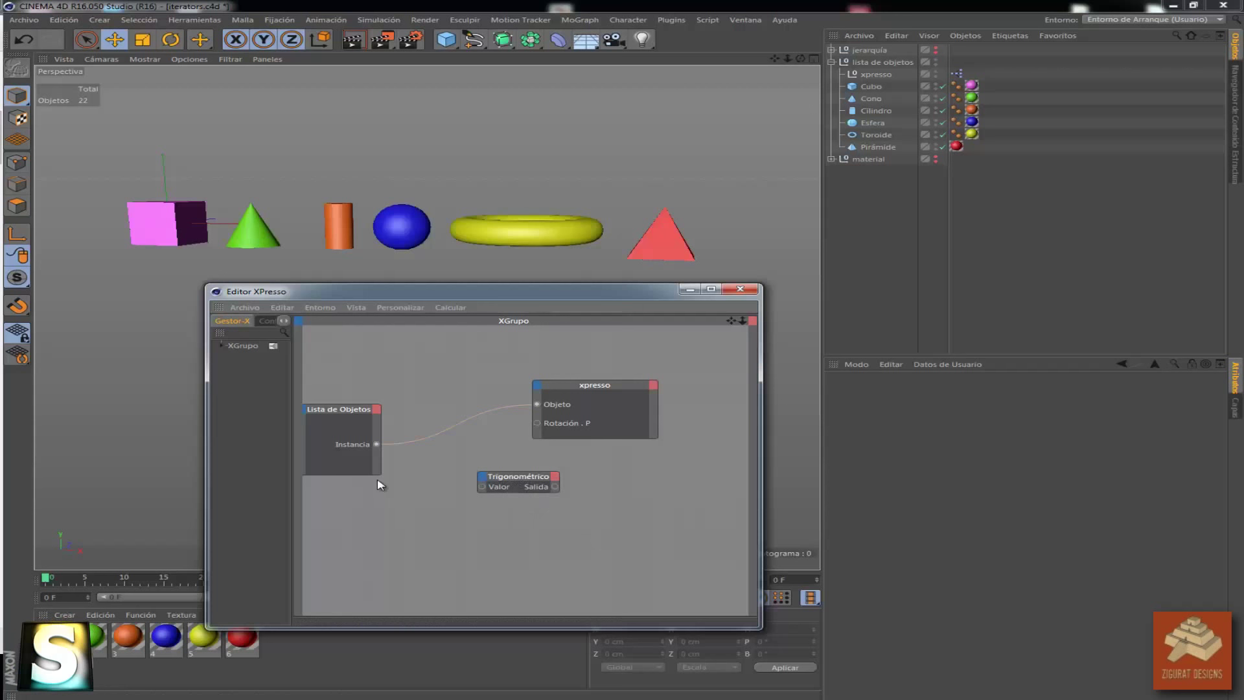
left_click_drag(378, 447, 490, 491)
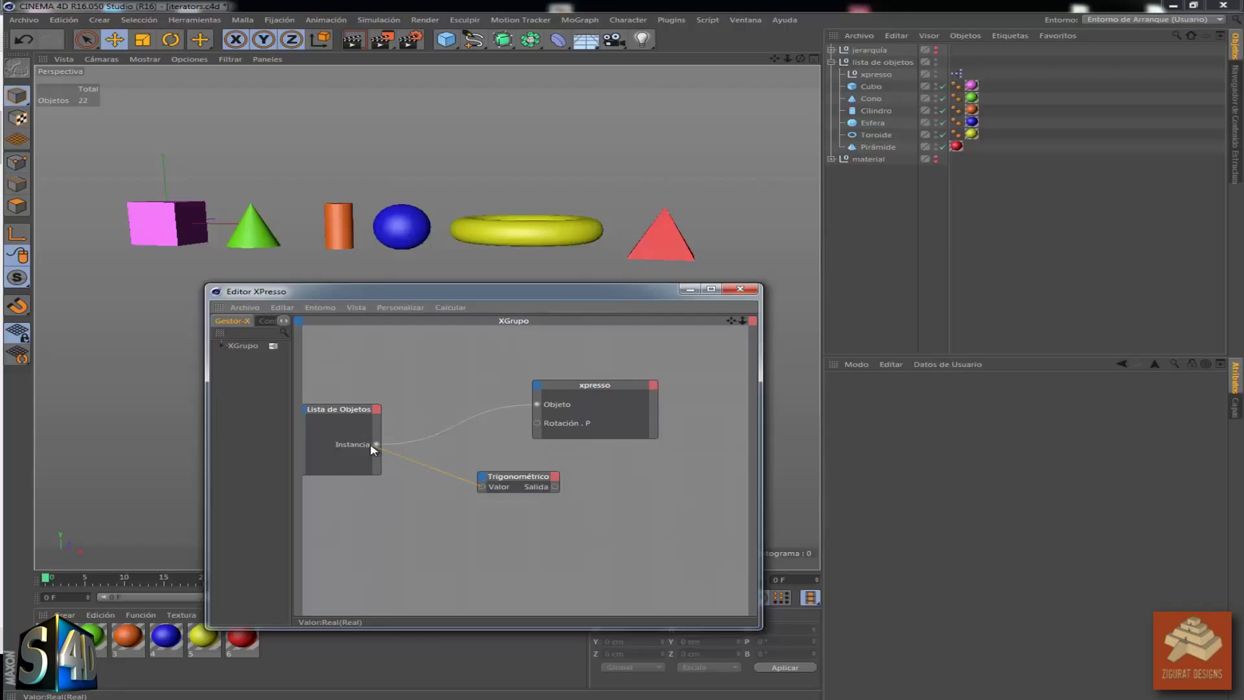
key("Delete")
Add a Tiempo node and place it below the Trigonométrico node
right_click(393, 537)
mouse_move(442, 542)
mouse_move(515, 543)
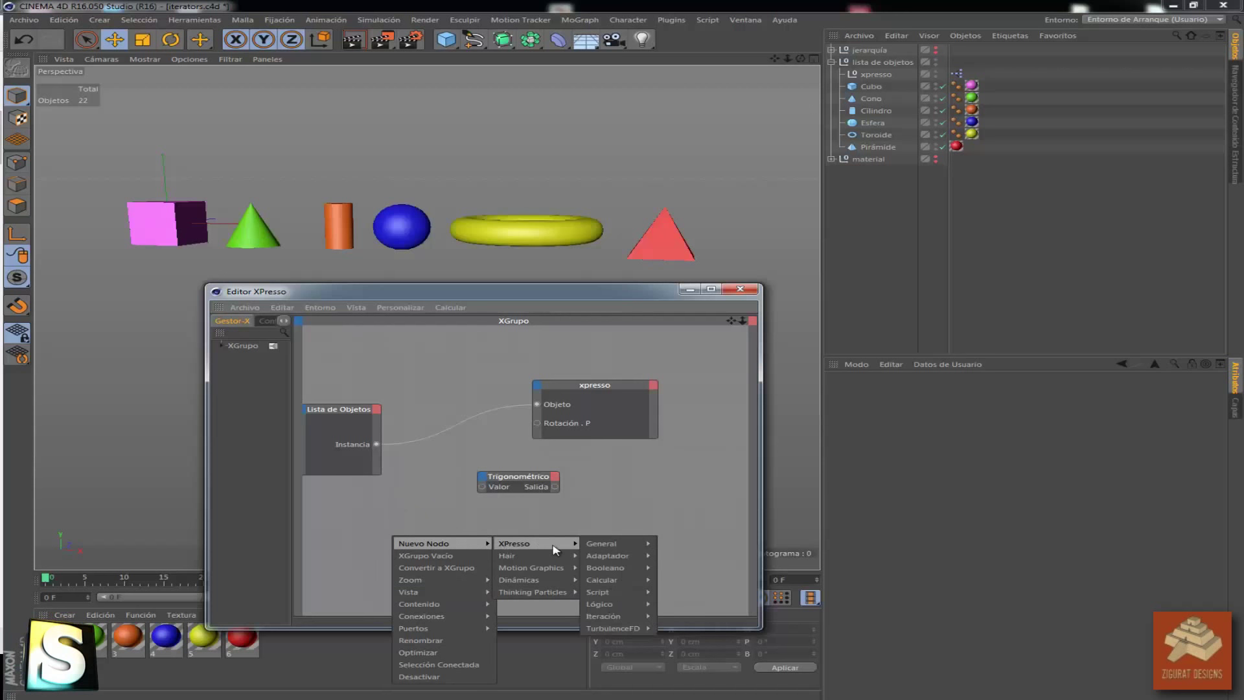
mouse_move(603, 543)
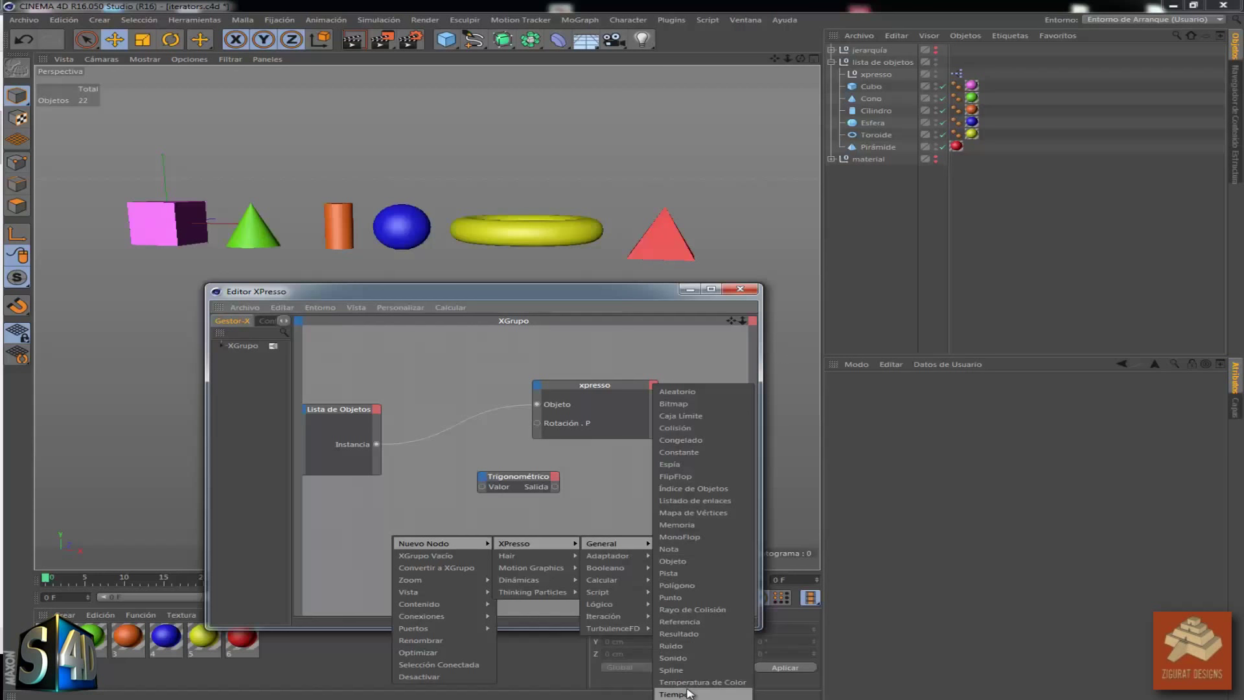
left_click(672, 694)
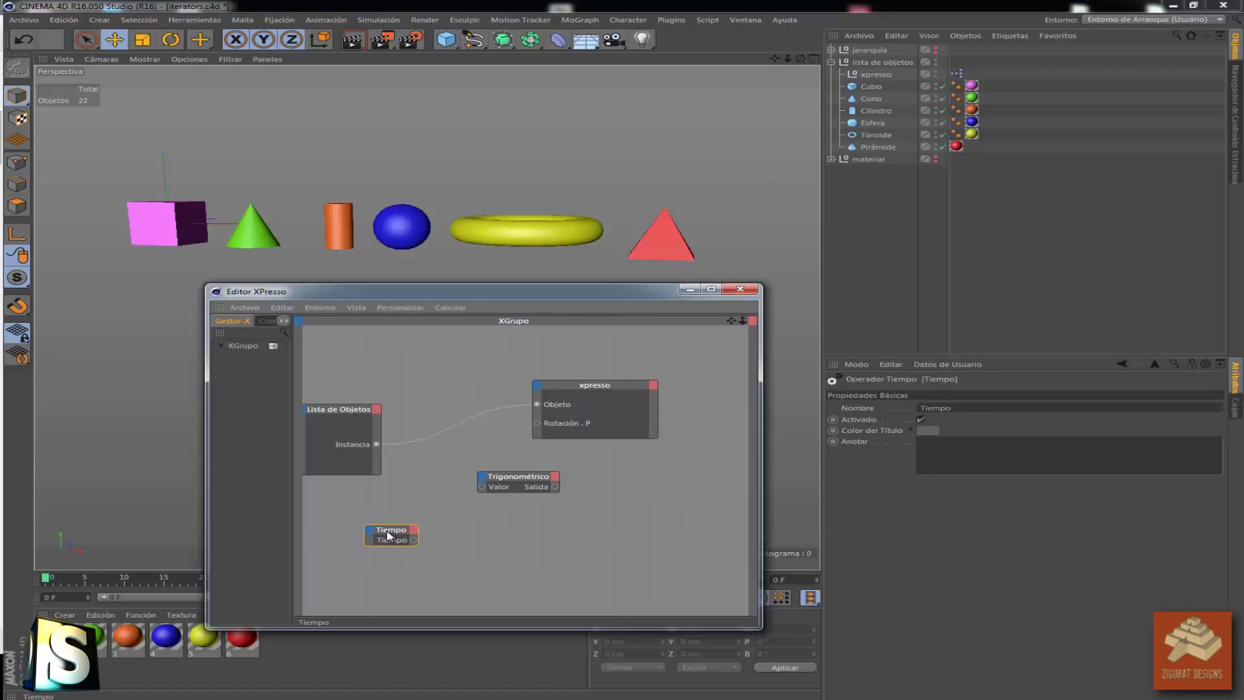
mouse_move(392, 534)
left_mouse_down()
mouse_move(503, 549)
mouse_move(492, 528)
mouse_move(439, 526)
mouse_move(440, 514)
left_mouse_up()
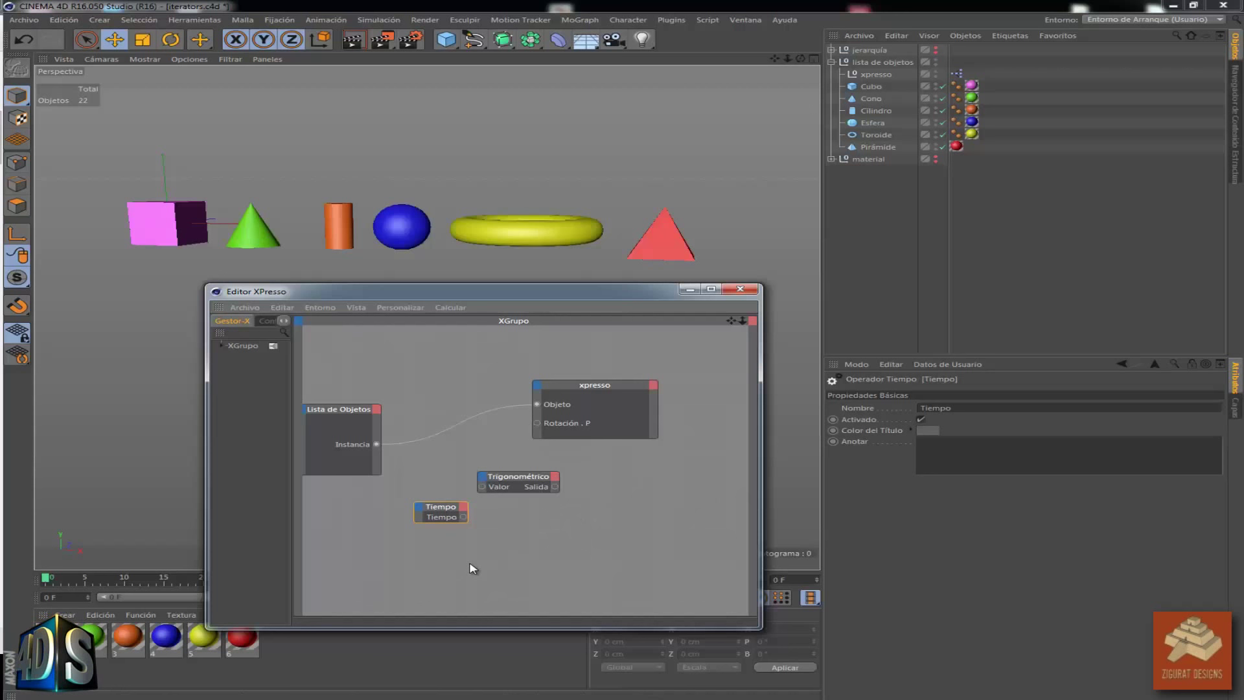
right_click(510, 552)
mouse_move(716, 555)
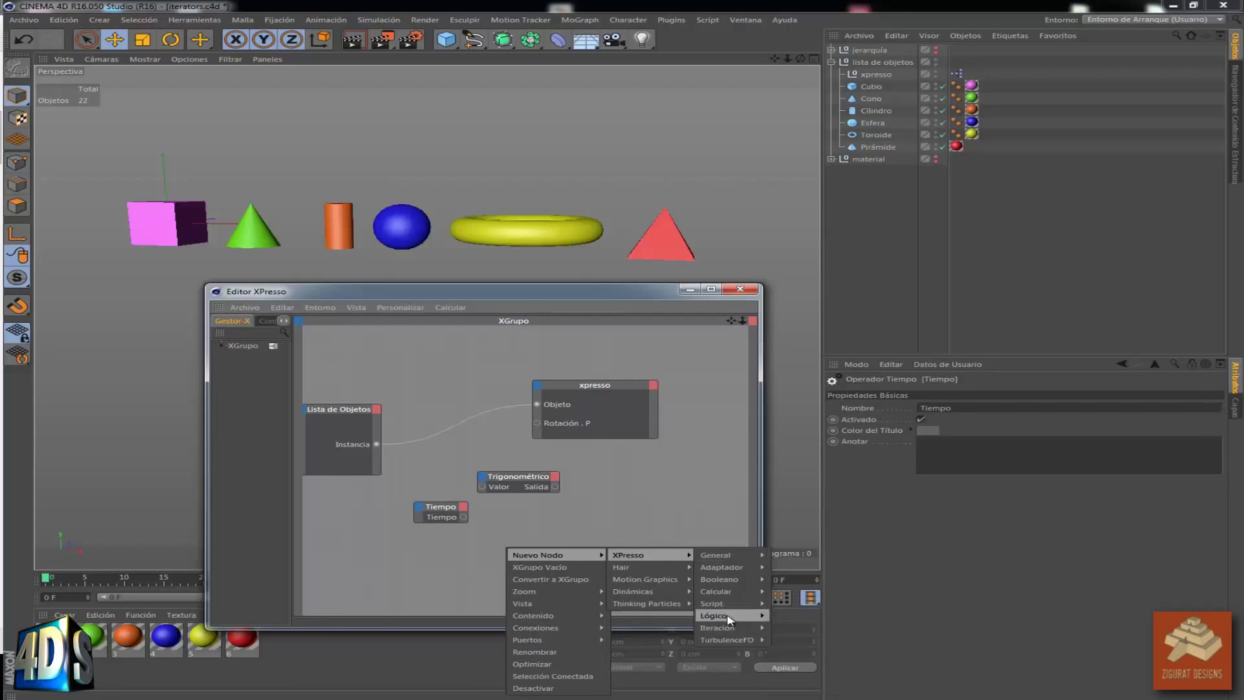
mouse_move(716, 591)
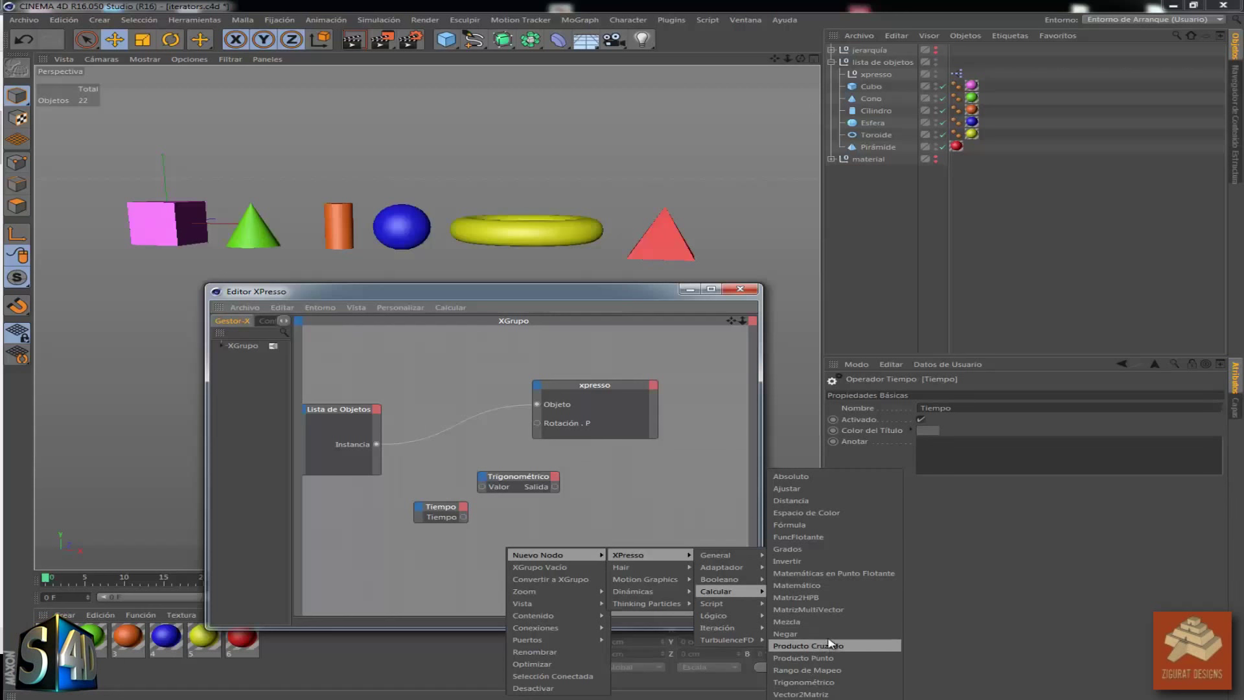
Add a Matemático:Sumar node next to Tiempo and set its second input to 1
left_click(777, 585)
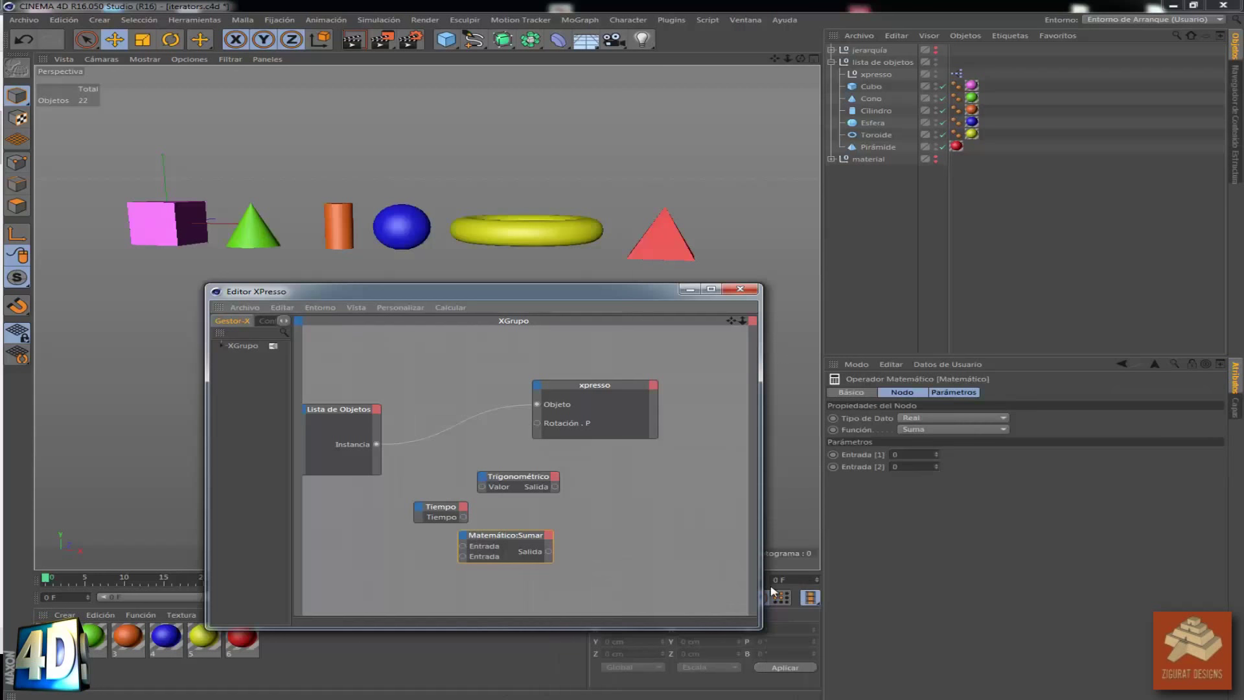
left_click_drag(486, 539, 472, 535)
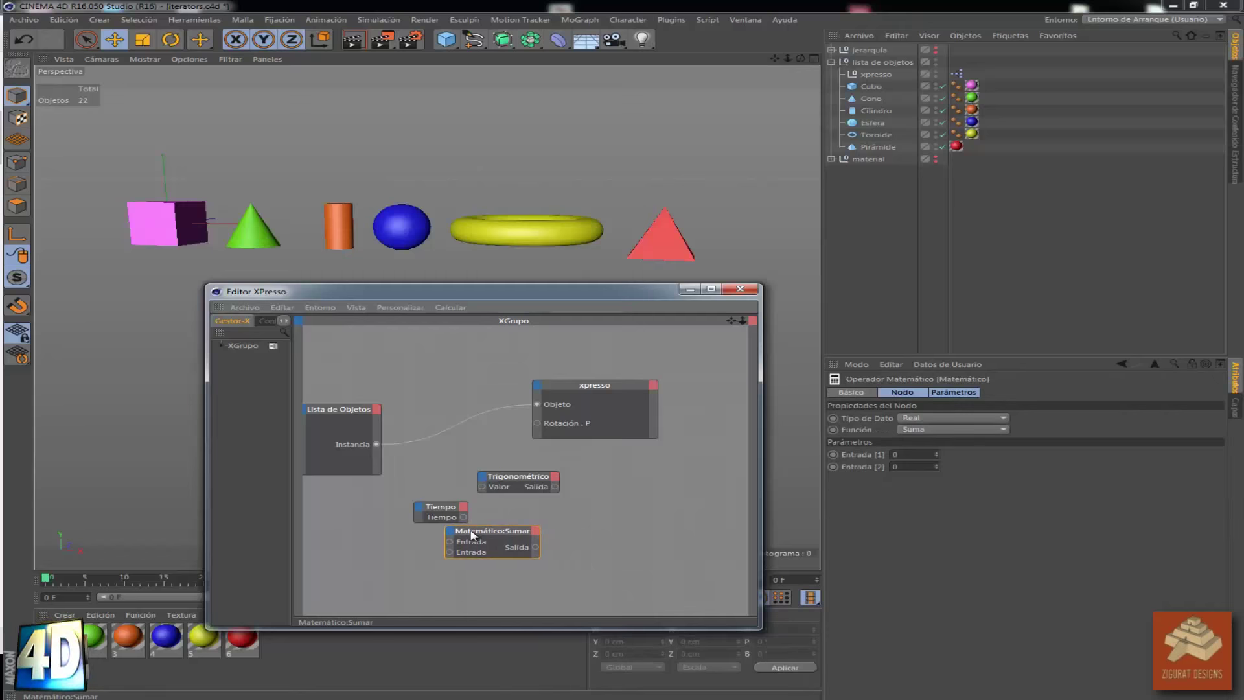
mouse_move(472, 535)
left_mouse_down()
mouse_move(515, 519)
mouse_move(494, 531)
left_mouse_up()
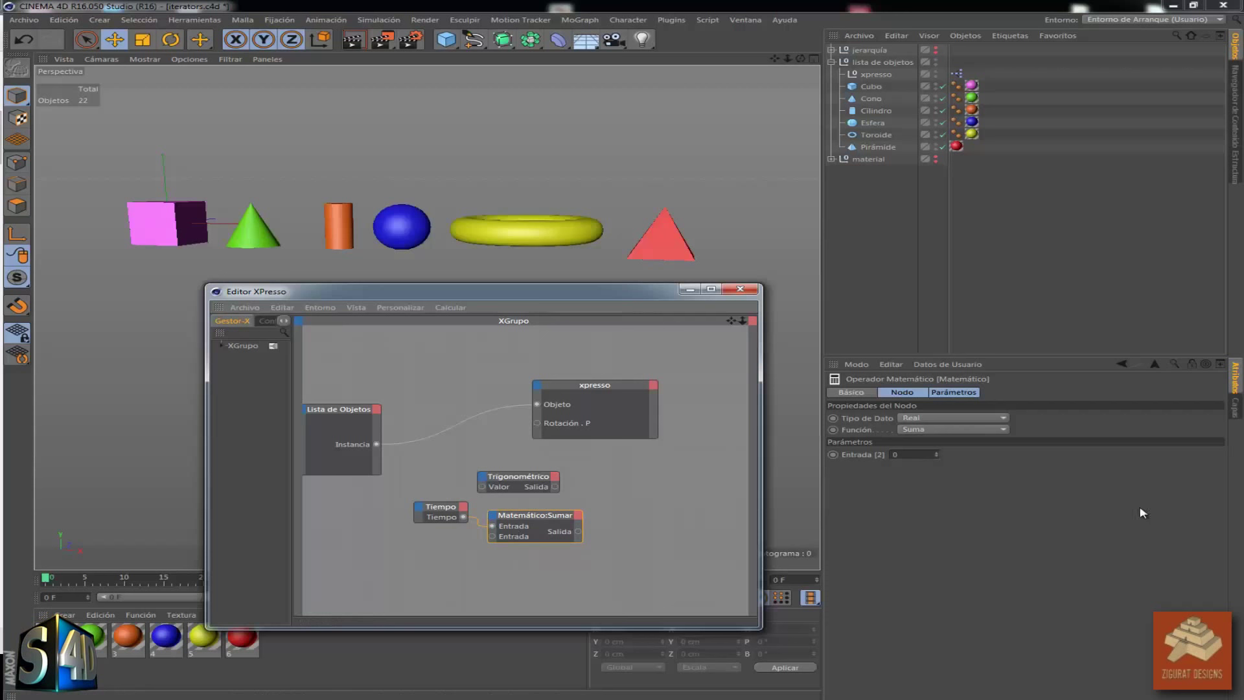
left_click(937, 451)
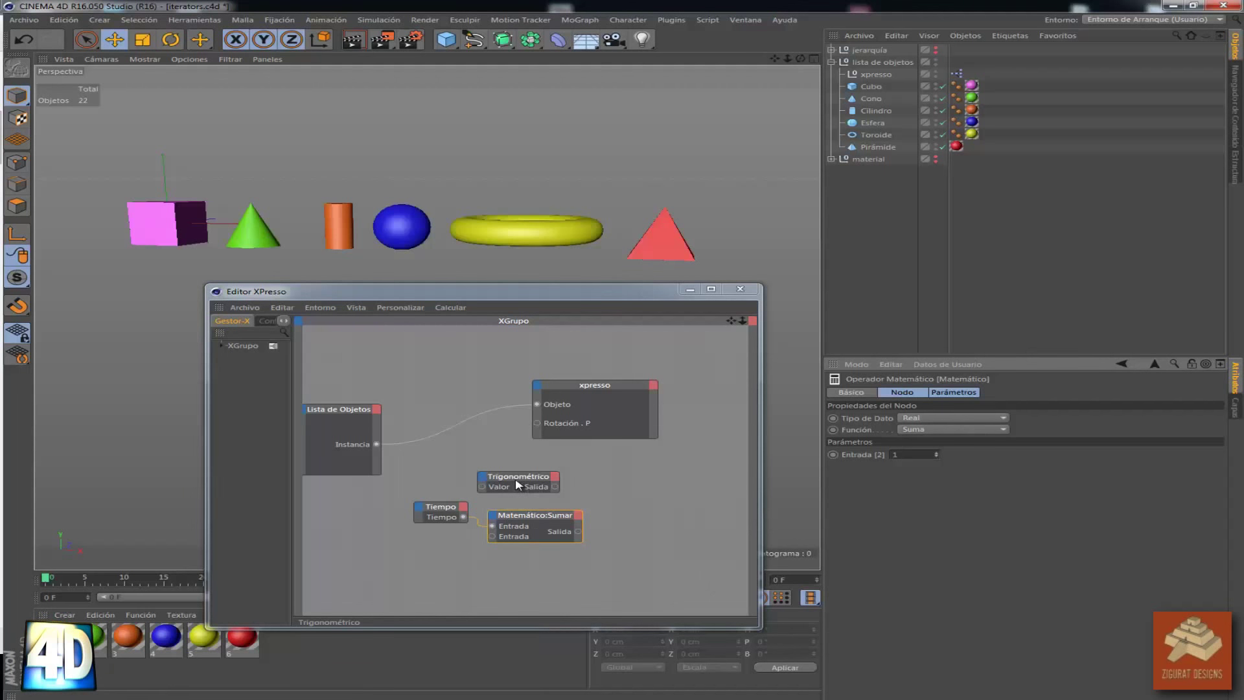
Reposition the Trigonométrico node and delete the Instancia-to-Objeto connection
mouse_move(518, 484)
left_mouse_down()
mouse_move(486, 464)
mouse_move(505, 477)
left_mouse_up()
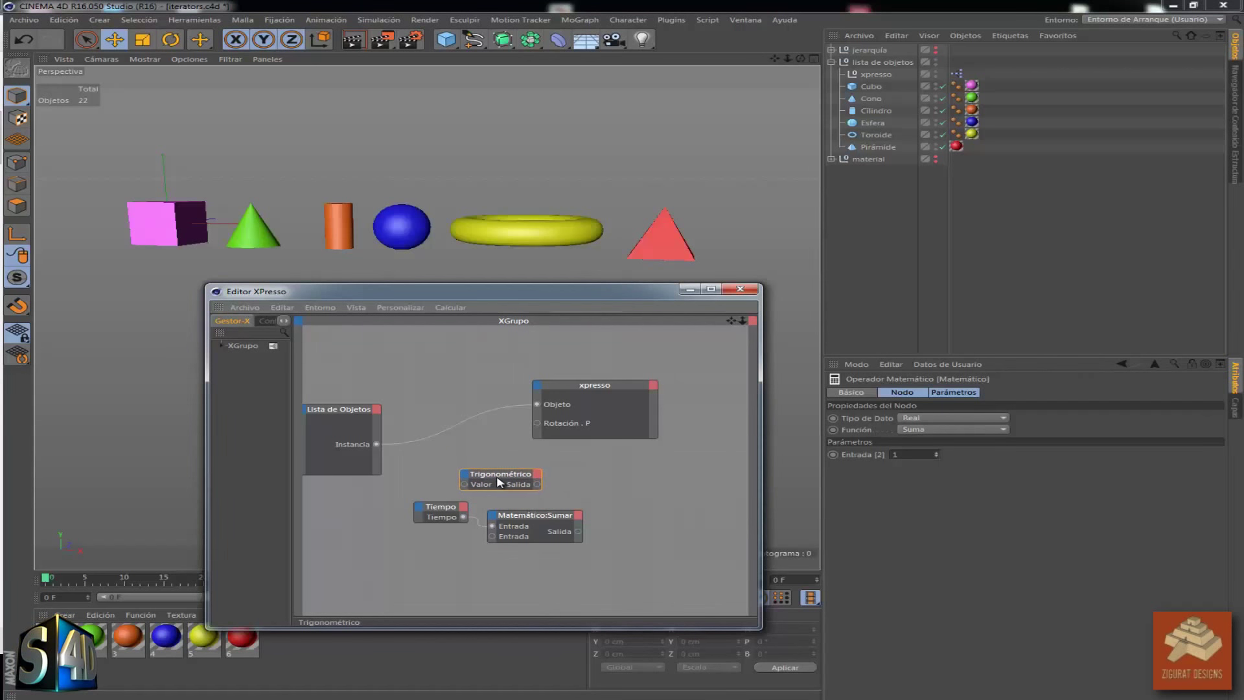
left_click_drag(505, 476, 499, 483)
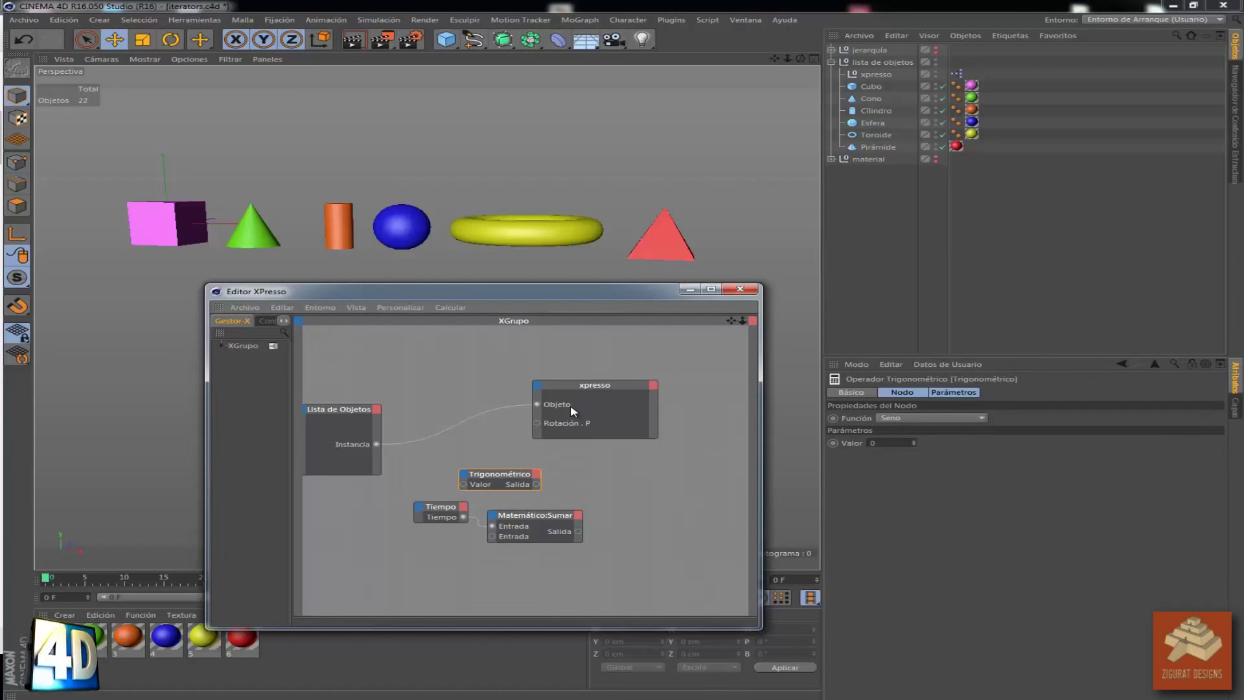
left_click(621, 515)
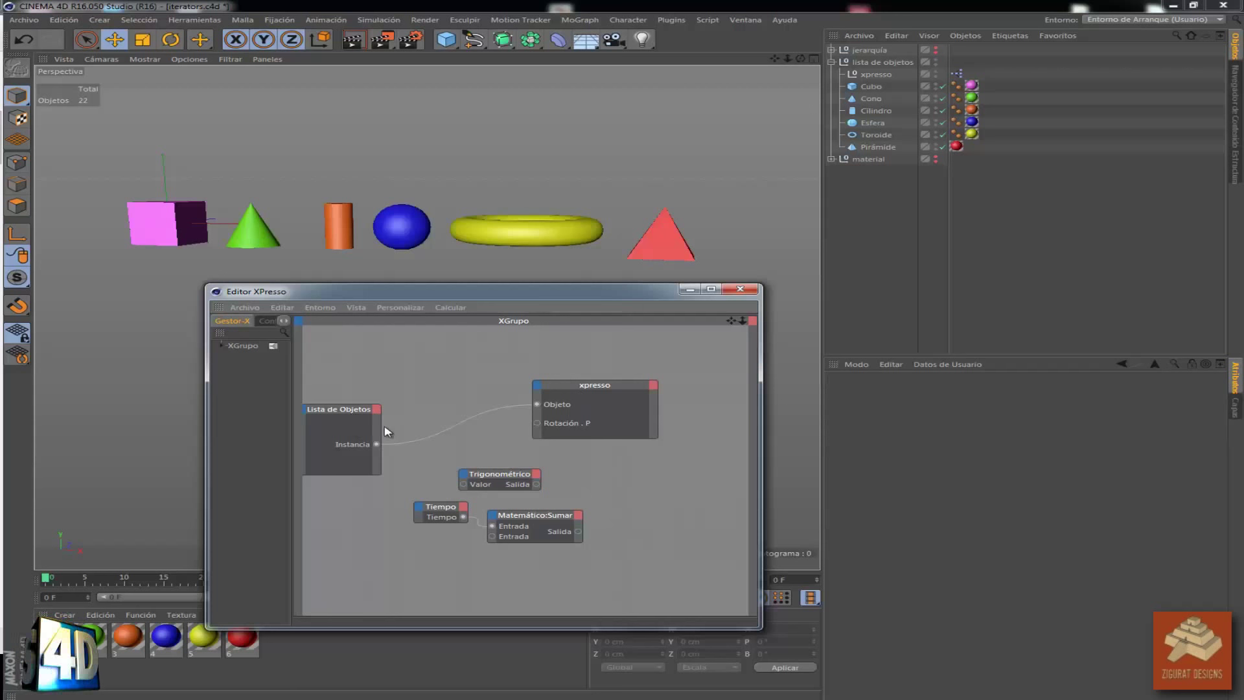
left_click(450, 433)
key("Delete")
Create an Índice de Objetos node, connect Lista de Objetos Instancia to it, and reposition the xpresso node
right_click(431, 393)
mouse_move(573, 398)
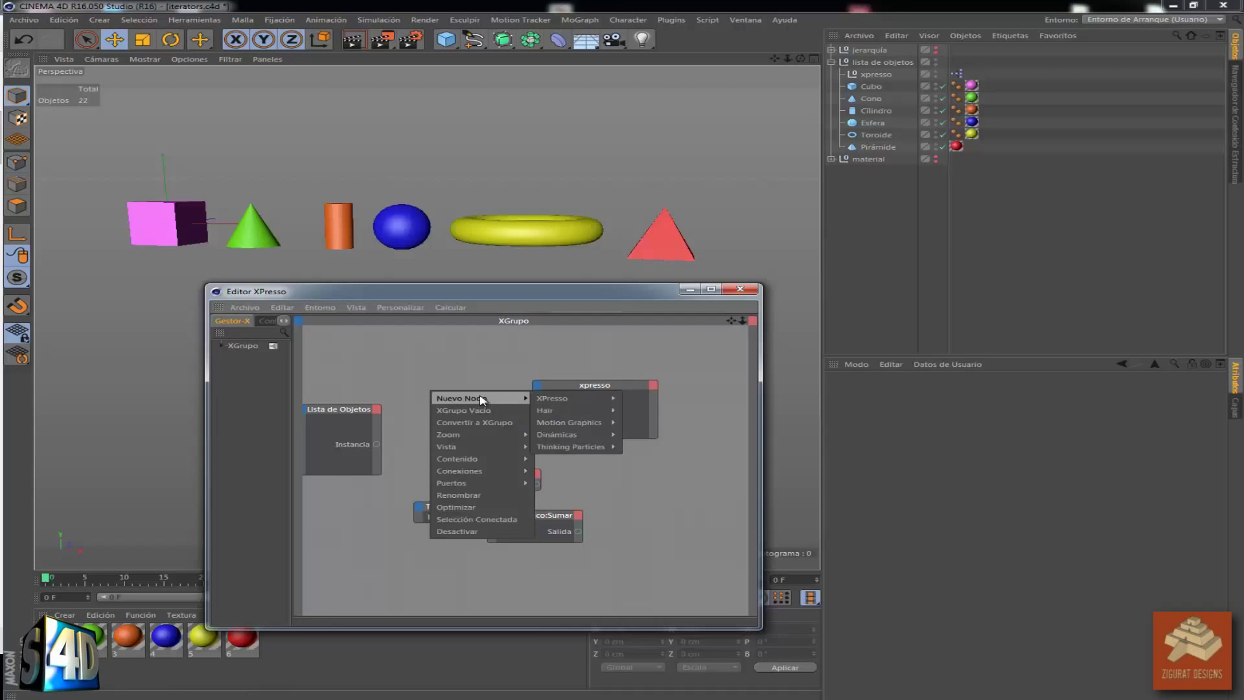
mouse_move(641, 398)
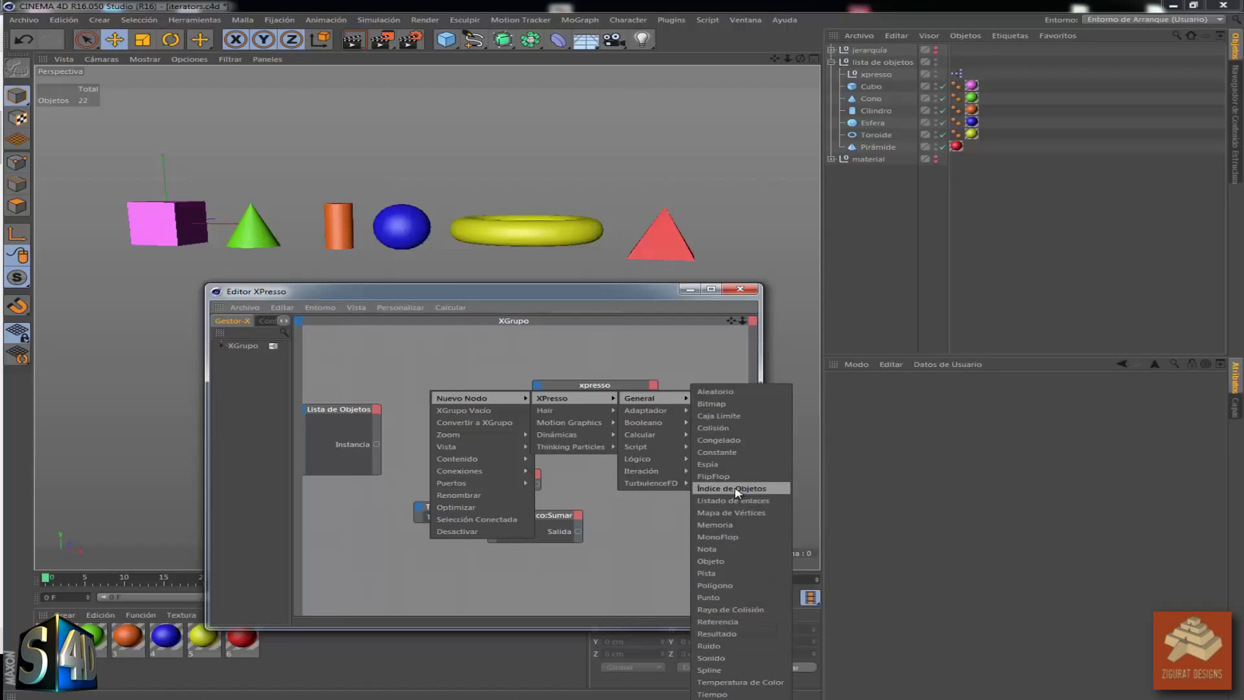
left_click(736, 492)
left_click_drag(406, 381, 463, 380)
mouse_move(378, 444)
left_mouse_down()
mouse_move(405, 427)
mouse_move(416, 393)
left_mouse_up()
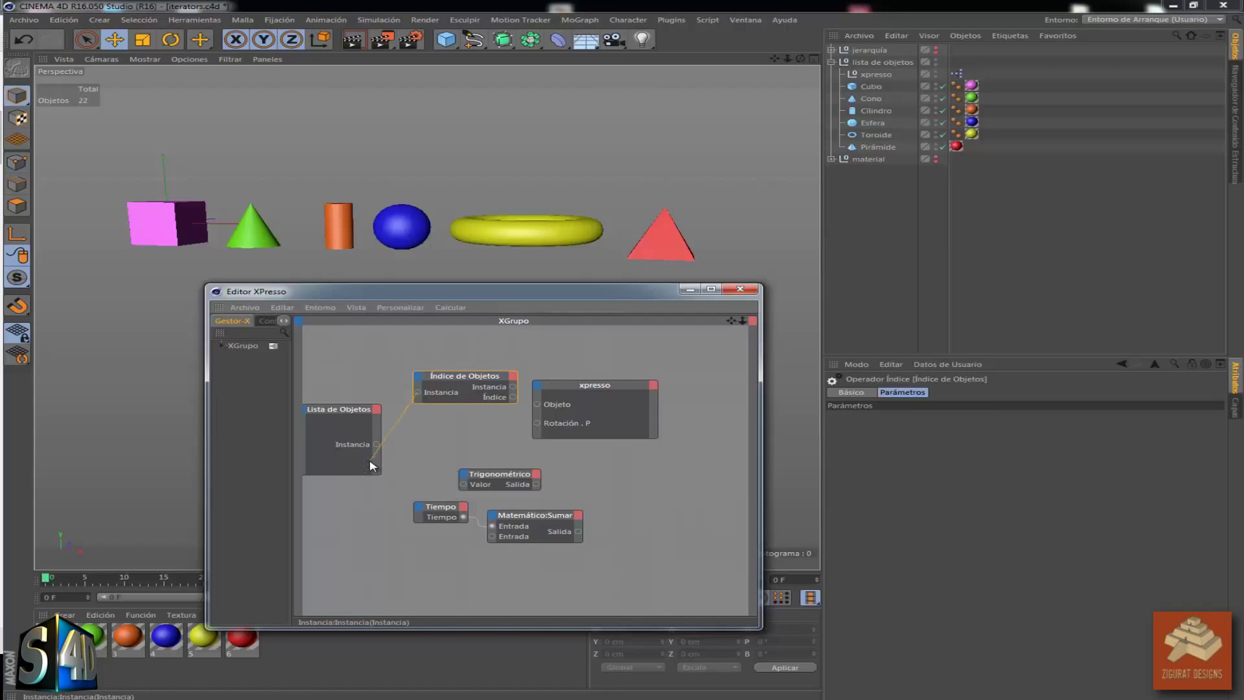
left_click_drag(369, 458, 375, 444)
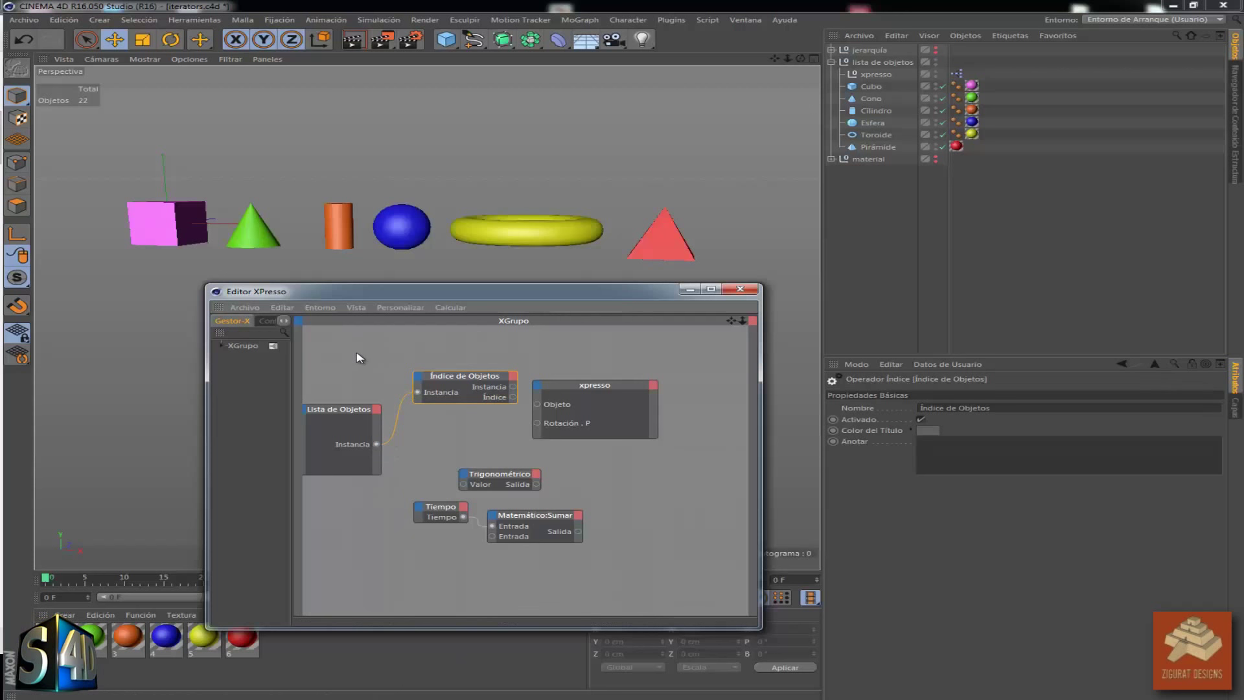
left_click_drag(577, 391, 599, 359)
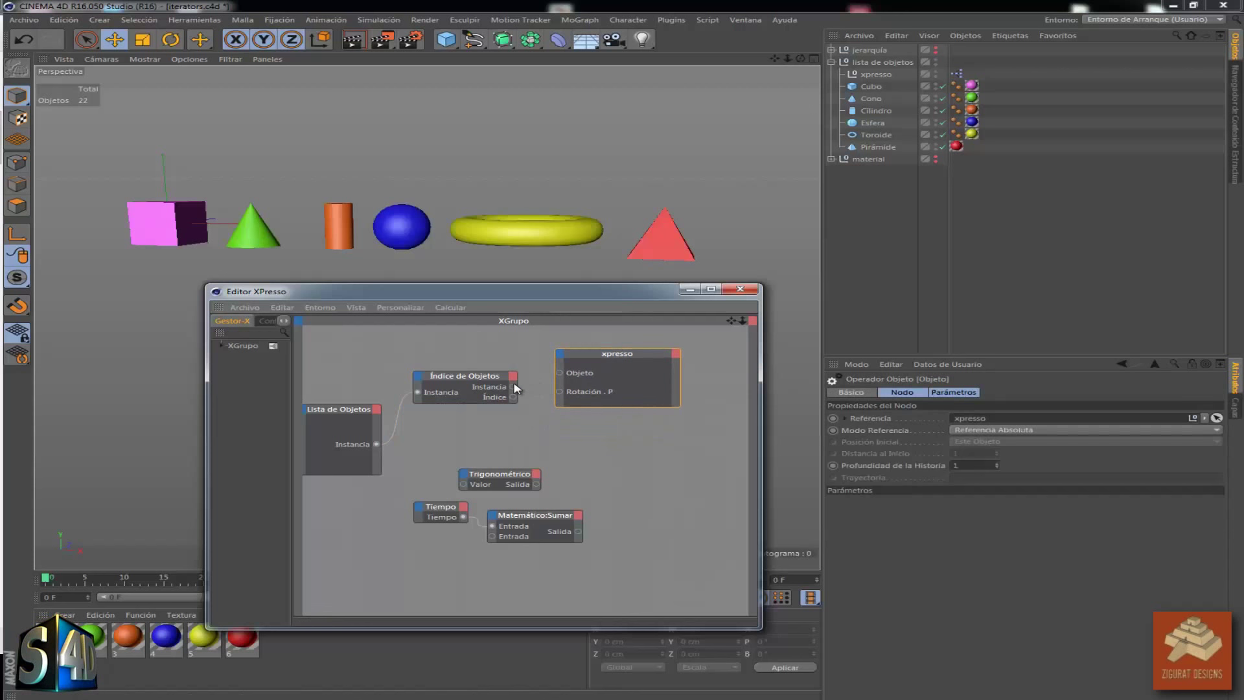
mouse_move(515, 387)
left_mouse_down()
mouse_move(548, 389)
mouse_move(560, 374)
left_mouse_up()
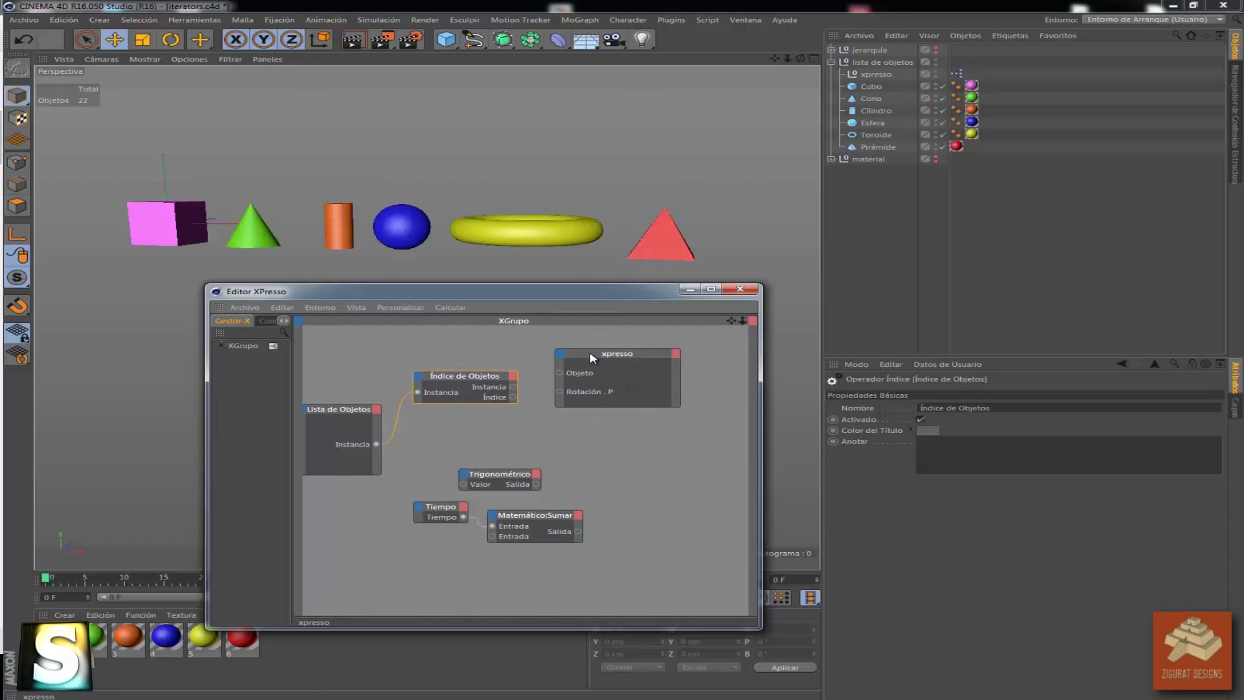
Rearrange the xpresso and Trigonométrico nodes and wire Índice de Objetos Instancia into xpresso Objeto
left_click_drag(590, 351, 640, 339)
left_click(526, 473)
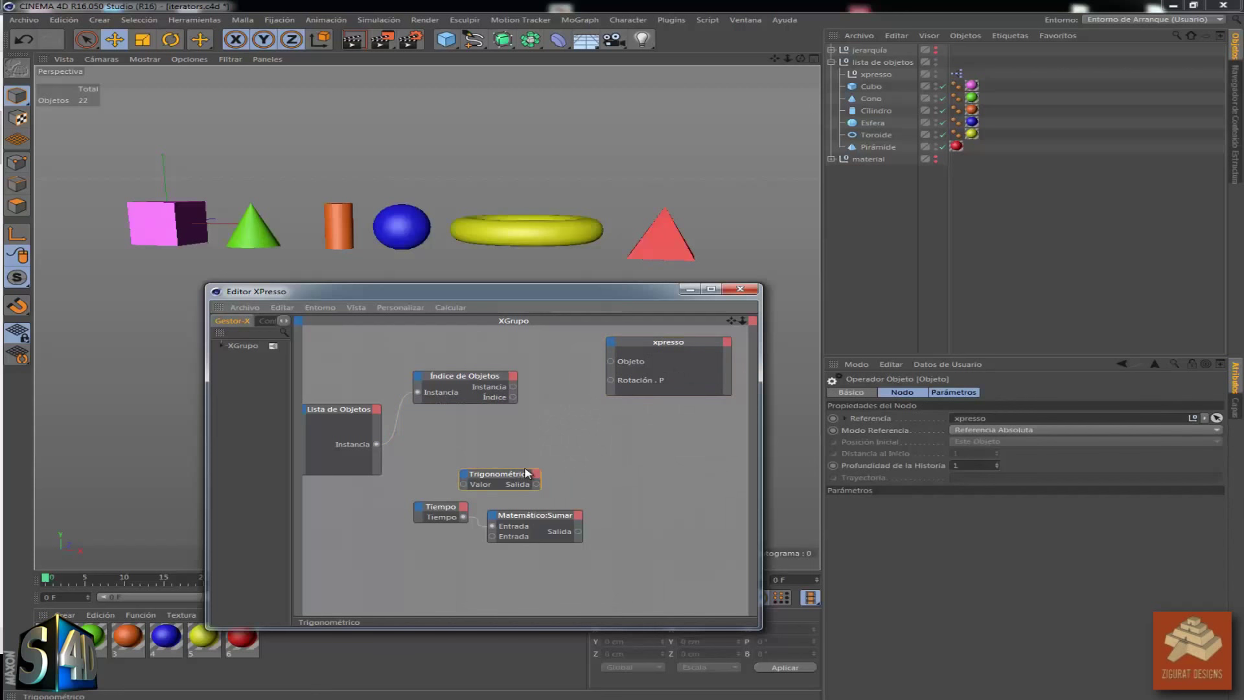
left_click_drag(526, 474, 588, 439)
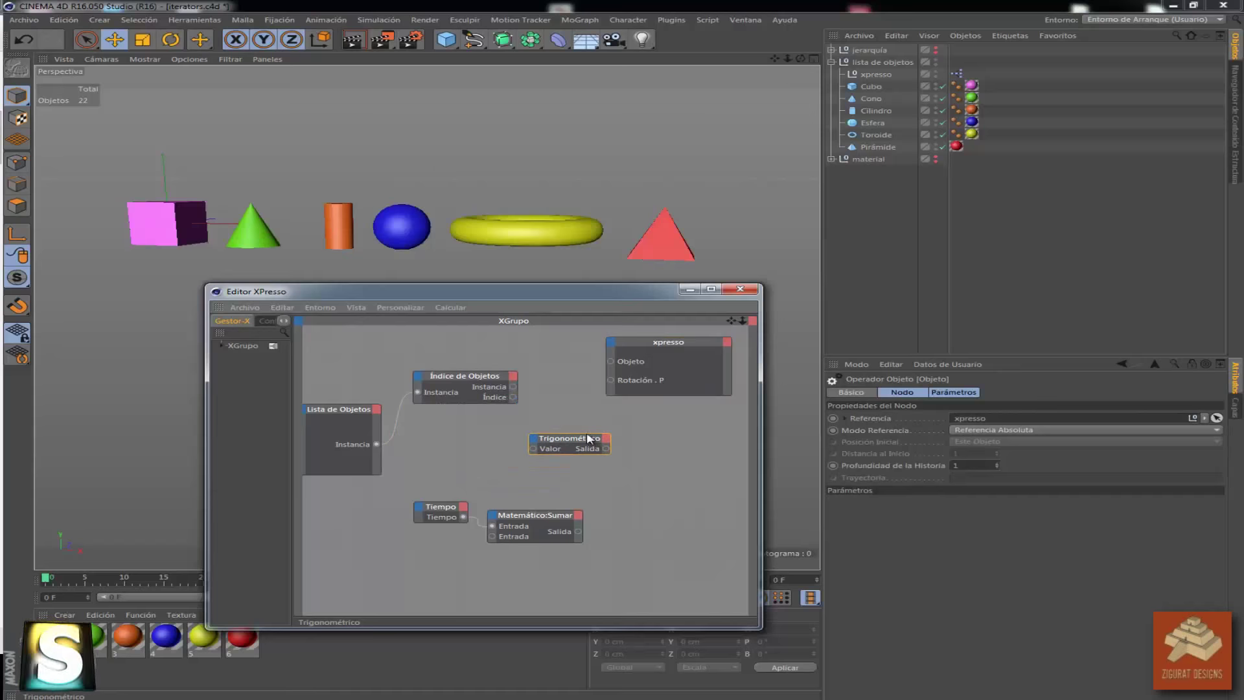
left_click_drag(513, 387, 535, 448)
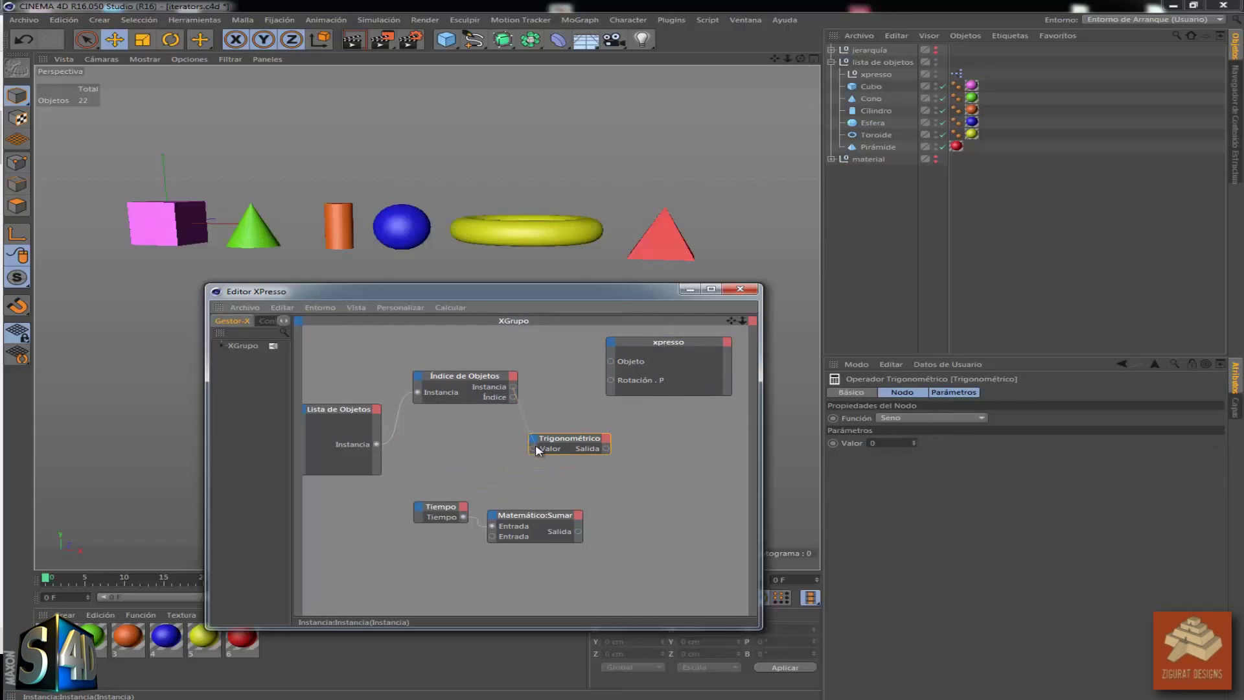
left_click_drag(535, 452, 535, 452)
left_click_drag(513, 386, 611, 361)
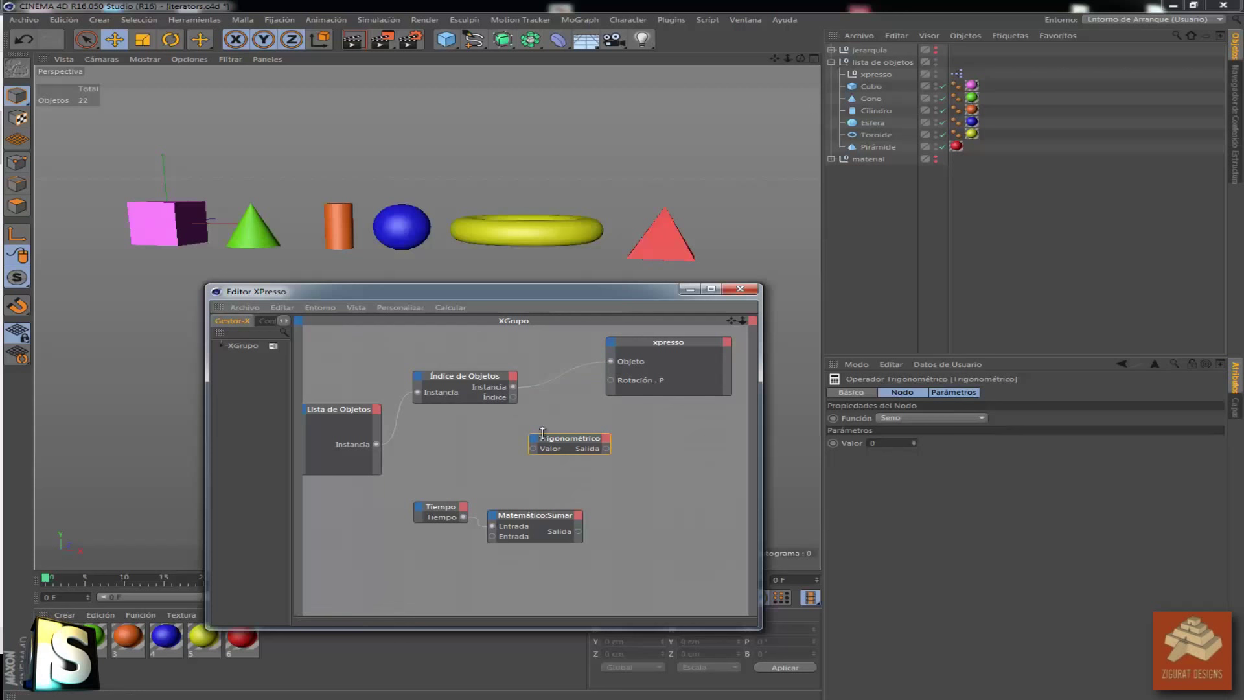
mouse_move(551, 438)
left_mouse_down()
mouse_move(550, 411)
mouse_move(533, 421)
mouse_move(610, 380)
left_mouse_up()
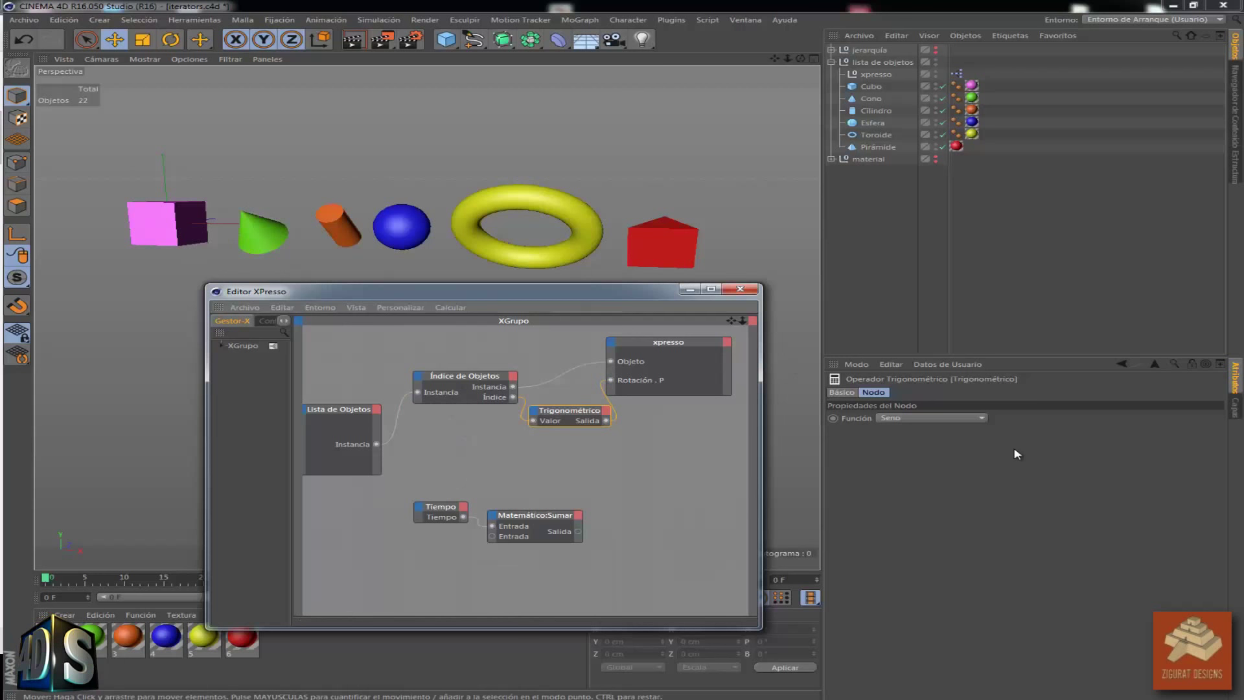
Switch the Trigonométrico Función to Tangente, then to Arco Seno
left_click(905, 419)
left_click(912, 454)
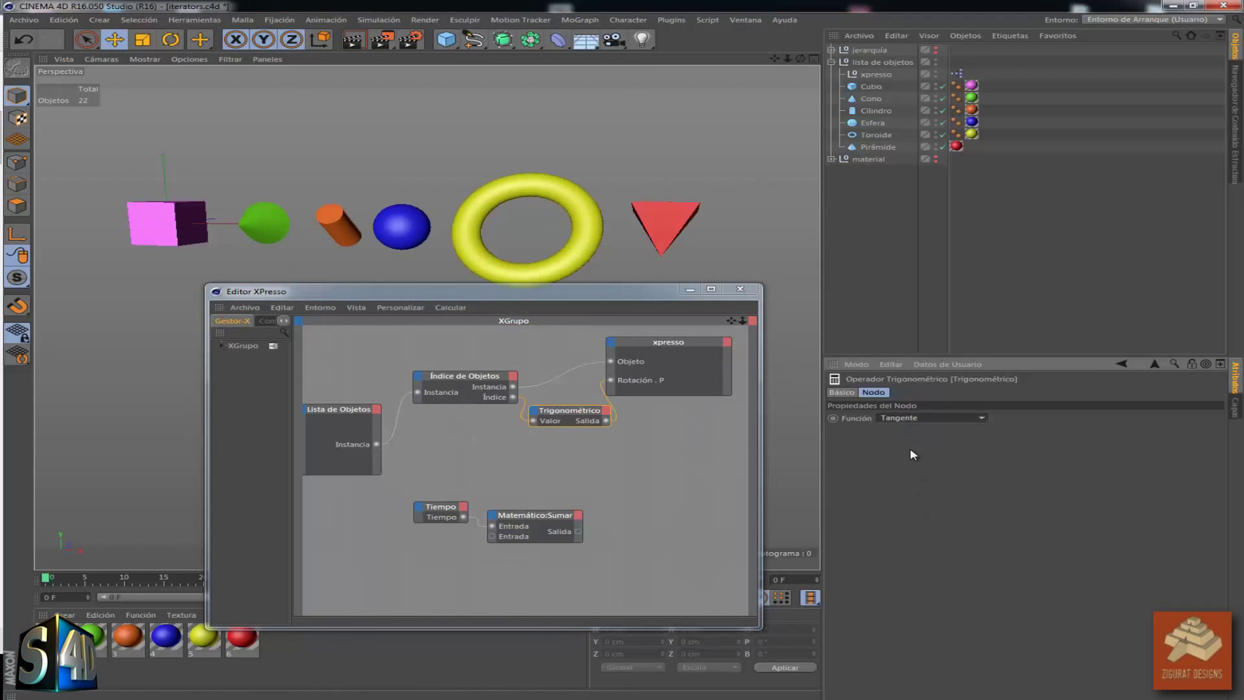
left_click(918, 418)
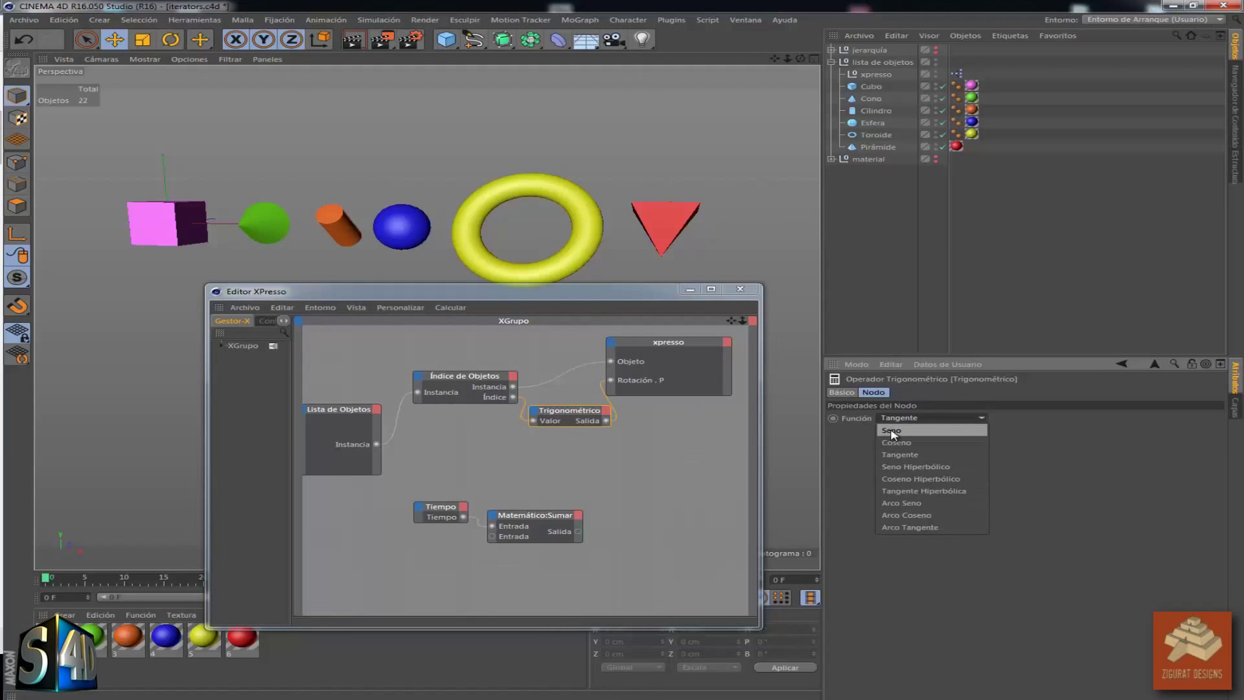
left_click(914, 502)
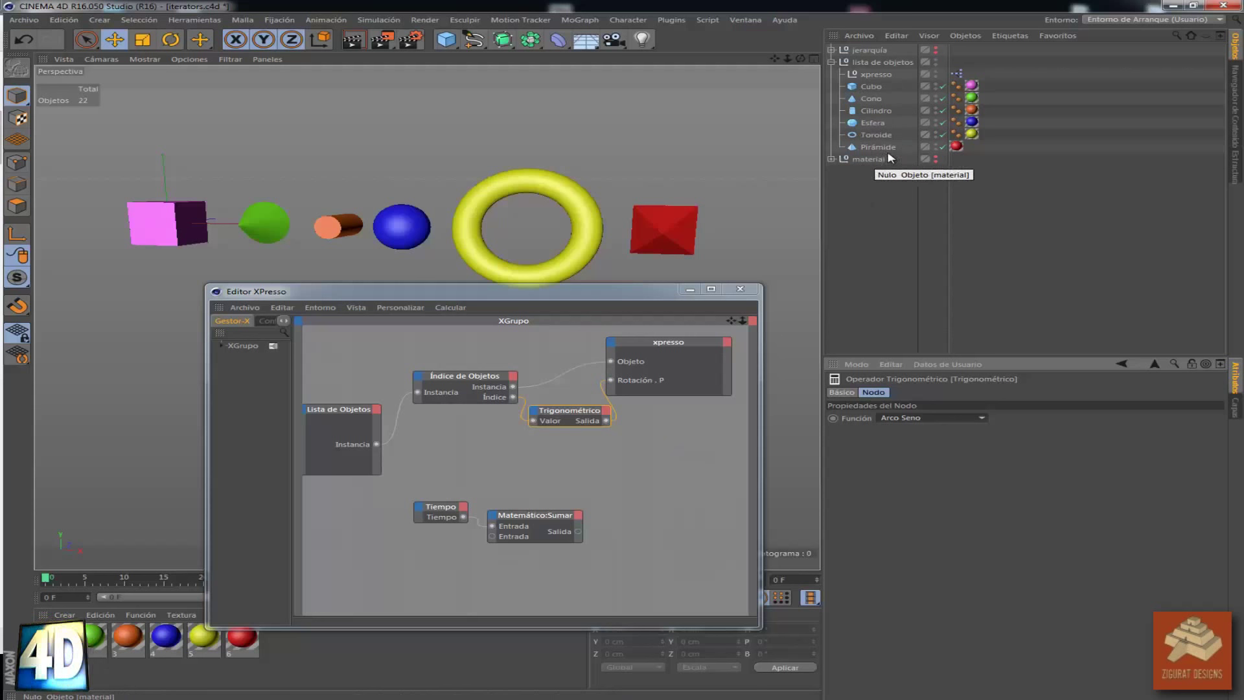
Inspect Cubo, Cilindro, Toroide and Pirámide in the Object Manager, ending on Cubo
left_click(869, 85)
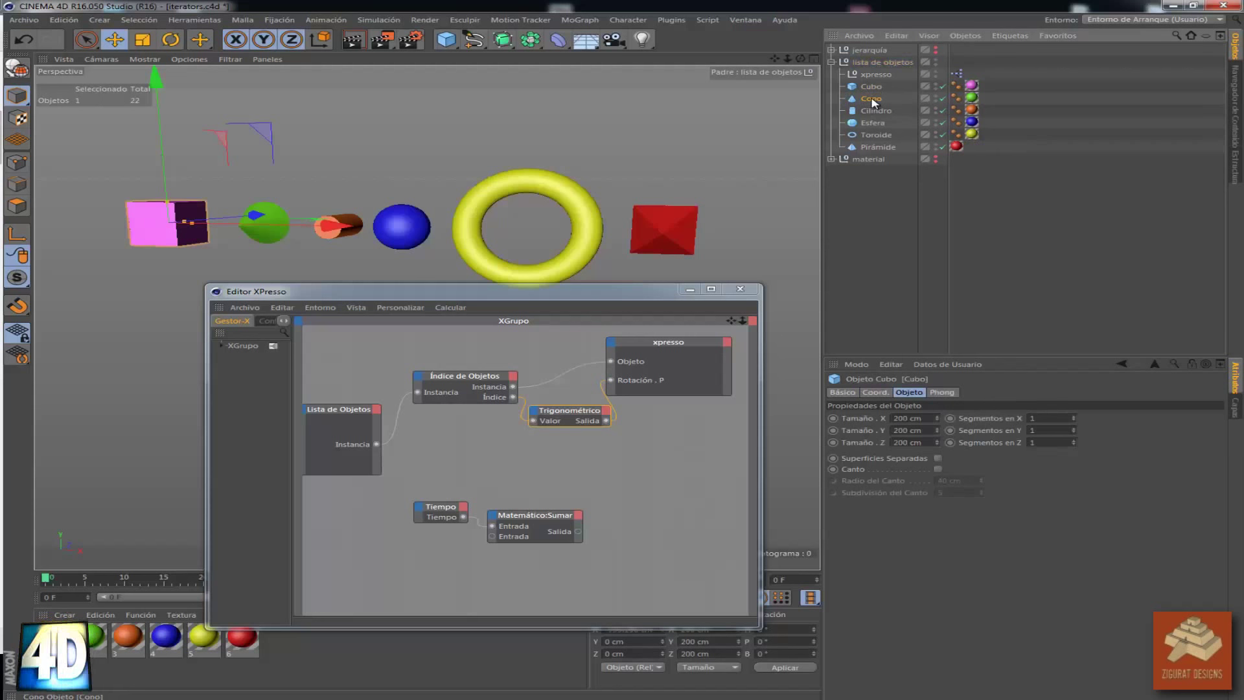
left_click(882, 110)
left_click(882, 135)
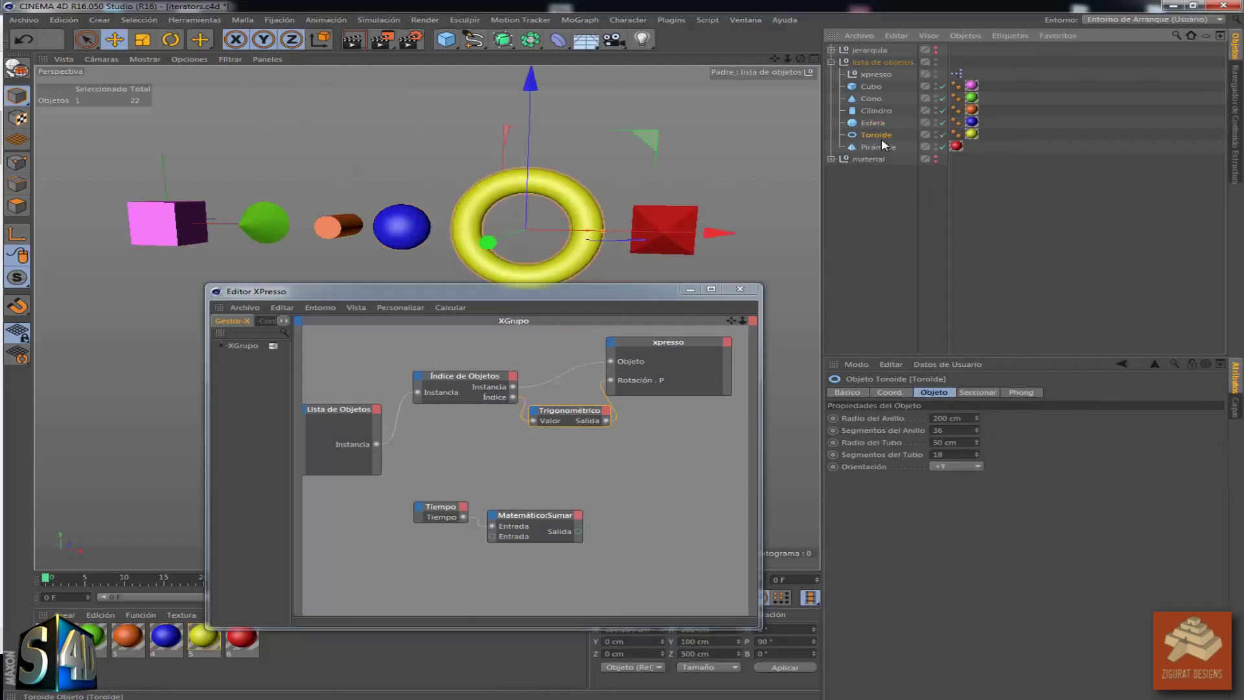
left_click(880, 148)
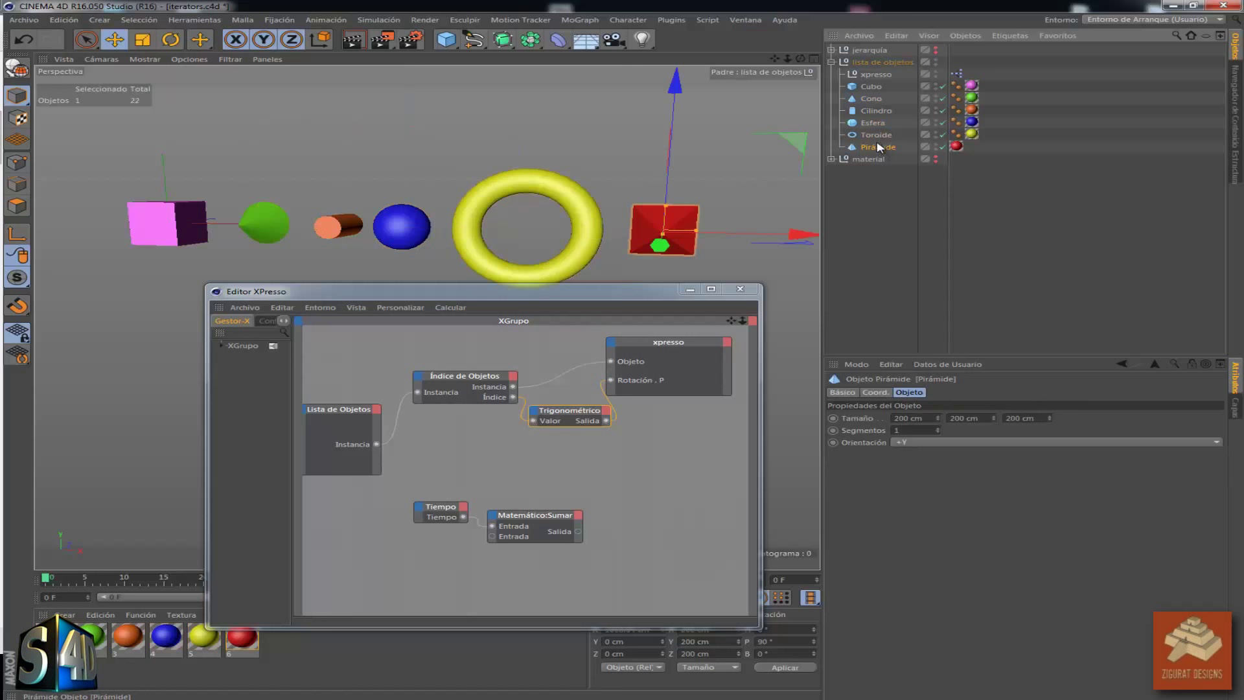
left_click(870, 91)
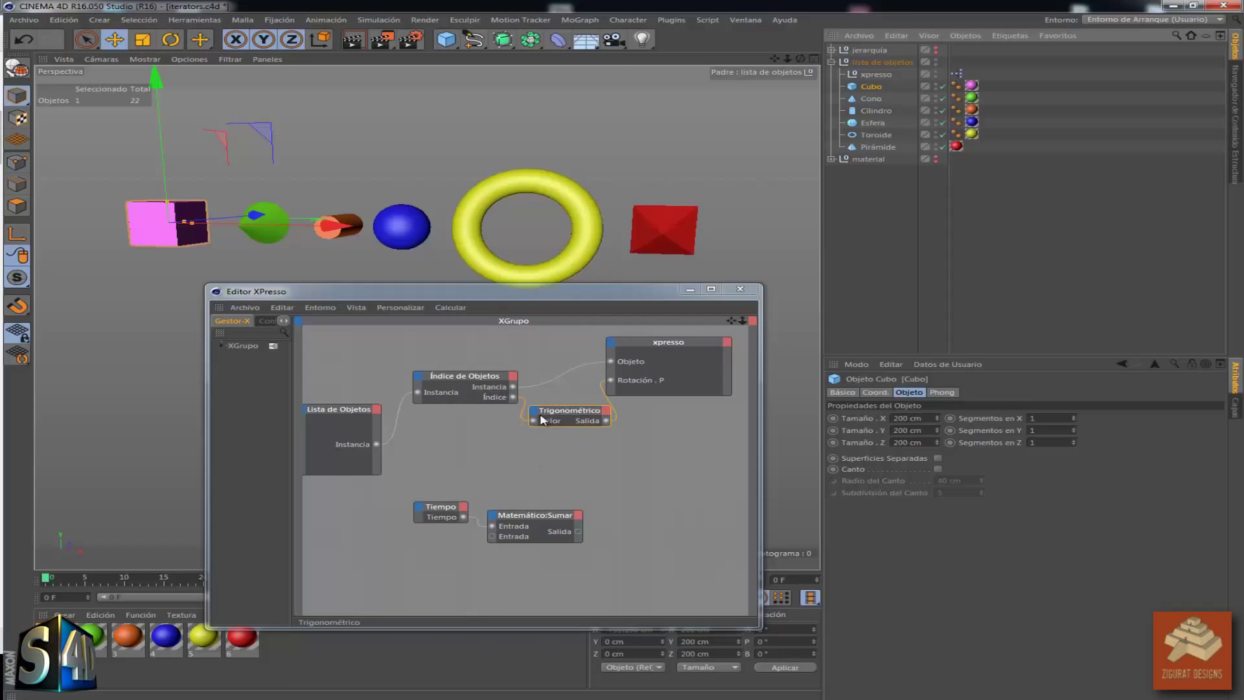
Delete the Índice→Valor wire, reposition Tiempo and Matemático:Sumar, and wire Sumar Salida into Trigonométrico Valor
left_click_drag(541, 415, 526, 410)
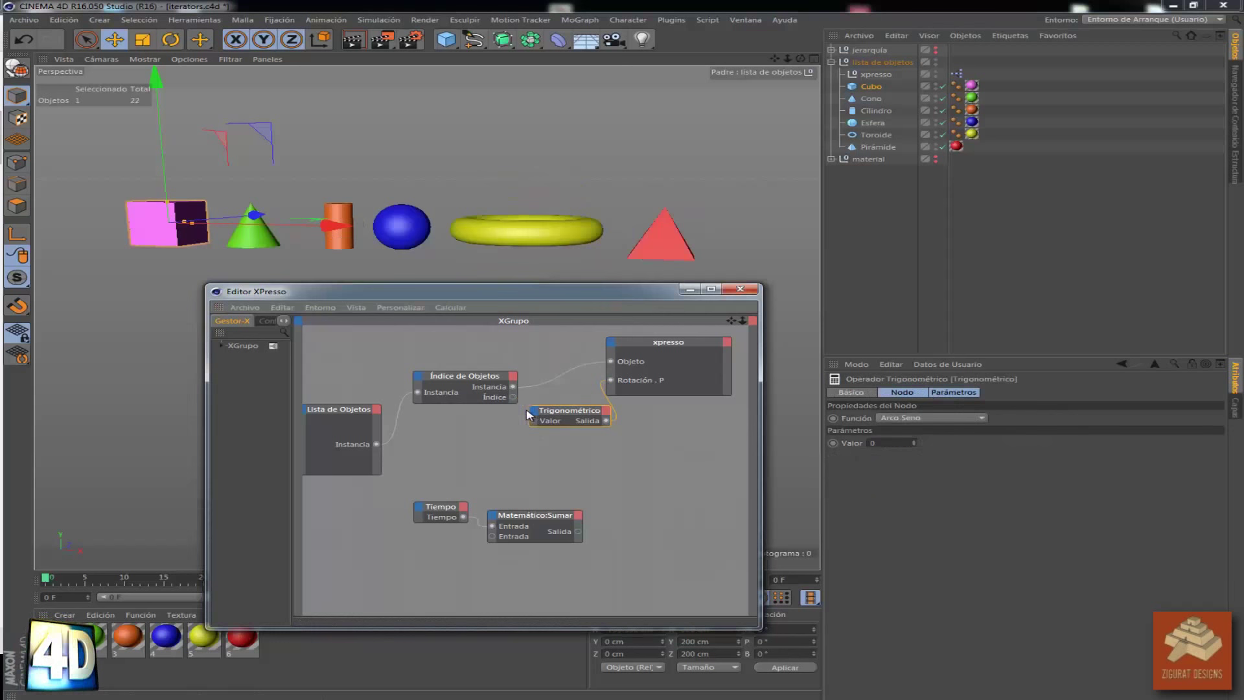
left_click_drag(447, 506, 484, 437)
left_click_drag(563, 418, 578, 431)
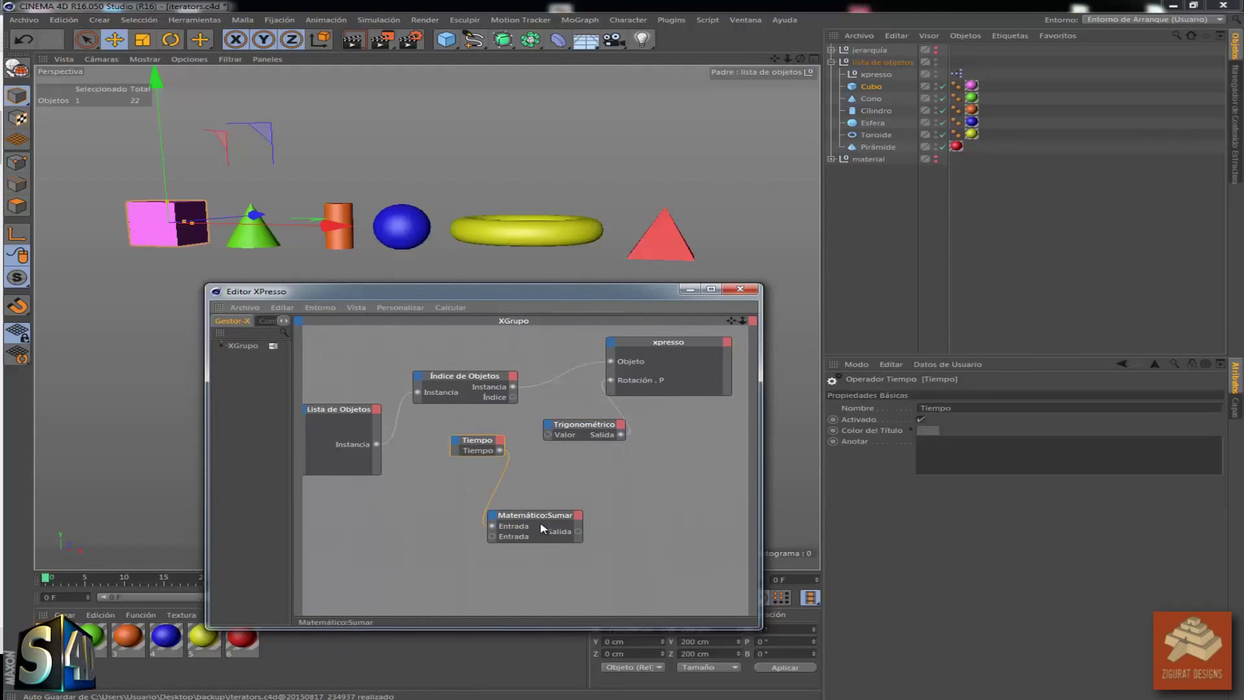
left_click_drag(562, 525, 519, 500)
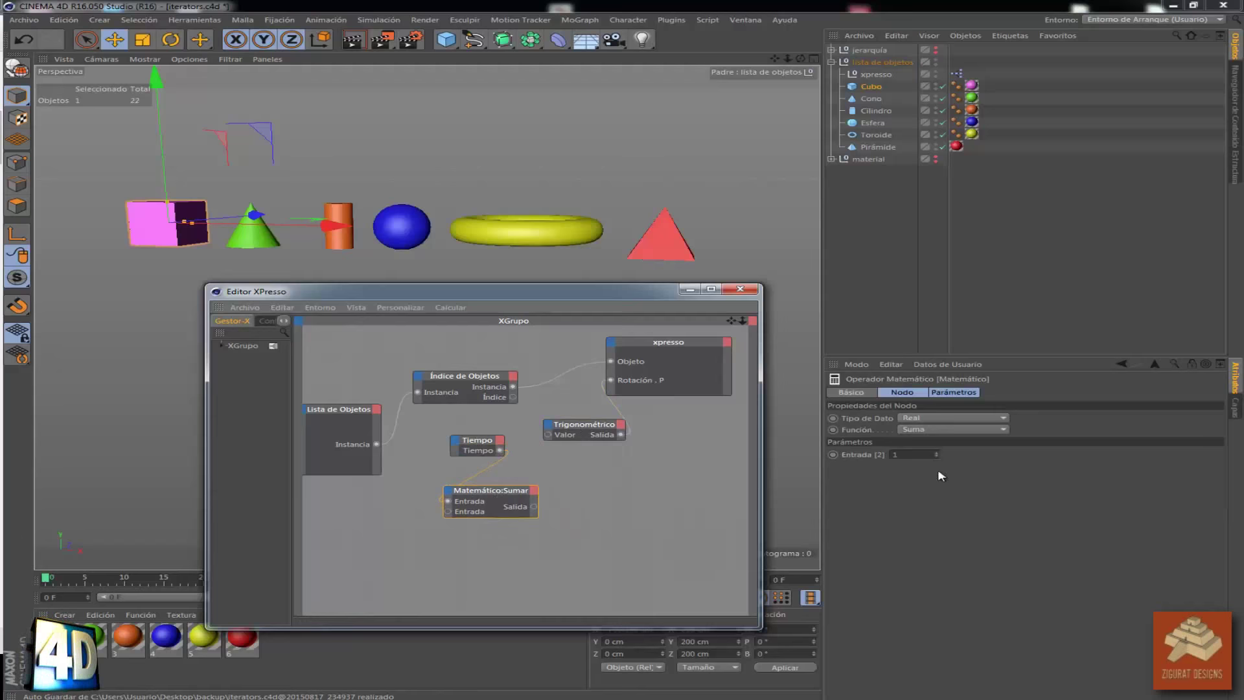
left_click_drag(533, 506, 547, 435)
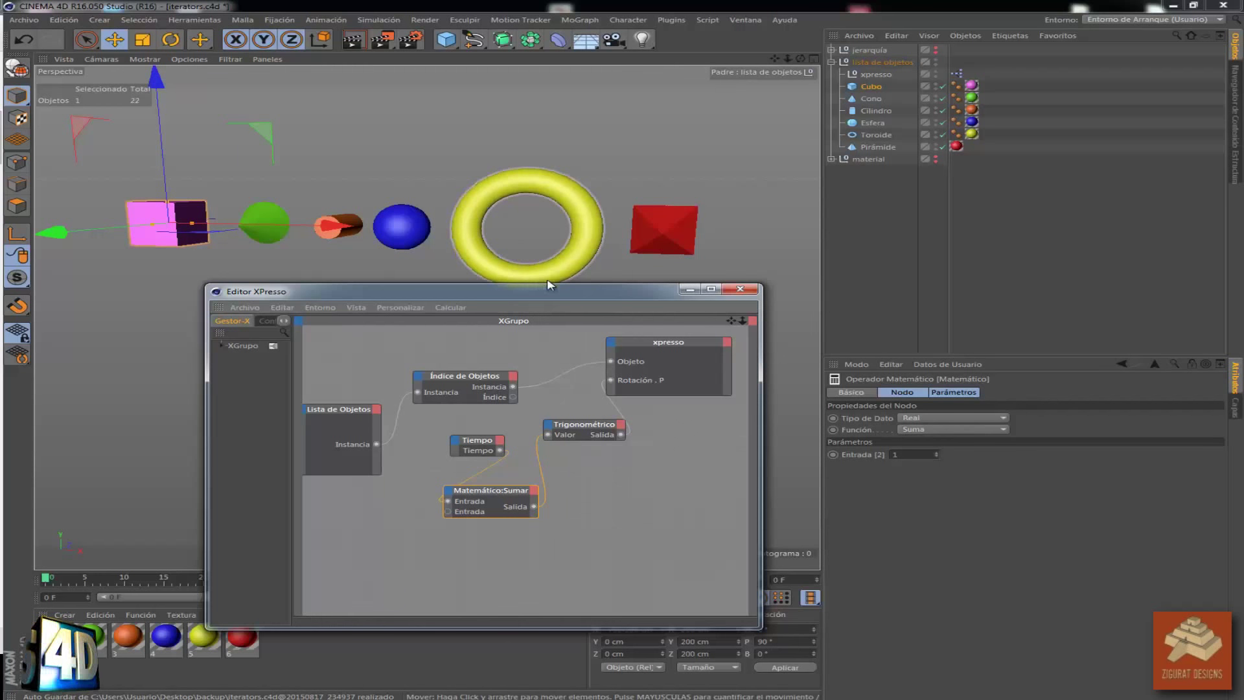
Close the XPresso editor, play the animation, then reopen the editor from the xpresso tag
left_click(745, 291)
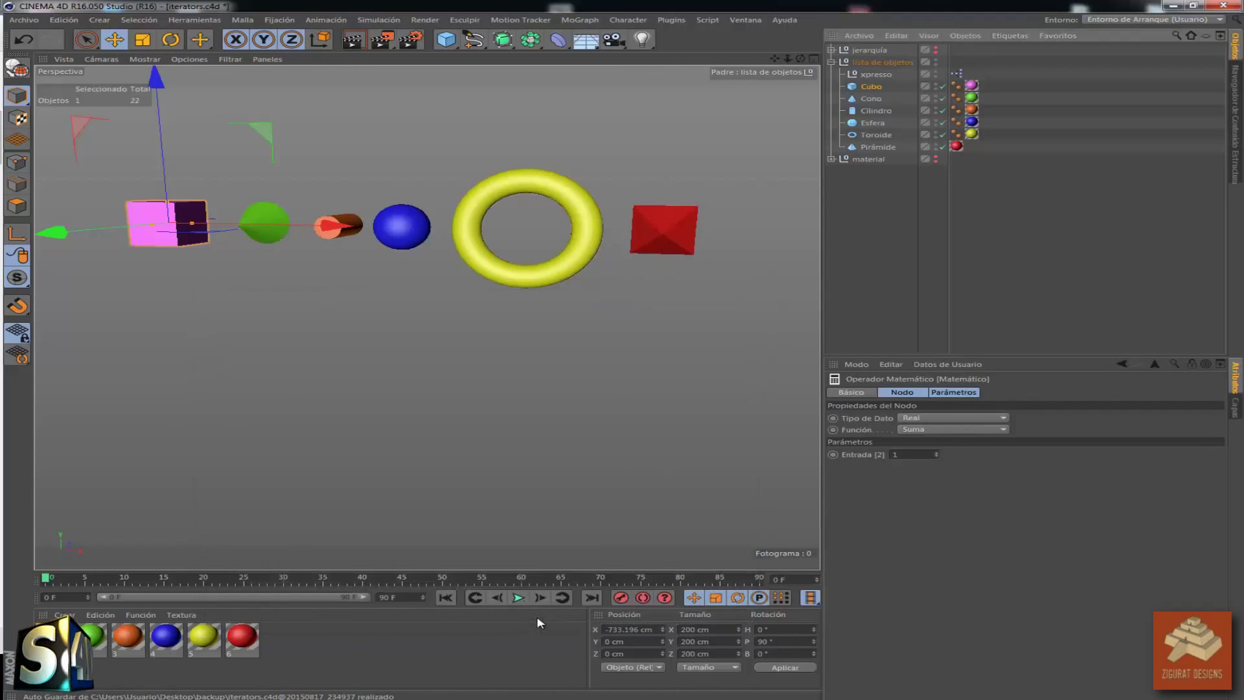
left_click(519, 598)
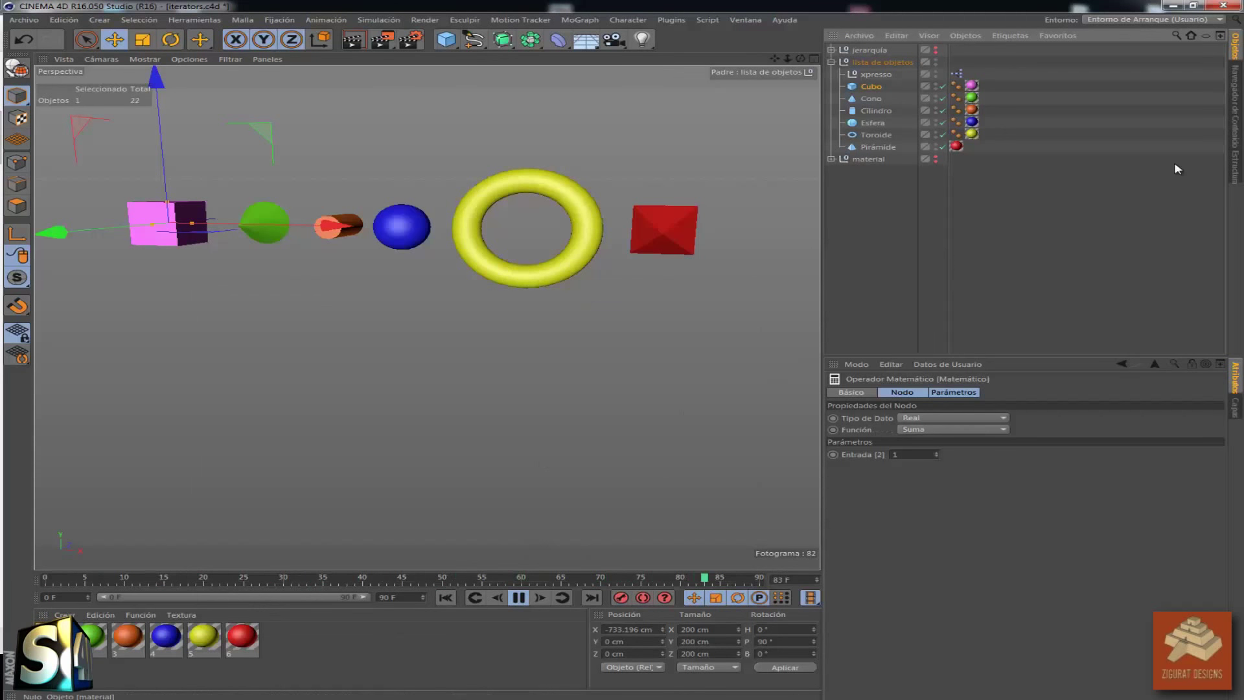
left_click(957, 74)
double_click(958, 74)
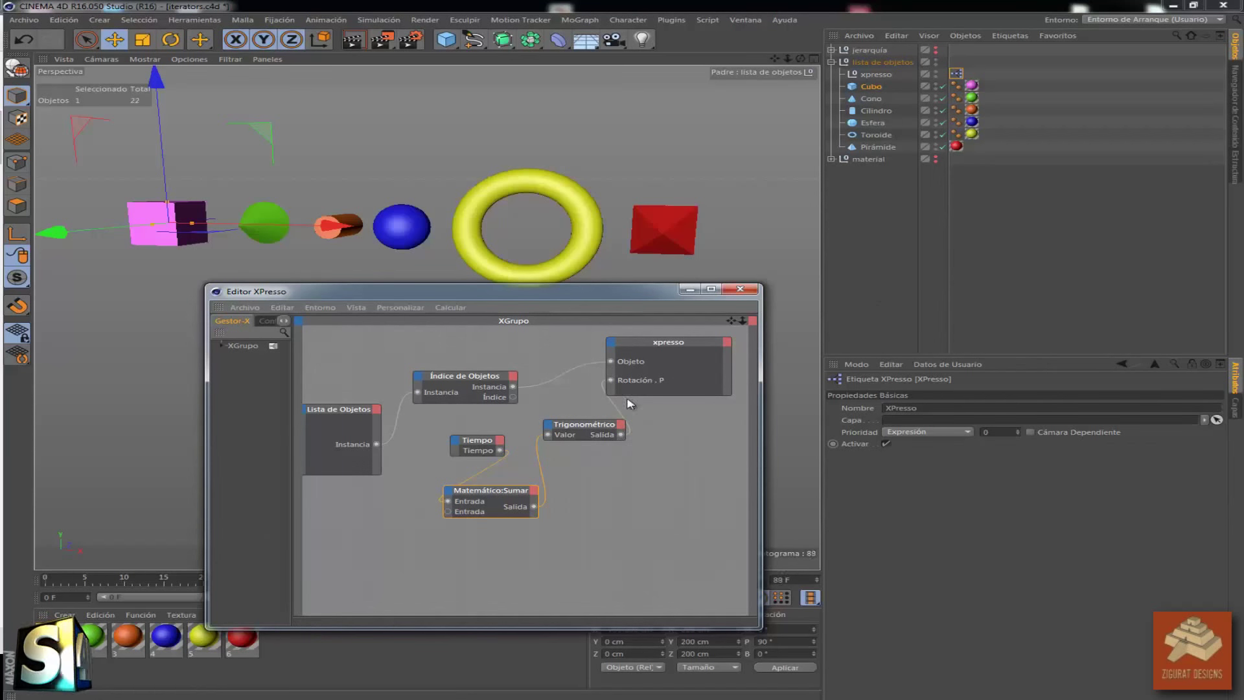
Rearrange the Sumar, Trigonométrico and Tiempo nodes and wire Tiempo into Sumar's first Entrada
left_click(638, 435)
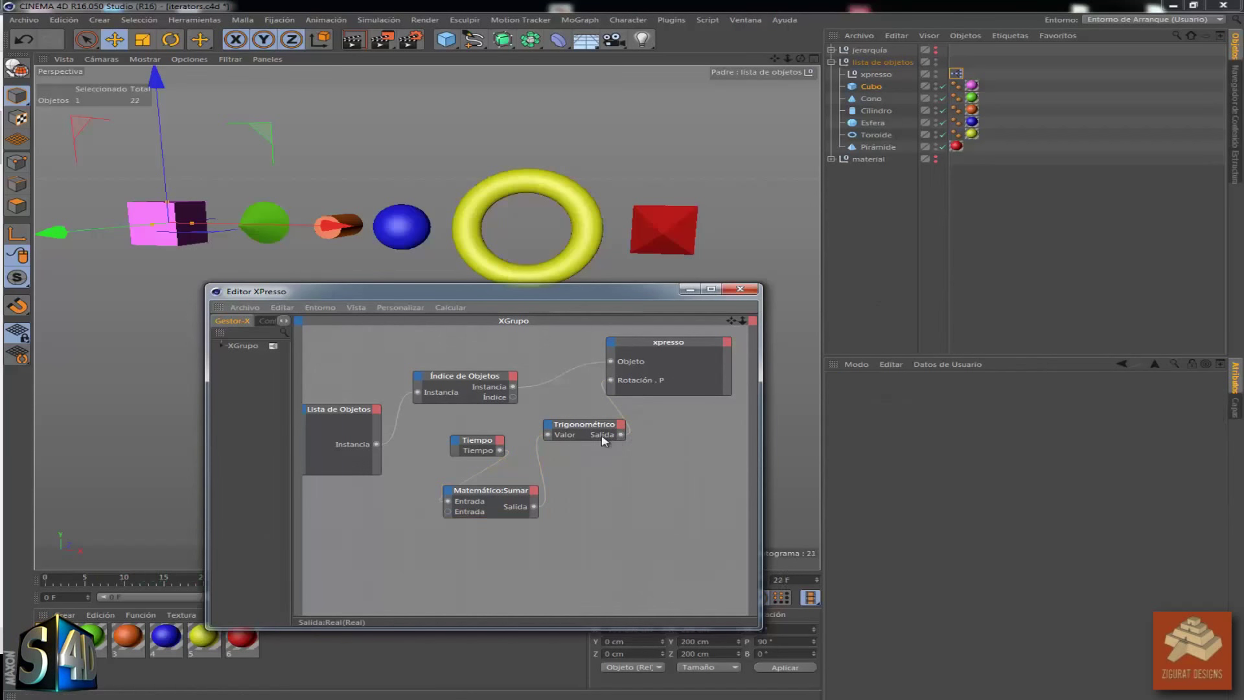
left_click(503, 494)
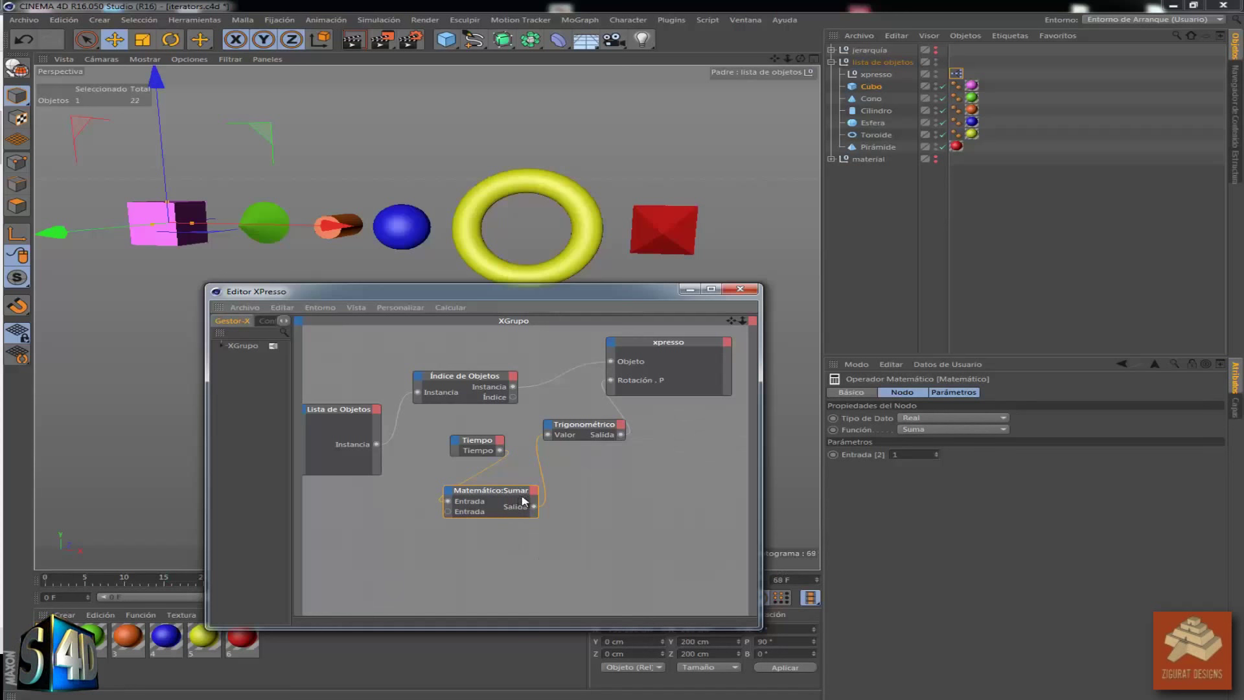
left_click_drag(483, 496, 538, 459)
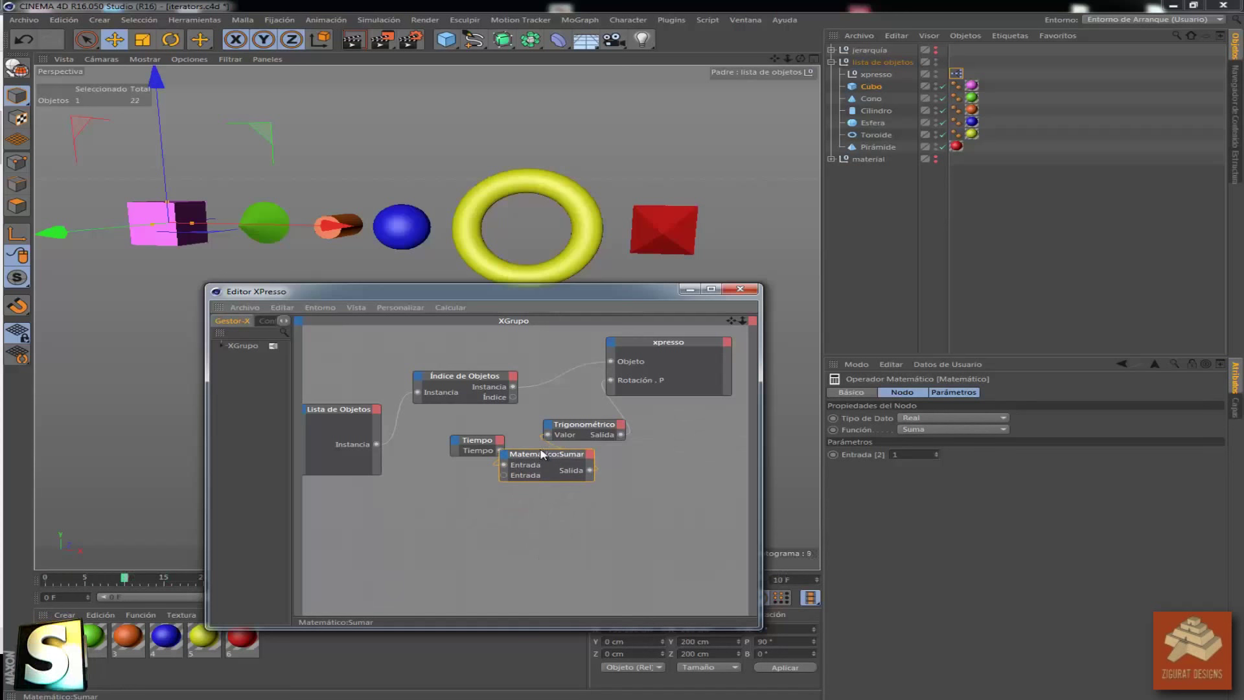
left_click(586, 429)
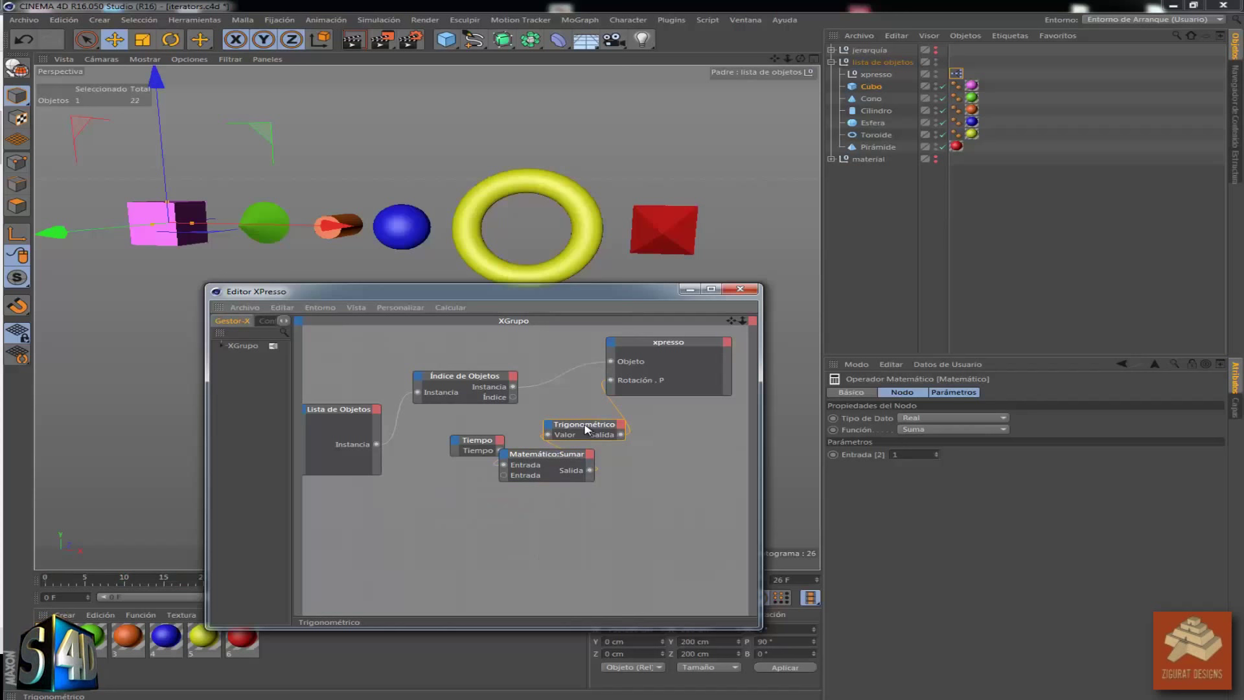
left_click_drag(588, 431, 617, 429)
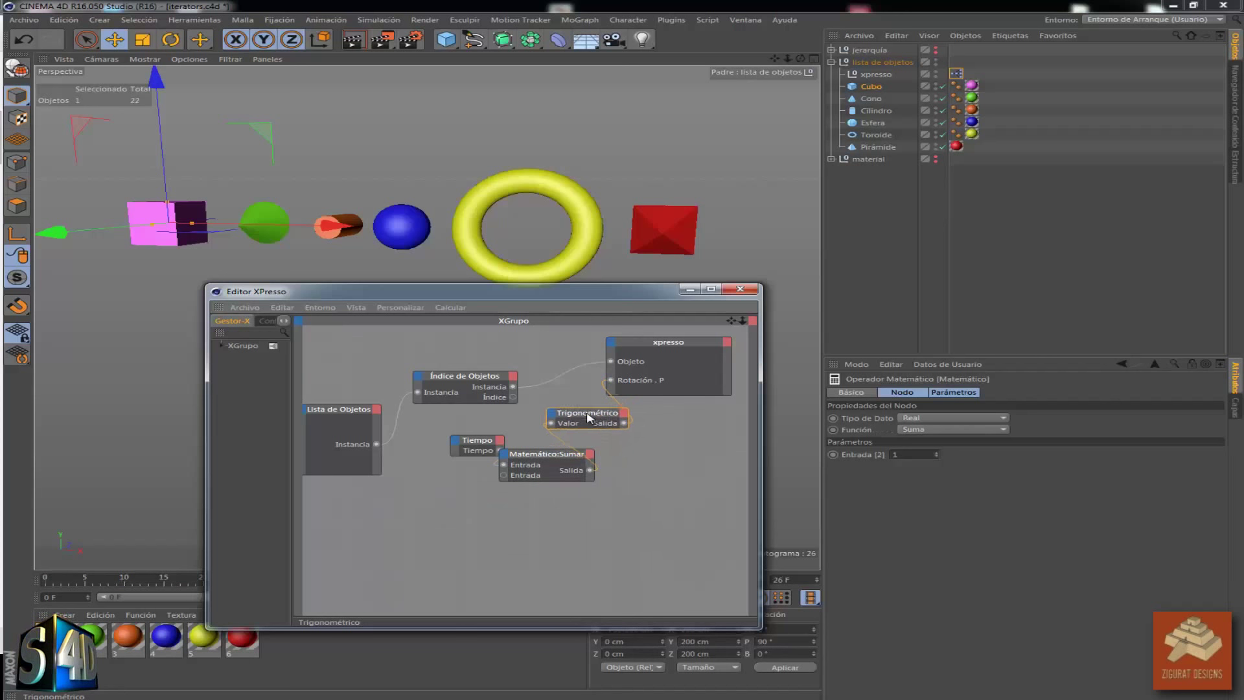
left_click(553, 459)
mouse_move(479, 443)
left_mouse_down()
mouse_move(443, 450)
mouse_move(486, 466)
left_mouse_up()
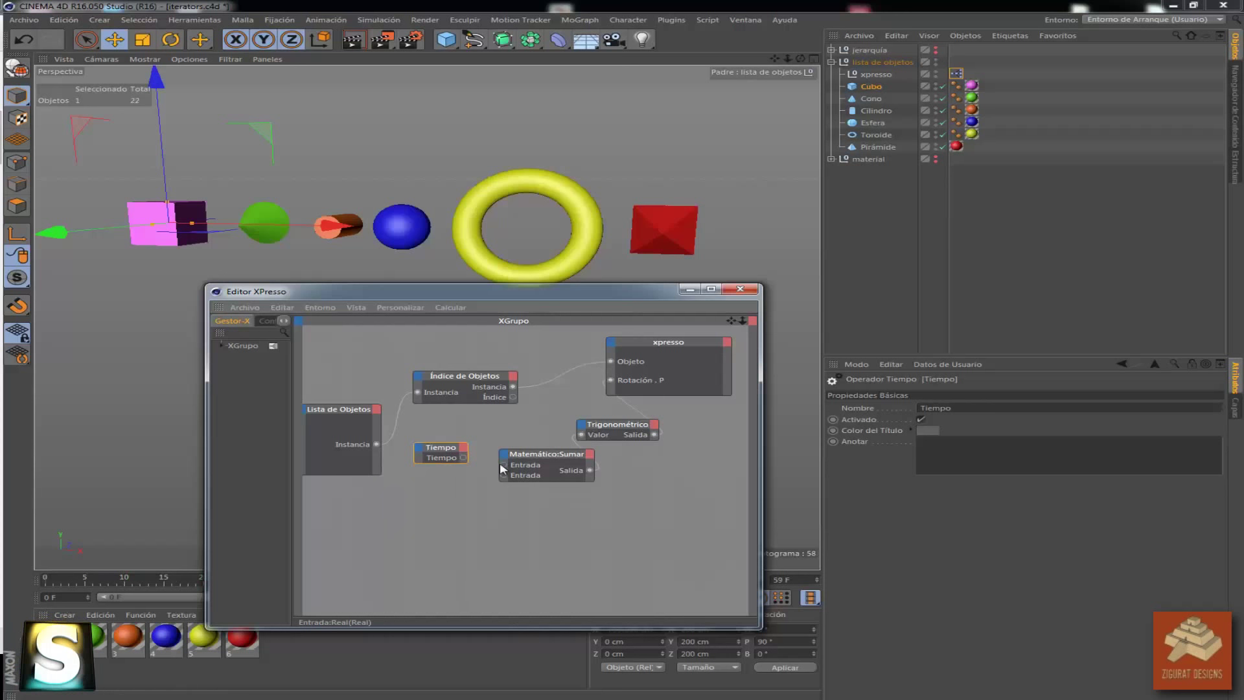
left_click_drag(461, 455, 463, 457)
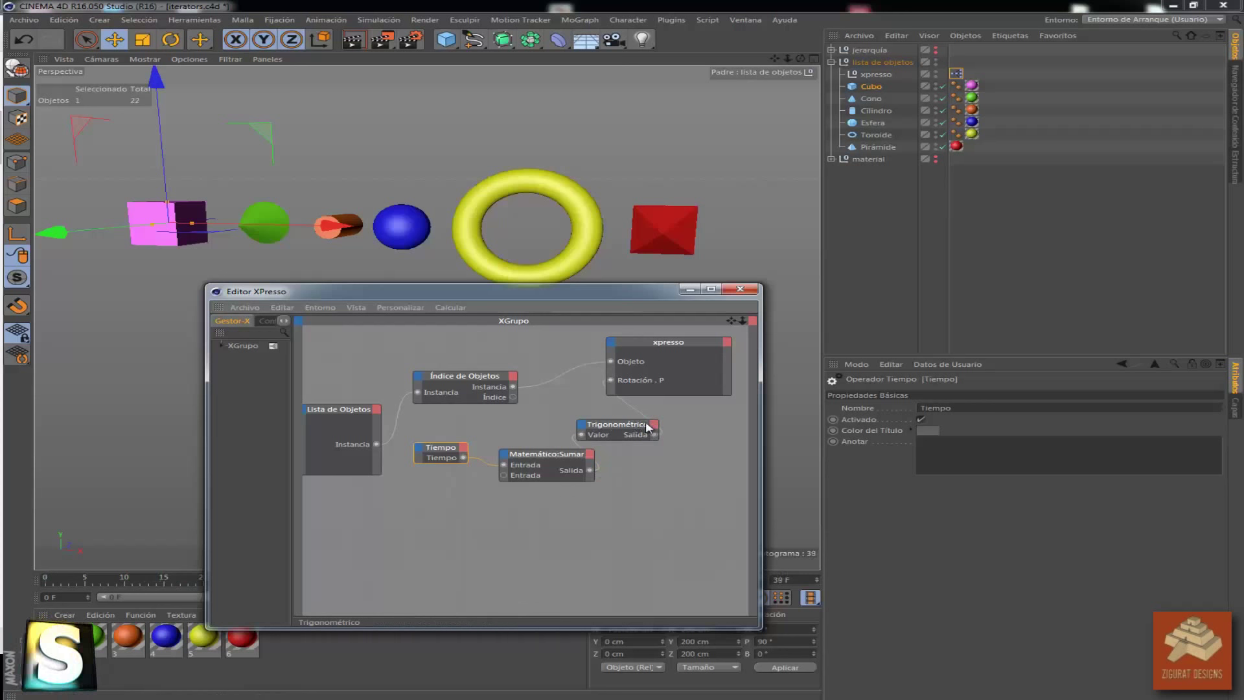
Move Trigonométrico left, set Sumar's Entrada [2] to 2, and move the editor upper right
left_click_drag(648, 426, 585, 424)
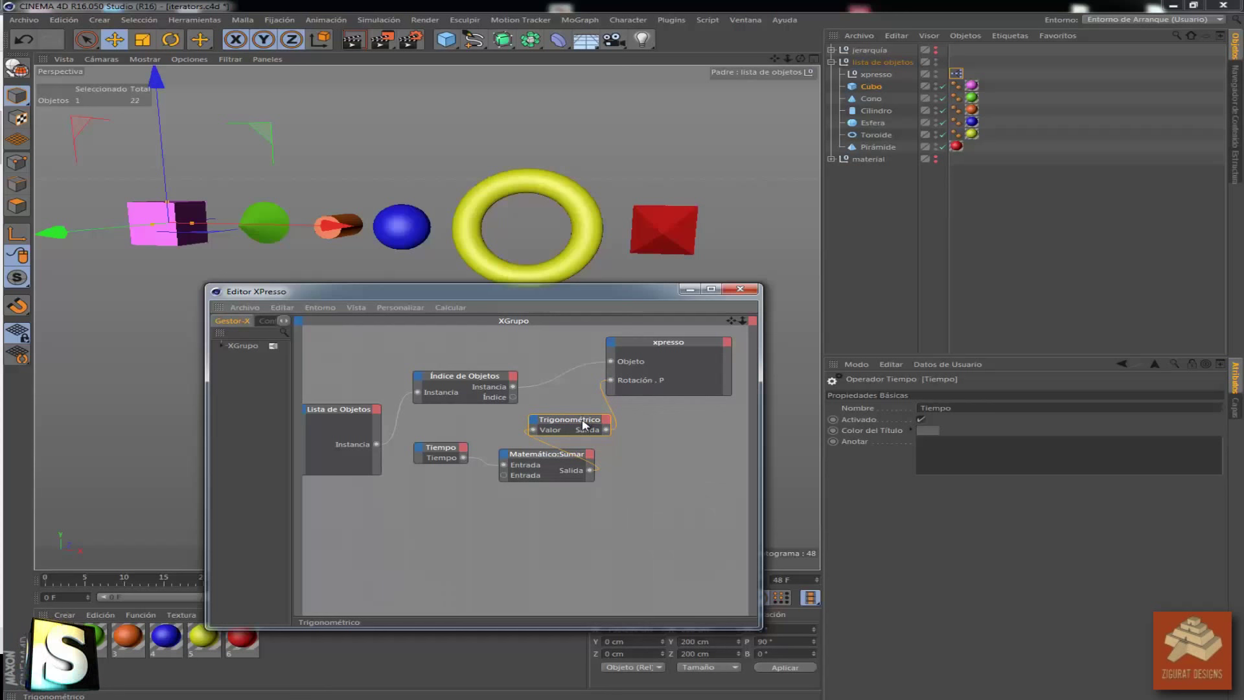
left_click_drag(585, 424, 570, 420)
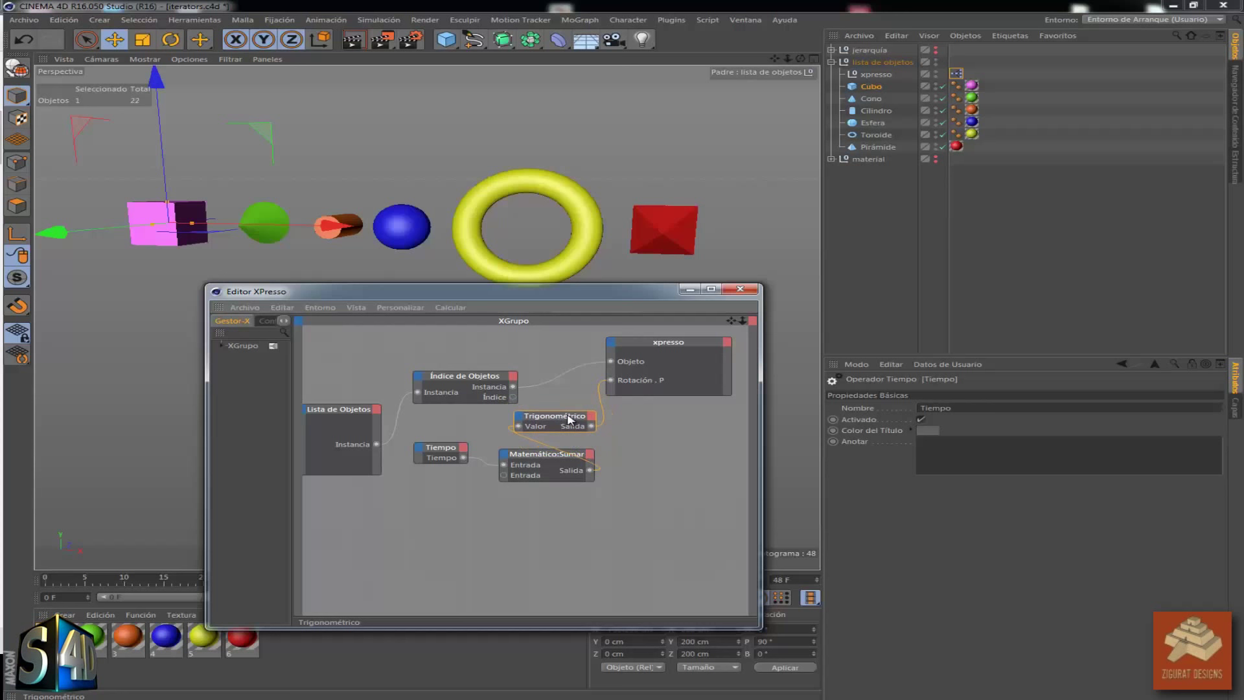
left_click(571, 459)
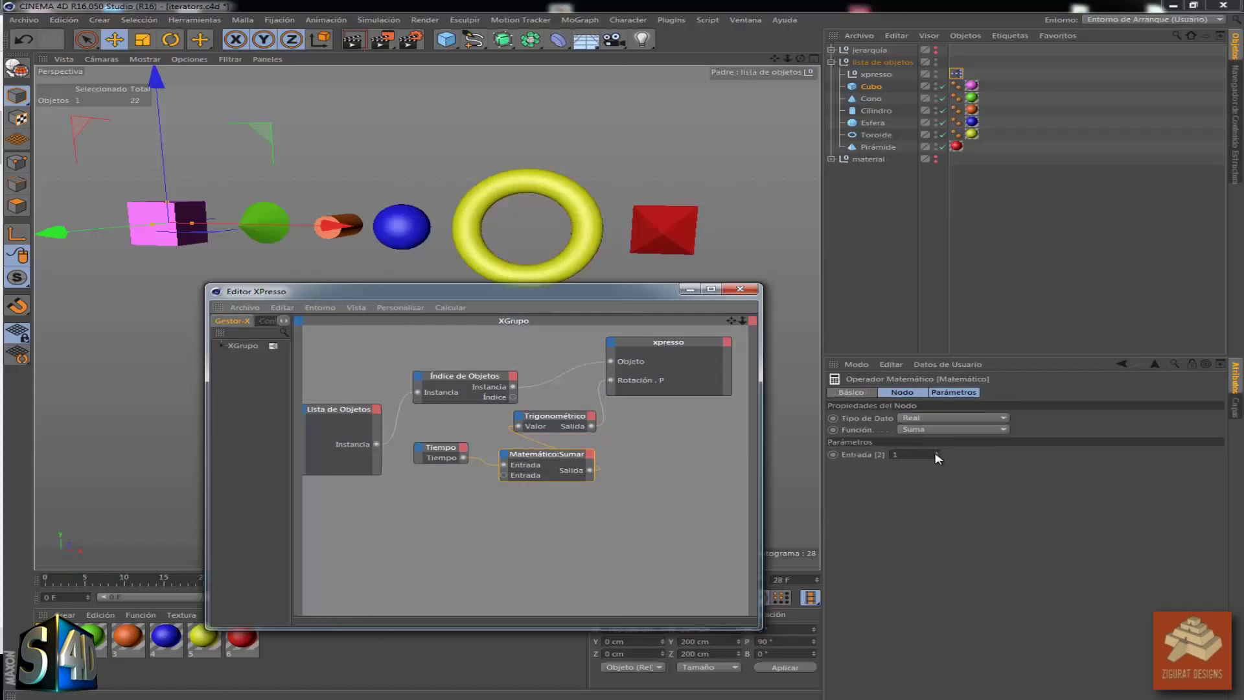
left_click(936, 452)
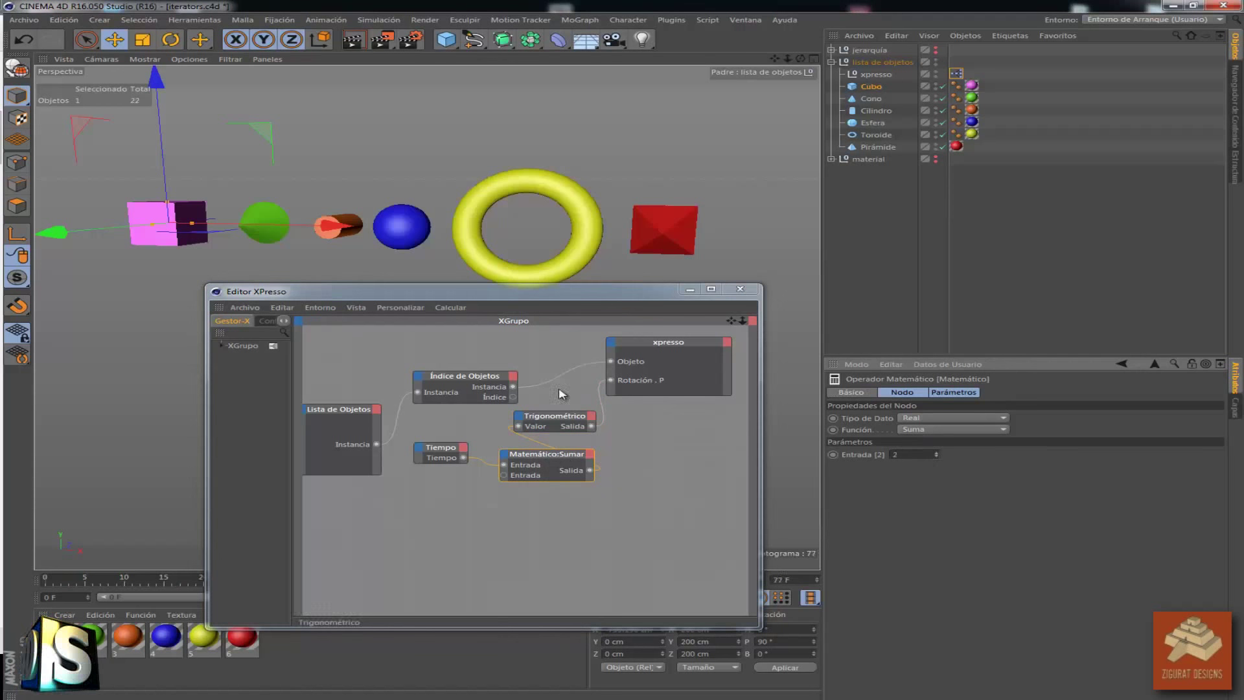
left_click_drag(522, 290, 1043, 111)
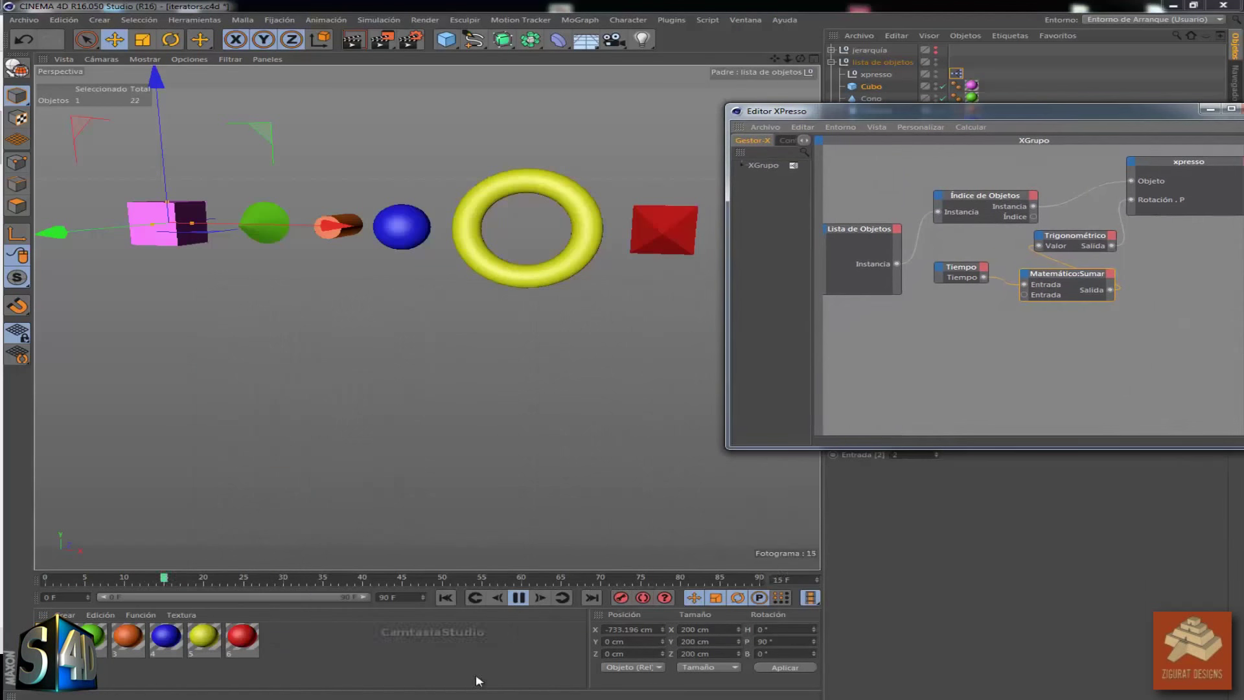
Stop and rewind playback, then delete the Sumar→Trigonométrico Valor wire
left_click(518, 598)
left_click(445, 597)
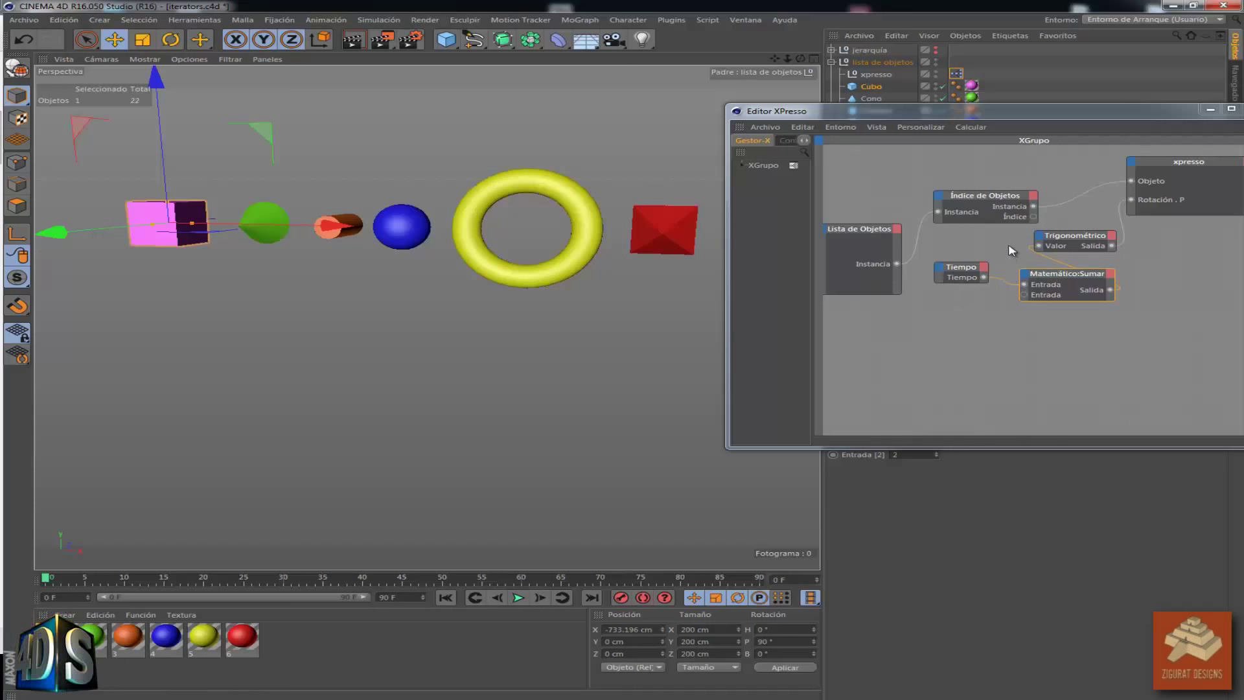
left_click(1070, 270)
key("Delete")
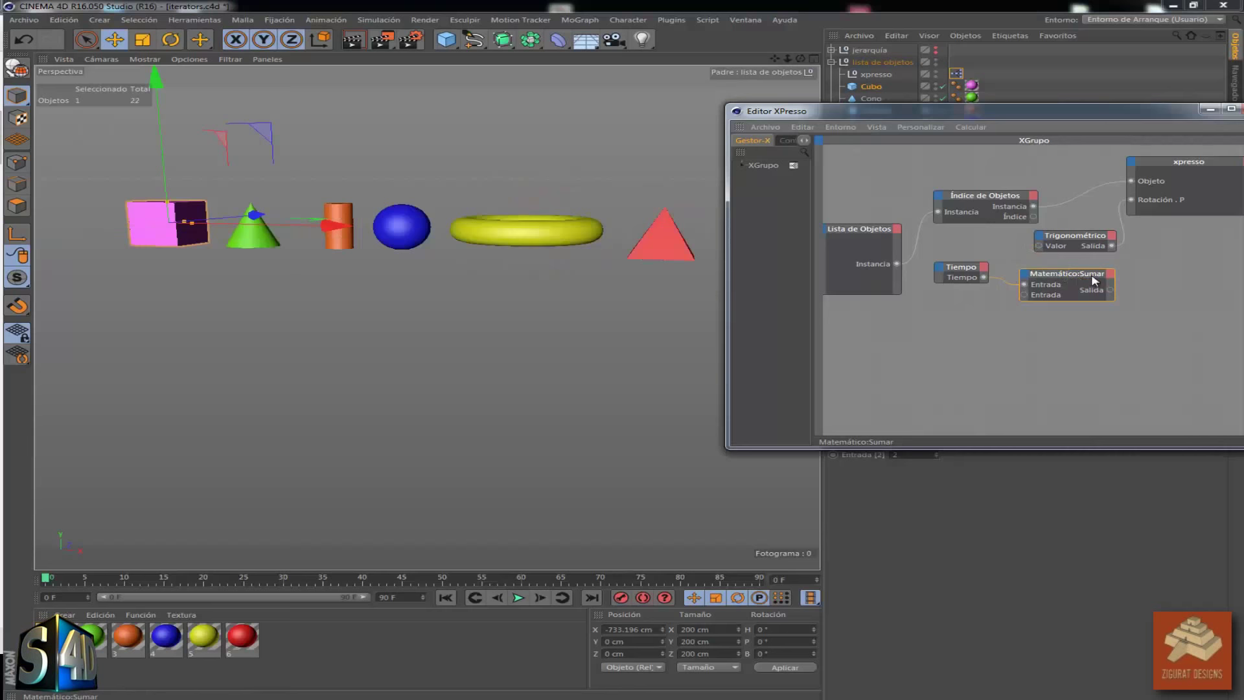
left_click_drag(1075, 240, 1181, 259)
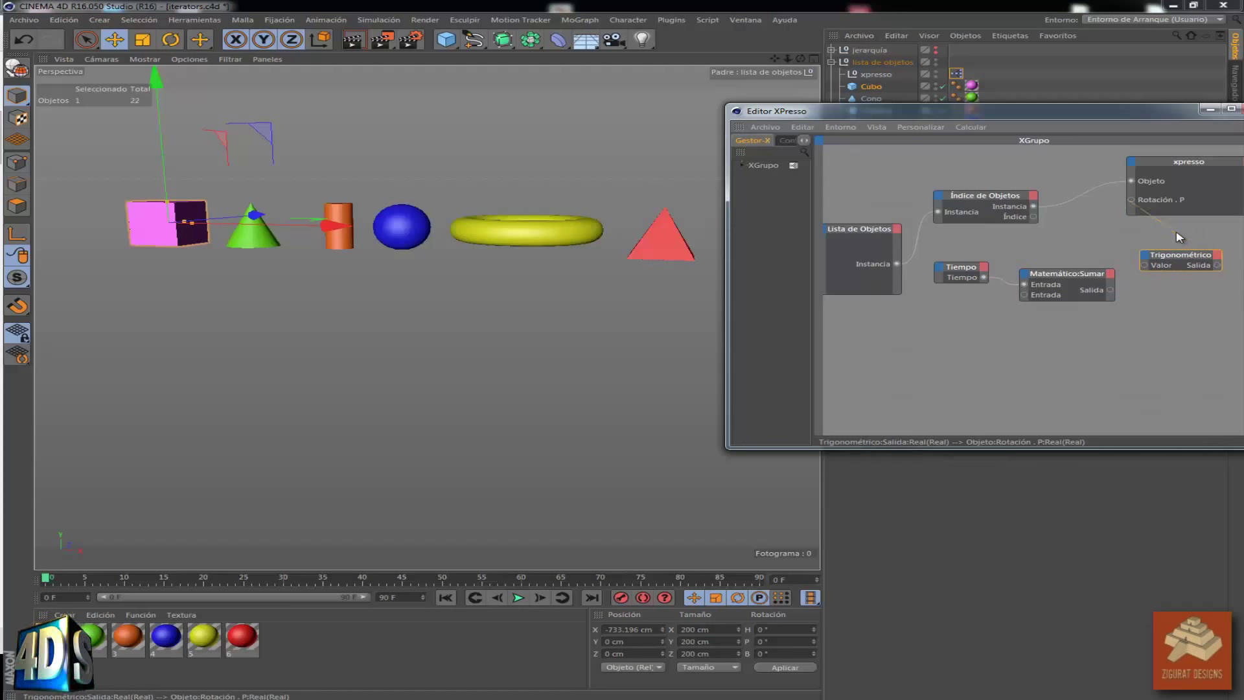
Wire Índice into Sumar's Entrada and Sumar Salida into Trigonométrico Valor, then play
left_click(1033, 224)
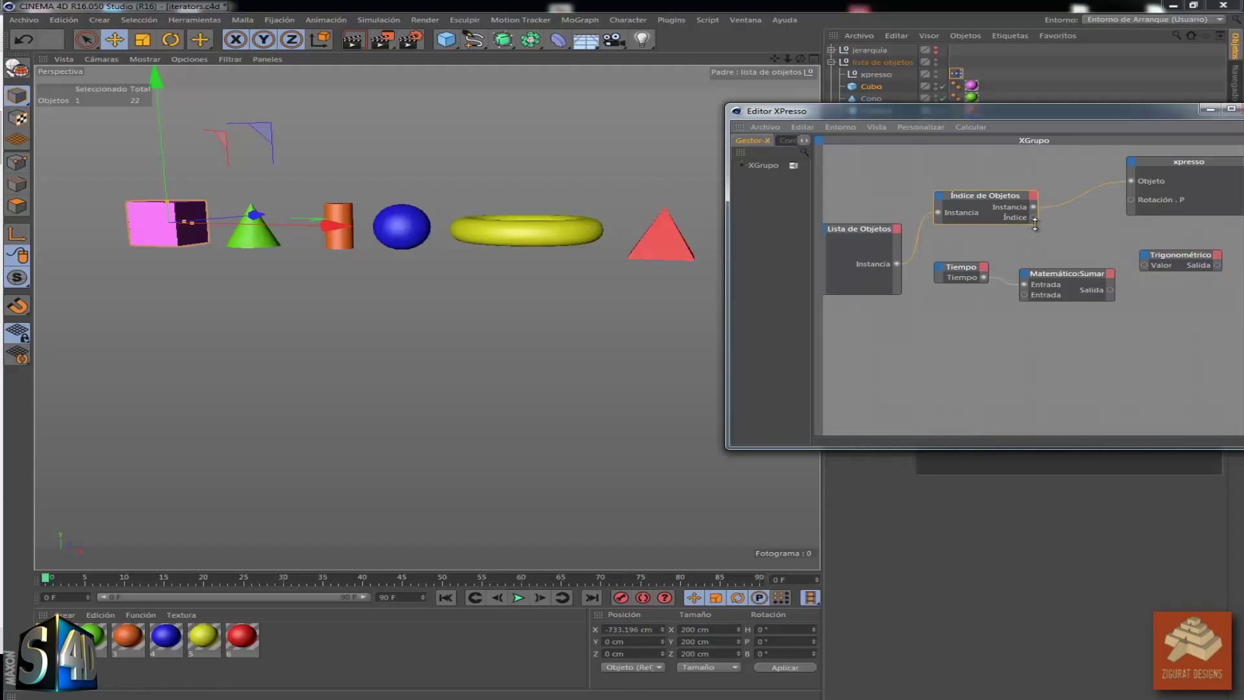
left_click_drag(1034, 256, 1025, 297)
mouse_move(1111, 290)
left_mouse_down()
mouse_move(1145, 265)
mouse_move(1074, 232)
mouse_move(1123, 206)
mouse_move(1114, 244)
mouse_move(1132, 200)
left_mouse_up()
left_click(519, 598)
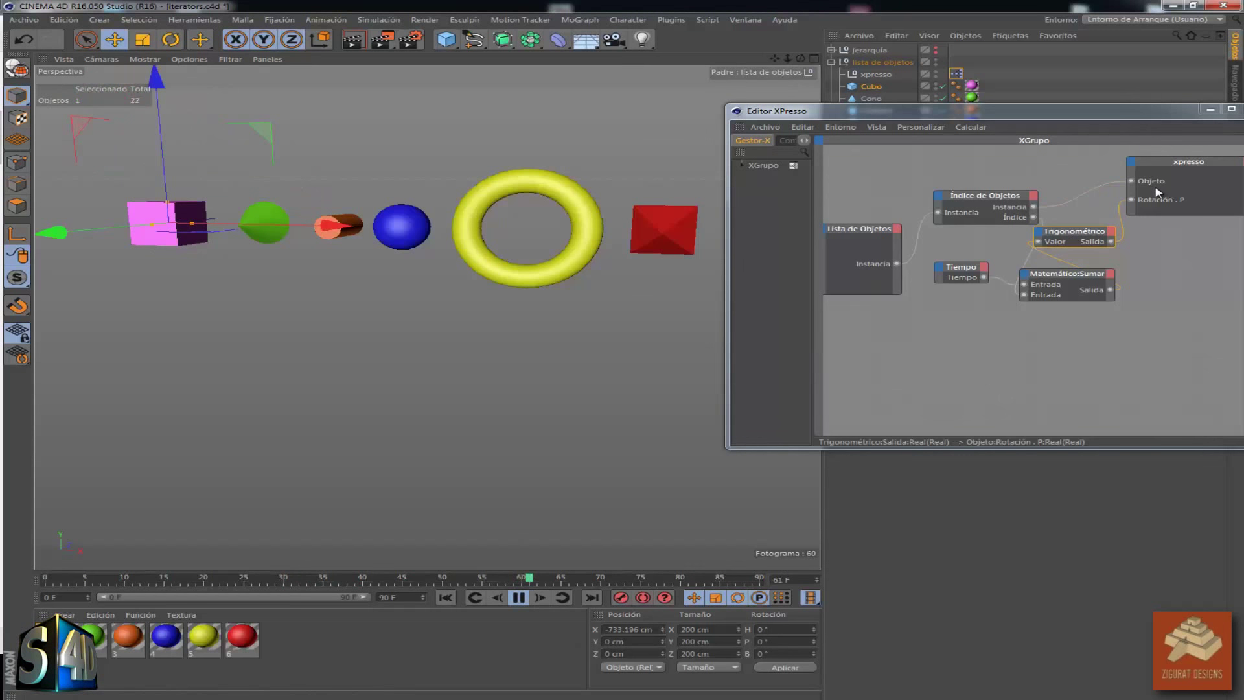
Move the editor back left, inspect the nodes, and disconnect Tiempo from the Sumar node
left_click_drag(1074, 238, 1112, 237)
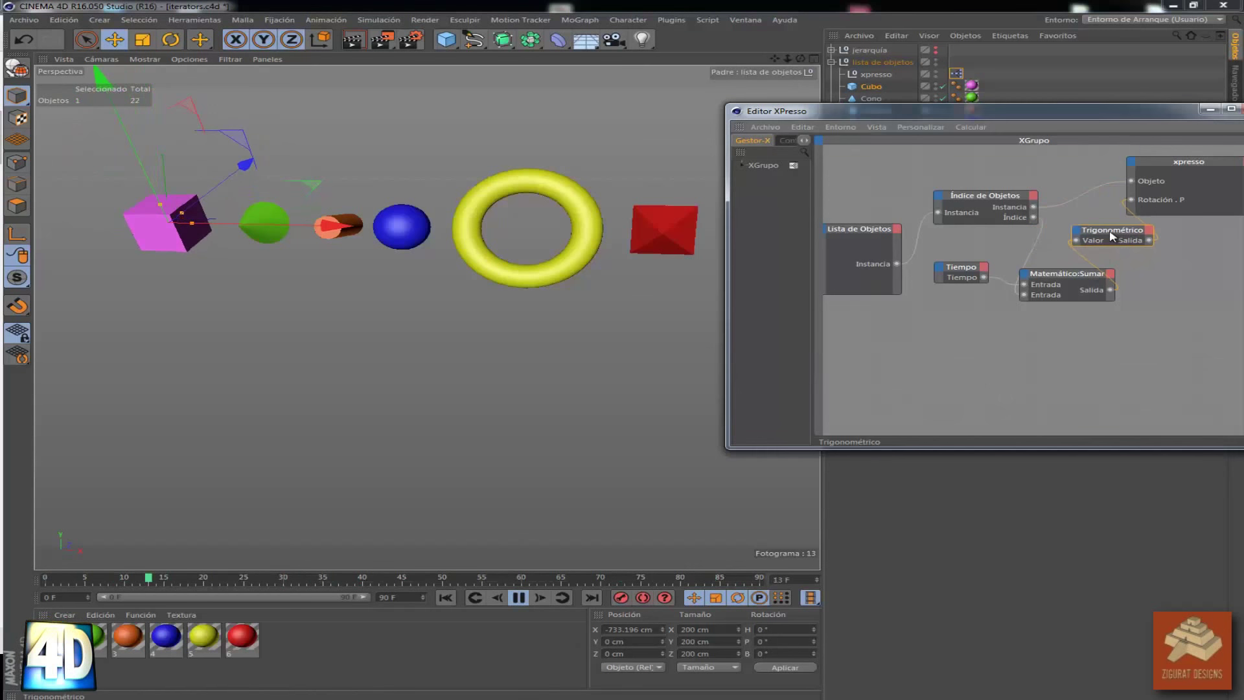
mouse_move(897, 111)
left_mouse_down()
mouse_move(531, 120)
mouse_move(377, 156)
left_mouse_up()
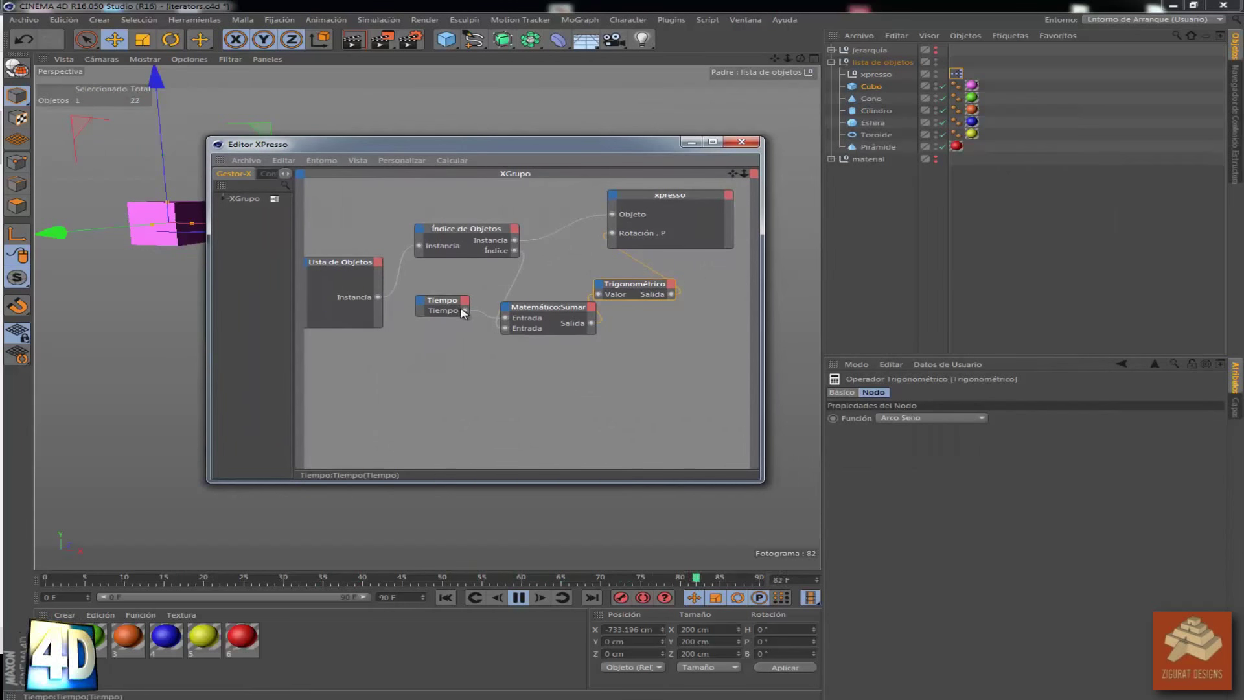
left_click(440, 306)
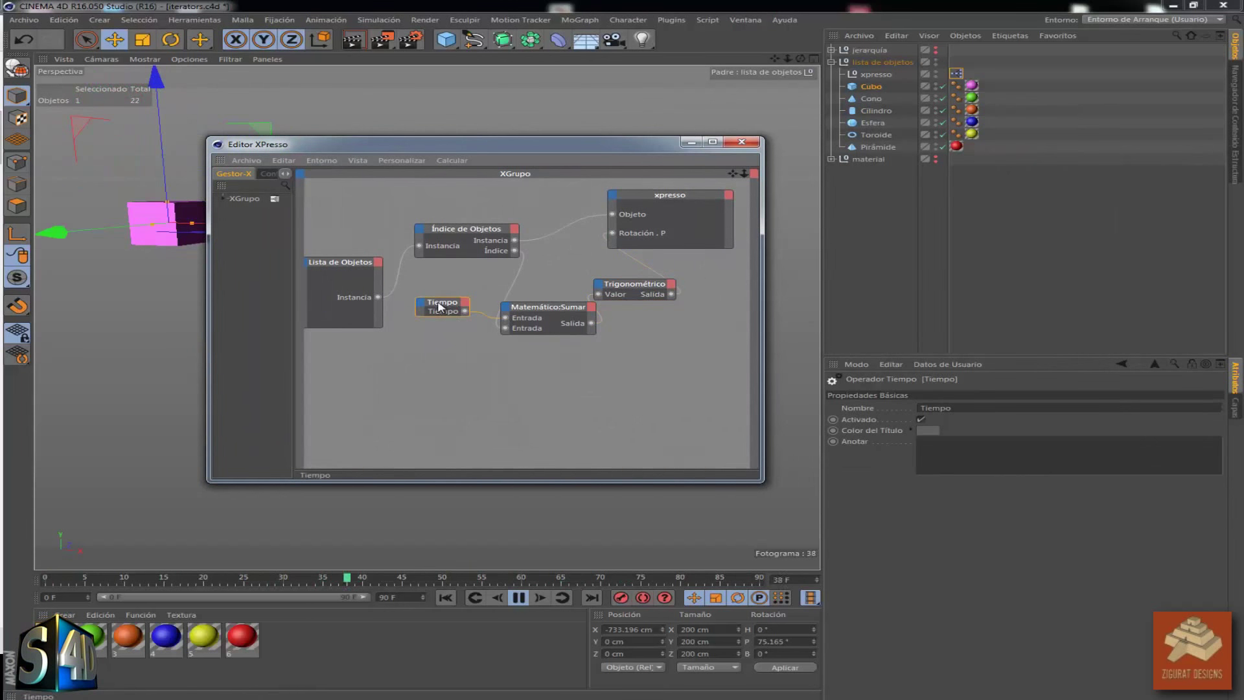
left_click(528, 309)
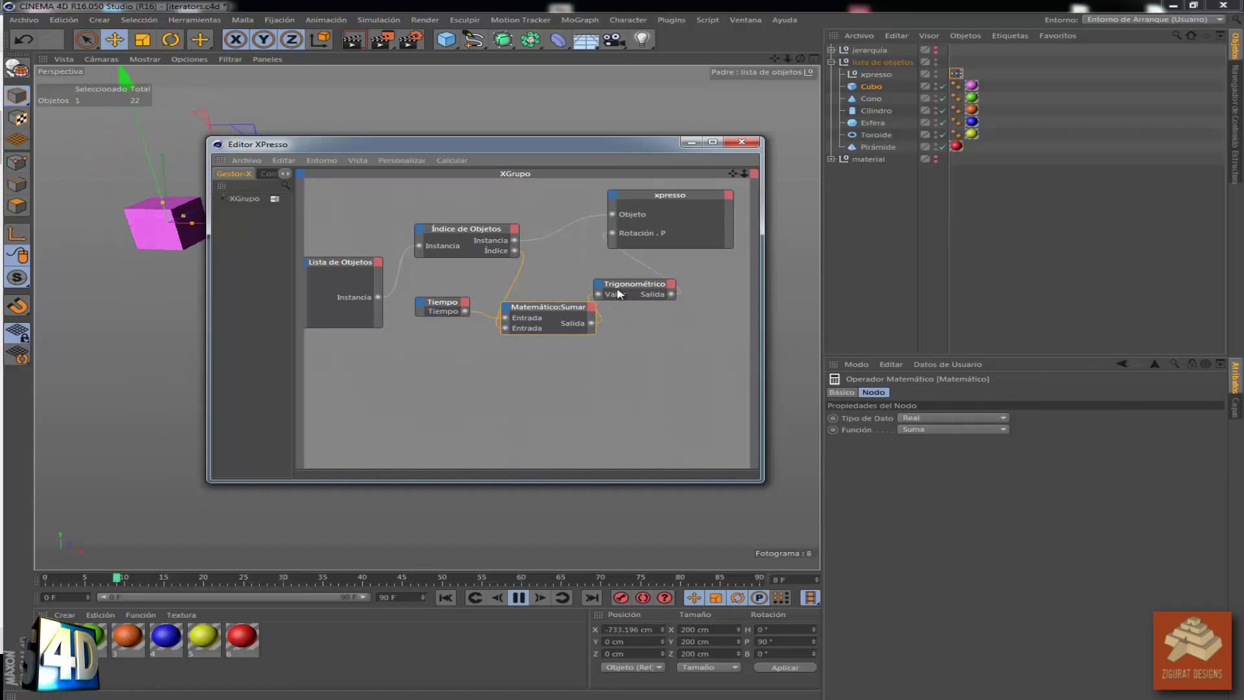
left_click_drag(619, 293, 624, 293)
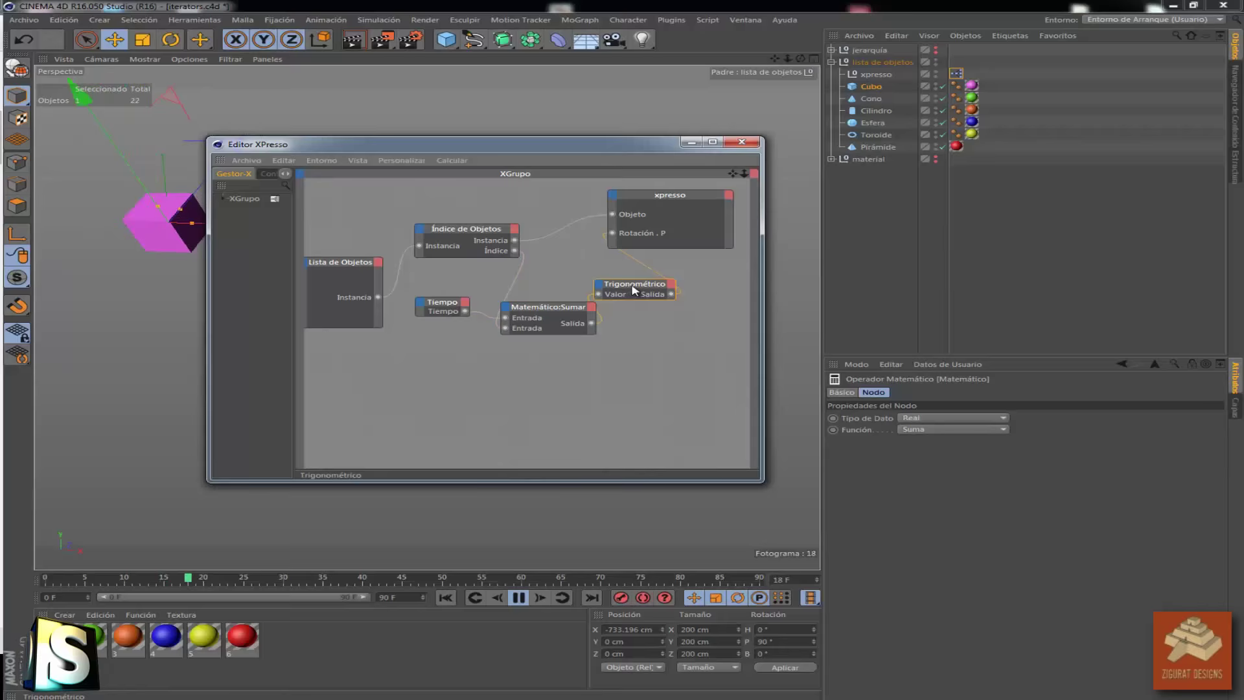
left_click(429, 300)
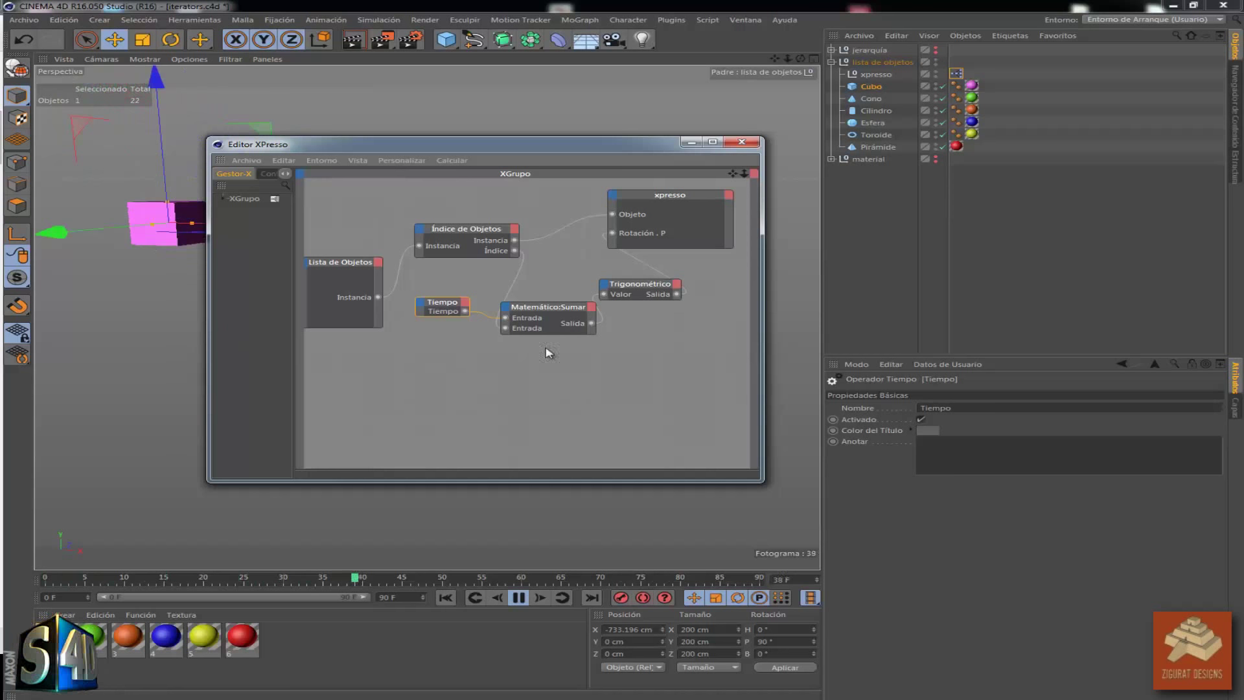
left_click_drag(505, 317, 502, 344)
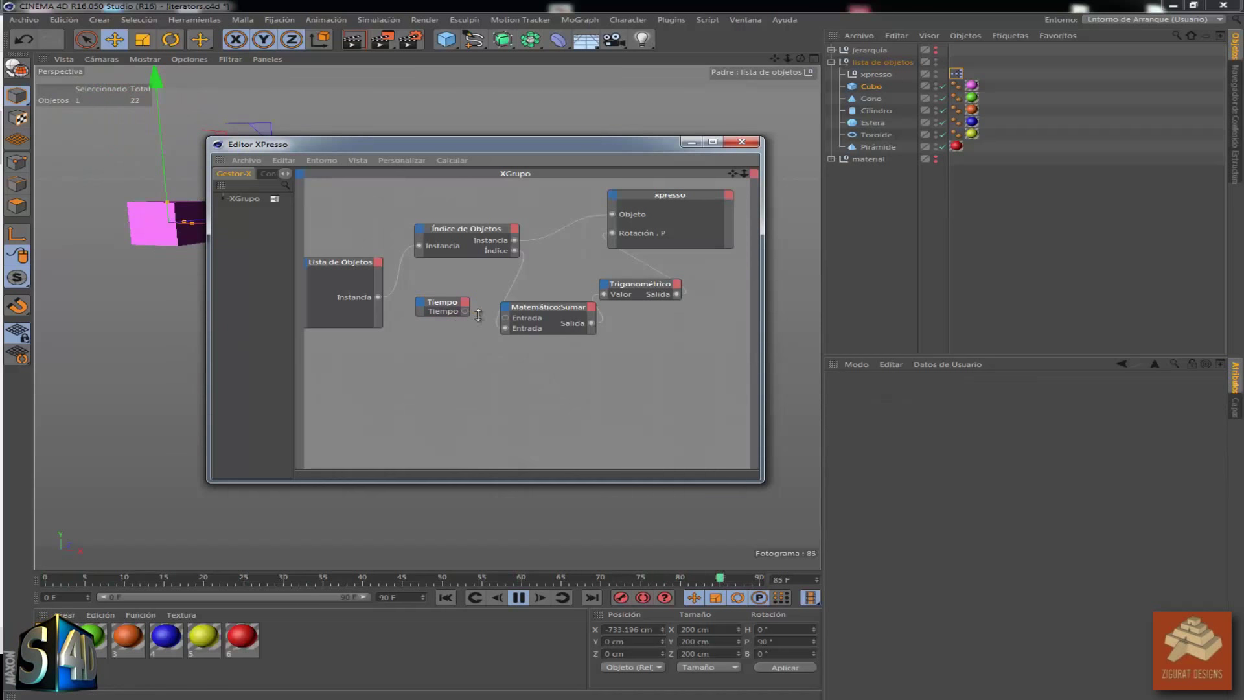
left_click(445, 309)
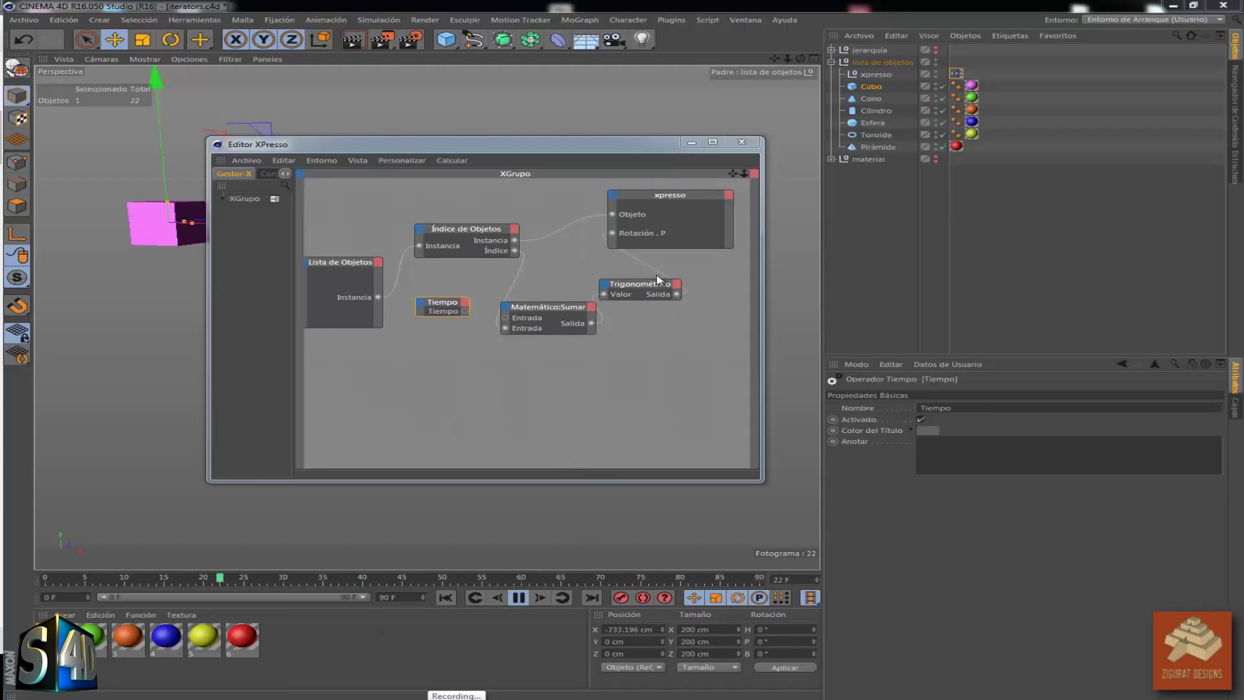
left_click(620, 285)
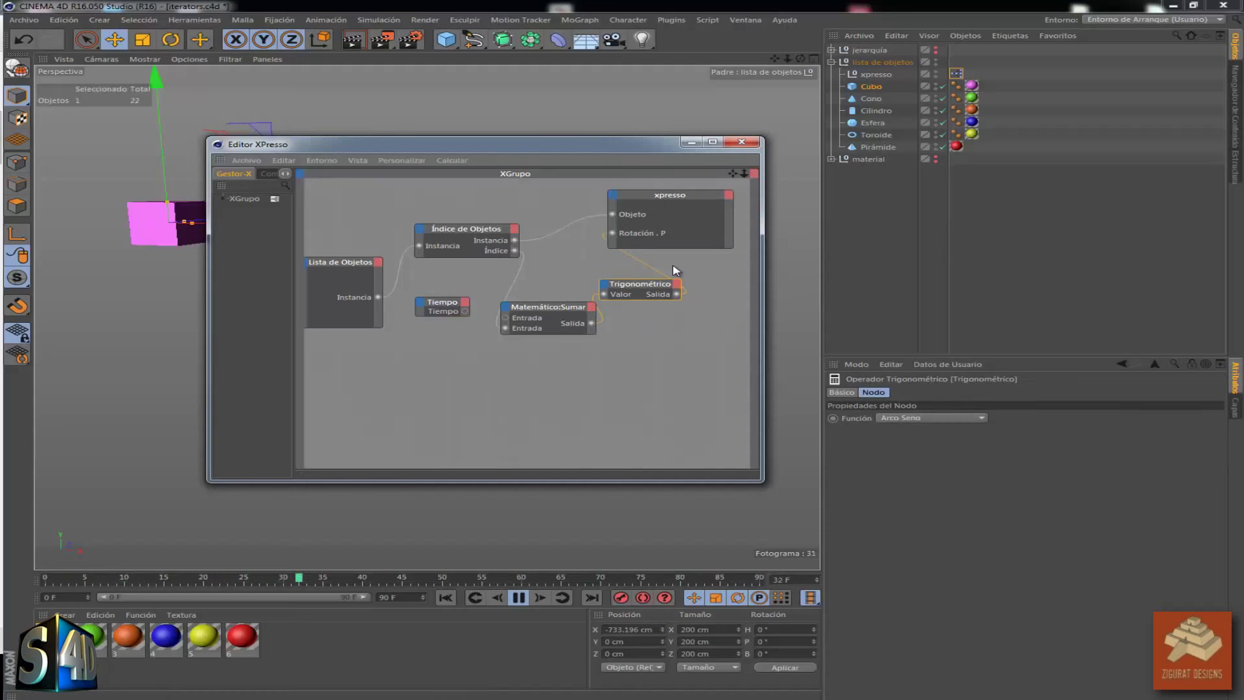
Delete the Trigonométrico node and wire Matemático:Sumar Salida directly into Rotación . P
key("Delete")
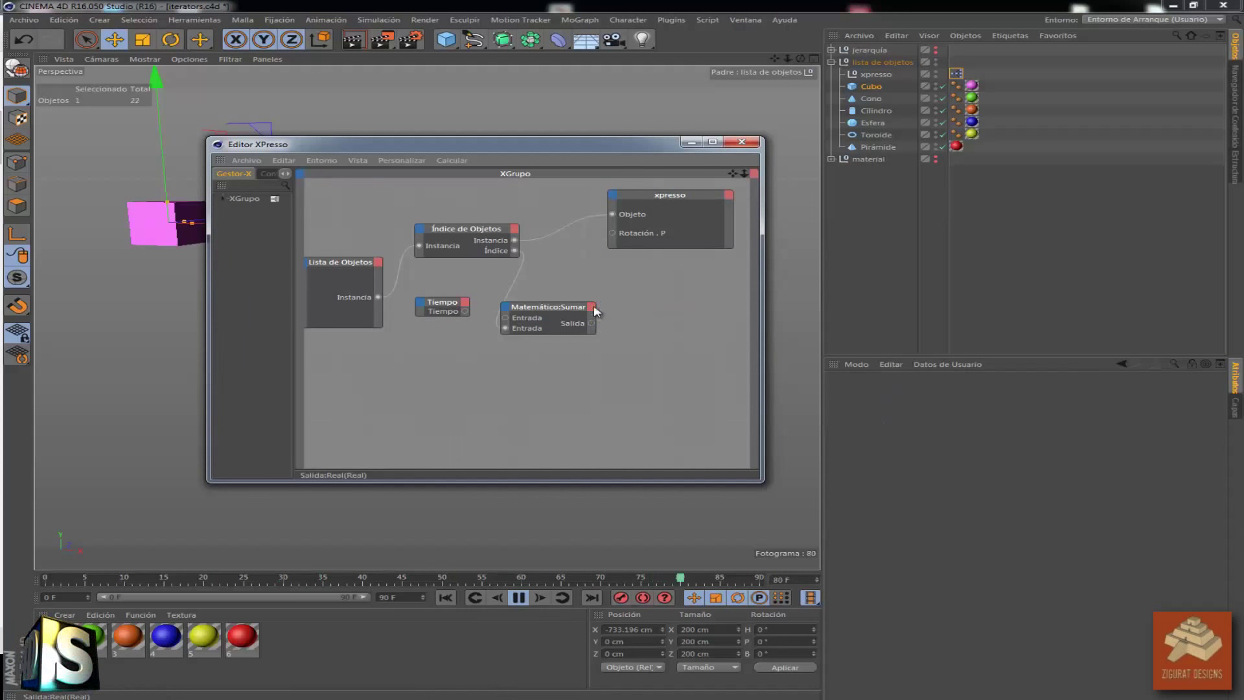
left_click_drag(592, 323, 613, 233)
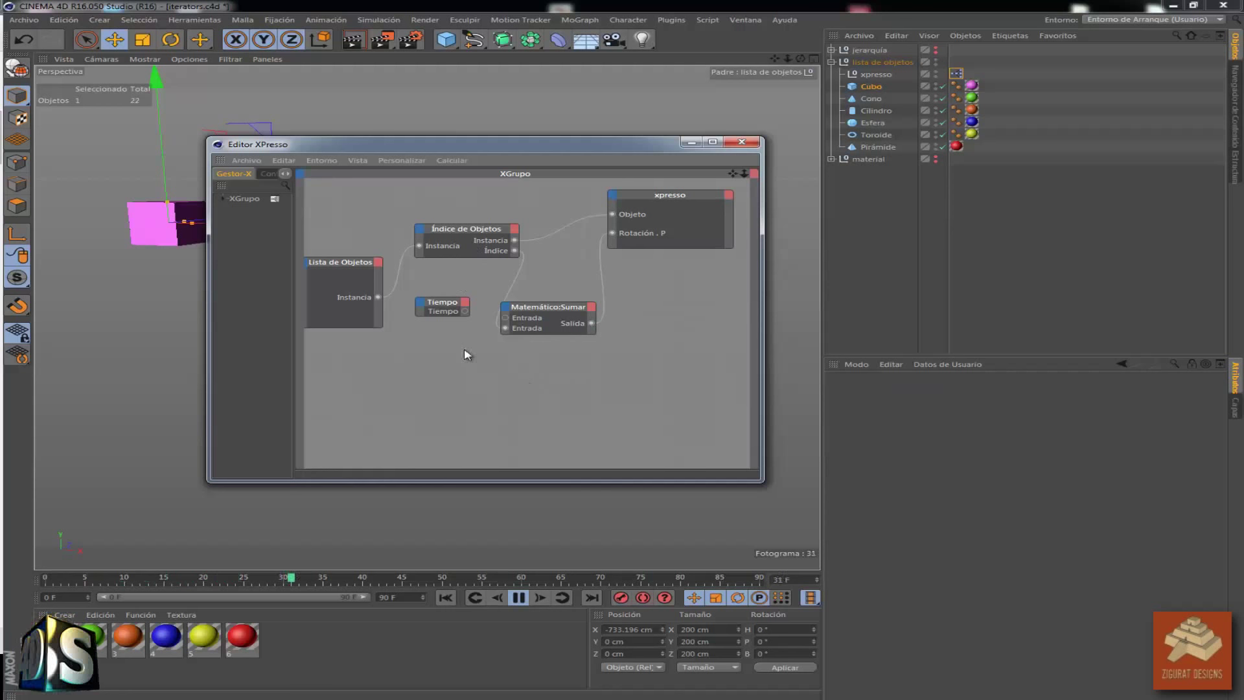
left_click_drag(539, 313, 598, 268)
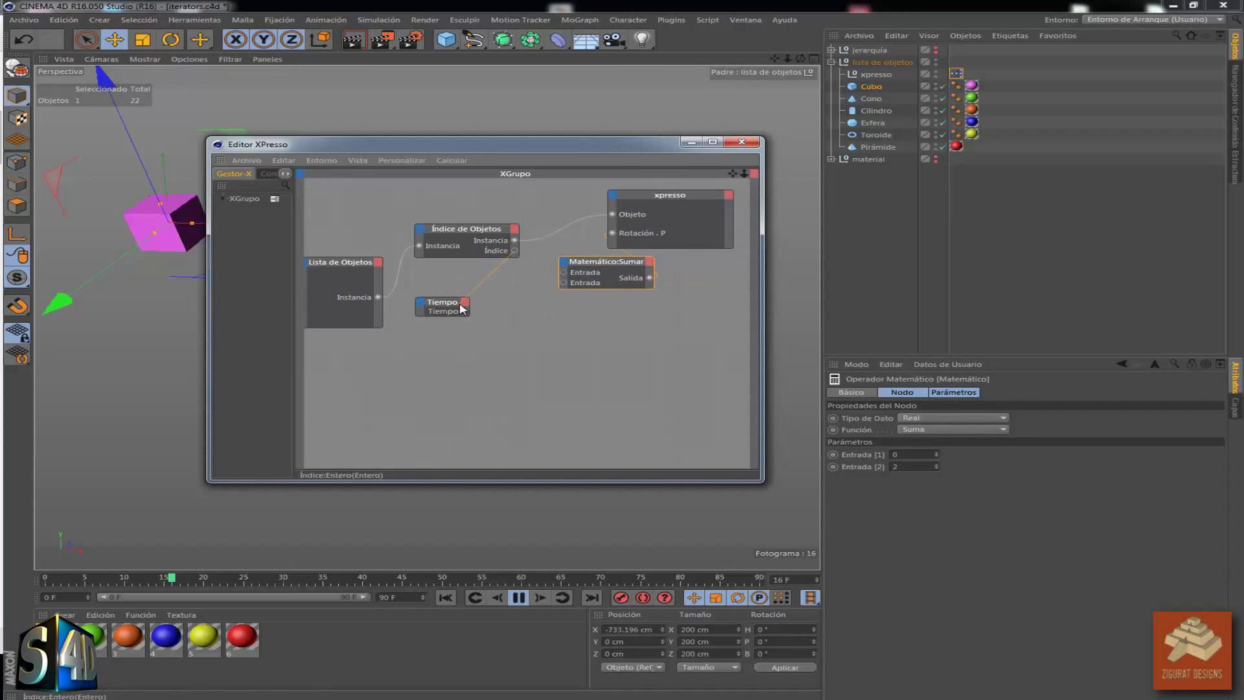
Reposition the Tiempo and xpresso nodes, then widen and lower the XPresso editor
left_click_drag(463, 317, 465, 313)
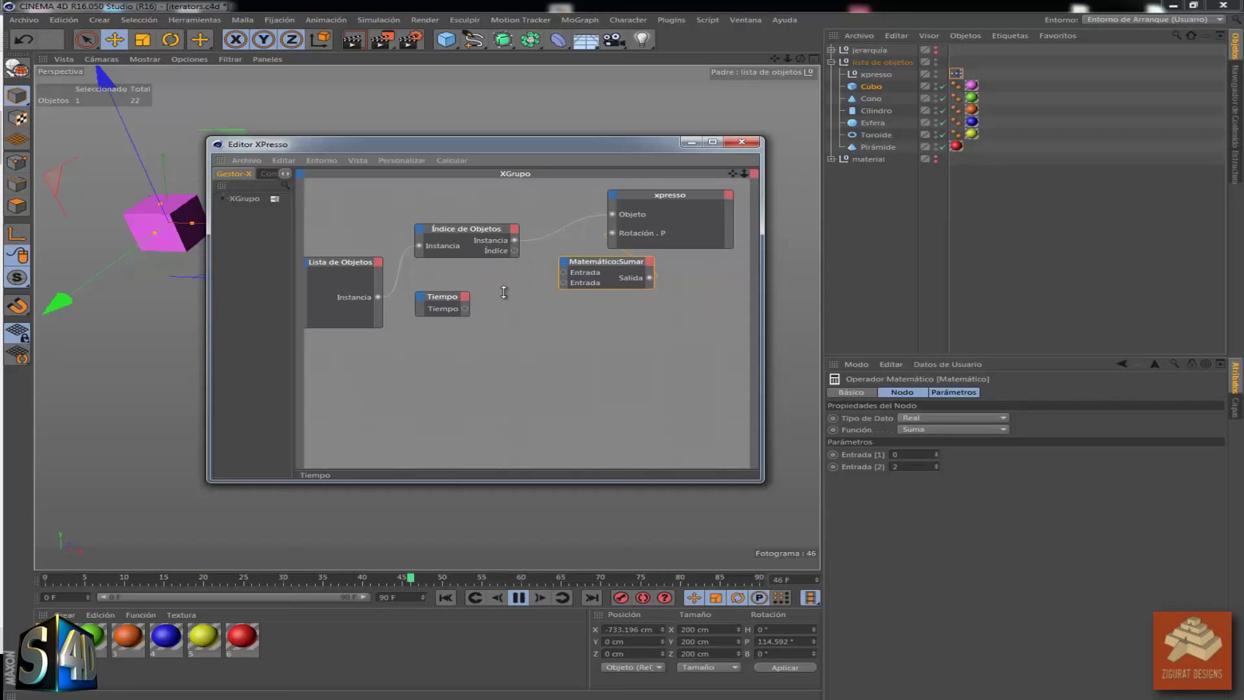
left_click_drag(444, 297, 530, 285)
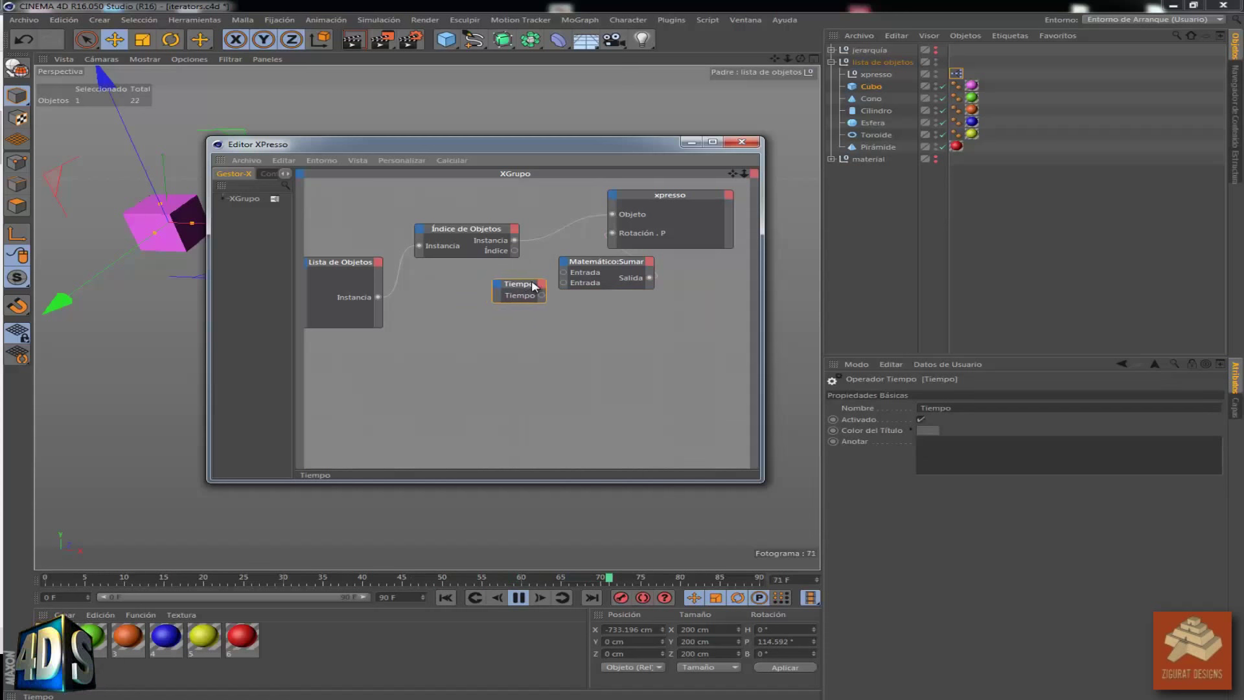
left_click_drag(676, 196, 728, 212)
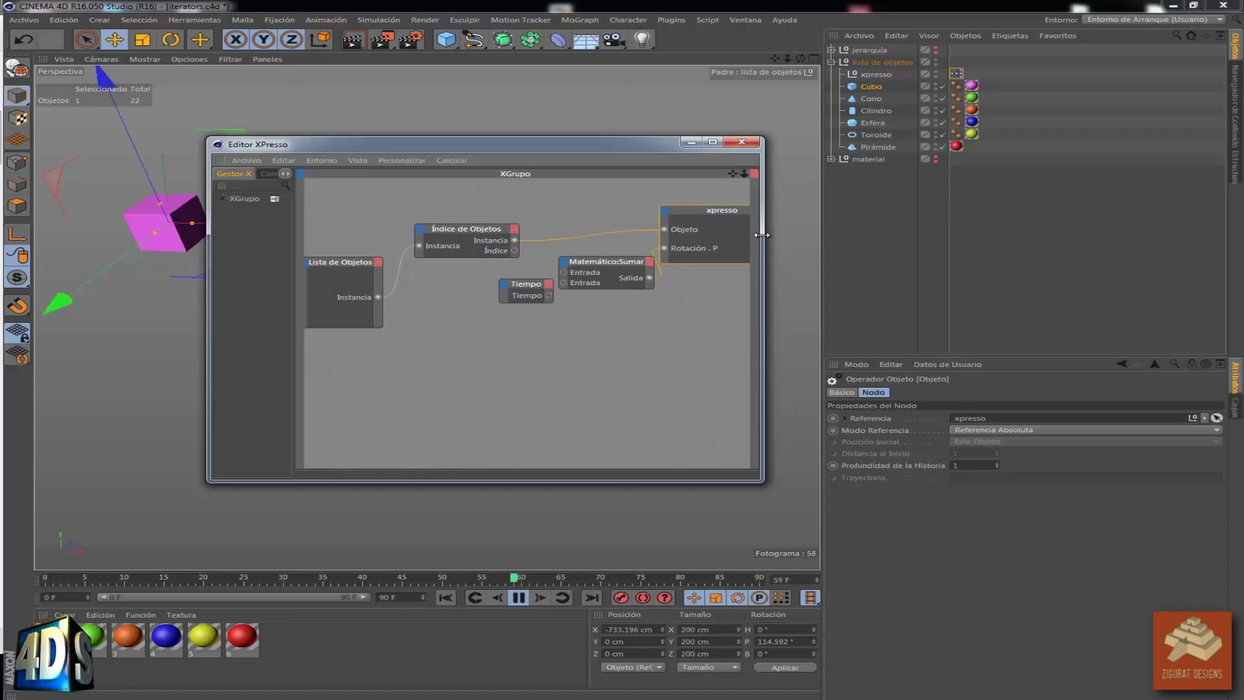
left_click_drag(762, 235, 1035, 259)
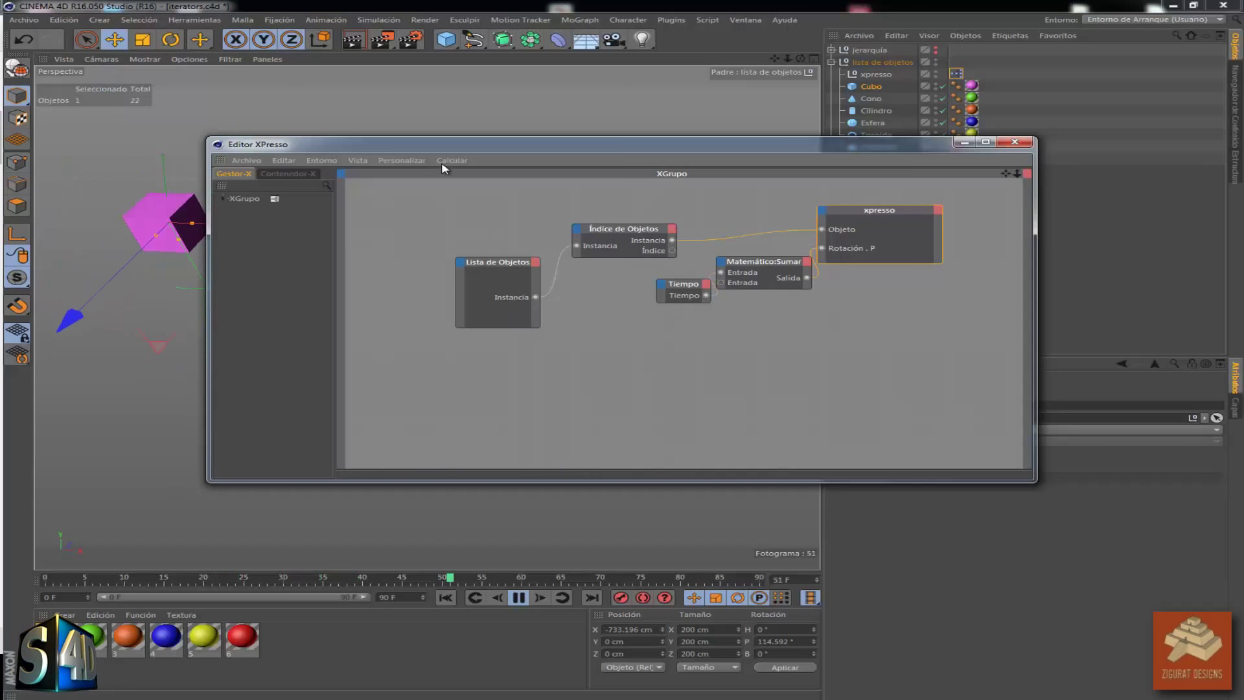
left_click_drag(524, 148, 397, 313)
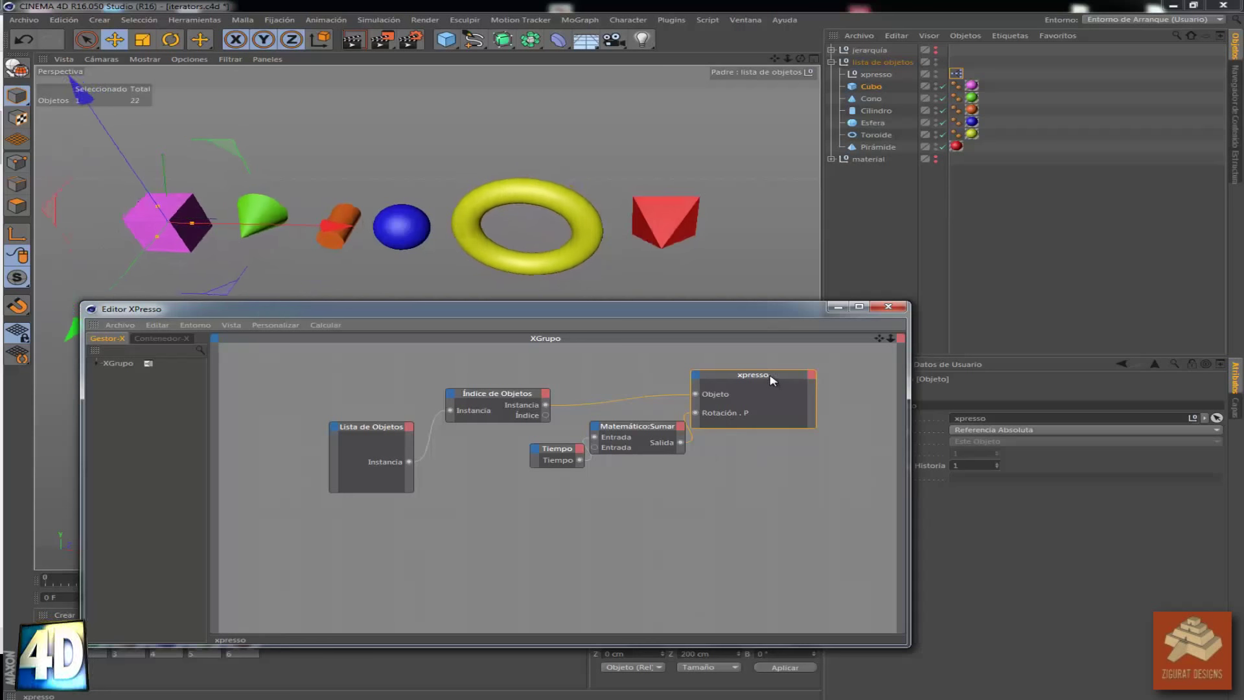
Add a new Trigonométrico node, wiring Sumar Salida into its Valor and its Salida into Rotación . P
left_click_drag(770, 385, 841, 399)
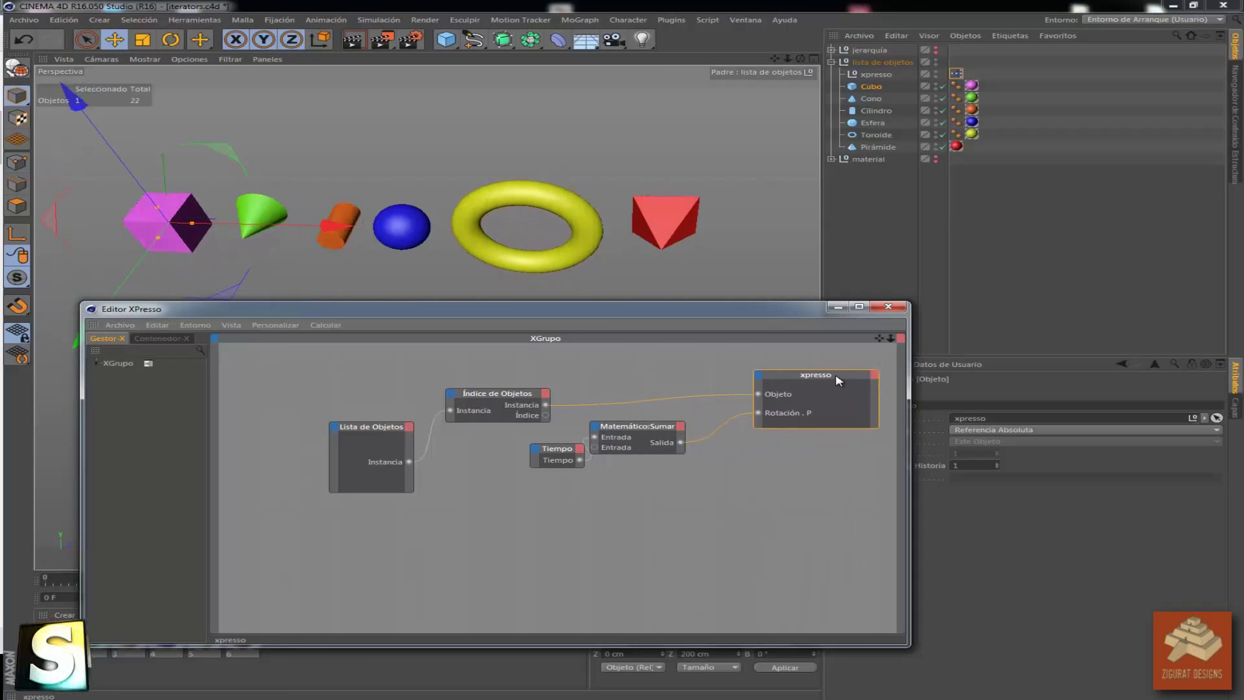
left_click(708, 436)
right_click(693, 467)
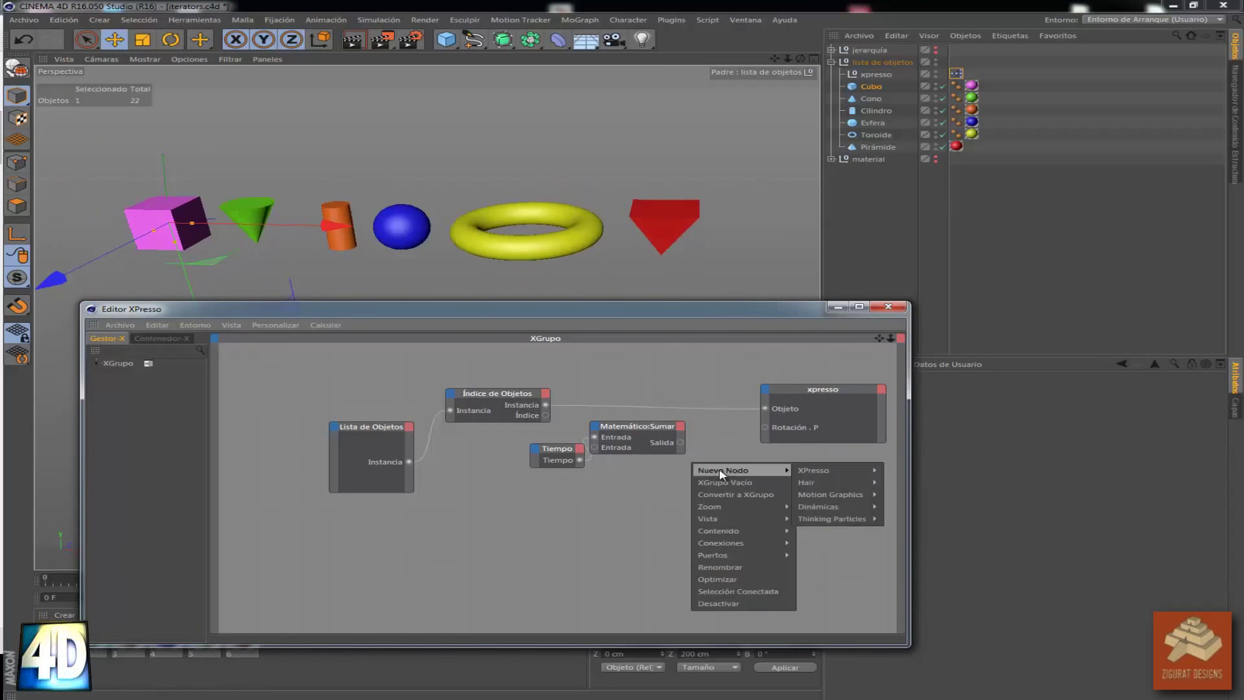
mouse_move(815, 471)
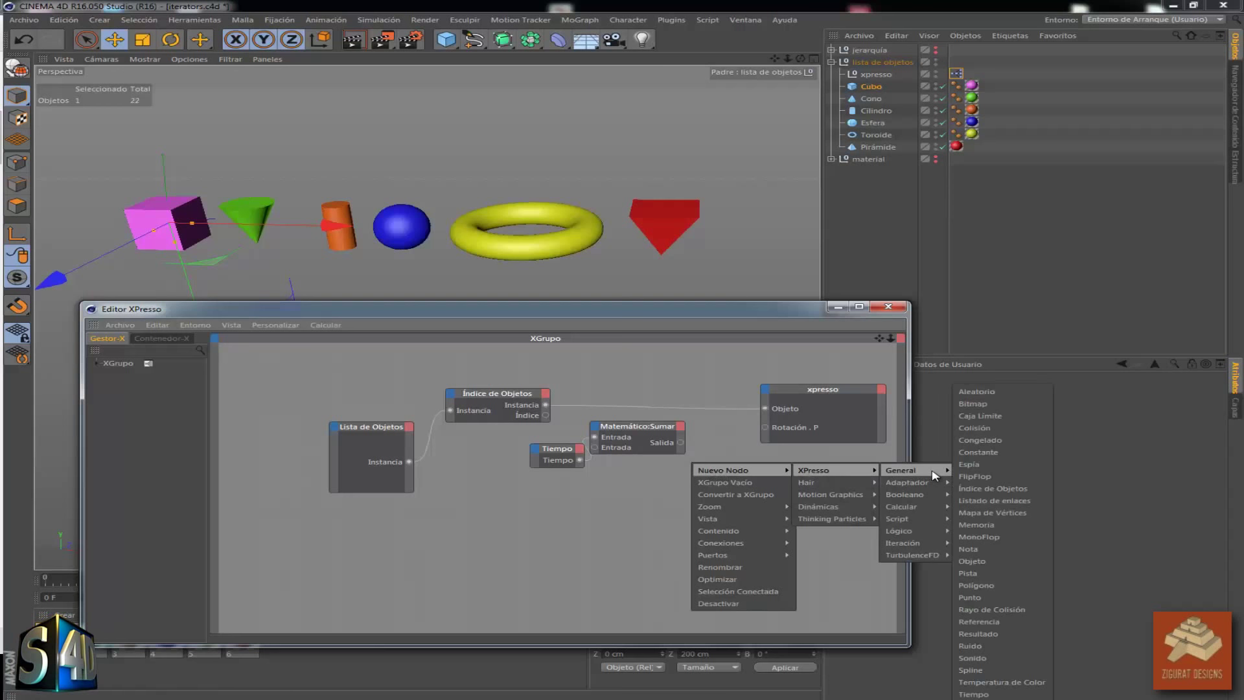
mouse_move(913, 507)
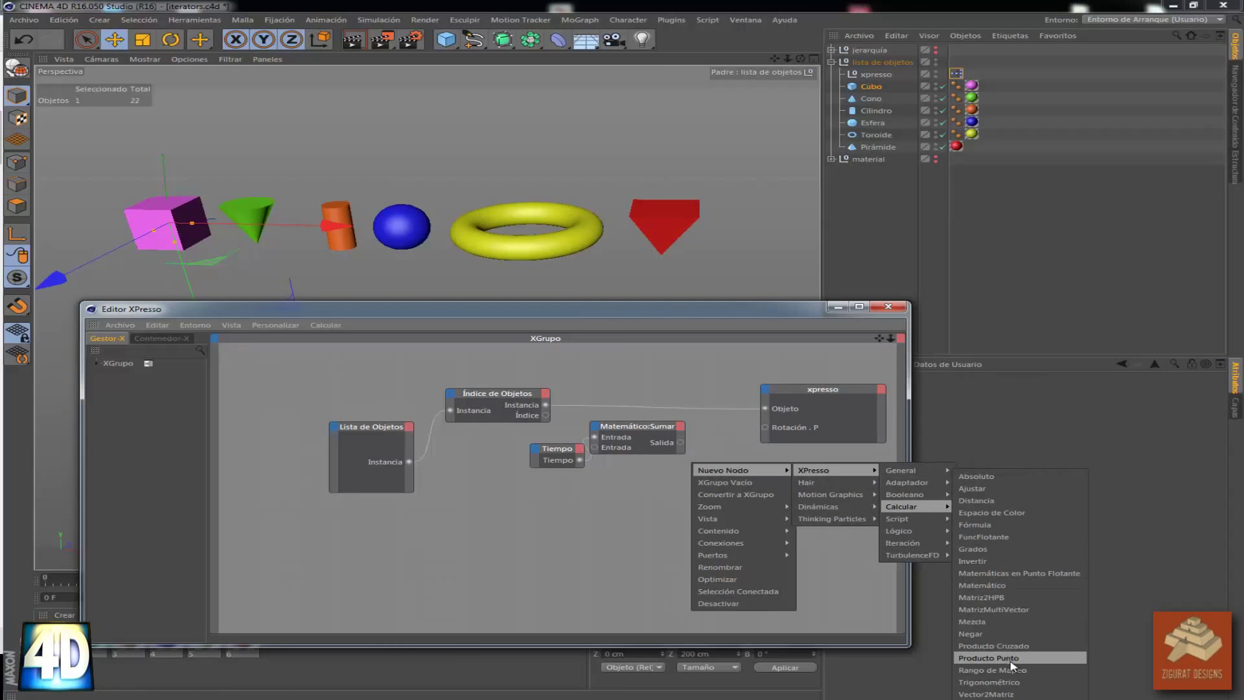
left_click(988, 682)
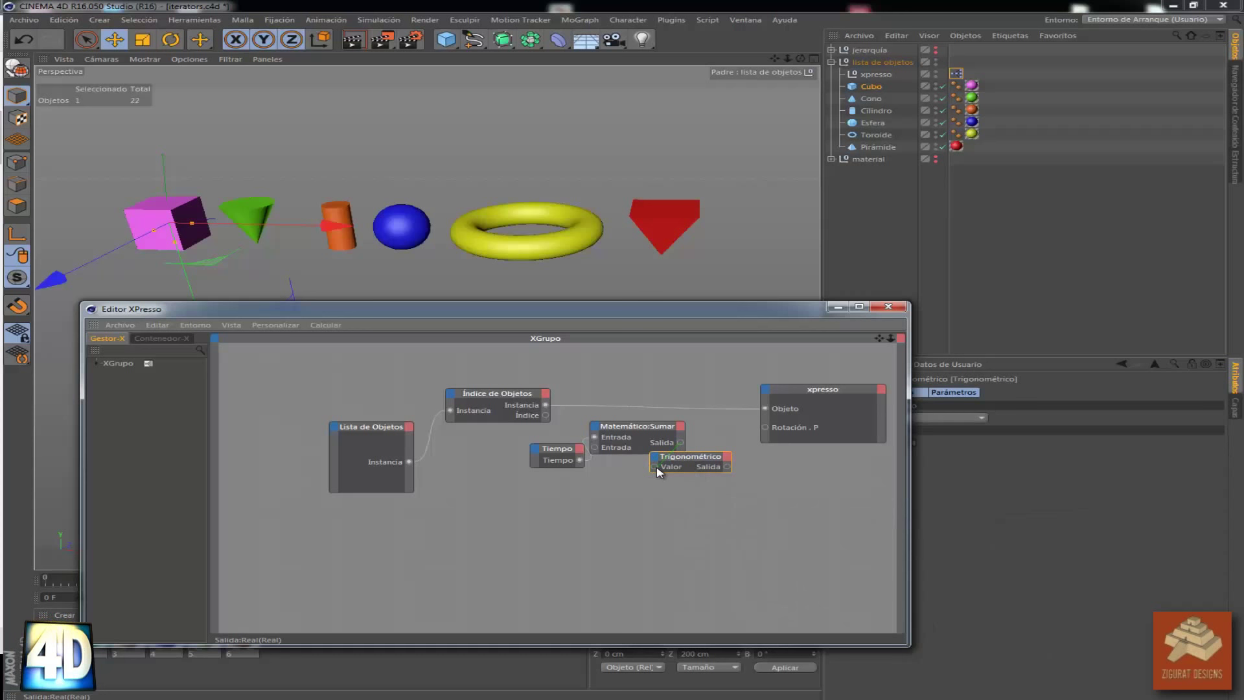
left_click_drag(657, 472, 655, 467)
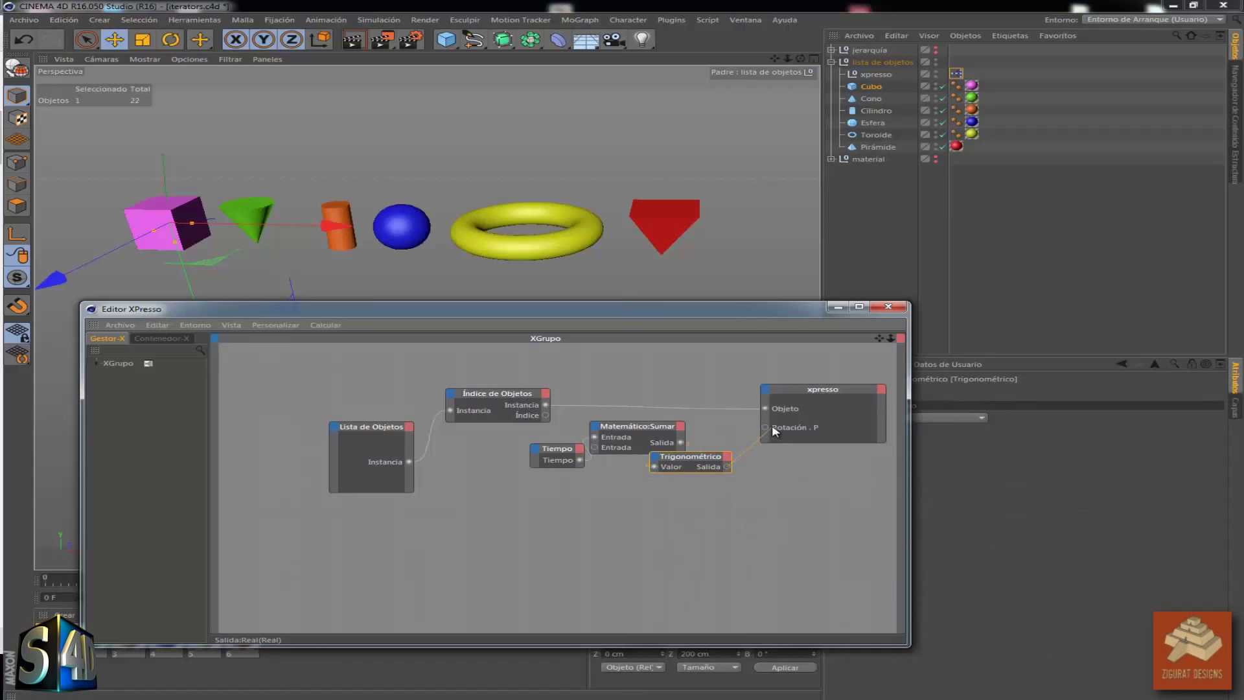
left_click_drag(772, 428, 765, 426)
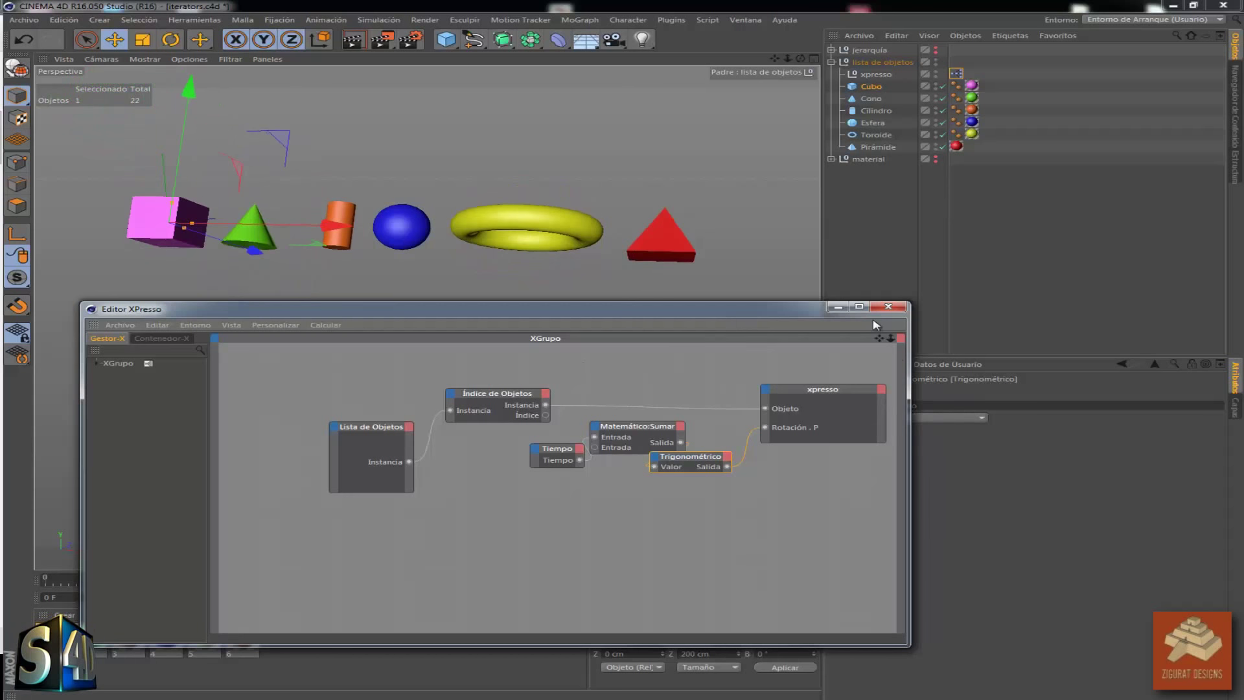
Close the editor and try Coseno, Tangente, Seno Hiperbólico and Arco Tangente as the Función
left_click(888, 306)
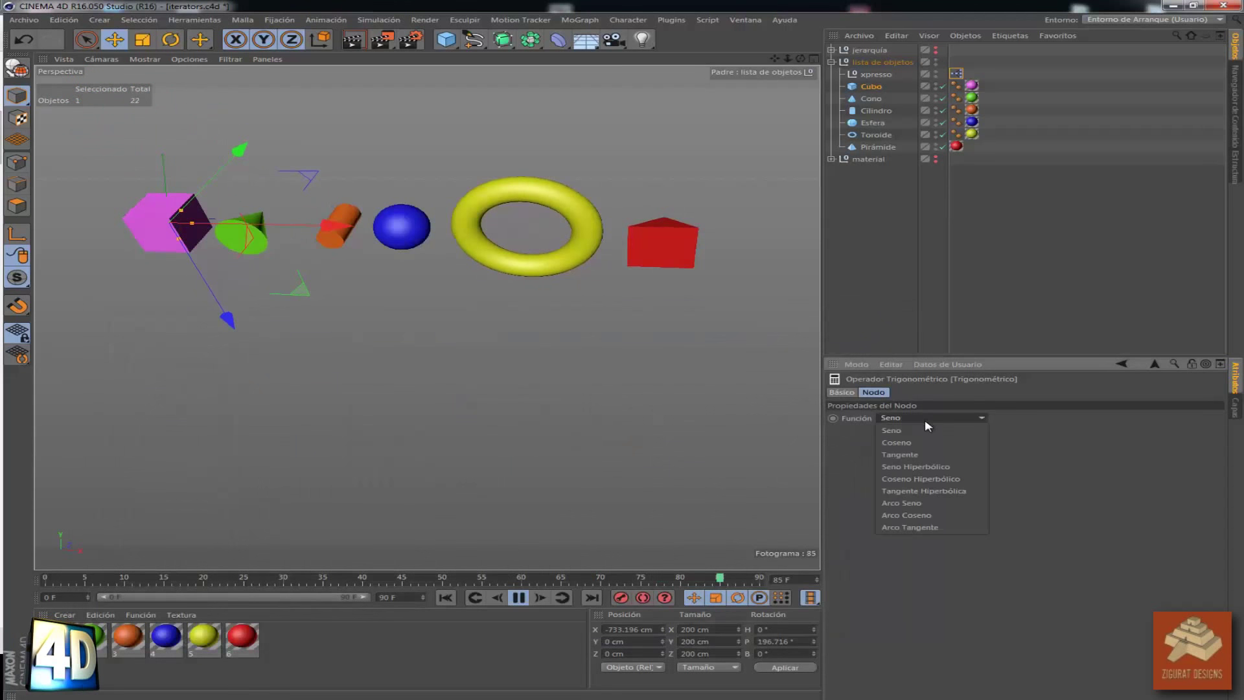
left_click(919, 443)
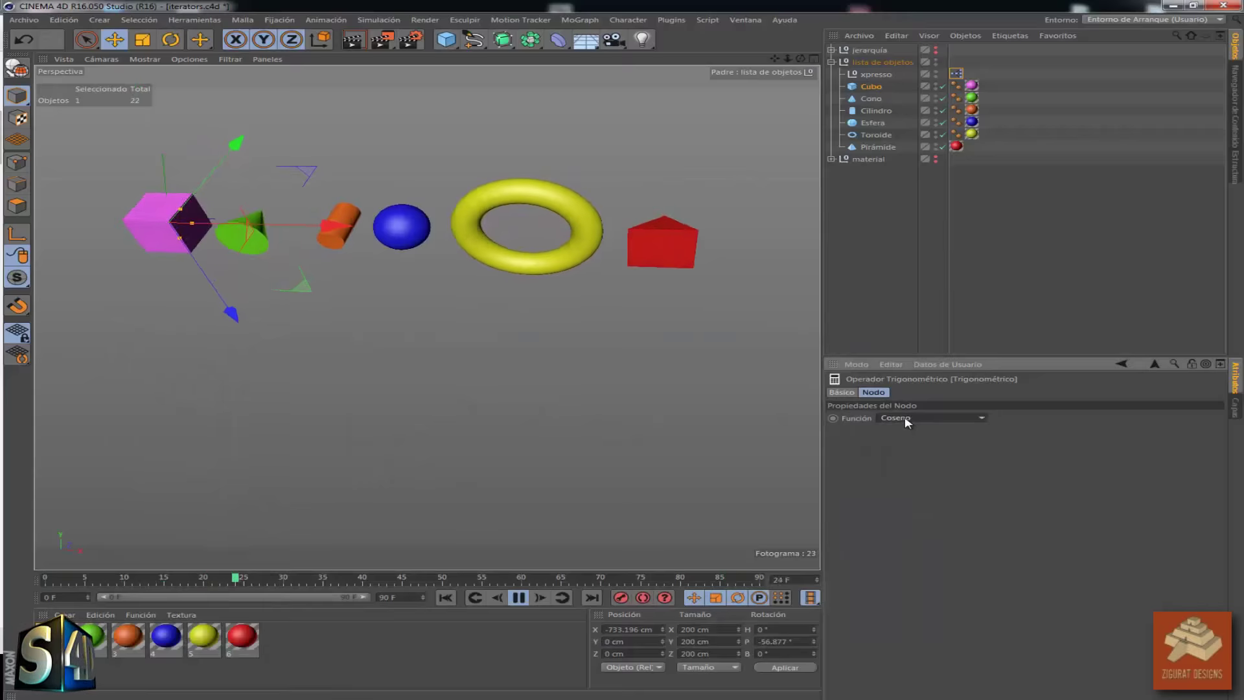
left_click(931, 420)
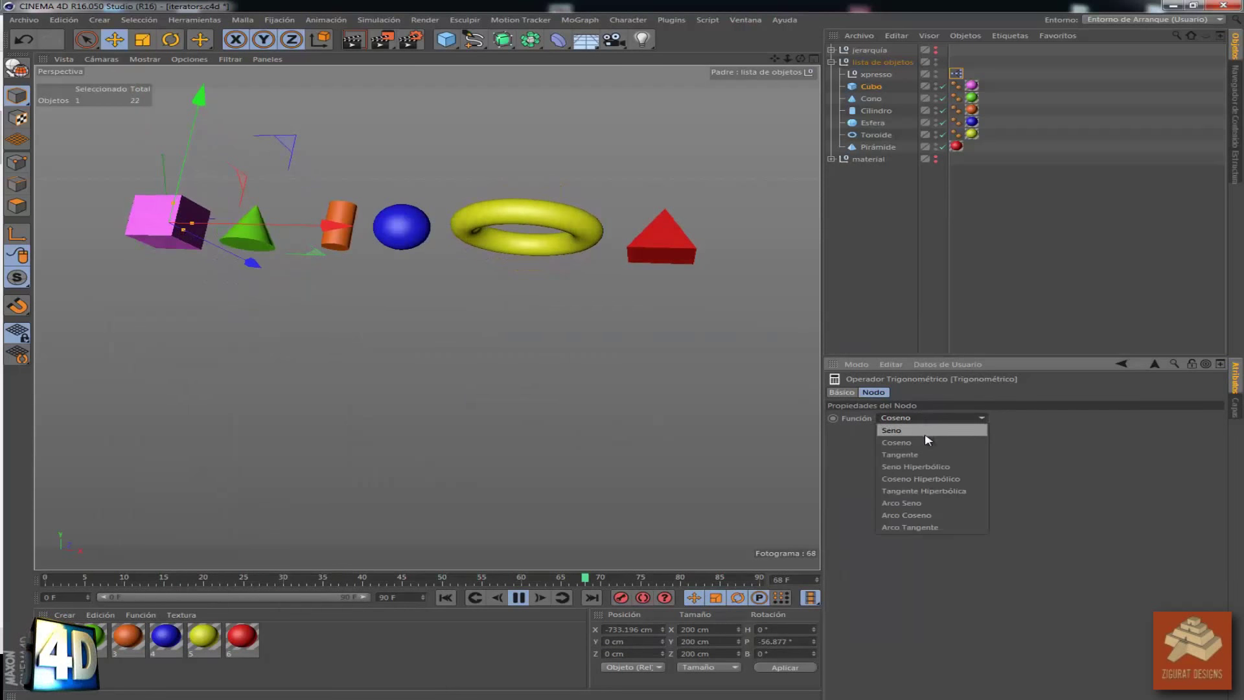
left_click(944, 452)
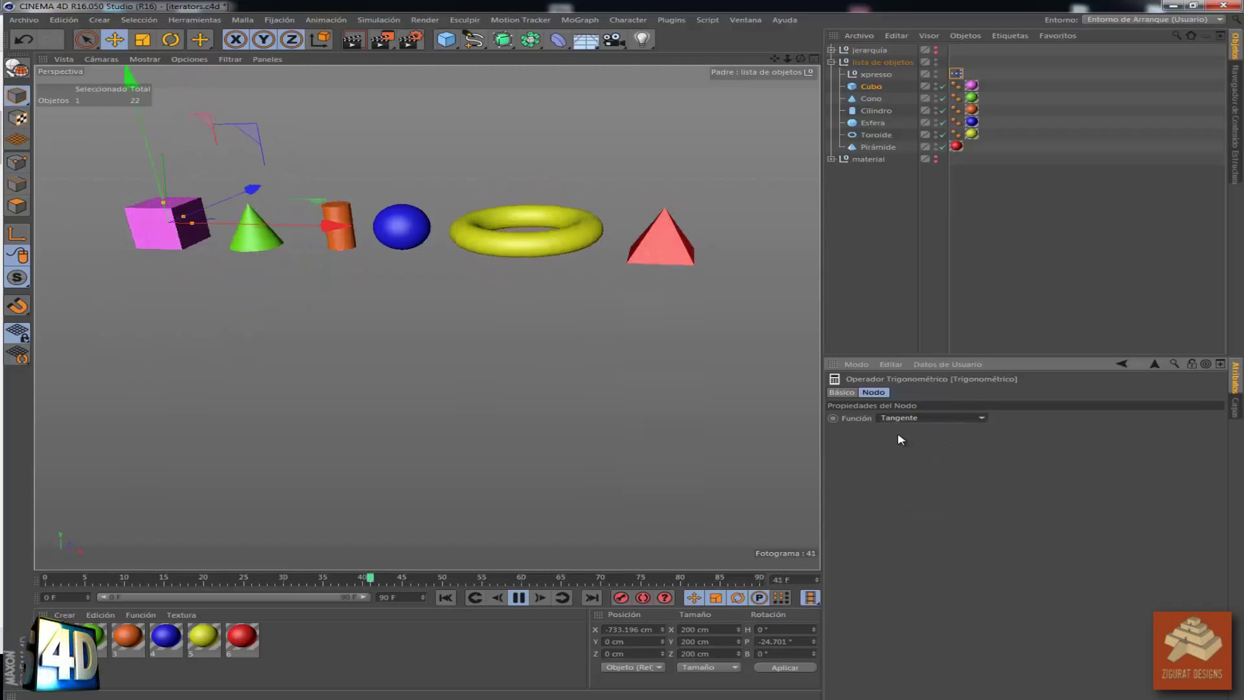
left_click(953, 419)
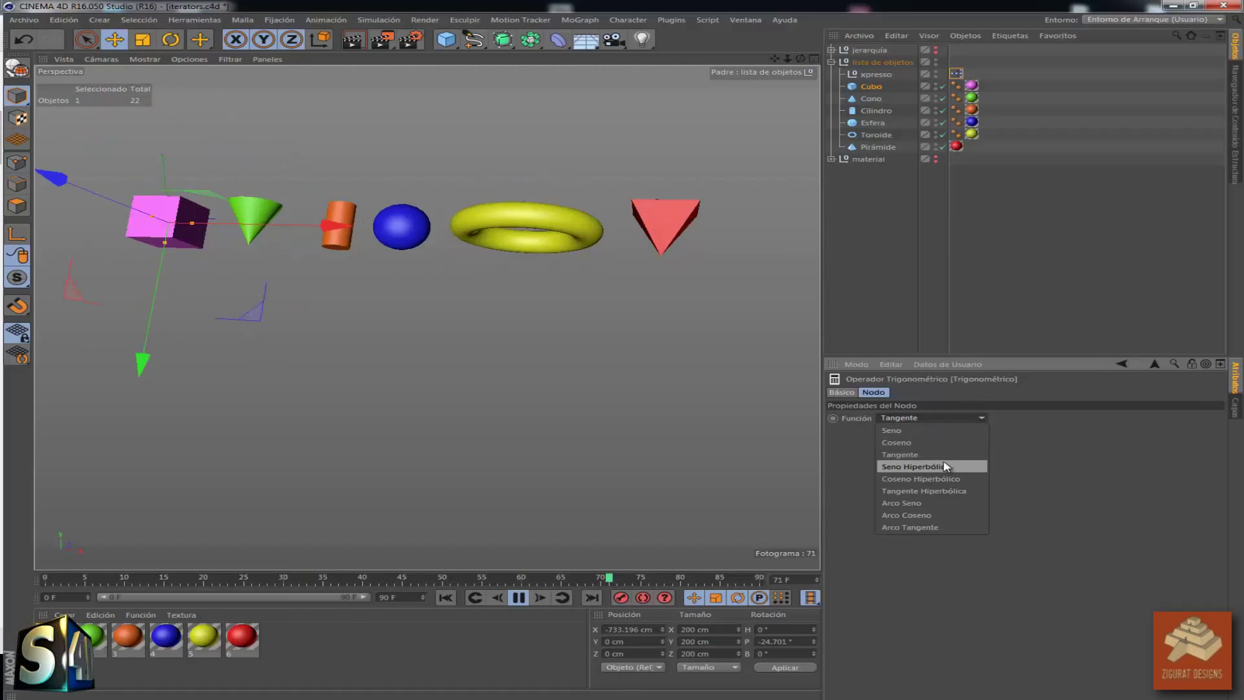
left_click(946, 466)
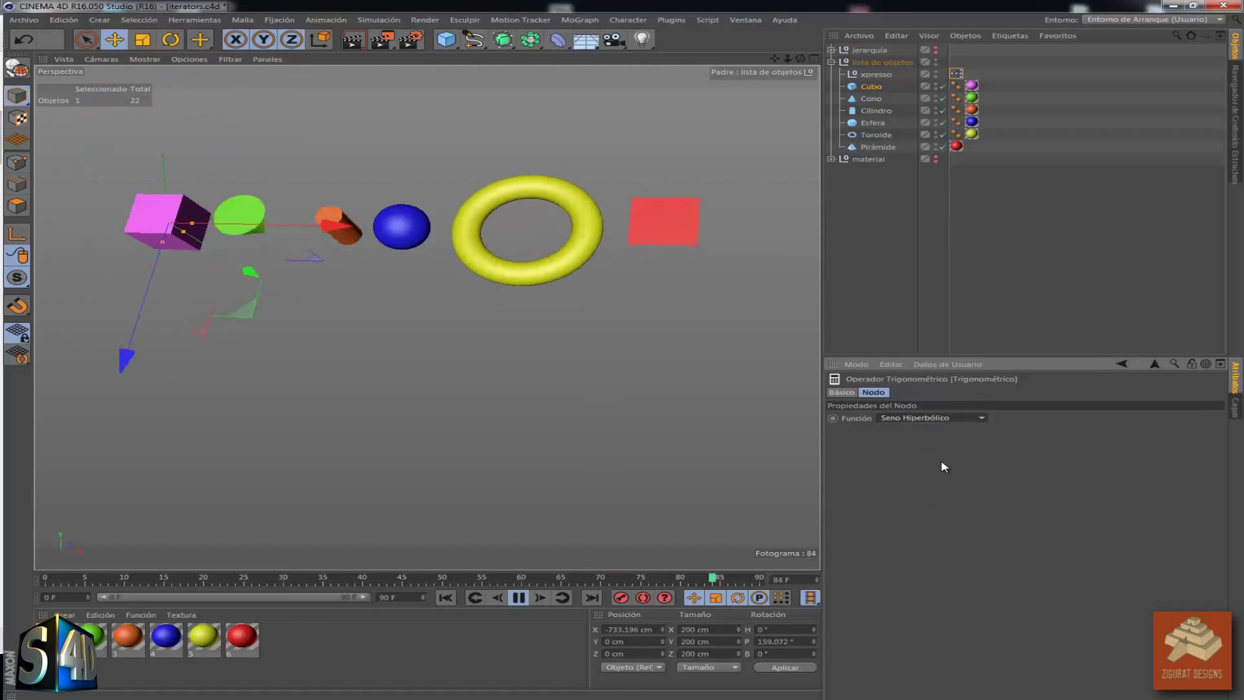
left_click(967, 421)
left_click(940, 526)
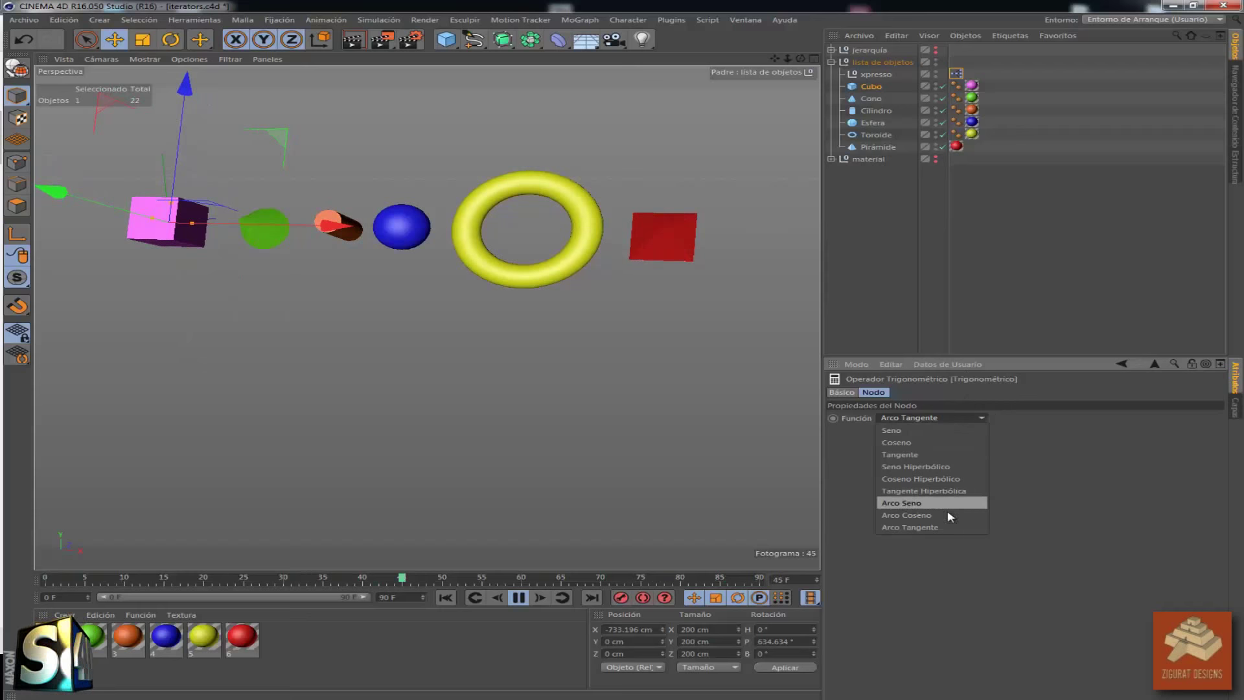
Try Arco Coseno, Coseno Hiperbólico and Tangente Hiperbólica, return to Seno, and reopen the XPresso editor
left_click(935, 516)
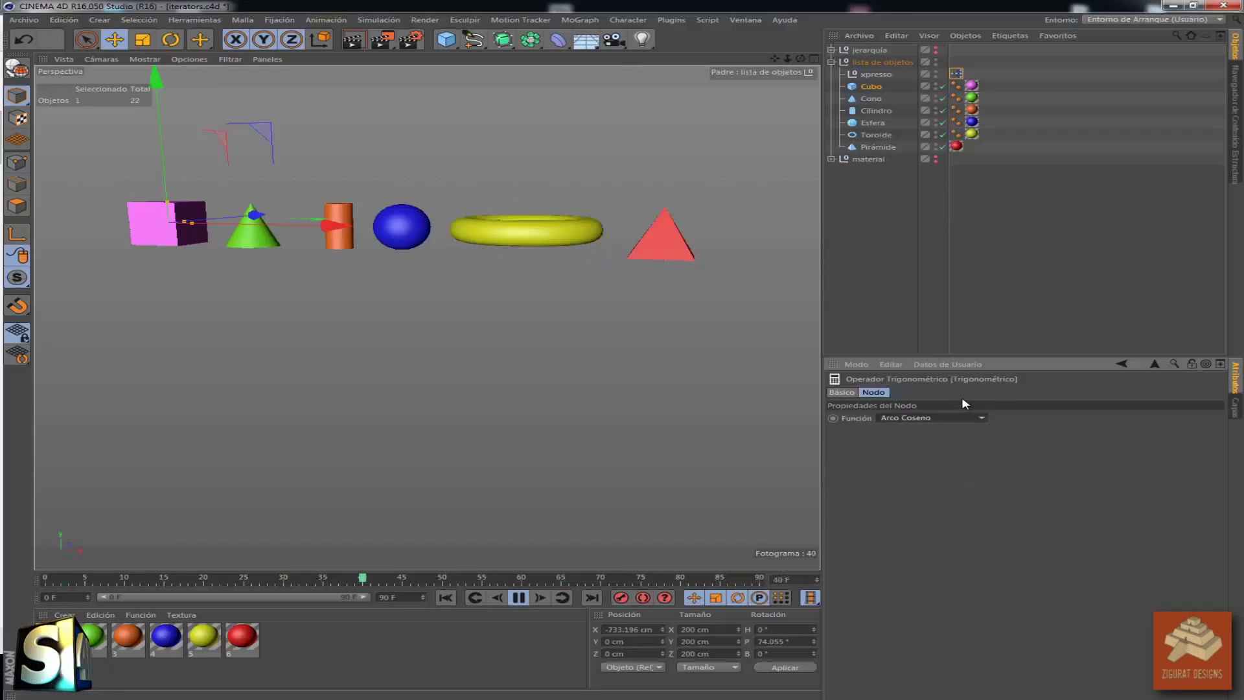
left_click(963, 417)
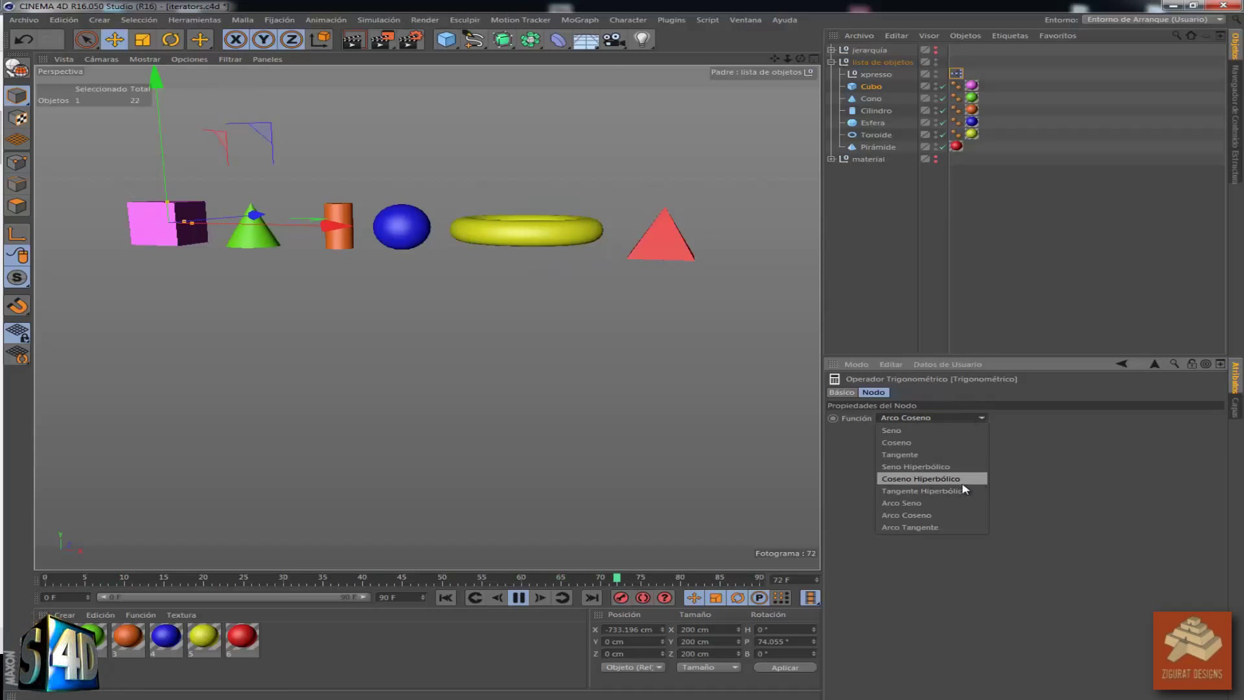
left_click(952, 507)
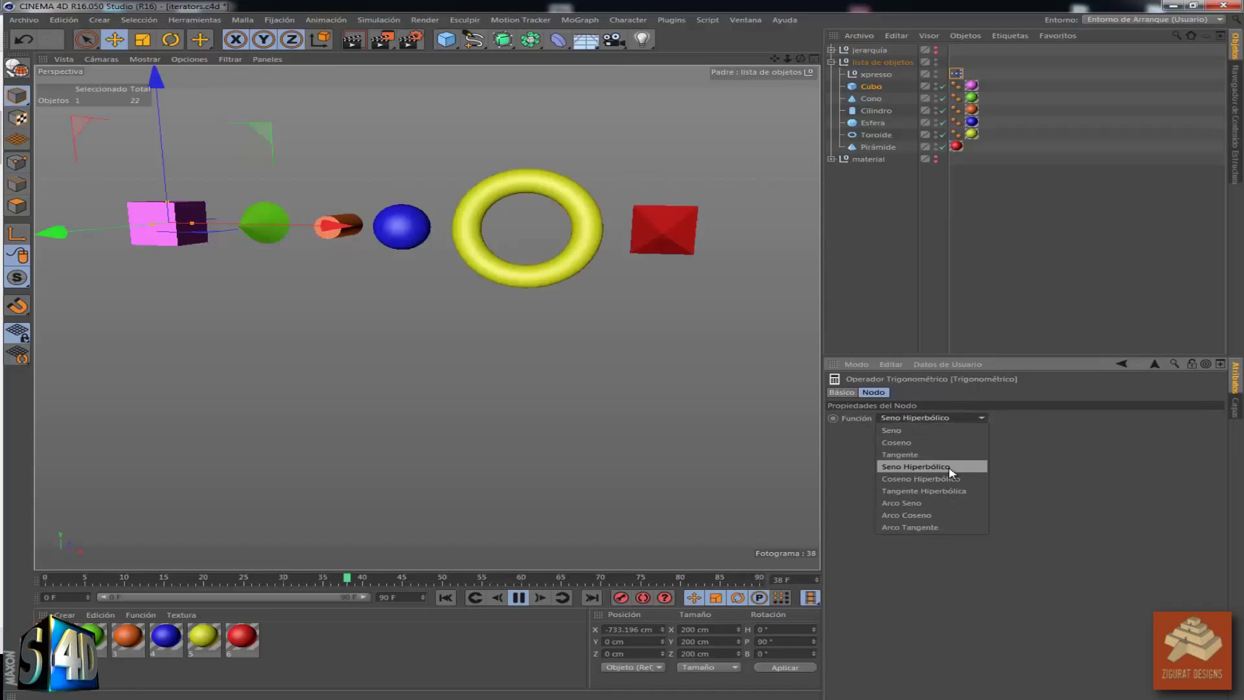
left_click(950, 468)
left_click(954, 418)
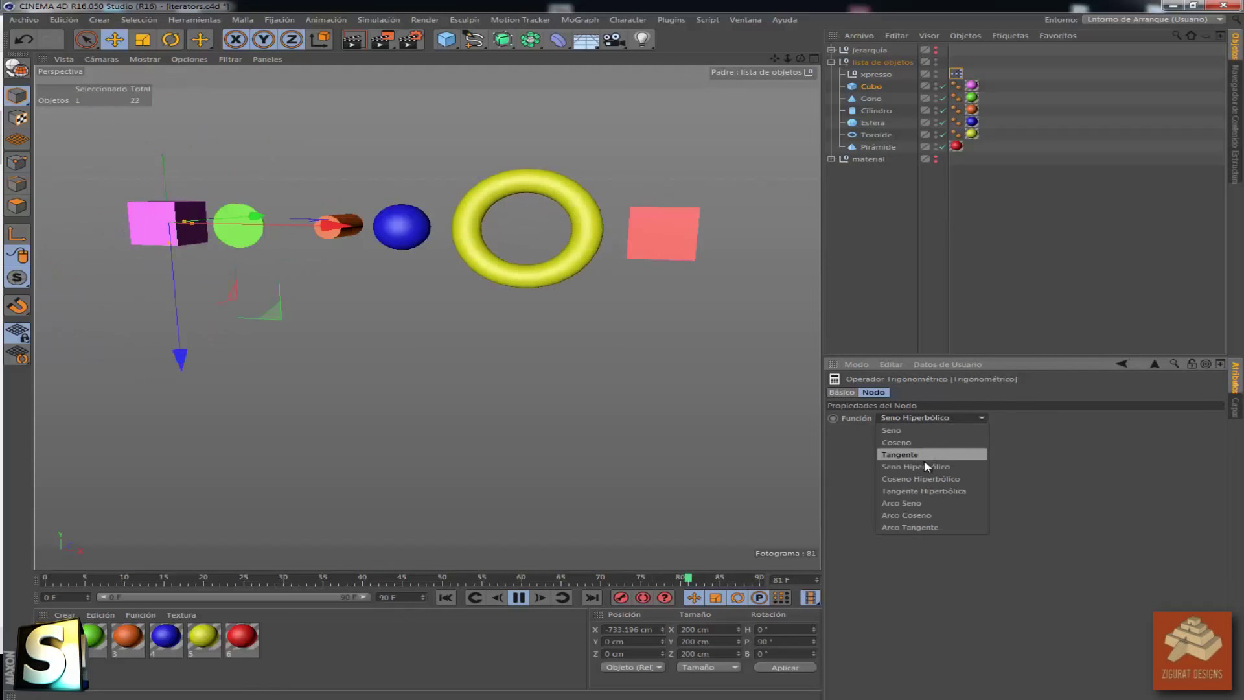
left_click(925, 479)
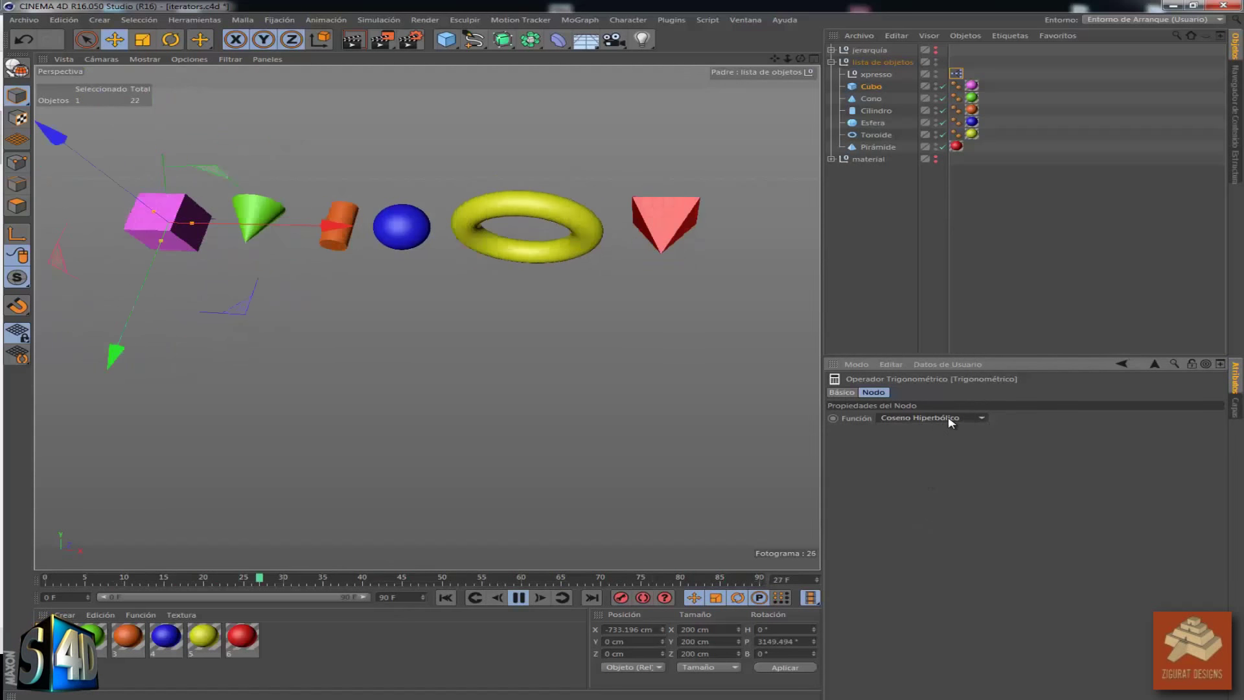
left_click(947, 417)
left_click(943, 490)
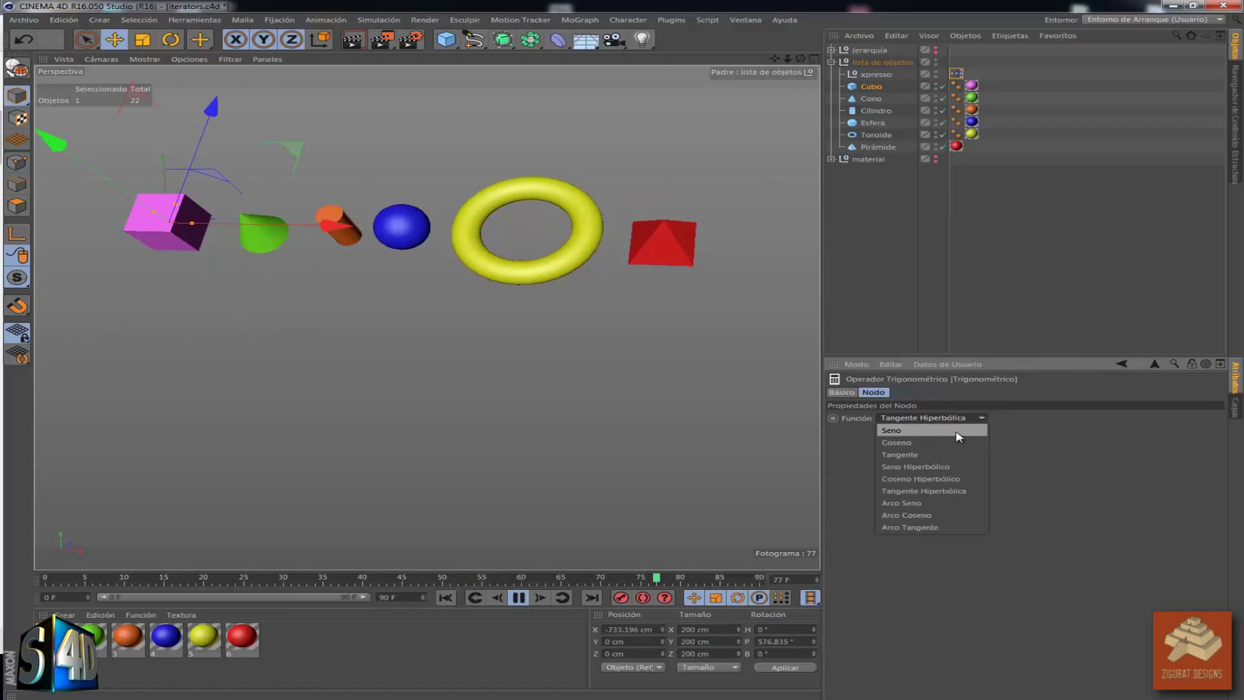
left_click(957, 431)
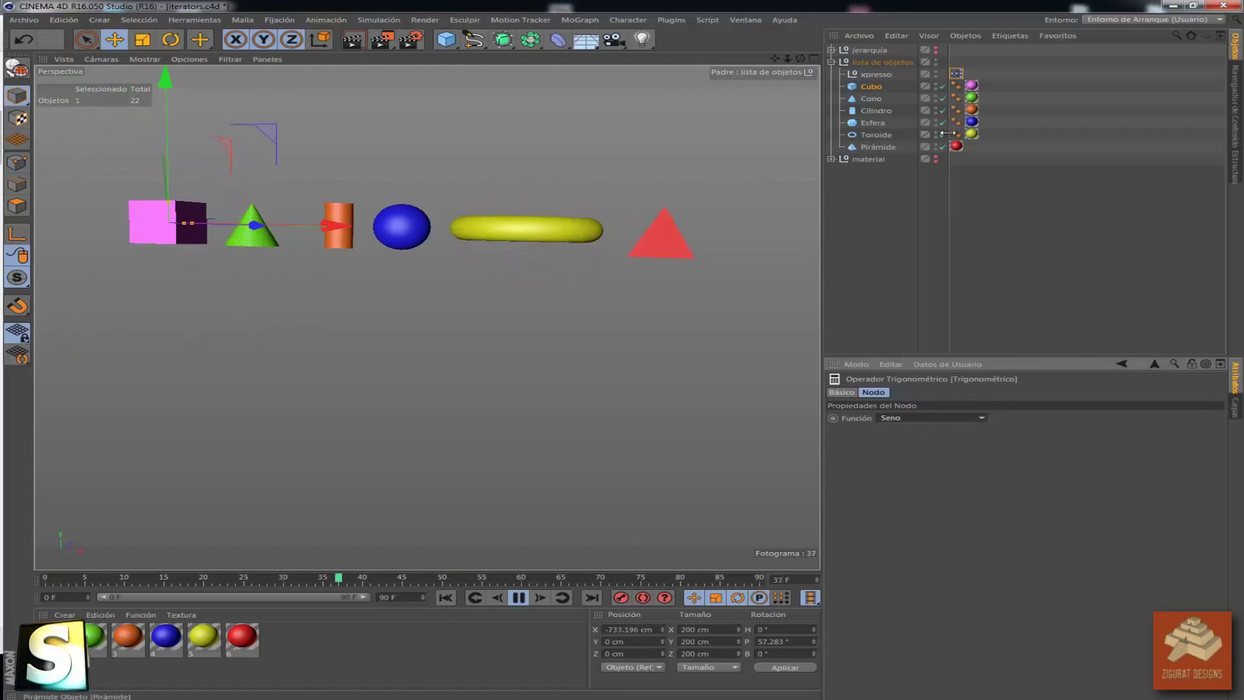
double_click(956, 74)
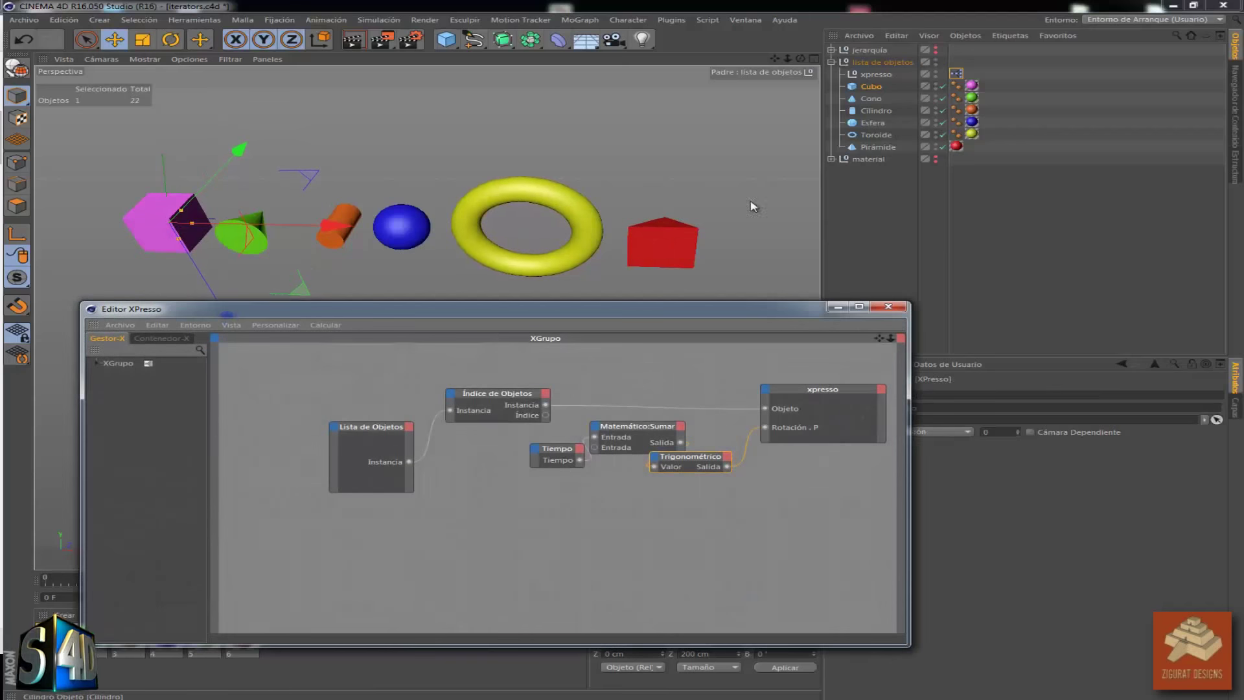
Select Matemático:Sumar, move the graph editor aside, and change Entrada [2] from 2 to 3
left_click(555, 451)
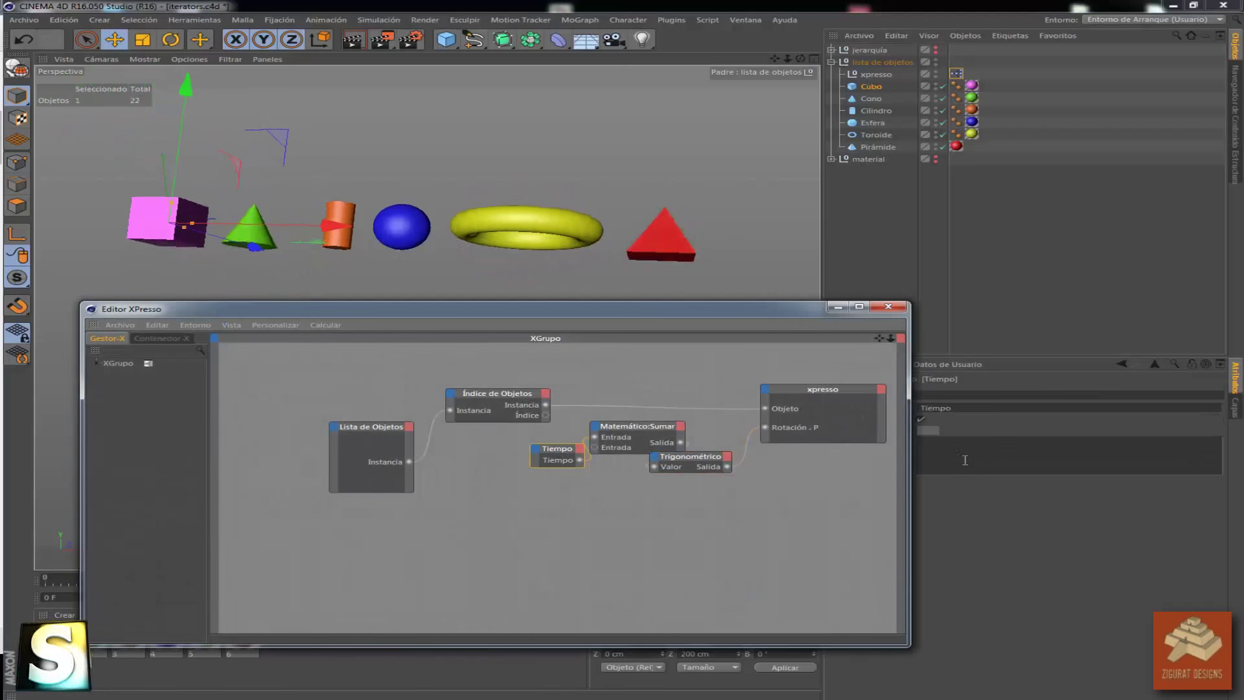
left_click(637, 425)
left_click_drag(707, 312, 516, 528)
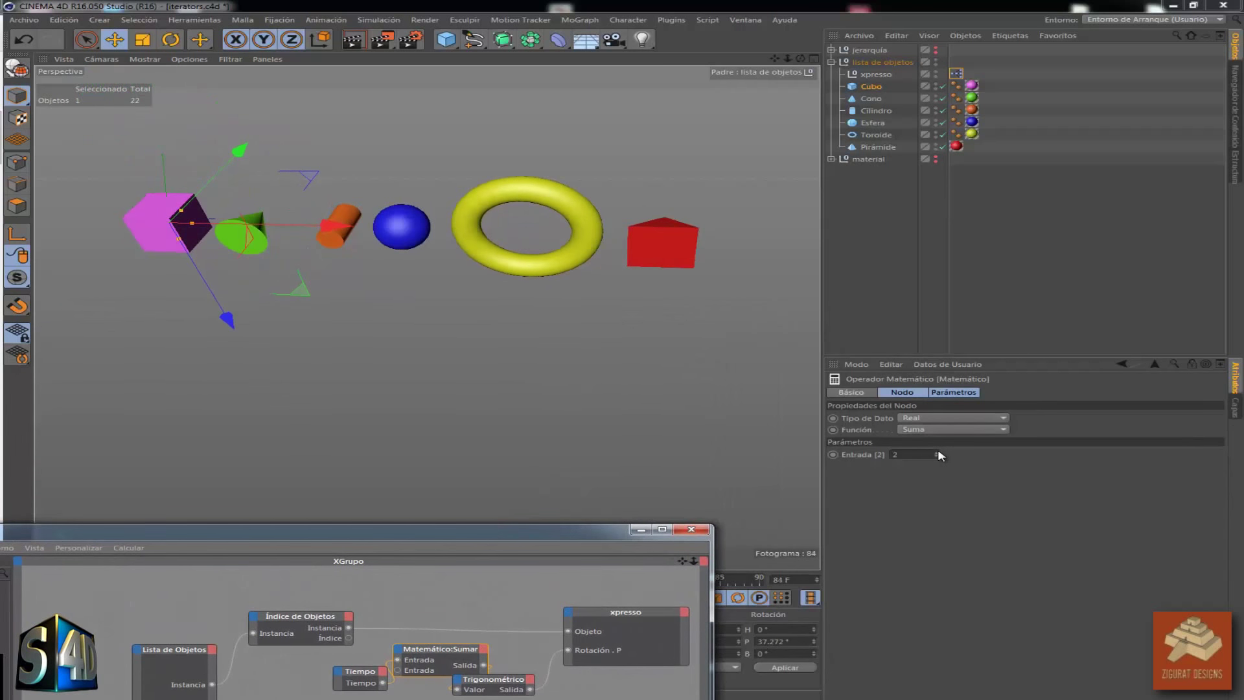
left_click(937, 453)
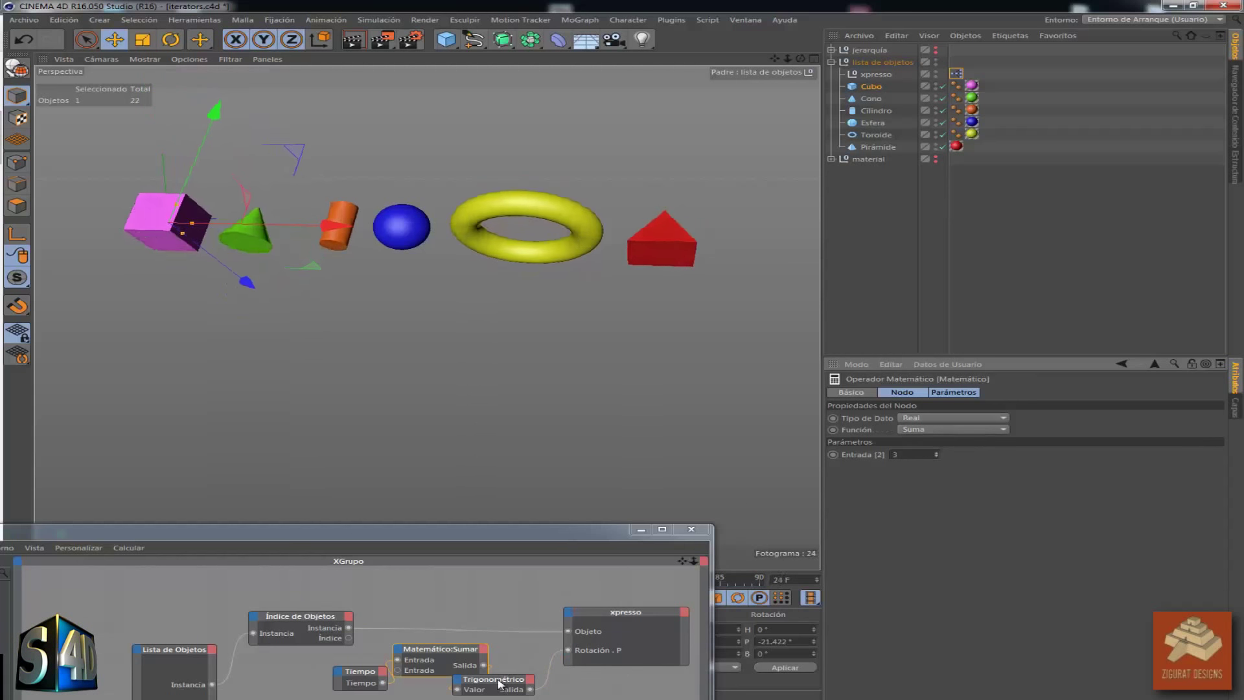
Set Función to Seno Hiperbólico, enable Gouraud Shading (Lines), then switch Función to Tangente
left_click(499, 680)
left_click(950, 418)
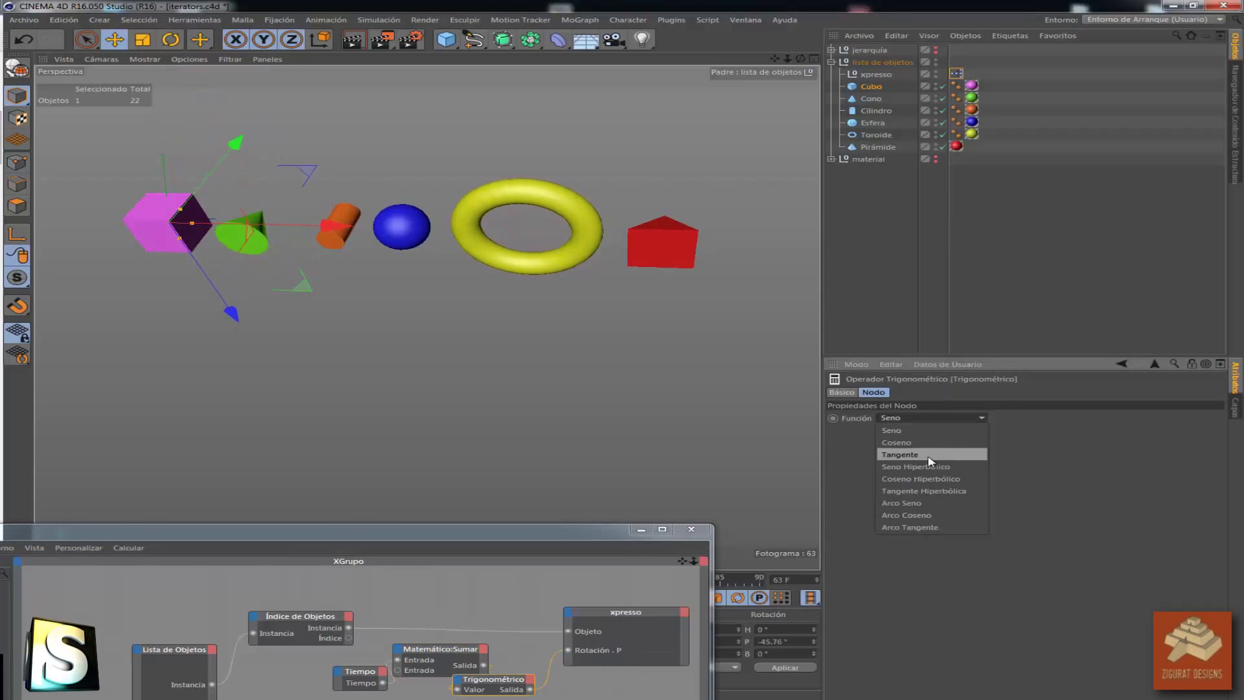
left_click(925, 467)
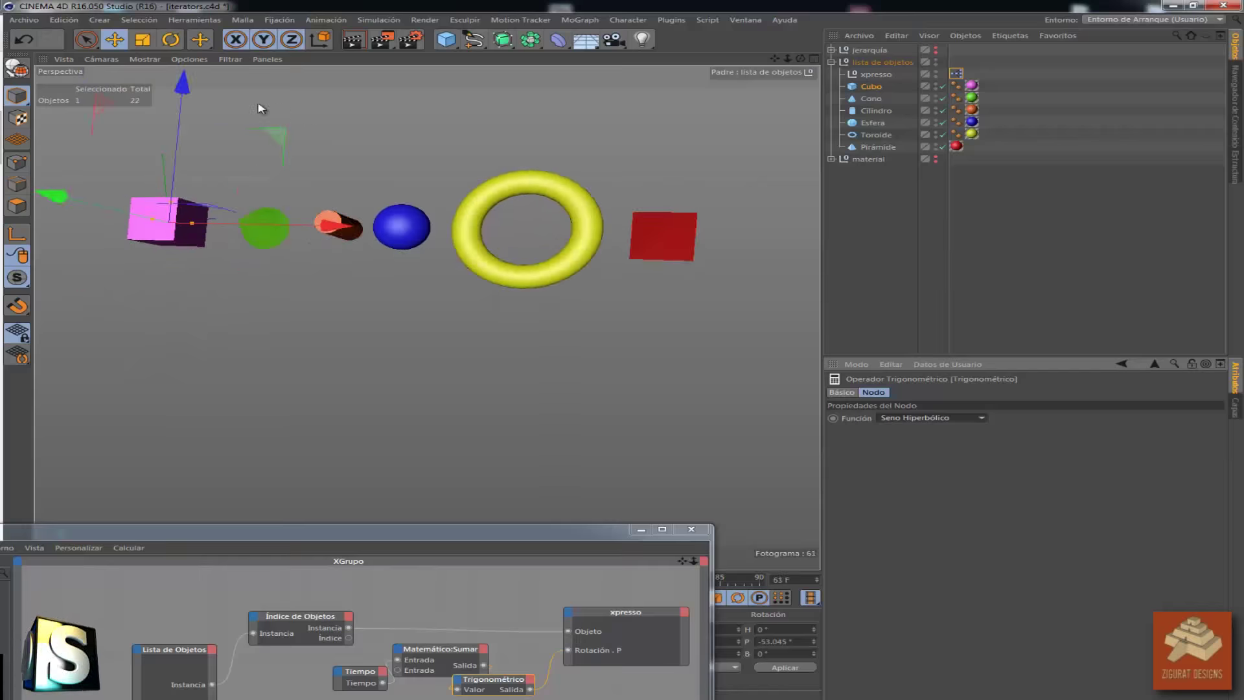
left_click(157, 65)
left_click(167, 84)
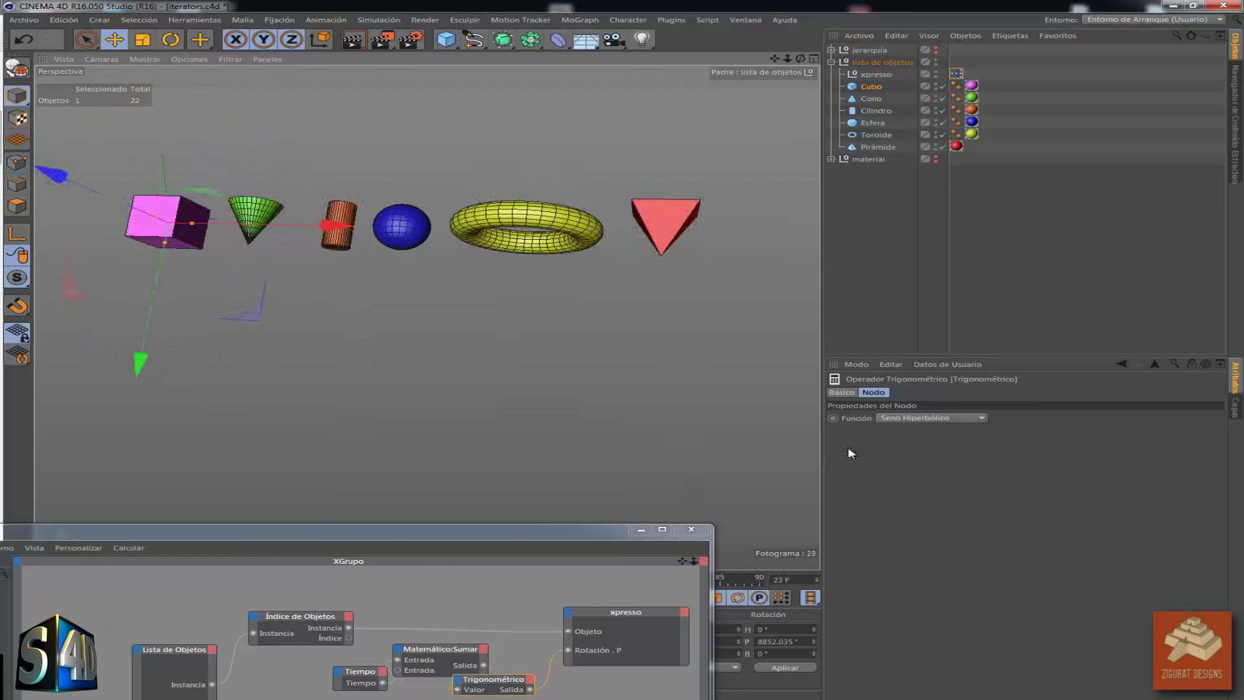
left_click(937, 420)
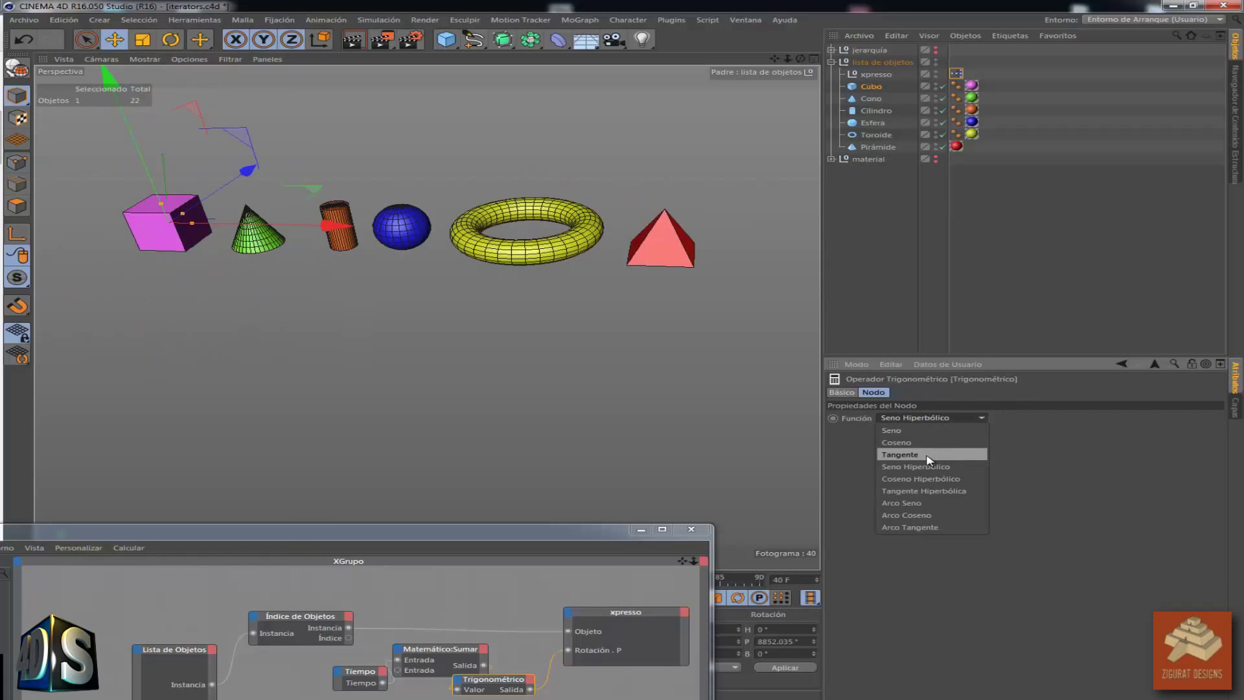
left_click(930, 458)
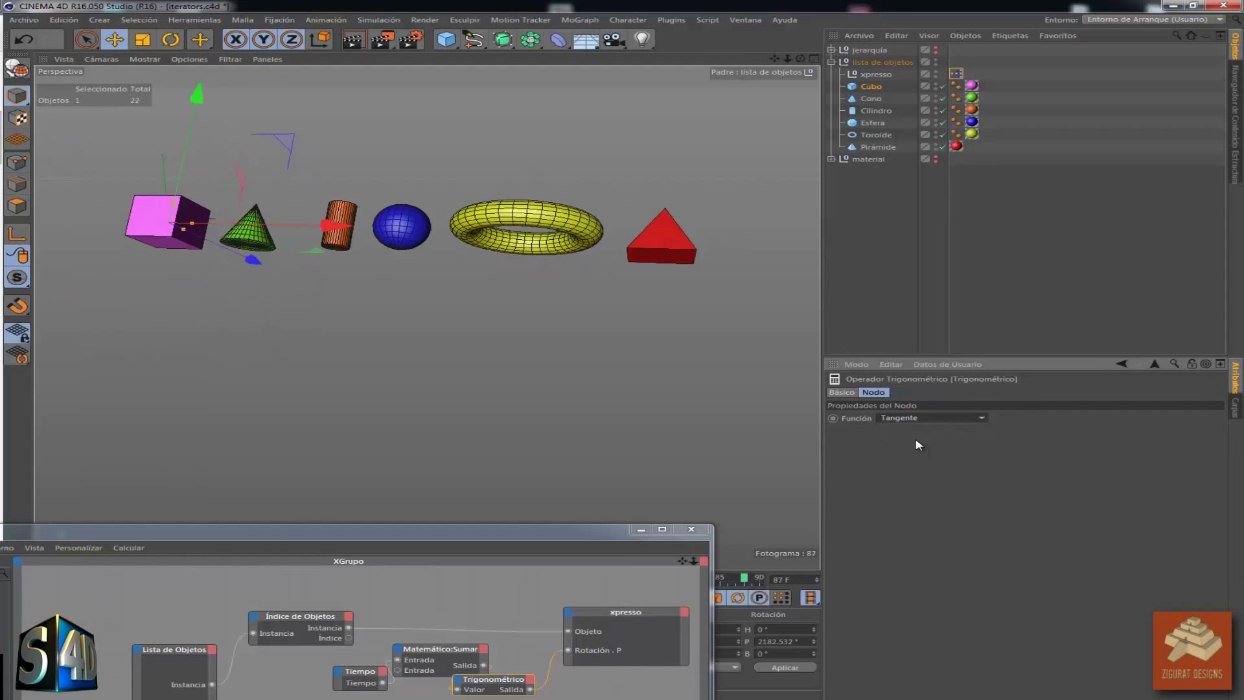